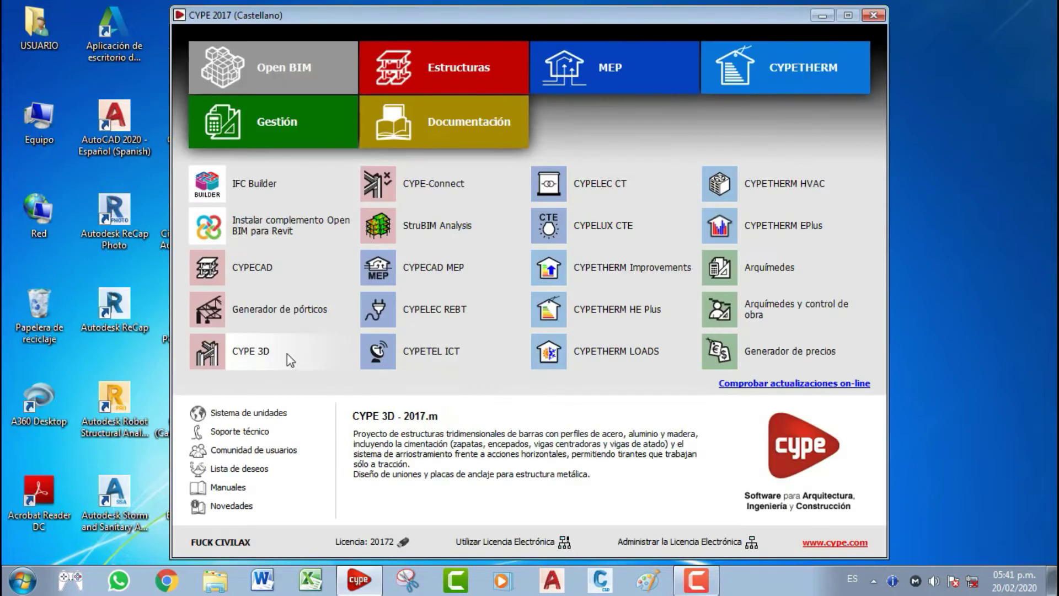
- Launch CYPE 3D and open the recent project CLASE N° 3.ed3
click(289, 359)
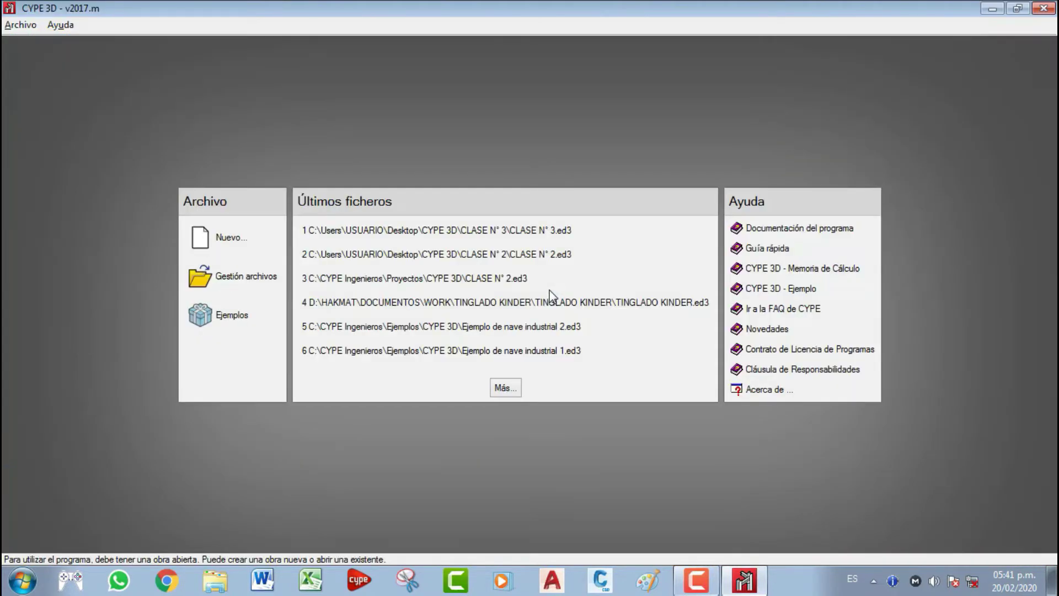
click(476, 231)
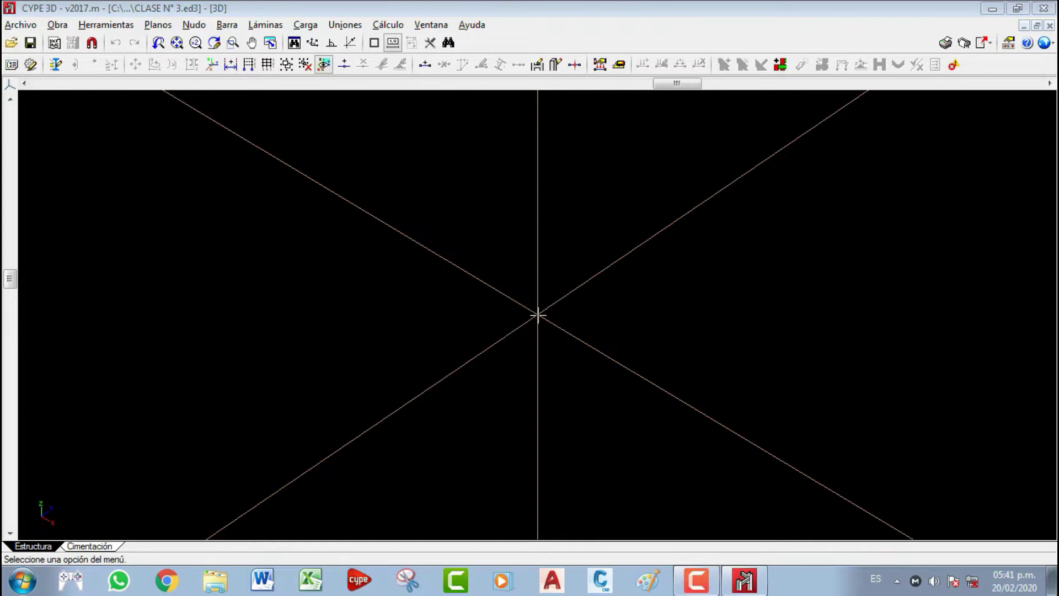
- Start saving the project as a copy and create a folder named CLASE N° 4 inside the CYPE 3D folder
click(21, 25)
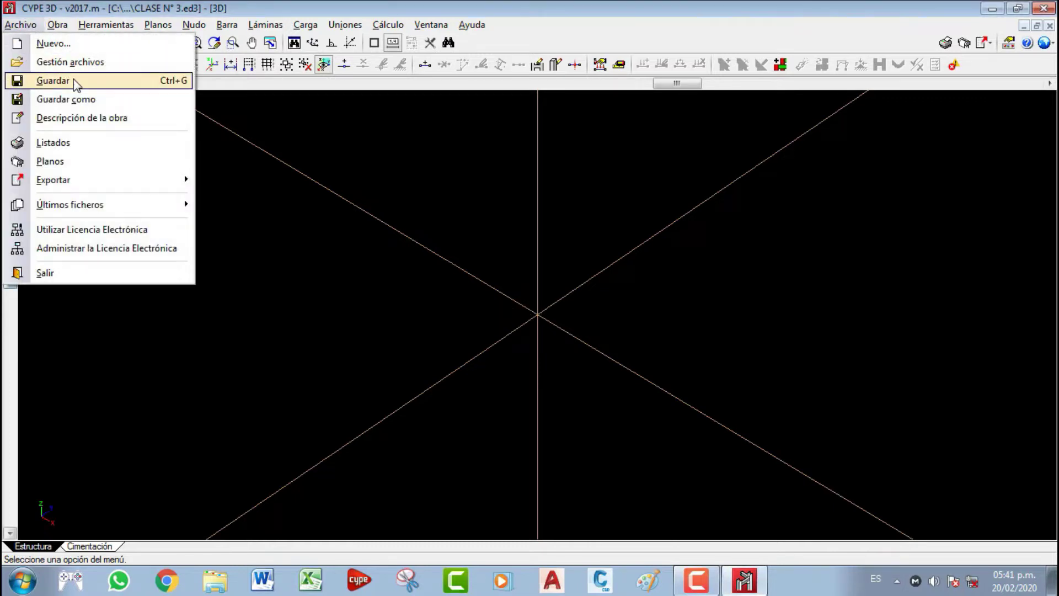
click(86, 101)
click(630, 246)
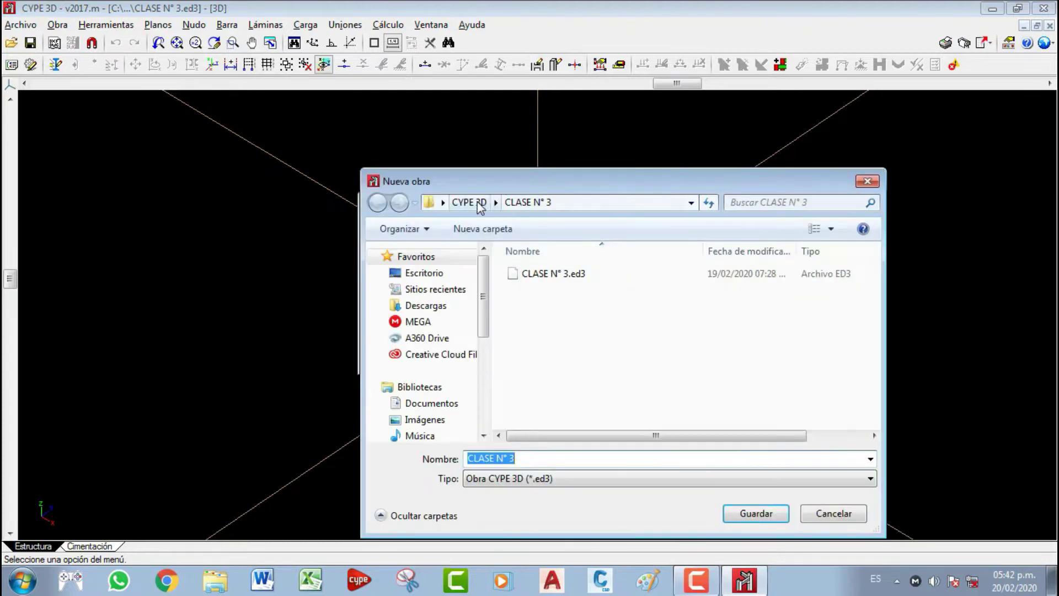
click(473, 202)
right_click(582, 334)
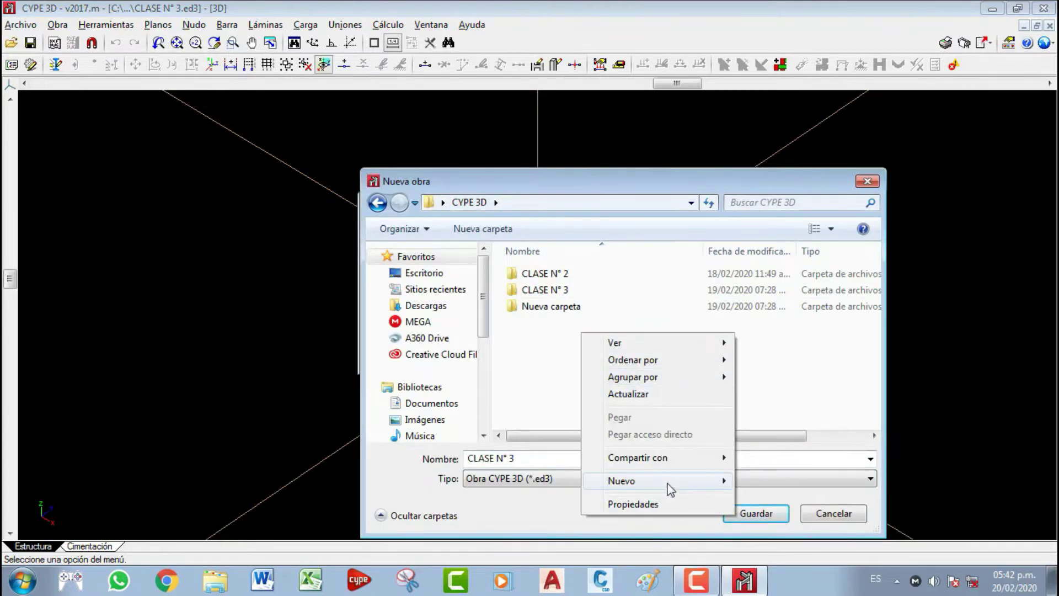
mouse_move(670, 485)
click(773, 270)
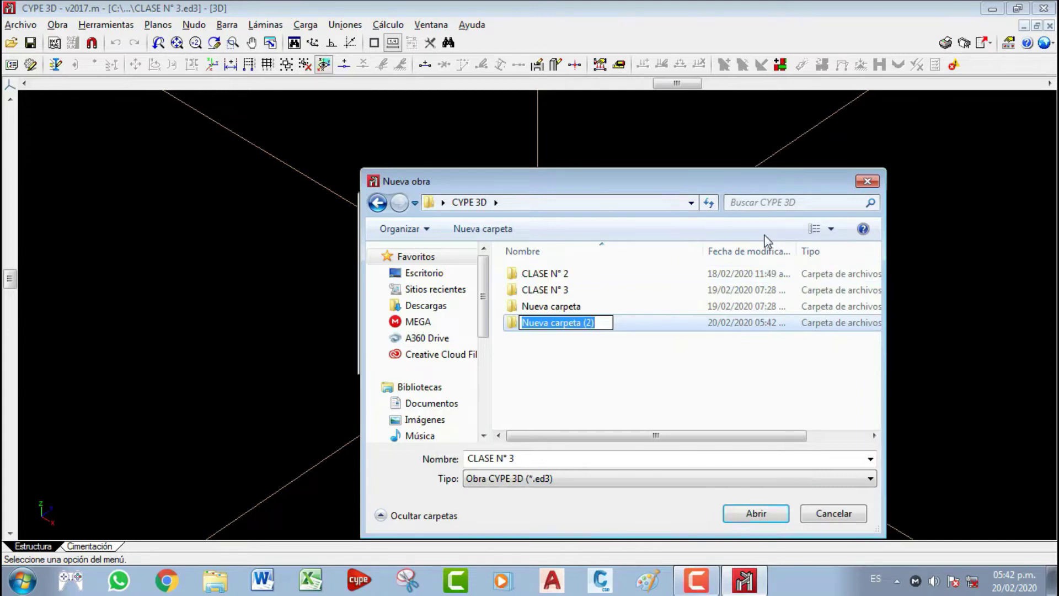
text(CLASE N° 4)
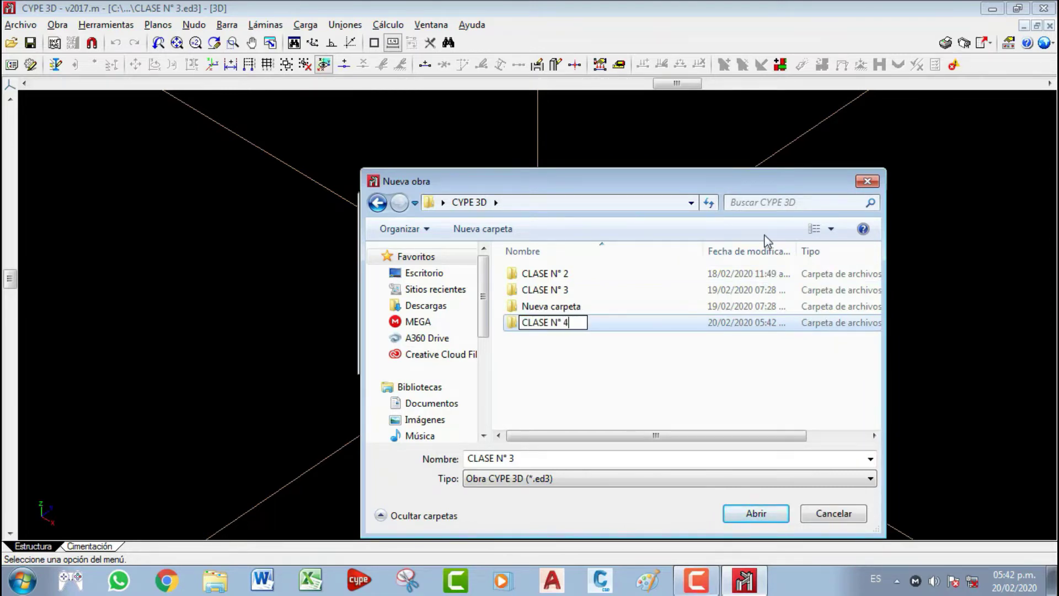
click(674, 334)
- Choose the CLASE N° 4 folder as the save location and name the project file CLASE N° 4
double_click(549, 309)
double_click(525, 461)
text(4)
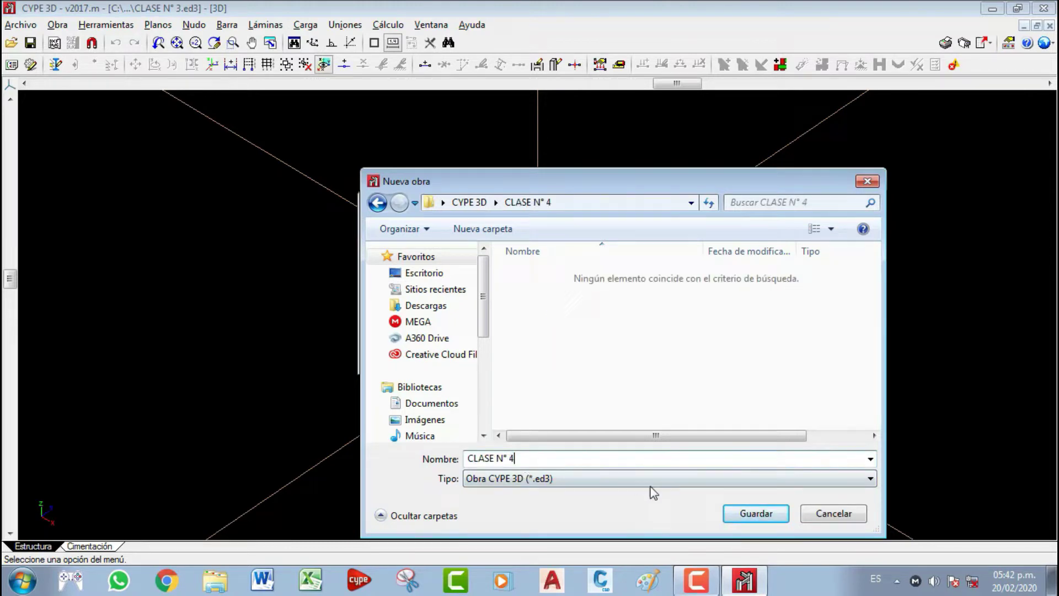
click(771, 516)
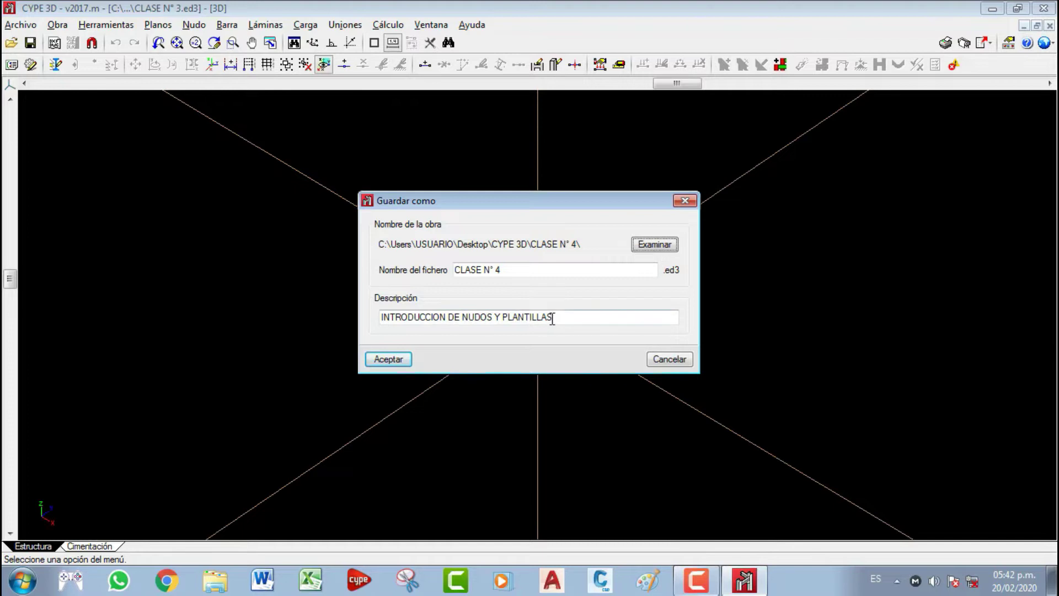
- Replace the project description with INTRODUCCION DE BARRAS and save the copy
drag(550, 316, 277, 329)
text(INT)
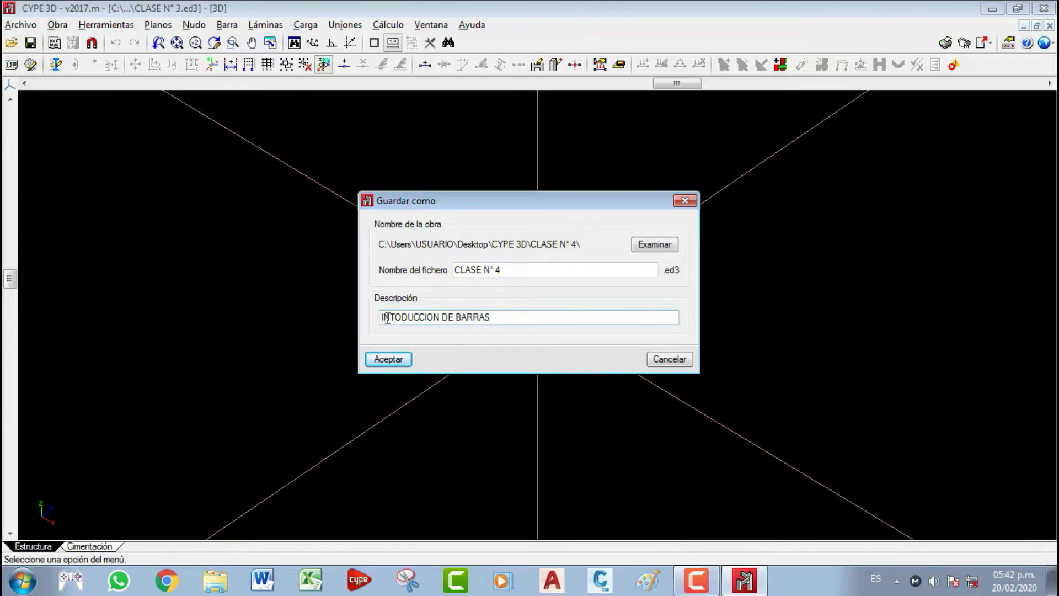
text(R)
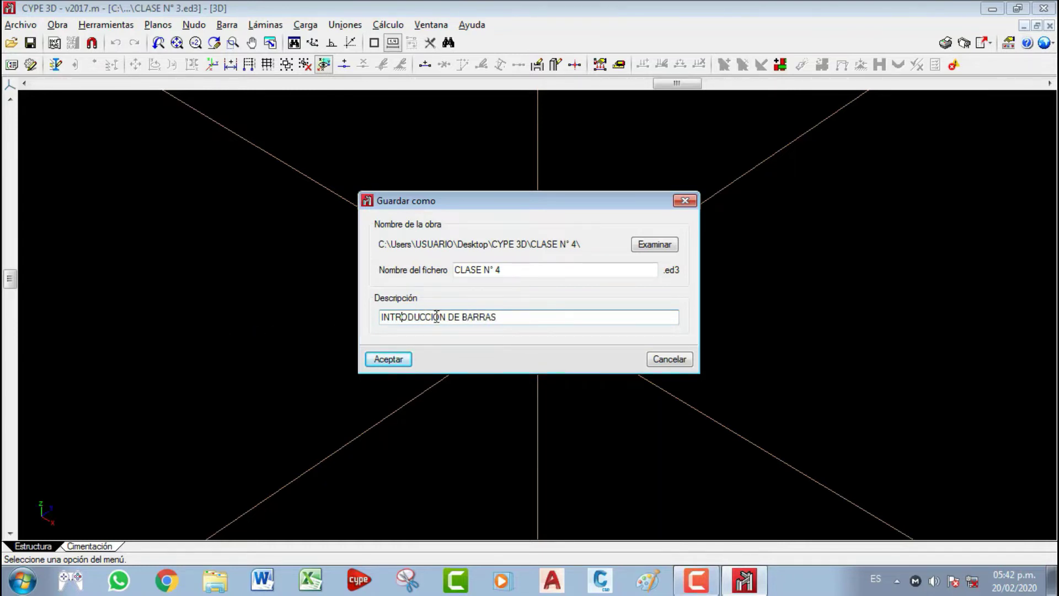
click(388, 359)
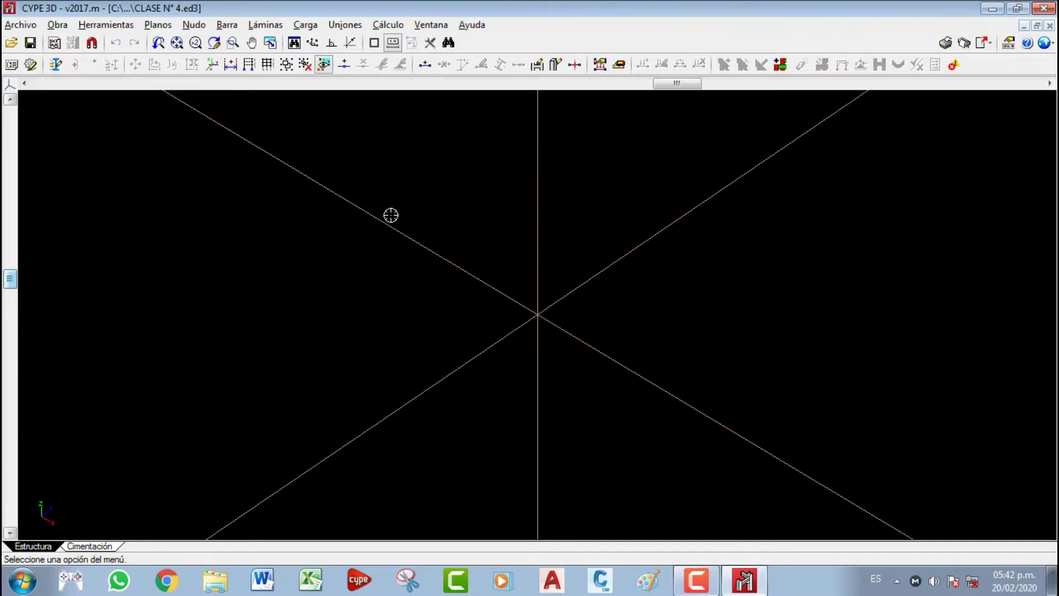
- Insert a new node at the origin where the three axis lines cross
mouse_move(563, 320)
middle_down()
mouse_move(422, 313)
mouse_move(454, 310)
middle_up()
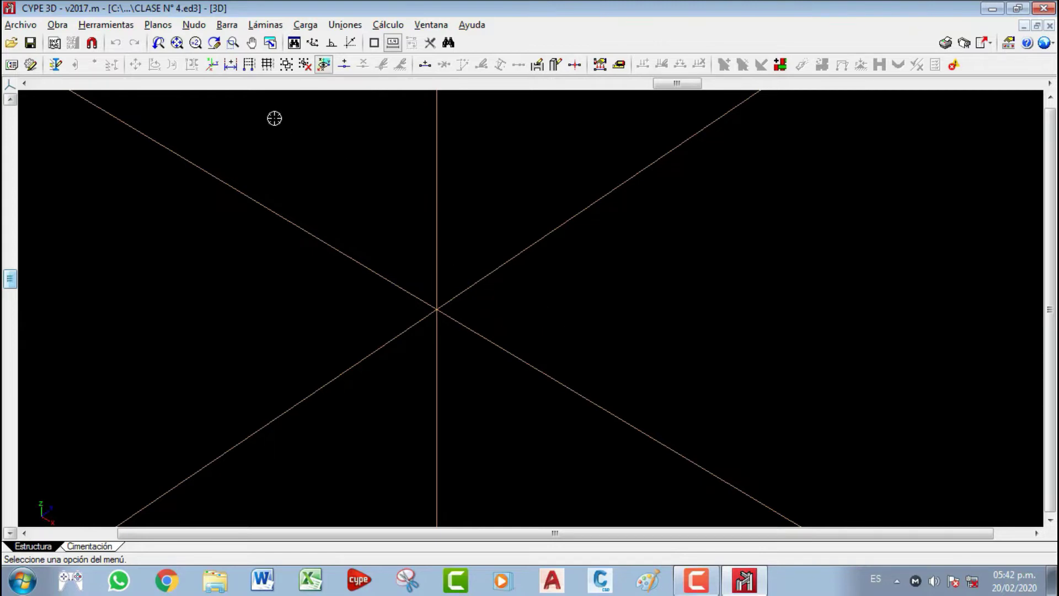
click(197, 27)
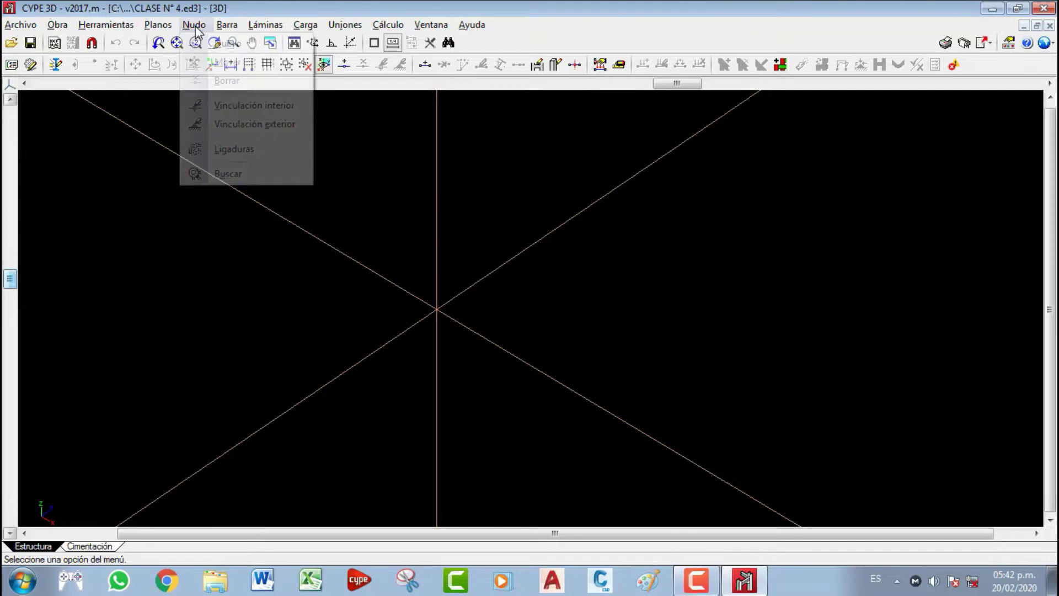
click(221, 44)
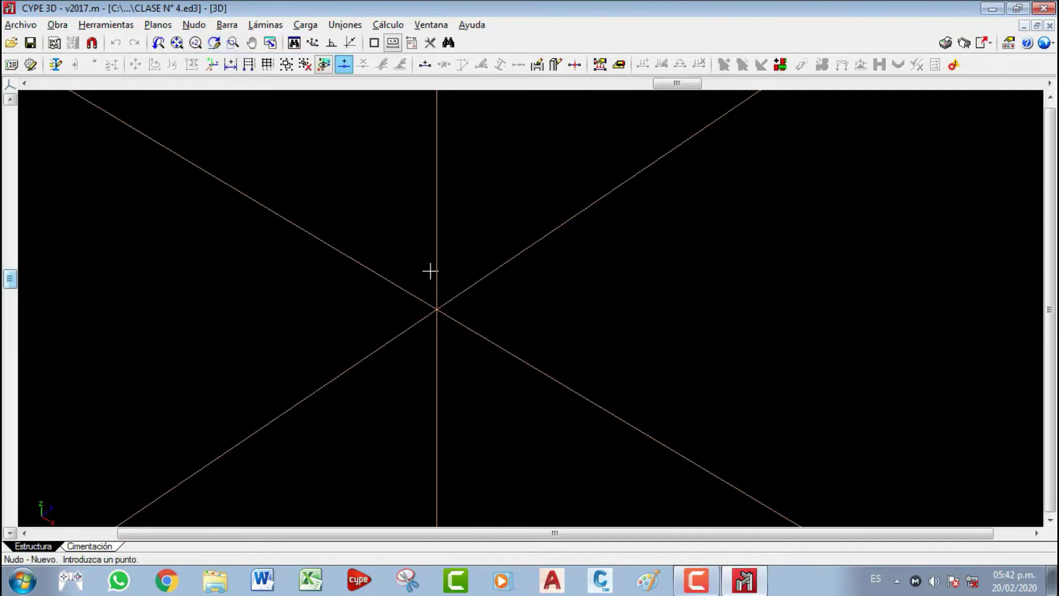
click(435, 310)
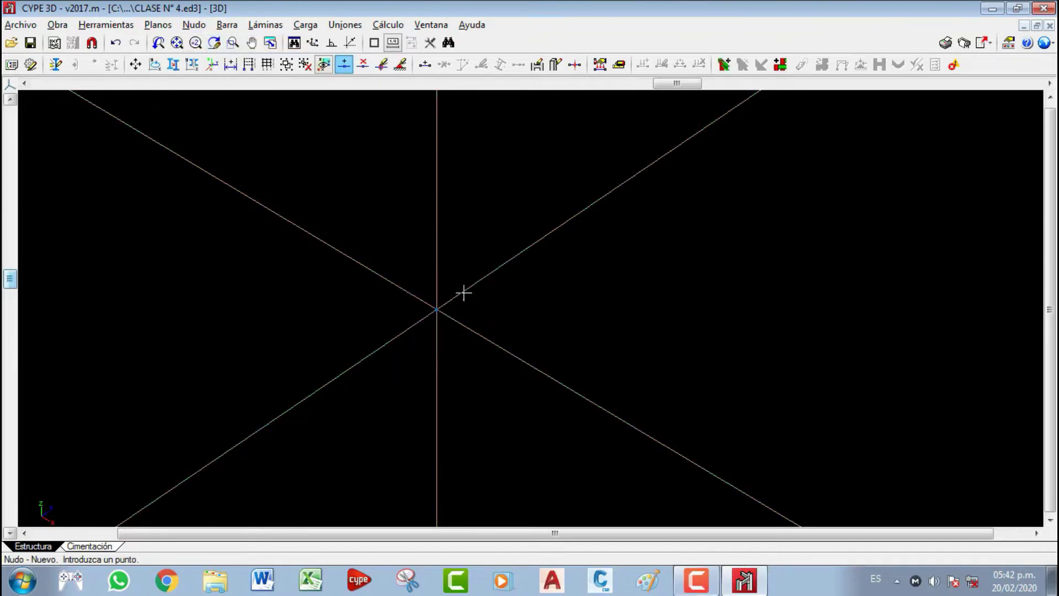
- Enable the Perpendicular and Más cercano object snaps plus Prolongación and Perpendicular tracking for placing nodes
click(194, 25)
click(257, 45)
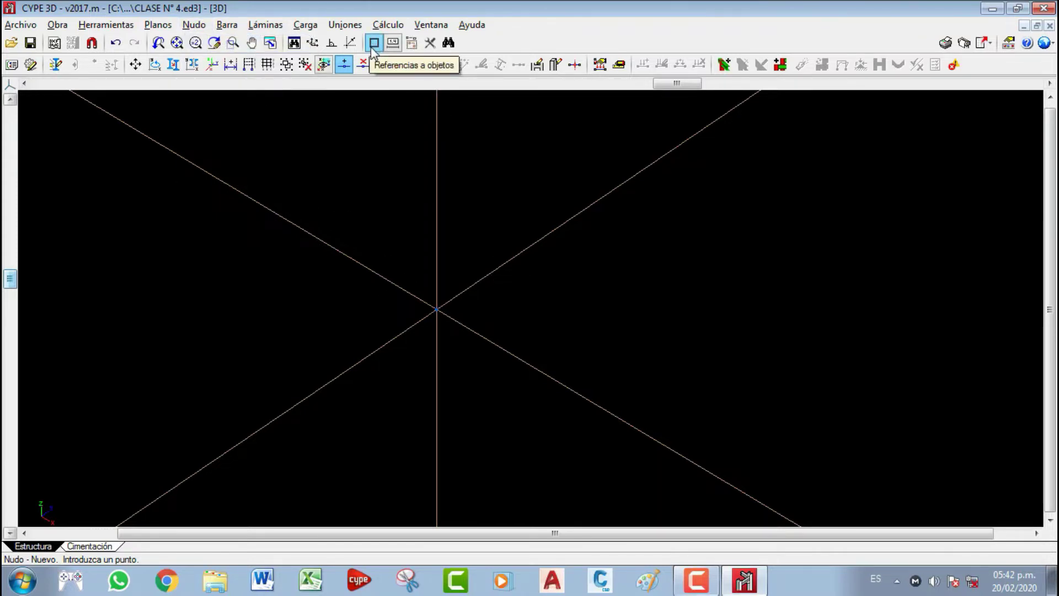
click(374, 43)
click(484, 248)
click(484, 265)
click(484, 322)
click(484, 339)
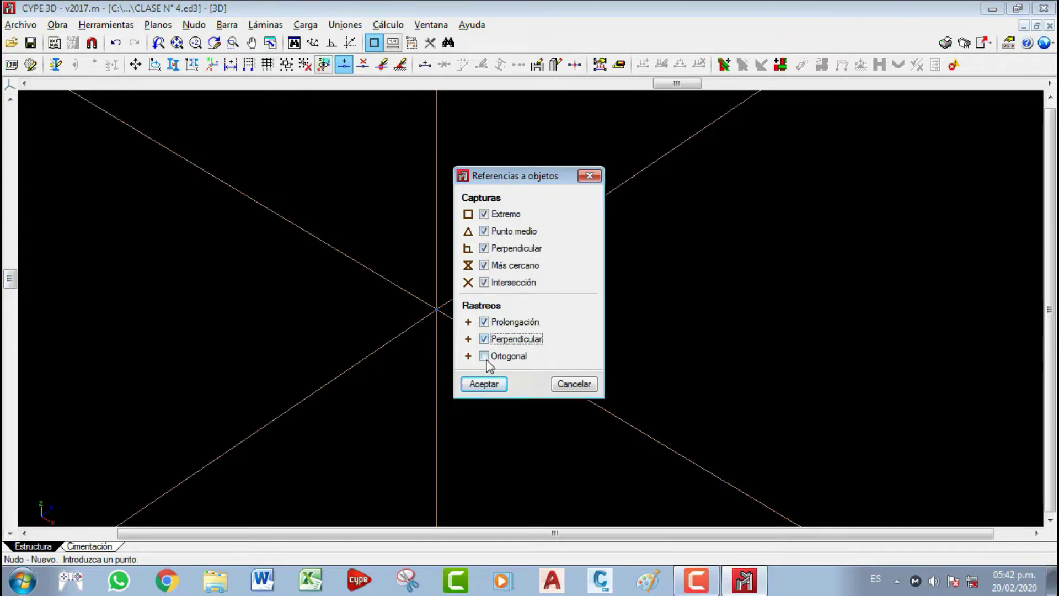
click(484, 383)
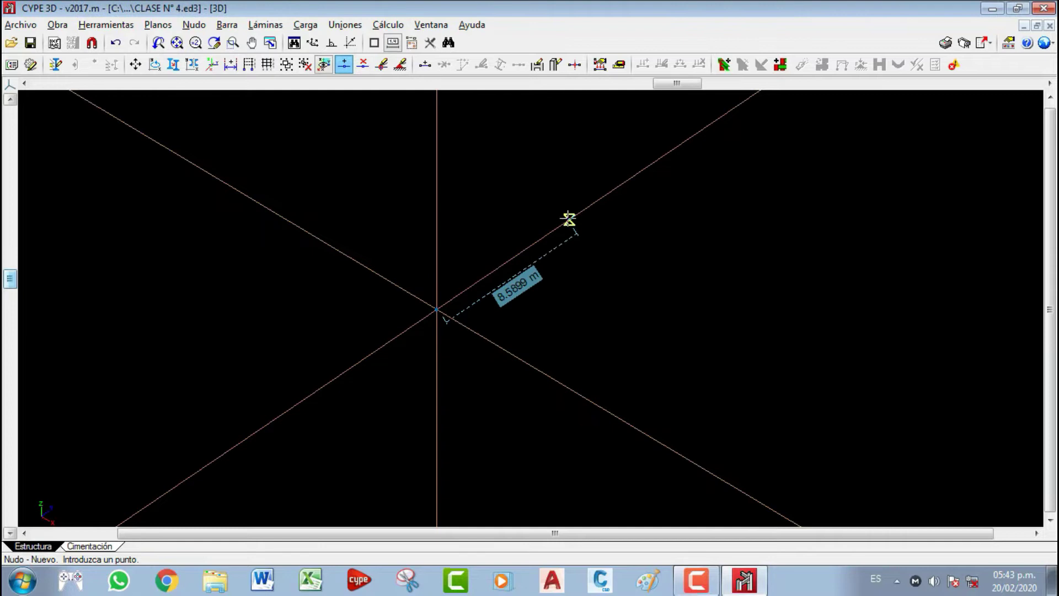
- Place a second node on the Y axis line, 5 m from the origin node
click(569, 219)
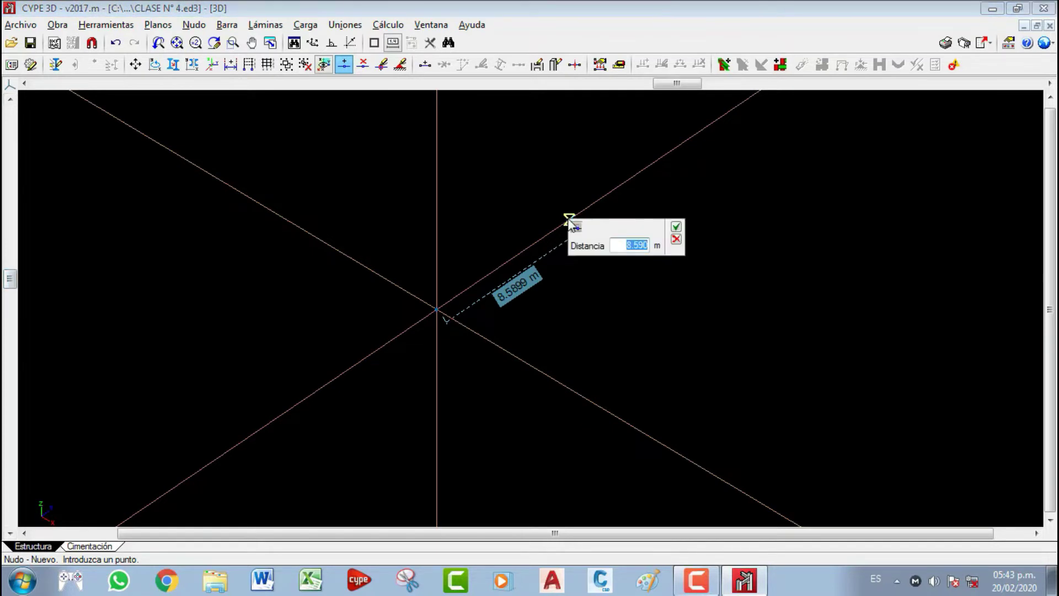
text(5)
key(Return)
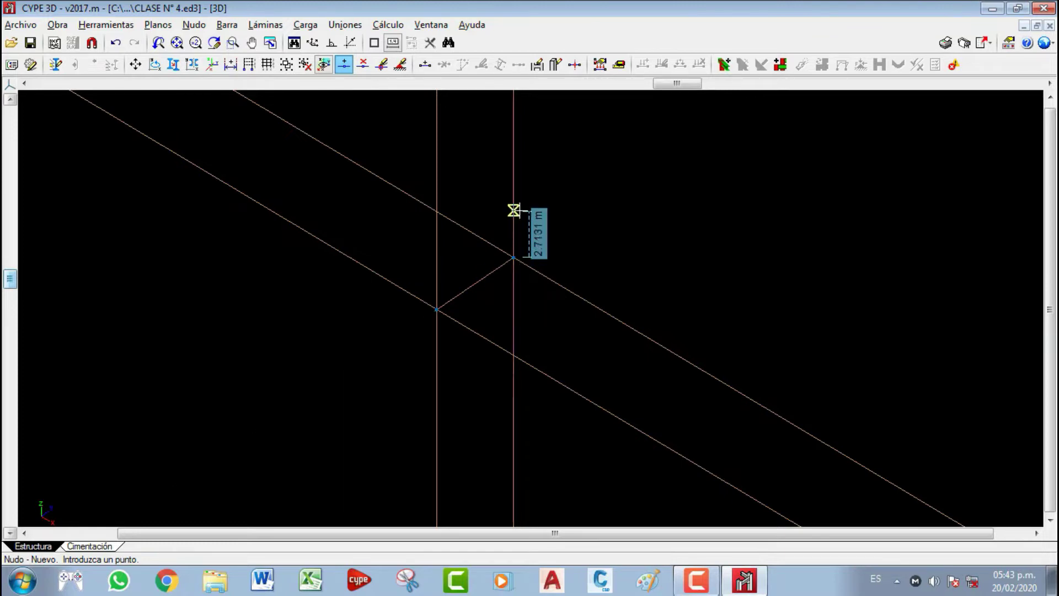
- Place a node 5 m vertically above N2 and another at the line intersection directly above the origin node
click(390, 44)
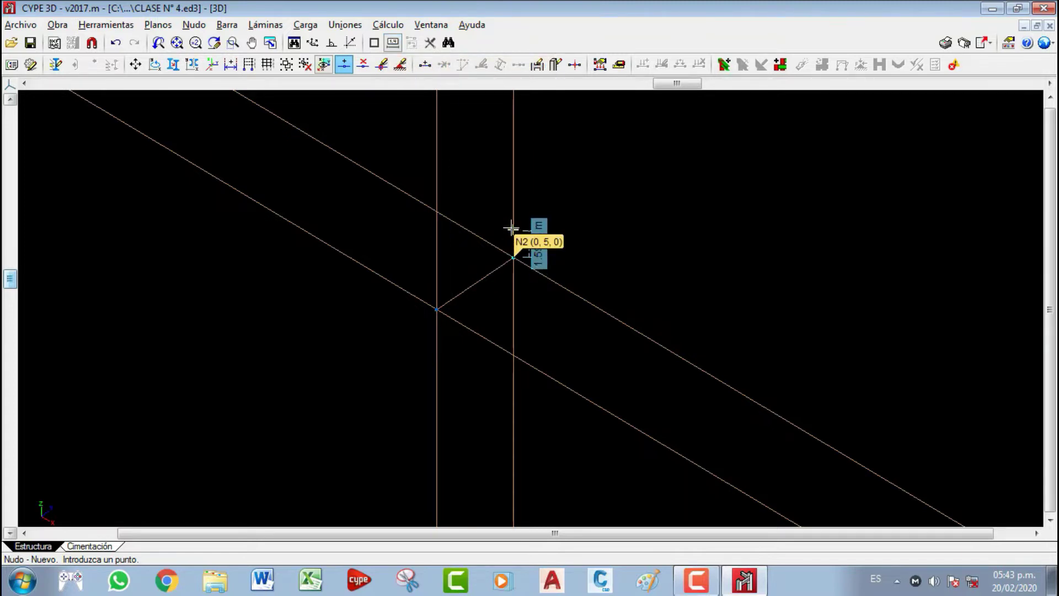
click(512, 188)
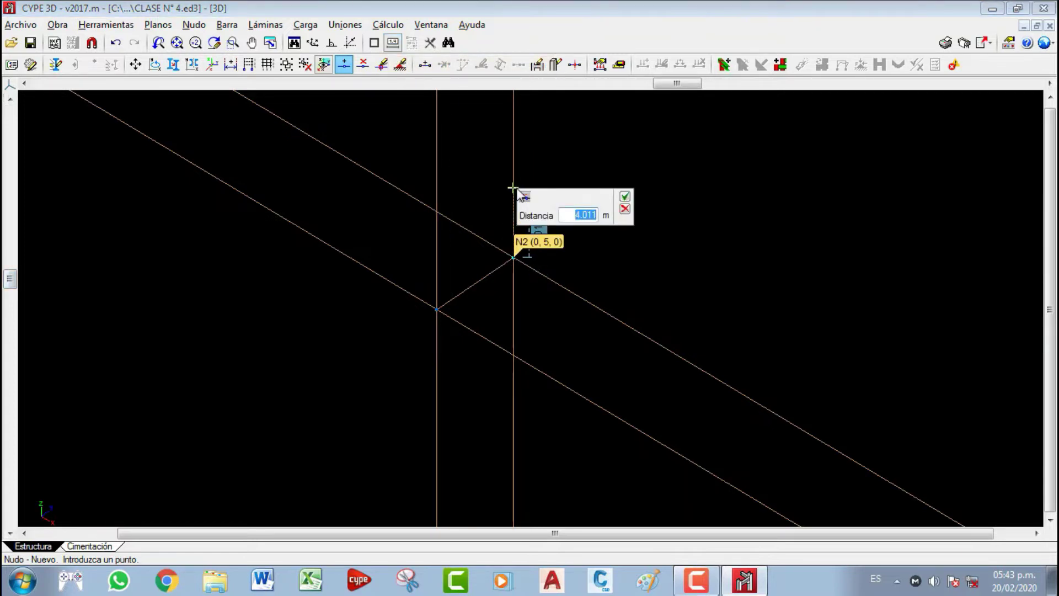
text(5.000)
key(Return)
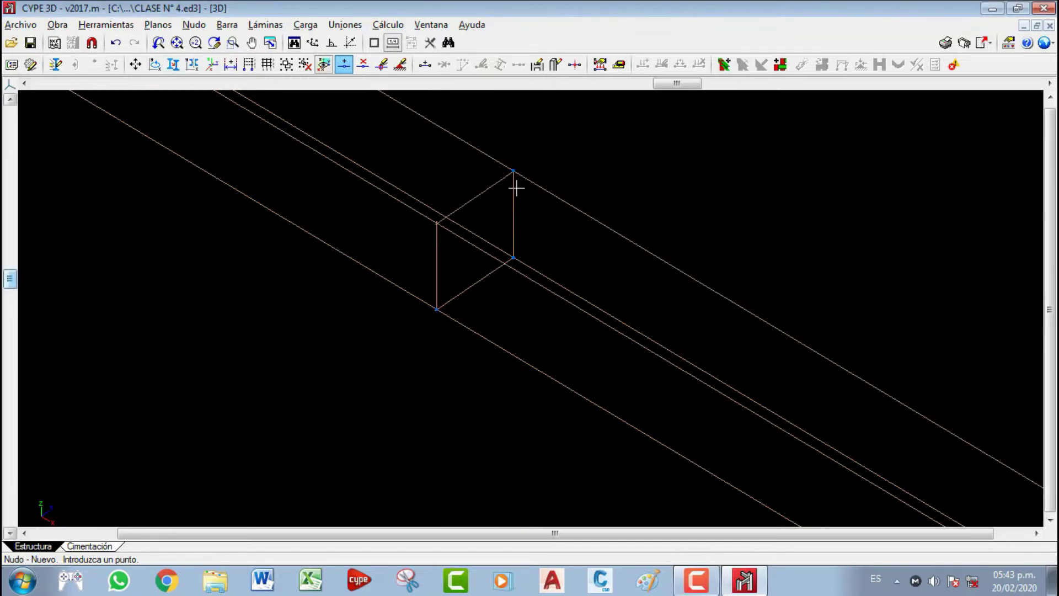
click(513, 171)
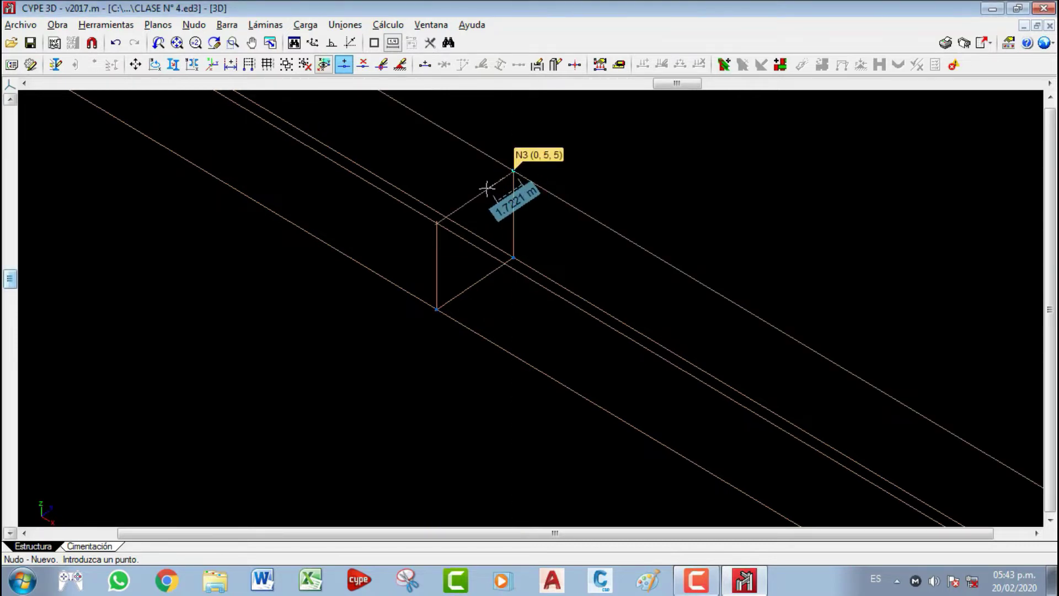
click(435, 223)
- Set the displayed node size to 30 cm in the drawing preferences
scroll(433, 231, up, 1)
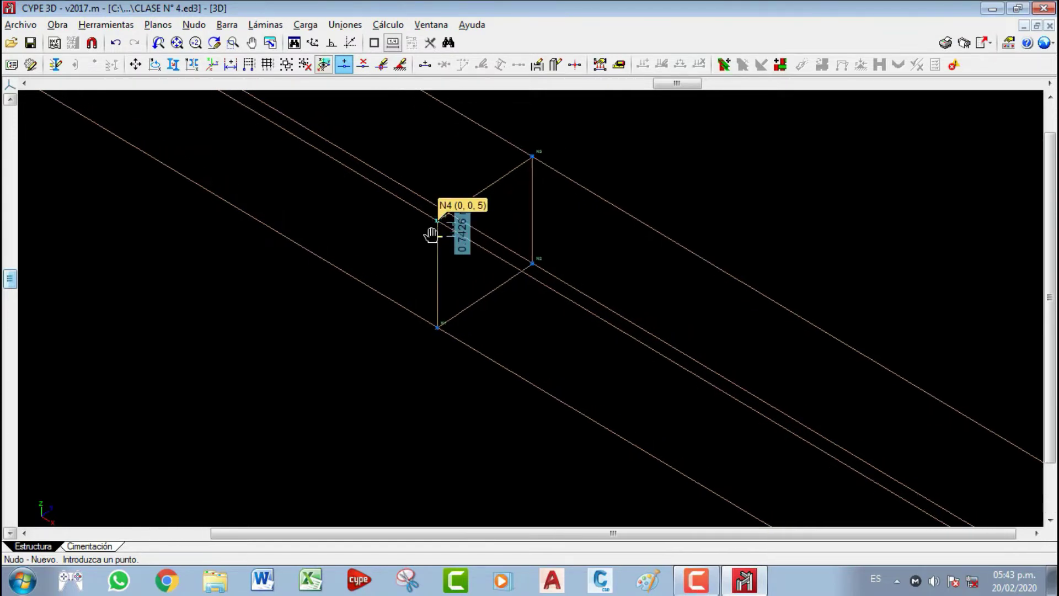
scroll(492, 243, up, 3)
scroll(464, 259, down, 1)
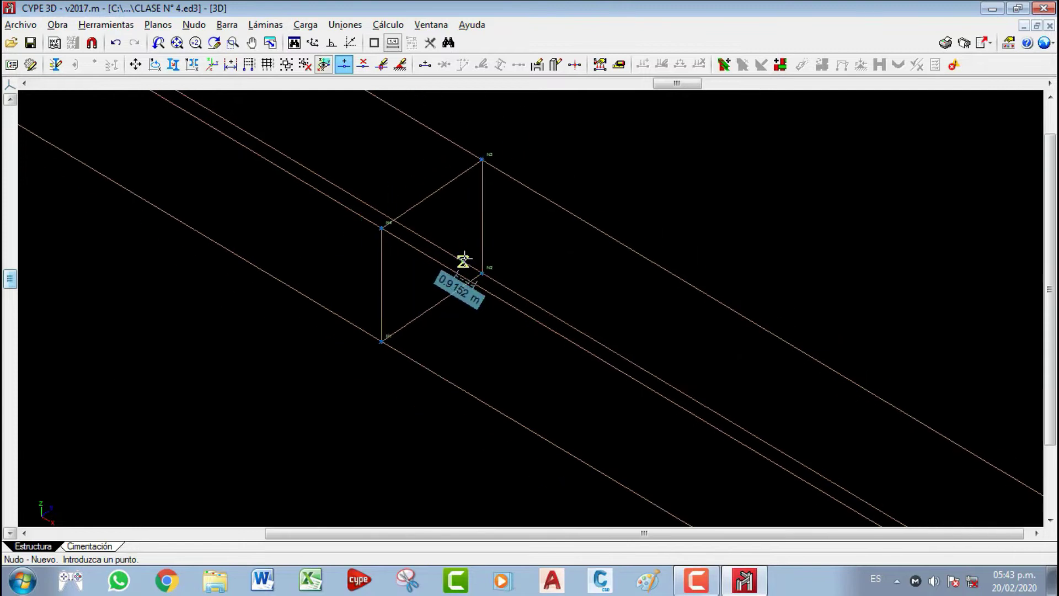
scroll(488, 230, down, 1)
scroll(489, 196, up, 2)
scroll(373, 239, up, 2)
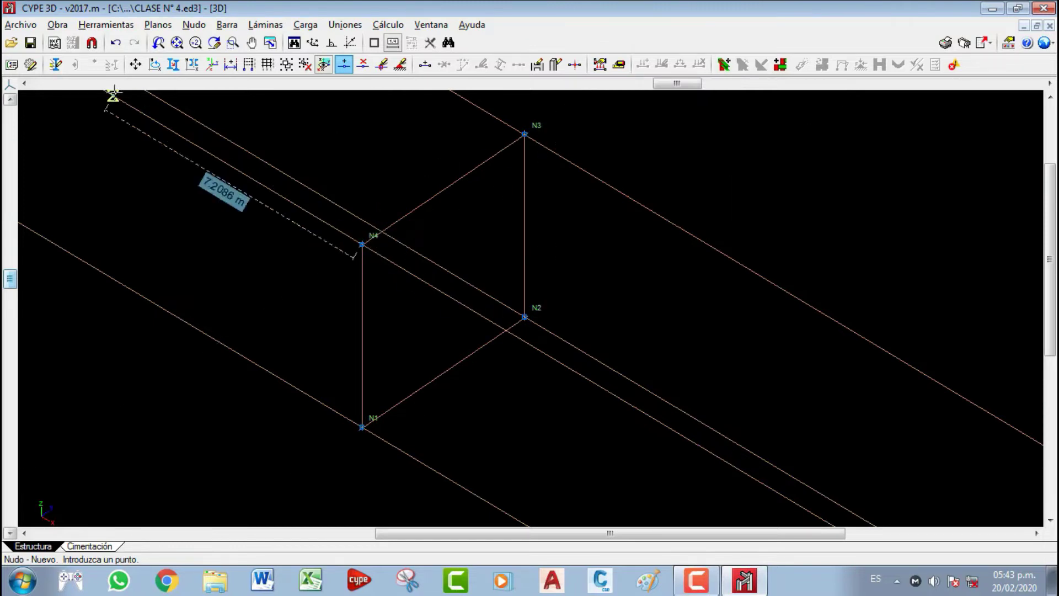
click(32, 66)
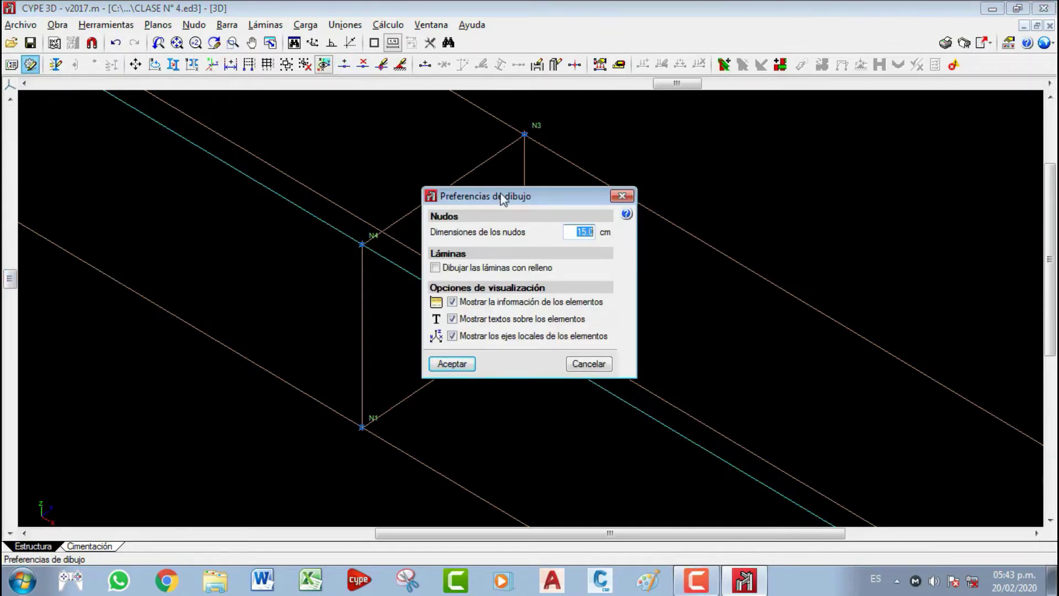
text(30)
click(451, 364)
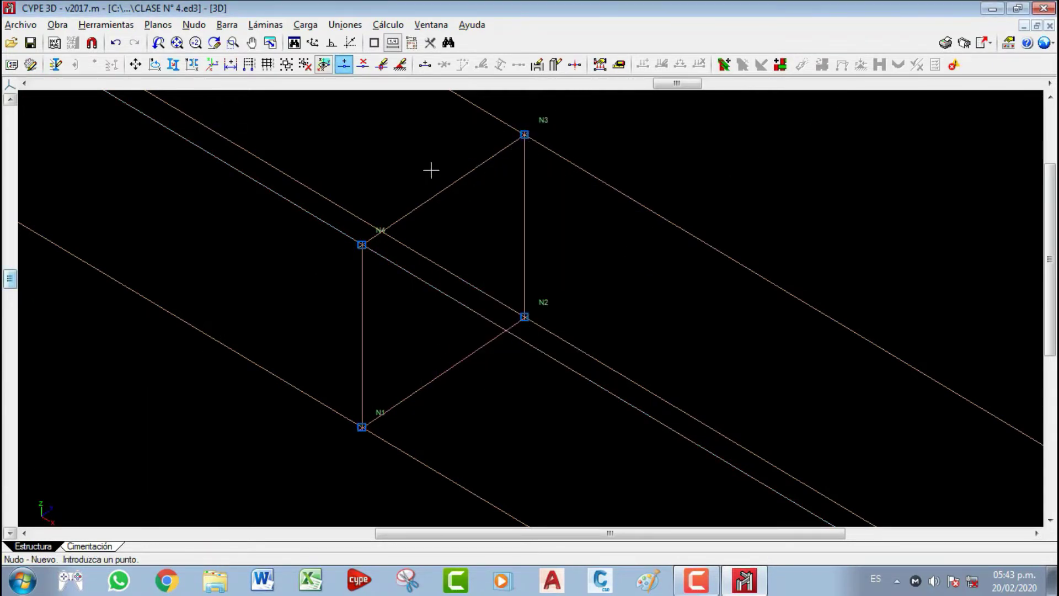
scroll(439, 235, up, 3)
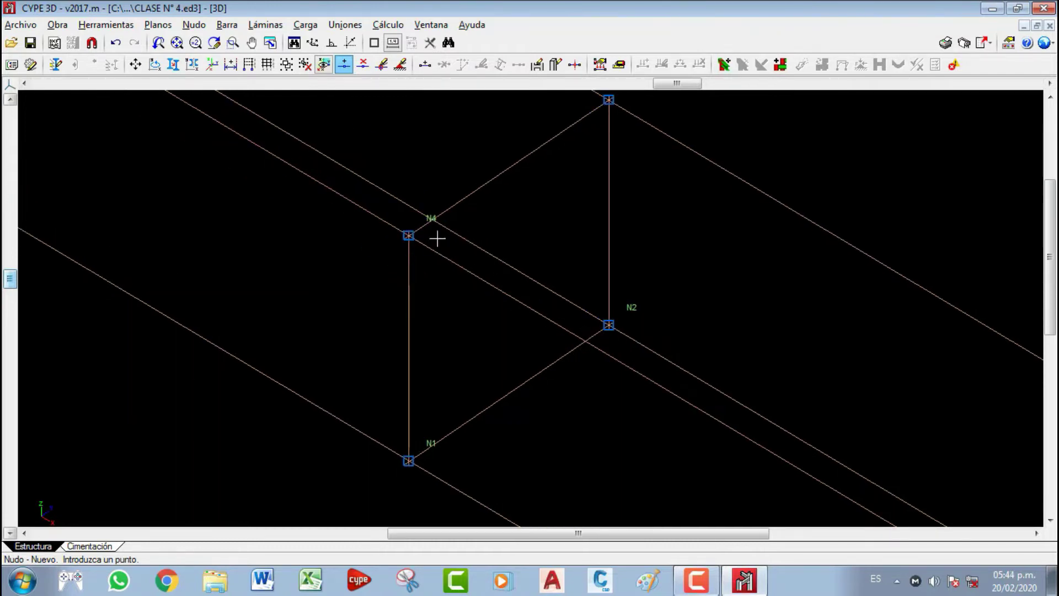
scroll(569, 179, down, 3)
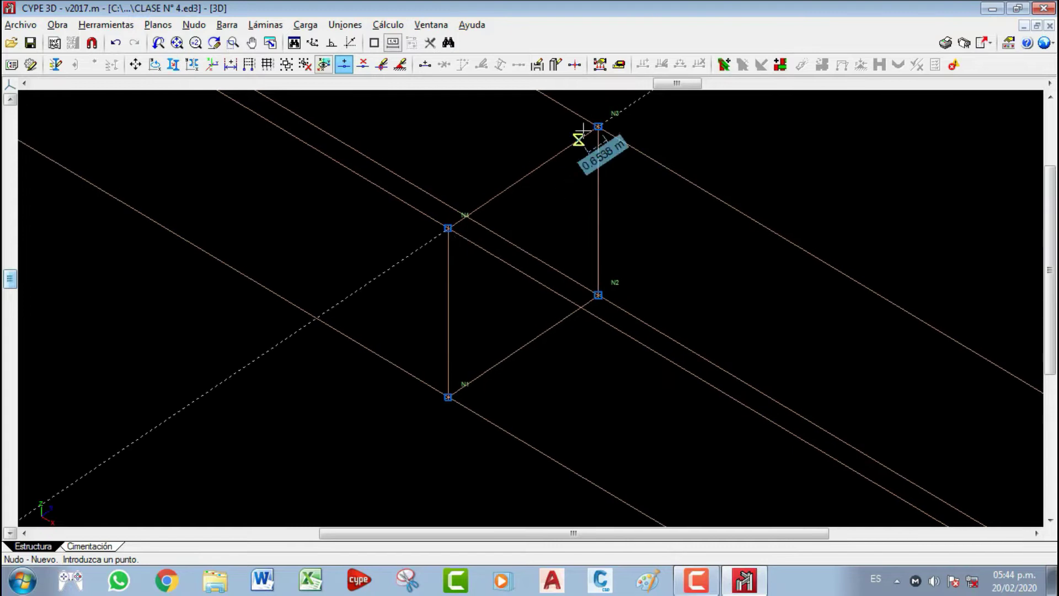
scroll(554, 158, up, 3)
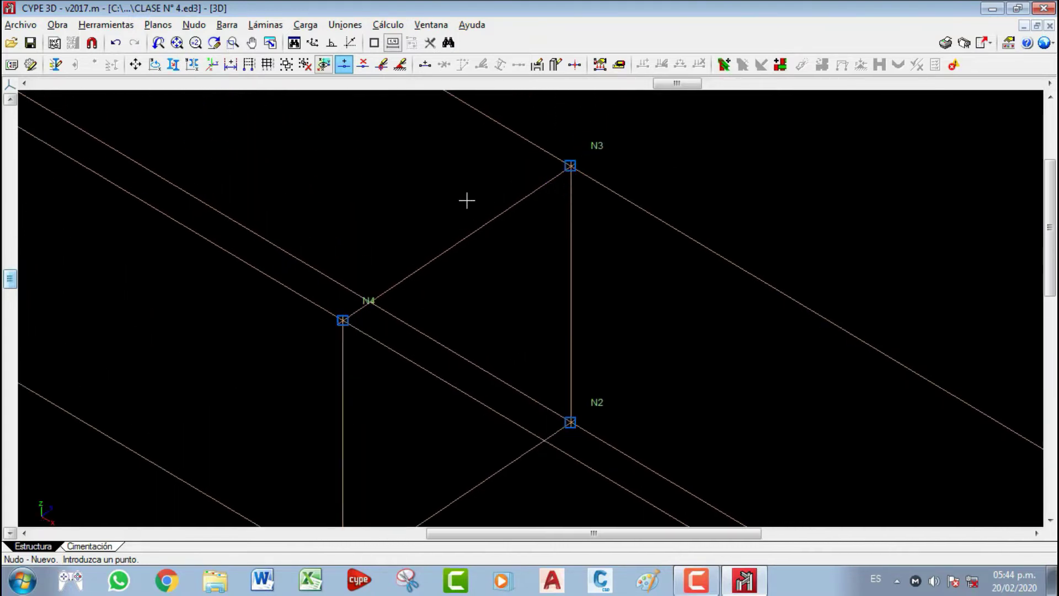
scroll(566, 172, down, 1)
middle_drag(535, 190, 522, 149)
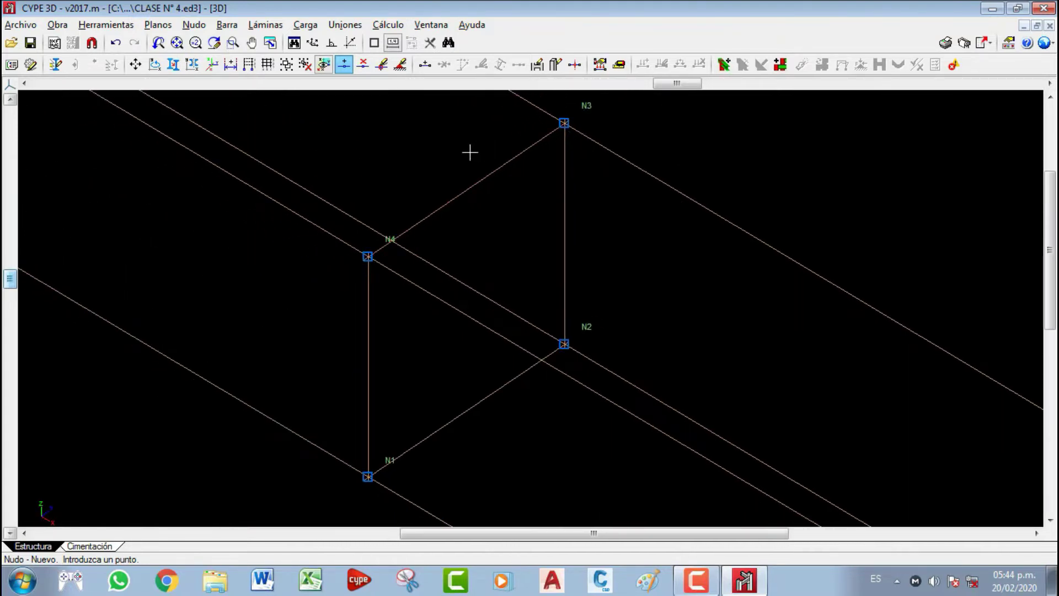
middle_drag(534, 232, 541, 252)
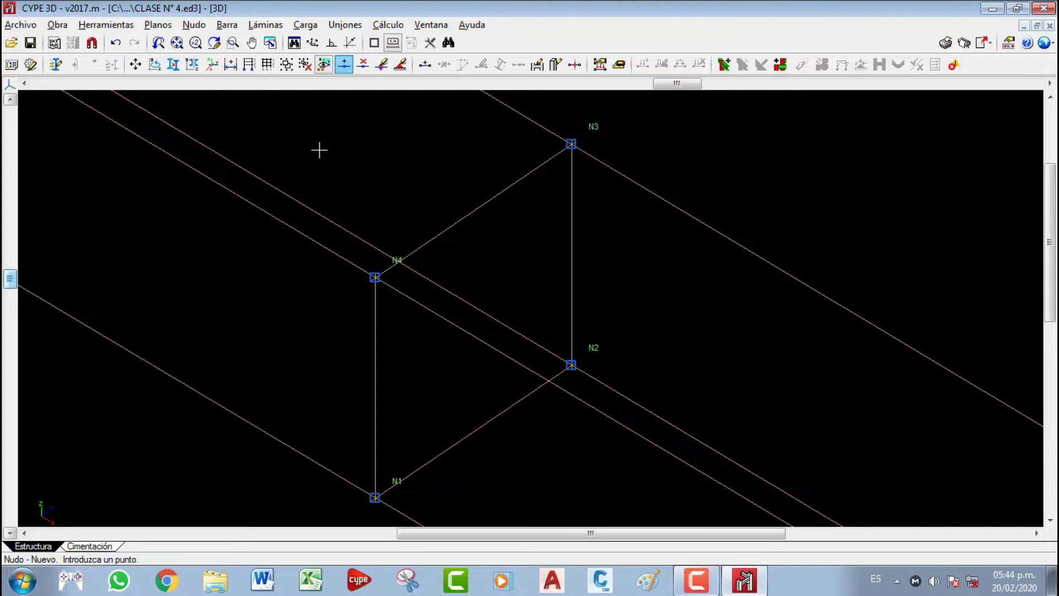
- Check the active layer in the settings for a new bar
click(227, 25)
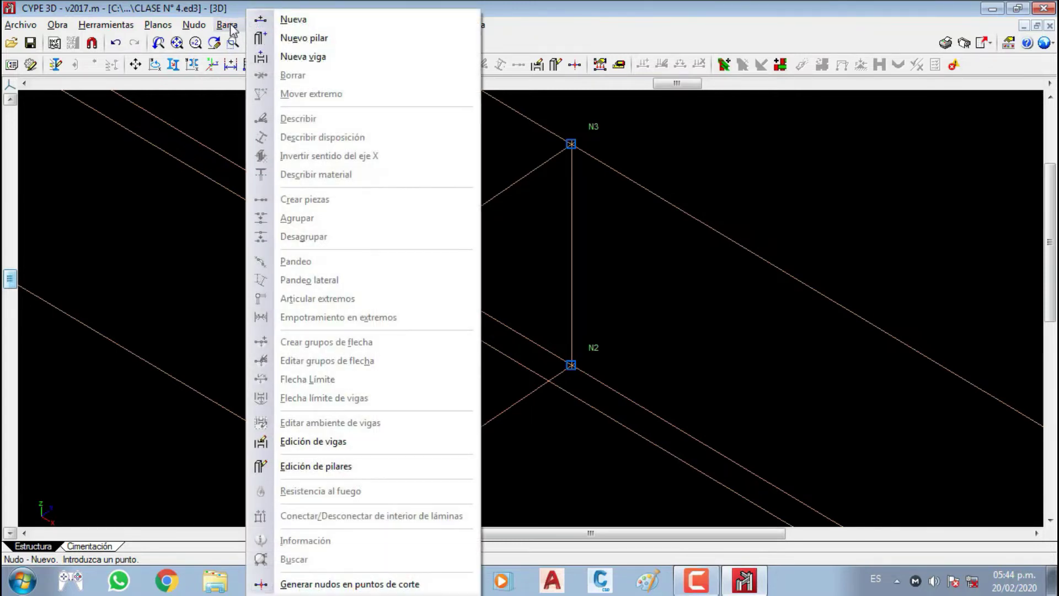
click(306, 20)
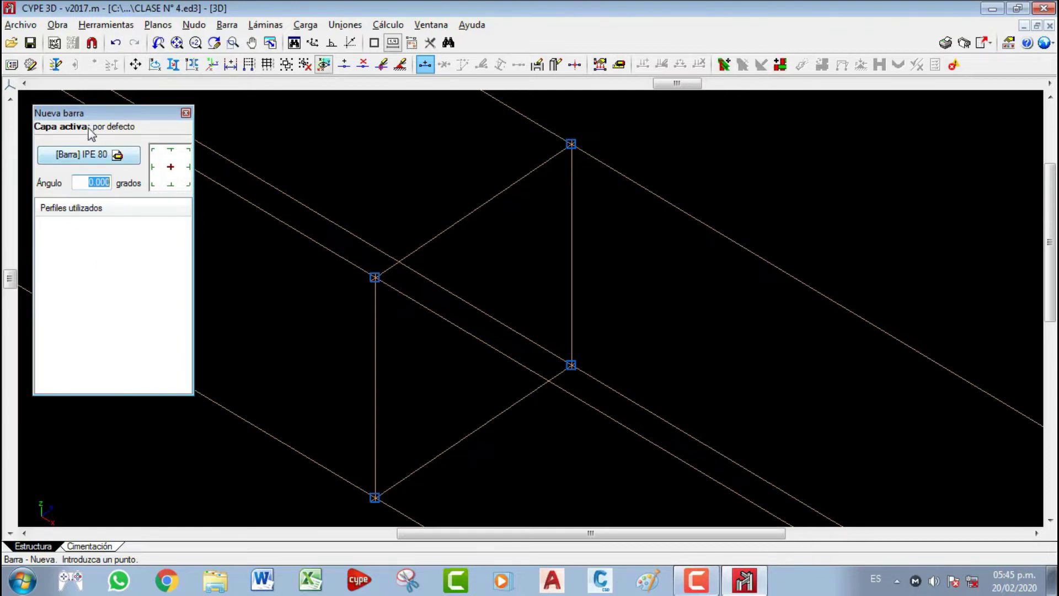
click(186, 113)
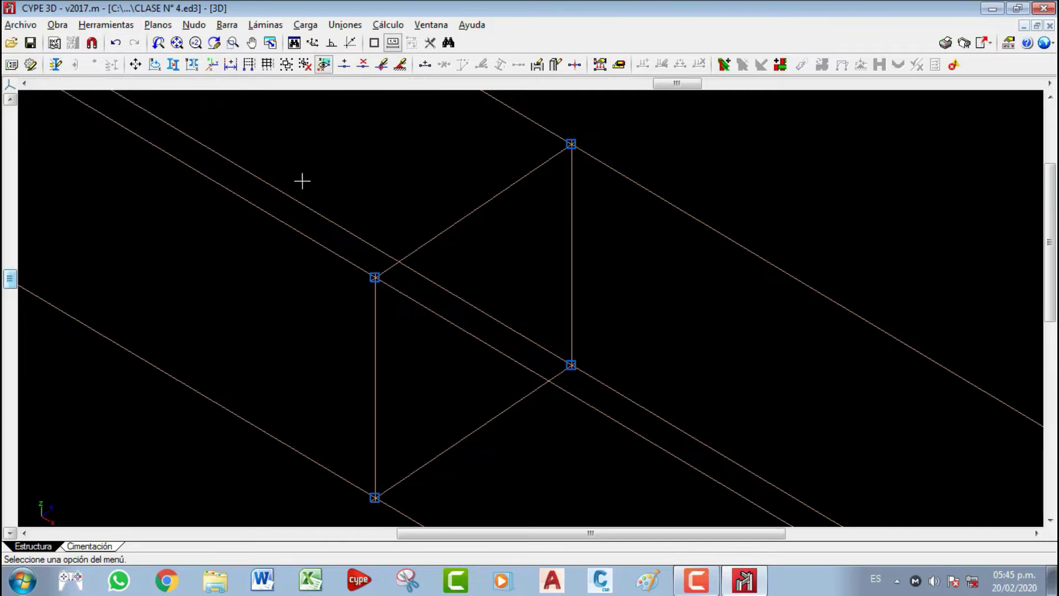
- Create a new layer named 1 and make it the active layer
scroll(371, 182, down, 2)
scroll(400, 191, up, 2)
scroll(402, 192, down, 1)
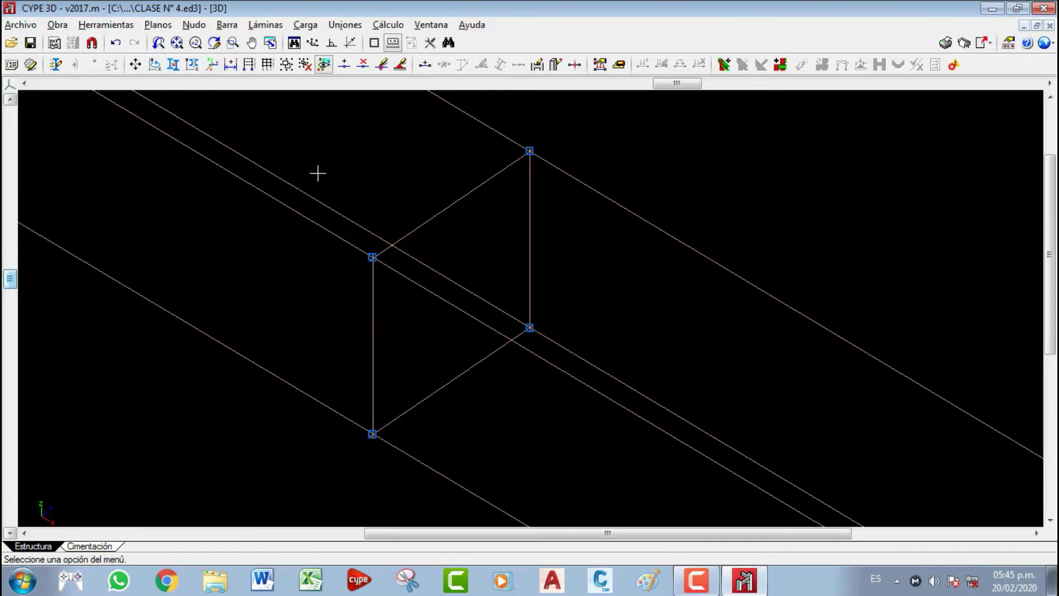
click(57, 65)
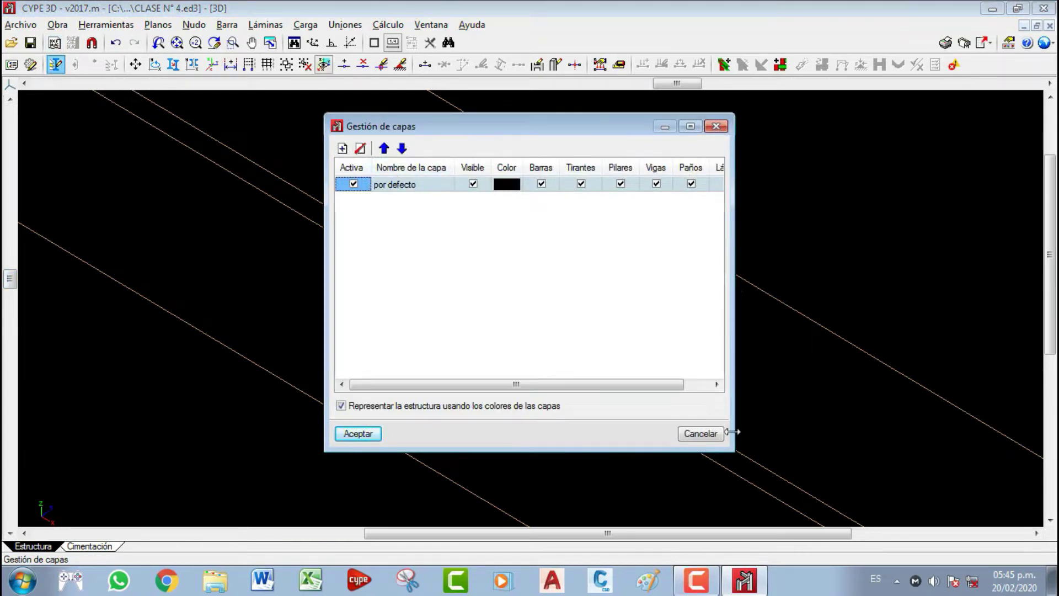
drag(734, 450, 819, 434)
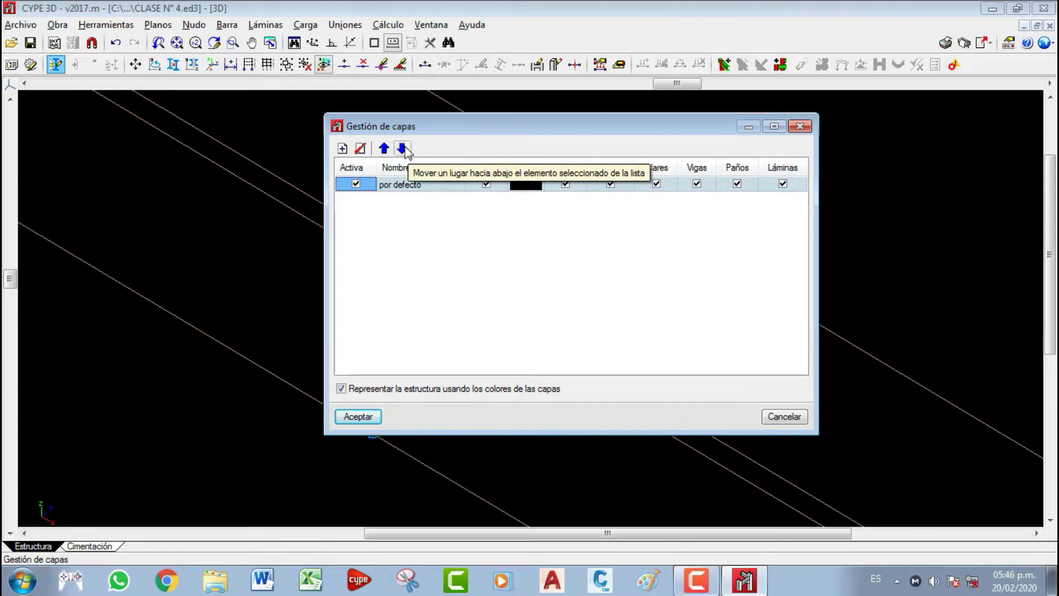
click(343, 148)
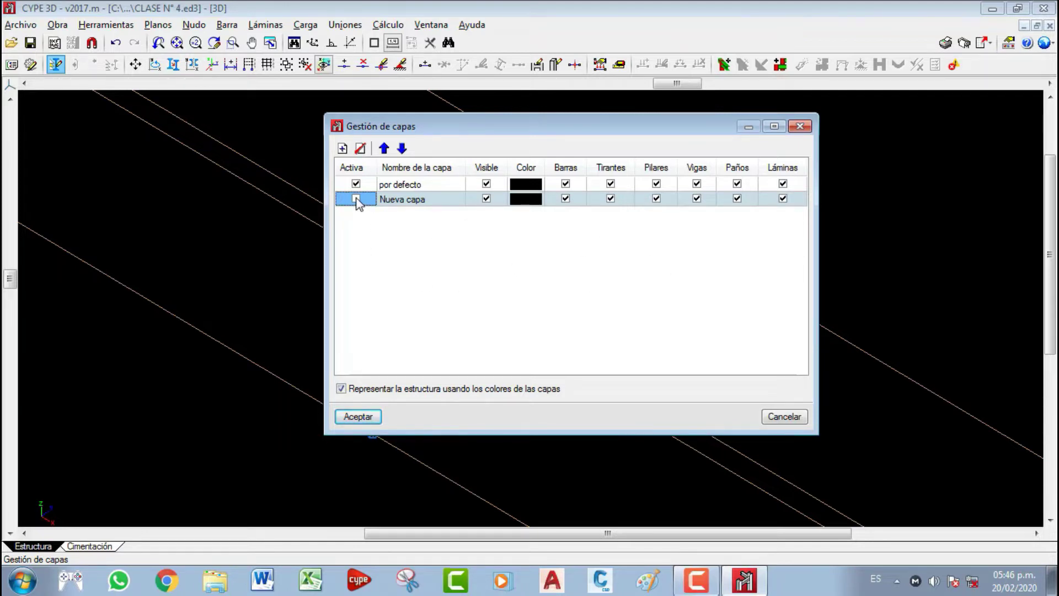
double_click(413, 188)
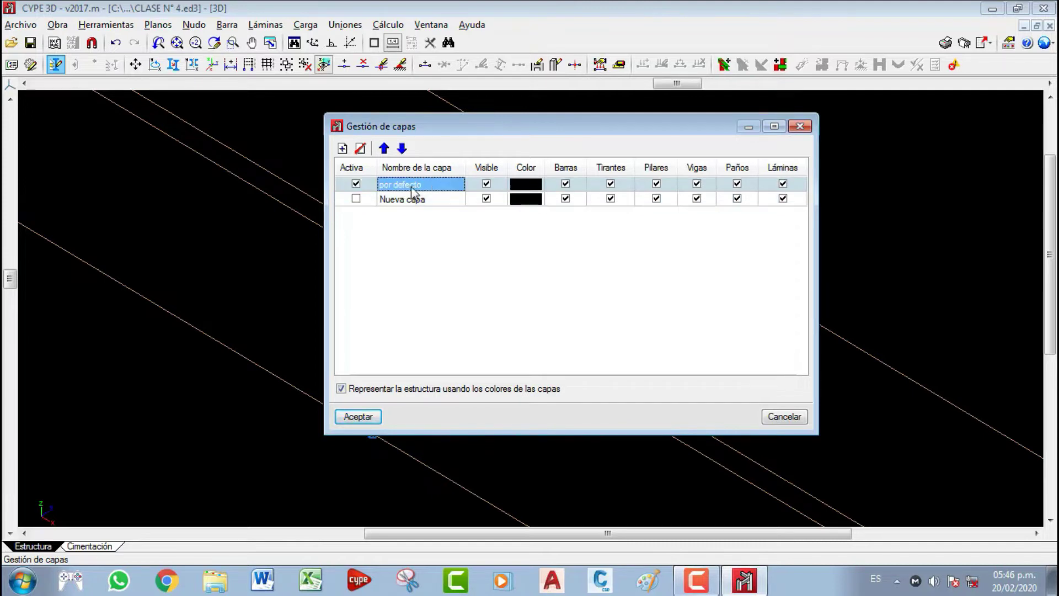
click(356, 199)
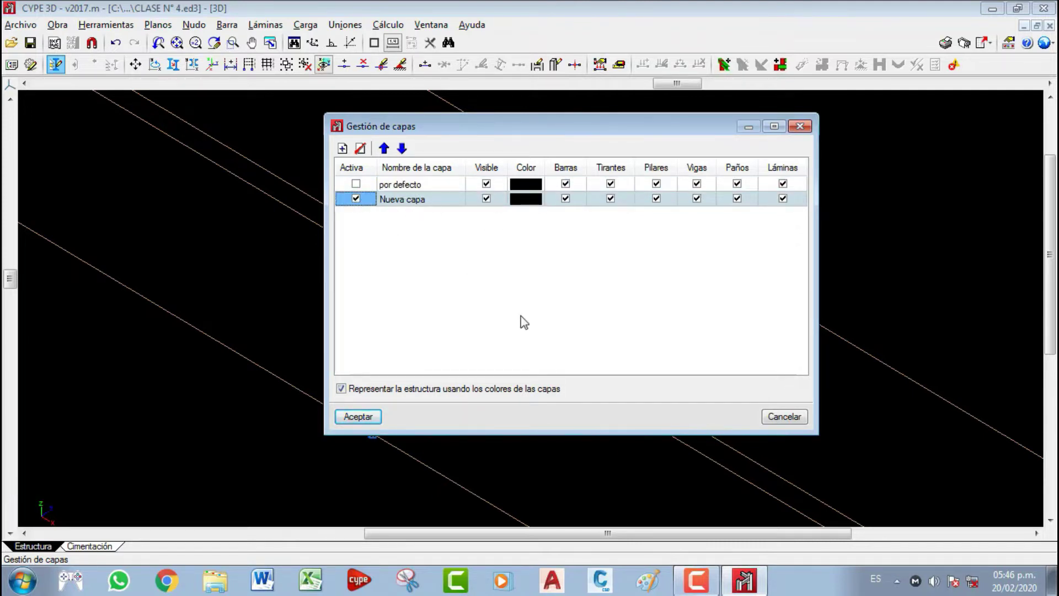
double_click(436, 198)
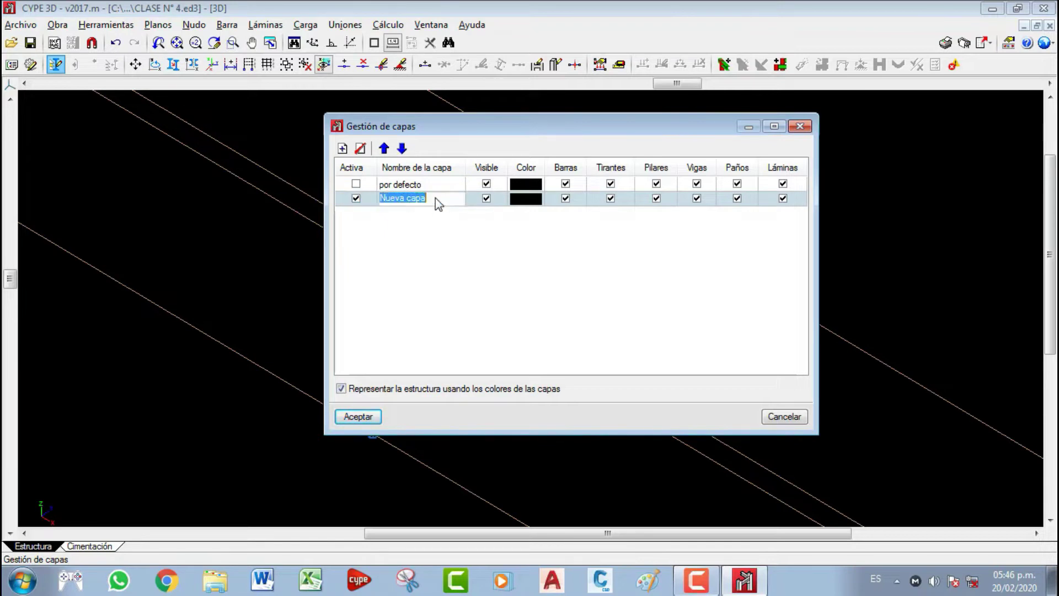
text(1)
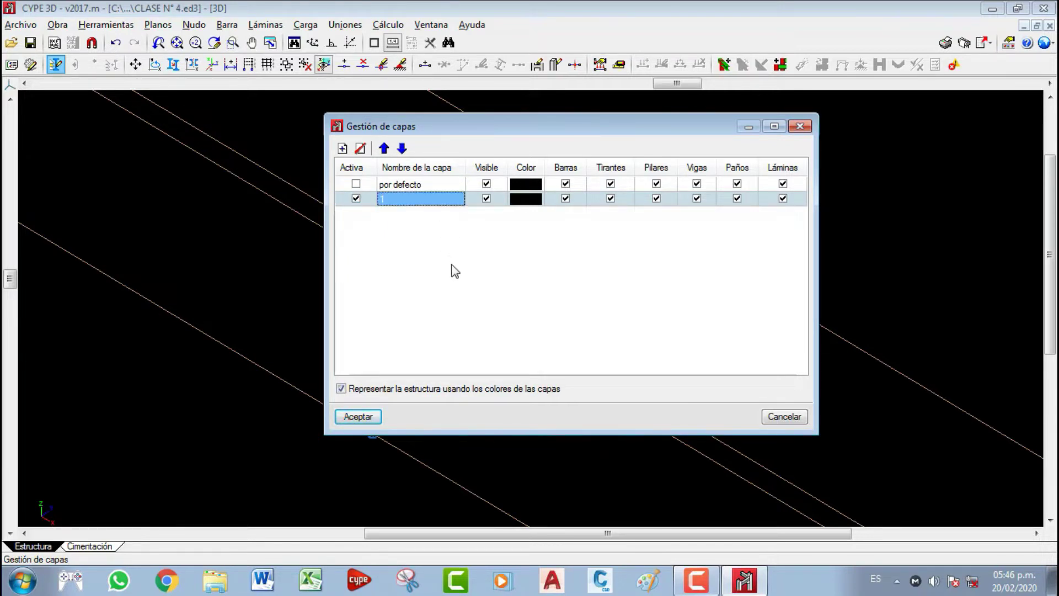
click(368, 418)
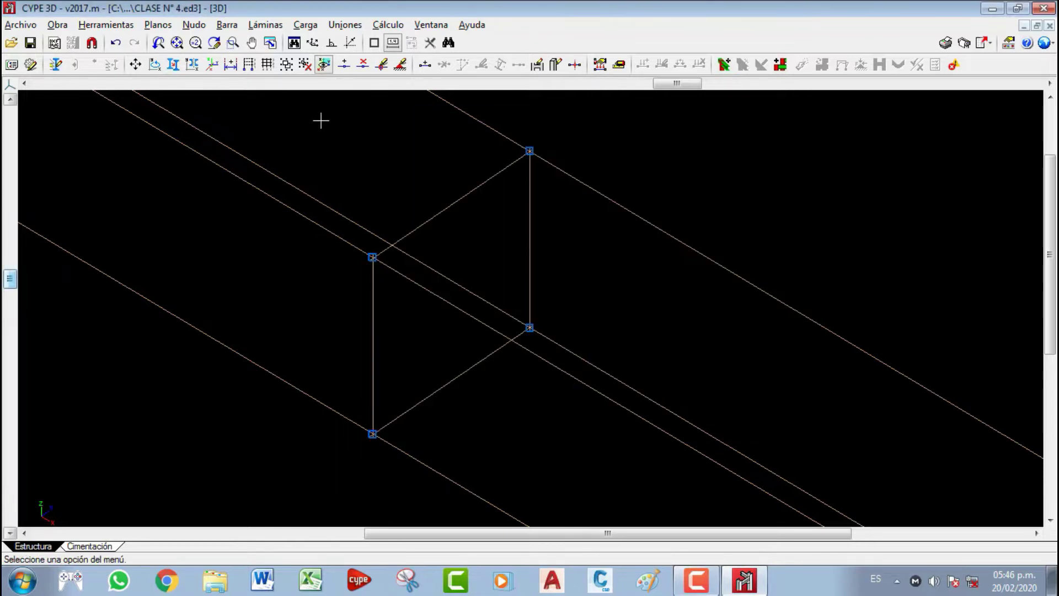
- Recheck the active layer in the new bar settings after the layer change
click(227, 24)
click(281, 21)
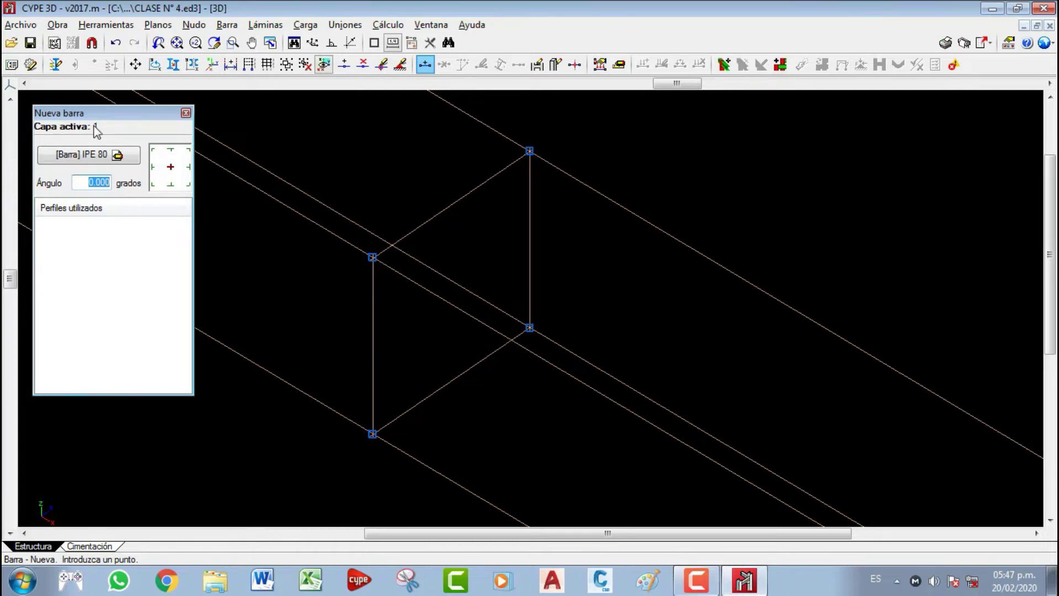
click(186, 113)
- Add a layer named 2 and make the por defecto layer active
click(55, 65)
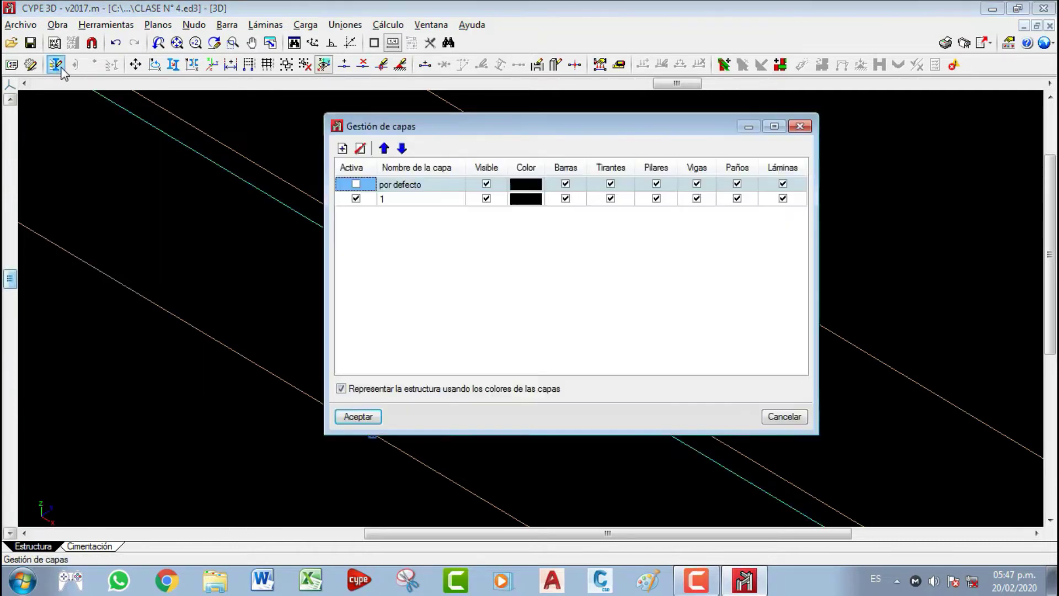
click(342, 149)
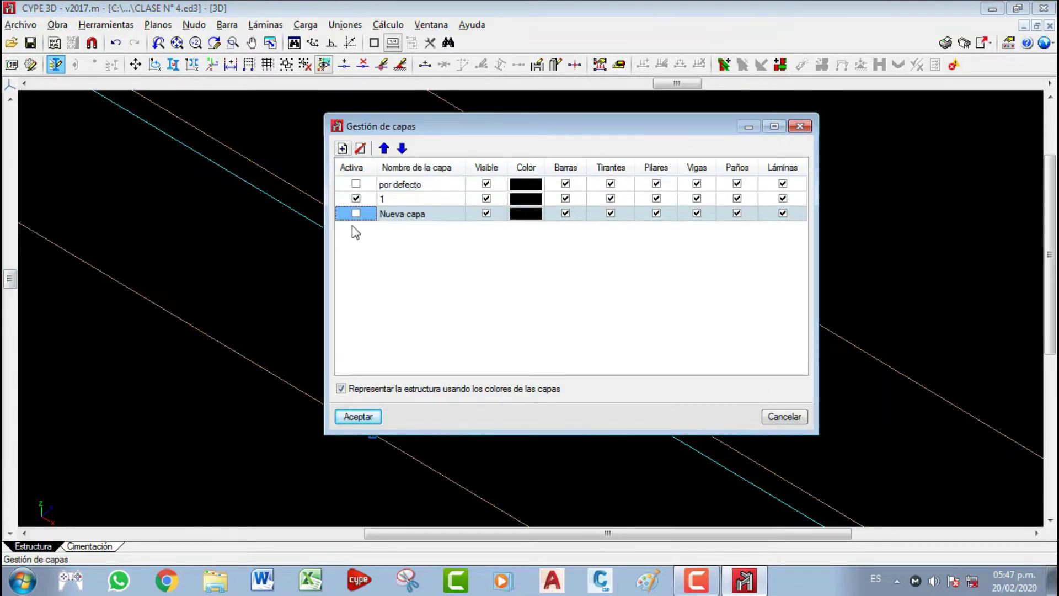
click(390, 217)
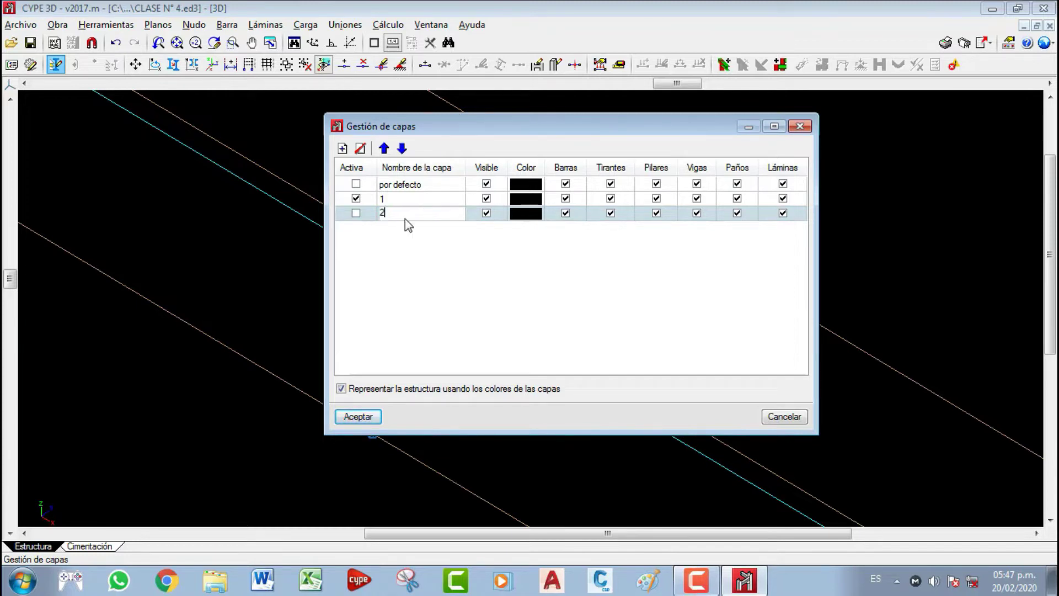
click(356, 184)
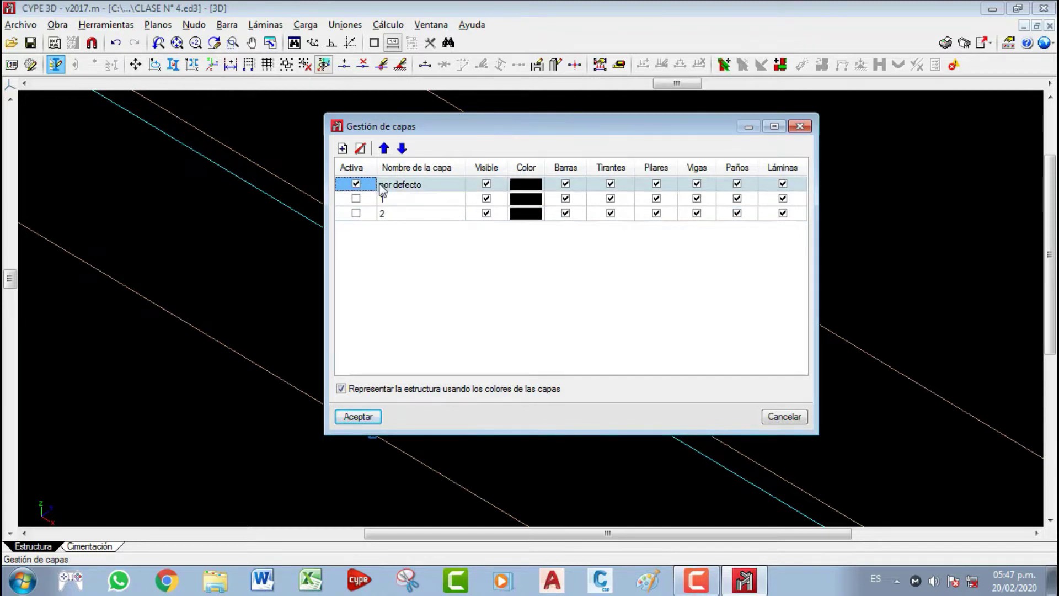
- Set layer 1's color to red
click(524, 200)
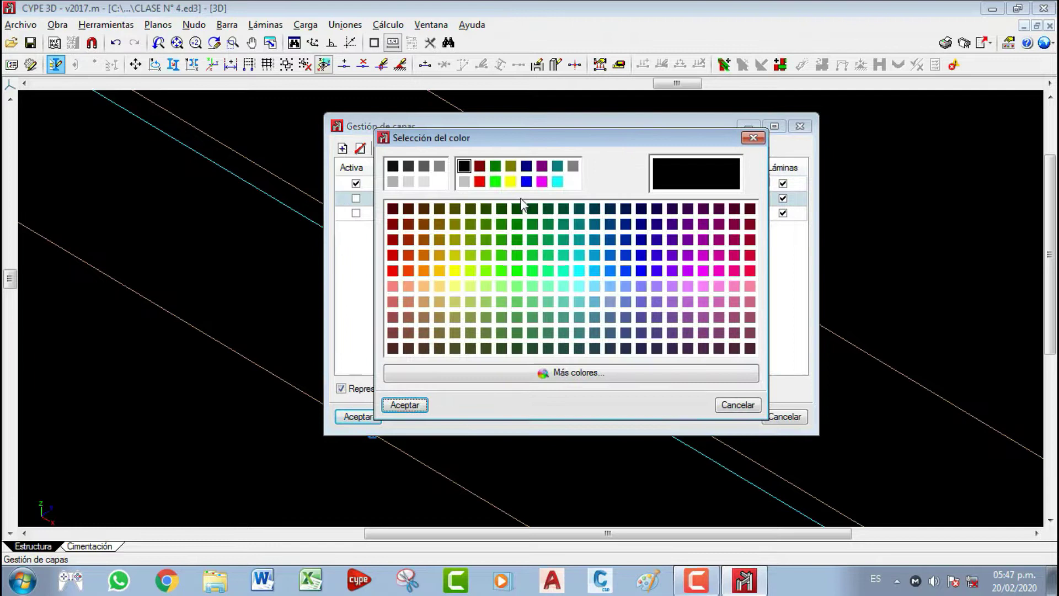
click(480, 182)
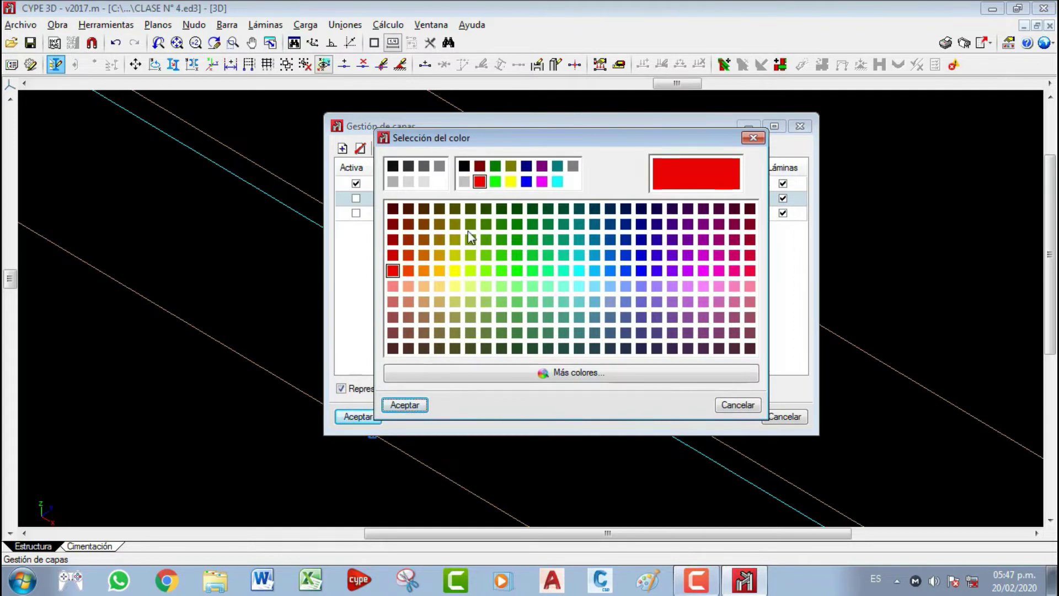
click(405, 405)
- Set layer 2's color to yellow and layer 1's color to green
click(516, 215)
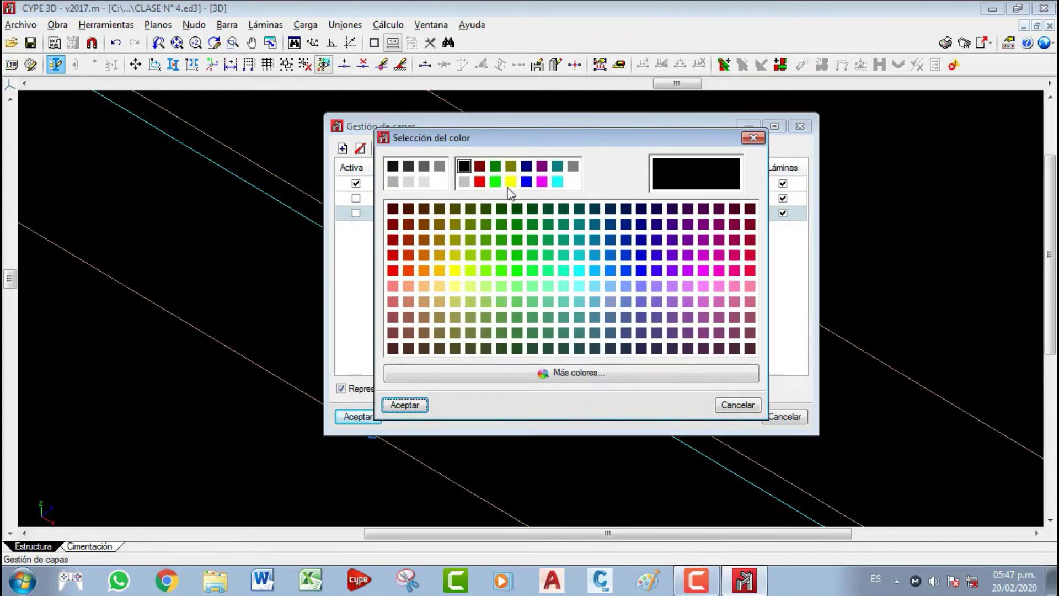
click(511, 182)
click(405, 404)
click(524, 200)
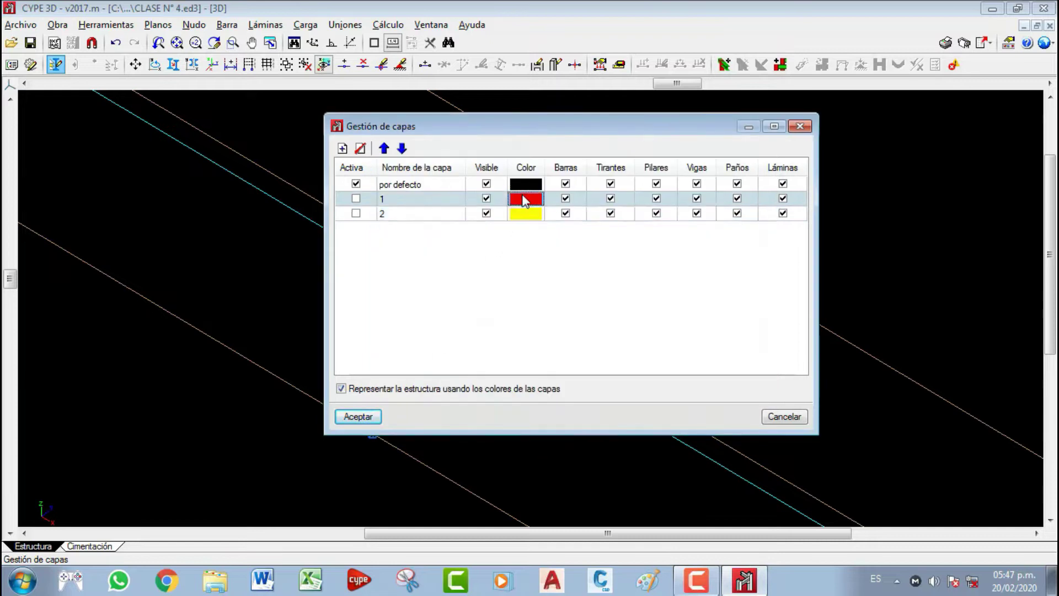
click(495, 182)
click(405, 405)
- Add a layer named 3 colored blue and accept the layer management changes
click(342, 148)
click(424, 239)
click(428, 237)
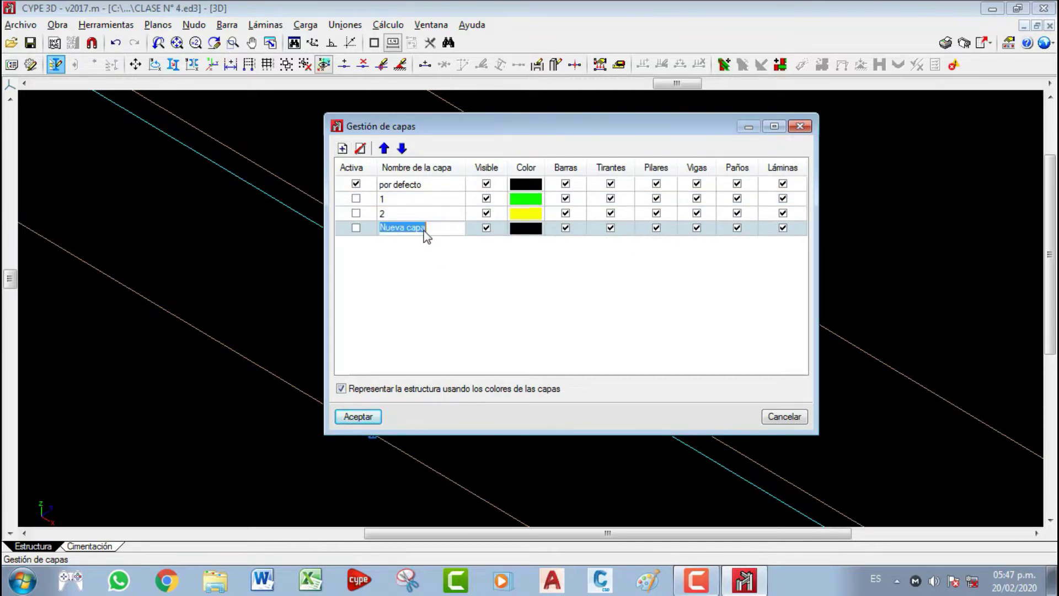
text(3)
click(534, 228)
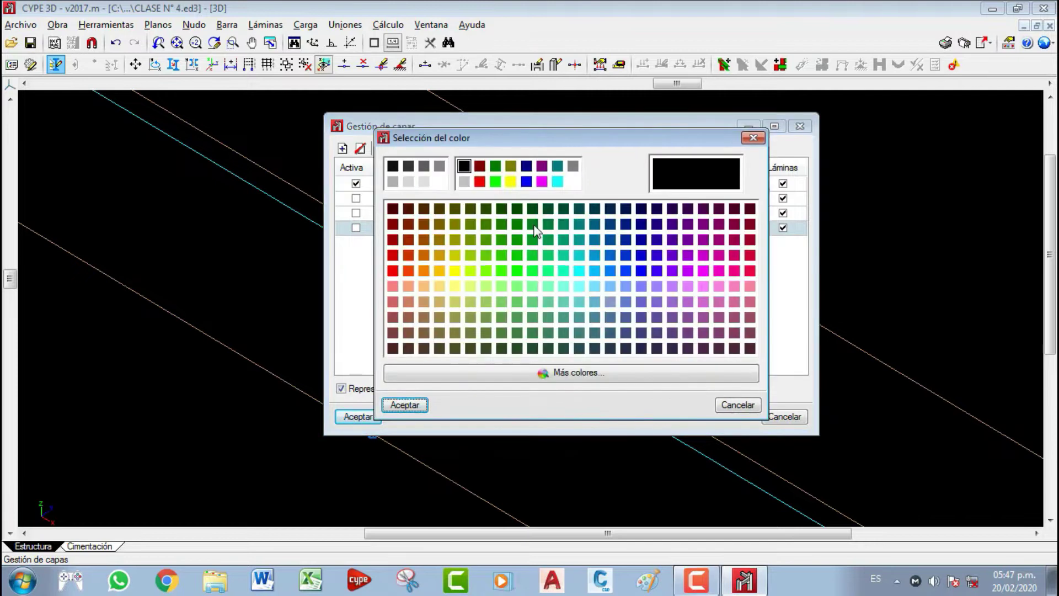
click(525, 182)
click(404, 405)
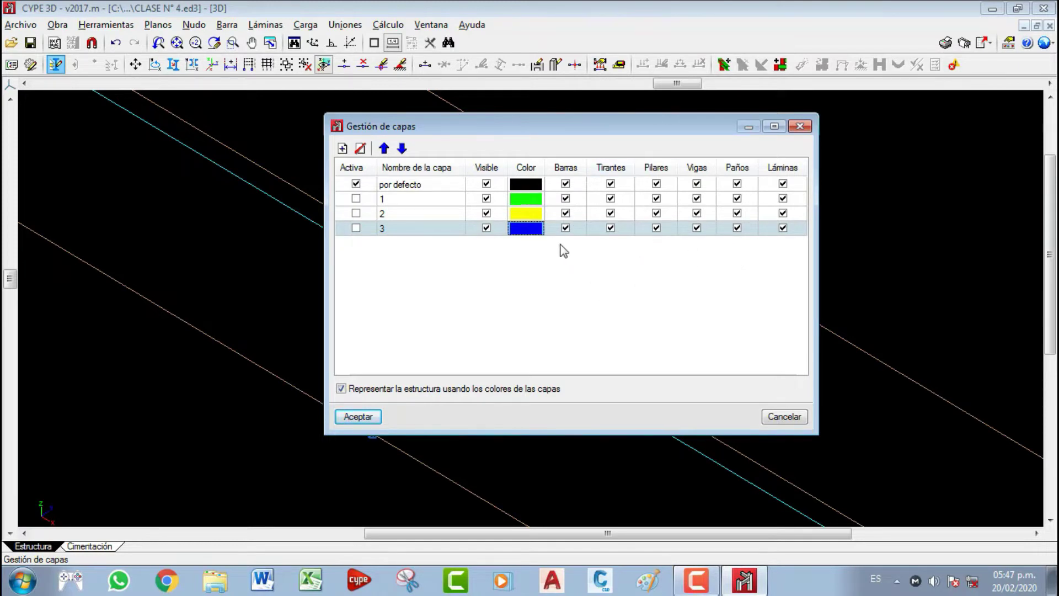
drag(712, 134, 667, 199)
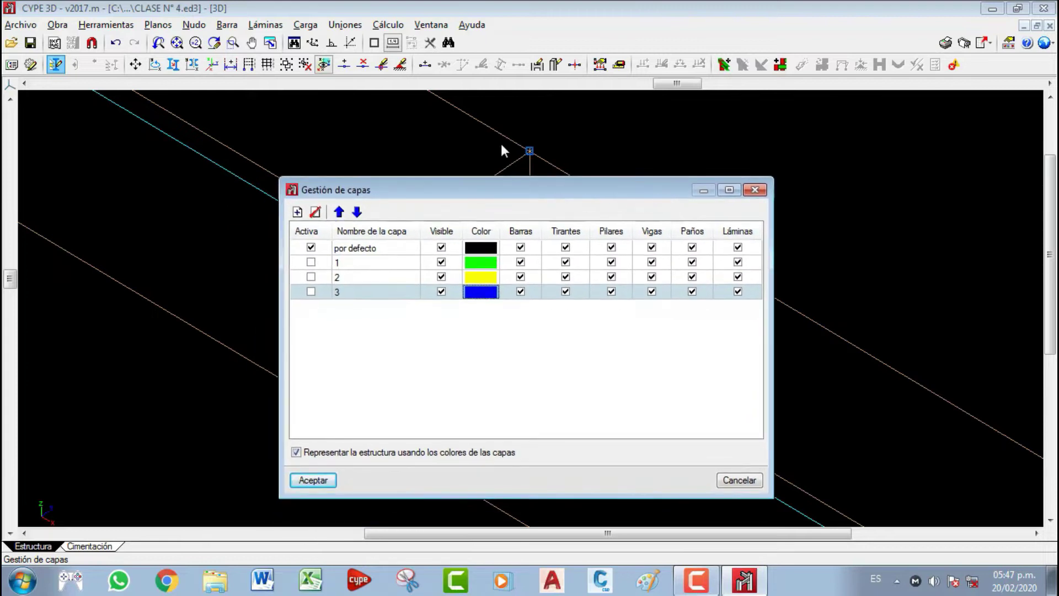
drag(581, 189, 594, 170)
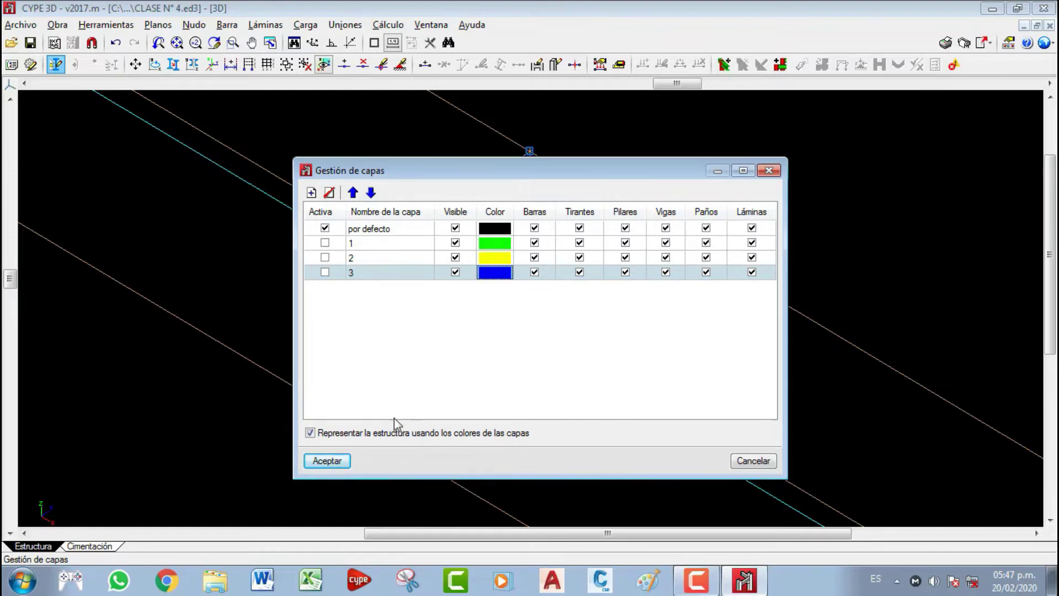
click(327, 462)
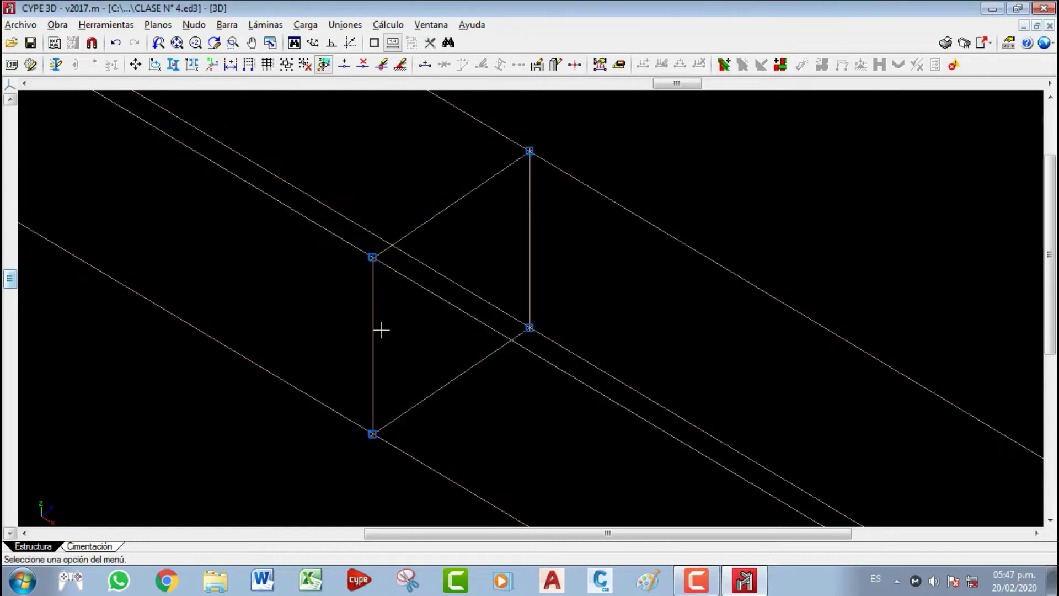
- Start a new bar on the por defecto layer and open its profile description
click(227, 25)
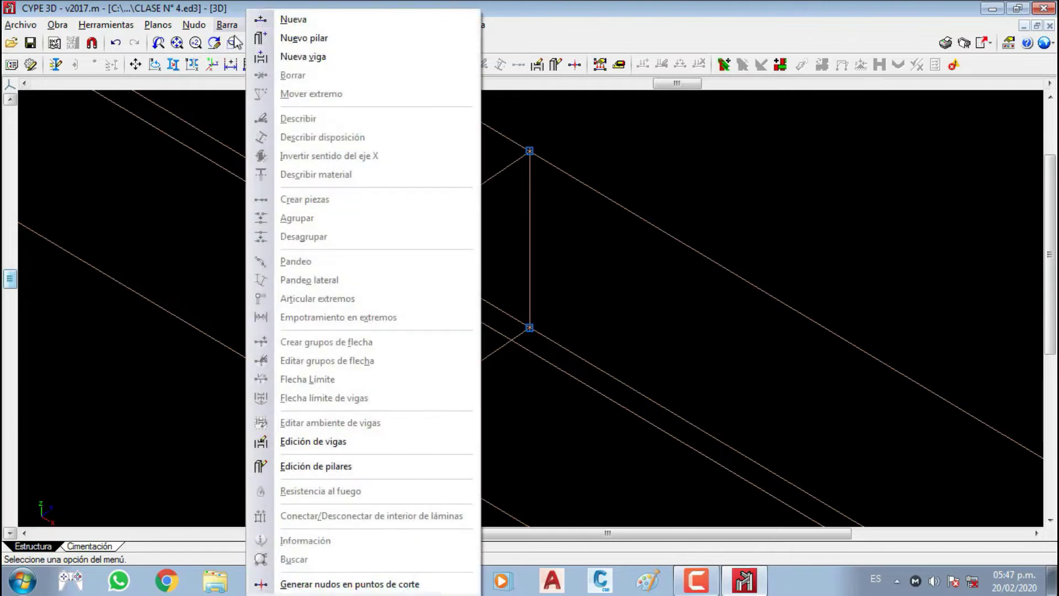
click(282, 20)
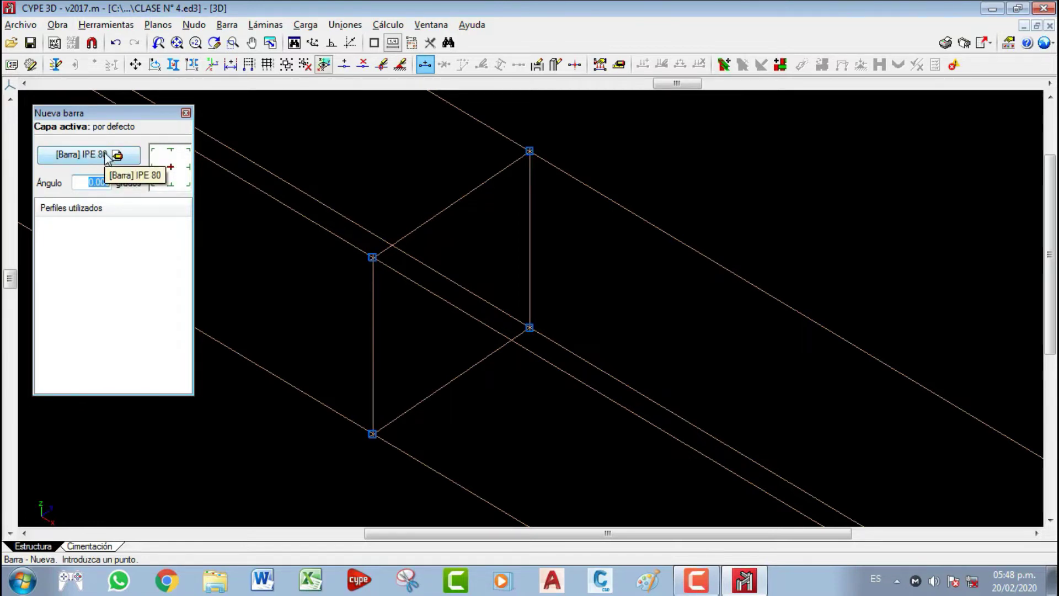
click(108, 155)
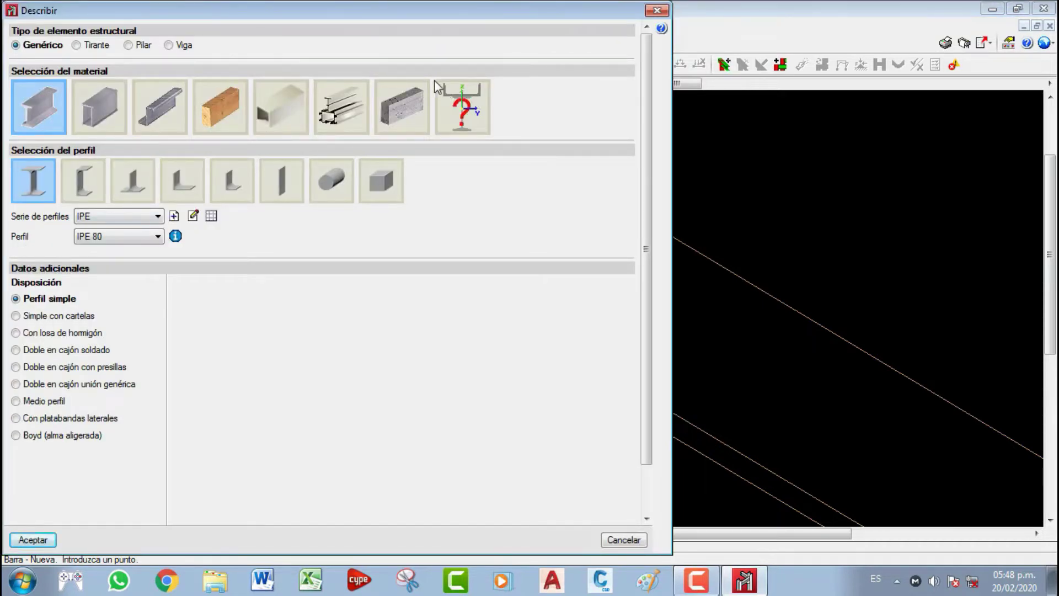
drag(534, 19, 795, 26)
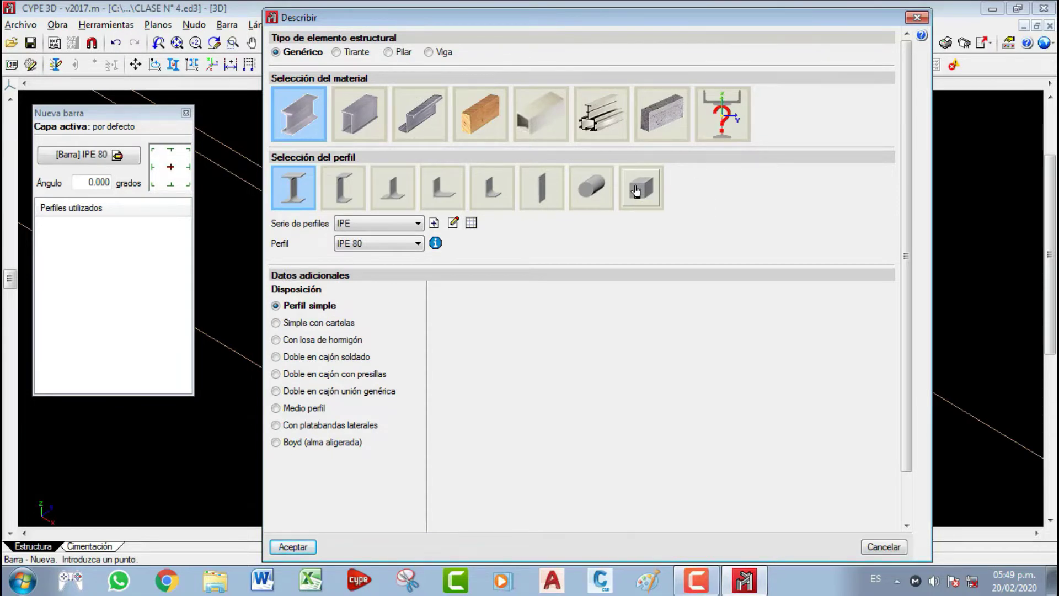
- Examine the profile shapes and series offered for built-up steel, cold-formed steel, timber and aluminium bars, comparing them with rolled steel
click(357, 117)
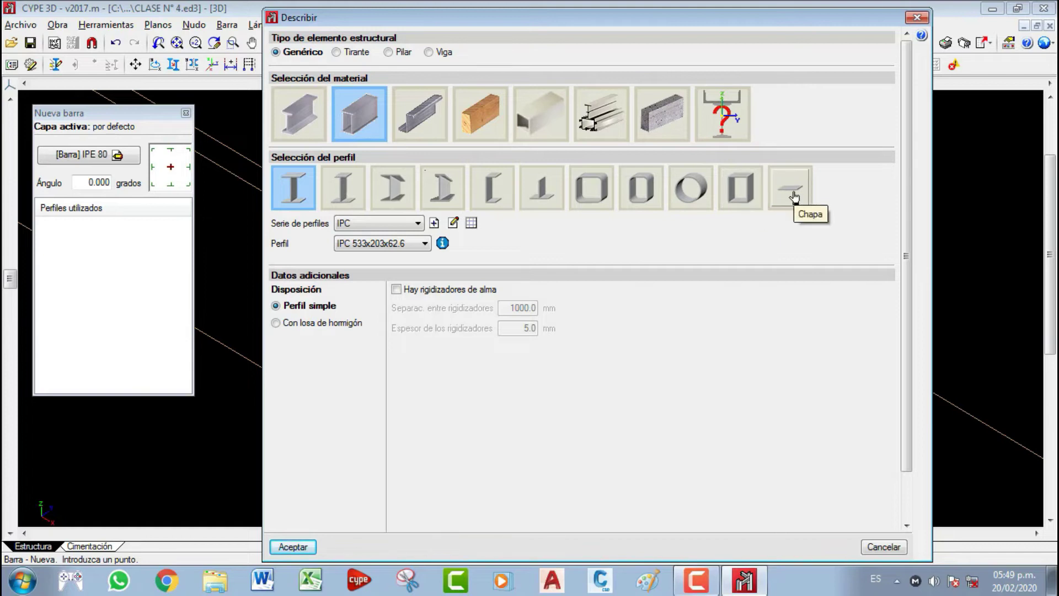
click(410, 117)
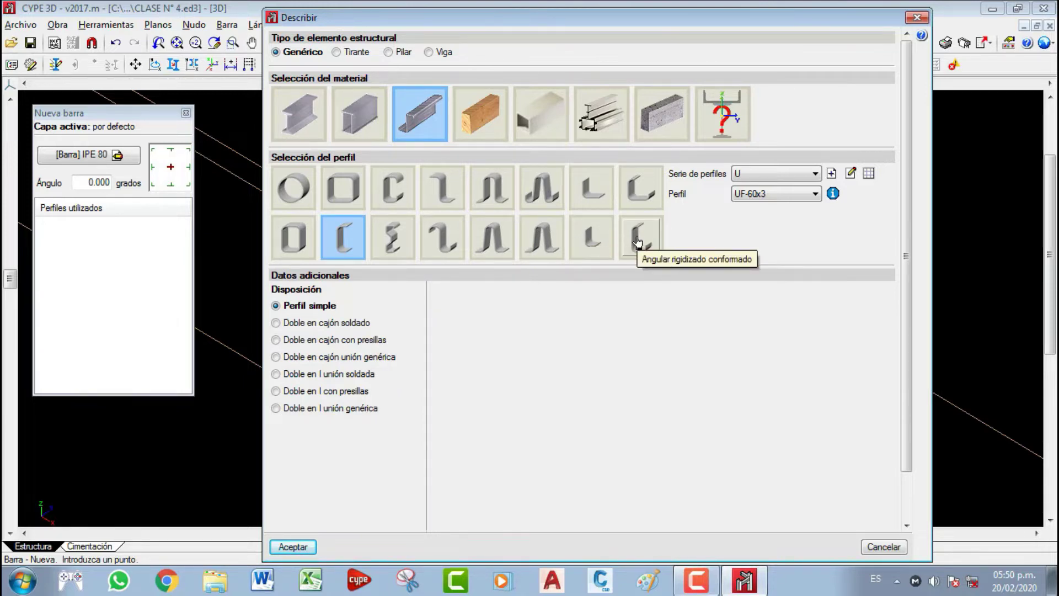
click(481, 113)
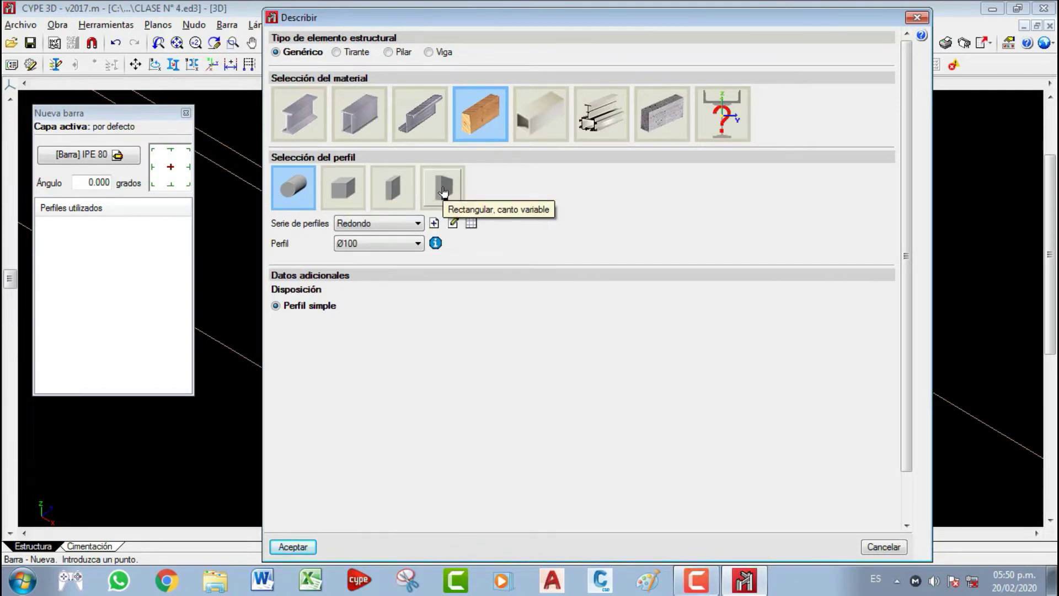
click(547, 123)
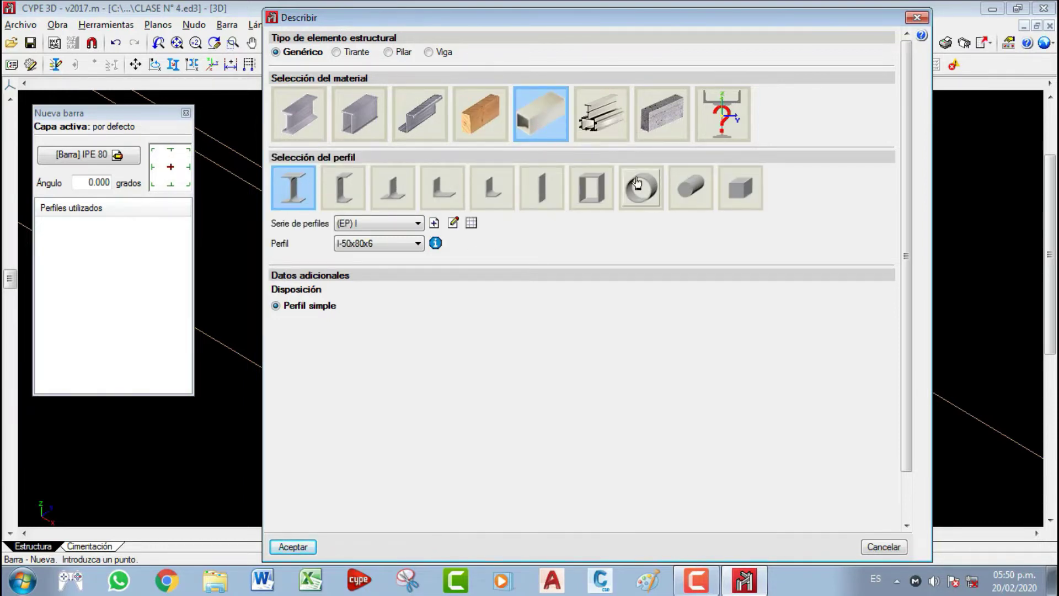
click(310, 122)
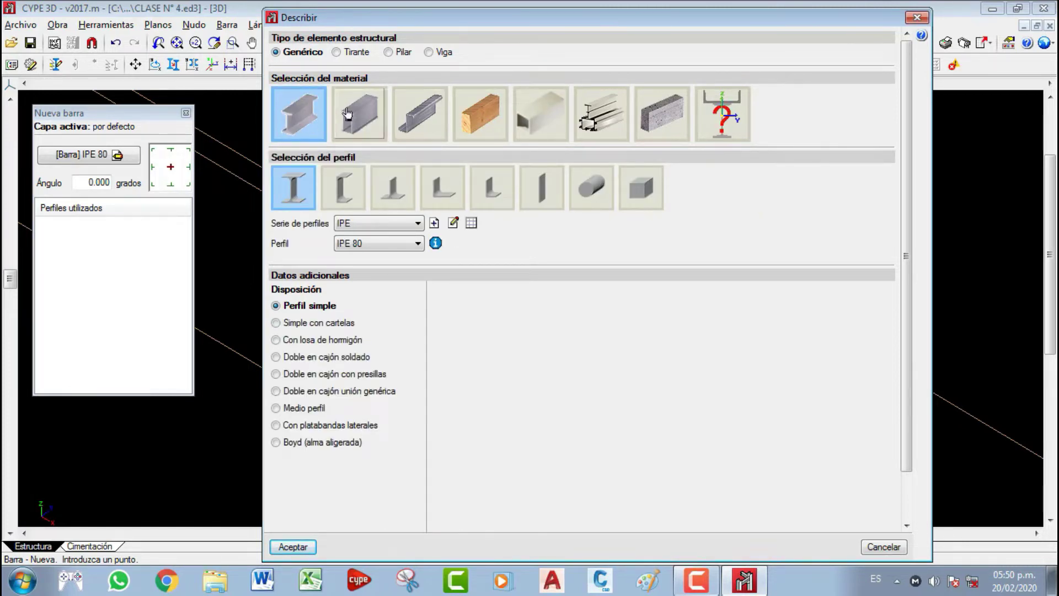
click(564, 121)
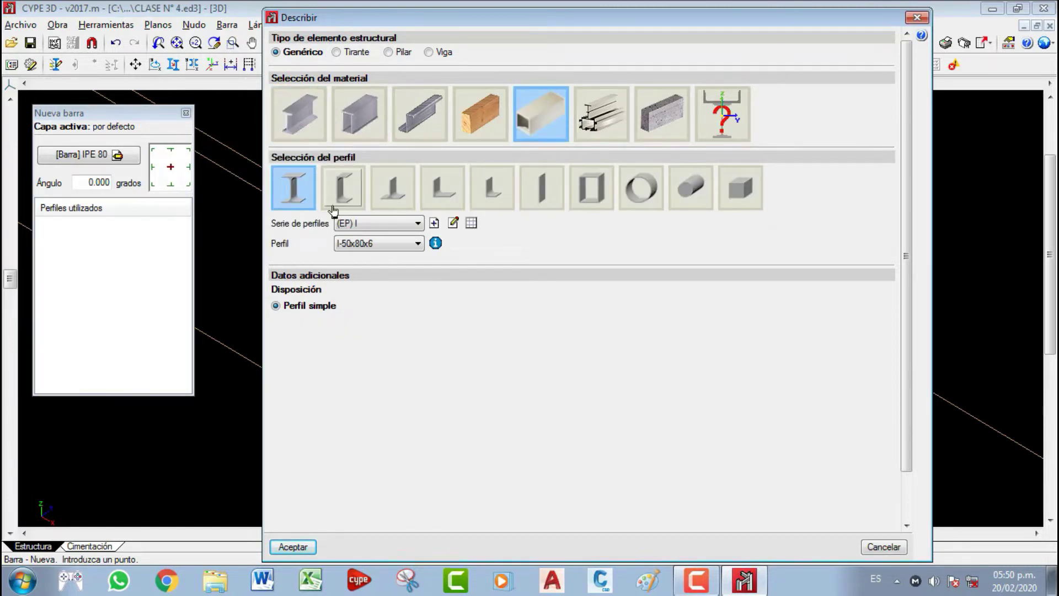
- Start a new special aluminium section and set up straight segments with a thickness of 6.00 mm
click(600, 126)
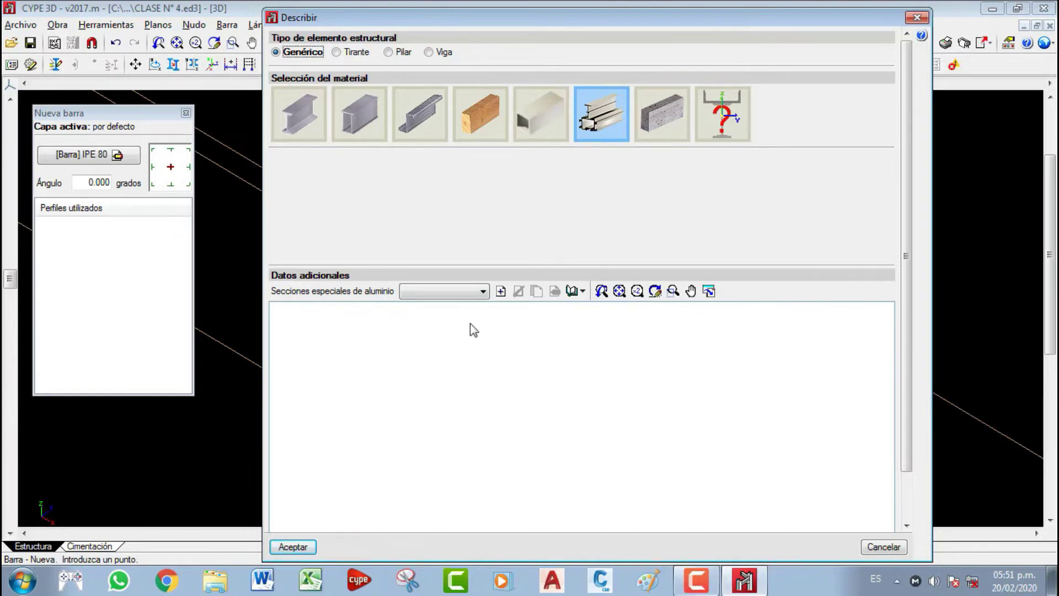
click(501, 292)
click(830, 21)
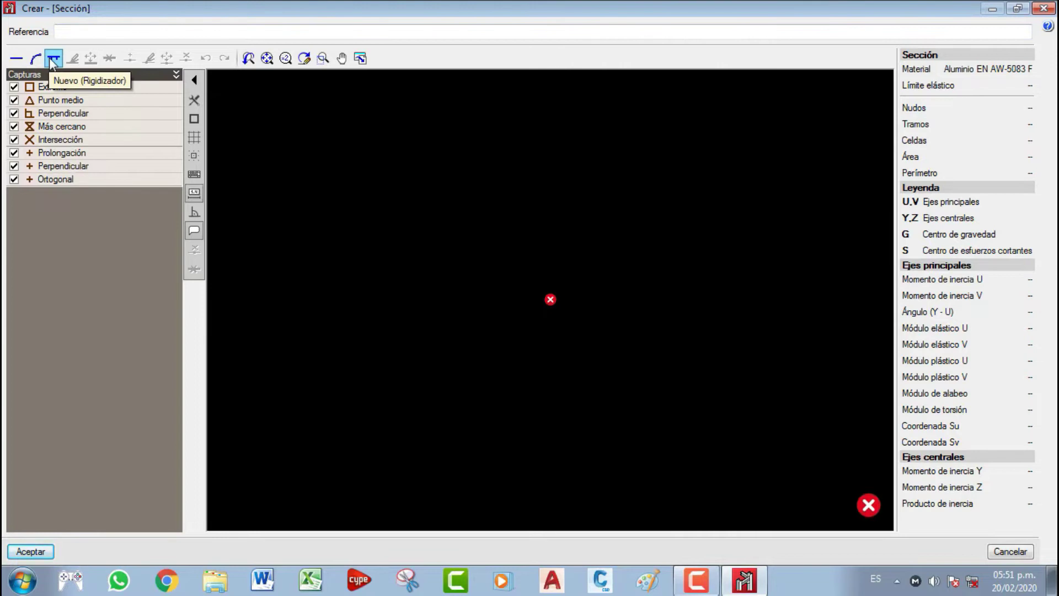
click(16, 58)
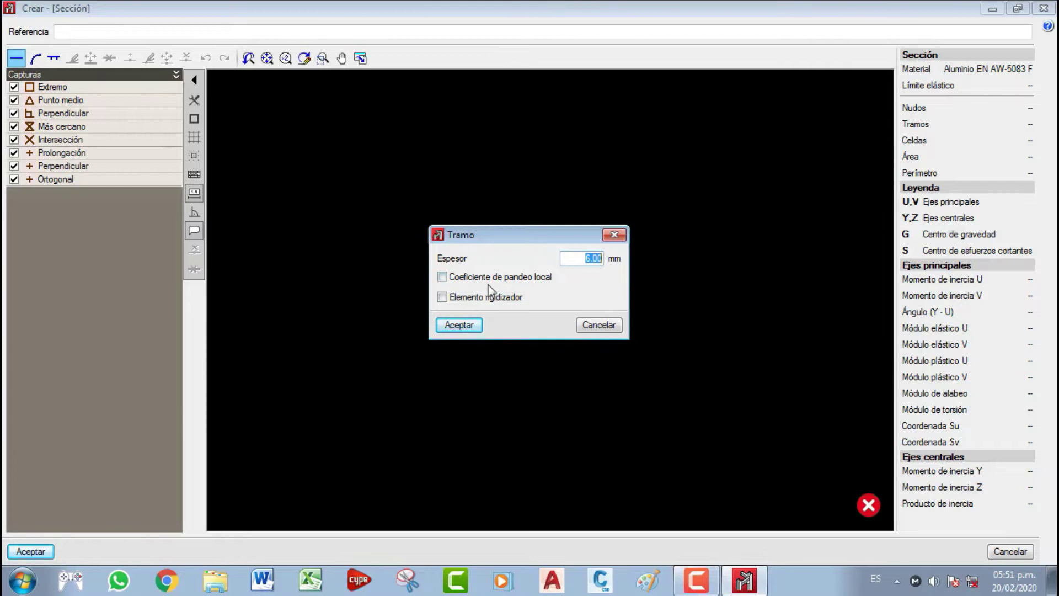
click(456, 325)
- Draw an inverted-U section from the origin with two vertical legs about 153 mm long joined by a horizontal segment about 300 mm long
mouse_move(546, 301)
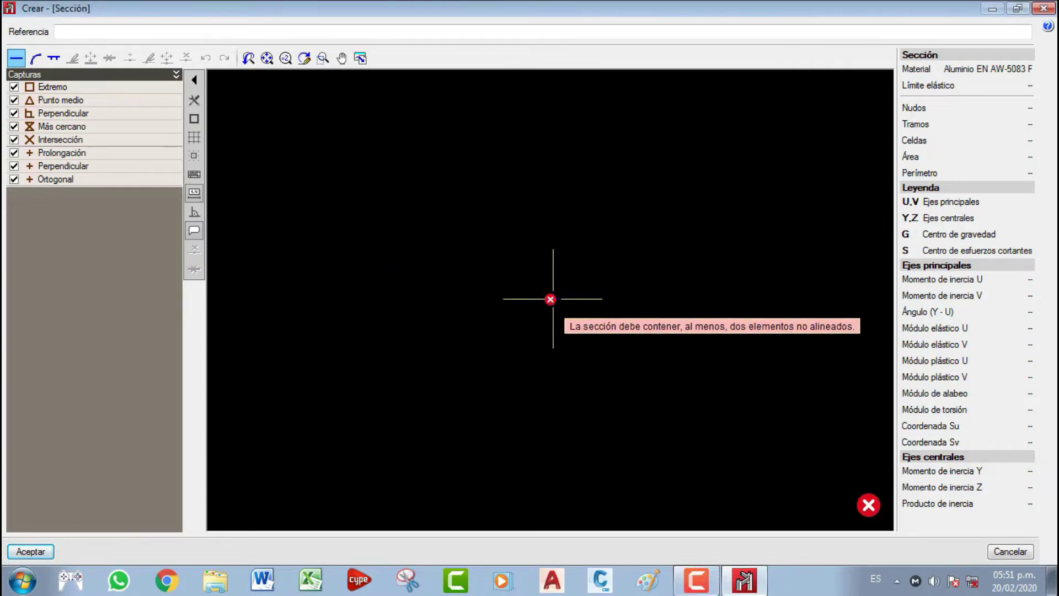
click(551, 299)
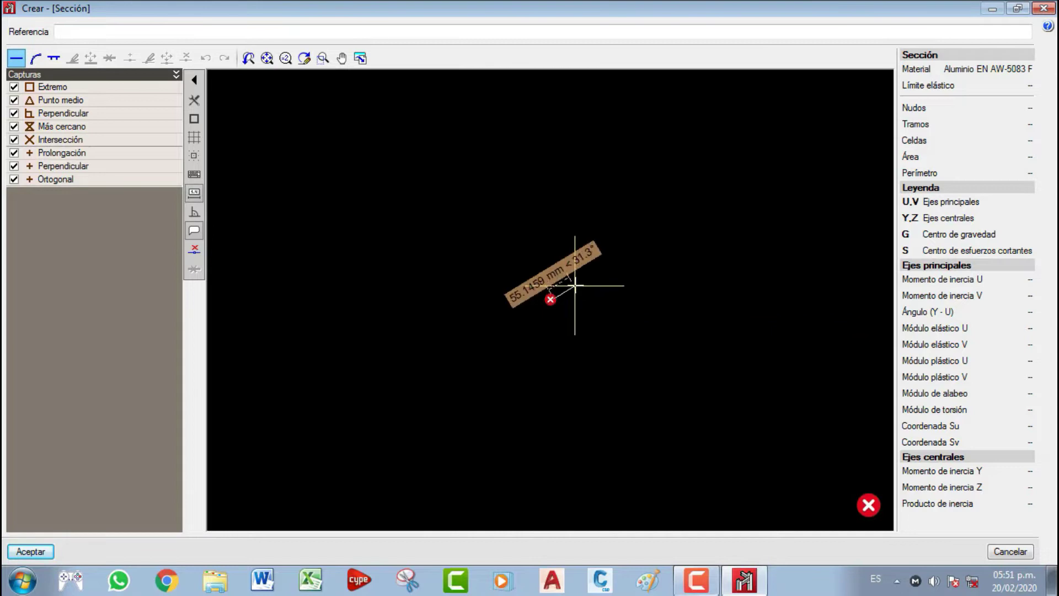
click(553, 226)
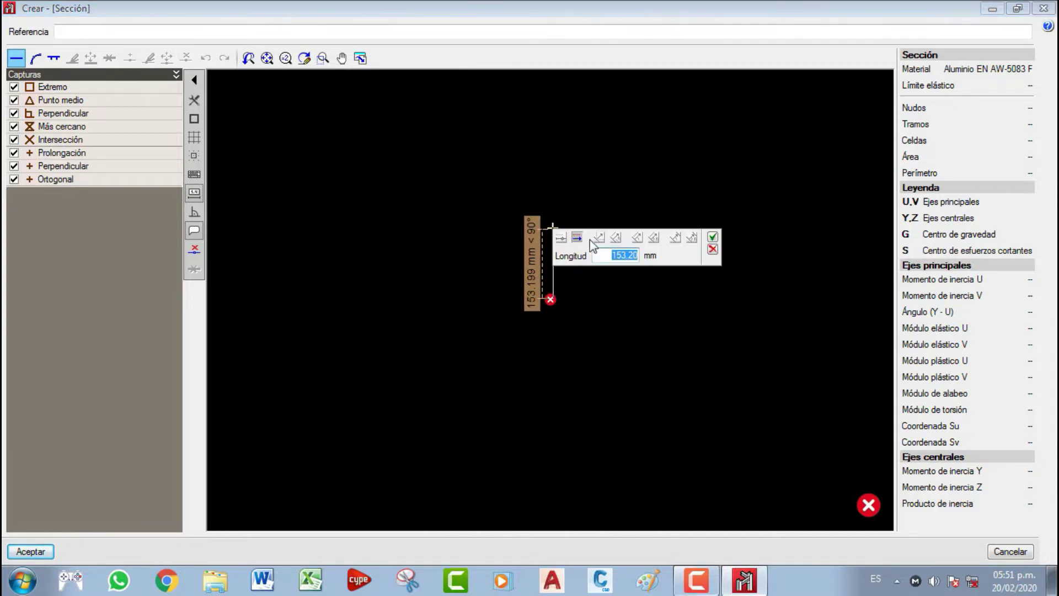
click(713, 237)
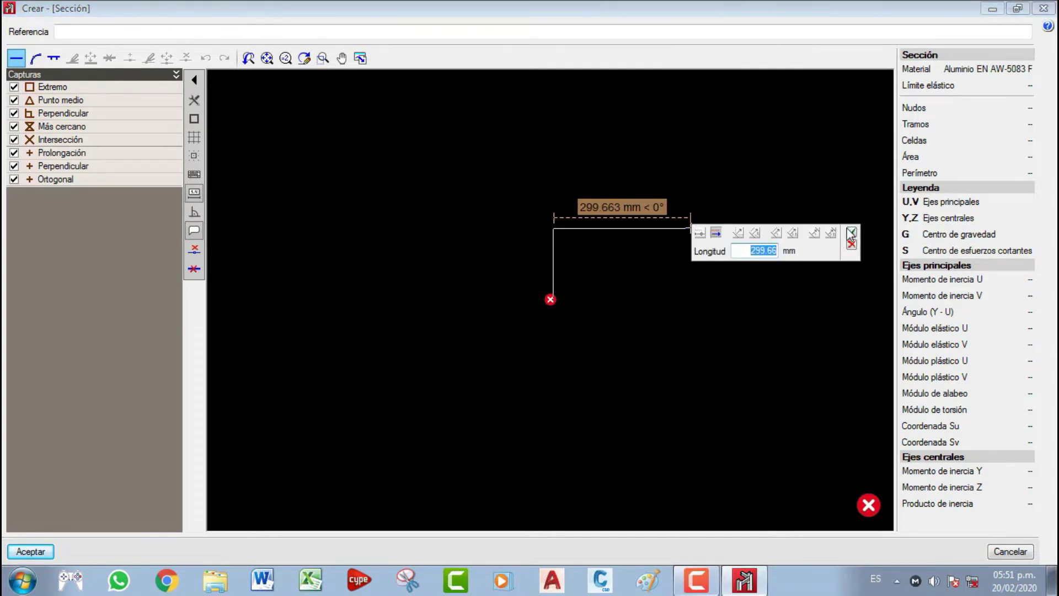
click(850, 232)
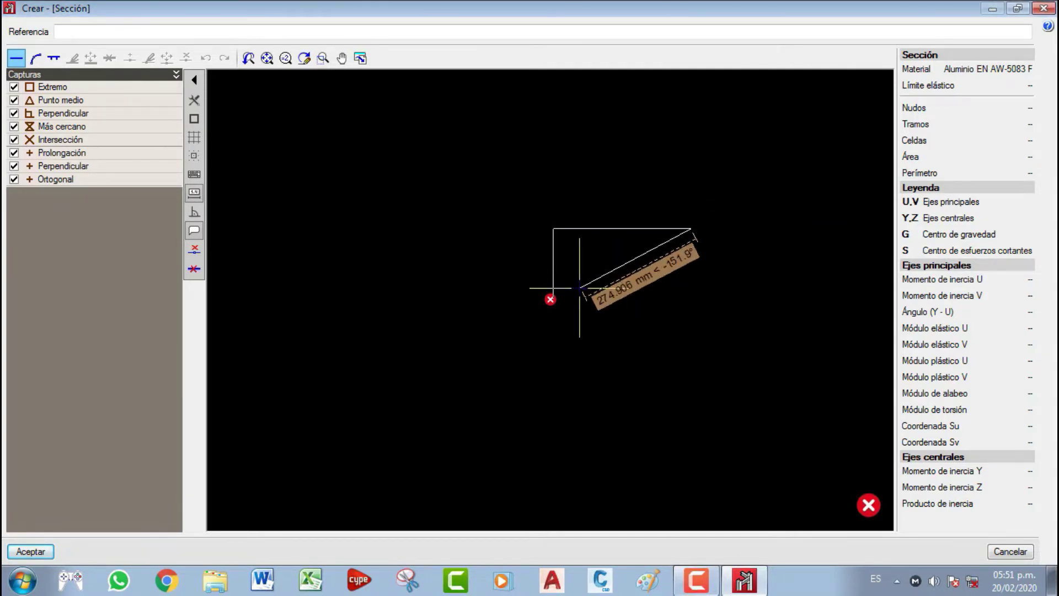
click(689, 298)
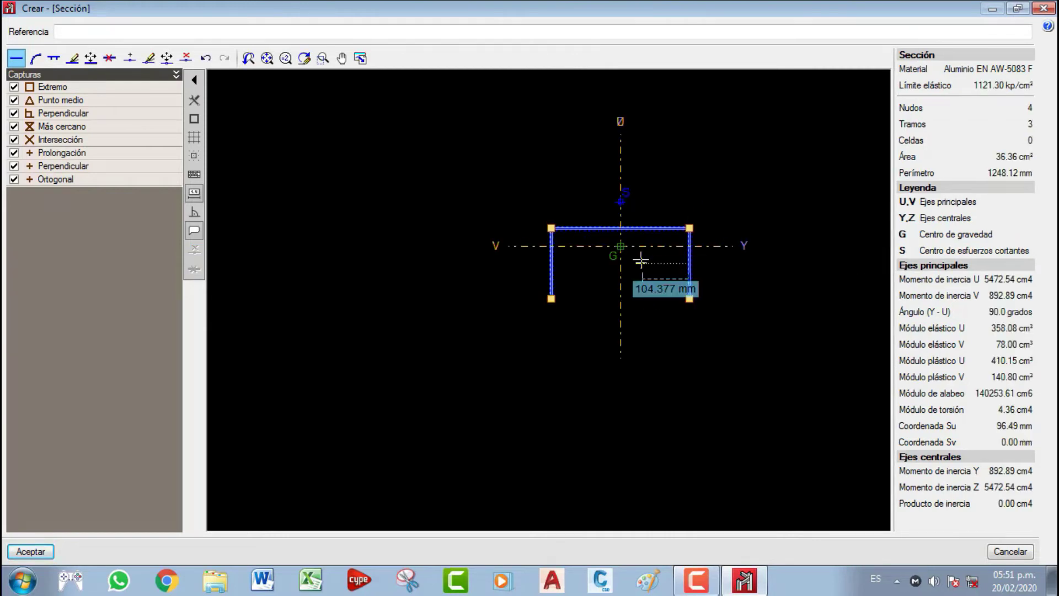
- Give the drawn aluminium section the reference PERFIL A1 and save it
middle_drag(634, 263, 533, 272)
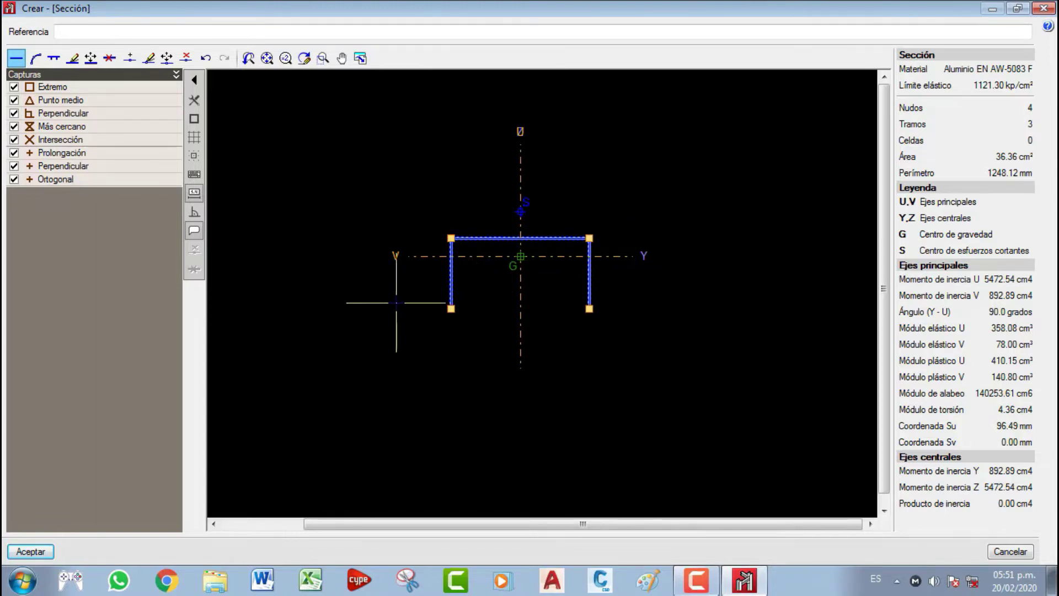
scroll(507, 238, up, 1)
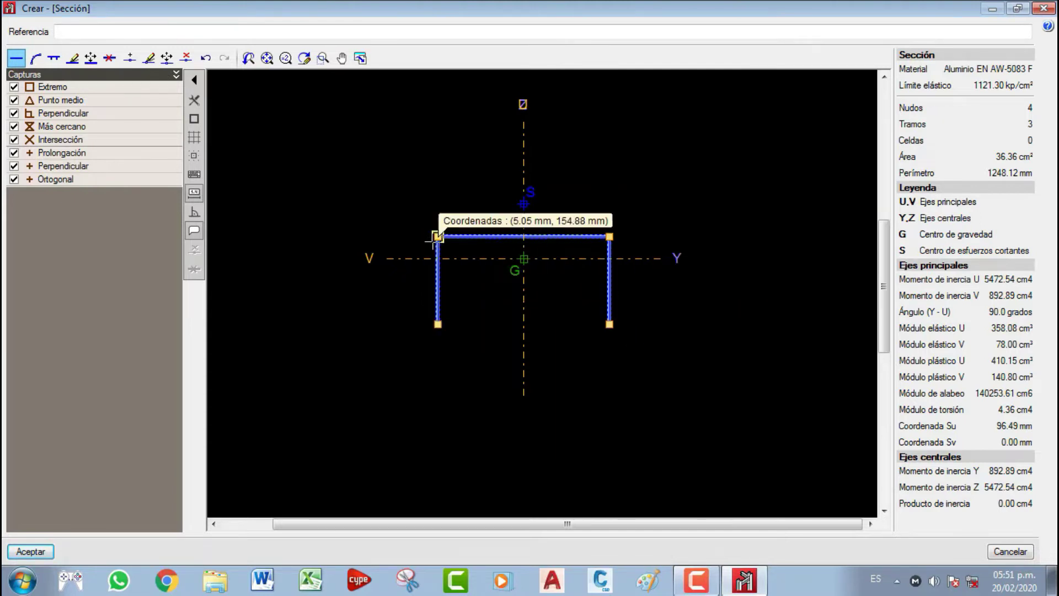
scroll(428, 313, up, 1)
scroll(661, 301, down, 1)
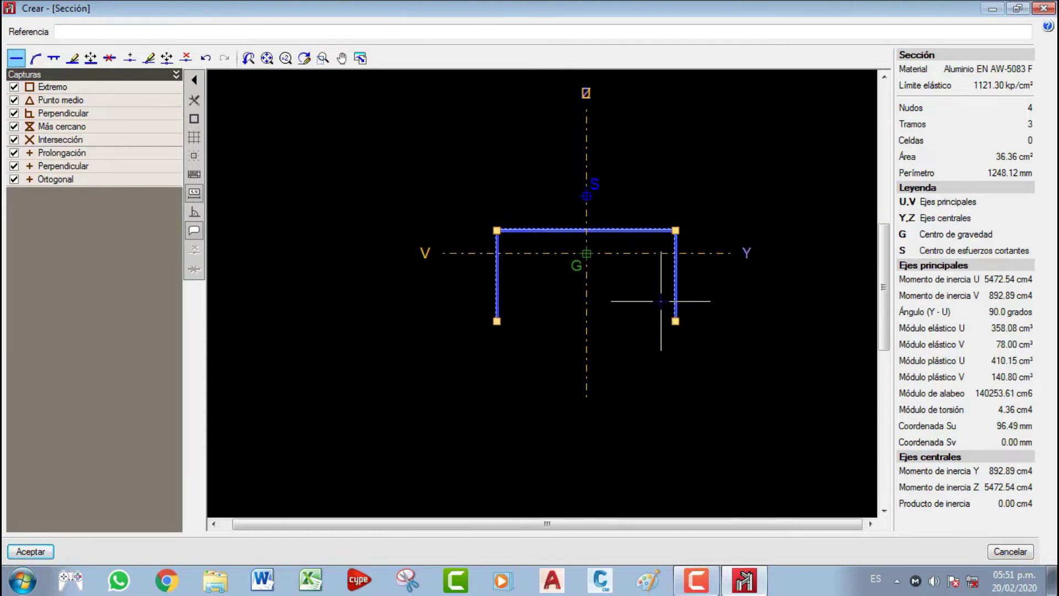
middle_drag(661, 301, 616, 352)
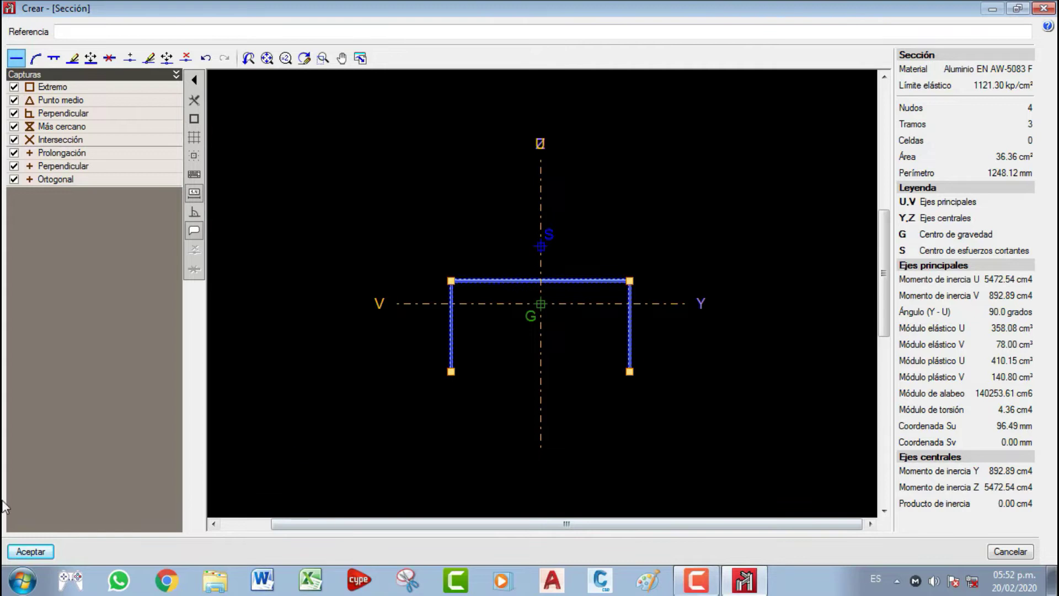
click(32, 552)
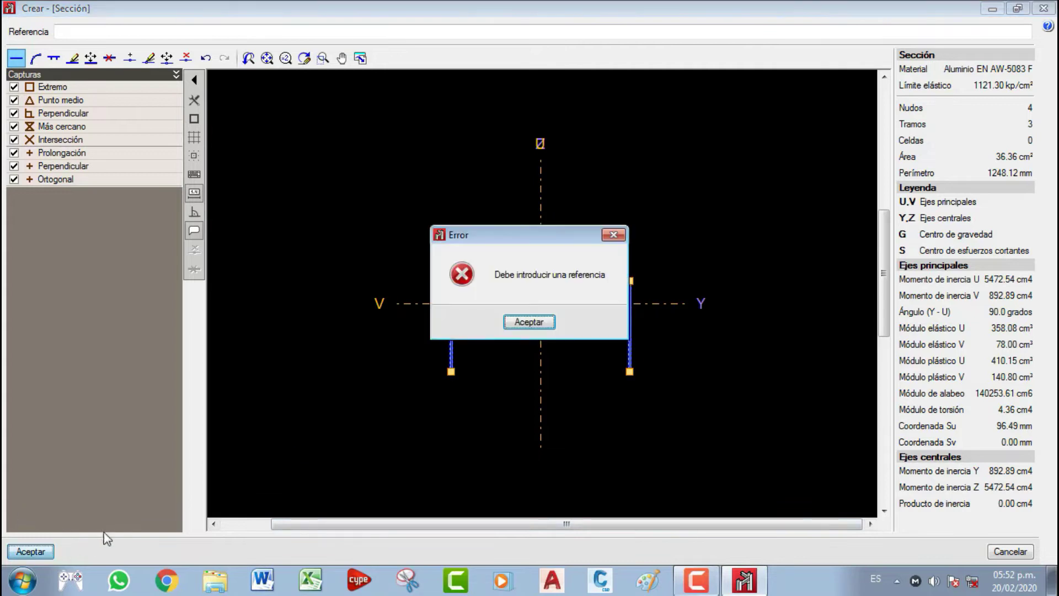
click(529, 322)
click(100, 34)
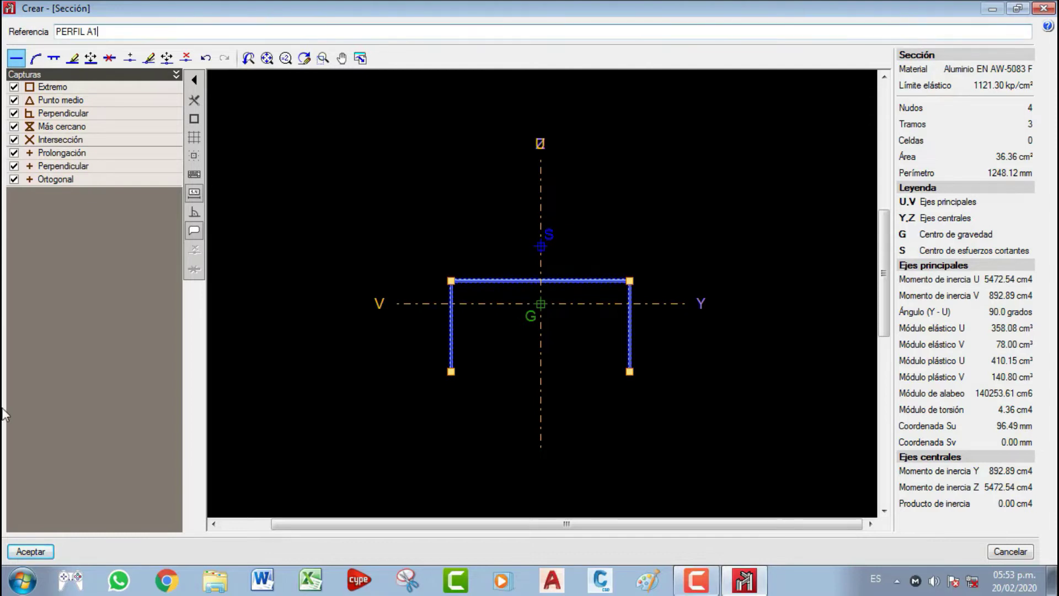
click(31, 551)
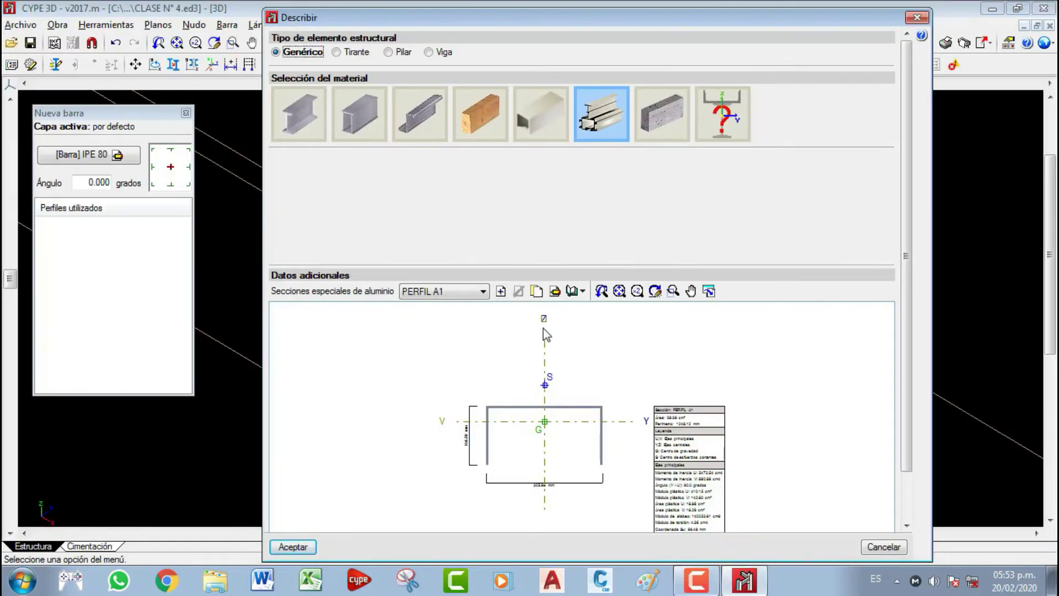
- Examine the dimensions and the mechanical properties table of the PERFIL A1 section
mouse_move(596, 363)
middle_down()
mouse_move(581, 333)
mouse_move(573, 356)
middle_up()
scroll(574, 384, up, 5)
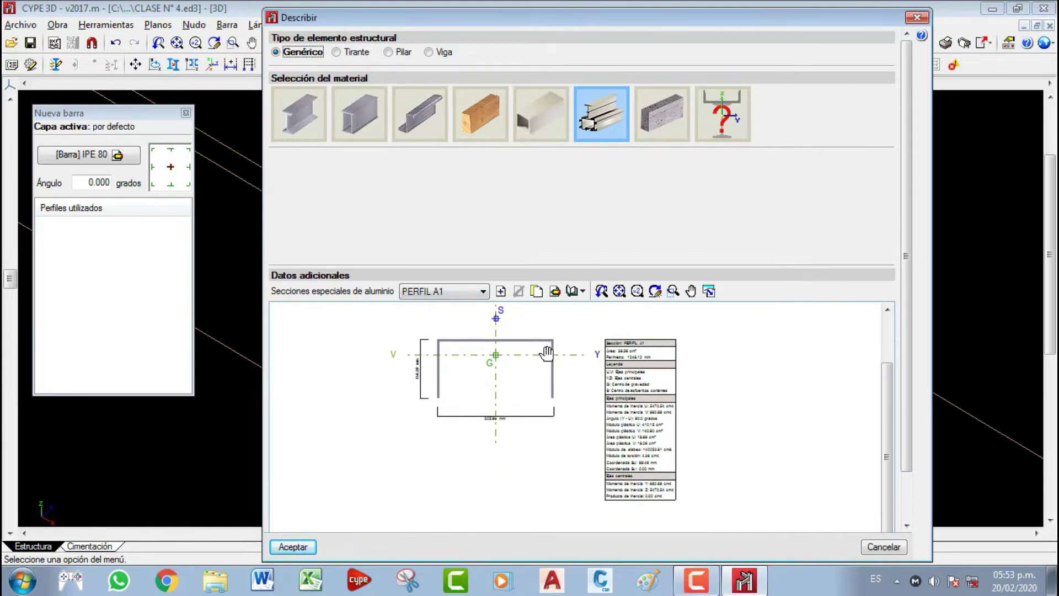
scroll(635, 348, up, 2)
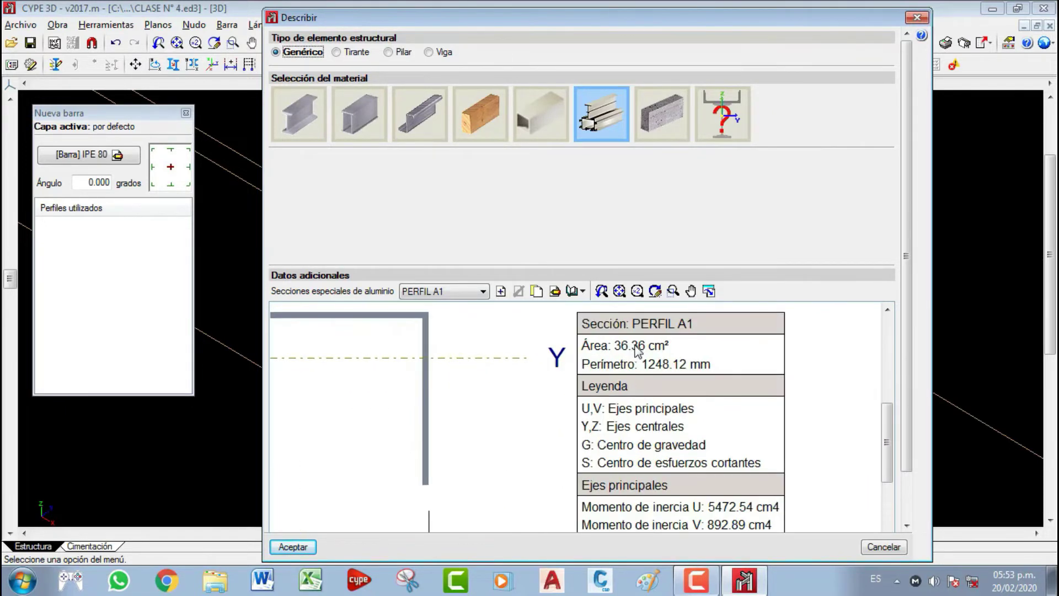
scroll(635, 362, down, 5)
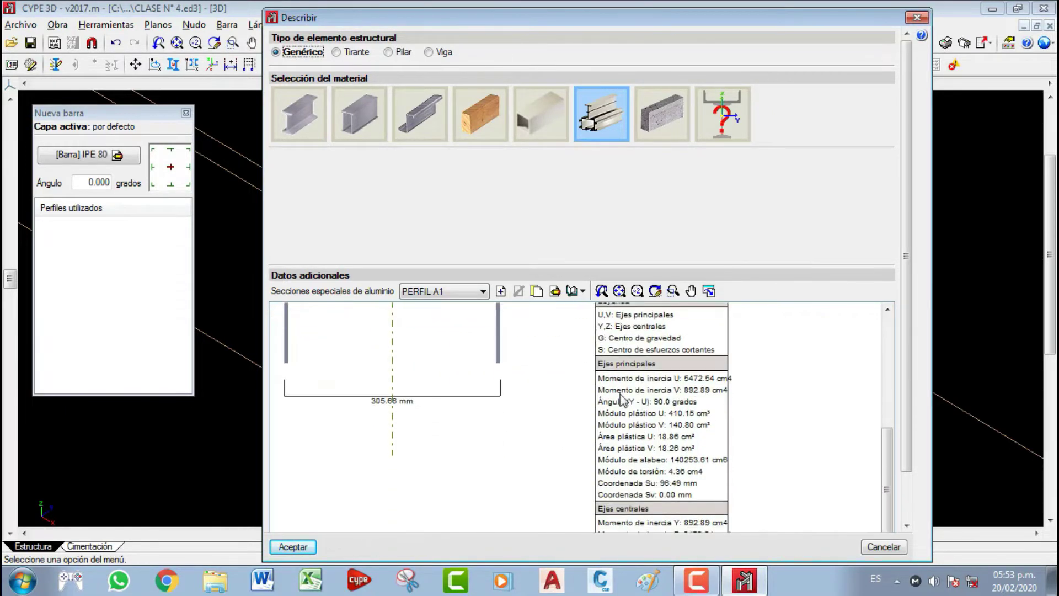
scroll(616, 371, down, 3)
scroll(416, 404, up, 3)
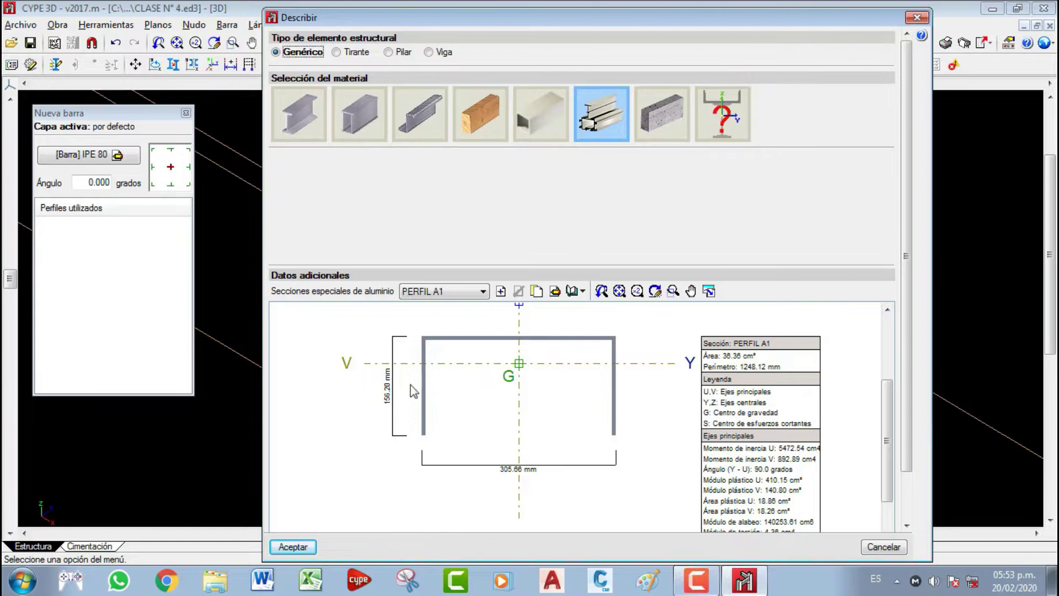
scroll(419, 392, down, 1)
click(479, 292)
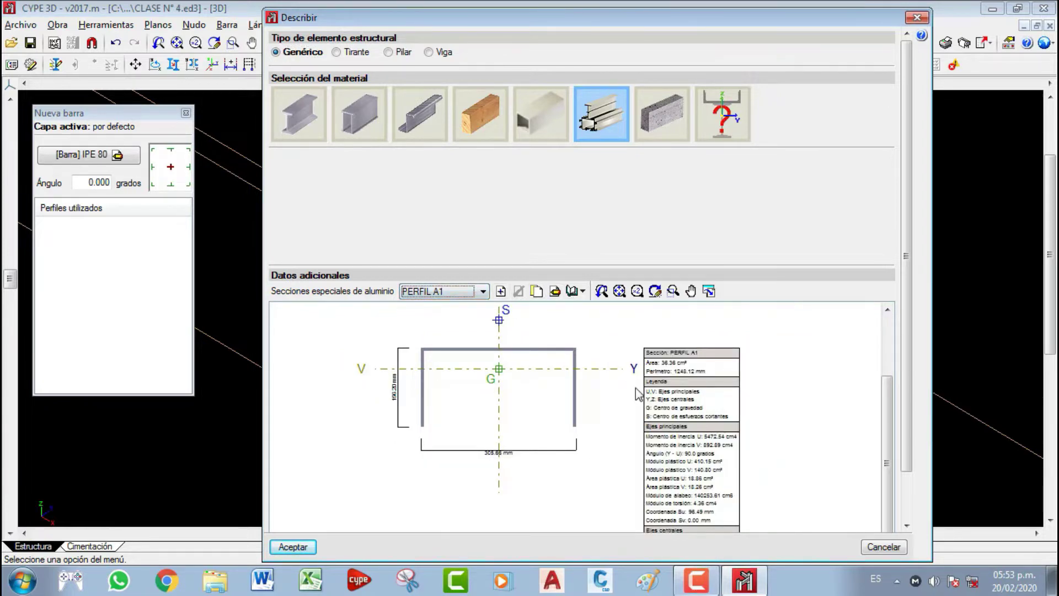
scroll(513, 375, down, 1)
mouse_move(513, 374)
middle_down()
mouse_move(574, 353)
mouse_move(594, 385)
middle_up()
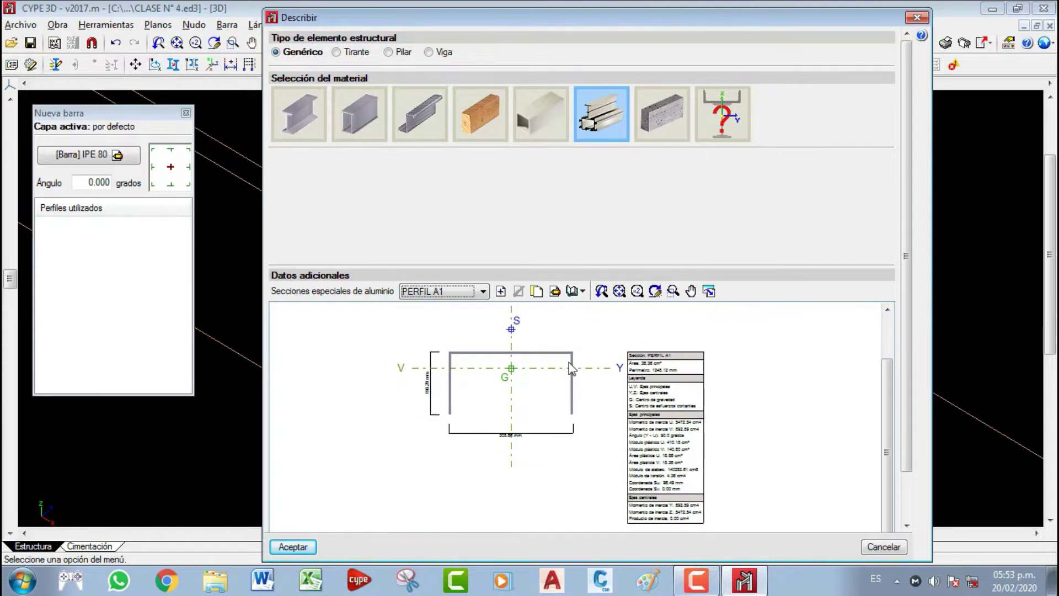
click(500, 290)
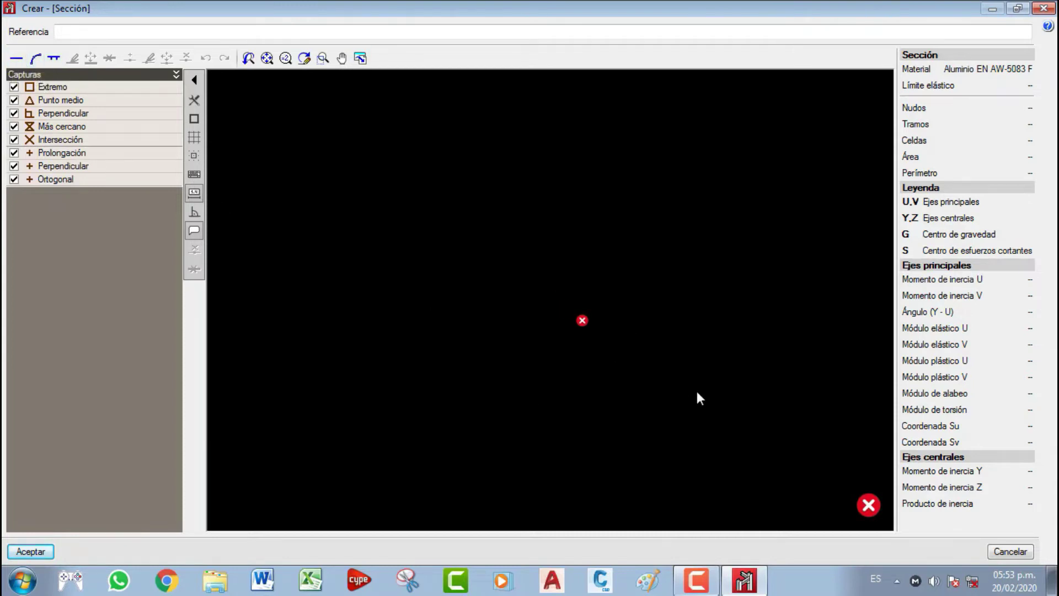
click(1011, 551)
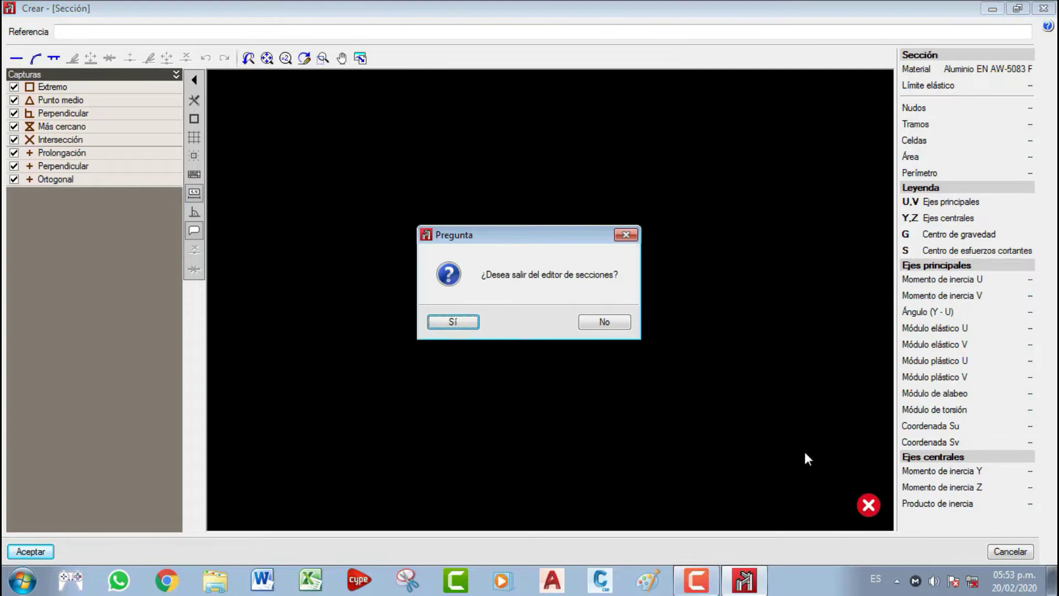
click(466, 323)
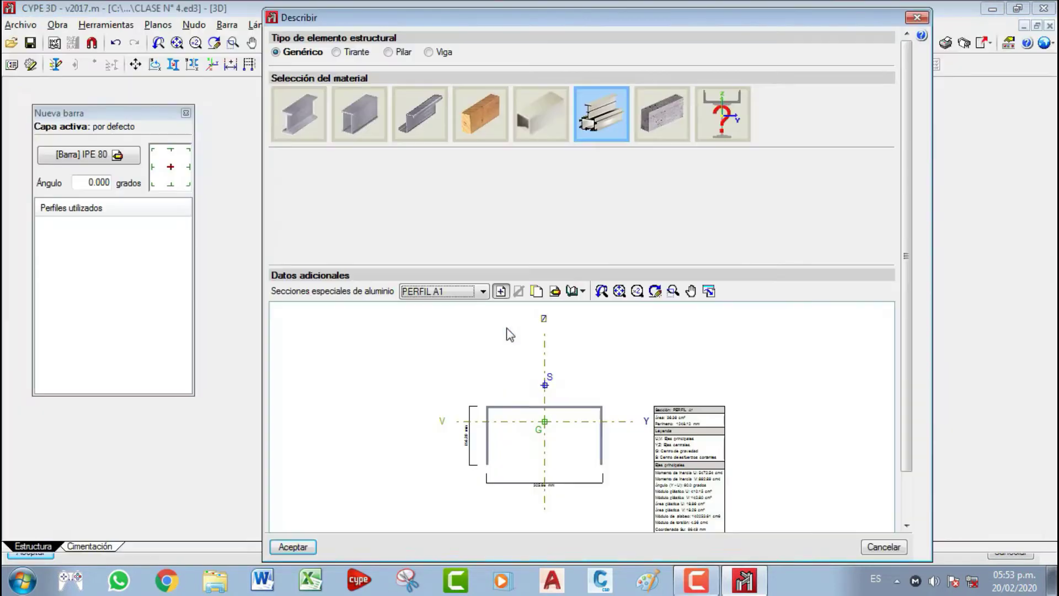
- Review the concrete section types Circular, Rectangular and Rectangular de canto variable, returning to Rectangular
click(662, 114)
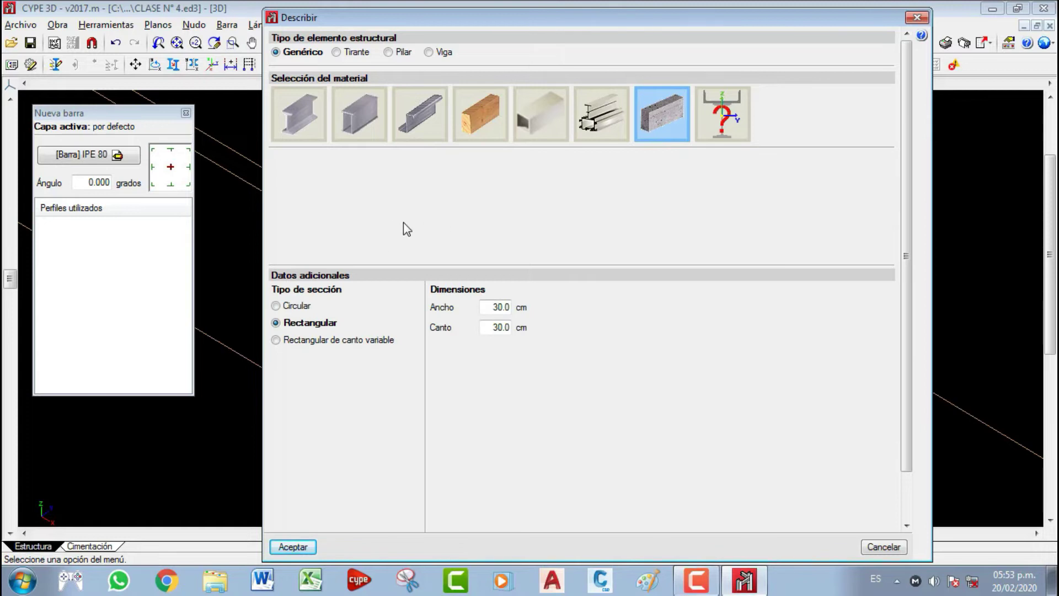
click(277, 307)
click(277, 324)
click(277, 340)
click(277, 323)
- Examine the generic material's geometry, mechanical characteristics and material data, comparing it with the rolled steel options
click(731, 129)
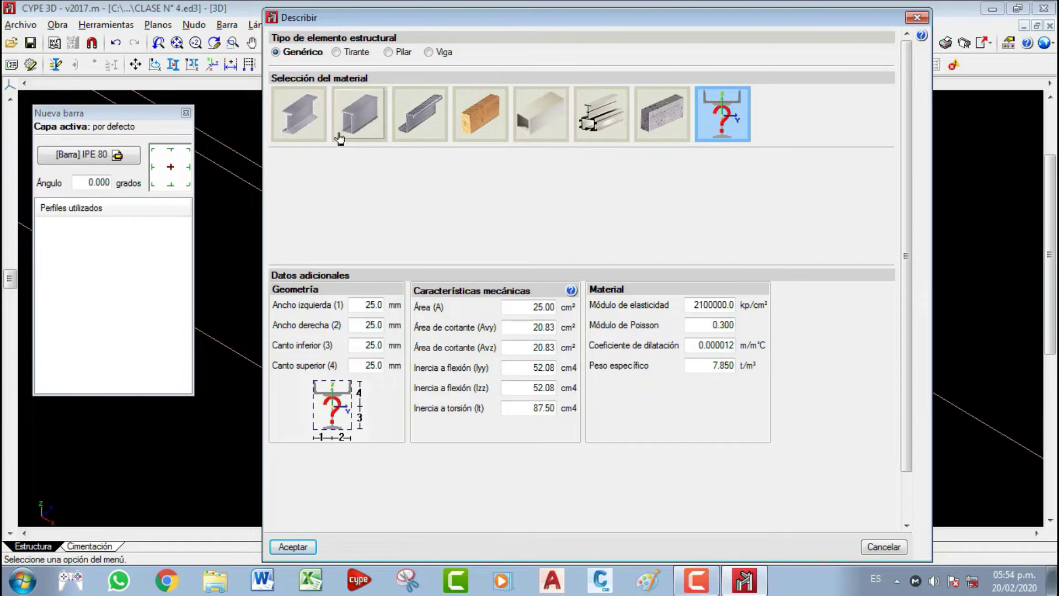
click(298, 115)
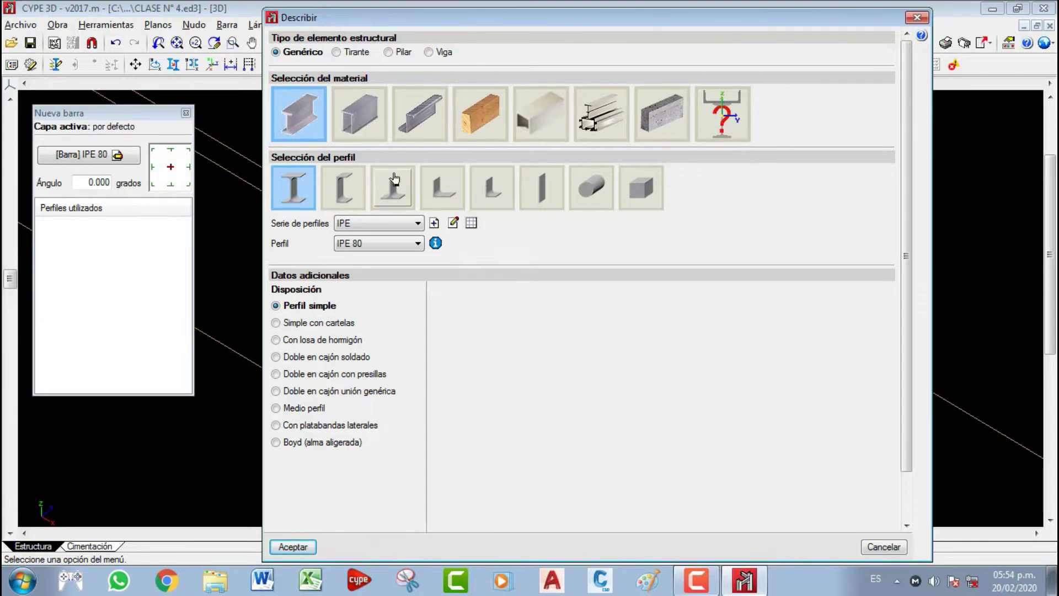
click(722, 119)
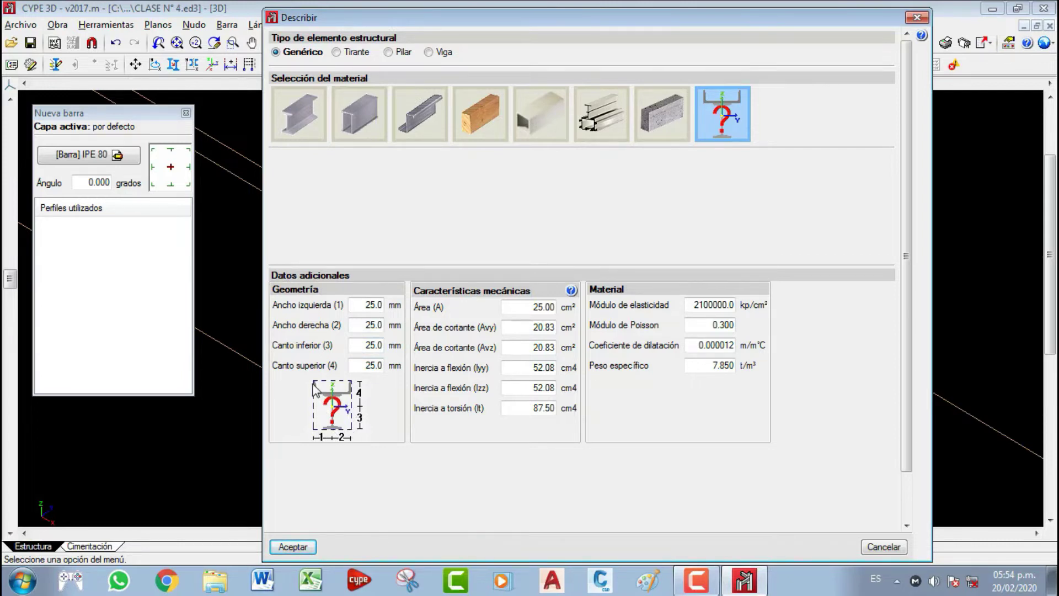
- Switch to Paint and draw a black I-shaped section in the middle of the canvas using a thick pencil stroke
click(647, 580)
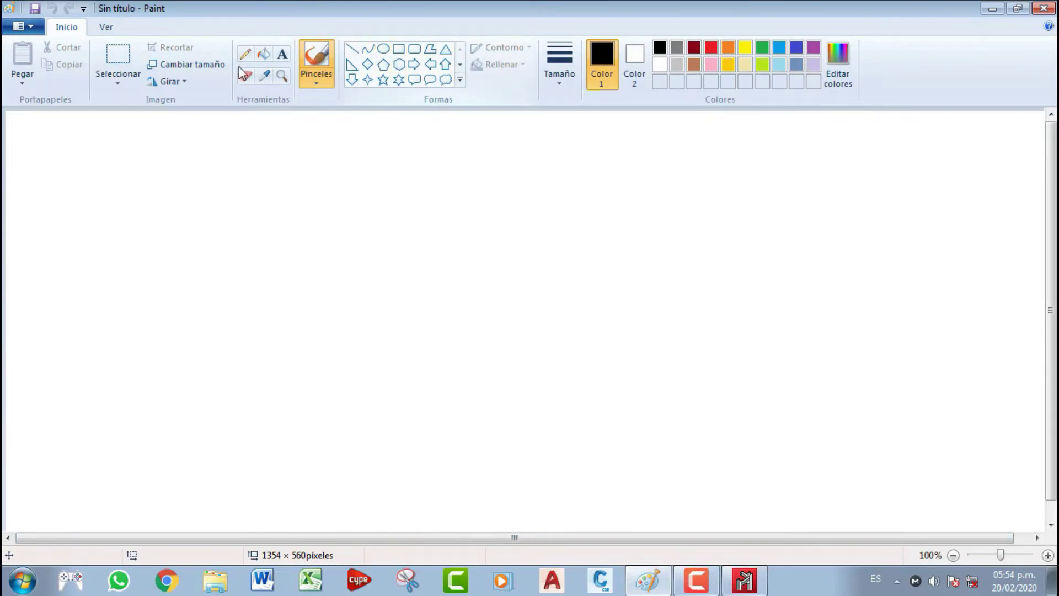
click(246, 53)
click(559, 64)
click(558, 196)
mouse_move(454, 244)
mouse_down()
mouse_move(517, 244)
mouse_move(490, 243)
mouse_move(494, 304)
mouse_move(513, 304)
mouse_up()
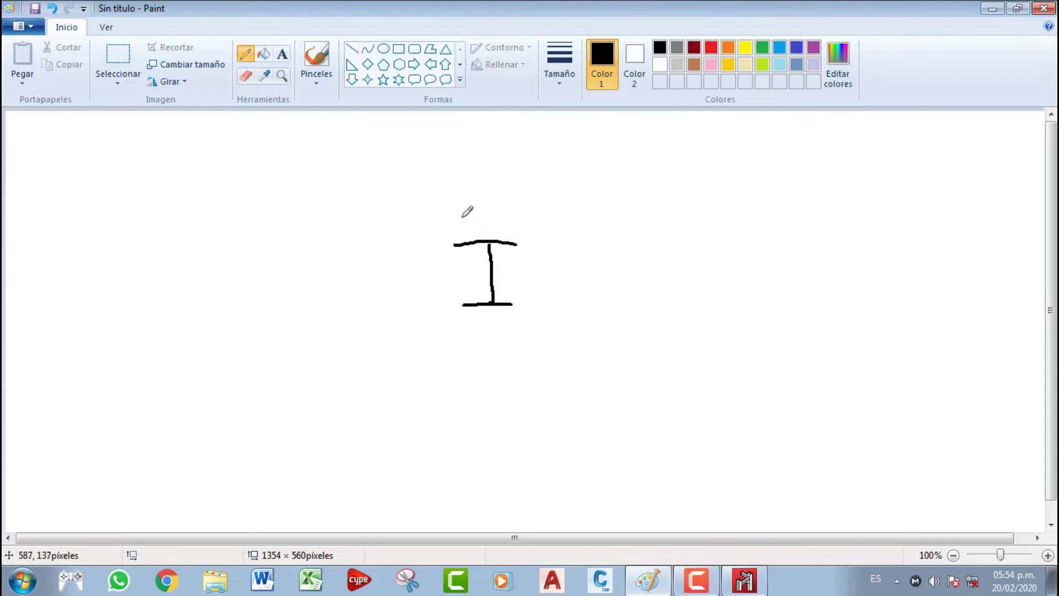
- Draw rectangles about 91 × 21 and 69 × 20 pixels on the I shape's upper and lower flanges, plus a separate one about 71 × 113 pixels beside it
click(399, 49)
drag(450, 226, 523, 243)
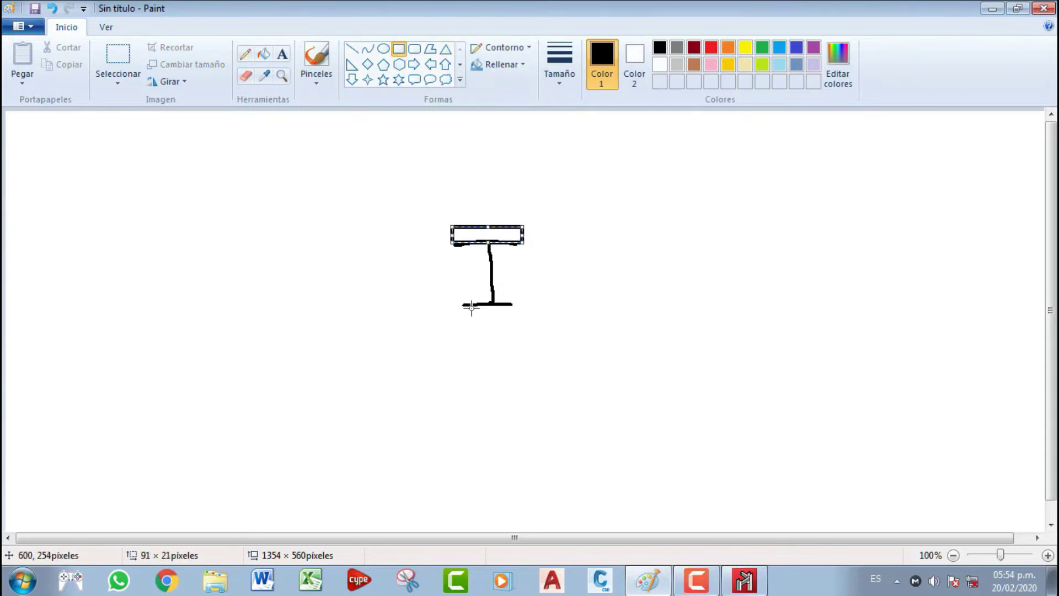
drag(462, 305, 516, 322)
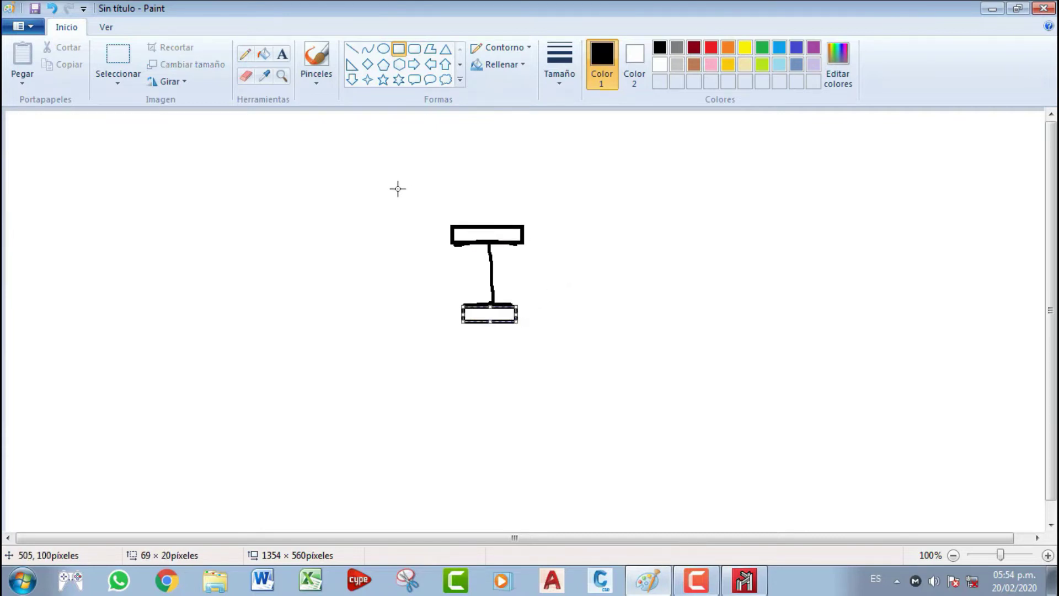
click(398, 50)
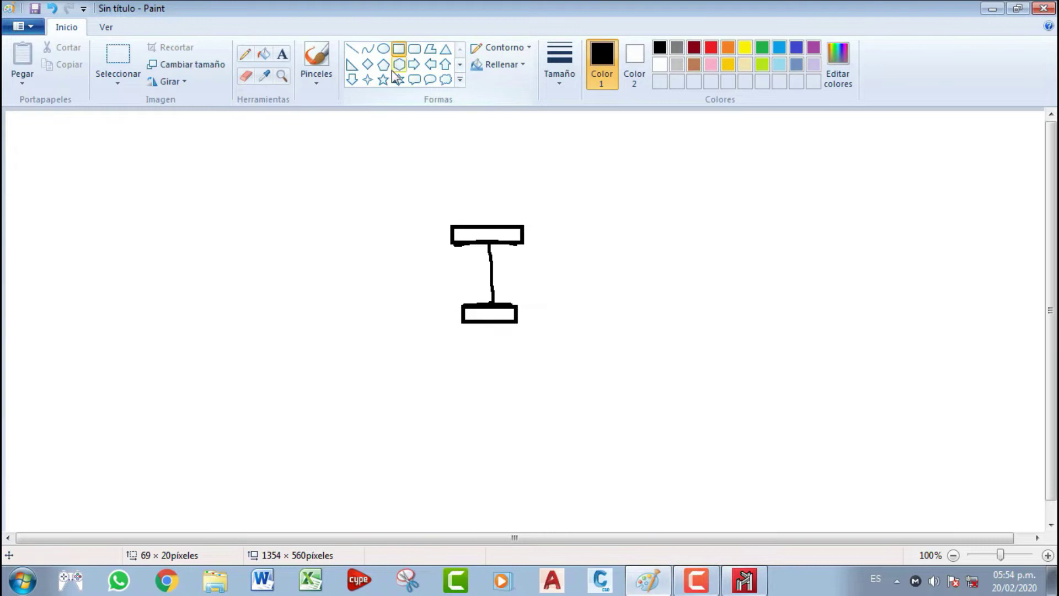
drag(289, 228, 345, 316)
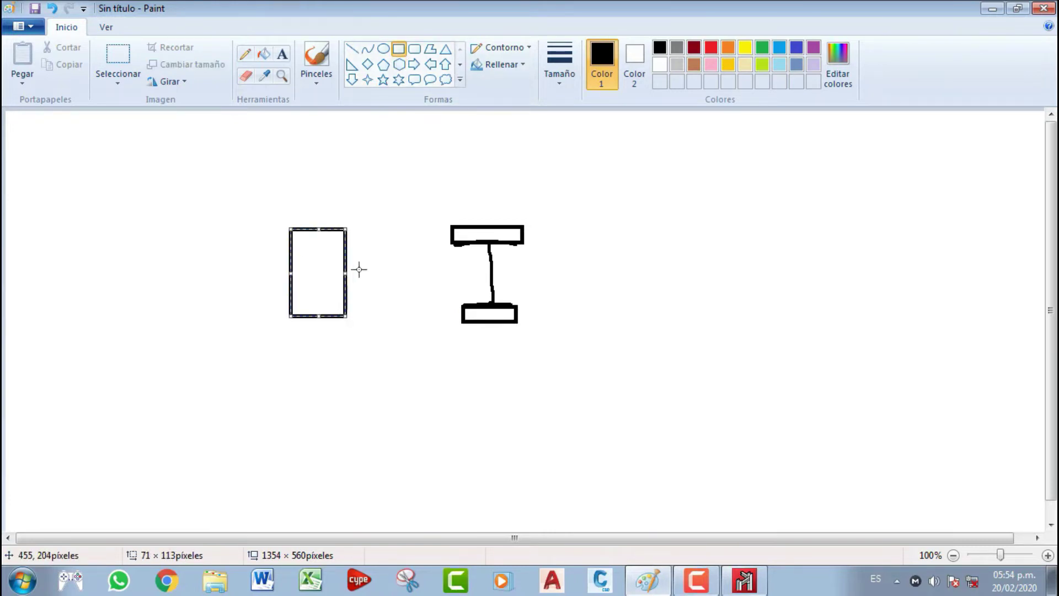
- Mark the four corners of the separate black rectangle with thick red brush strokes
click(246, 53)
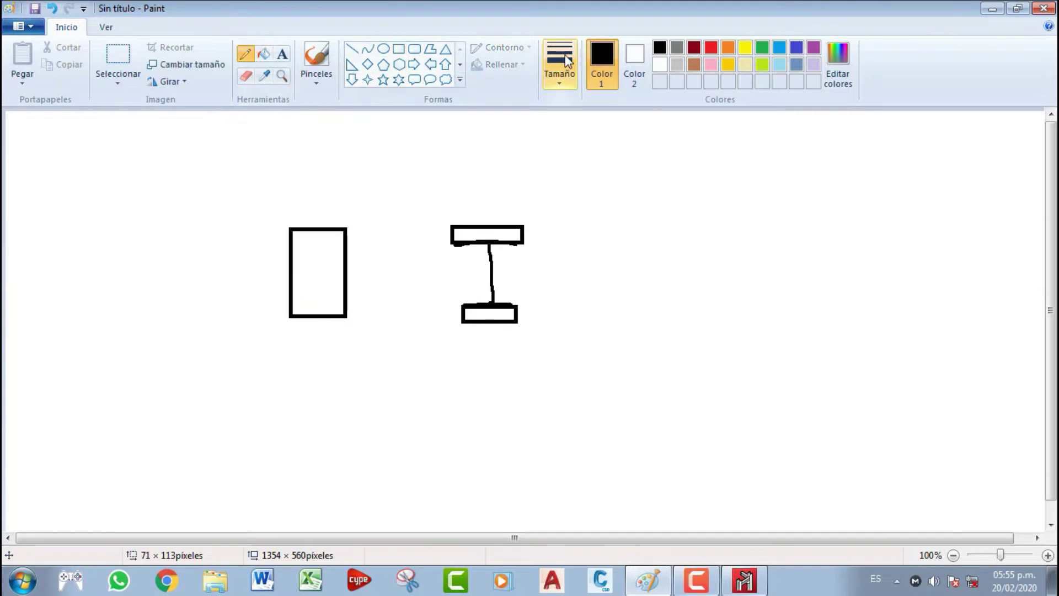
click(317, 58)
click(712, 49)
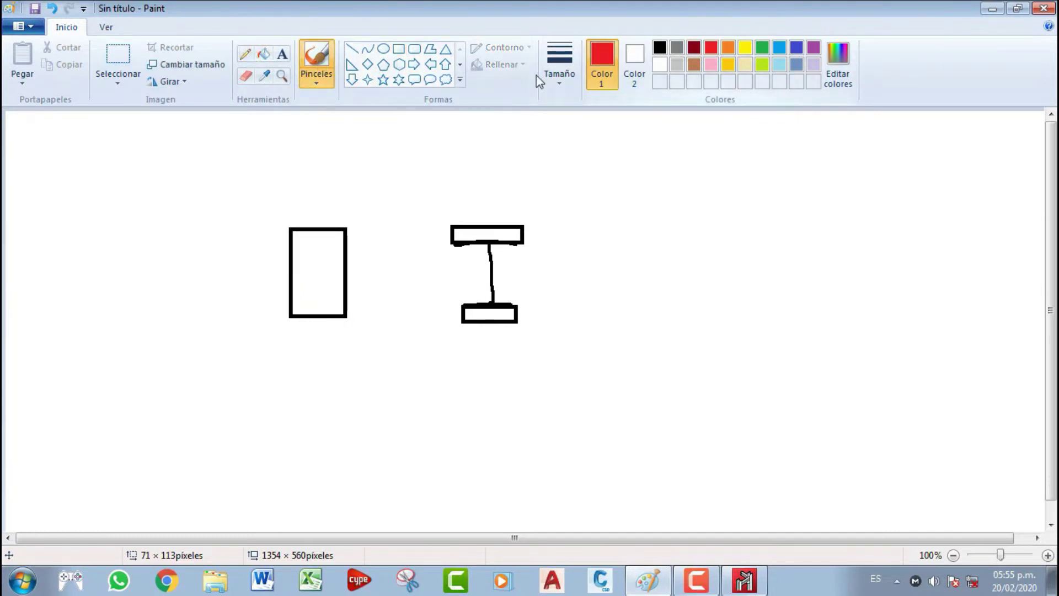
click(555, 76)
click(574, 196)
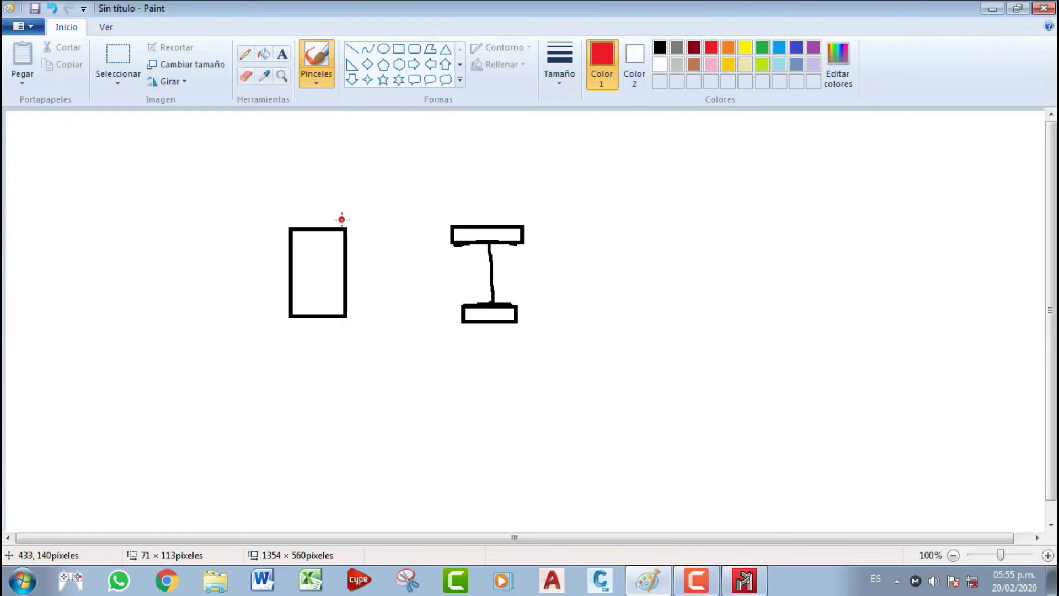
mouse_move(342, 221)
mouse_down()
mouse_move(356, 226)
mouse_move(355, 244)
mouse_up()
mouse_move(306, 221)
mouse_down()
mouse_move(281, 224)
mouse_move(283, 242)
mouse_up()
mouse_move(279, 309)
mouse_down()
mouse_move(285, 328)
mouse_move(298, 328)
mouse_up()
mouse_move(331, 325)
mouse_down()
mouse_move(350, 326)
mouse_move(355, 305)
mouse_up()
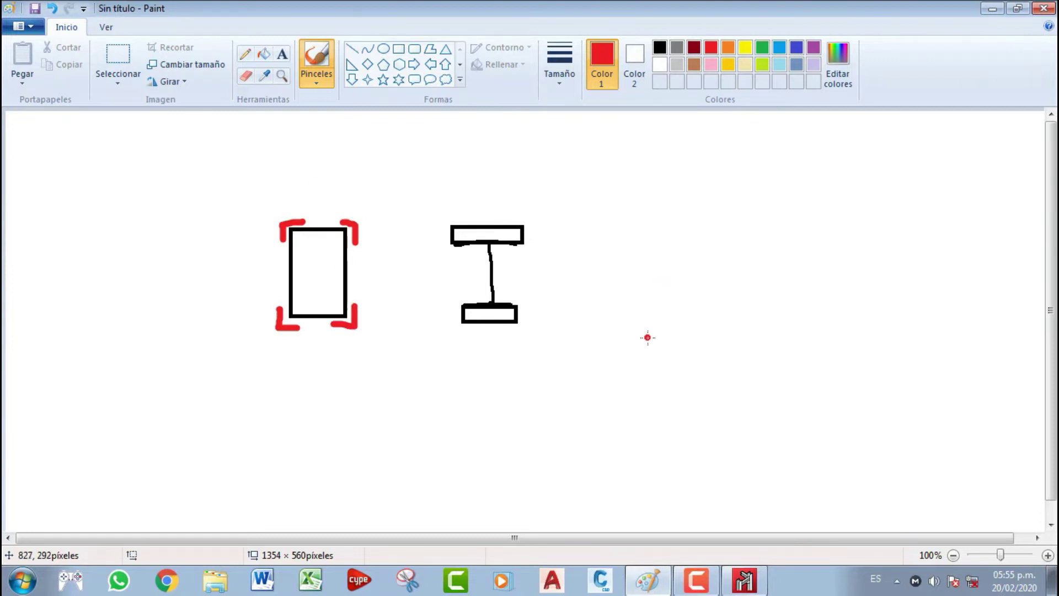
- Surround the I shape and the separate rectangle with dashed red outlines, and switch back to CYPE 3D
mouse_move(442, 222)
mouse_down()
mouse_move(444, 337)
mouse_move(503, 337)
mouse_move(526, 310)
mouse_move(530, 235)
mouse_move(482, 219)
mouse_move(440, 221)
mouse_up()
mouse_move(366, 235)
mouse_down()
mouse_move(369, 304)
mouse_move(353, 340)
mouse_move(307, 341)
mouse_move(265, 312)
mouse_move(270, 213)
mouse_move(363, 207)
mouse_up()
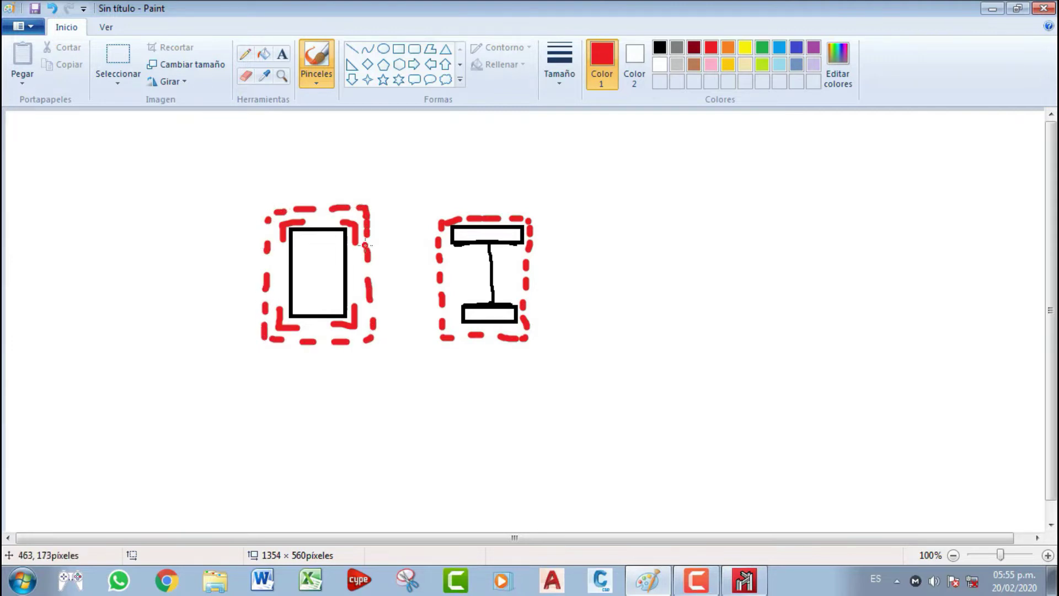
click(736, 585)
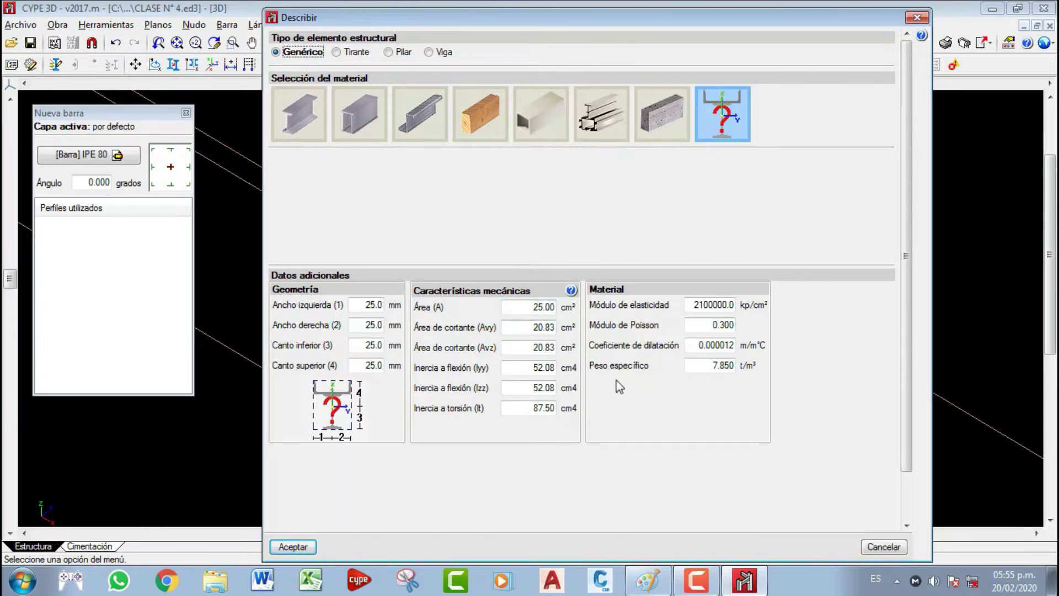
- Return to Paint and draw a red portal frame beside the I shape with the pencil, circling its beam
click(743, 584)
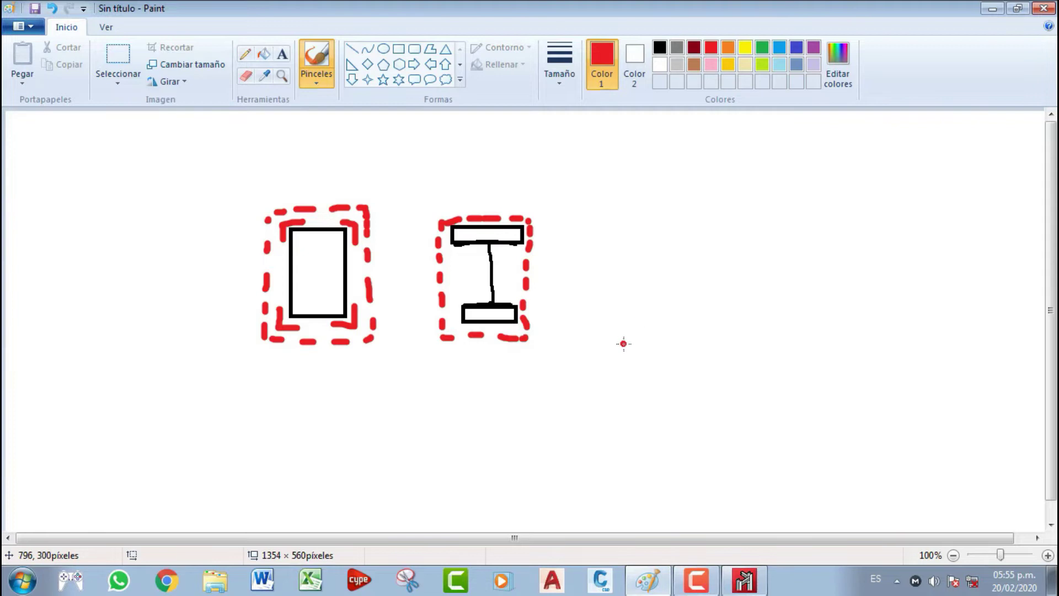
click(245, 54)
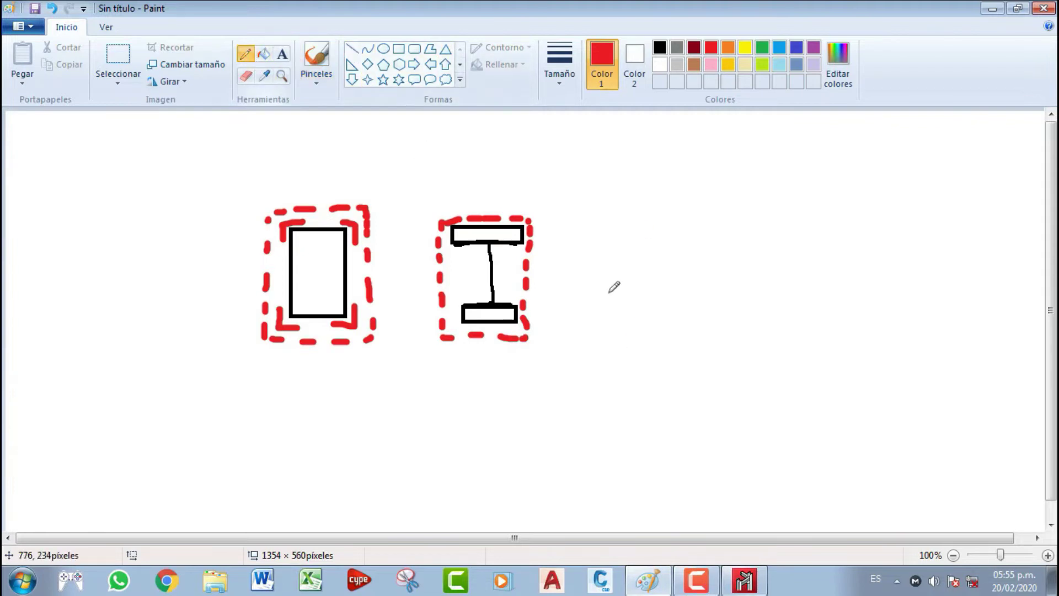
drag(637, 221, 645, 379)
mouse_move(639, 220)
mouse_down()
mouse_move(768, 223)
mouse_move(780, 374)
mouse_up()
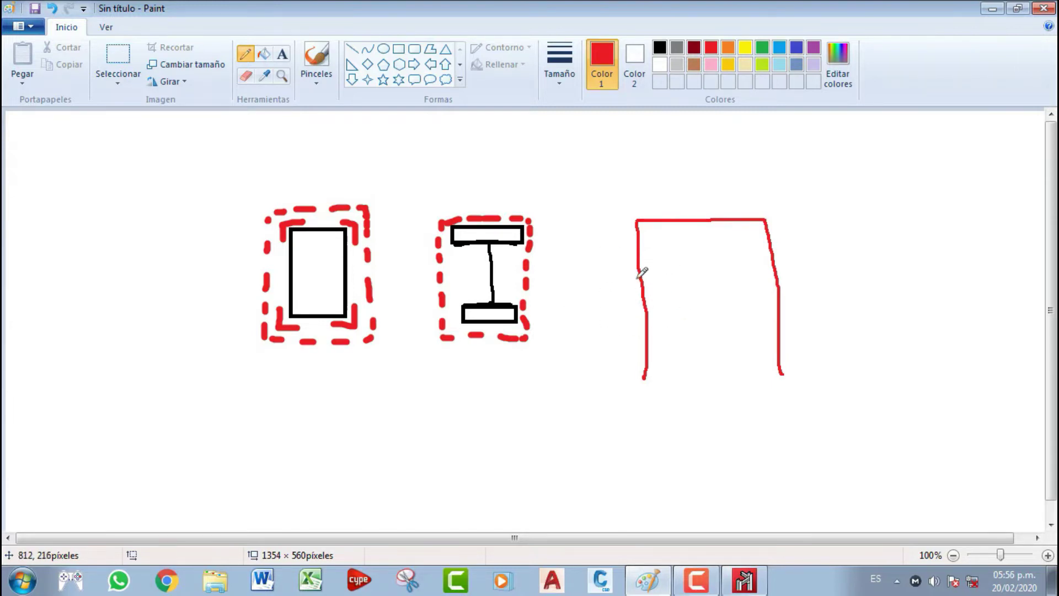
mouse_move(652, 210)
mouse_down()
mouse_move(630, 215)
mouse_move(757, 225)
mouse_move(752, 206)
mouse_move(652, 208)
mouse_move(656, 230)
mouse_move(695, 243)
mouse_move(766, 224)
mouse_up()
- Sketch dashed green deformation curves along the portal frame's beam, and switch back to CYPE 3D
click(762, 48)
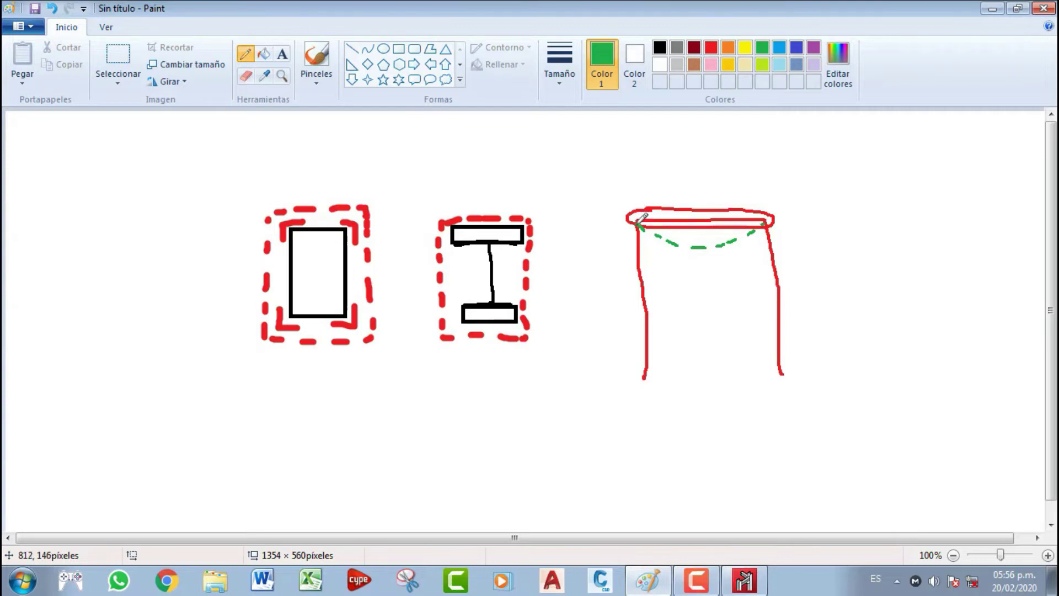
mouse_move(641, 216)
mouse_down()
mouse_move(638, 179)
mouse_move(670, 205)
mouse_move(766, 242)
mouse_up()
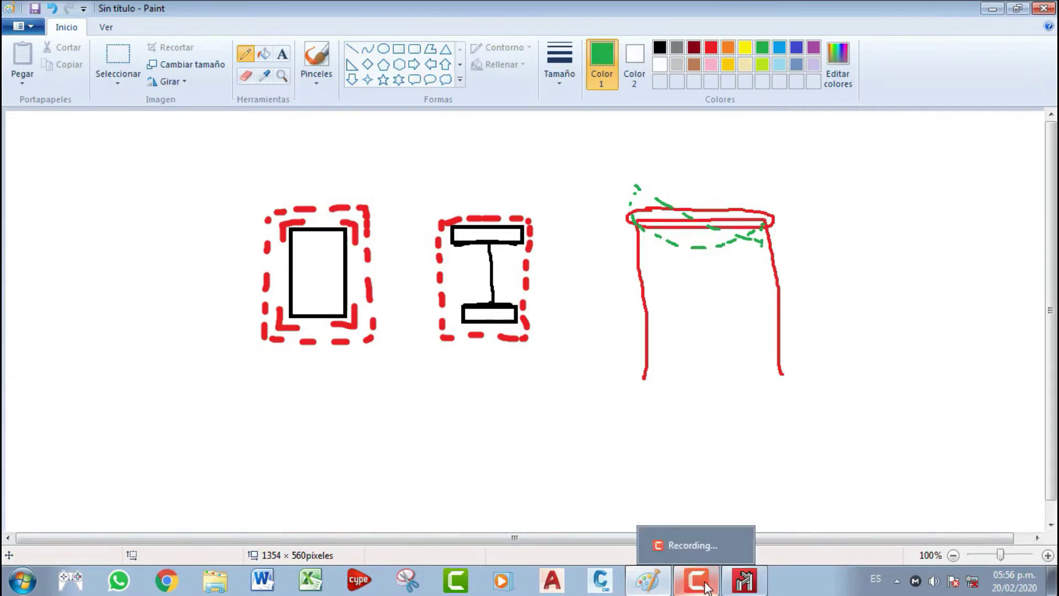
click(738, 584)
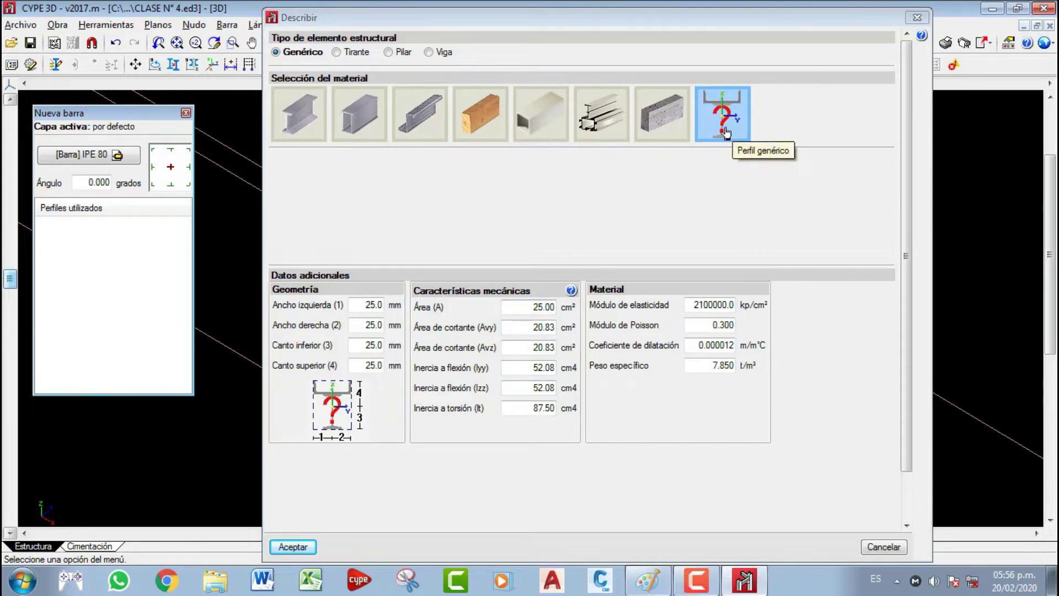
- Select rolled steel as the material and review the available I-section series and IPE profile sizes
click(309, 134)
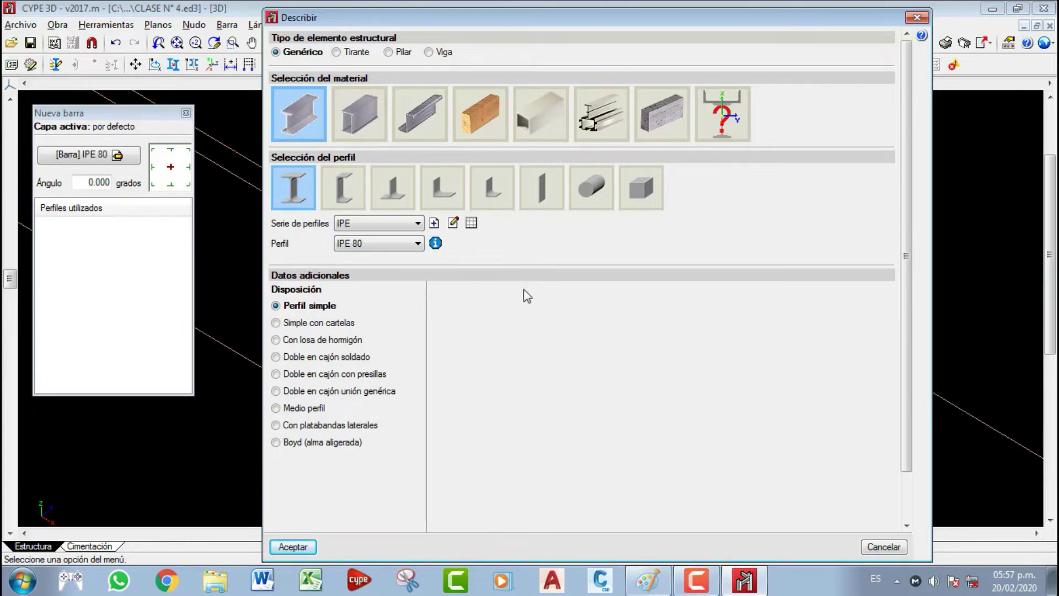
click(404, 225)
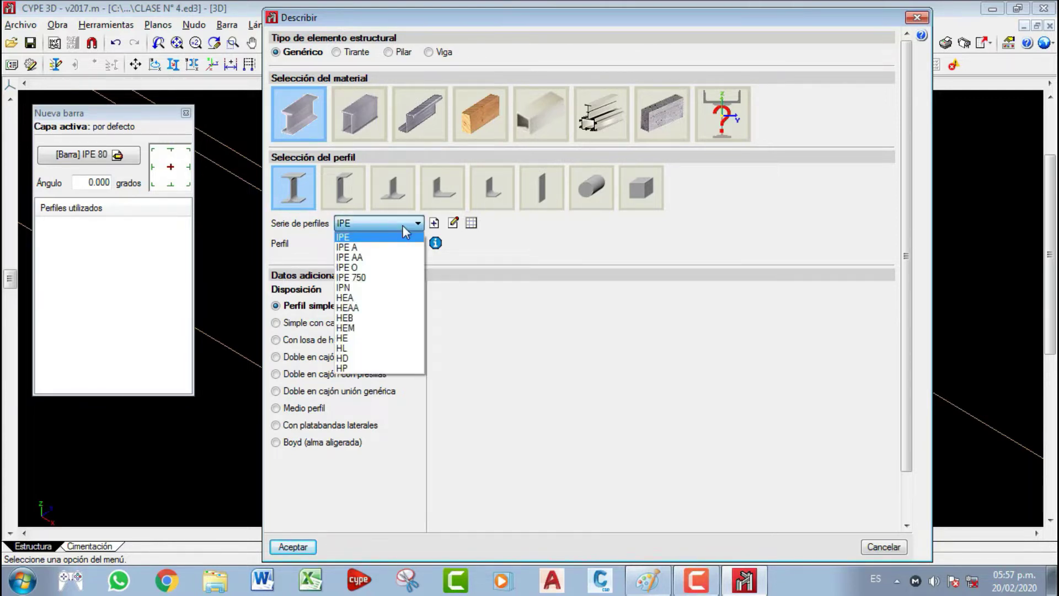
click(402, 226)
click(402, 225)
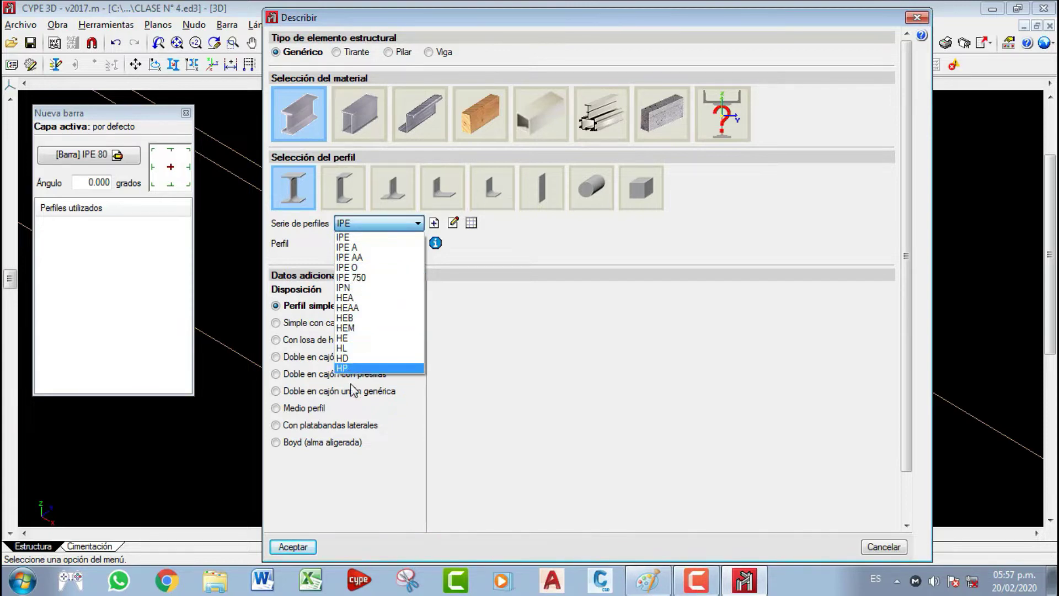
click(392, 228)
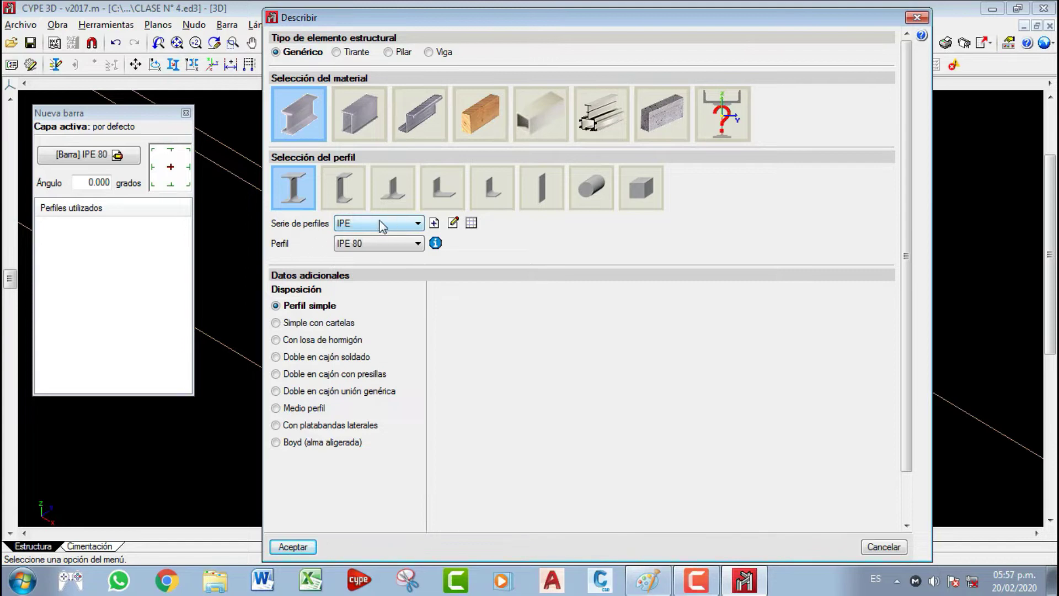
click(402, 245)
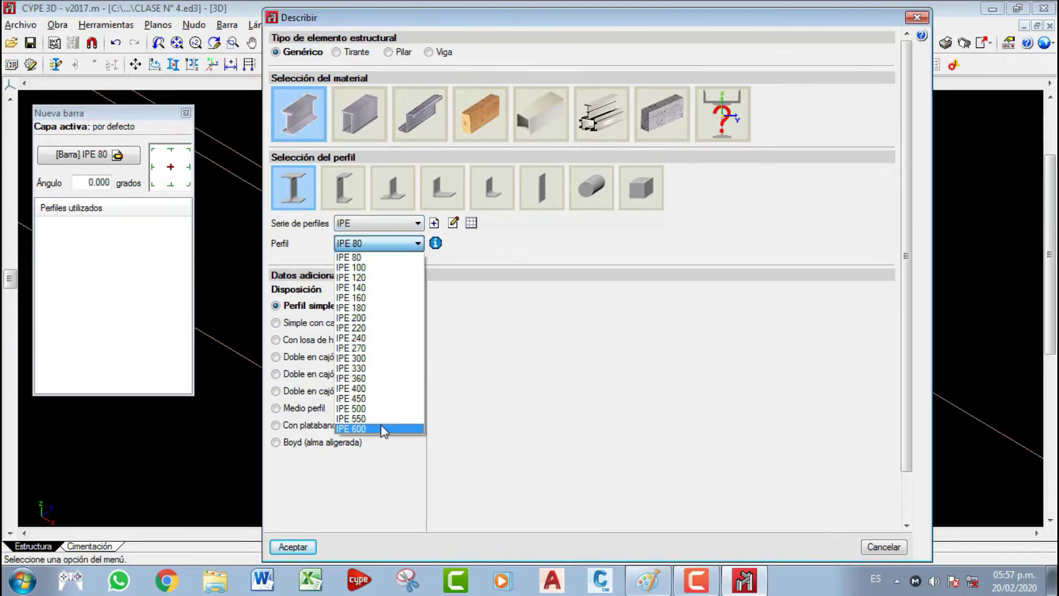
click(380, 245)
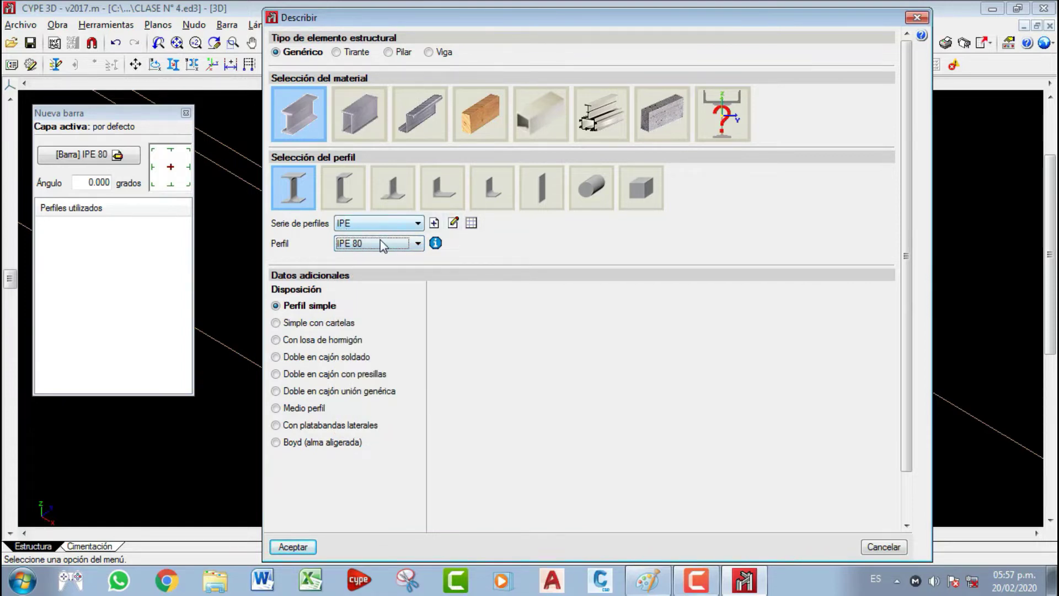
- Examine the dimensions and mechanical properties of the IPE 80 profile and of the IPE 600 profile
click(436, 244)
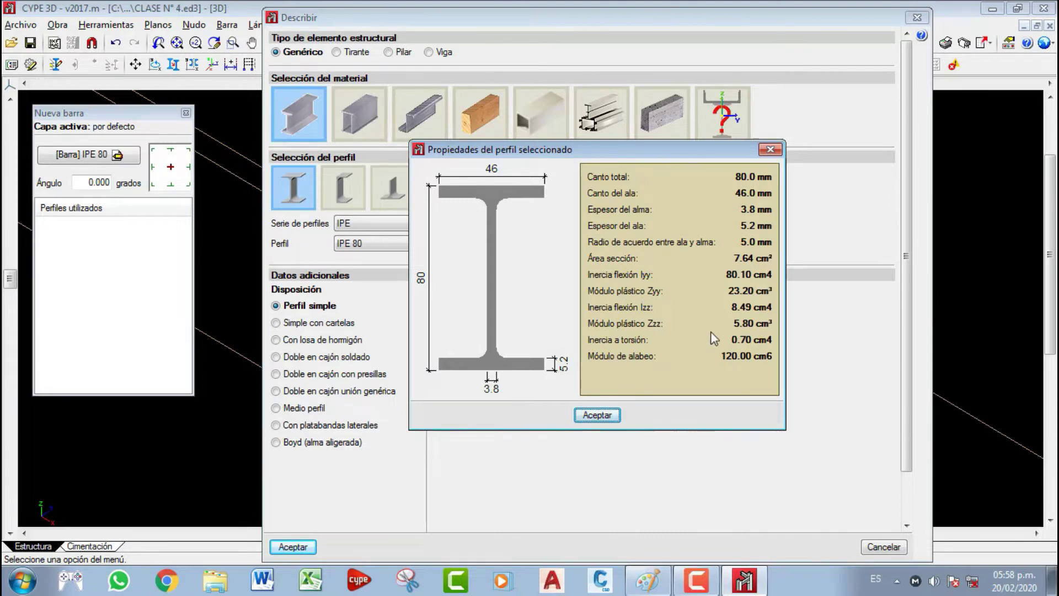
click(613, 416)
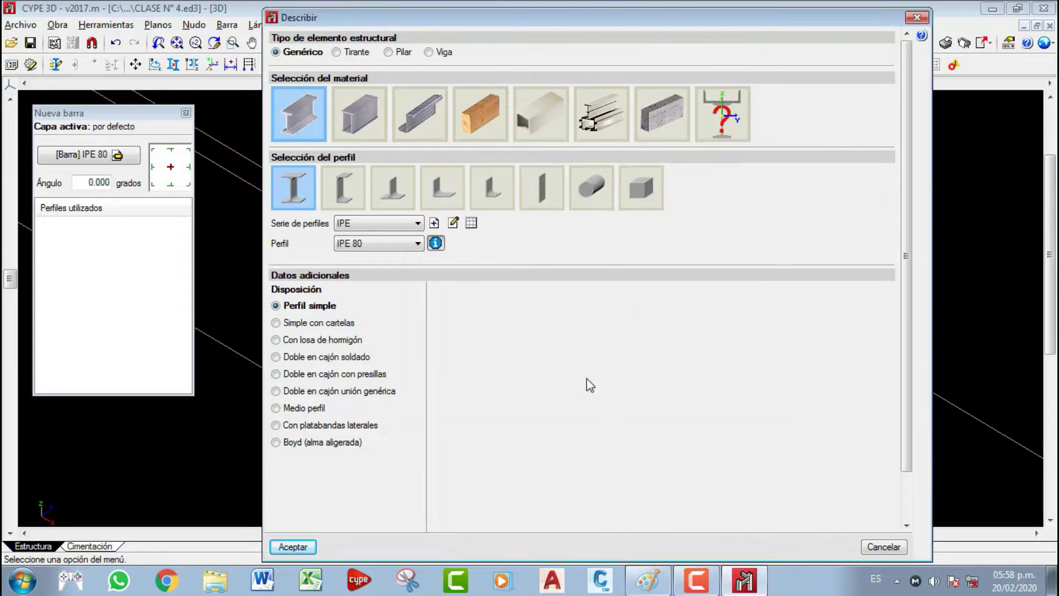
click(415, 243)
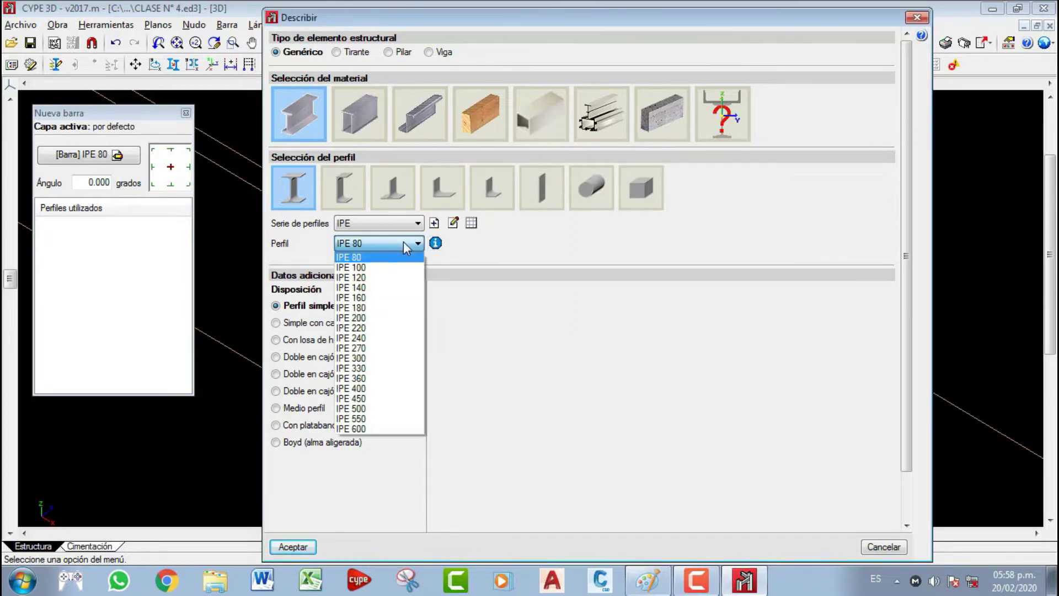
click(390, 429)
click(437, 244)
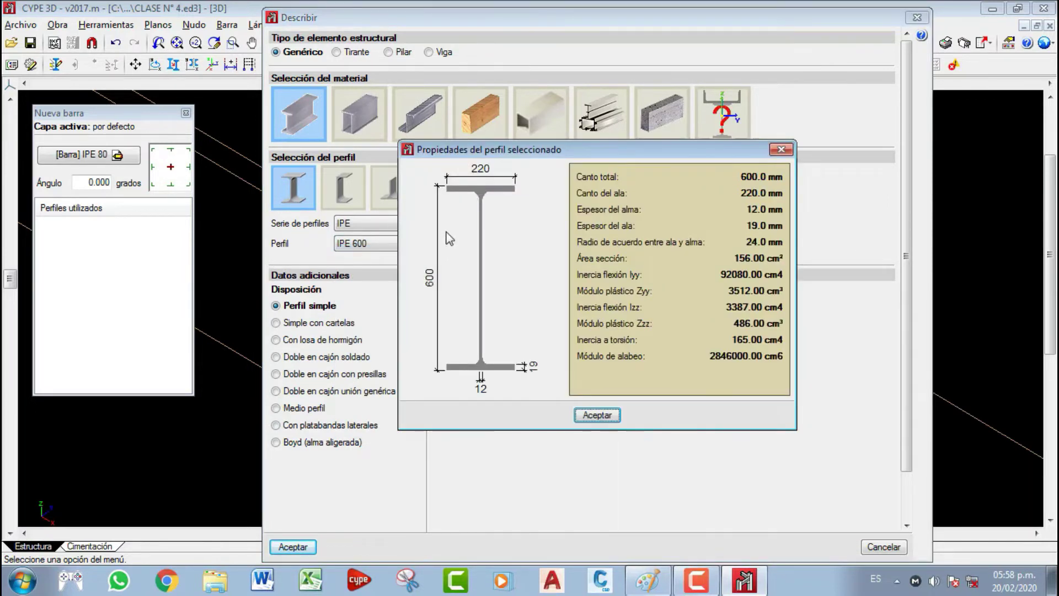
click(782, 150)
- Go back to IPE 80 and compare its section properties with those of IPE 600 once more
click(418, 244)
click(398, 258)
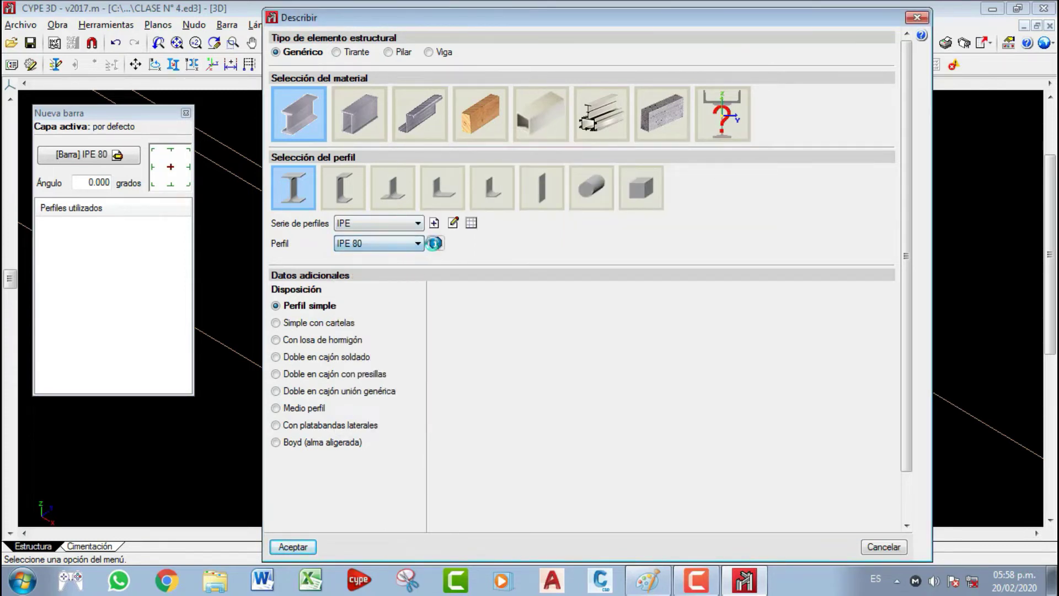
click(436, 243)
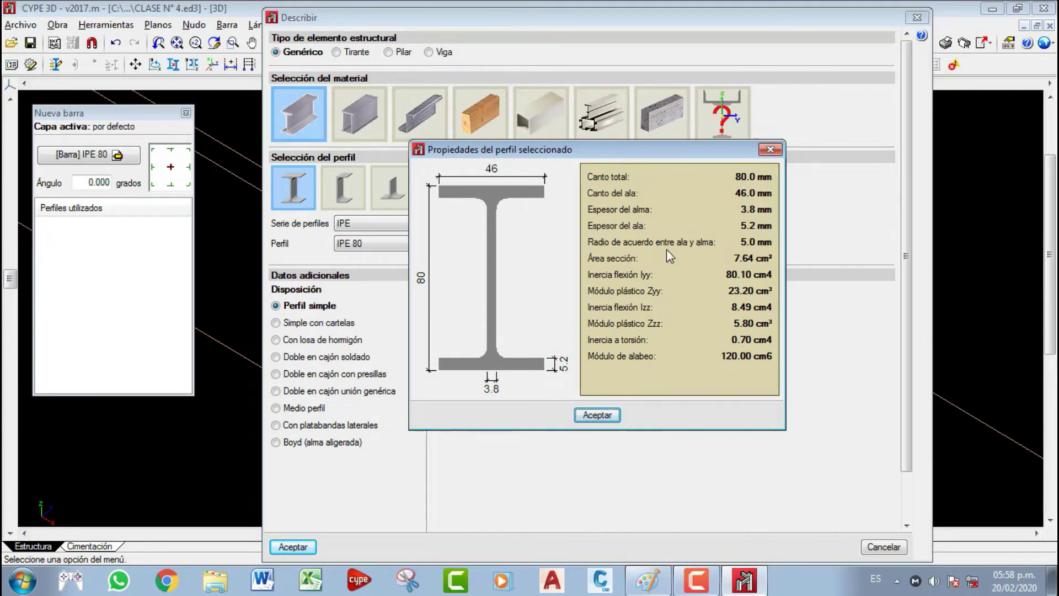
click(596, 415)
click(418, 243)
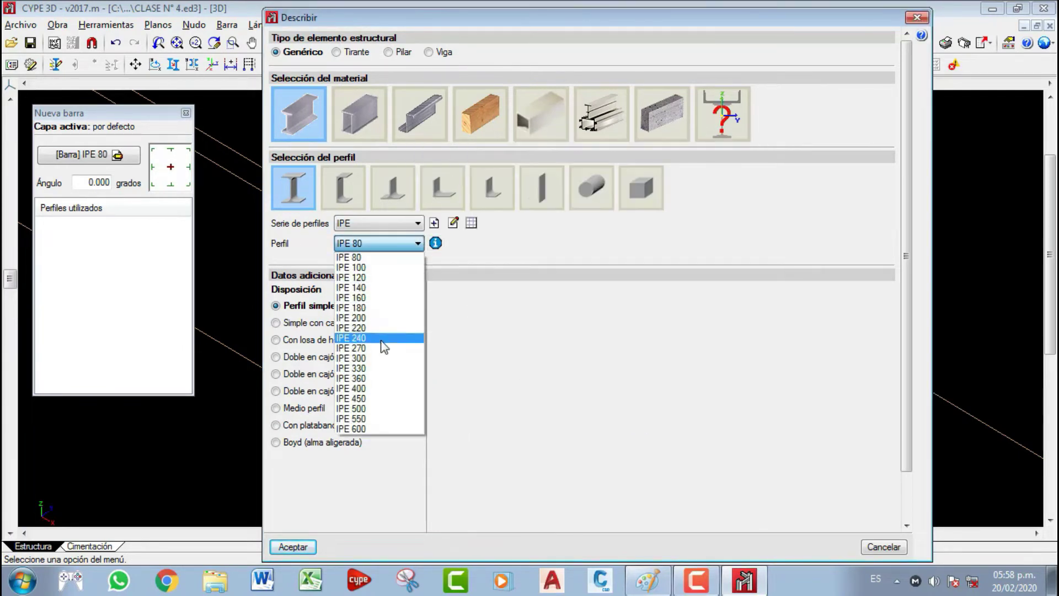
click(372, 429)
click(435, 243)
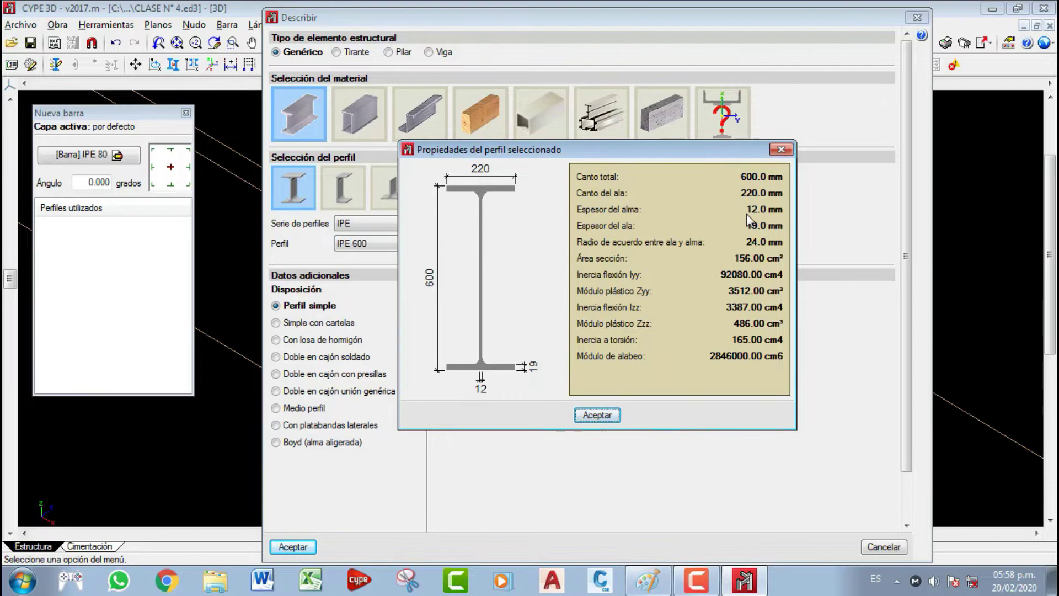
click(782, 150)
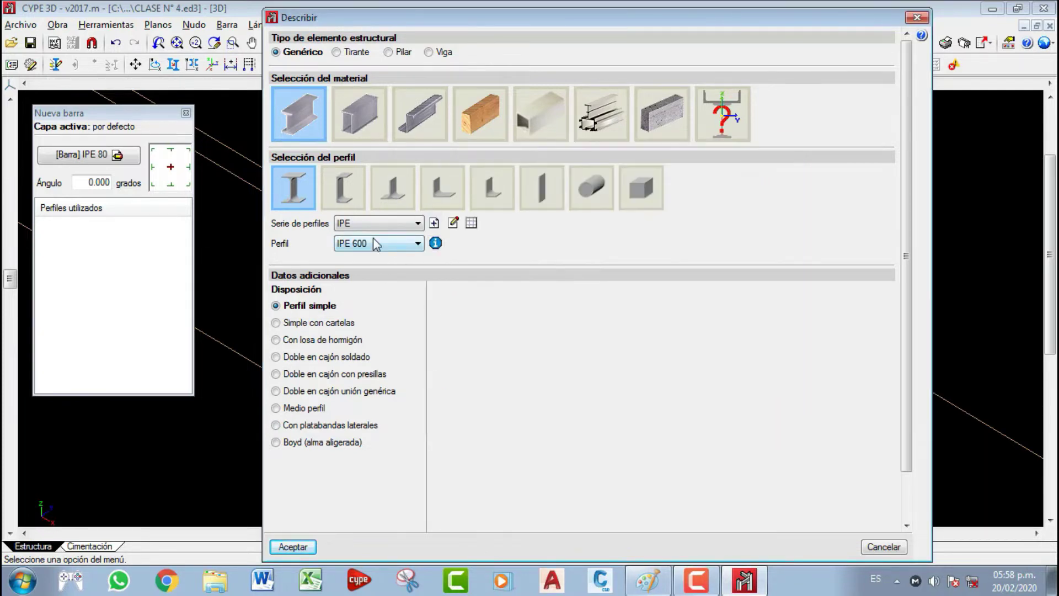
- Change the profile series to IPN
click(381, 223)
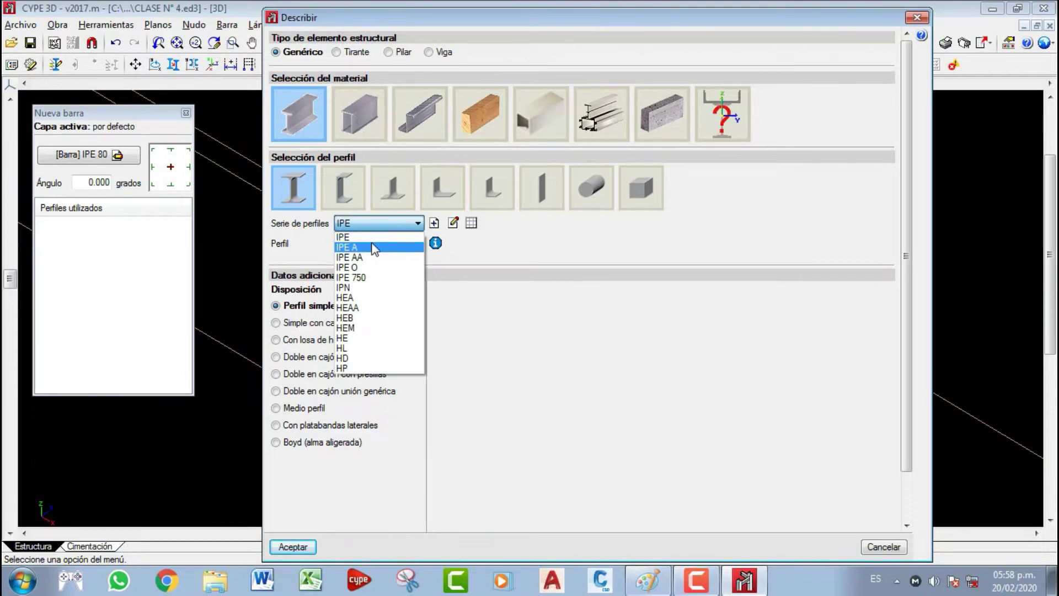
click(375, 288)
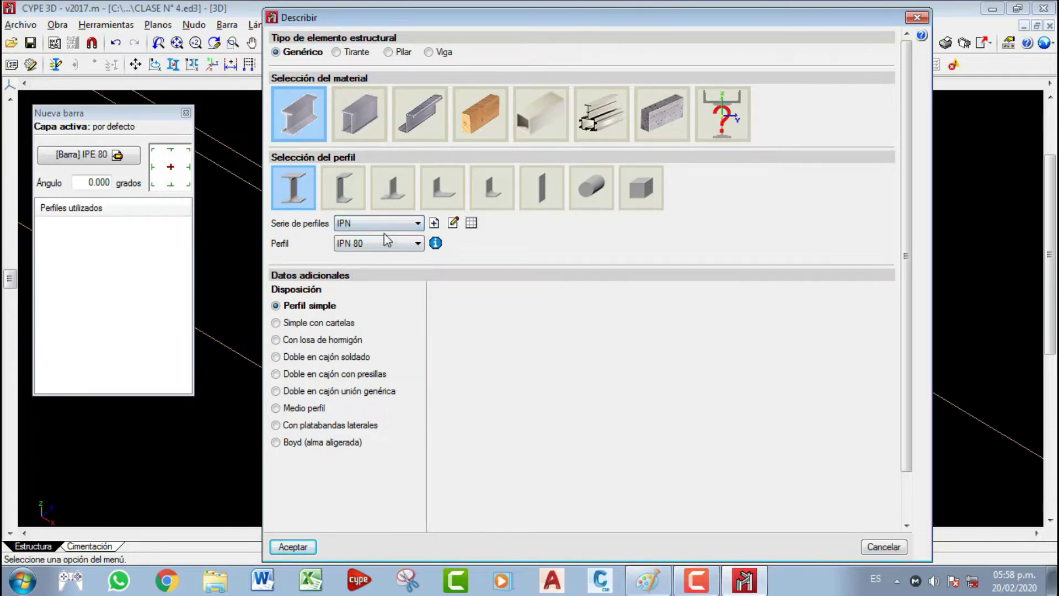
- Examine the section properties of the IPN 80 profile and of HP 200 x 43 from the HP series
click(436, 244)
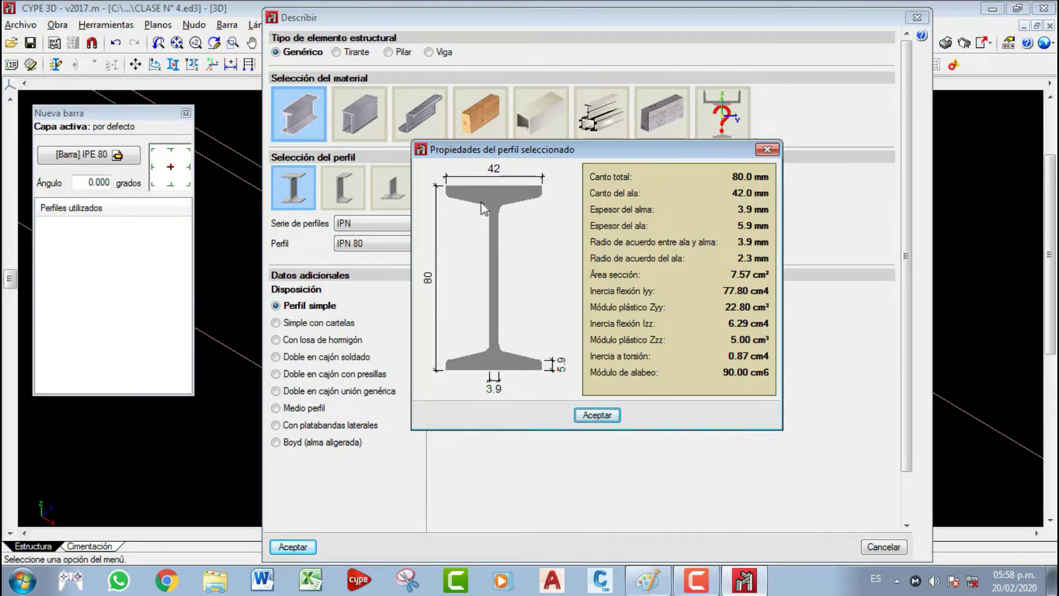
click(598, 415)
click(381, 223)
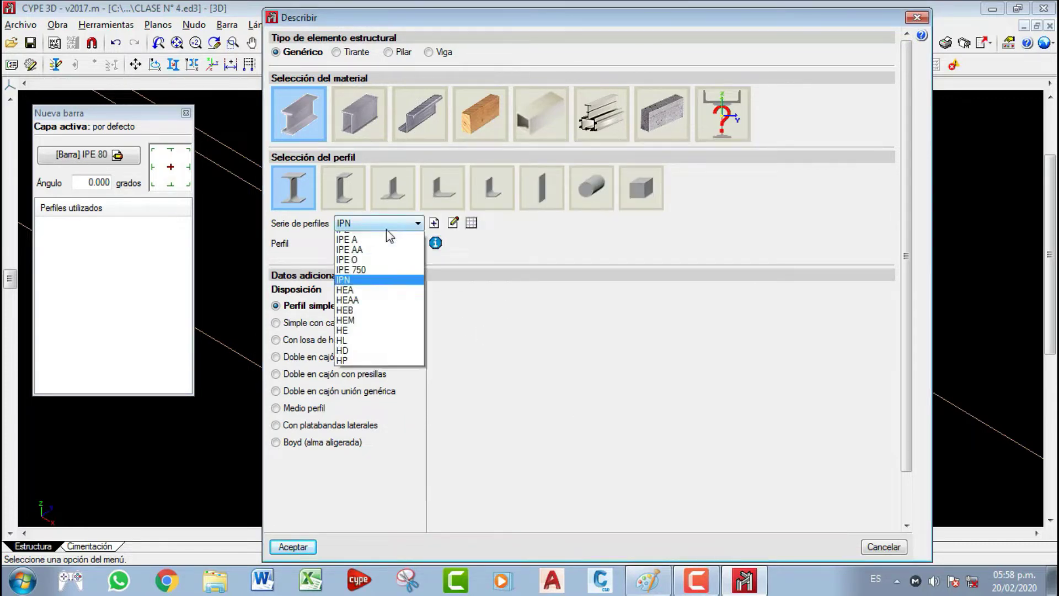
click(367, 368)
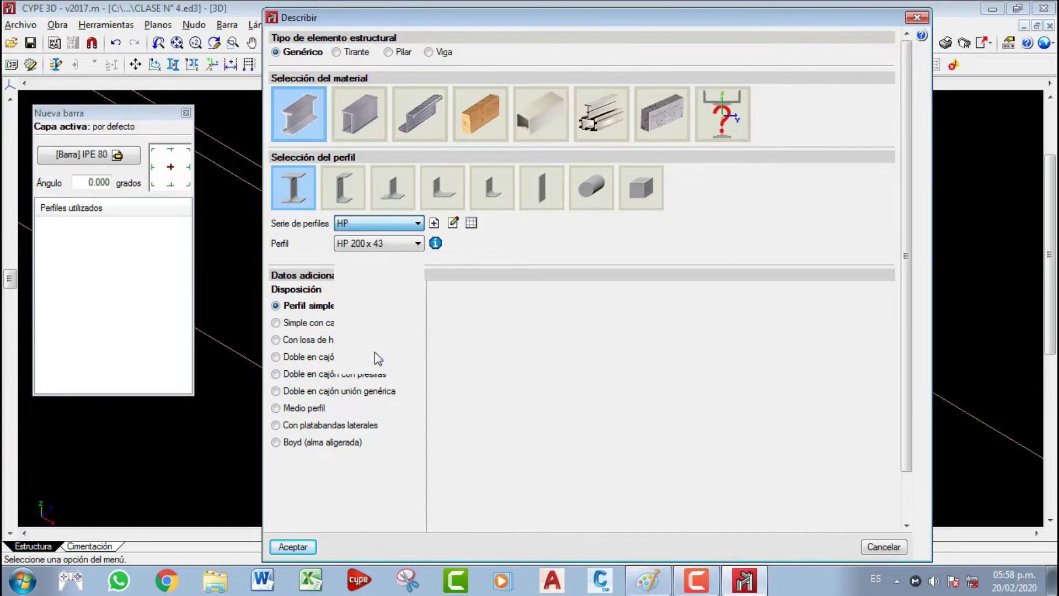
click(436, 243)
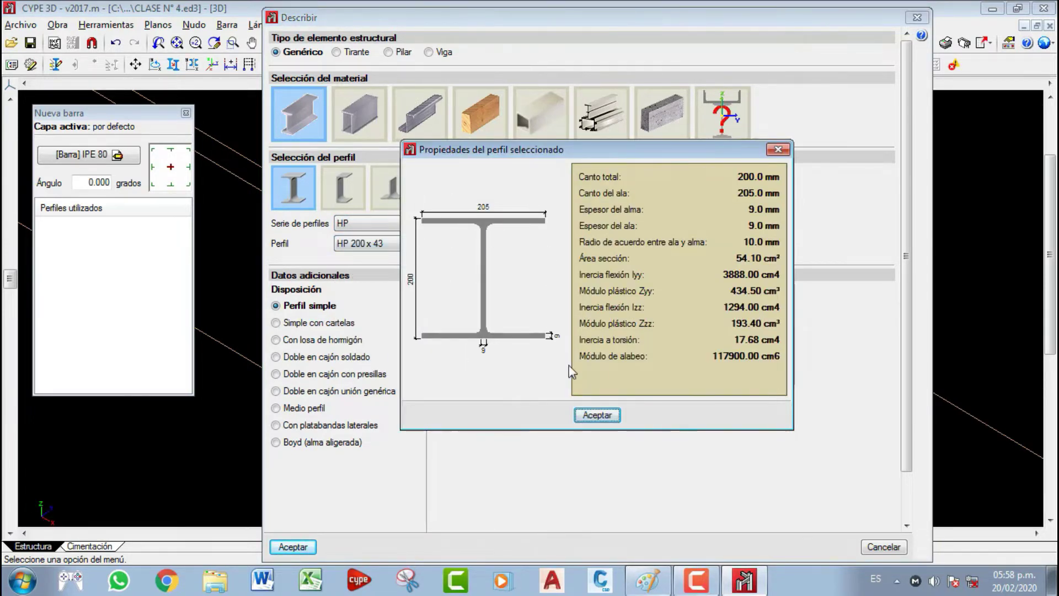
click(589, 414)
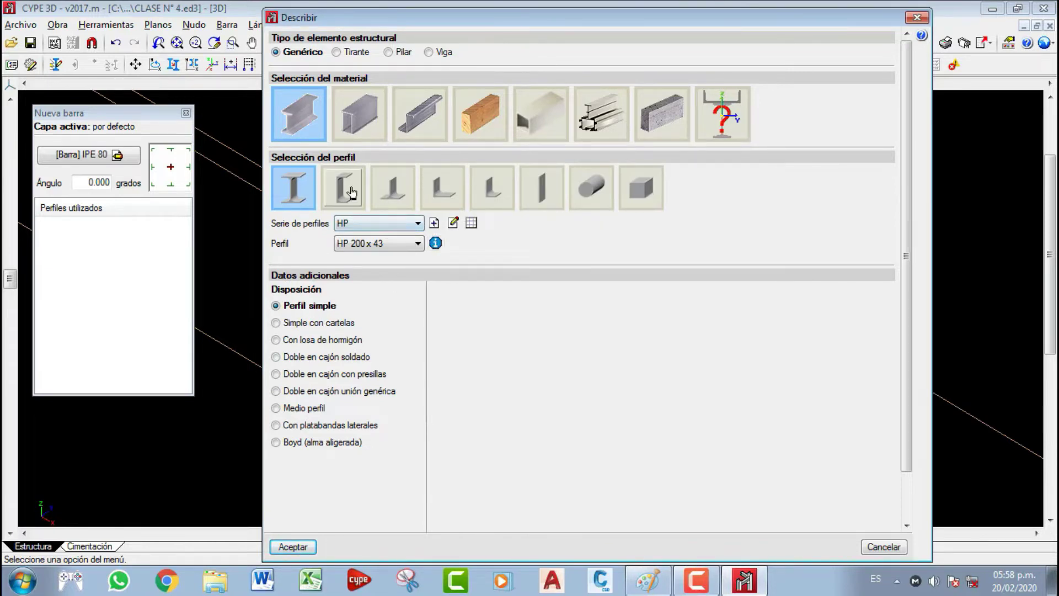
- Switch to the channel section and examine the properties of UPE 80 and of UPN 50 from the UPN series
click(351, 191)
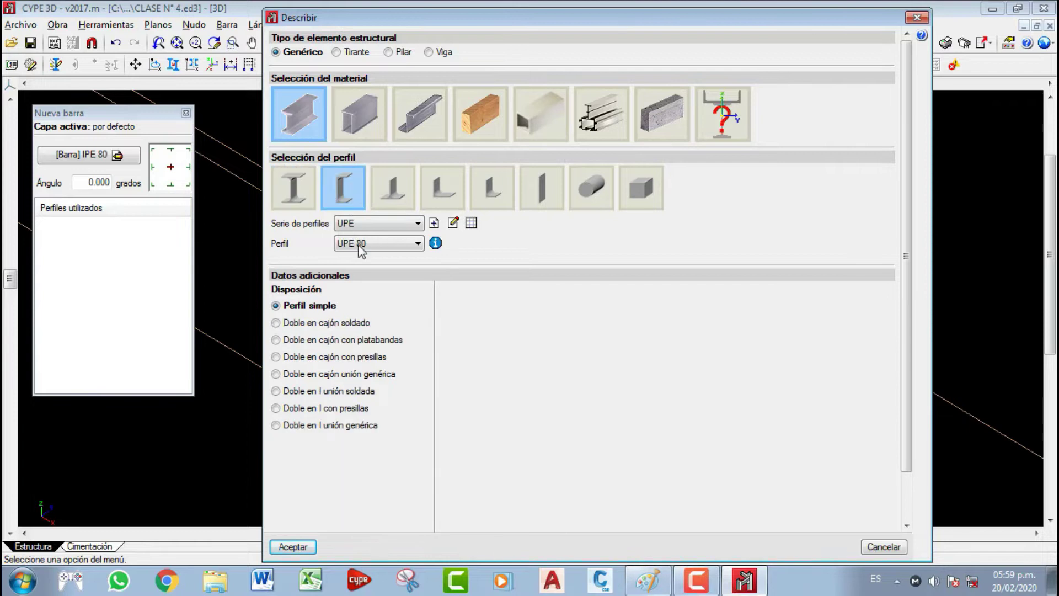
click(436, 243)
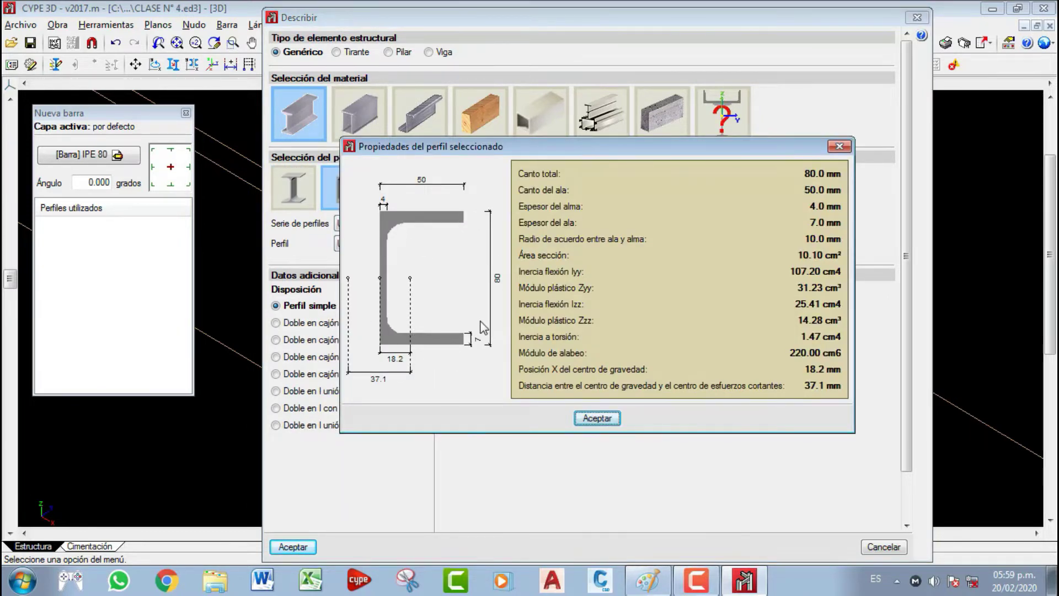
click(597, 417)
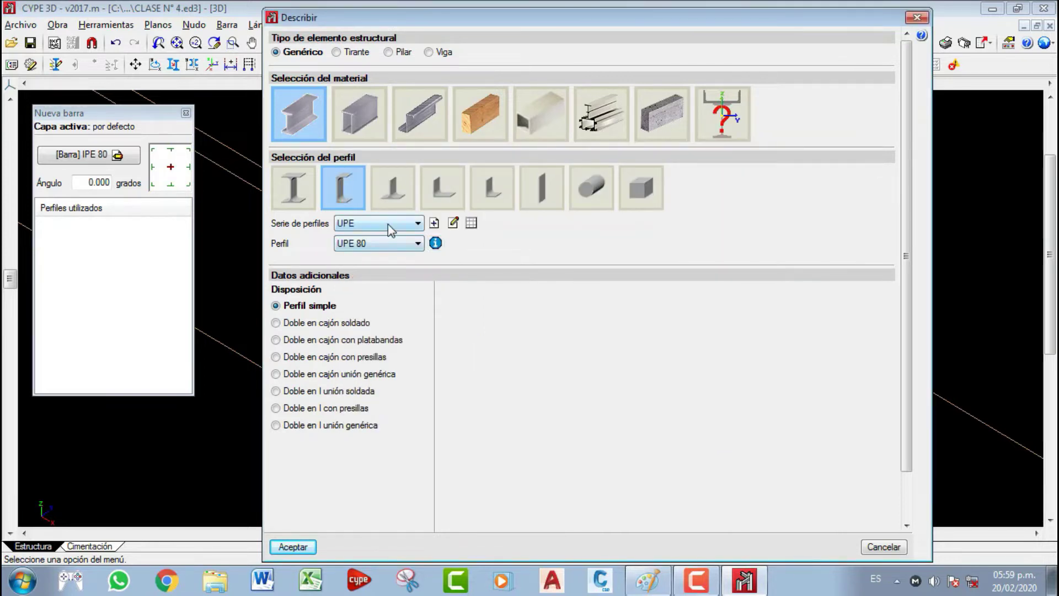
click(388, 224)
click(383, 254)
click(435, 242)
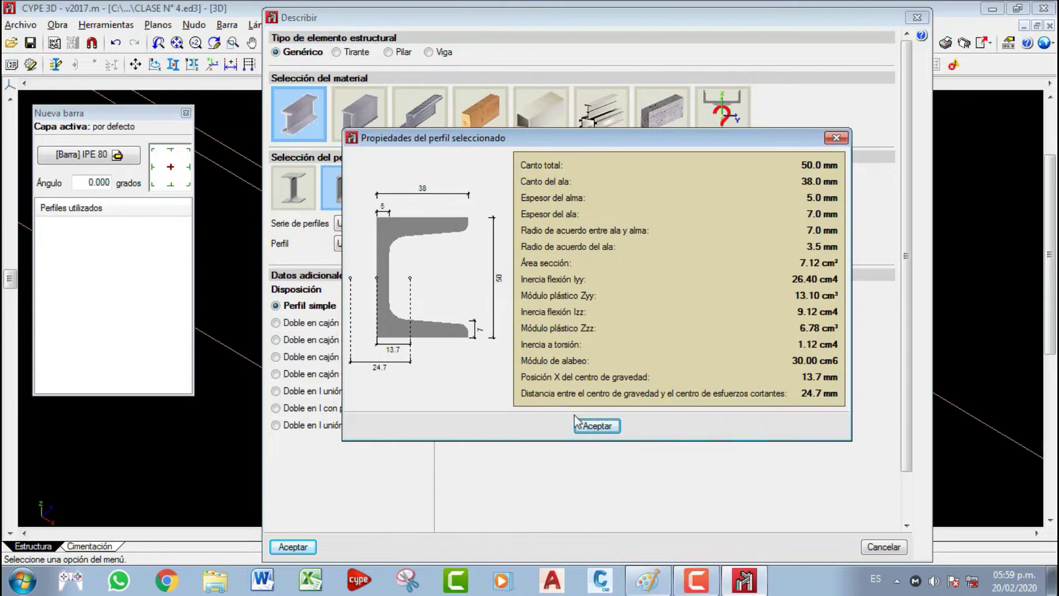
click(597, 425)
- Switch to the T section and examine the properties of the T-40x5 profile
click(398, 202)
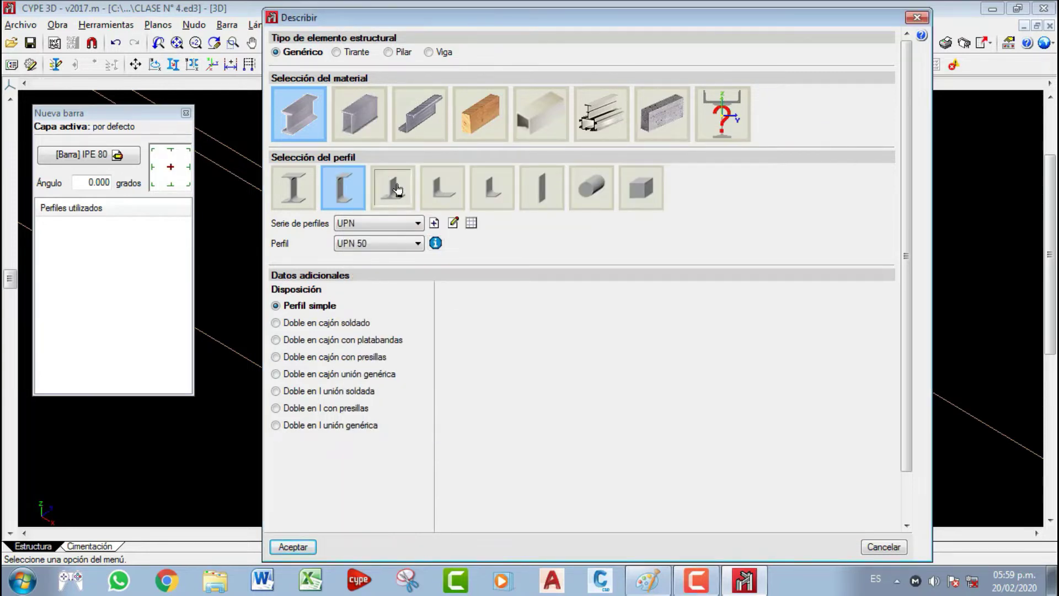
click(436, 243)
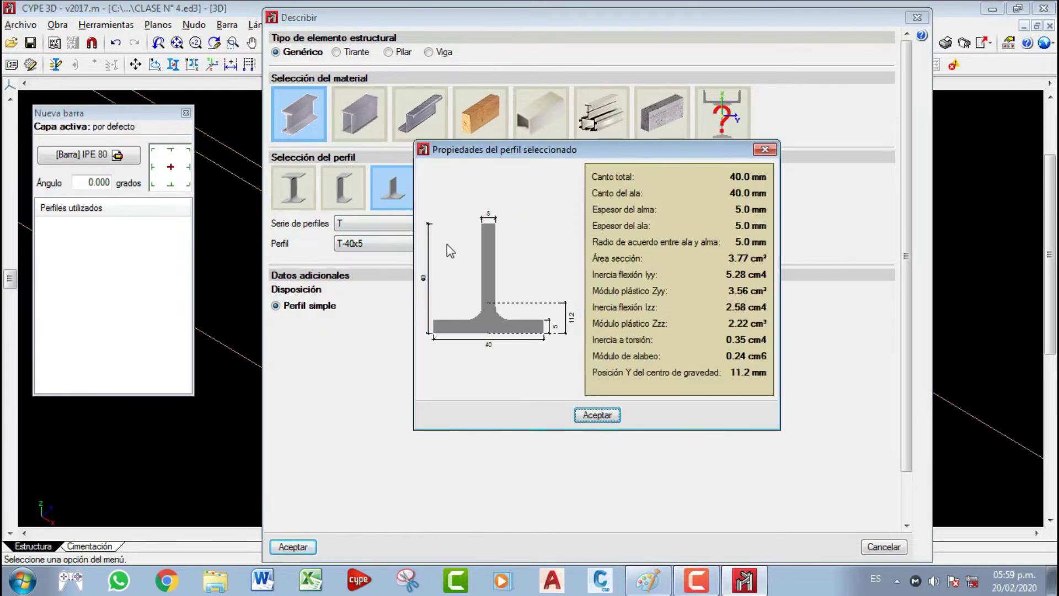
click(589, 415)
- Examine the properties of the equal-leg angle L 20 x 20 x 3 and of the unequal-leg angle L 100 x 65 x 7
click(443, 186)
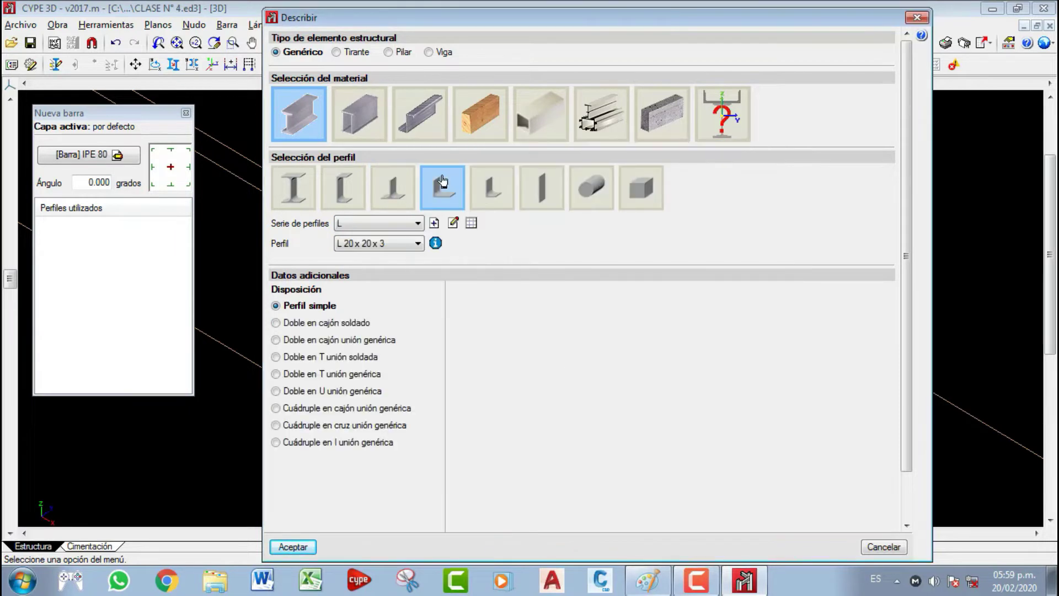
click(435, 244)
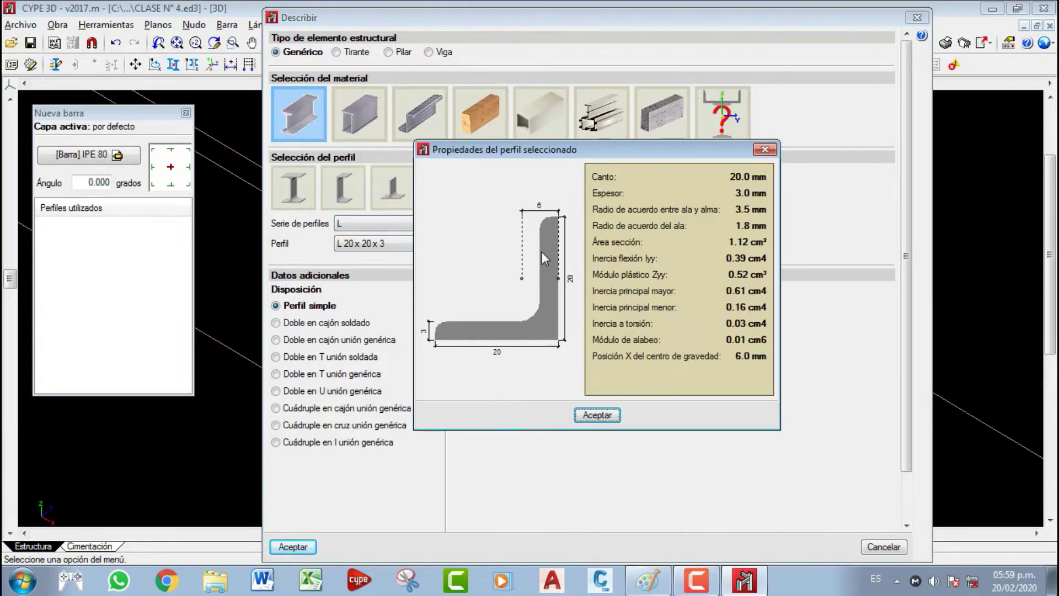
click(588, 414)
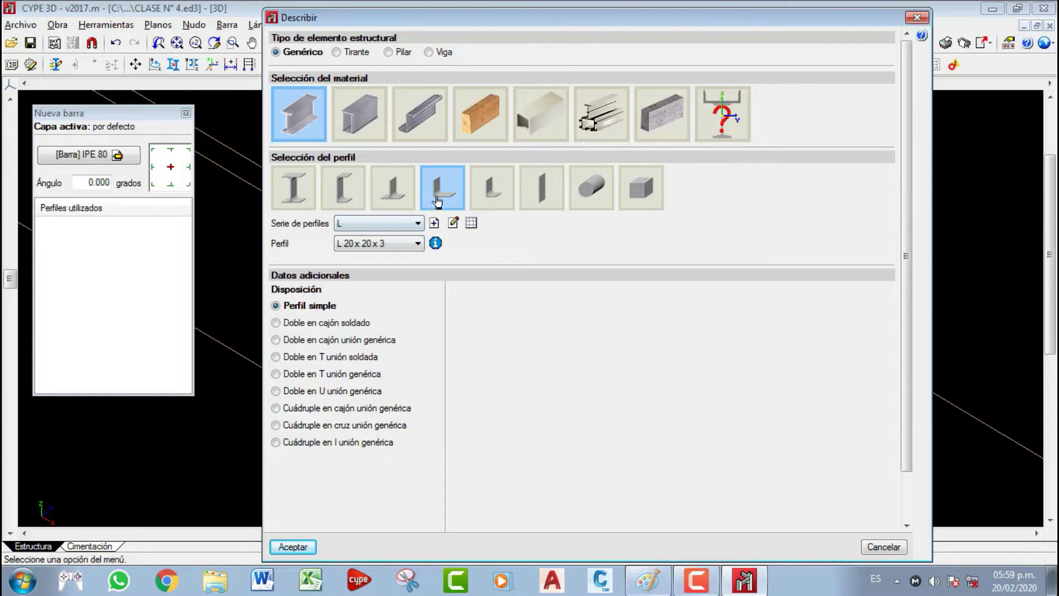
click(498, 198)
click(435, 243)
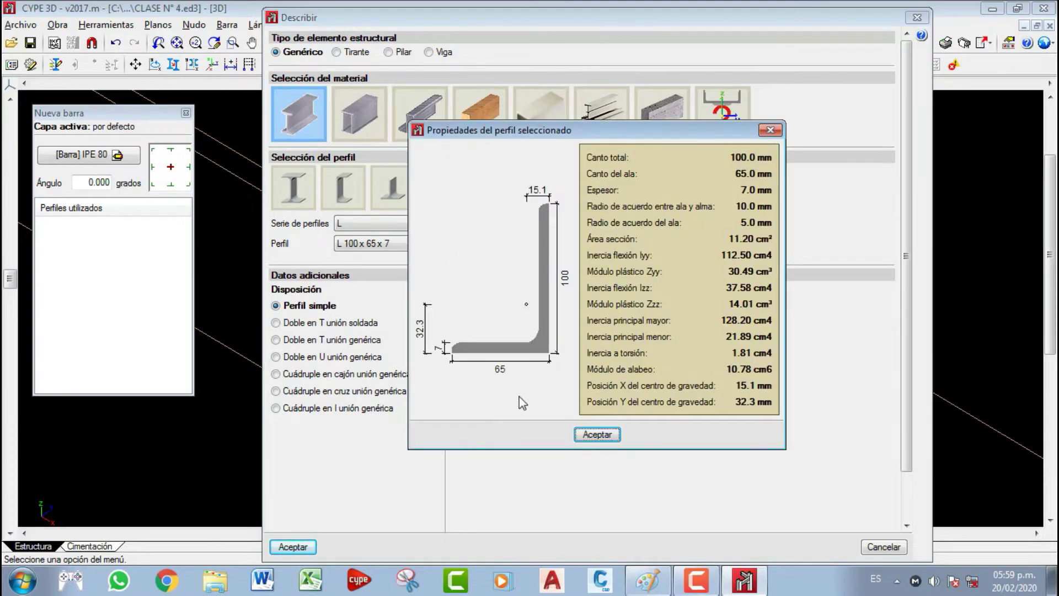
click(597, 434)
- Switch to the flat bar section and examine the properties of FL 20 x 4
click(529, 199)
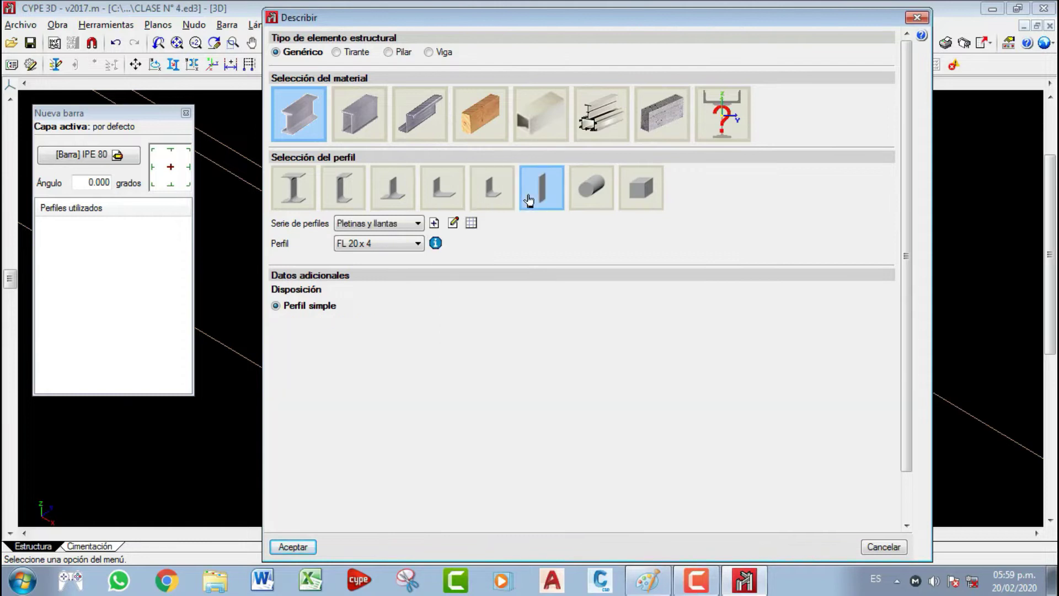
click(436, 243)
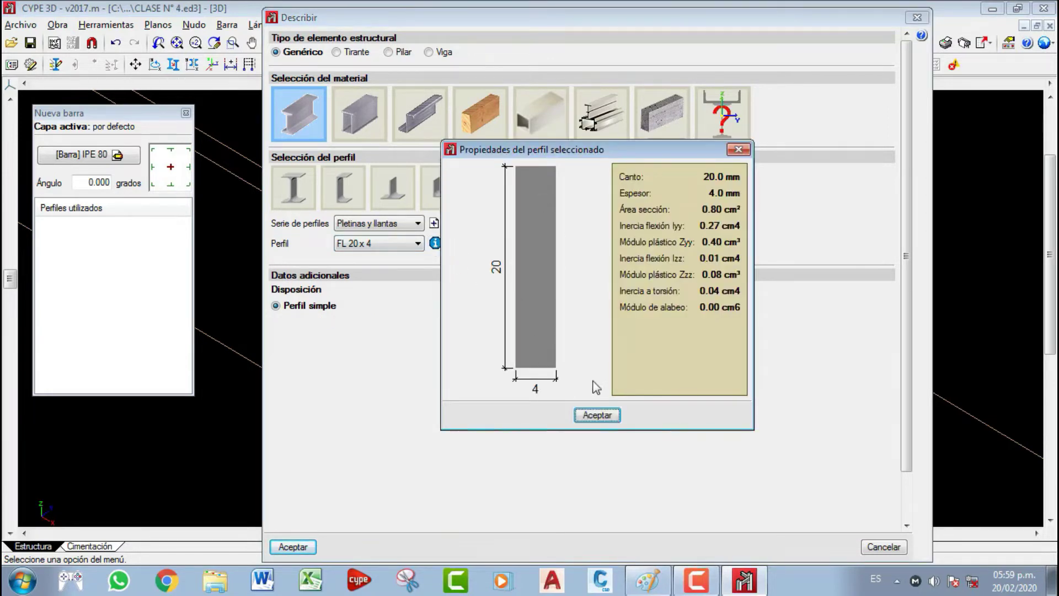
click(598, 416)
- Examine the properties of the round bar R 10 and of the square bar SQ 90 x 90
click(594, 197)
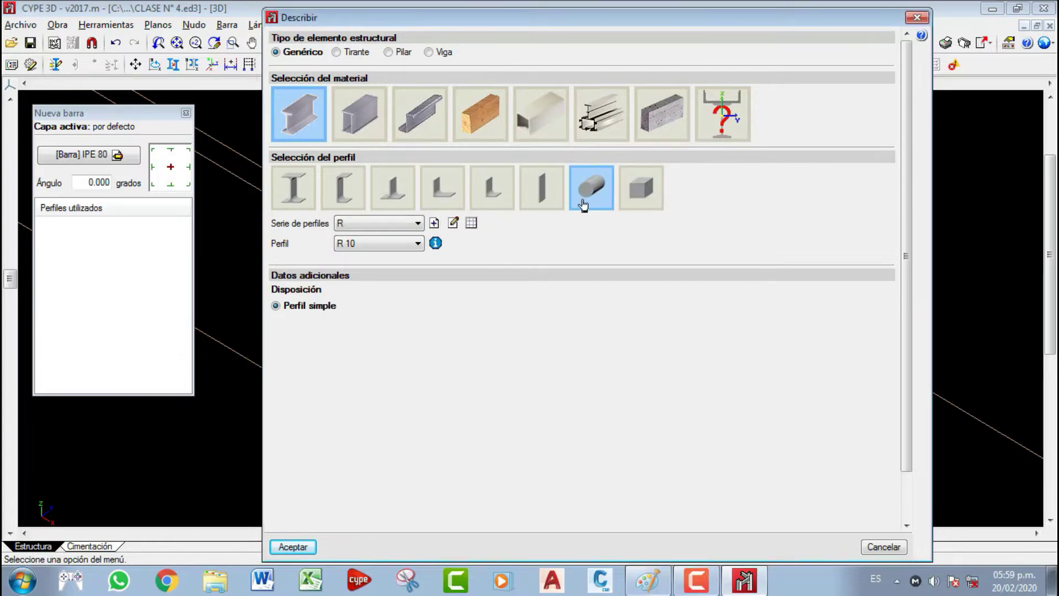
click(435, 244)
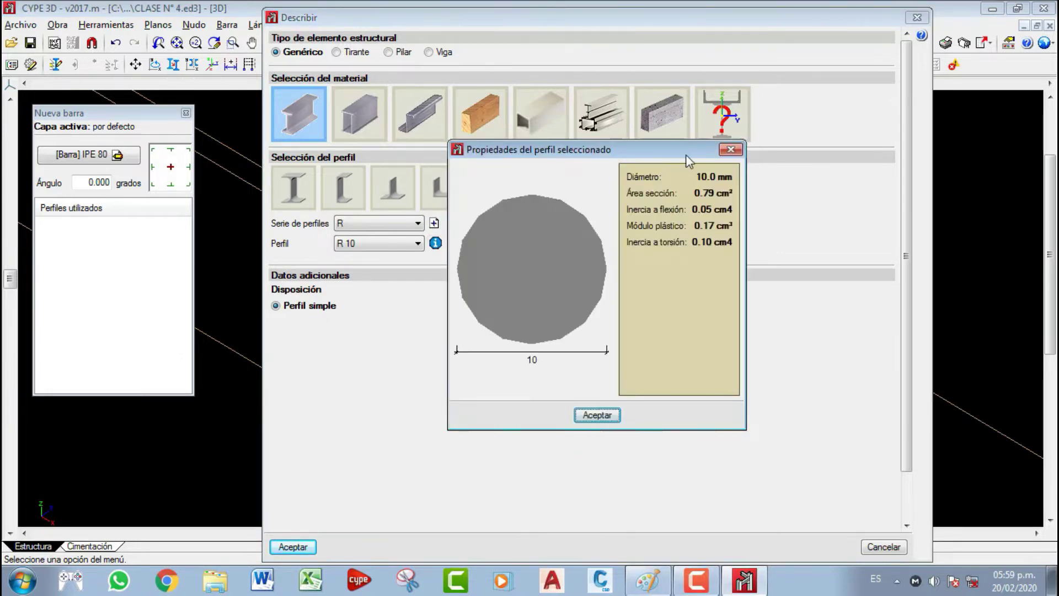
click(601, 415)
click(640, 199)
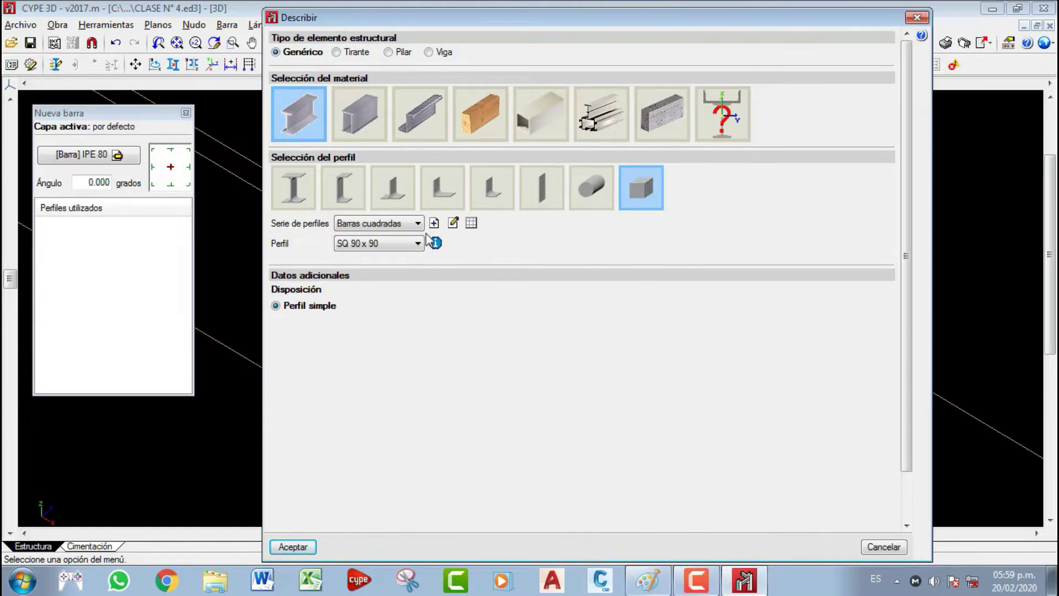
click(436, 244)
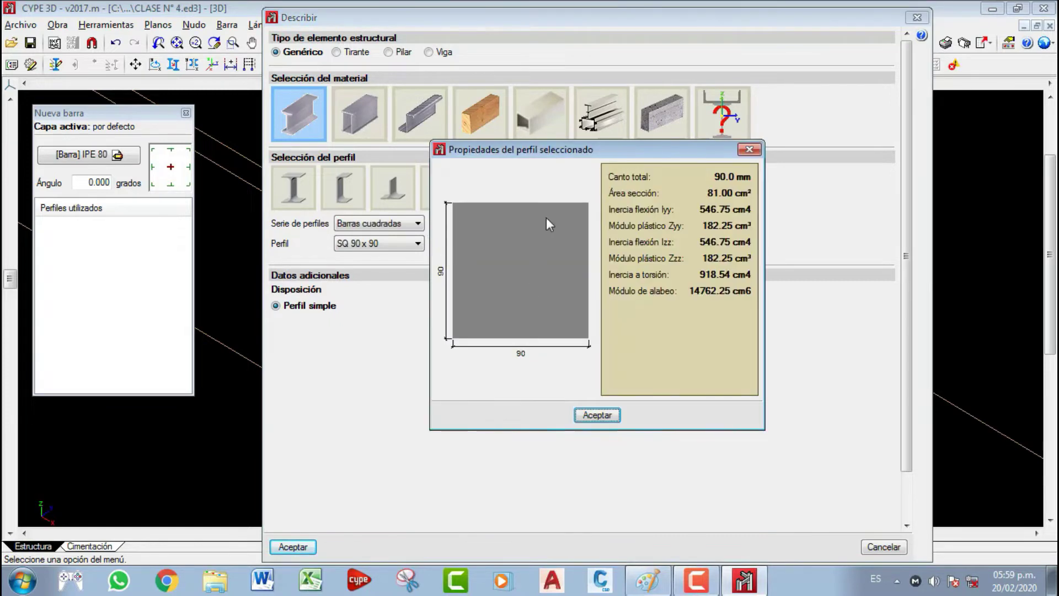
click(600, 415)
- Switch the material to built-up steel and examine the properties of the IAS 1000x223 profile in the second I-section type
click(371, 131)
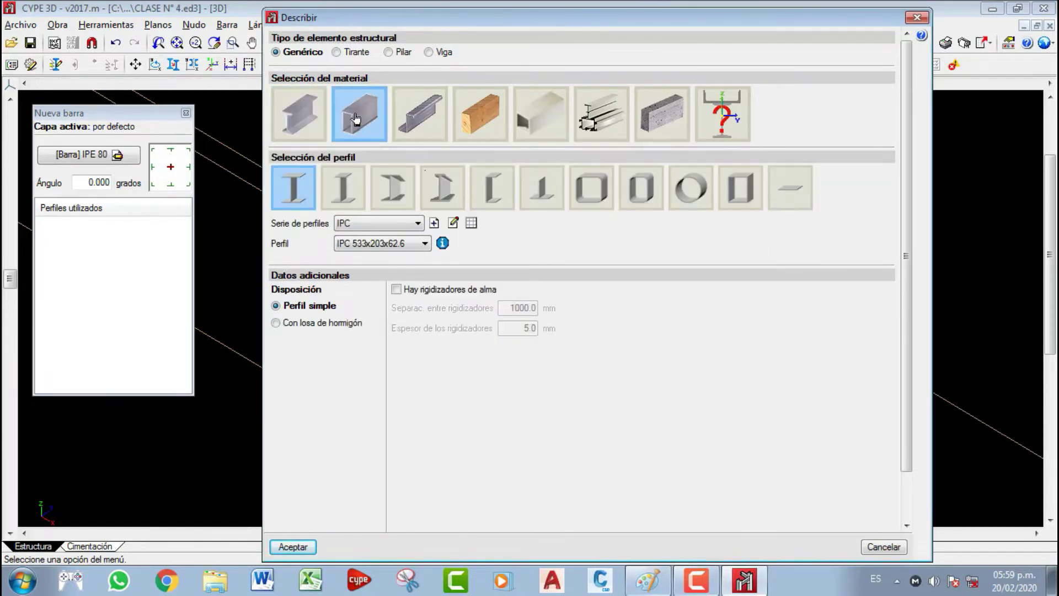
click(354, 198)
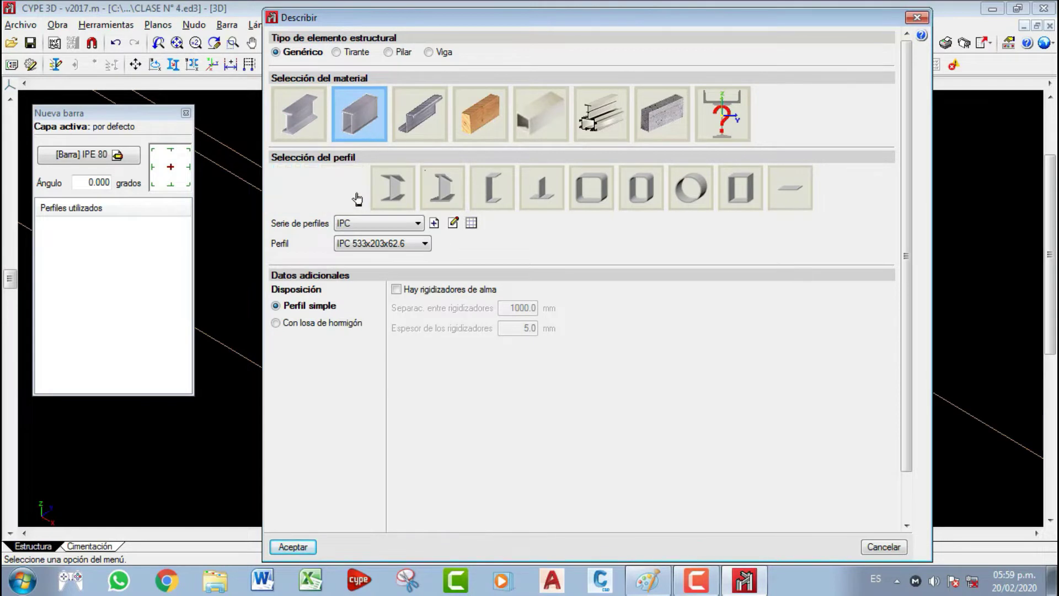
click(370, 243)
click(369, 233)
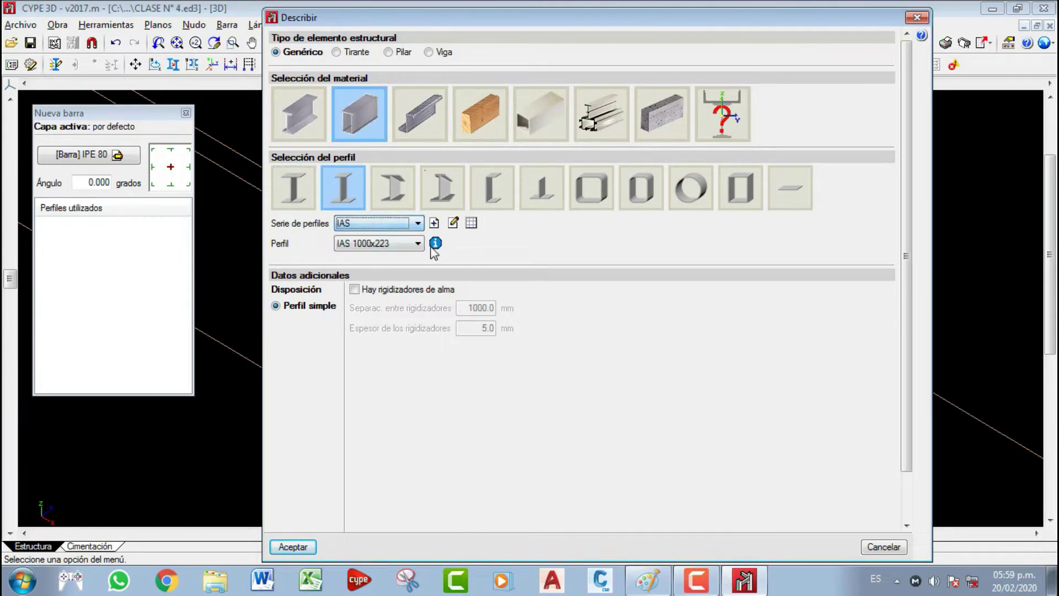
click(436, 243)
click(598, 418)
- Try the other open sections of built-up steel: the two remaining I-section variants, the channel and the T section
click(392, 196)
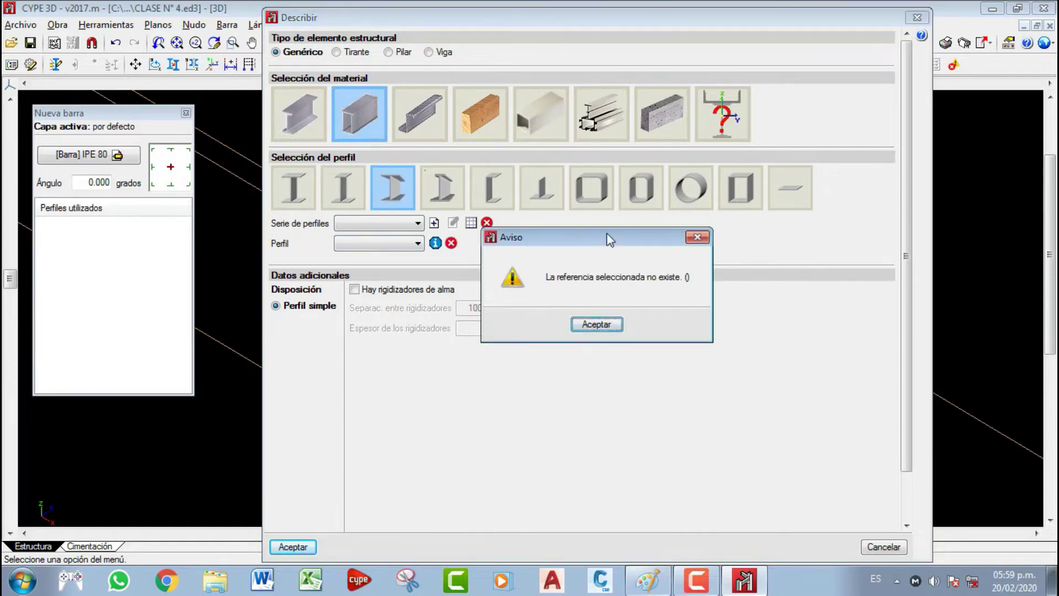
click(698, 237)
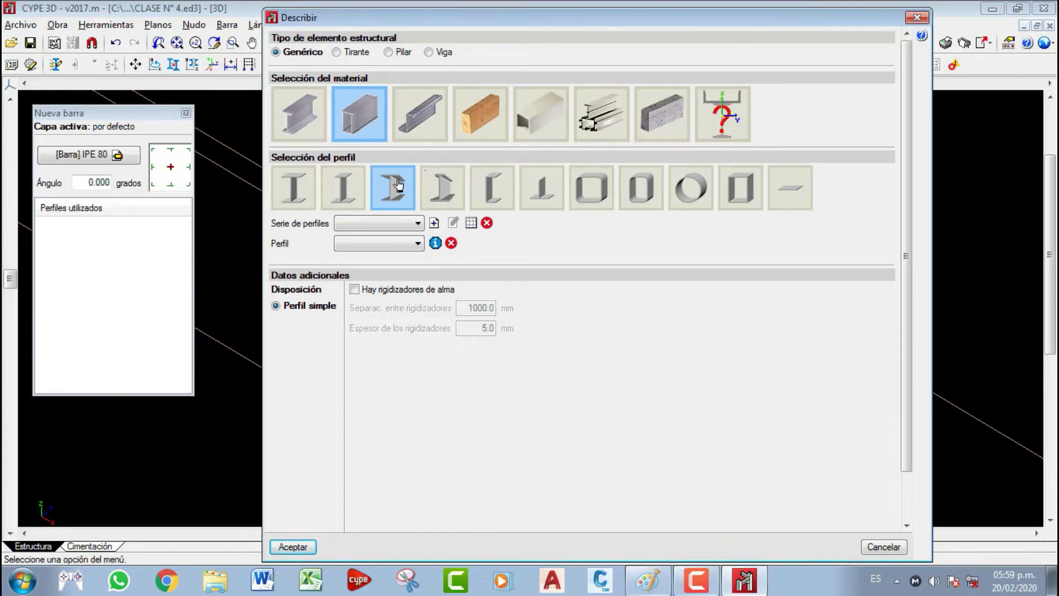
click(446, 185)
click(611, 325)
click(499, 195)
click(586, 324)
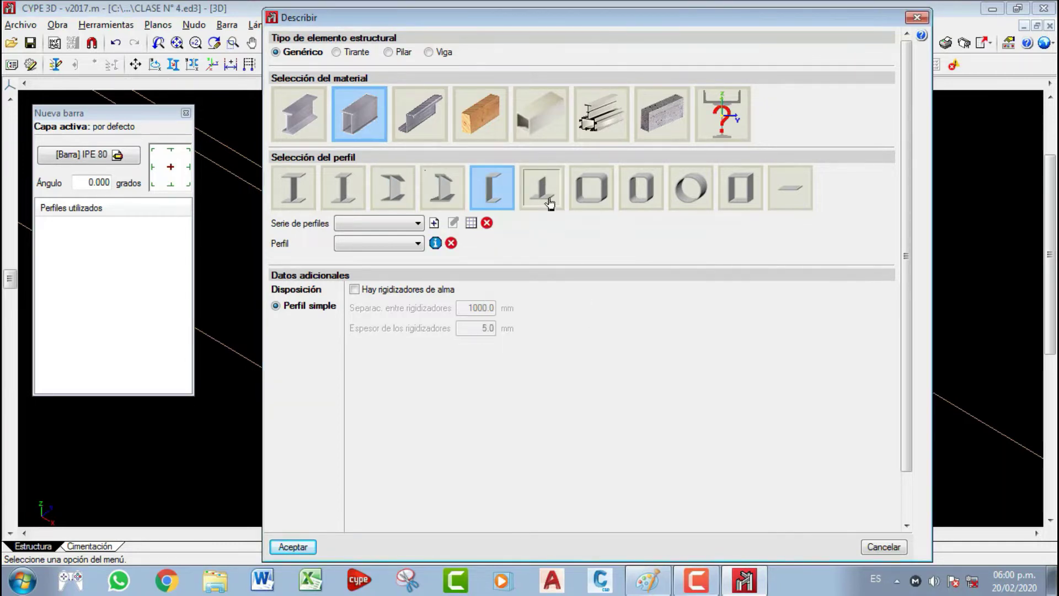
click(542, 188)
click(588, 325)
- Try the square, rectangular and circular hollow sections of built-up steel
click(588, 203)
click(602, 324)
click(649, 196)
click(603, 326)
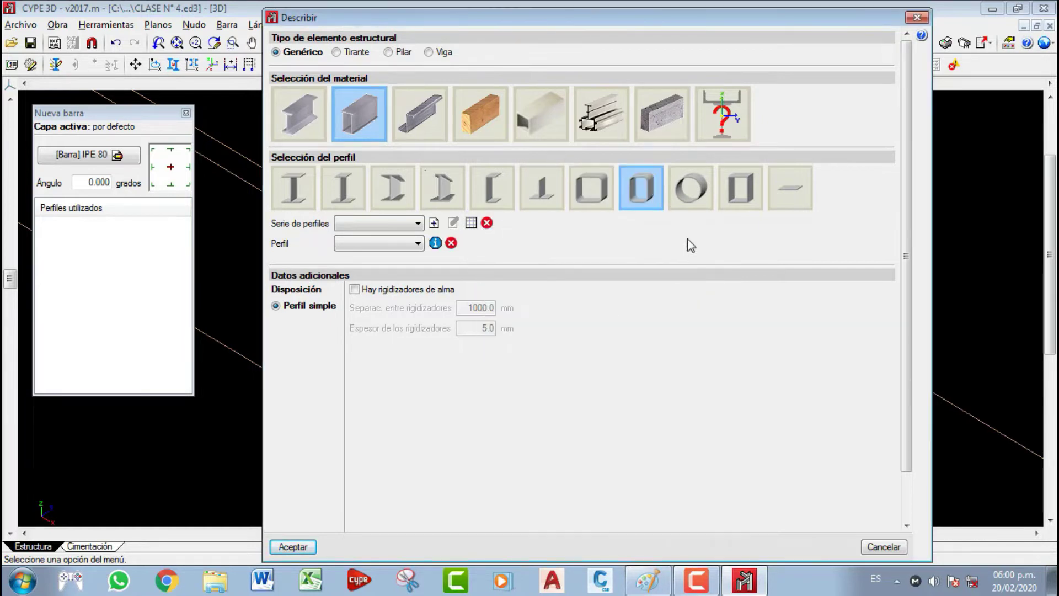
click(694, 196)
click(600, 325)
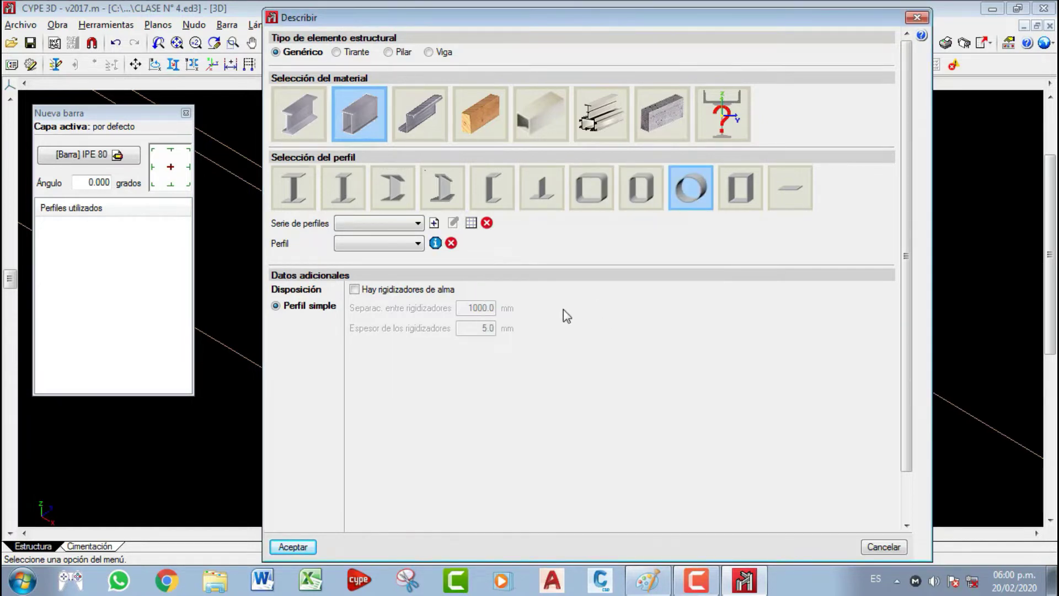
- Select the square hollow section again and check its list of profile series
click(605, 199)
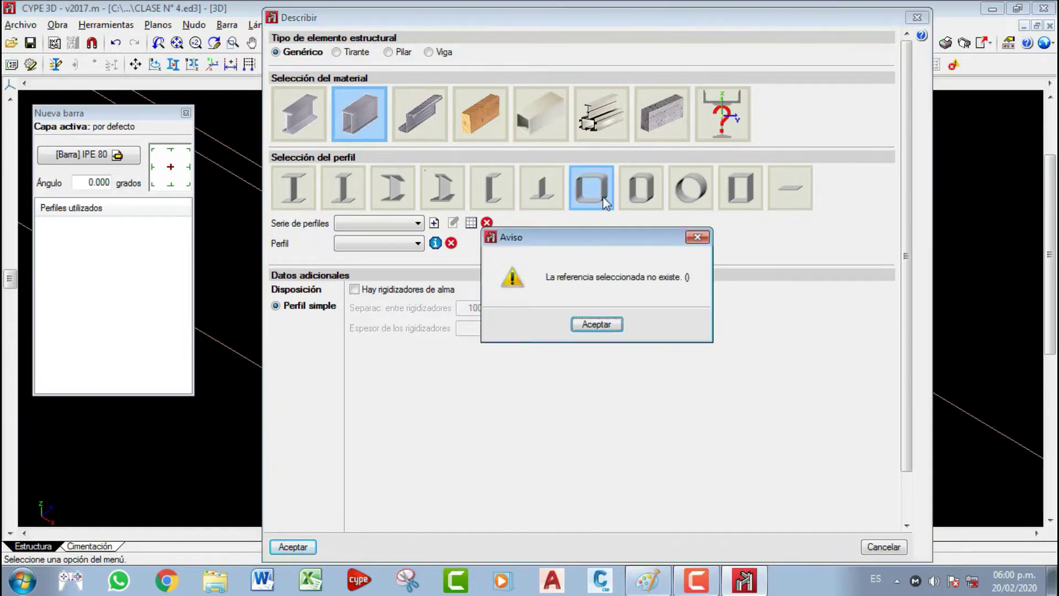
click(614, 325)
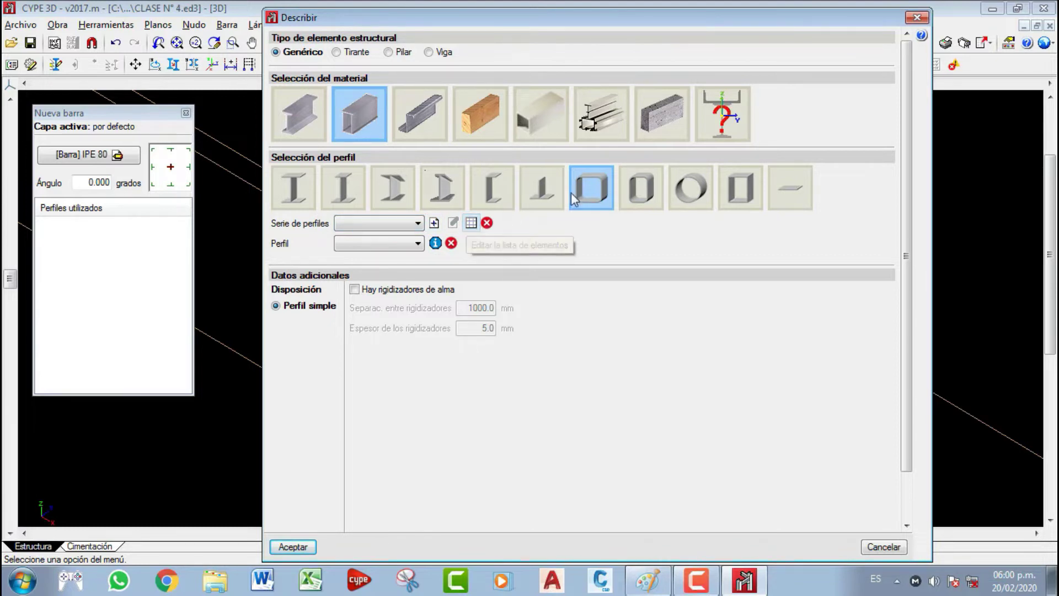
click(416, 225)
click(415, 224)
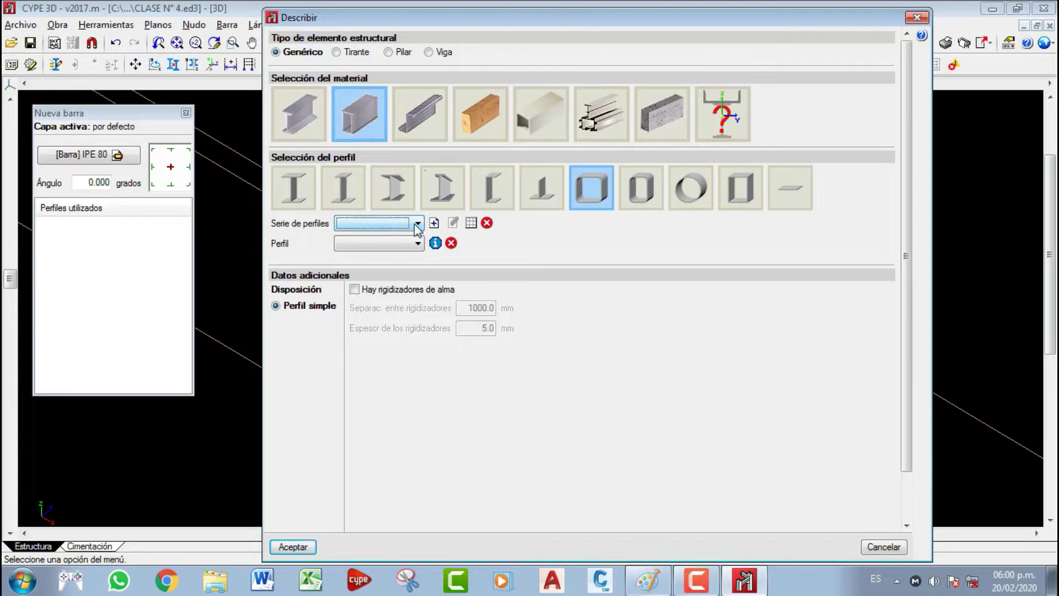
- Browse the predefined square tube series offered by each manufacturer, from Acindar and Acotubo through Tuflesa
click(471, 223)
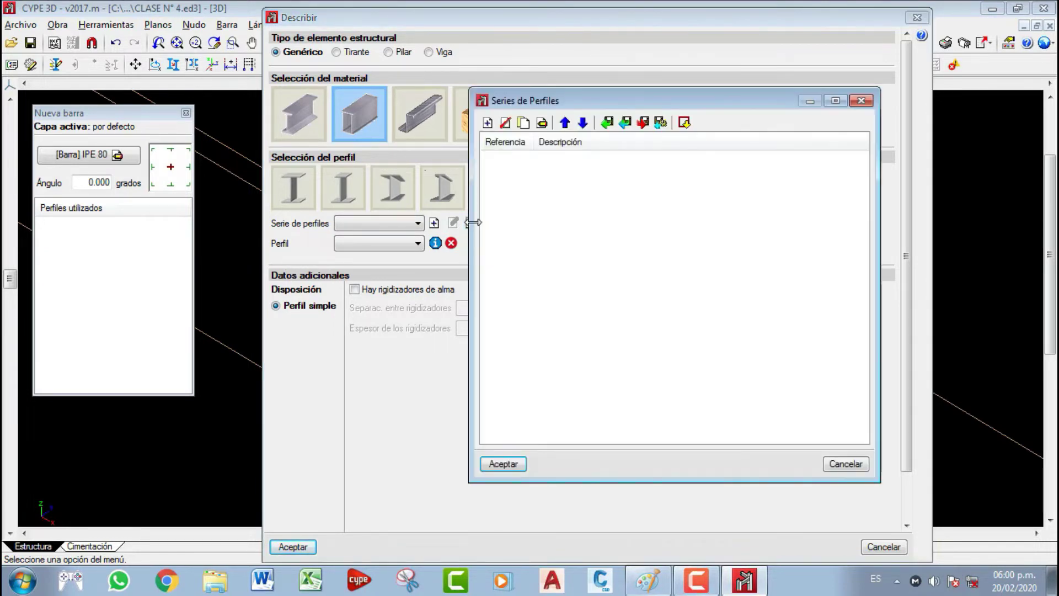
click(684, 123)
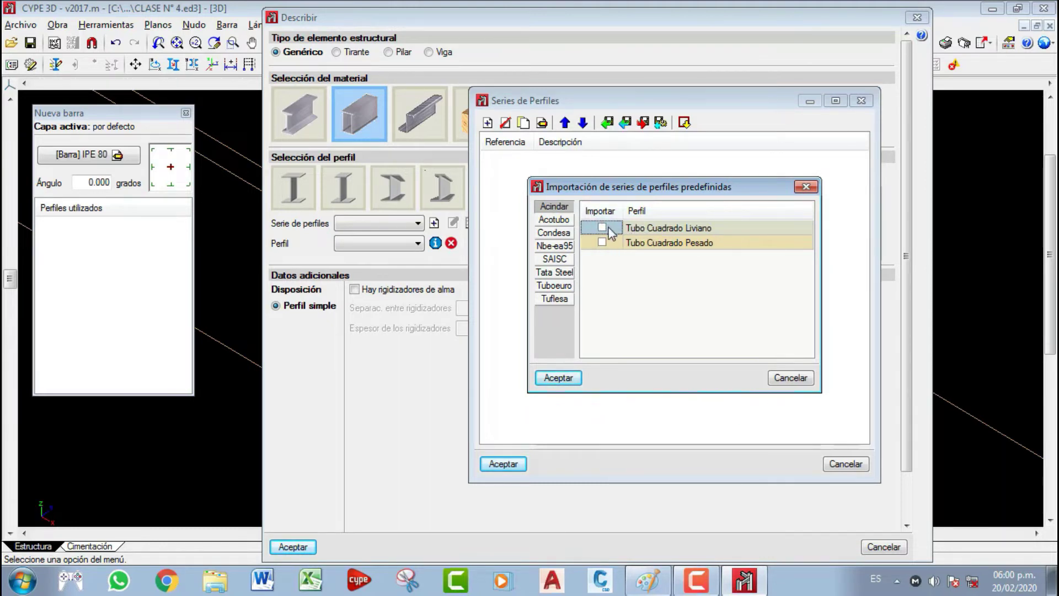
click(554, 219)
click(553, 208)
click(554, 220)
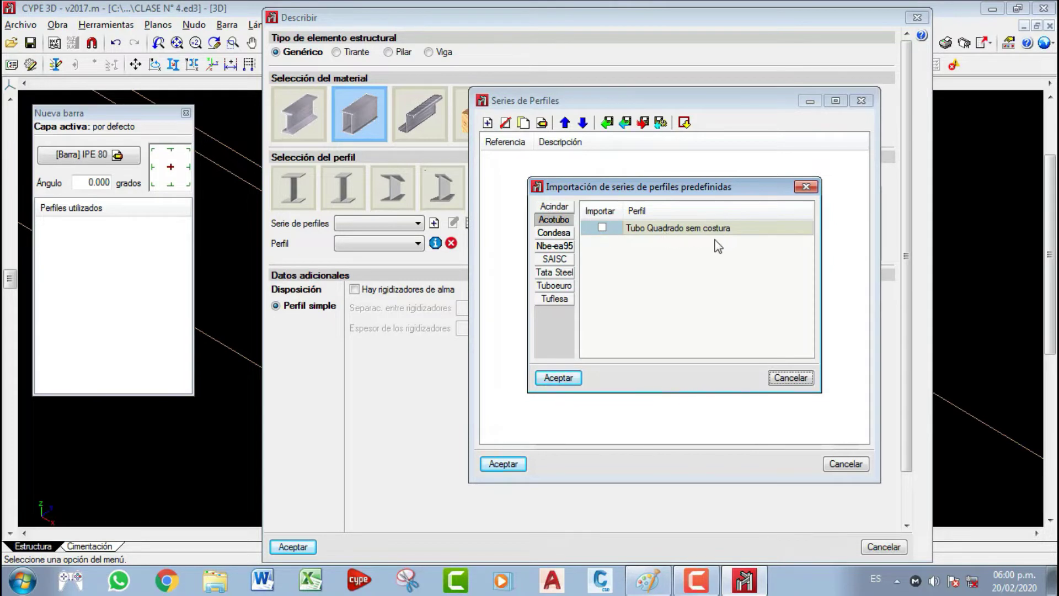
click(554, 232)
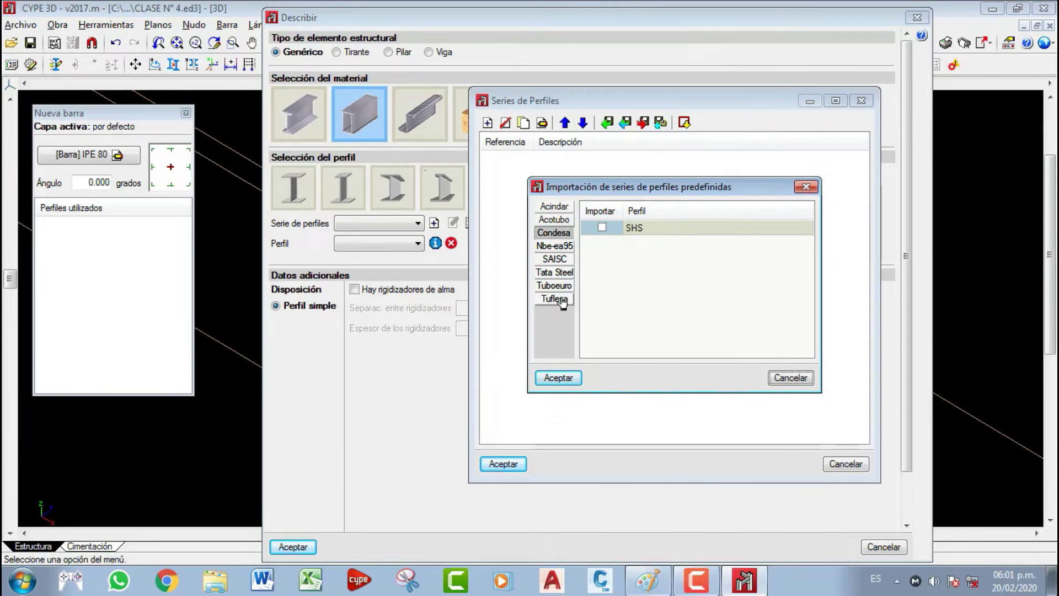
click(554, 246)
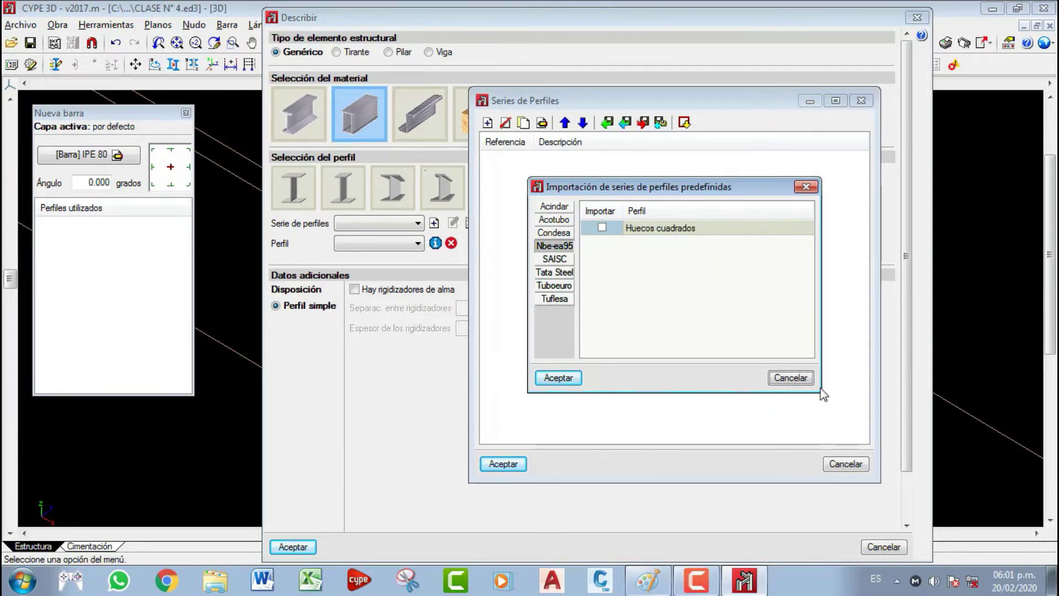
click(558, 259)
click(559, 272)
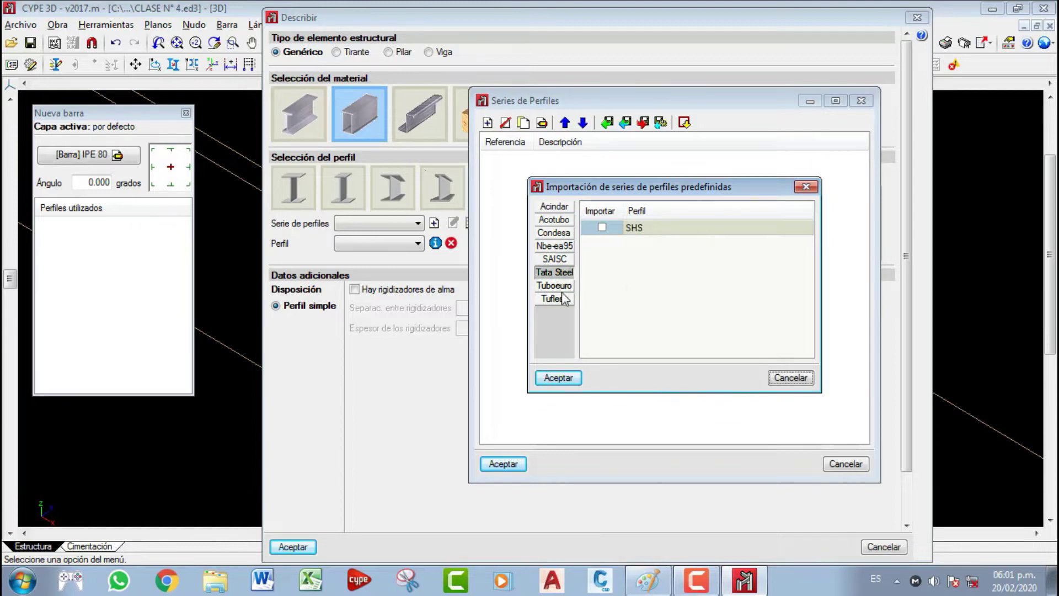
click(560, 287)
click(561, 298)
click(556, 286)
click(558, 270)
click(559, 259)
click(558, 246)
click(558, 232)
click(559, 219)
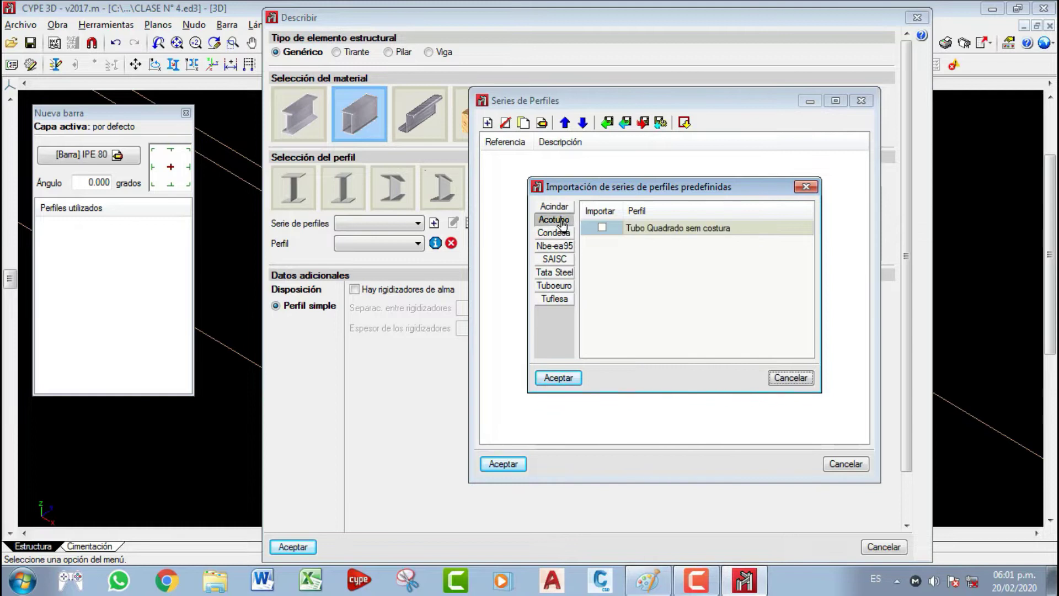
- Import the Acindar series Tubo Cuadrado Liviano and Tubo Cuadrado Pesado into the square hollow section's profile series
click(559, 207)
click(601, 226)
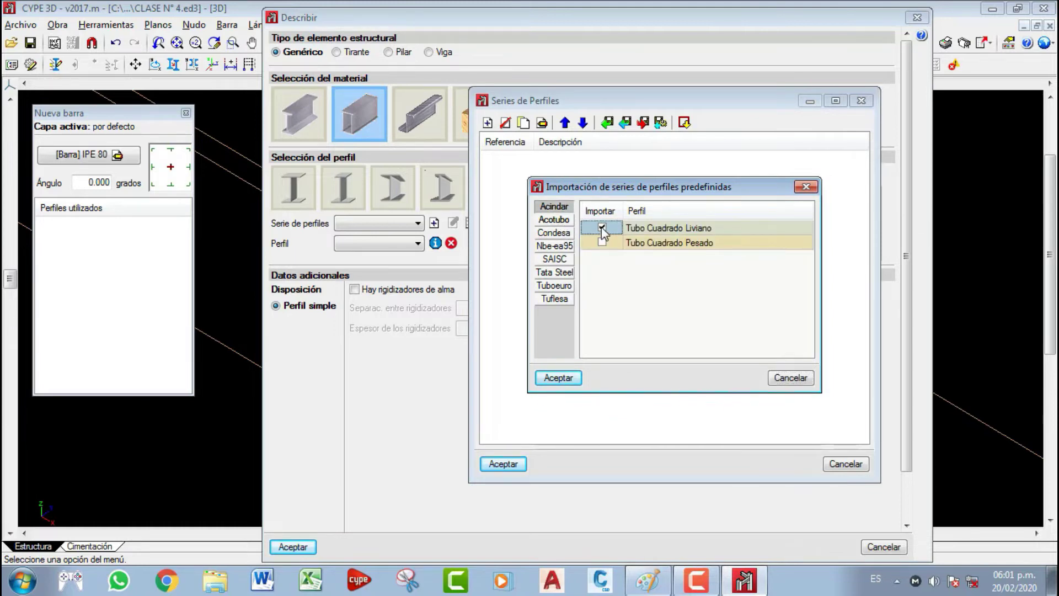
click(603, 243)
click(562, 376)
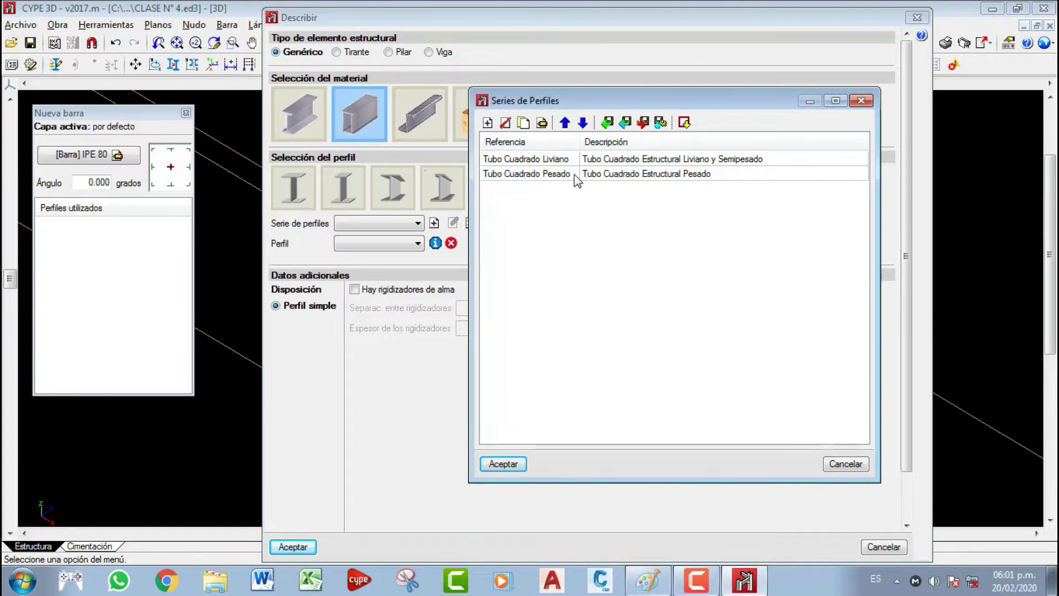
click(504, 463)
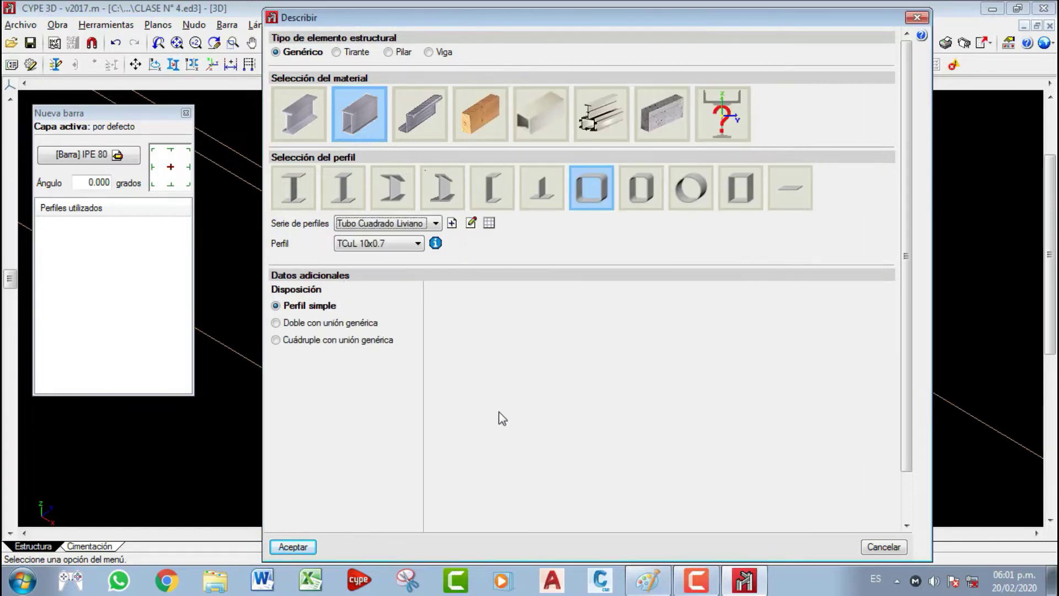
- Keep the Tubo Cuadrado Liviano series selected and examine the properties of its TCuL 10x0.7 profile
click(436, 224)
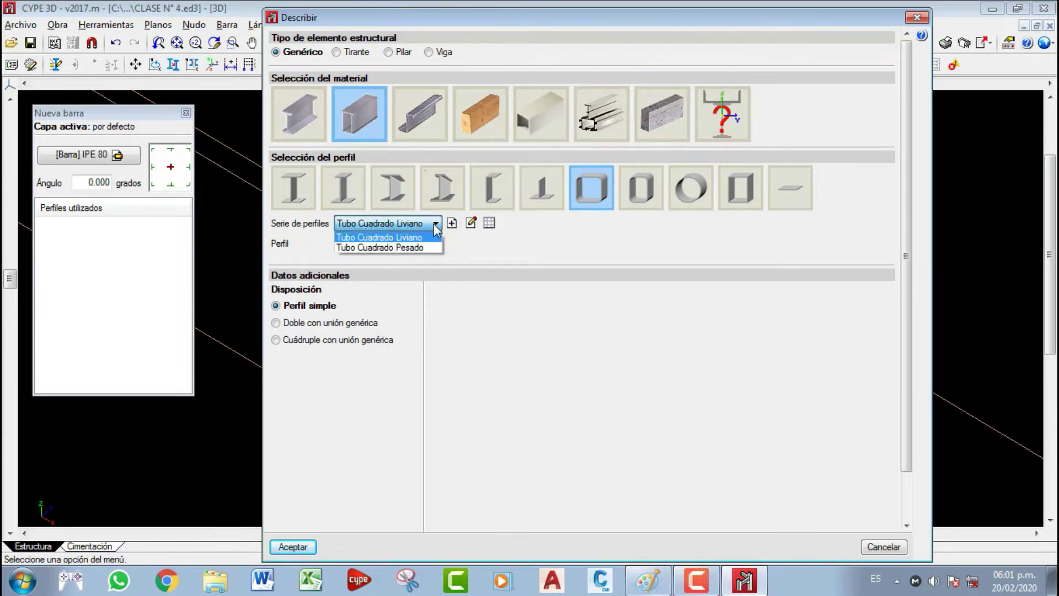
click(436, 237)
click(436, 243)
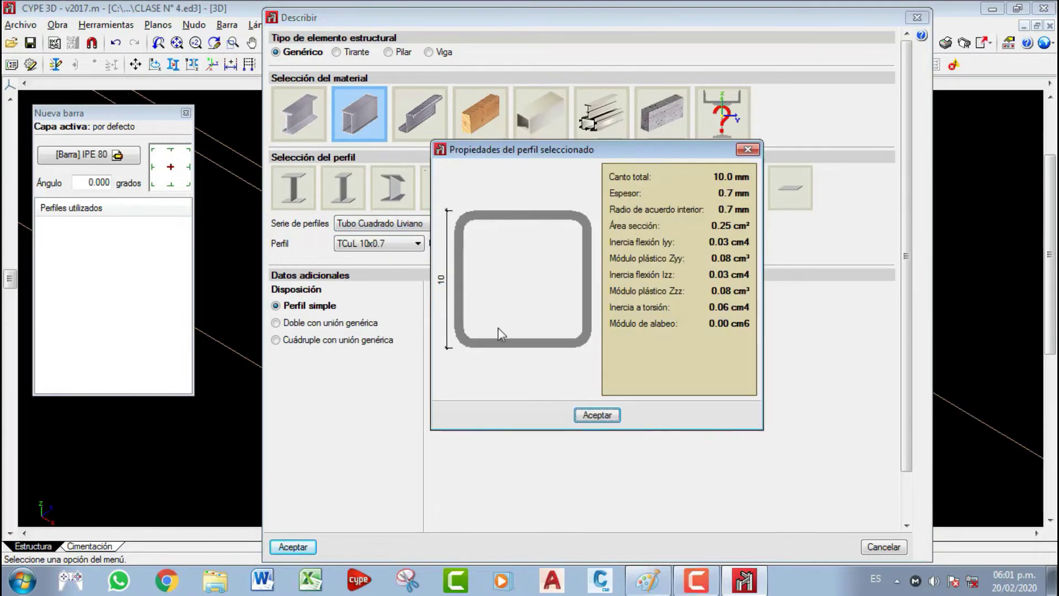
click(597, 416)
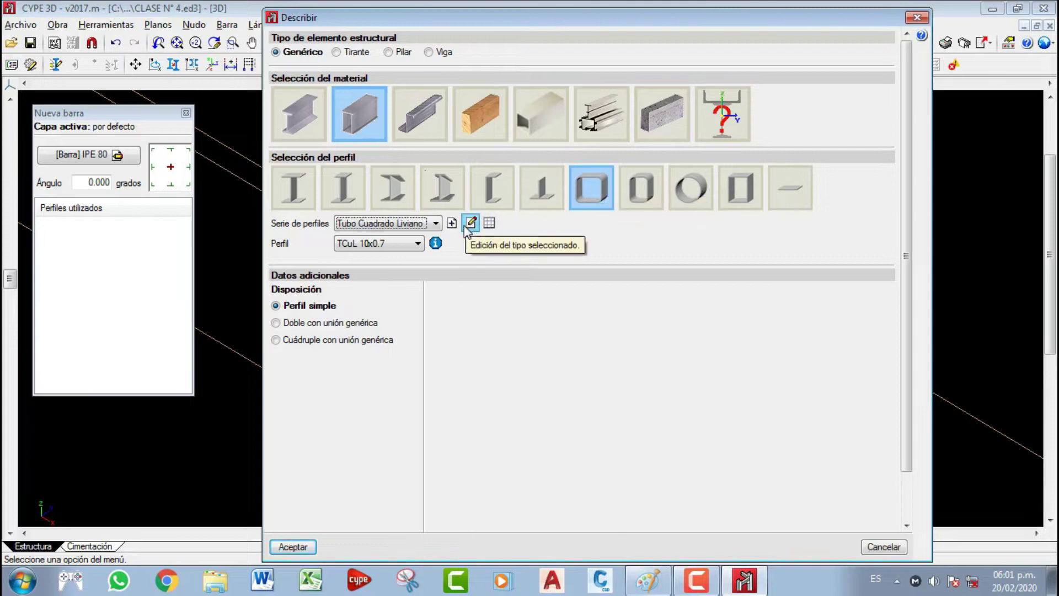
- Try to delete the Tubo Cuadrado Liviano and Tubo Cuadrado Pesado series, then recheck the series list
click(489, 223)
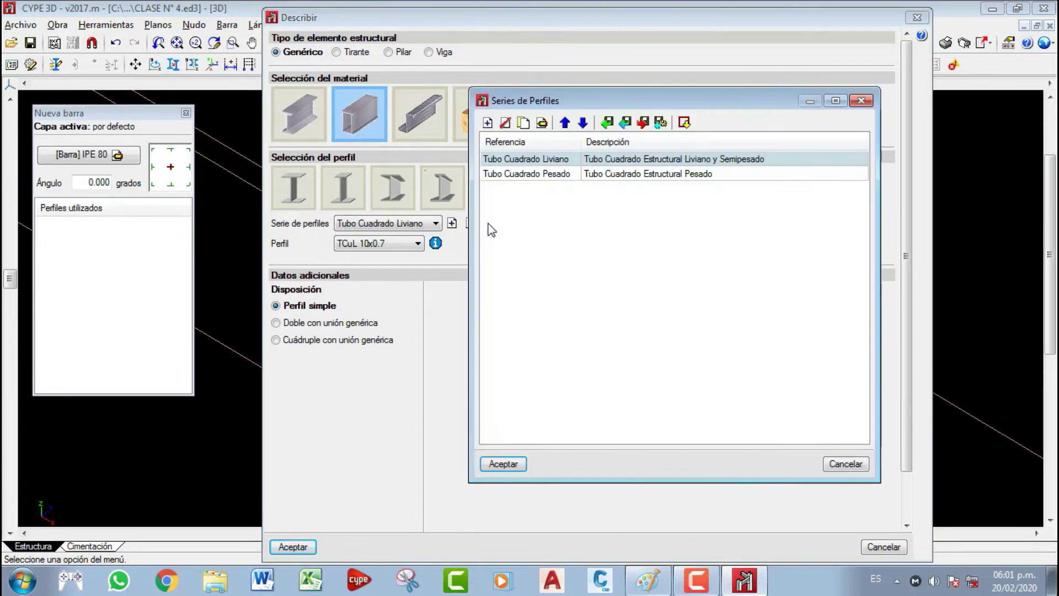
click(505, 122)
click(570, 325)
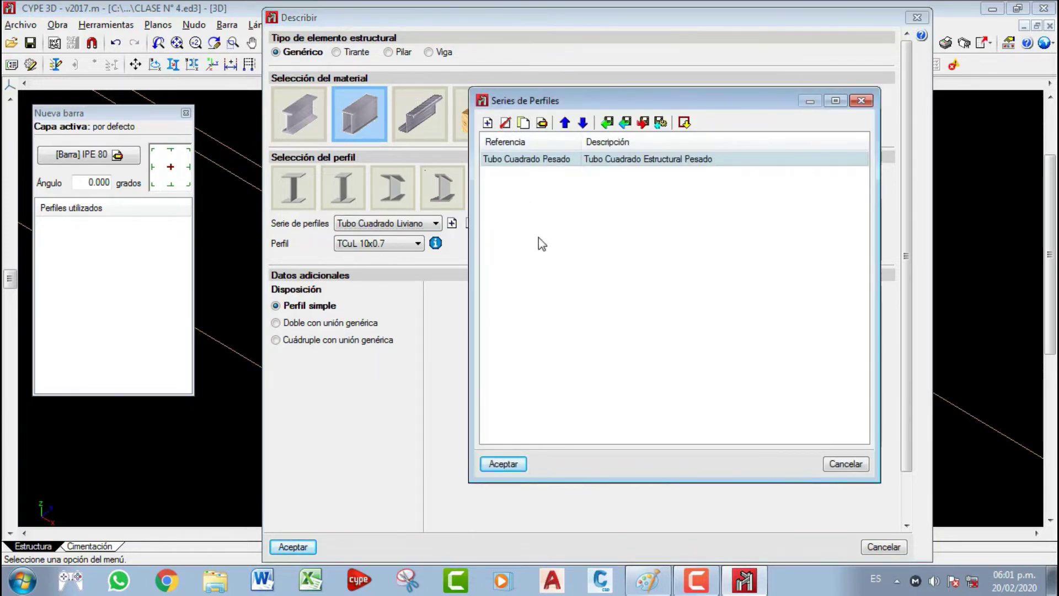
click(505, 123)
click(580, 330)
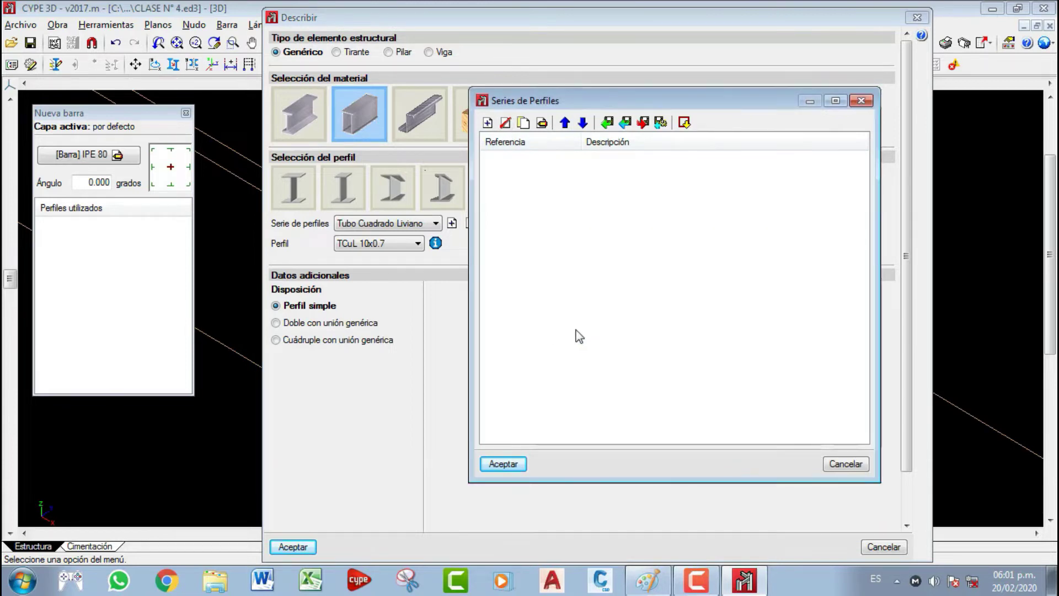
click(518, 463)
click(661, 327)
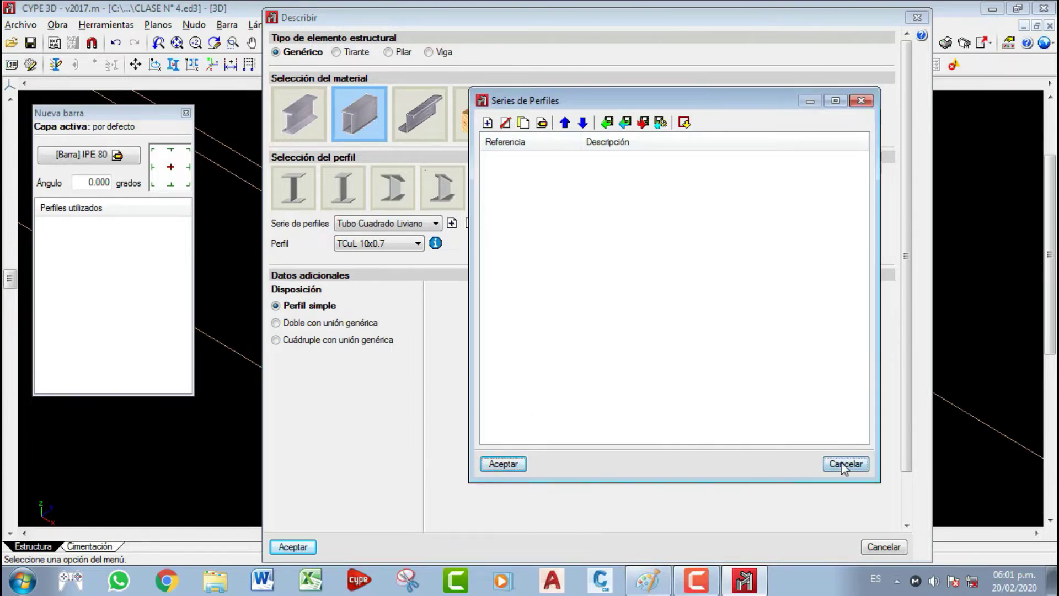
click(836, 463)
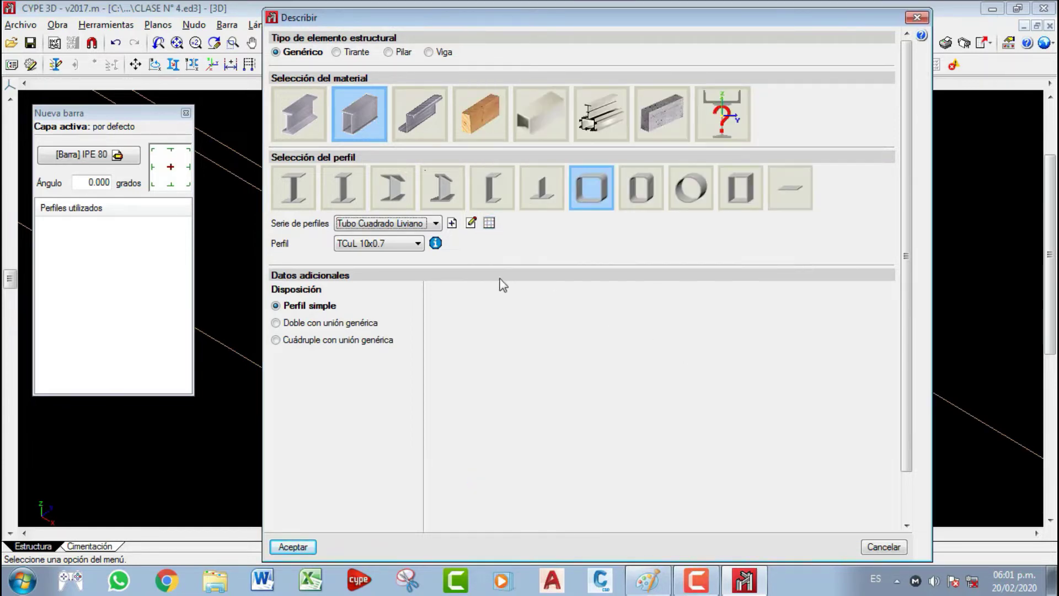
click(489, 223)
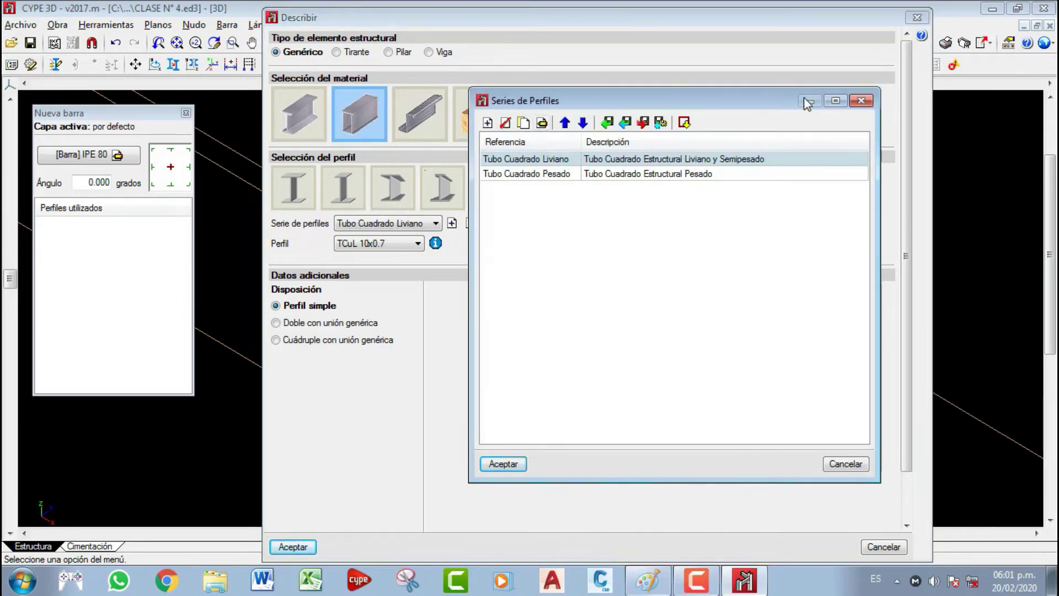
click(861, 100)
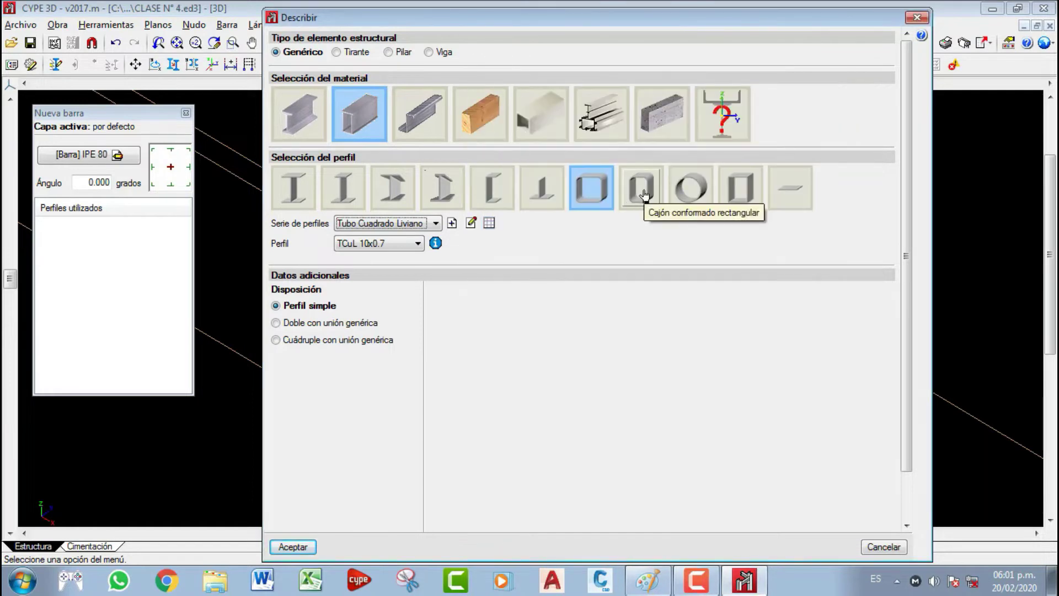
- Select the rectangular hollow section and start a new profile series named SERIE 1 with the description PERFILES TUBULARES
click(643, 191)
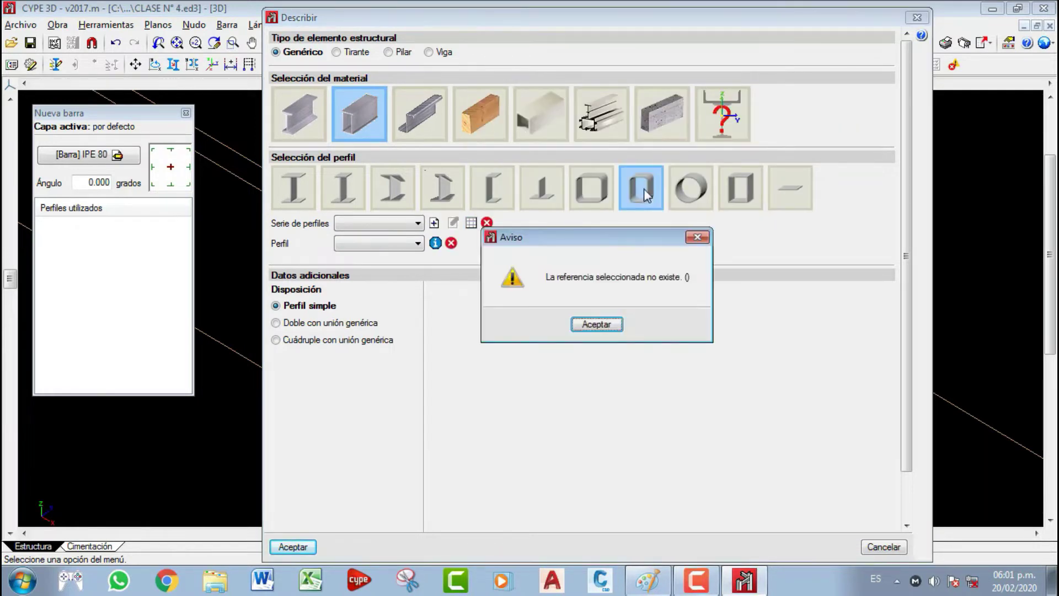
click(597, 325)
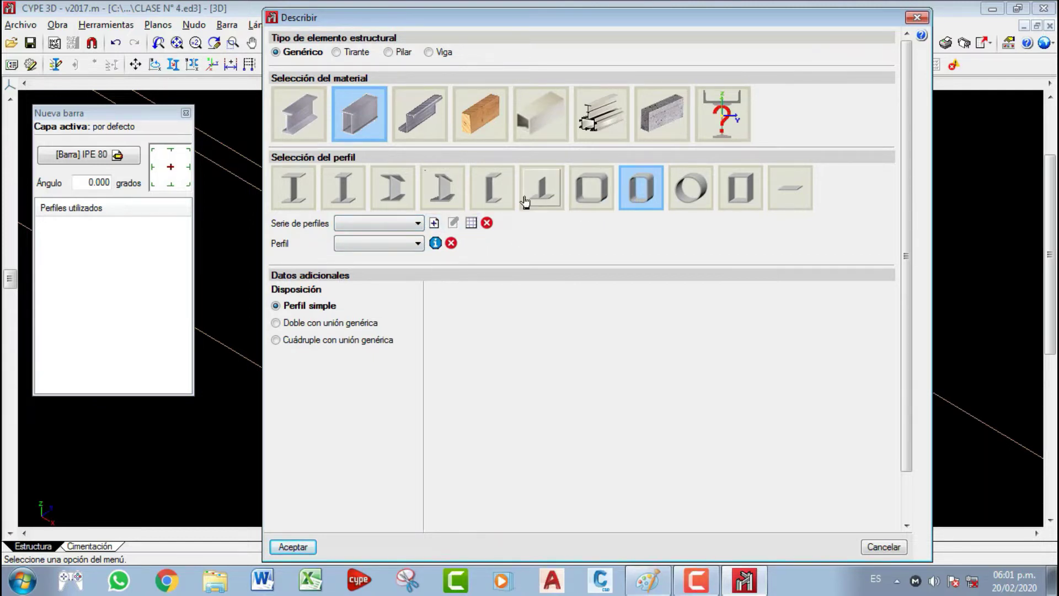
click(435, 224)
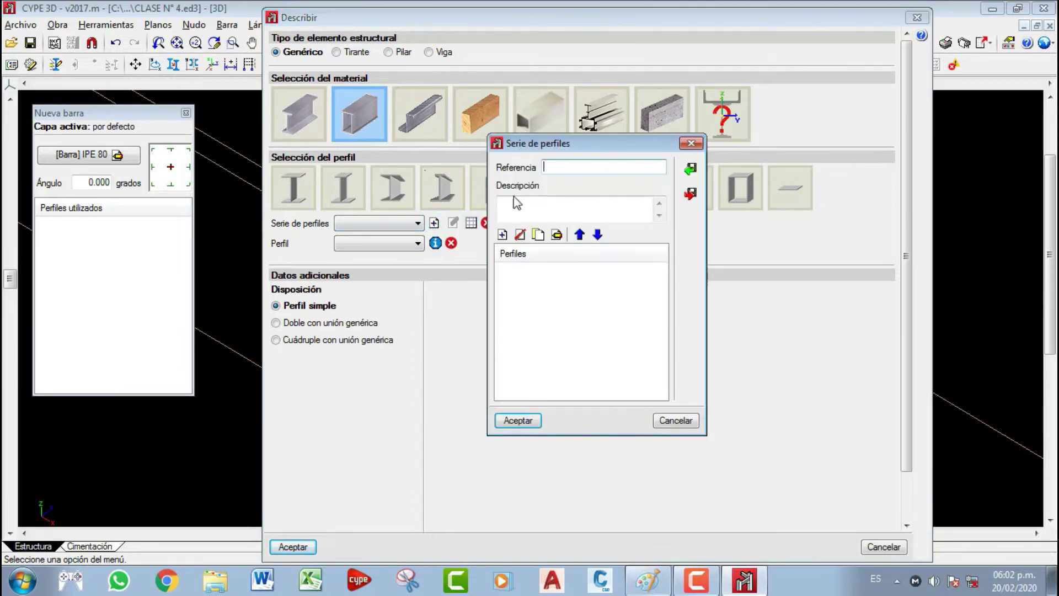
text(SERIE 1)
click(540, 202)
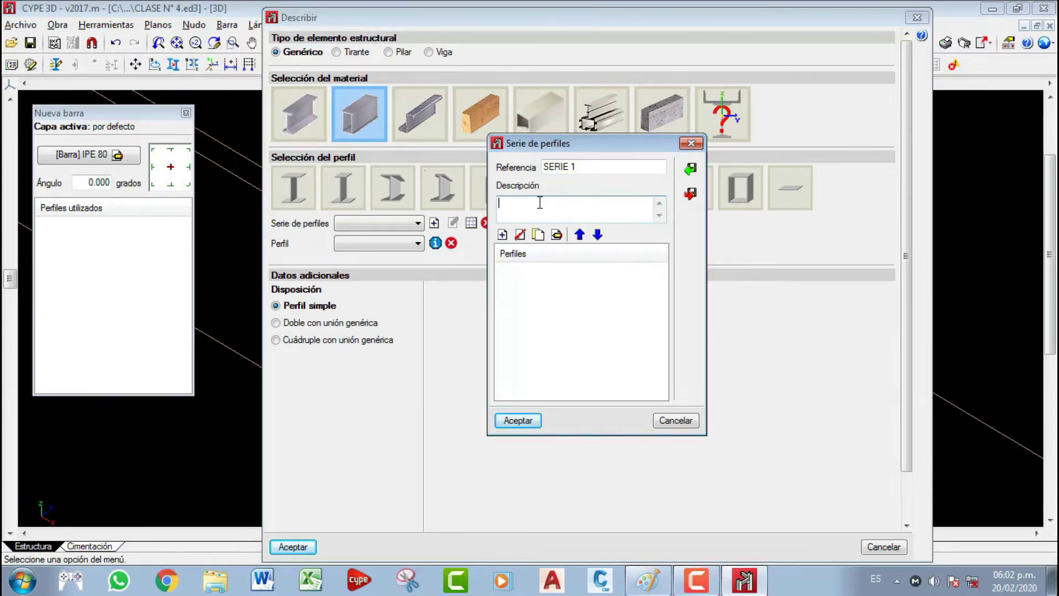
text(ACE)
key(BackSpace)
key(BackSpace)
key(BackSpace)
key(BackSpace)
text(PERFILES TUBULARES)
- Add a profile TR 30 x 50 x 3 to the series, 30 mm vertical, 50 mm horizontal, 3 mm thick, with a 1 mm inner radius
click(502, 235)
drag(532, 157, 558, 193)
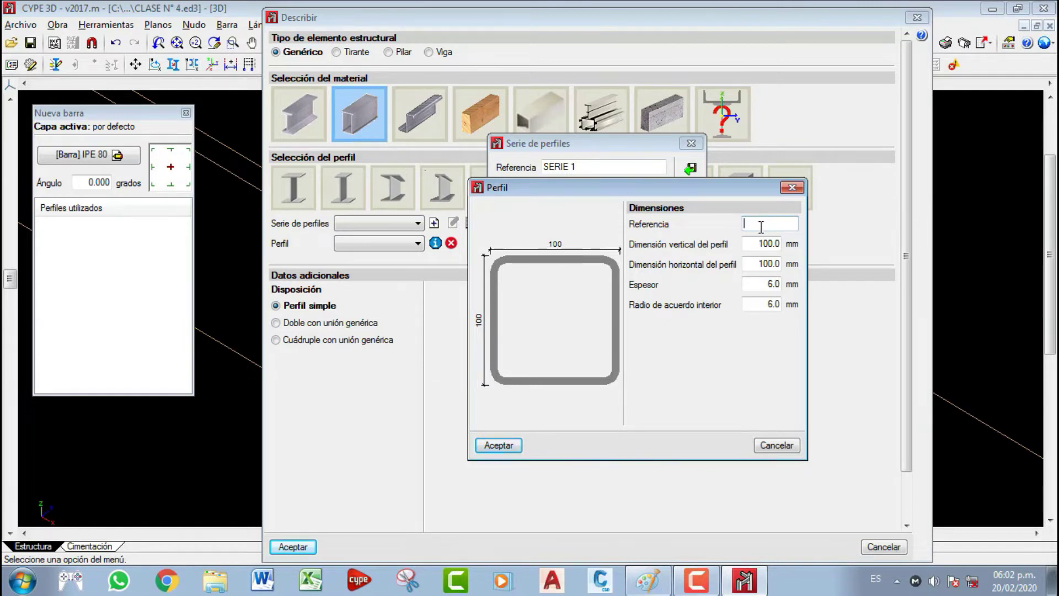
text(TR)
text(30 x 50 x 3)
key(Tab)
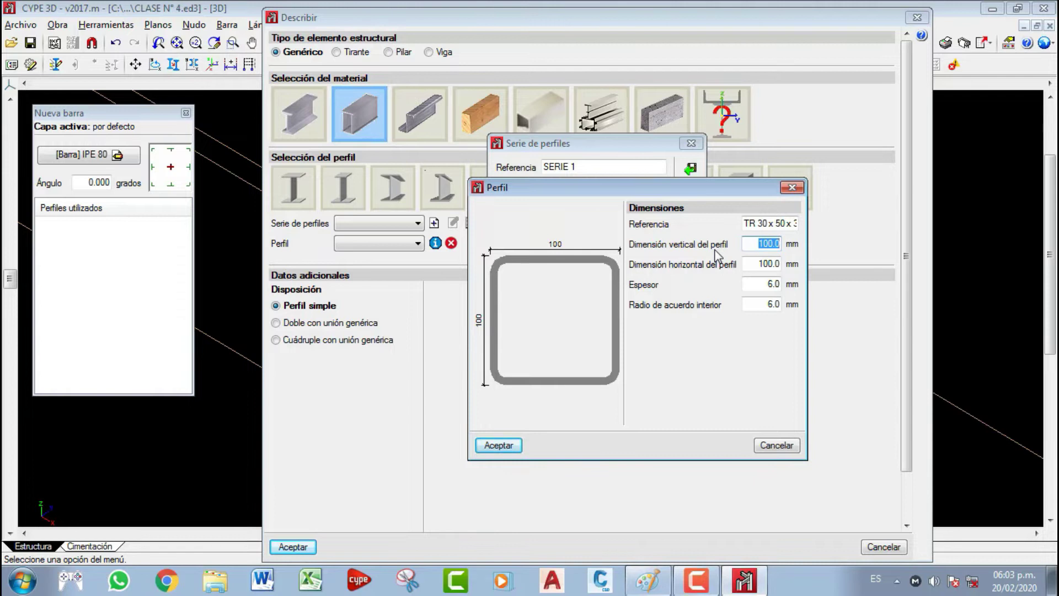
text(30)
key(Tab)
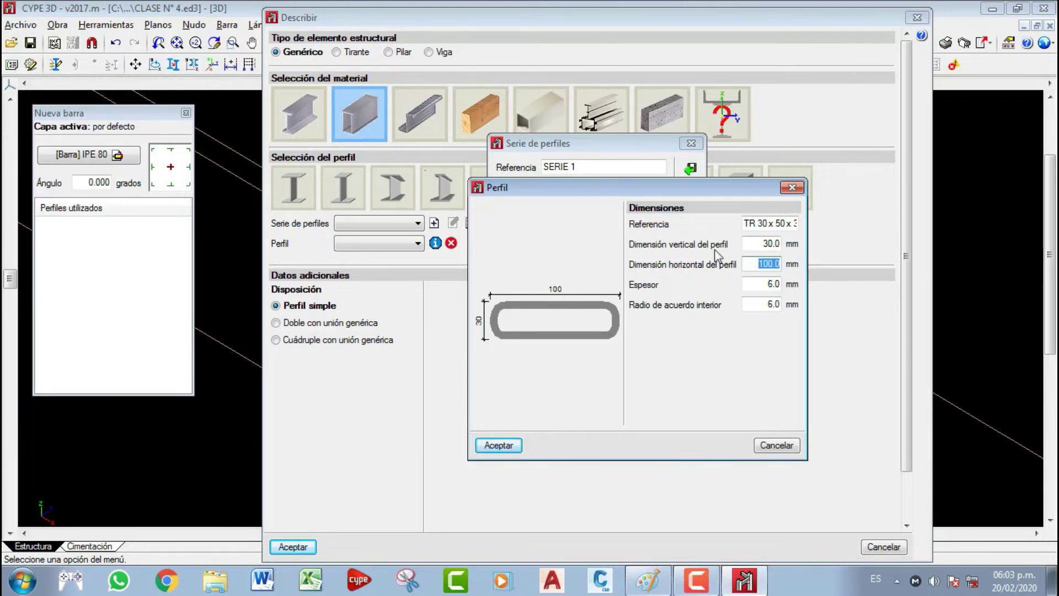
text(50)
key(Tab)
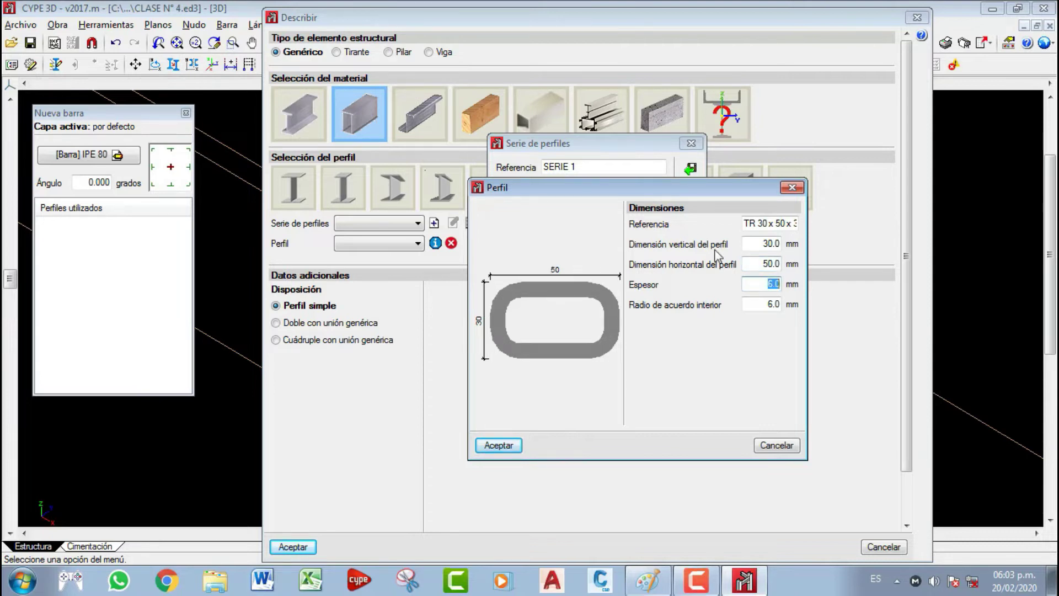
text(3)
key(Tab)
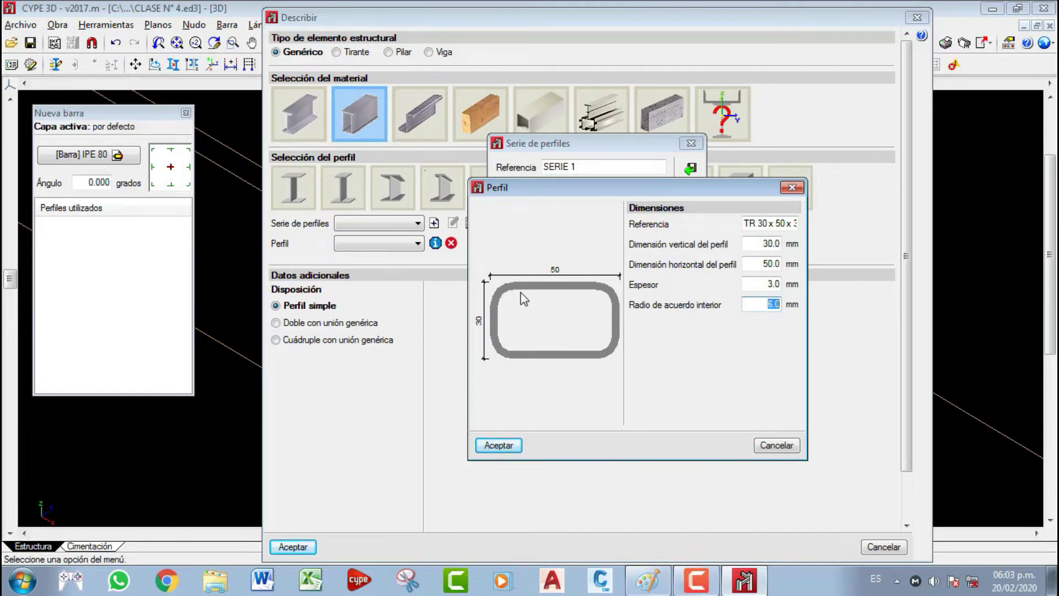
text(1)
key(Tab)
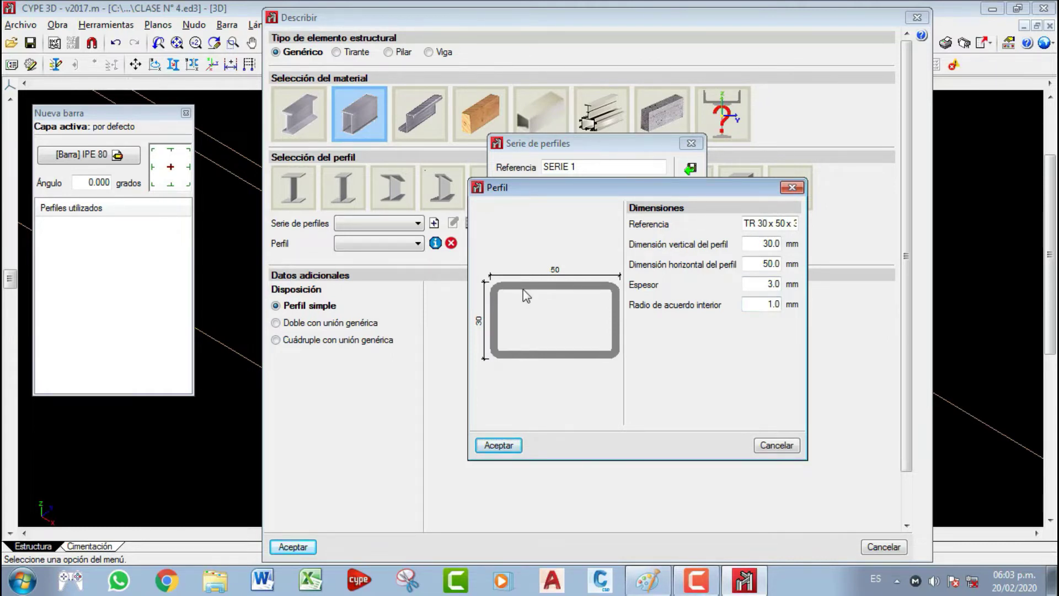
- Change the profile's reference to TR 50 x 30 x 3, set it 50 mm vertical and 30 mm horizontal, and save the profile and series
drag(780, 224, 789, 220)
key(Left)
key(BackSpace)
text(3)
key(Left)
key(Left)
key(Left)
key(Left)
key(Left)
key(BackSpace)
text(5)
click(764, 249)
text(50)
key(Tab)
text(30)
click(744, 286)
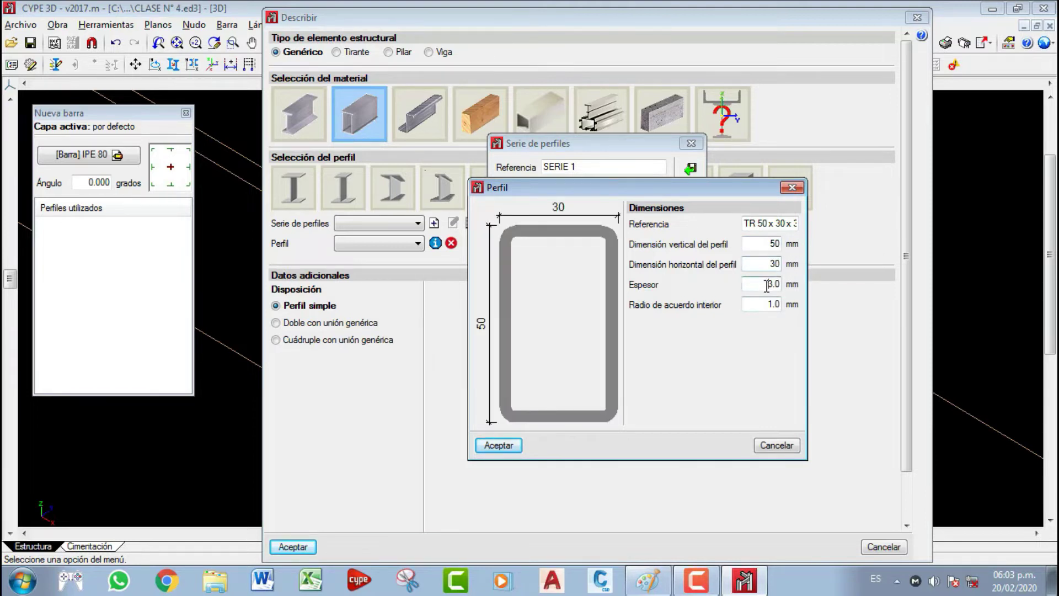
click(499, 446)
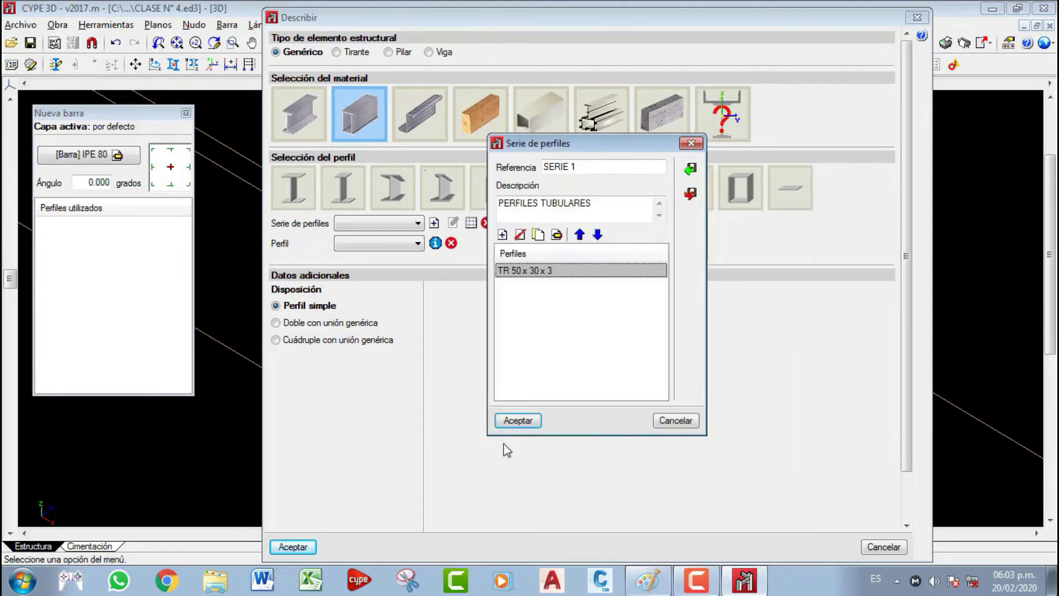
click(519, 421)
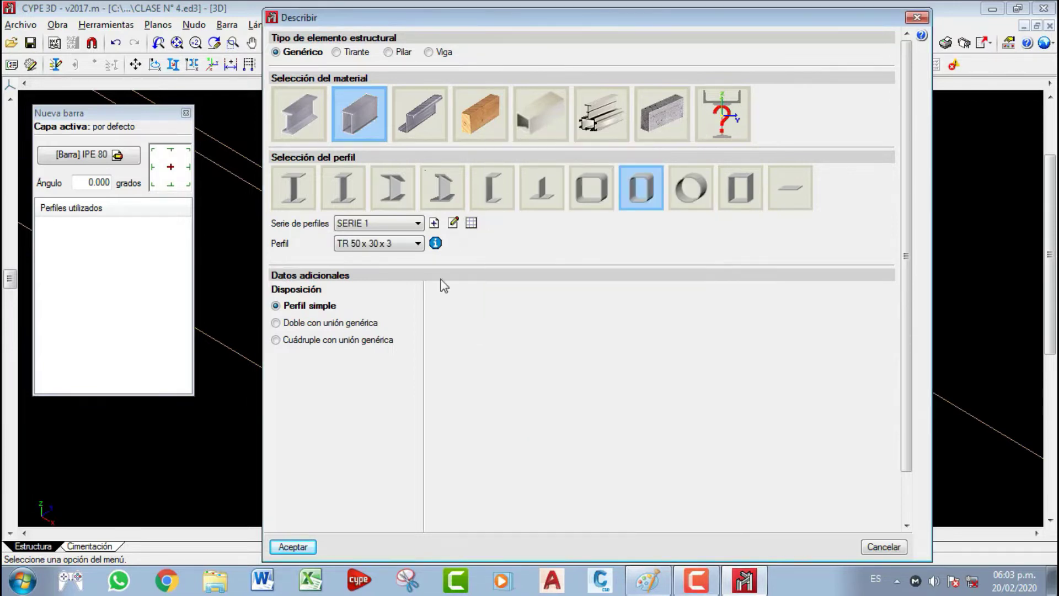
- Check the series and profile lists of the rectangular hollow section for the newly created entries
click(402, 223)
click(406, 234)
click(412, 243)
click(411, 243)
- Switch to the fourth I-section type and open its list of profile series
click(447, 194)
click(607, 323)
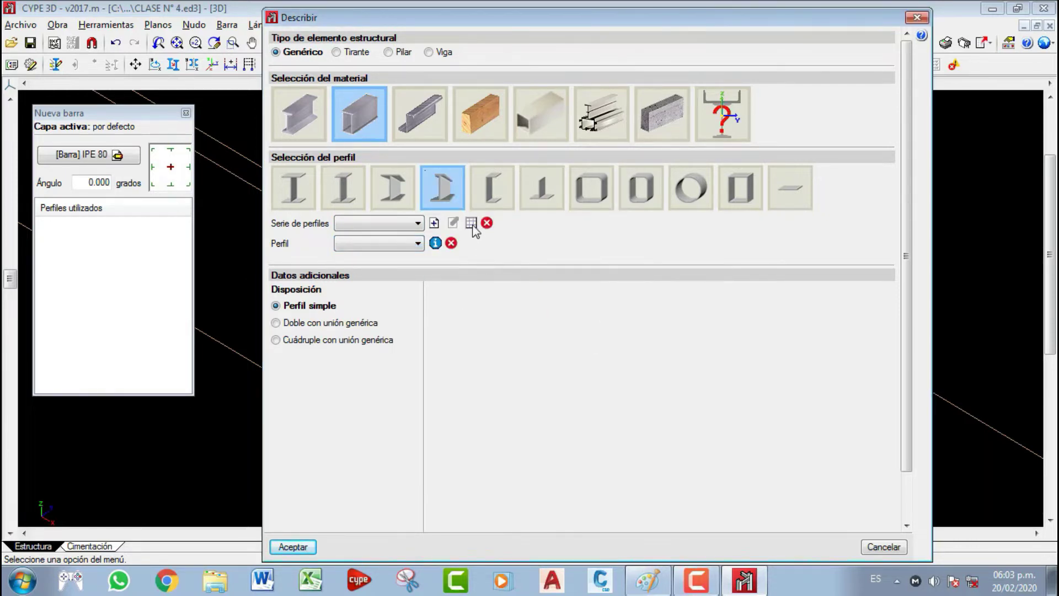
click(471, 224)
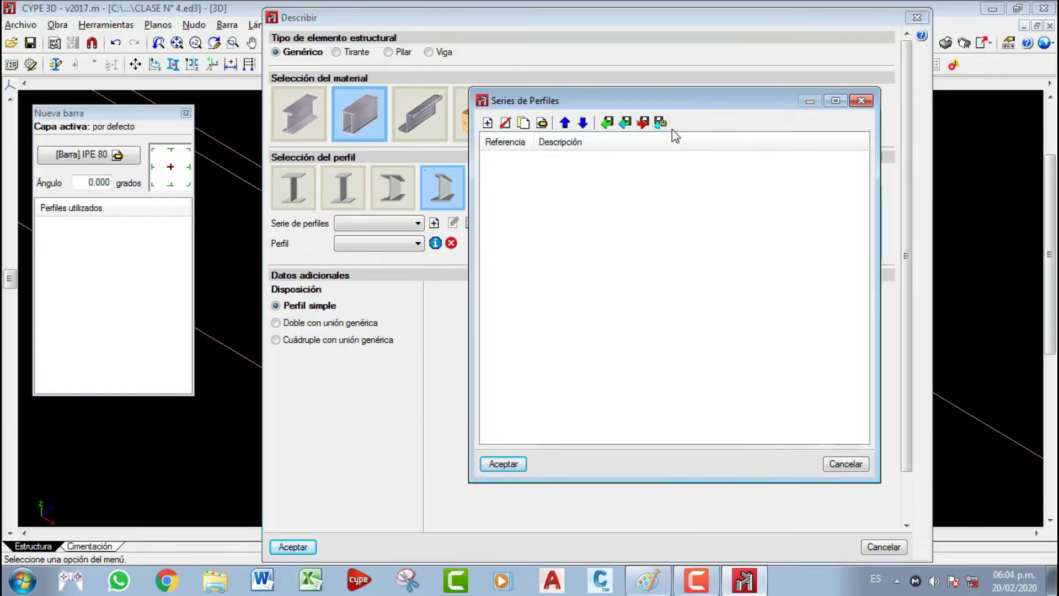
- Leave the empty series list and create a profile series for the variable-depth I-section with reference SERIE 2 and description PRUEBA
click(861, 100)
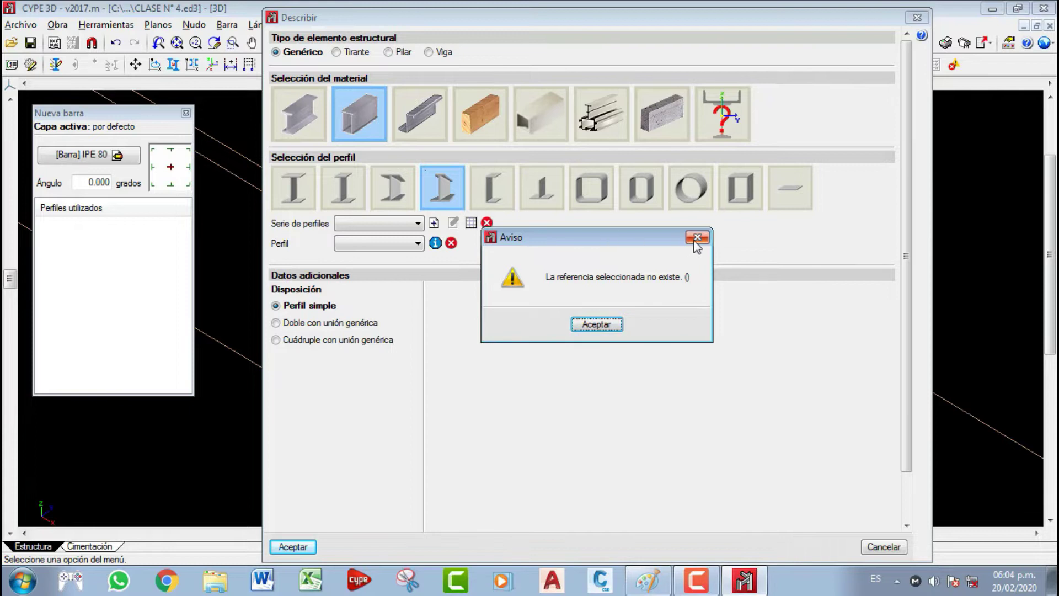
click(695, 242)
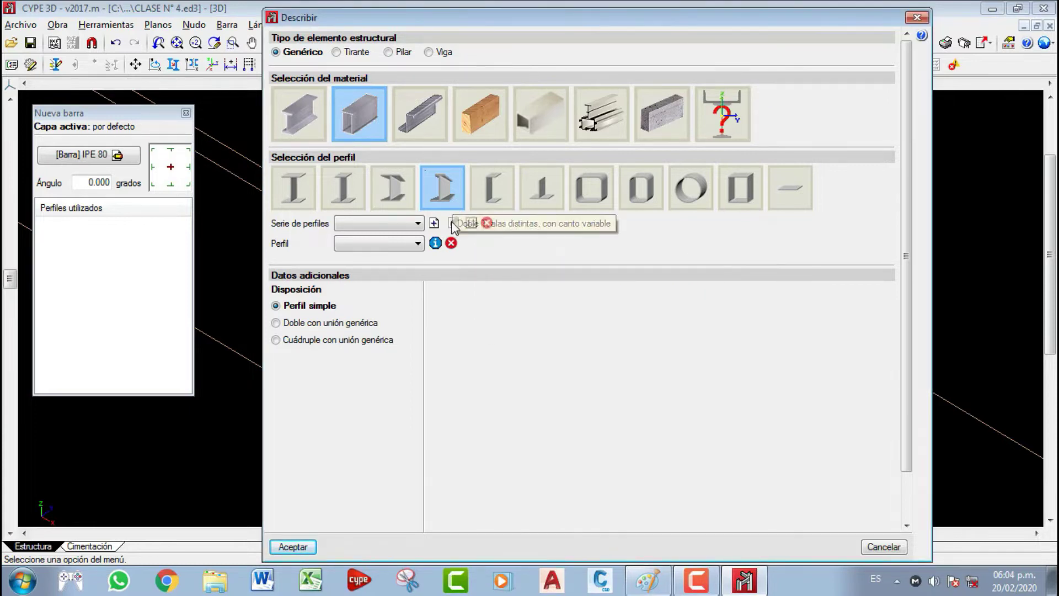
click(435, 223)
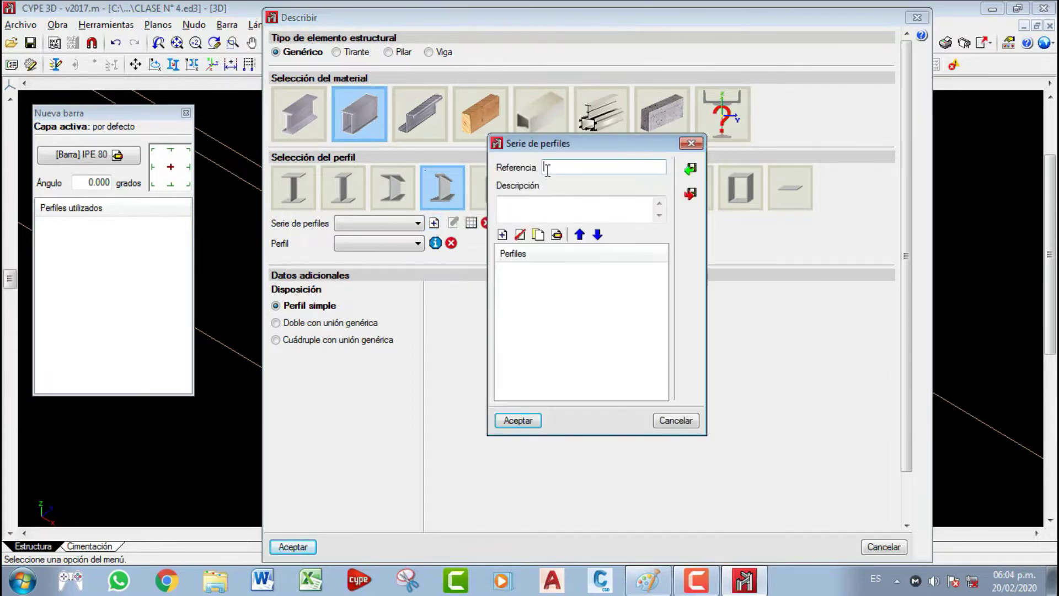
text(serie 2)
drag(563, 167, 541, 167)
text(SERIE 2)
click(511, 206)
text(PRUEBA)
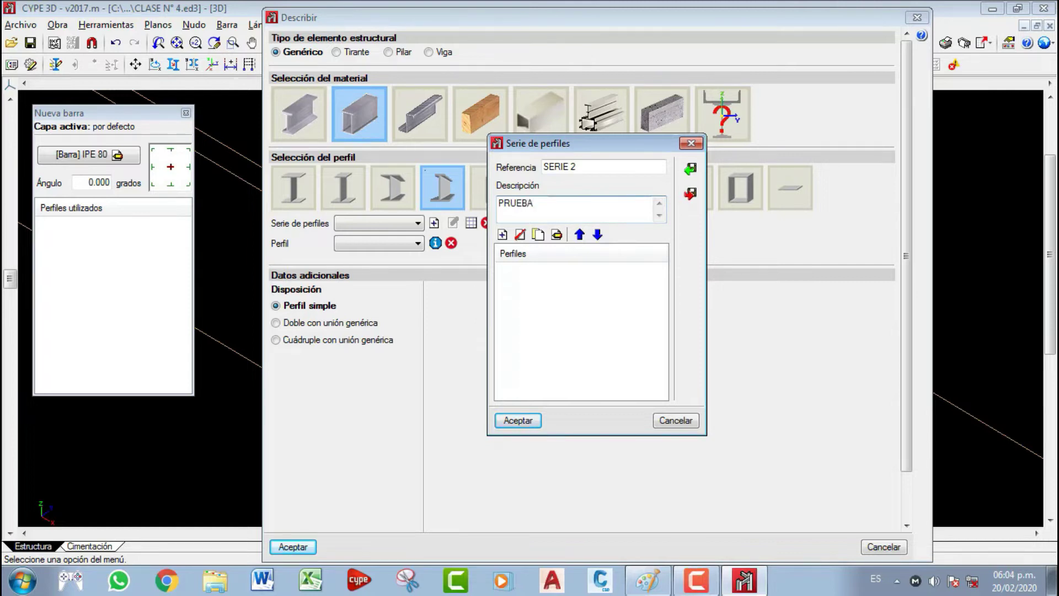
- Add a profile R1 with the default flange and web dimensions to the series, save both, and check the profile's properties
click(502, 235)
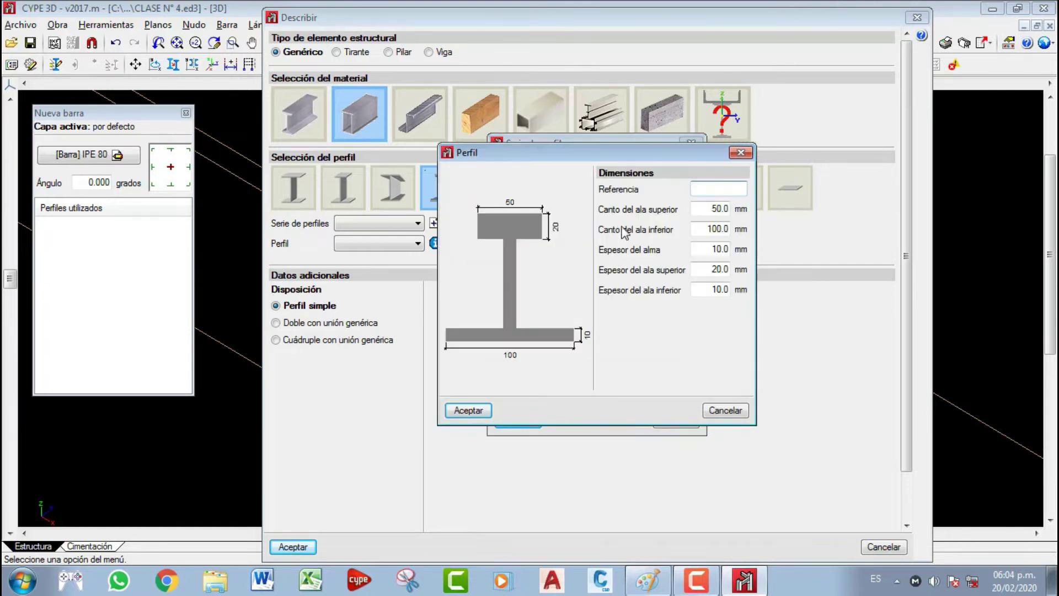
click(701, 189)
text(R1)
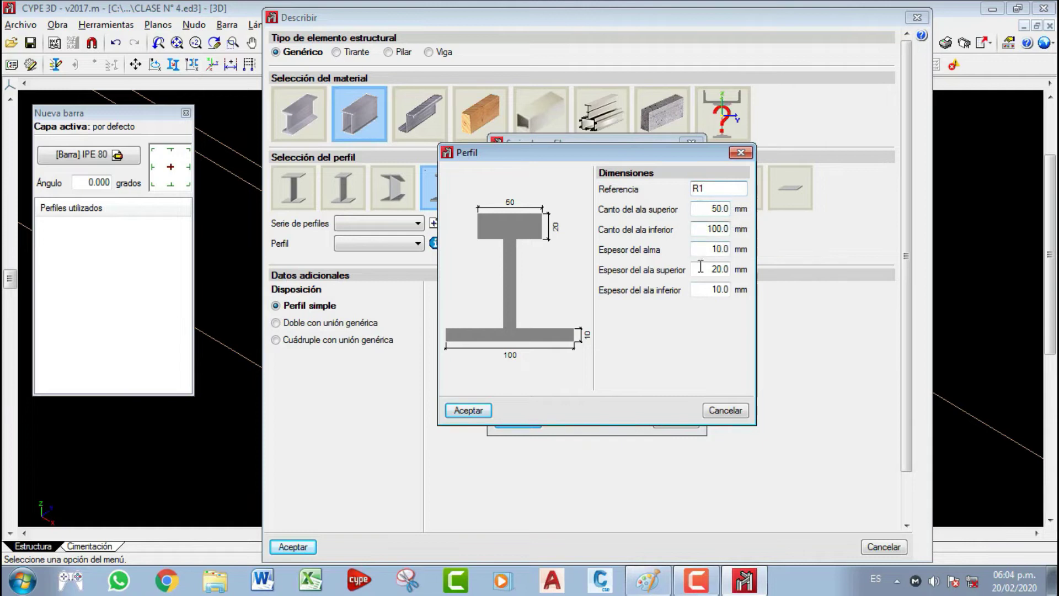
key(Tab)
key(Tab)
key(Tab)
key(Tab)
key(Tab)
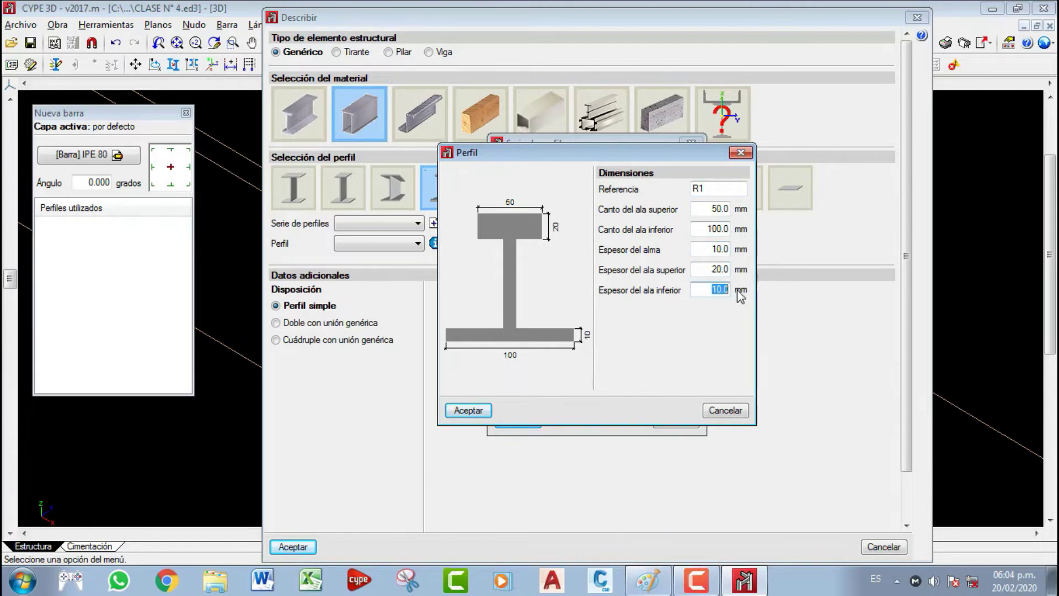
click(468, 410)
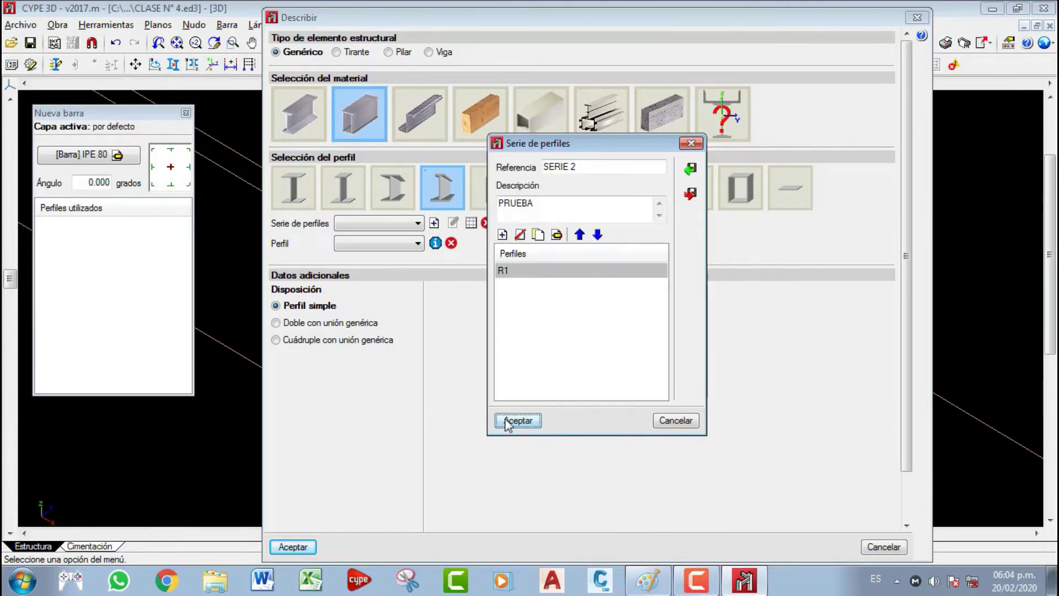
click(518, 421)
click(435, 243)
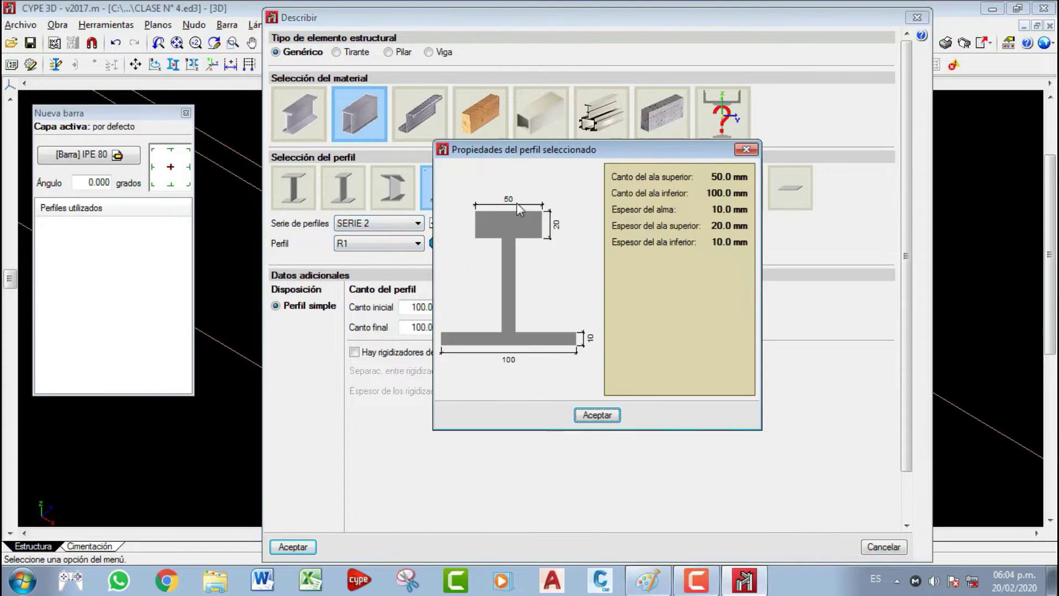
click(598, 414)
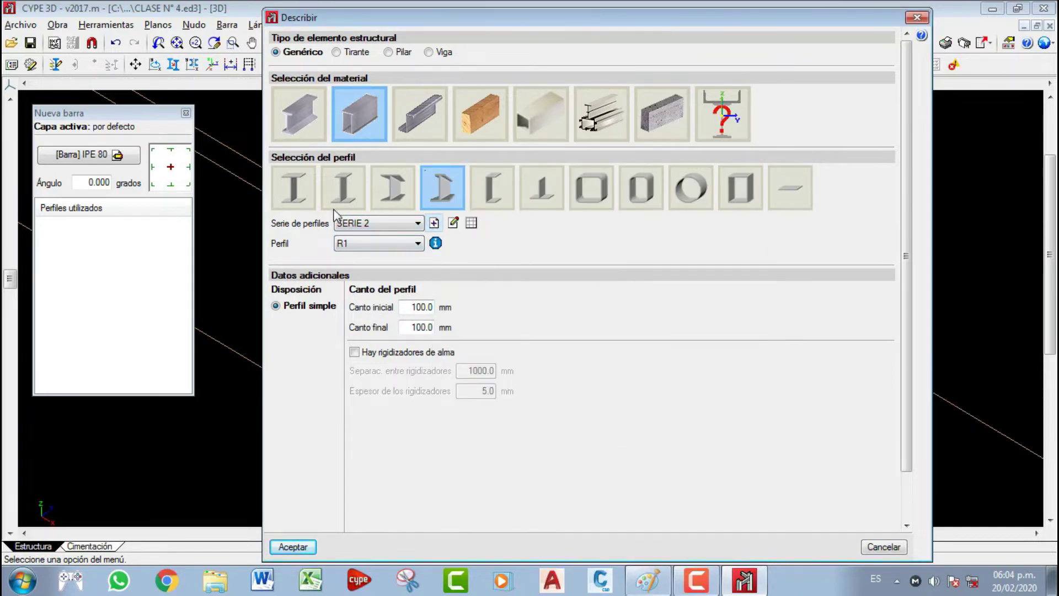
- Look at the cold-formed steel profile types, then examine the available series for the rolled steel I-section
click(434, 120)
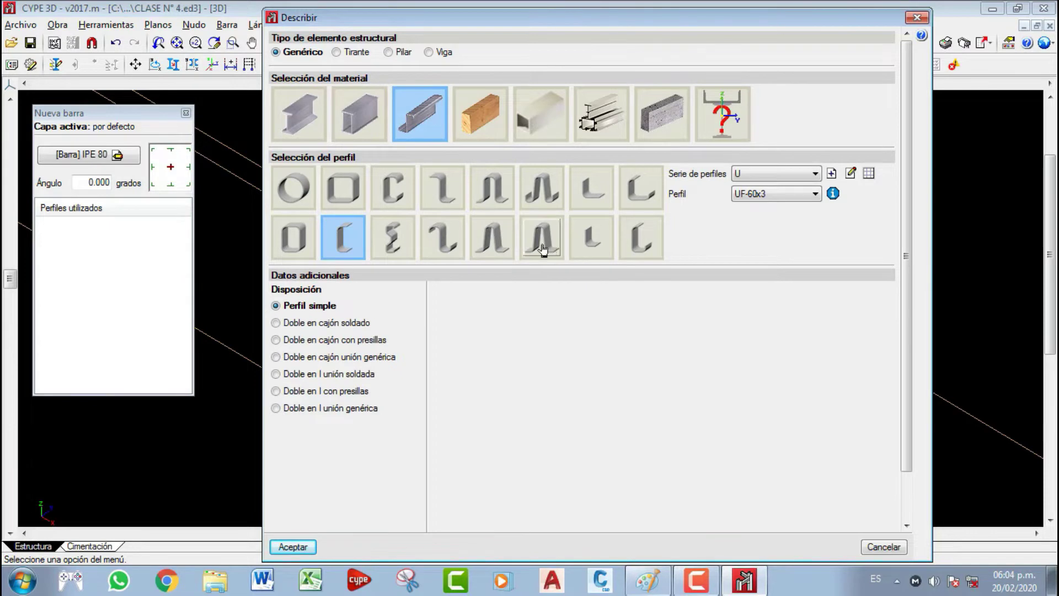
click(313, 123)
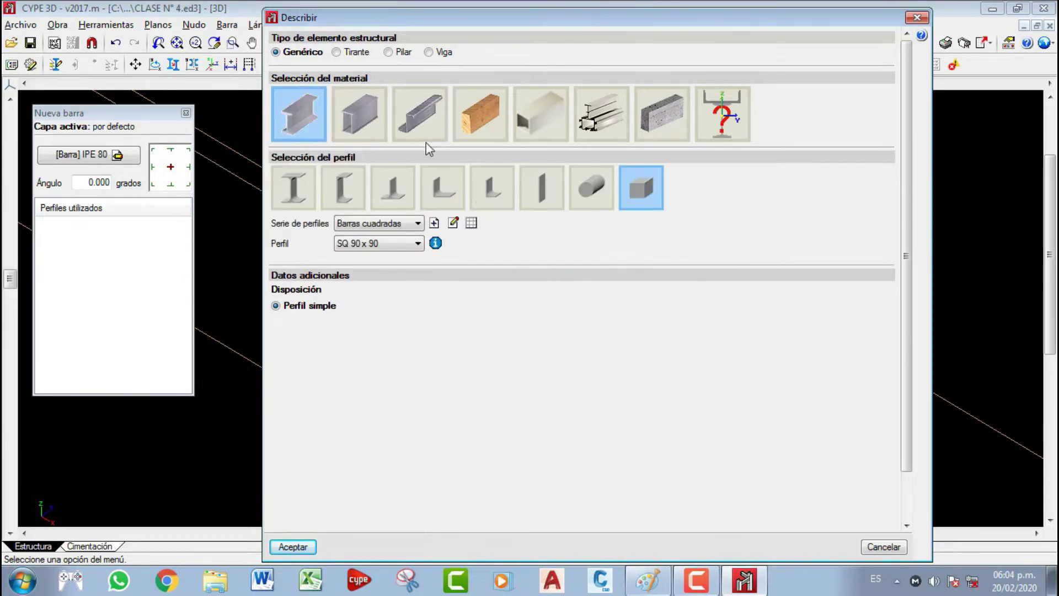
click(303, 189)
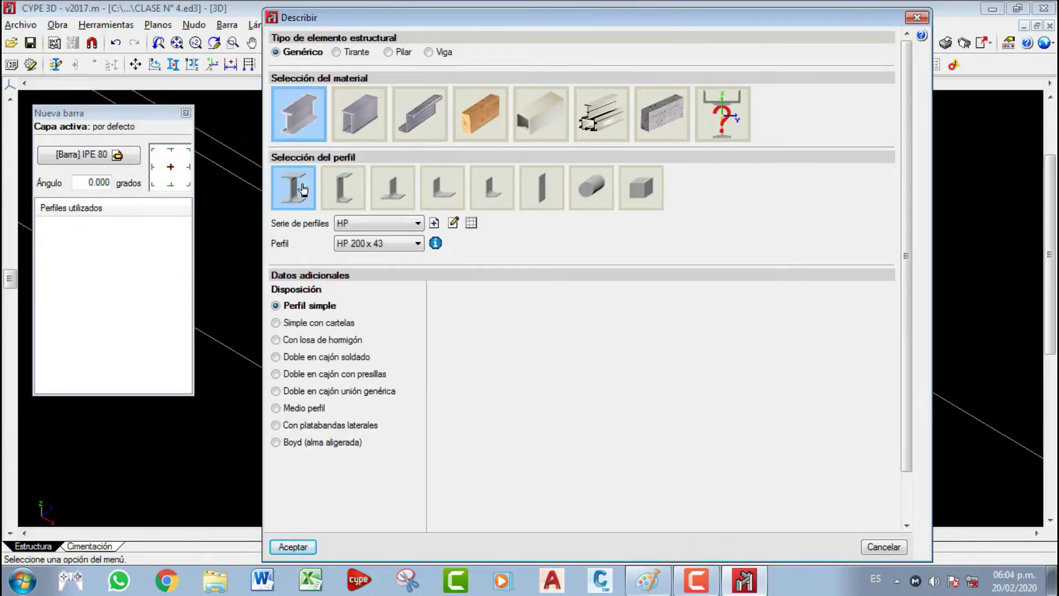
click(385, 229)
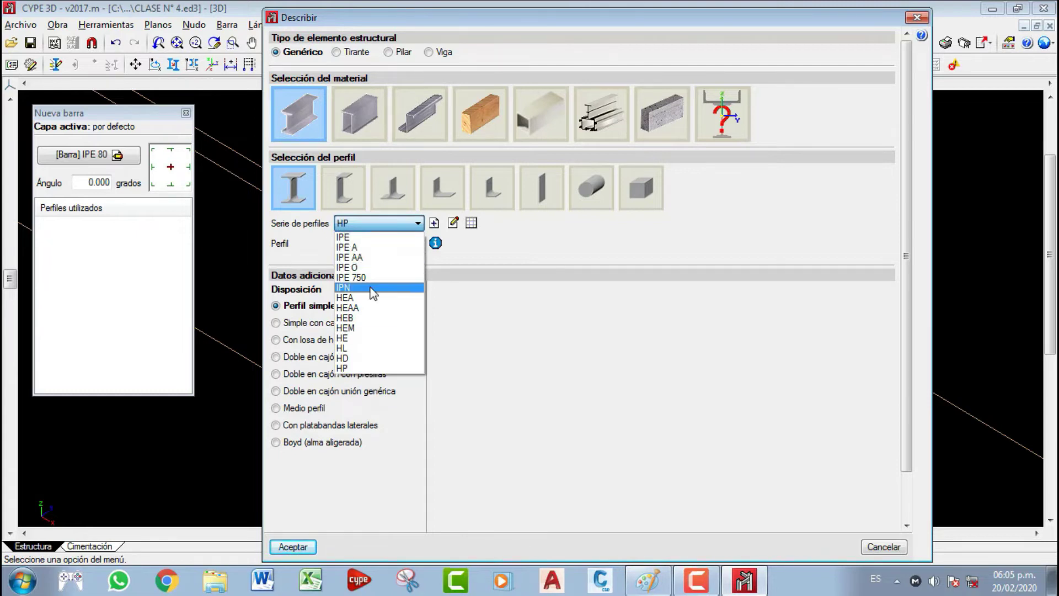
click(417, 224)
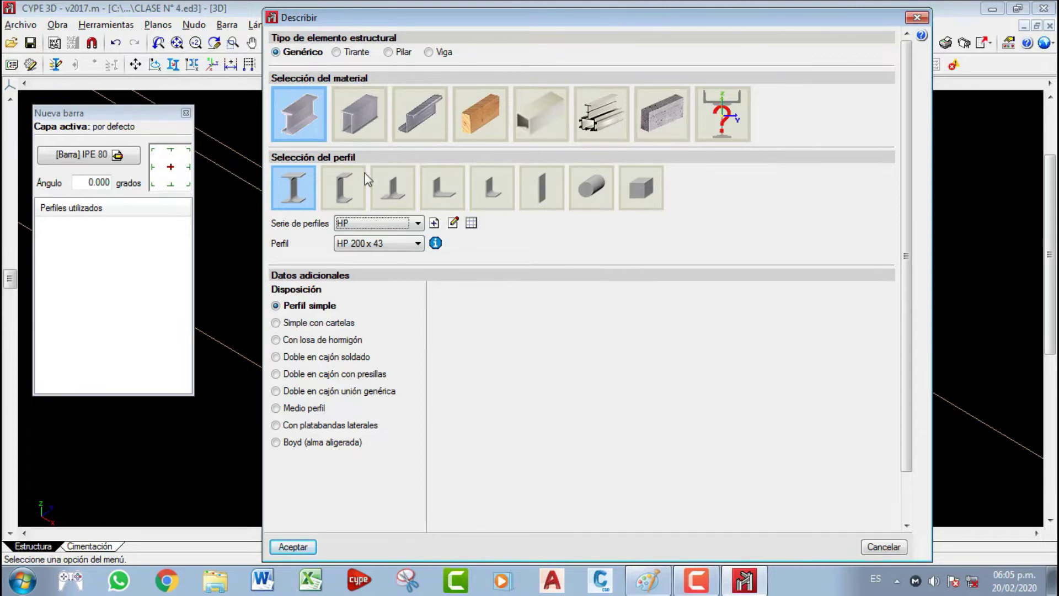
- Set the structural element type to Tirante and bring its tie calculation notes into view
click(348, 52)
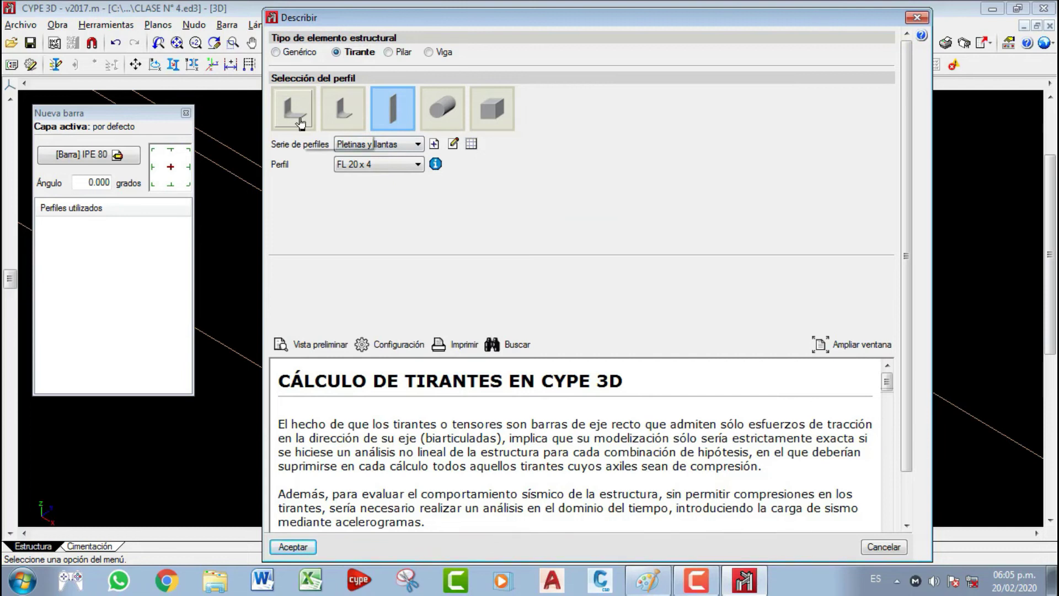
scroll(521, 351, down, 2)
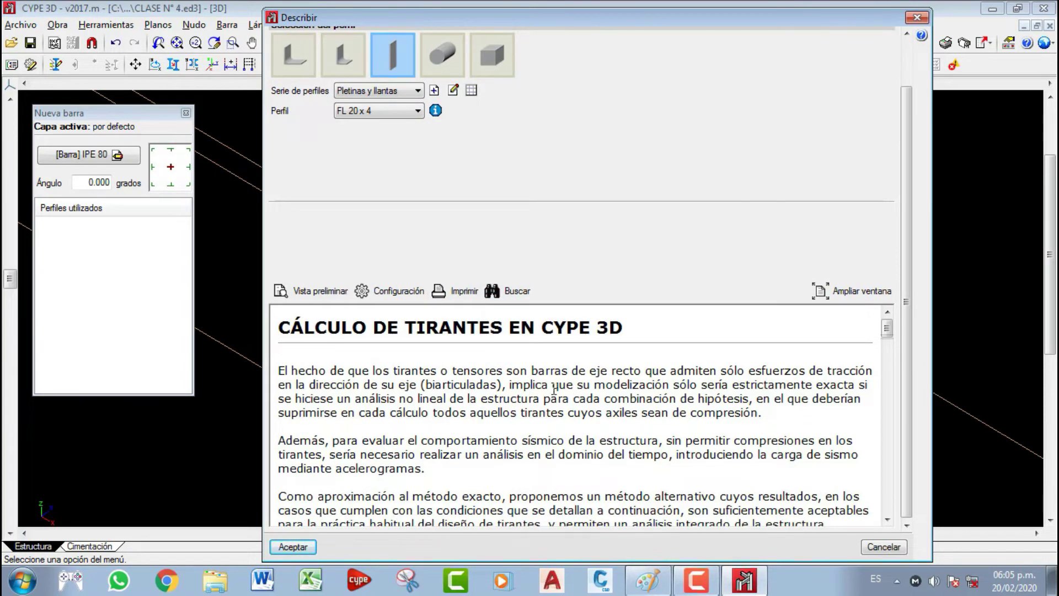
mouse_move(885, 329)
mouse_down()
mouse_move(873, 450)
mouse_move(882, 505)
mouse_move(887, 329)
mouse_up()
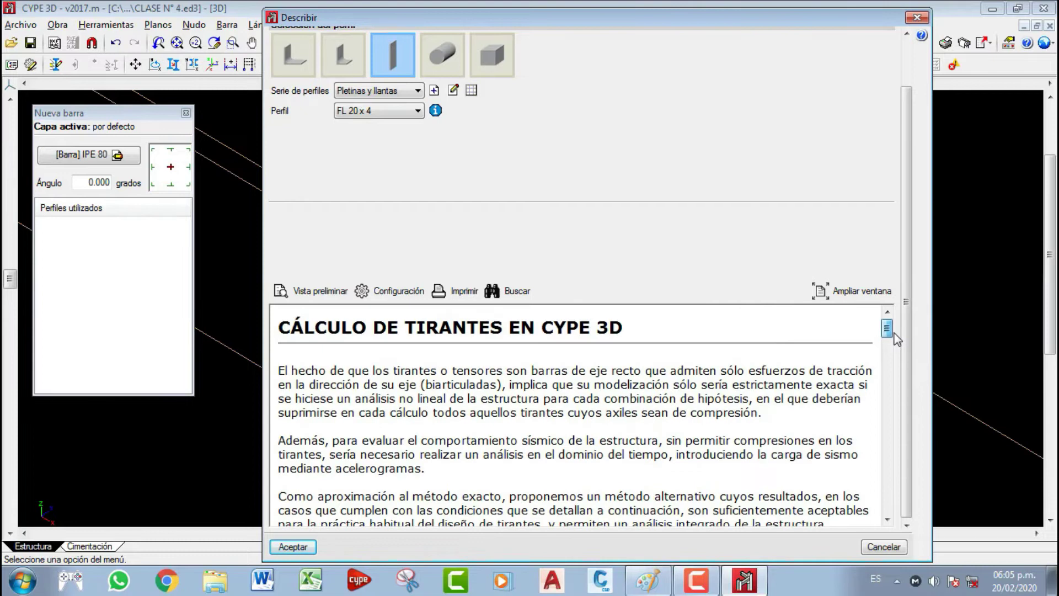
scroll(547, 374, down, 2)
scroll(607, 353, up, 2)
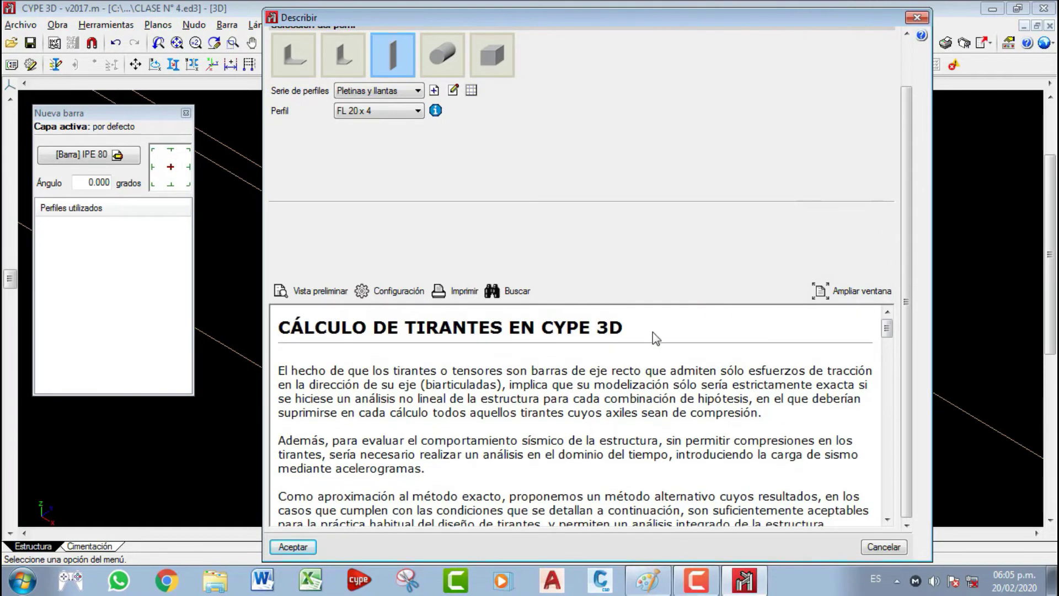
- Enlarge the tie calculation document, review its limitations, method and force diagrams, and close it
click(852, 291)
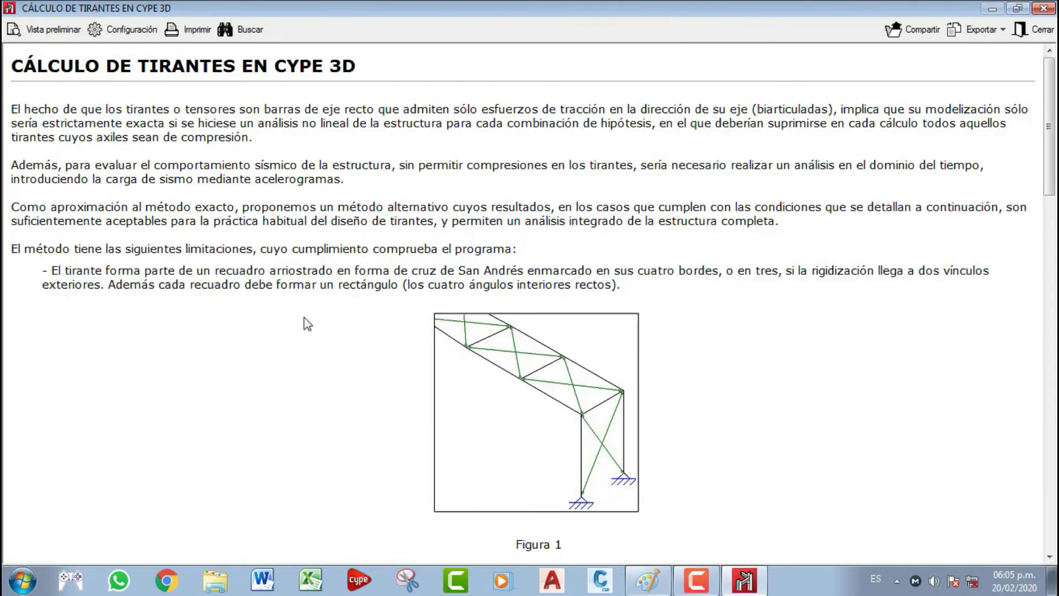
scroll(307, 323, down, 10)
scroll(370, 353, up, 3)
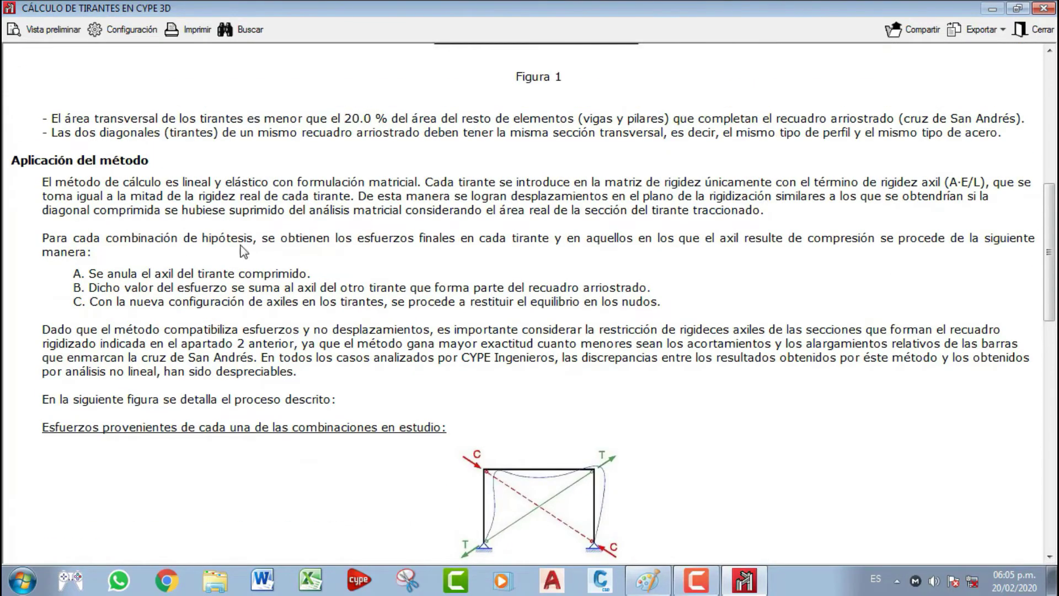
scroll(320, 317, down, 5)
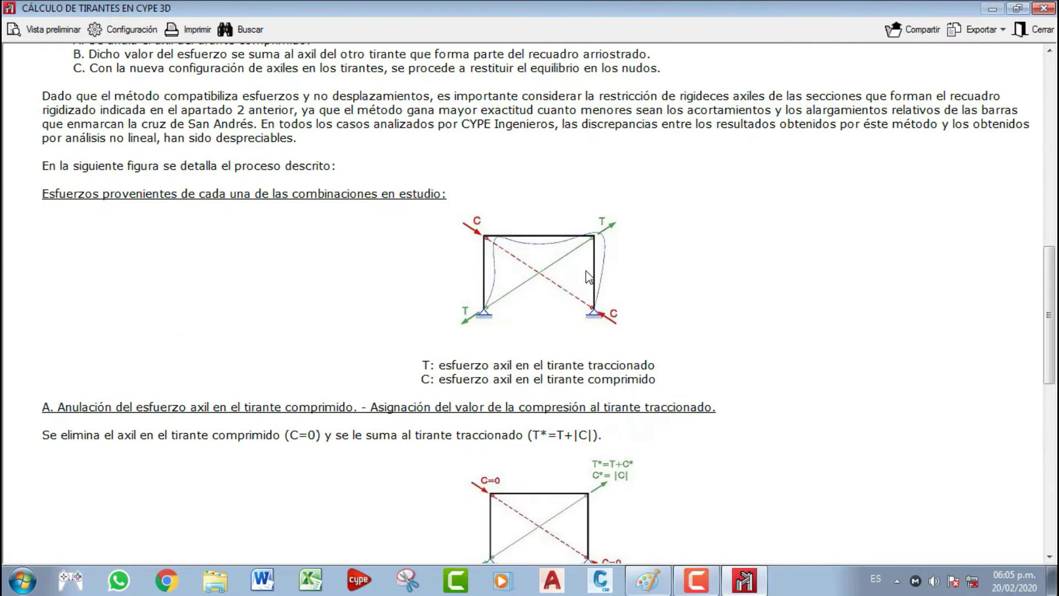
scroll(530, 361, down, 3)
scroll(419, 321, up, 5)
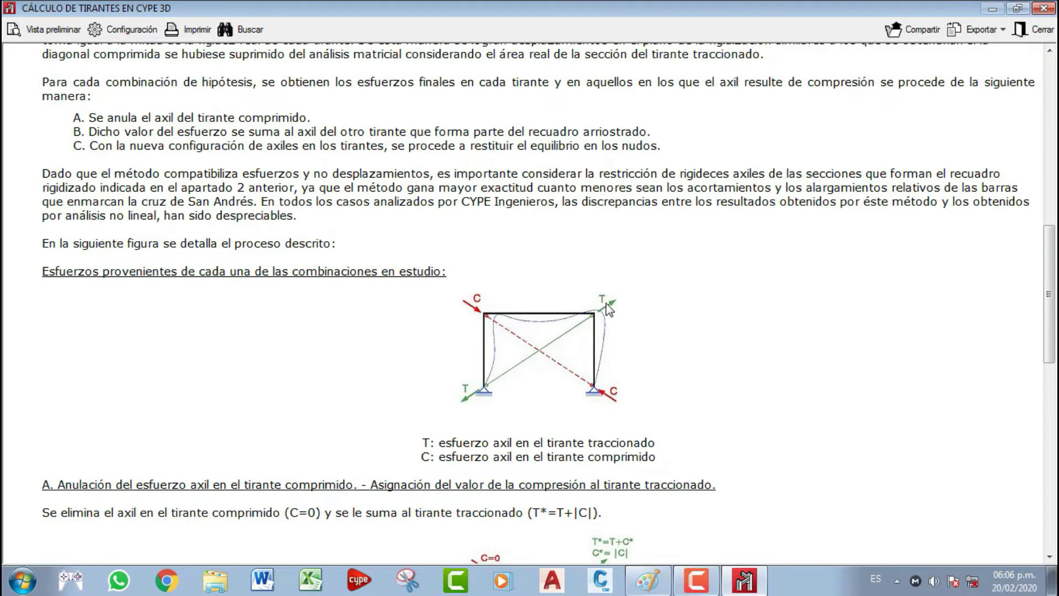
scroll(595, 330, down, 4)
scroll(611, 223, up, 1)
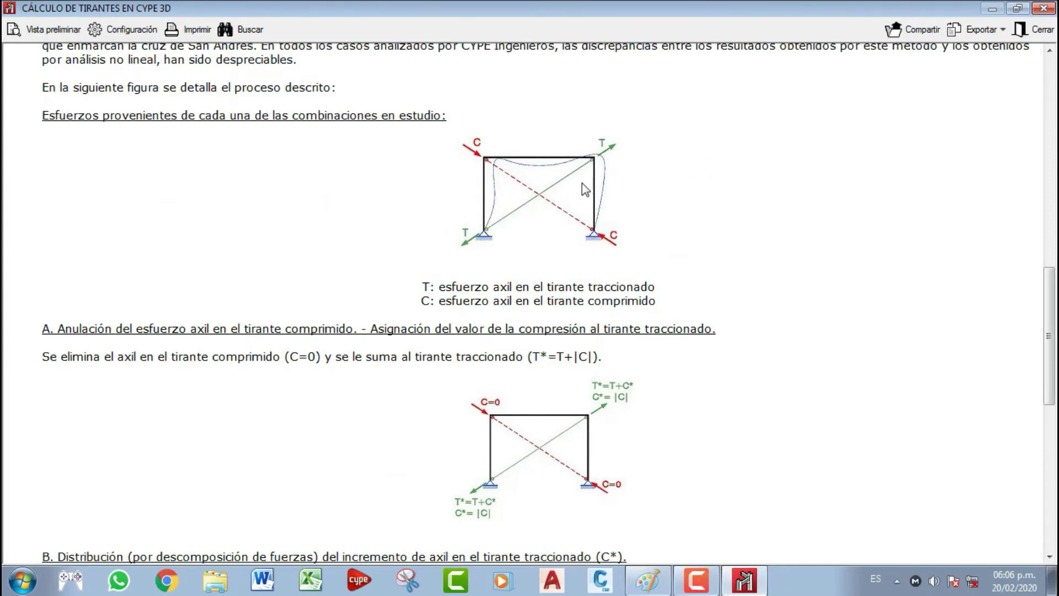
scroll(605, 261, down, 13)
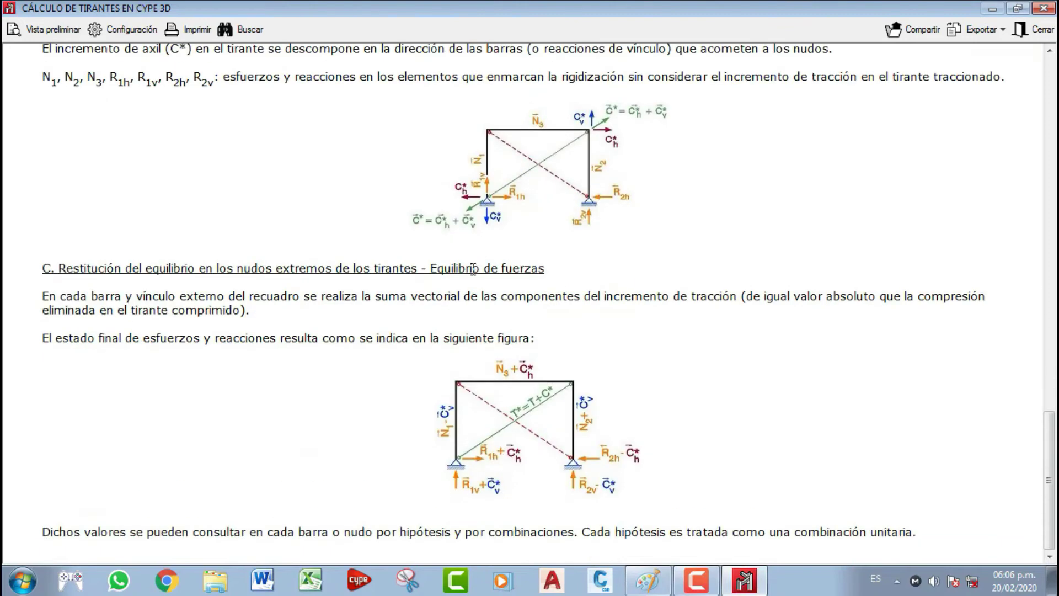
scroll(549, 420, up, 20)
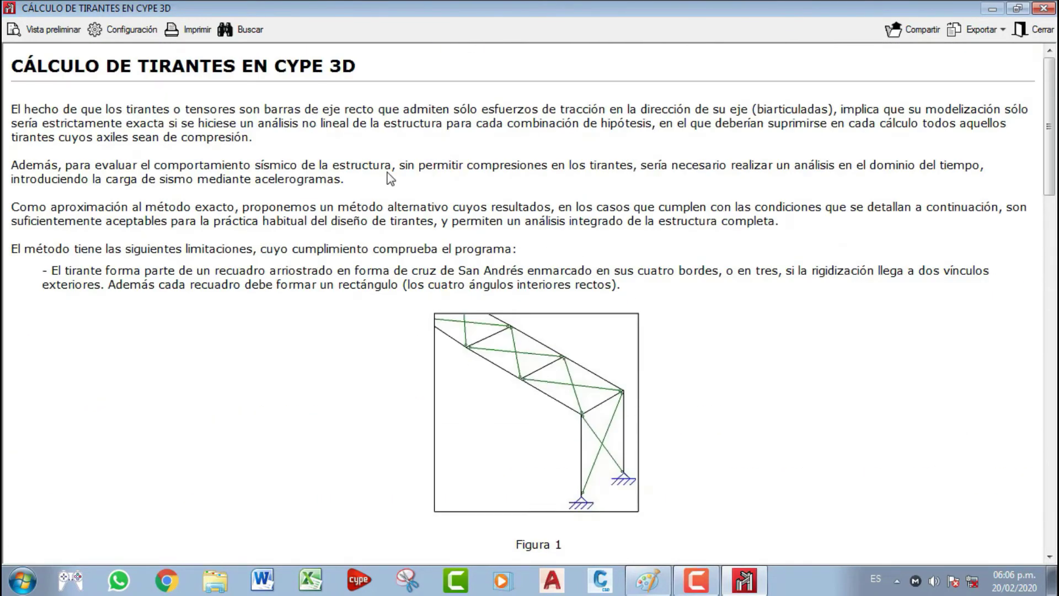
scroll(402, 165, down, 20)
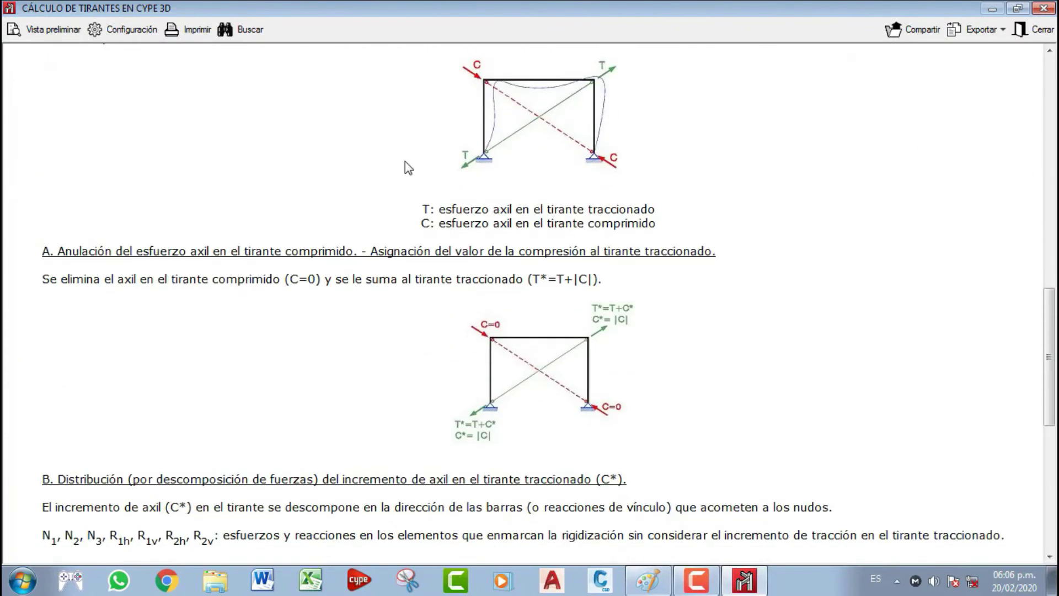
scroll(405, 161, down, 3)
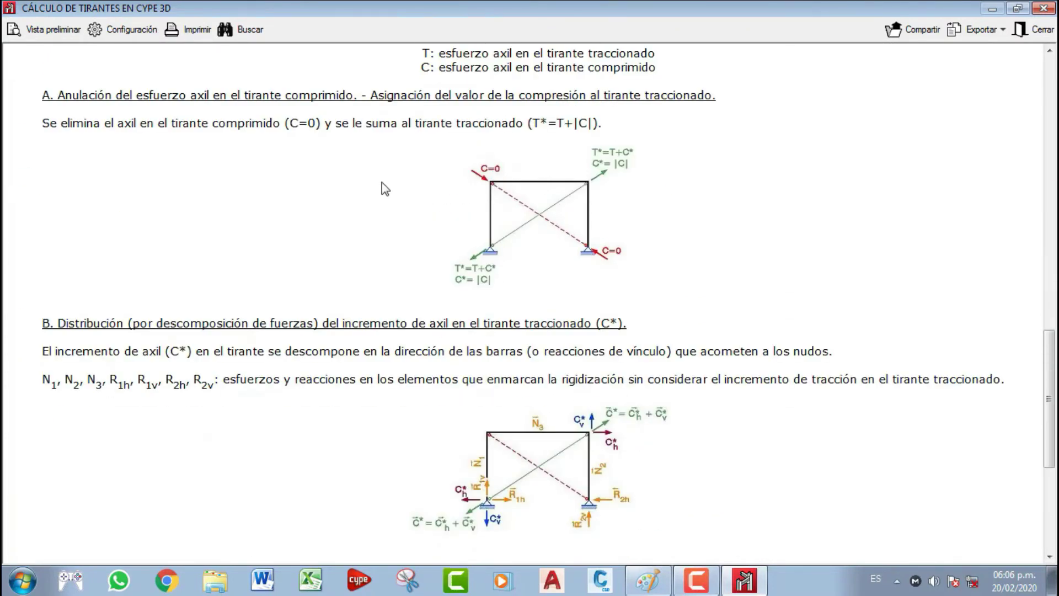
scroll(495, 202, up, 9)
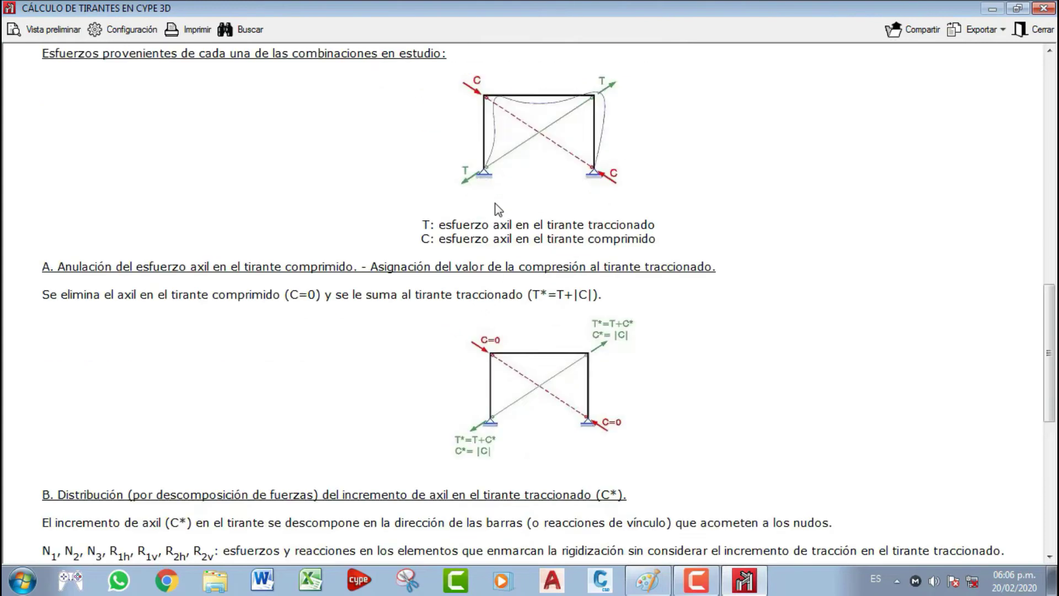
scroll(495, 196, up, 6)
scroll(483, 243, down, 15)
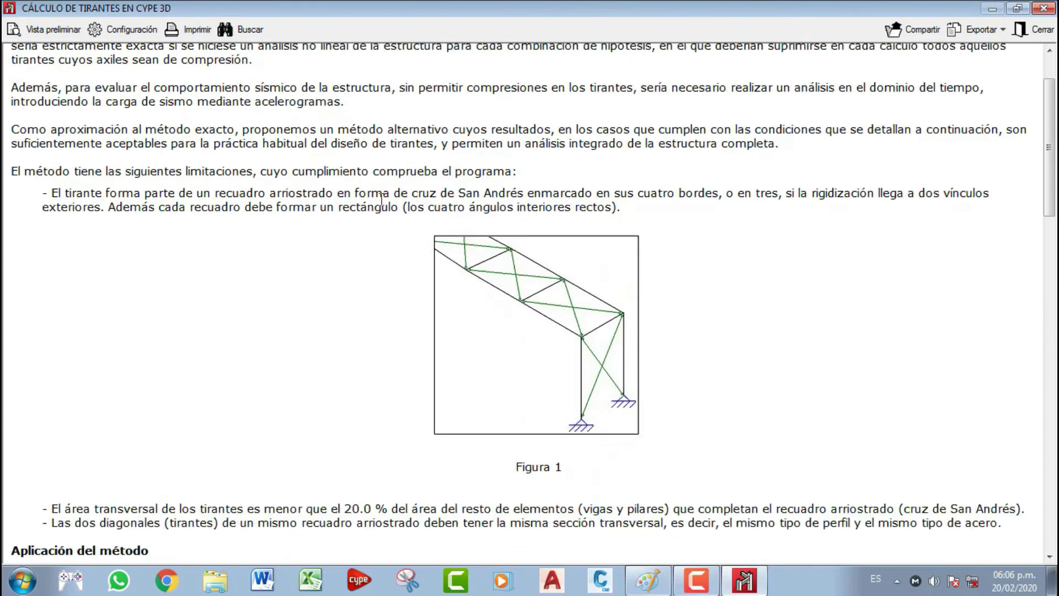
scroll(484, 243, down, 8)
click(1034, 29)
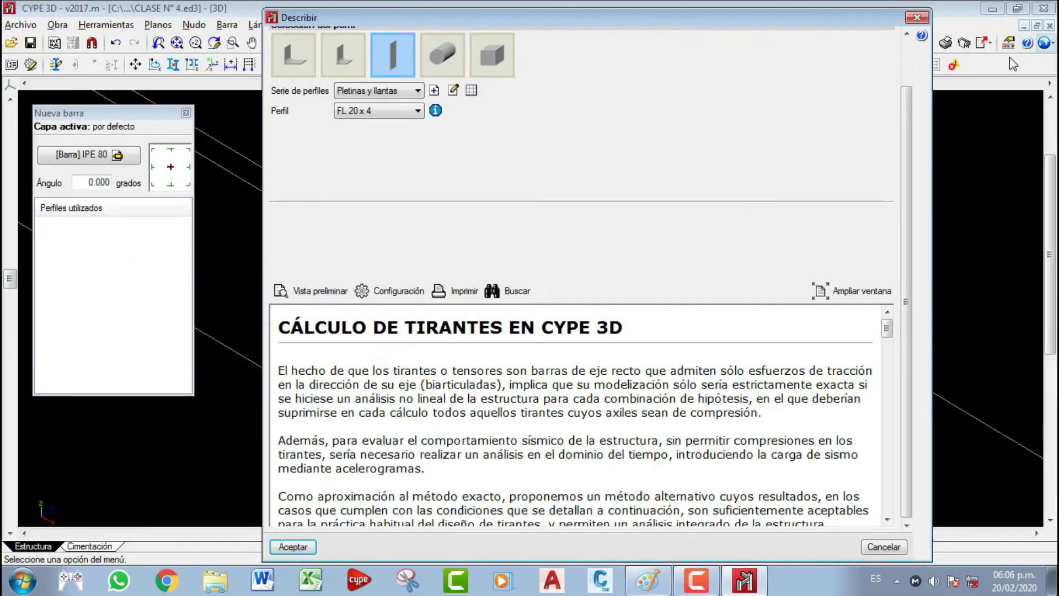
- Check the properties of the unequal angle L 100 x 65 x 7 and equal angle L 20 x 20 x 3, and switch to the flat section
click(336, 55)
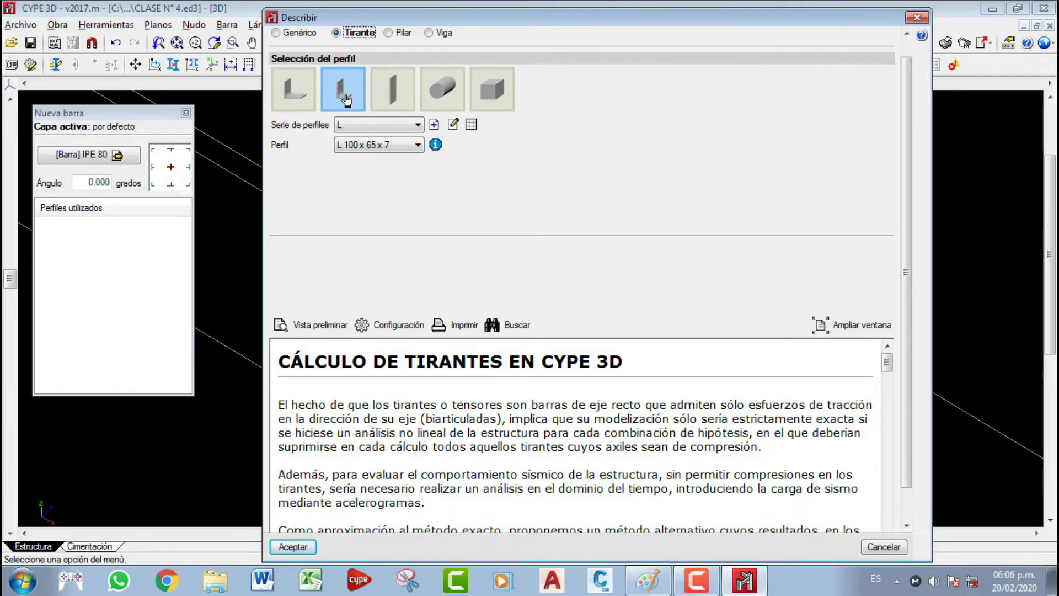
click(435, 144)
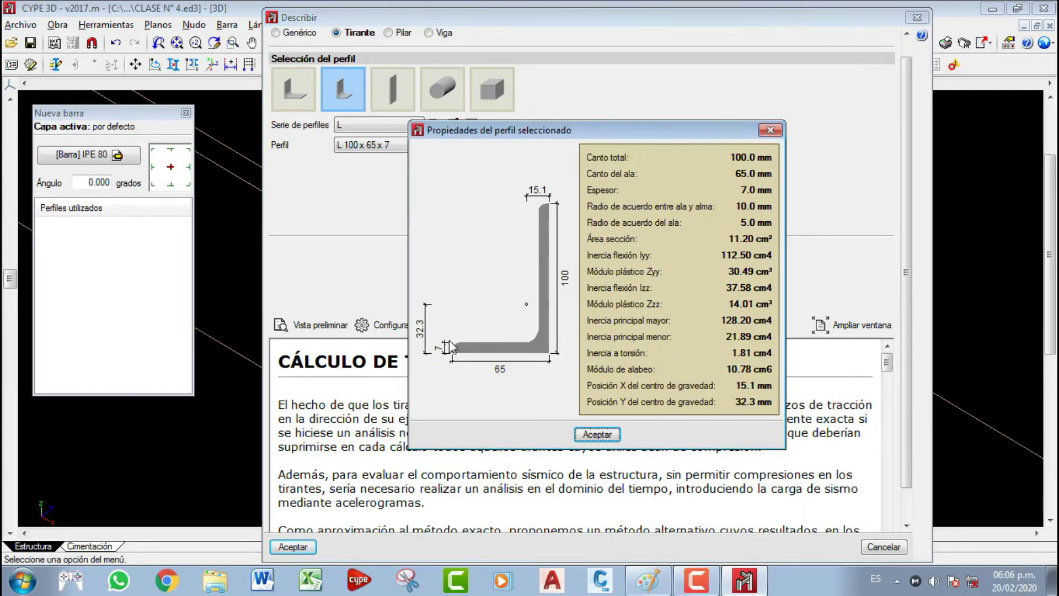
click(597, 435)
click(293, 89)
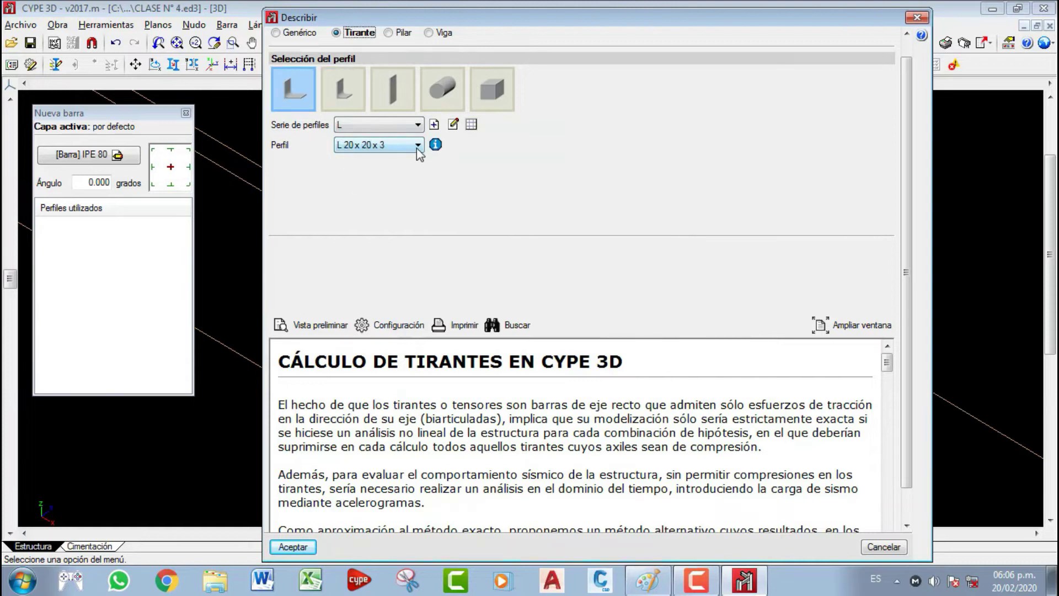
click(435, 144)
click(597, 415)
click(391, 89)
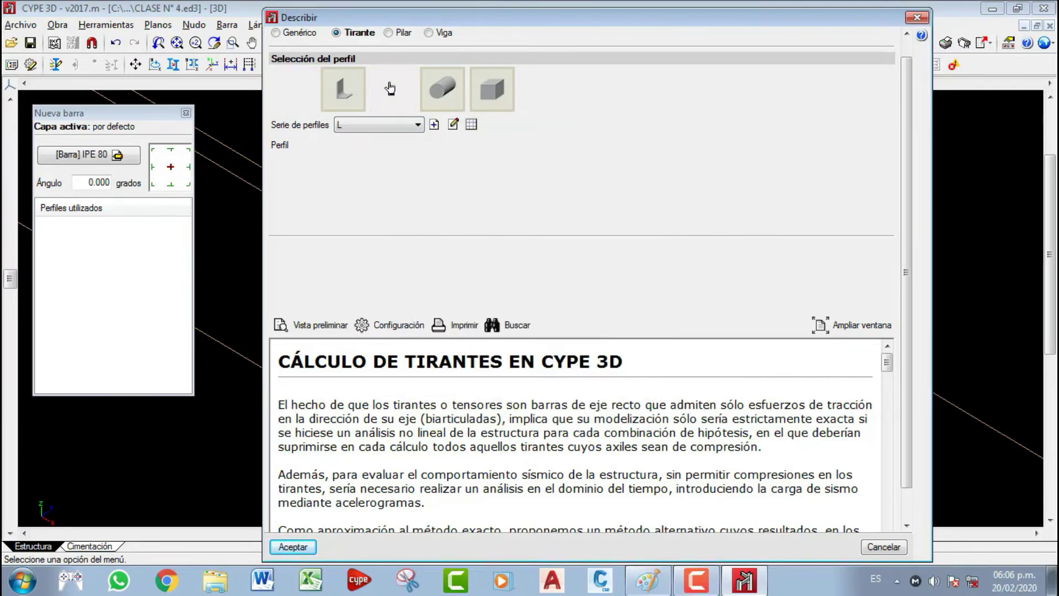
- Check the round bar and square bar profile series available for the tie
click(452, 100)
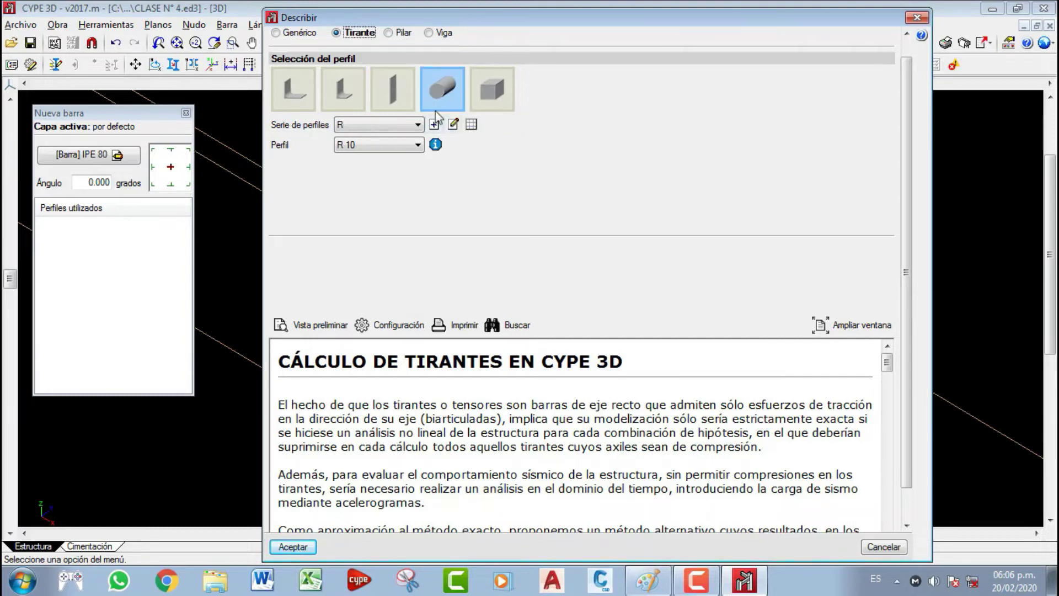
click(494, 90)
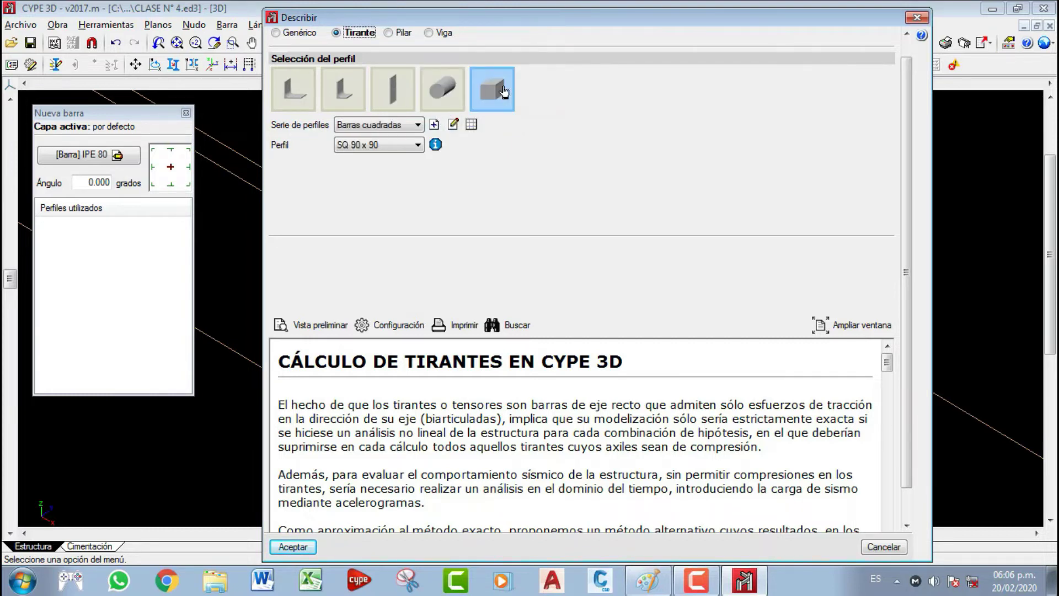
click(440, 92)
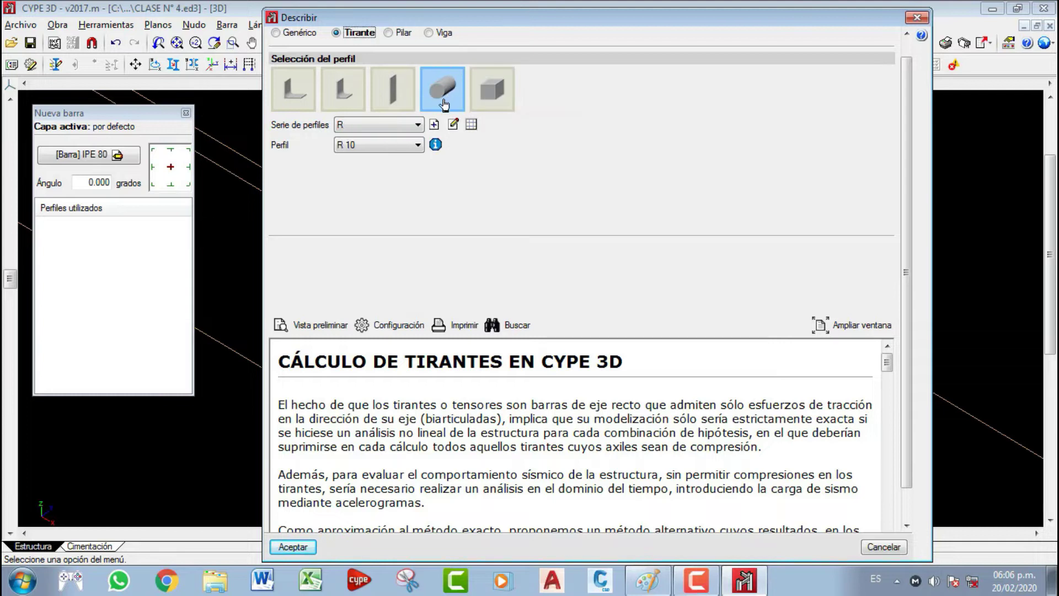
- Compare the section families and dimension options offered by the Pilar and Viga structural element types
click(389, 34)
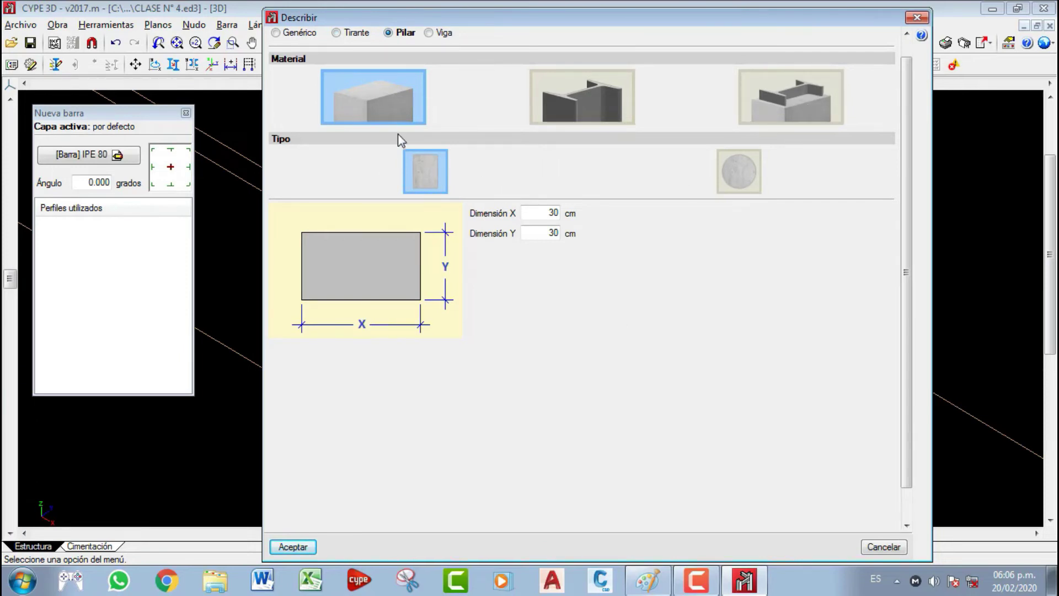
click(426, 33)
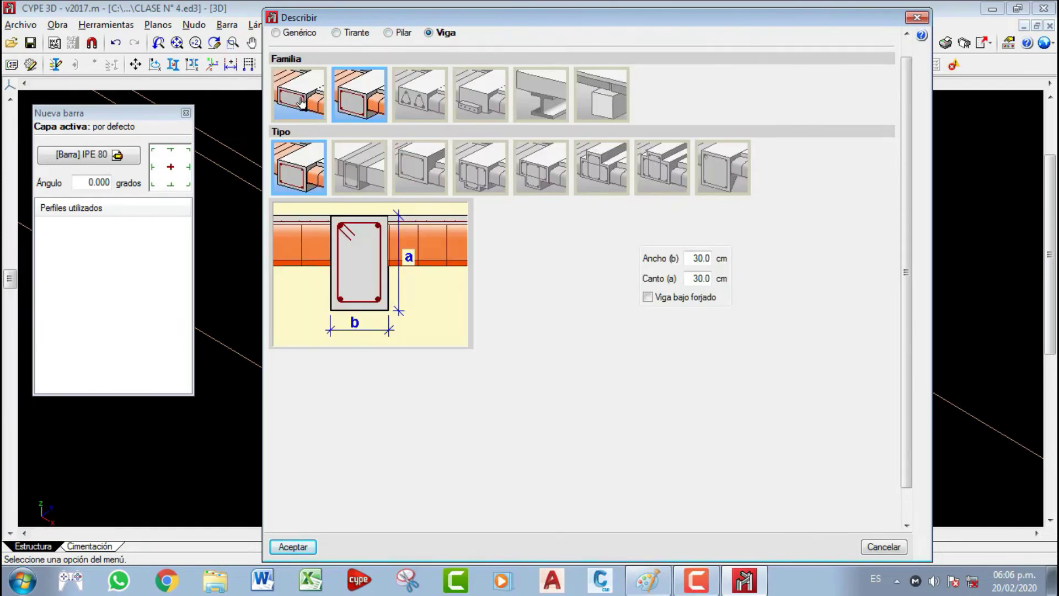
click(404, 36)
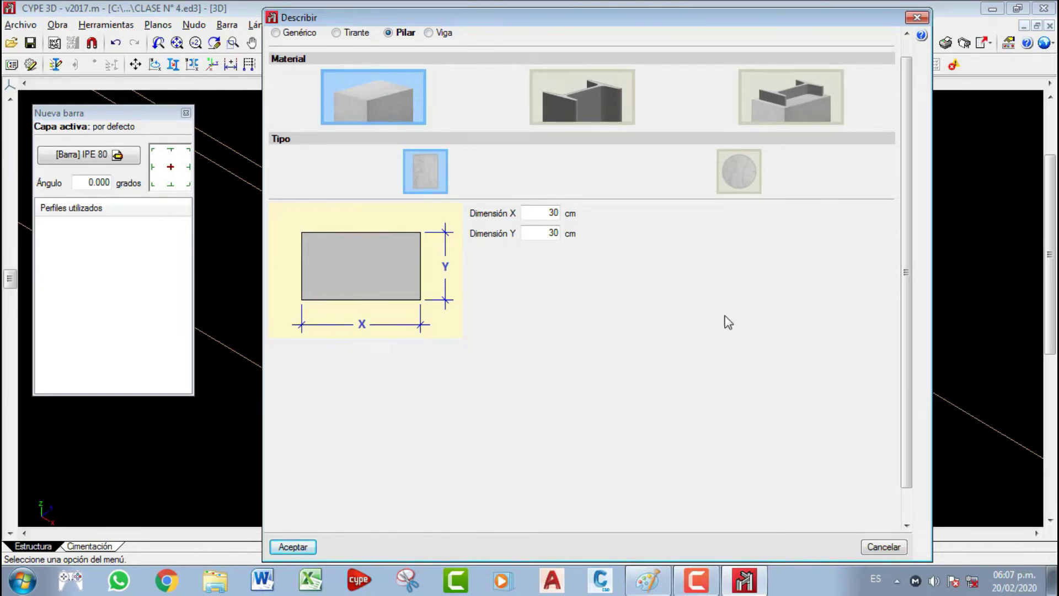
click(445, 33)
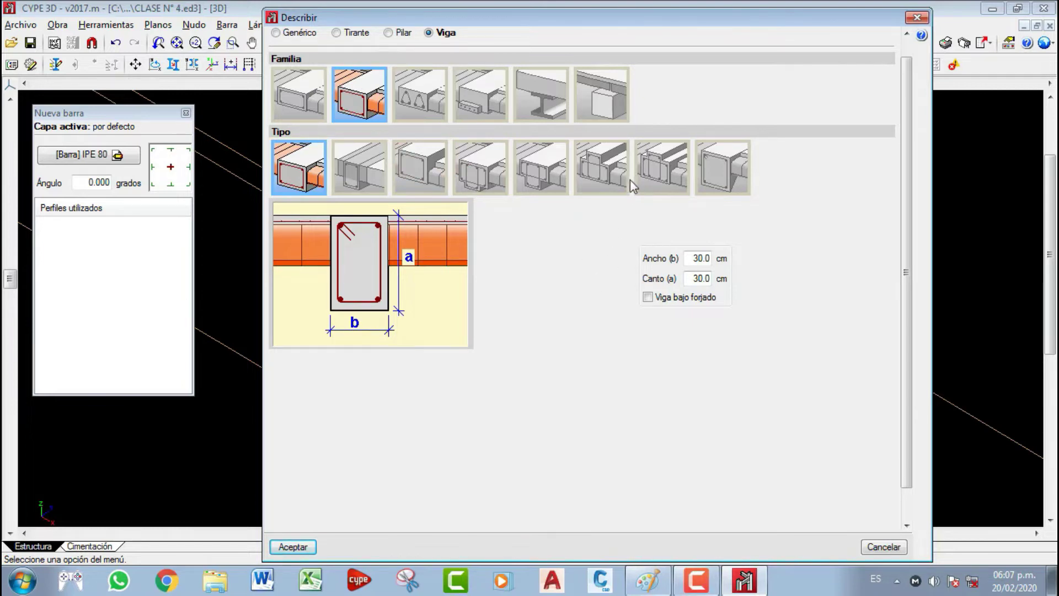
click(401, 33)
click(430, 33)
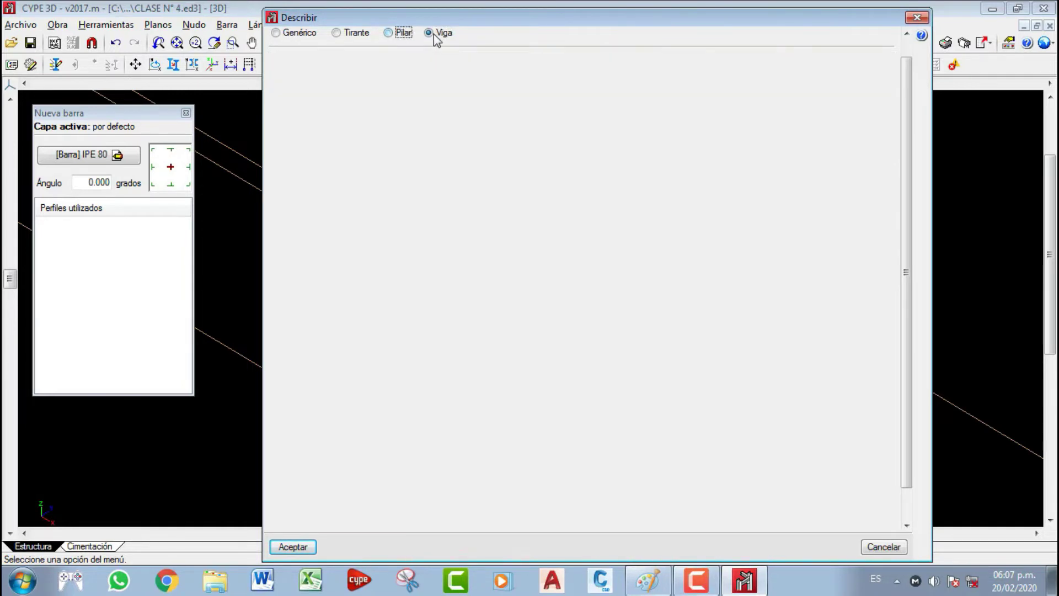
- Describe the bar as a generic rolled steel I-section, series IPE, profile IPE 80, with the simple profile arrangement
click(299, 33)
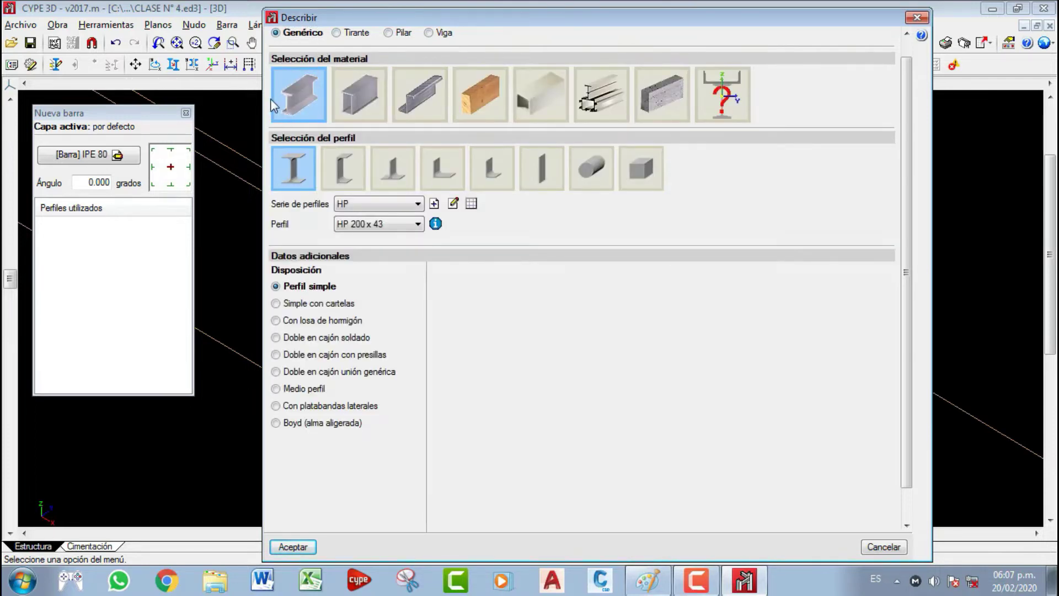
drag(607, 15, 578, 10)
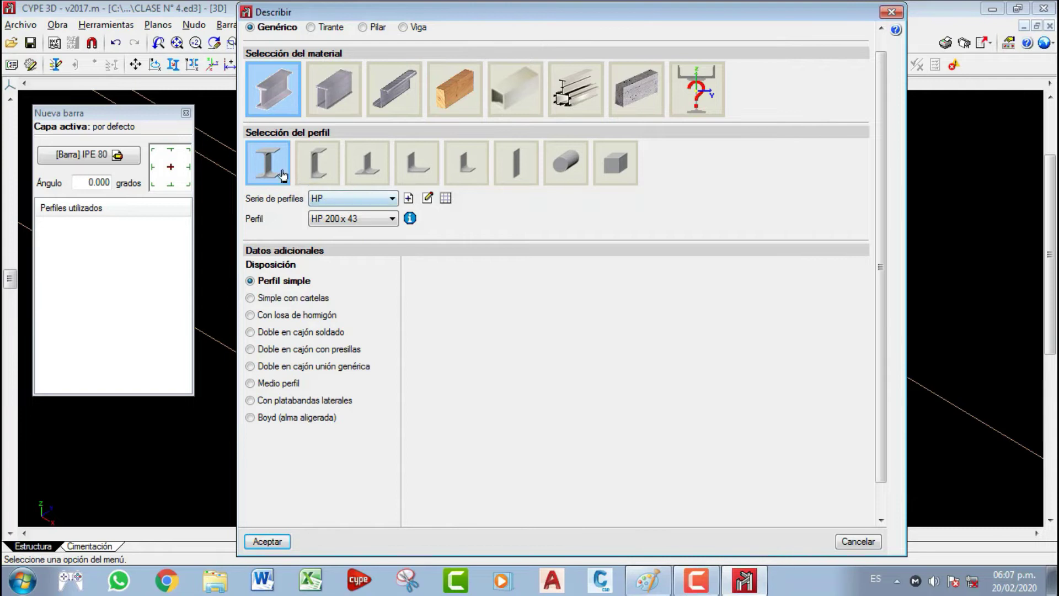
click(350, 200)
click(353, 220)
click(355, 220)
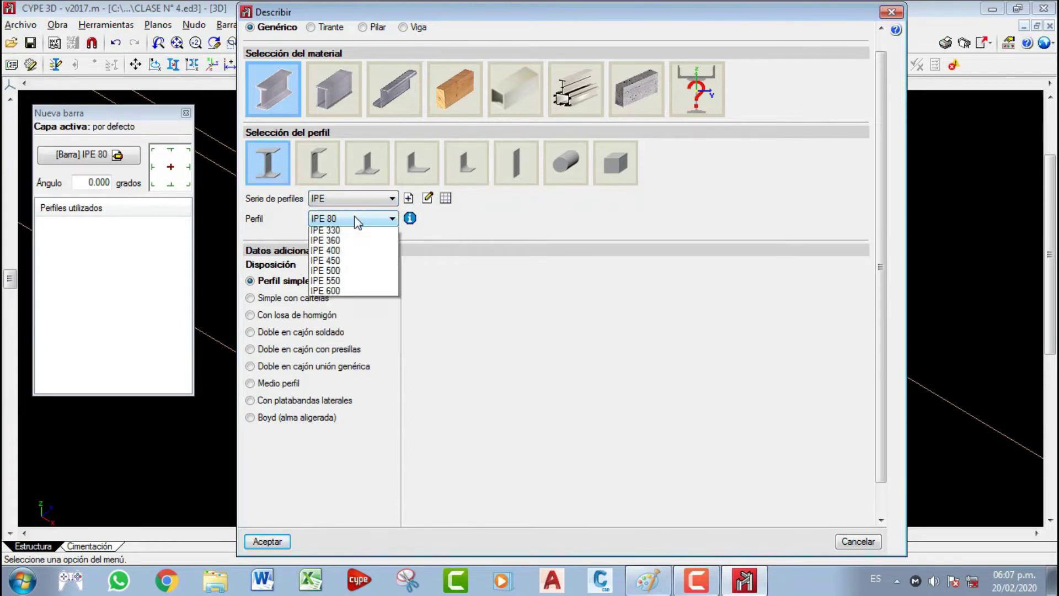
click(359, 229)
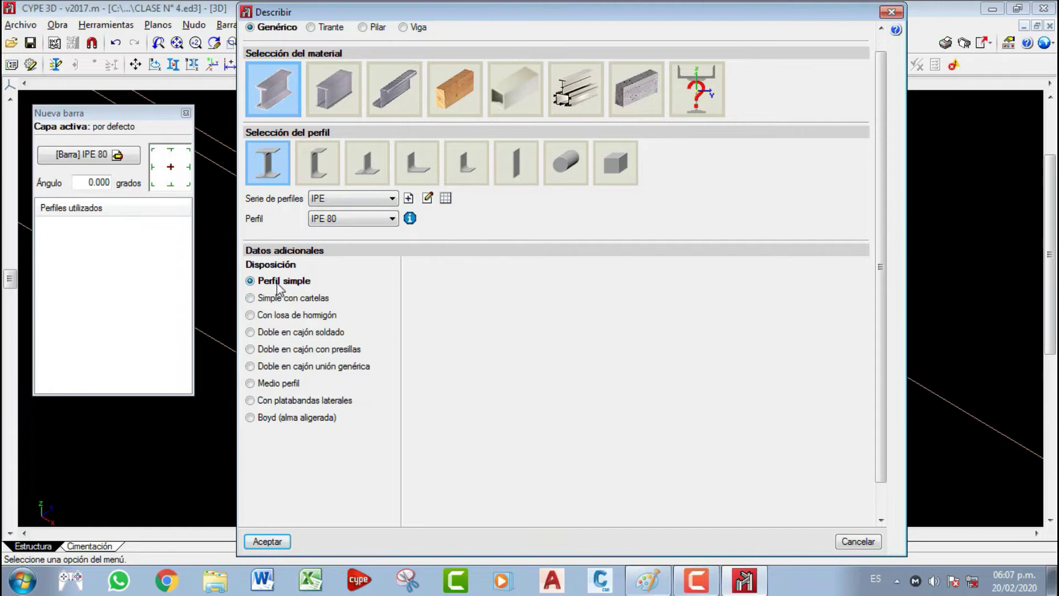
click(267, 543)
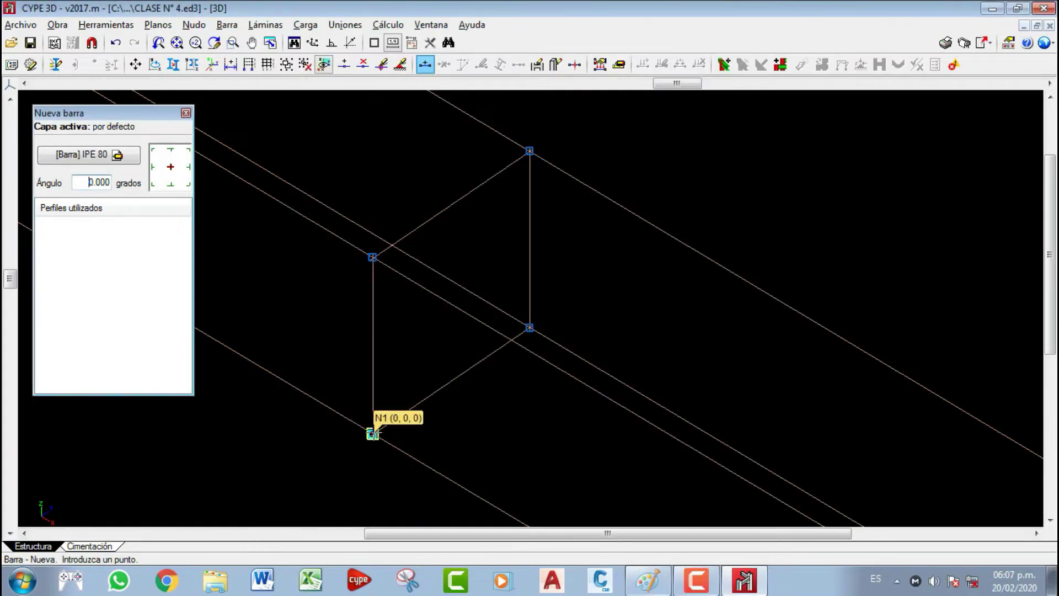
- Place a vertical IPE 80 bar 5 m long from node N1 (0, 0, 0) to the node directly above it
click(373, 434)
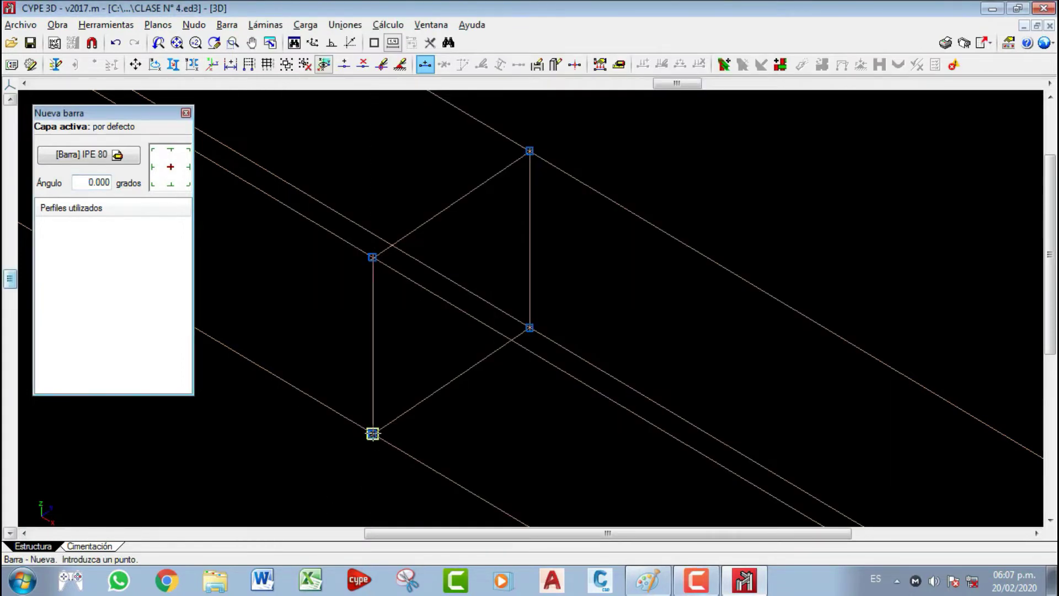
click(373, 257)
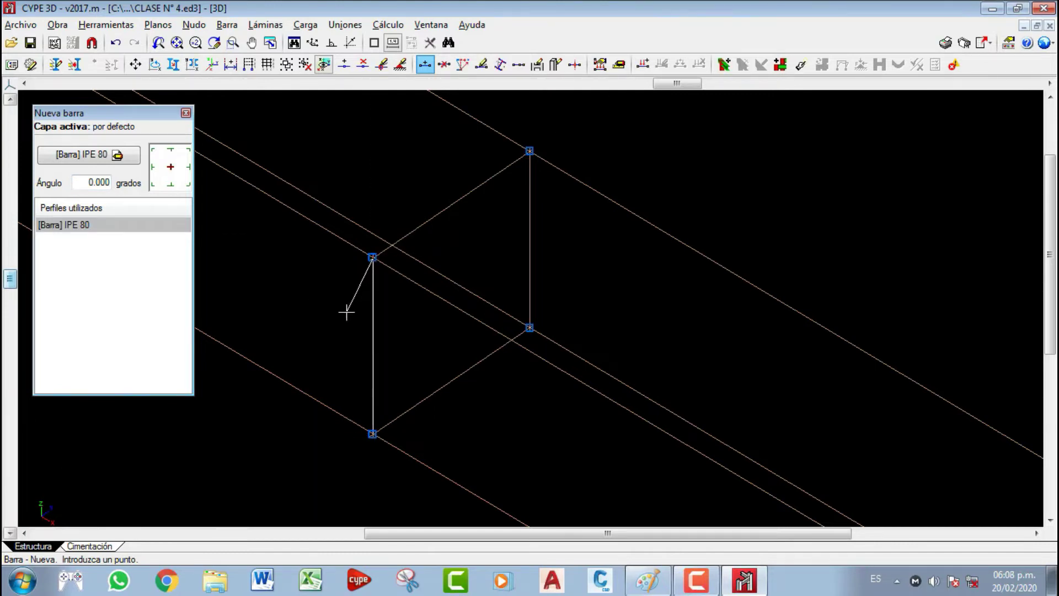
right_click(279, 251)
scroll(406, 319, up, 1)
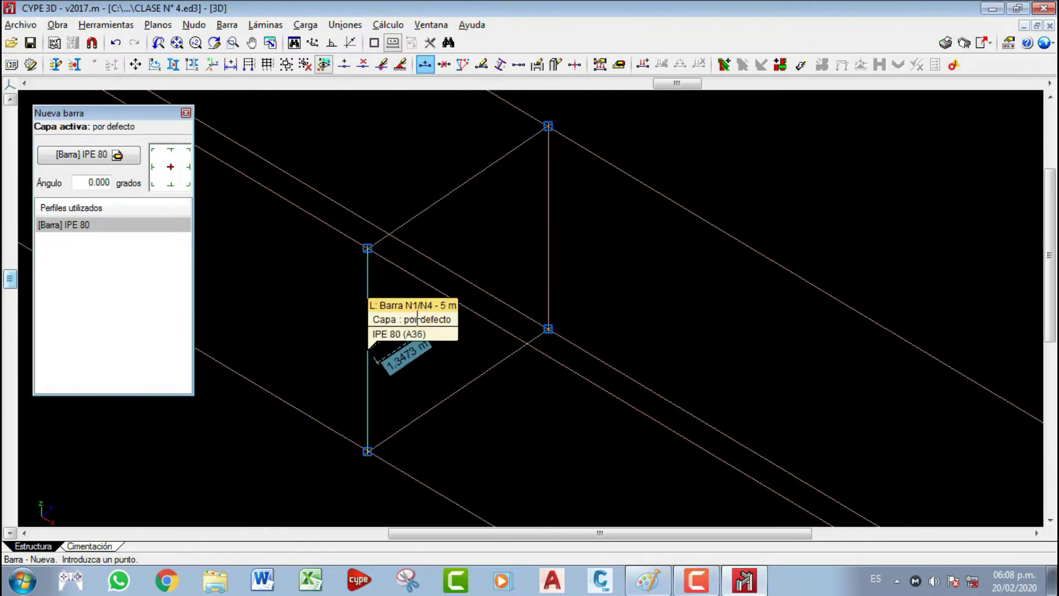
- Generate the 3D view of the complete structure and set its background colour to grey
click(119, 25)
mouse_move(286, 369)
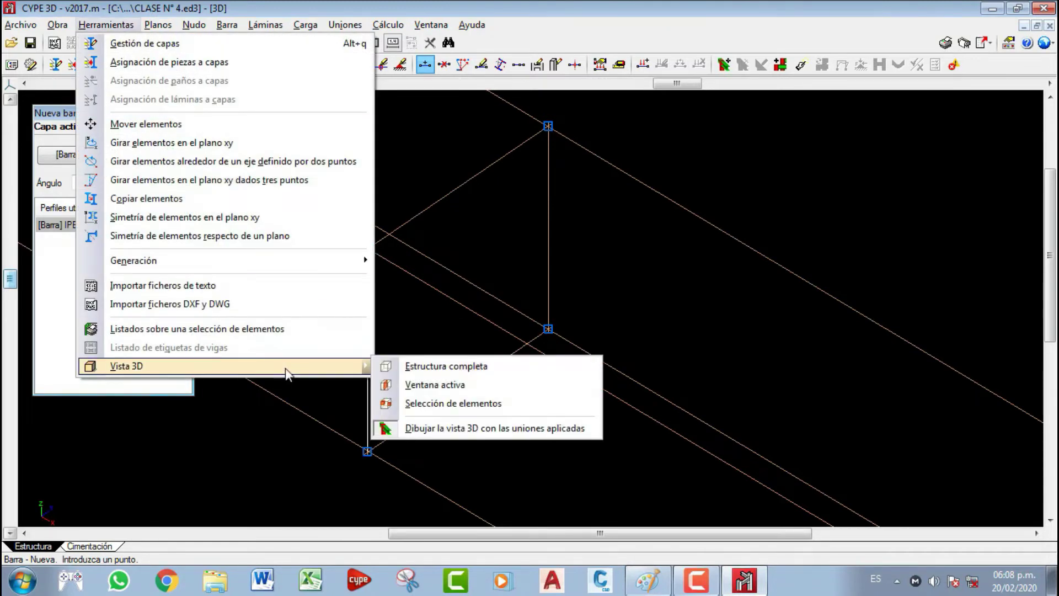
click(448, 372)
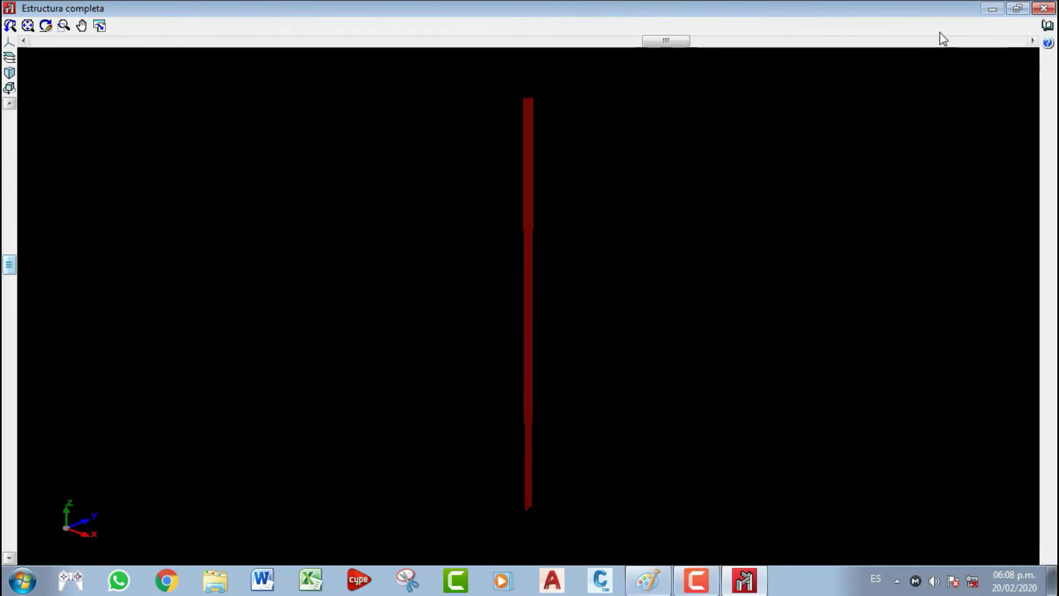
click(9, 57)
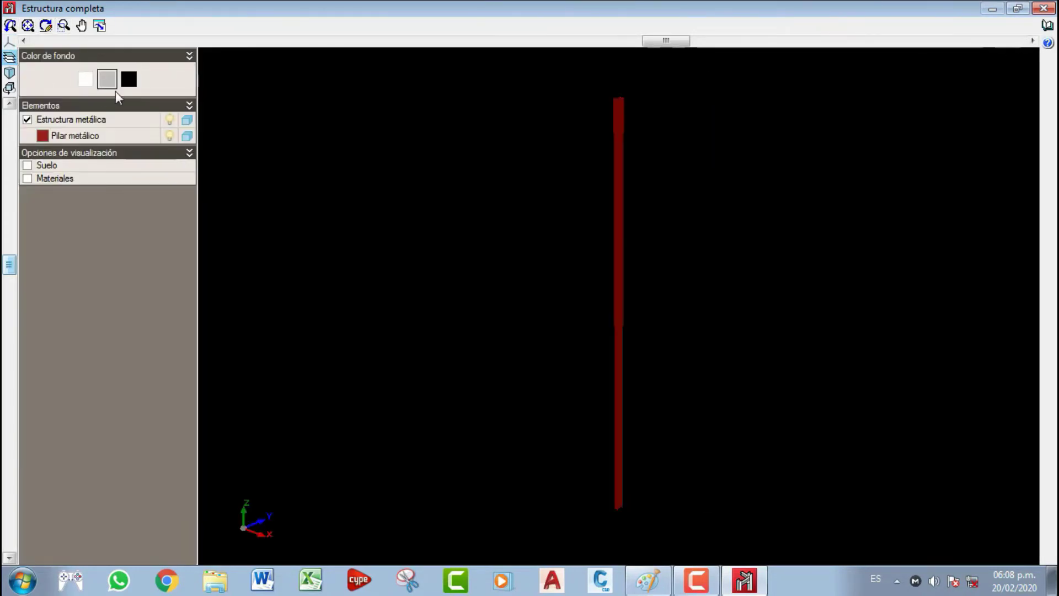
click(110, 80)
- Inspect the vertical steel bar from several angles in the 3D view and close that view
drag(451, 246, 499, 261)
drag(630, 210, 627, 305)
scroll(626, 301, up, 5)
scroll(623, 306, down, 3)
drag(622, 303, 665, 354)
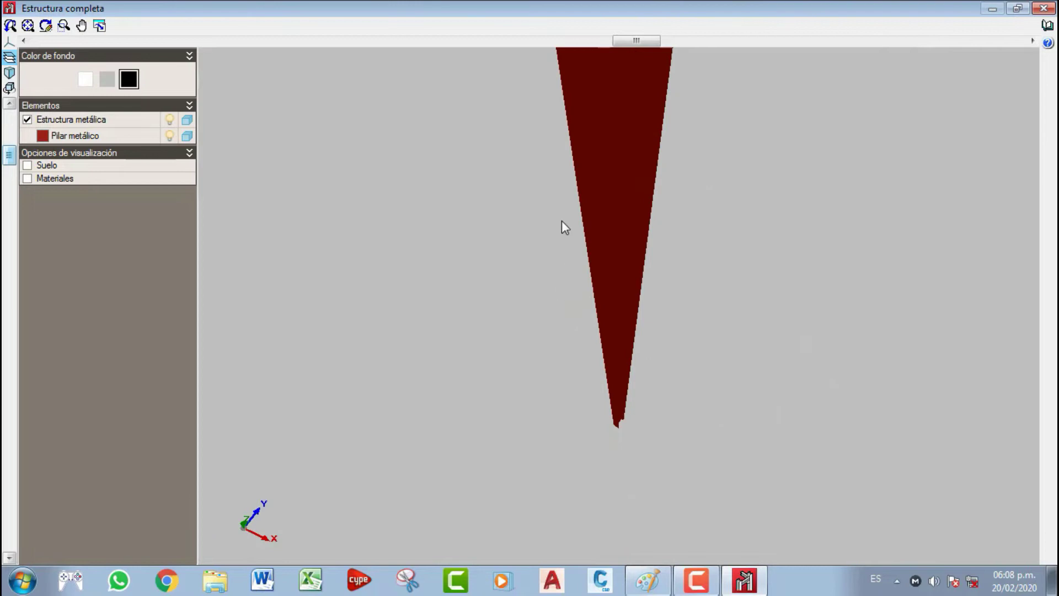
click(1043, 7)
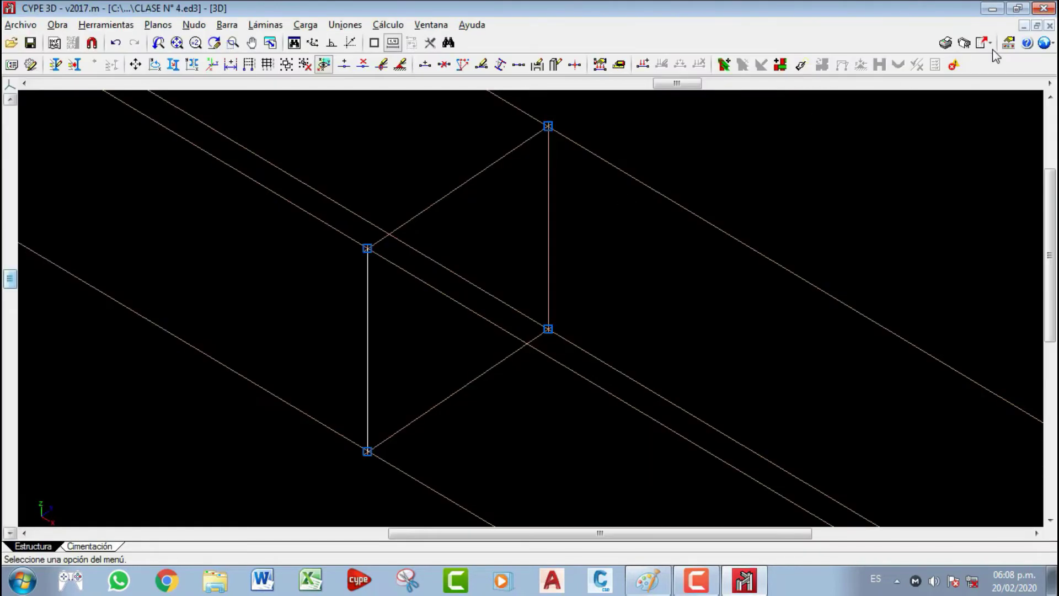
- Change the background colour of the main drawing area to grey
click(1044, 42)
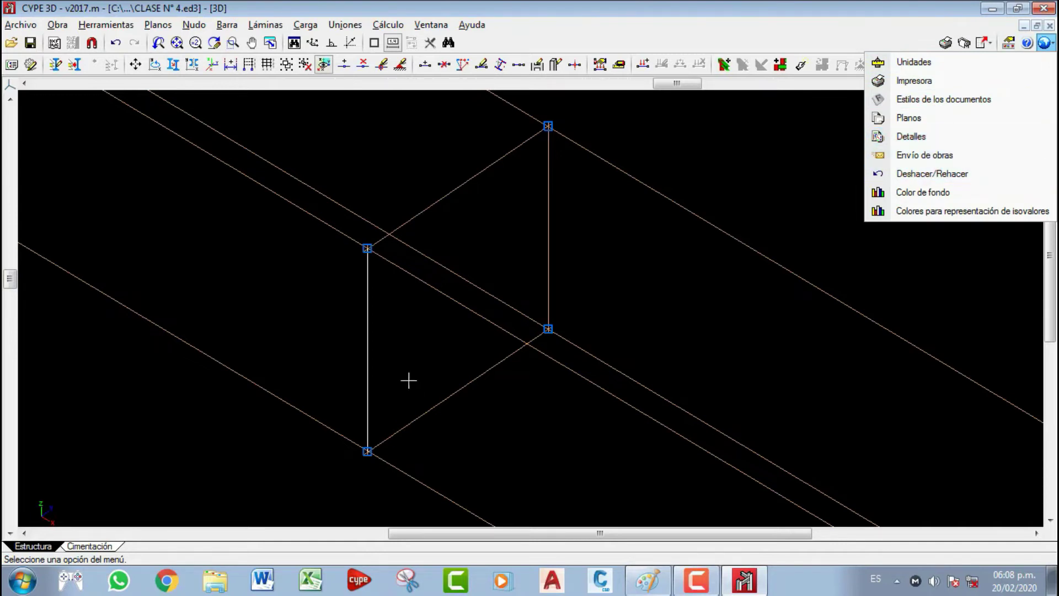
click(930, 193)
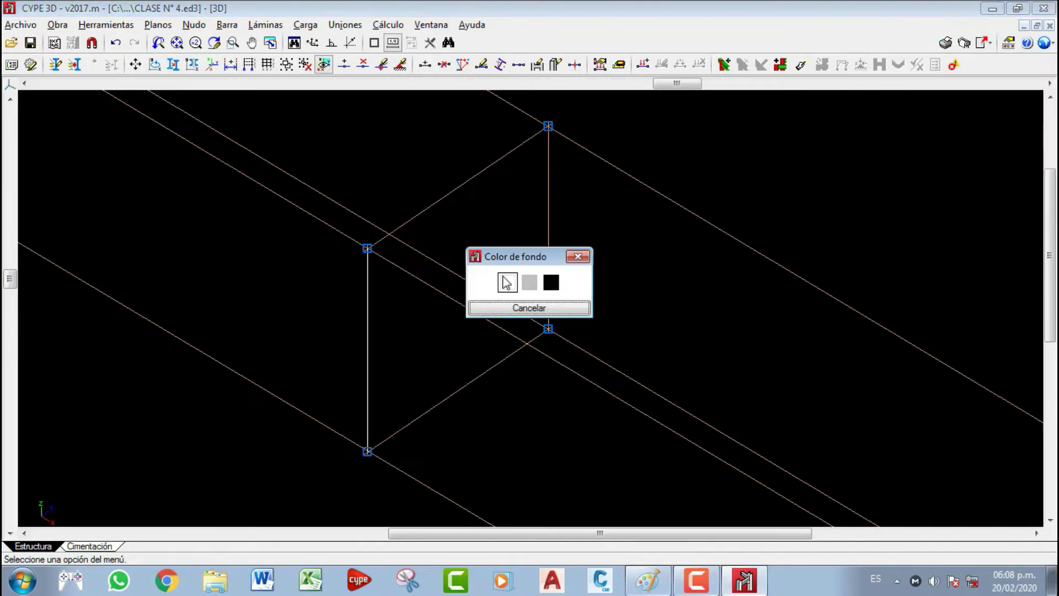
click(529, 282)
scroll(376, 339, down, 5)
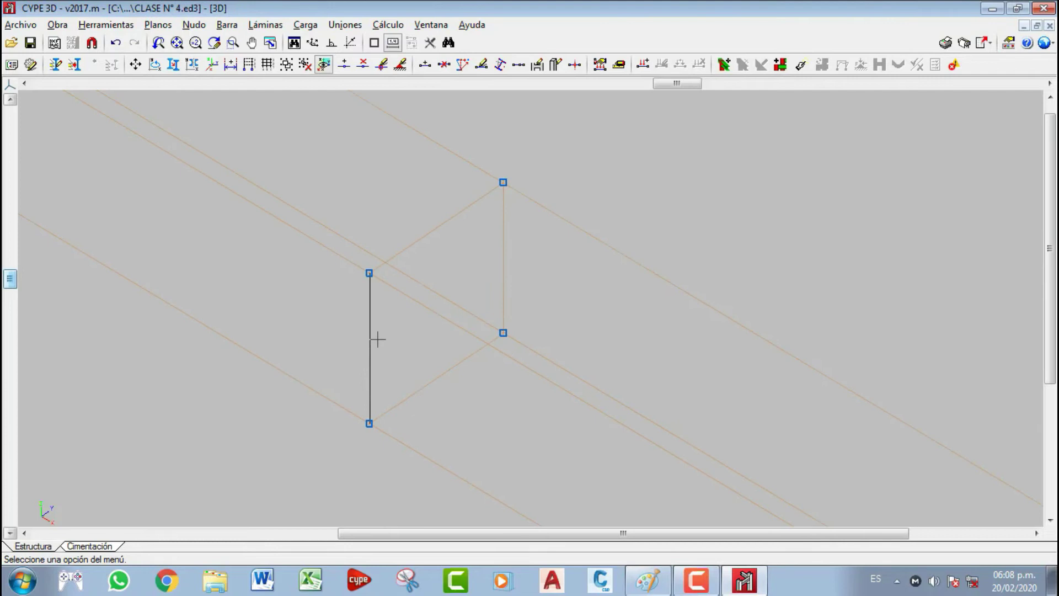
scroll(405, 315, up, 4)
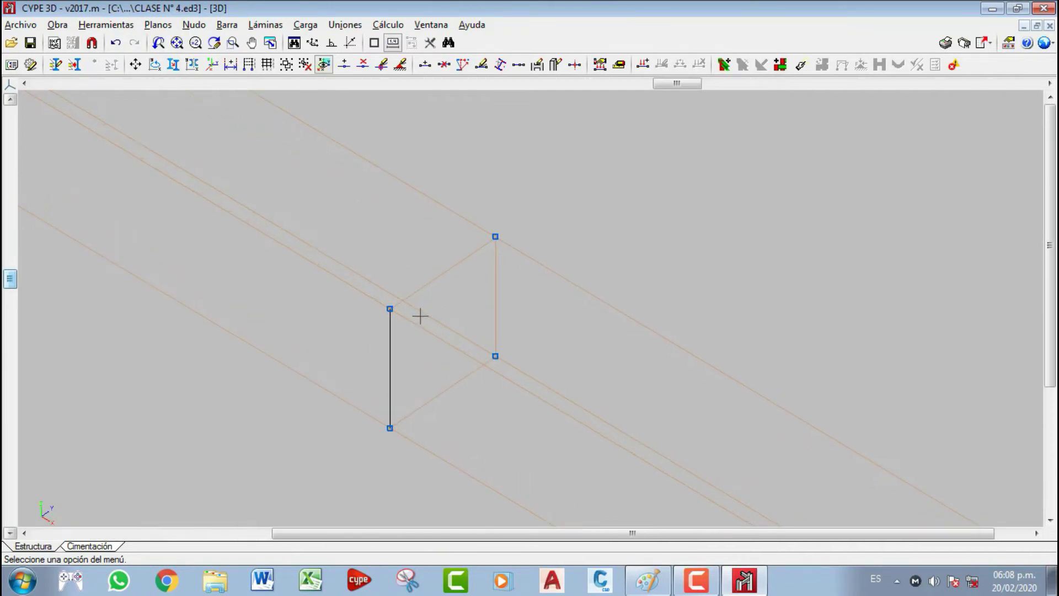
scroll(406, 340, up, 1)
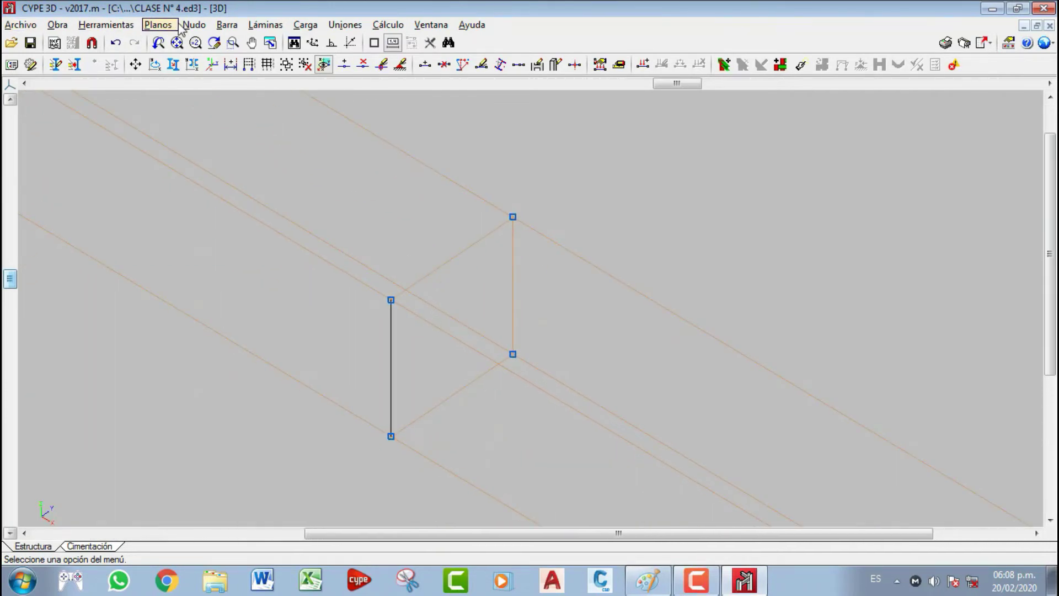
- Start a new bar and set the arrangement of its IPE 80 profile to Simple con cartelas
click(227, 25)
click(293, 20)
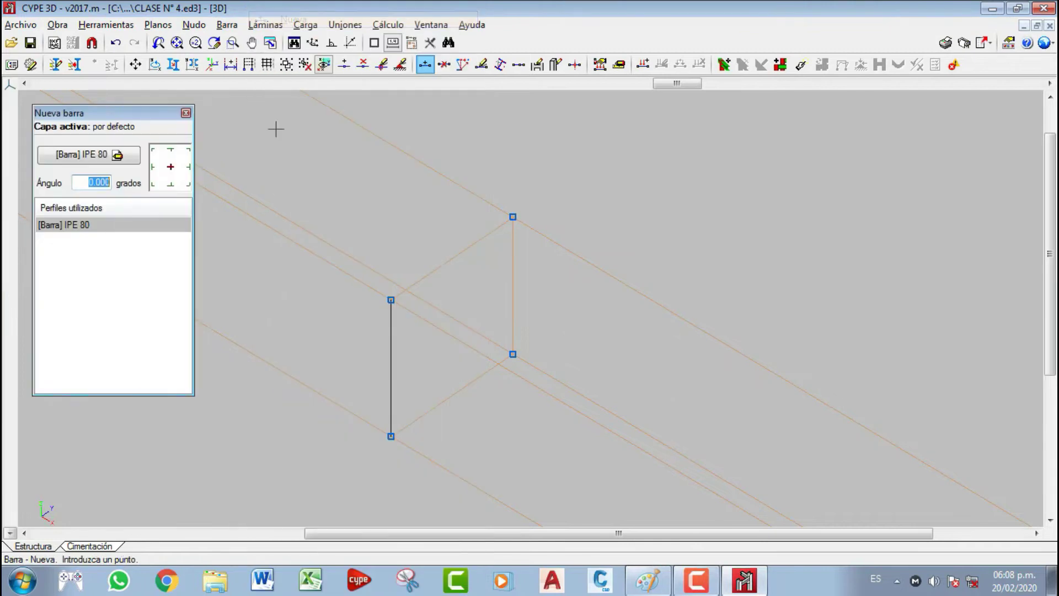
click(117, 157)
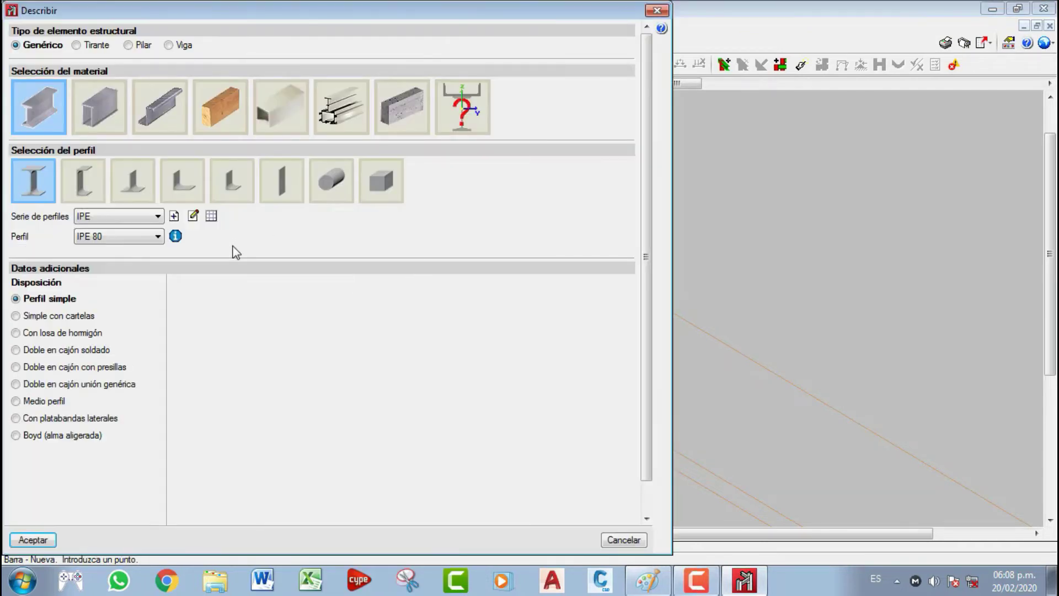
drag(496, 12, 740, 15)
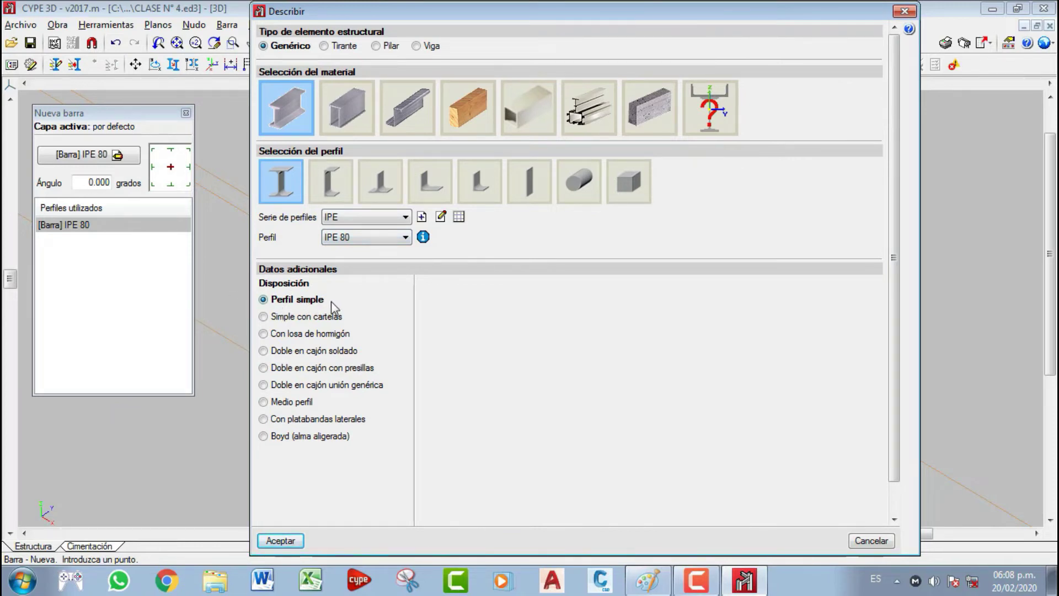
click(264, 321)
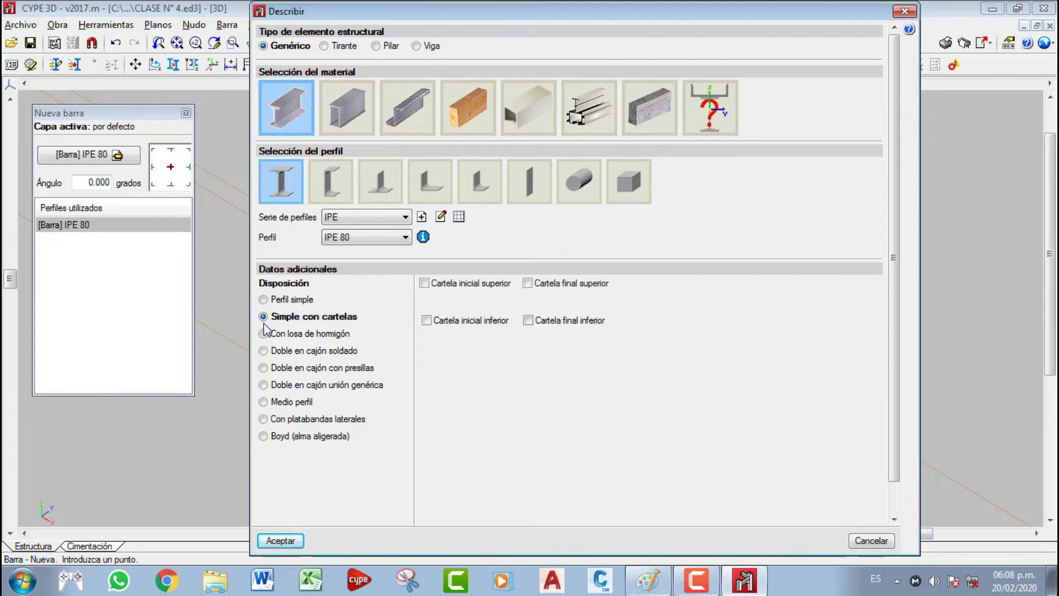
- Switch to Paint and sketch green diagonal haunches under both ends of the red portal frame's beam
click(646, 583)
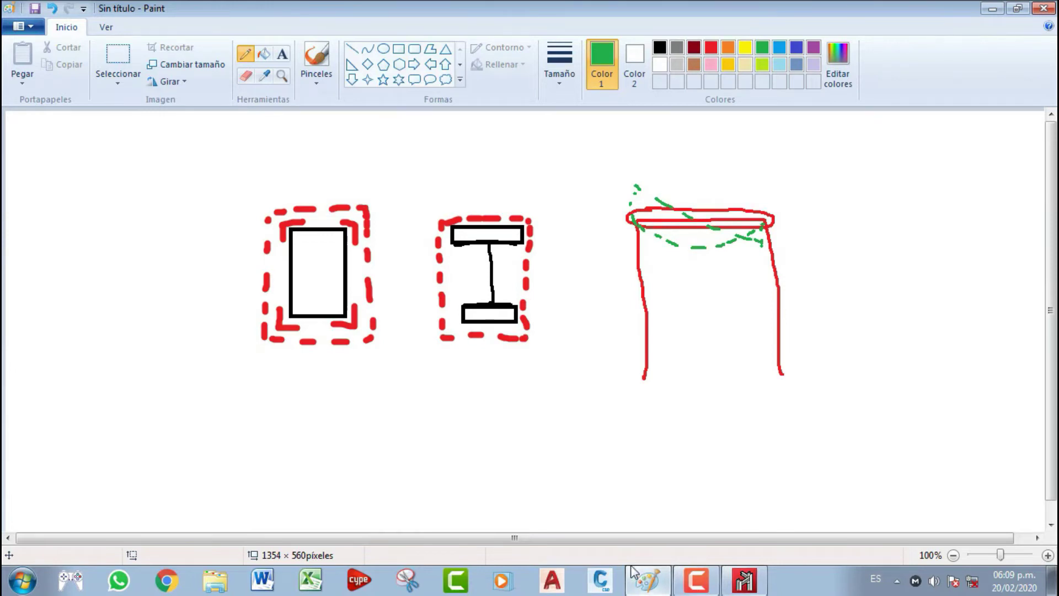
drag(665, 225, 640, 241)
drag(742, 233, 763, 237)
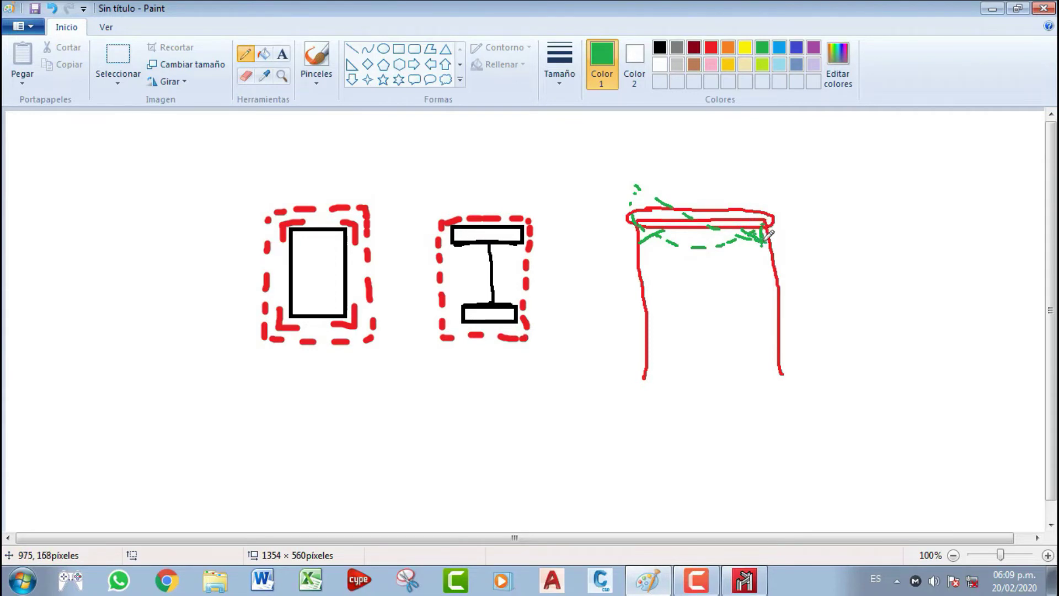
- Sketch a separate green beam with haunch lines at both ends below the portal frame, and return to CYPE 3D
drag(622, 439, 781, 434)
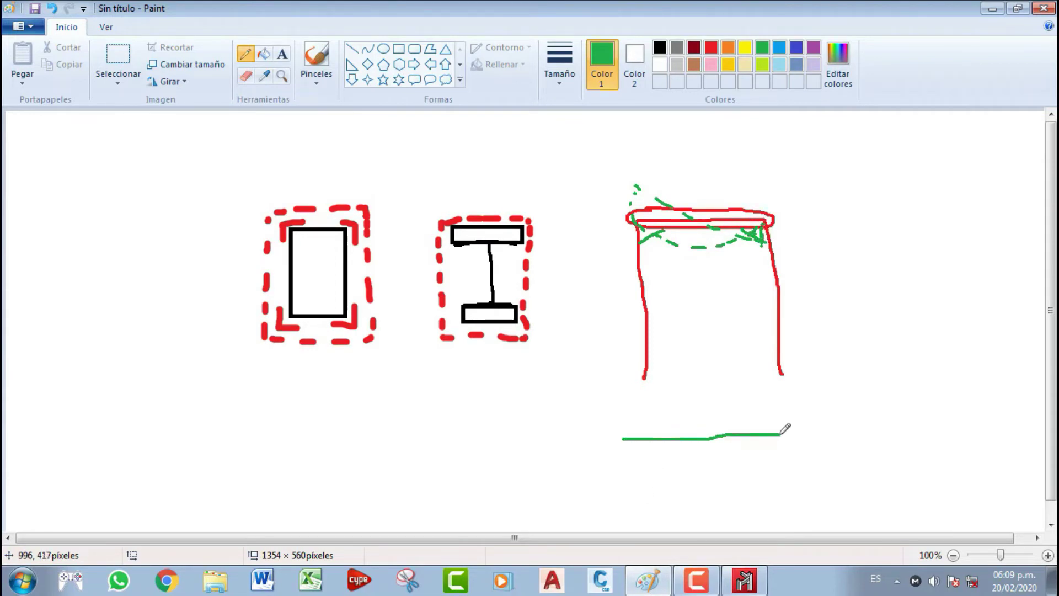
mouse_move(644, 440)
mouse_down()
mouse_move(625, 448)
mouse_move(626, 432)
mouse_up()
mouse_move(762, 435)
mouse_down()
mouse_move(783, 419)
mouse_move(783, 444)
mouse_up()
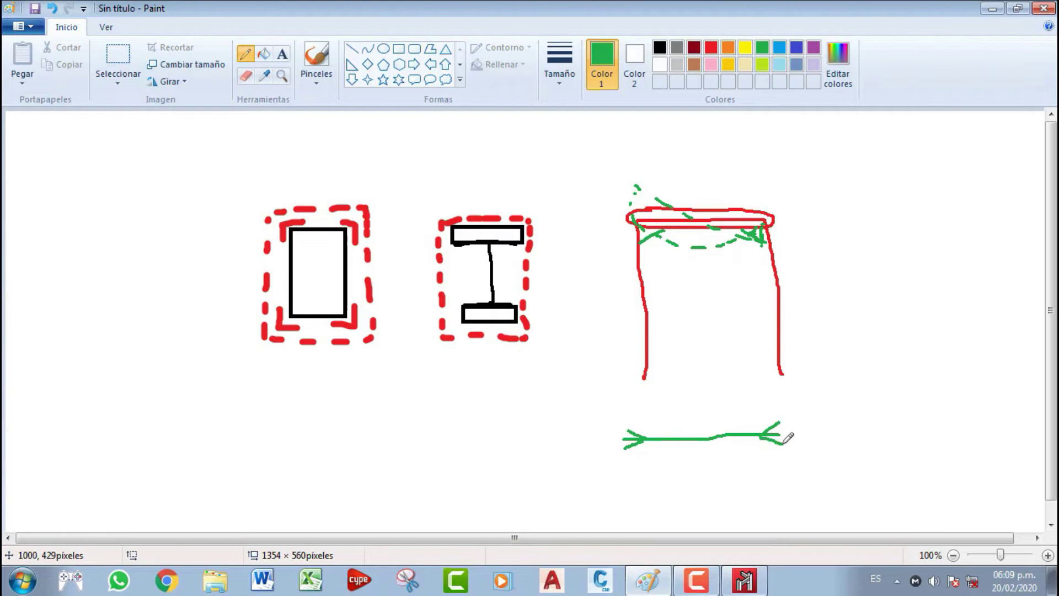
click(745, 580)
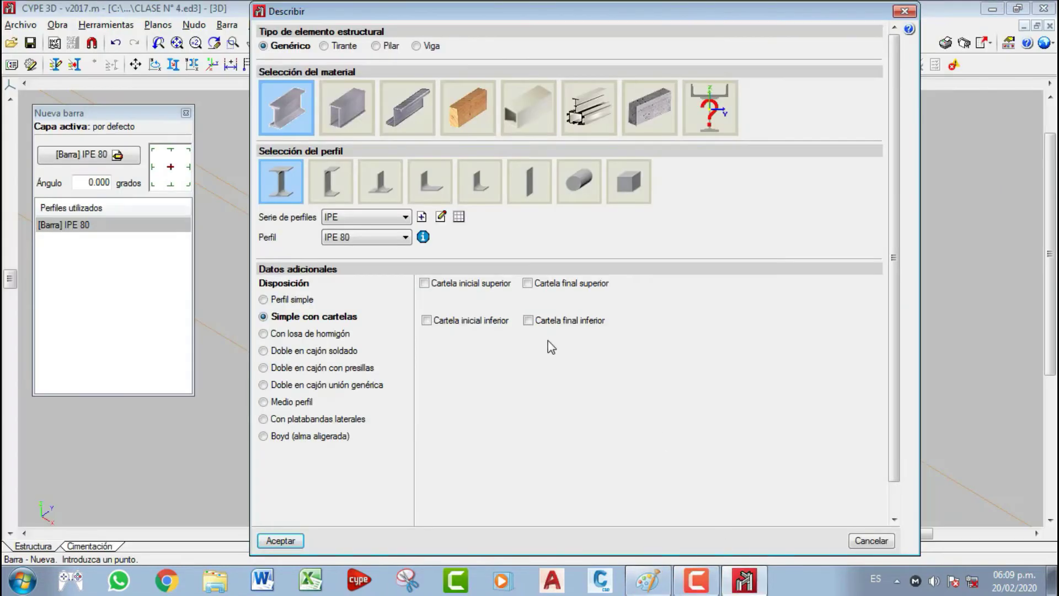
- Enable 0.10 m upper and lower haunches at both ends of the IPE 80 profile and introduce the bar from node N4 to N3
click(426, 283)
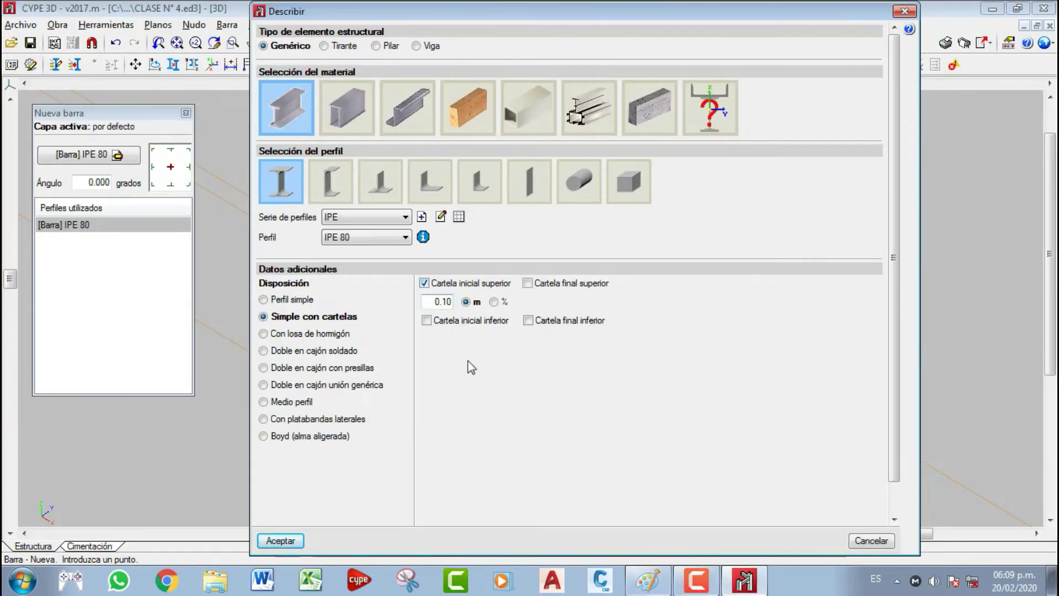
click(427, 321)
click(528, 321)
click(528, 283)
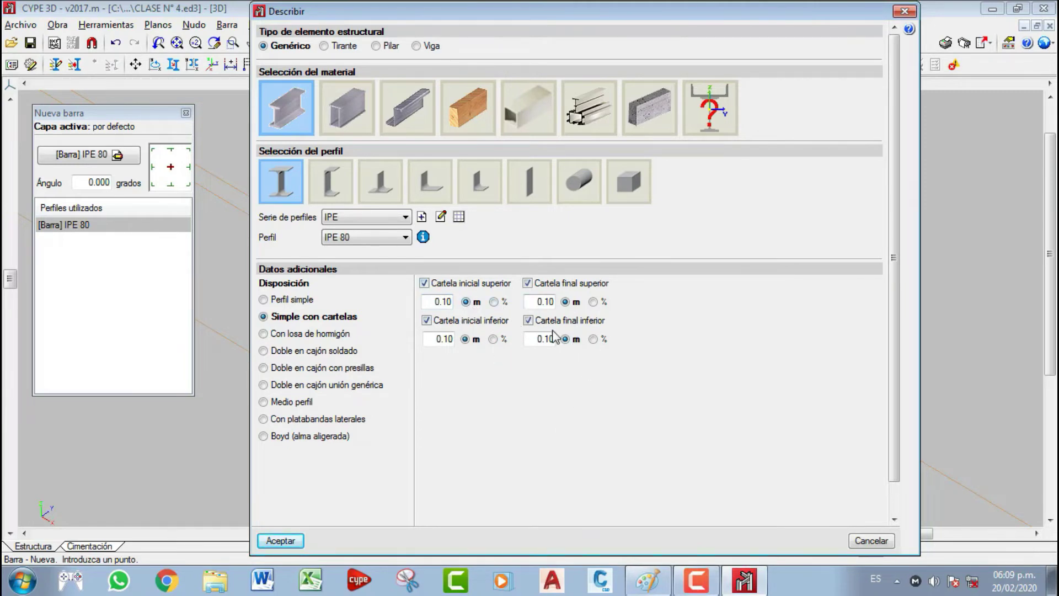
click(280, 540)
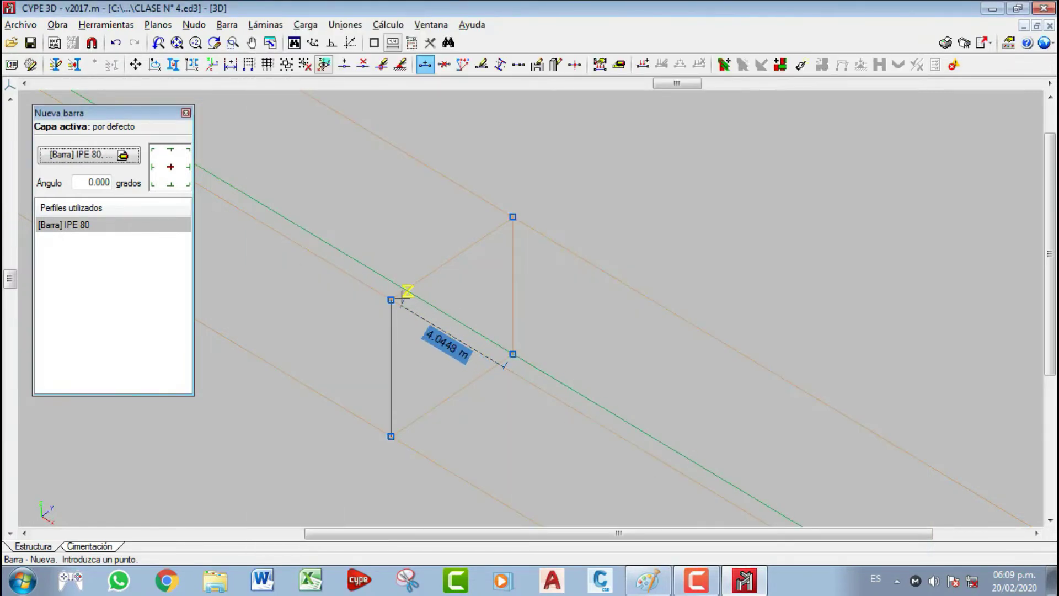
click(392, 300)
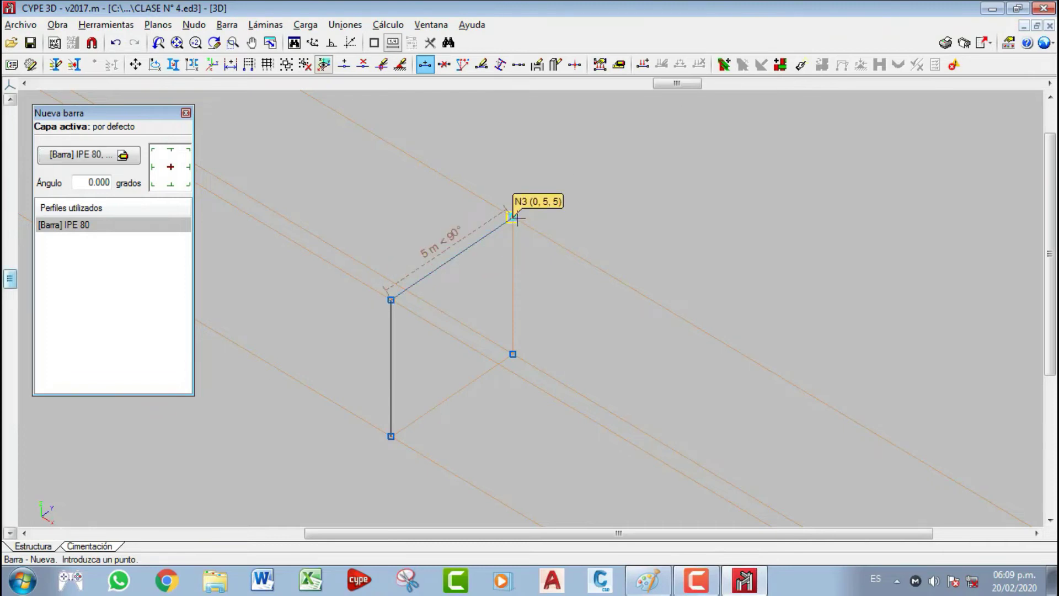
click(512, 217)
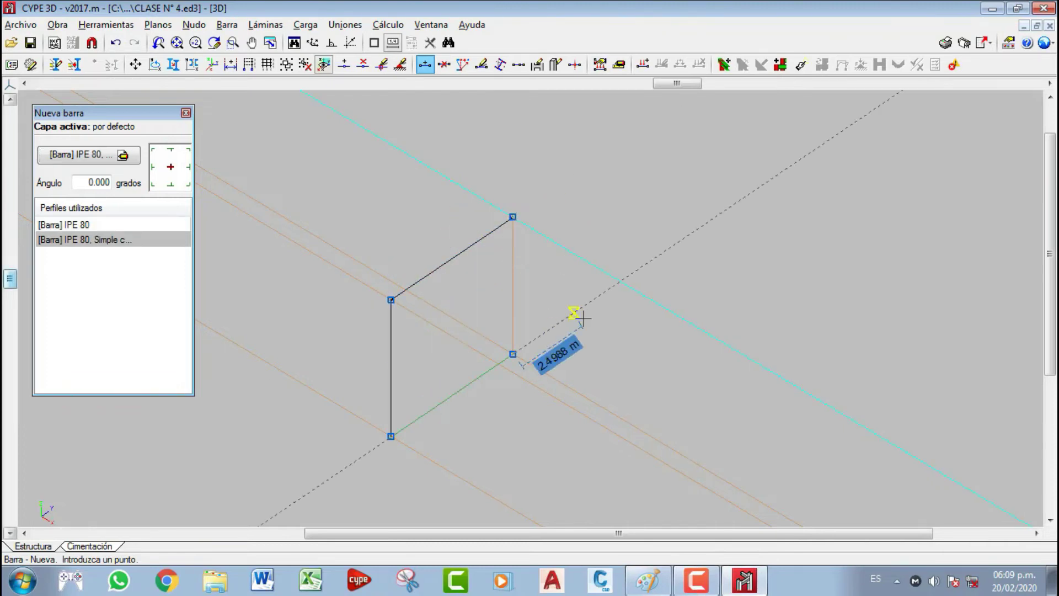
- Open the 3D view of the complete structure, examine the haunches at both ends of the beam, and close the view
click(106, 25)
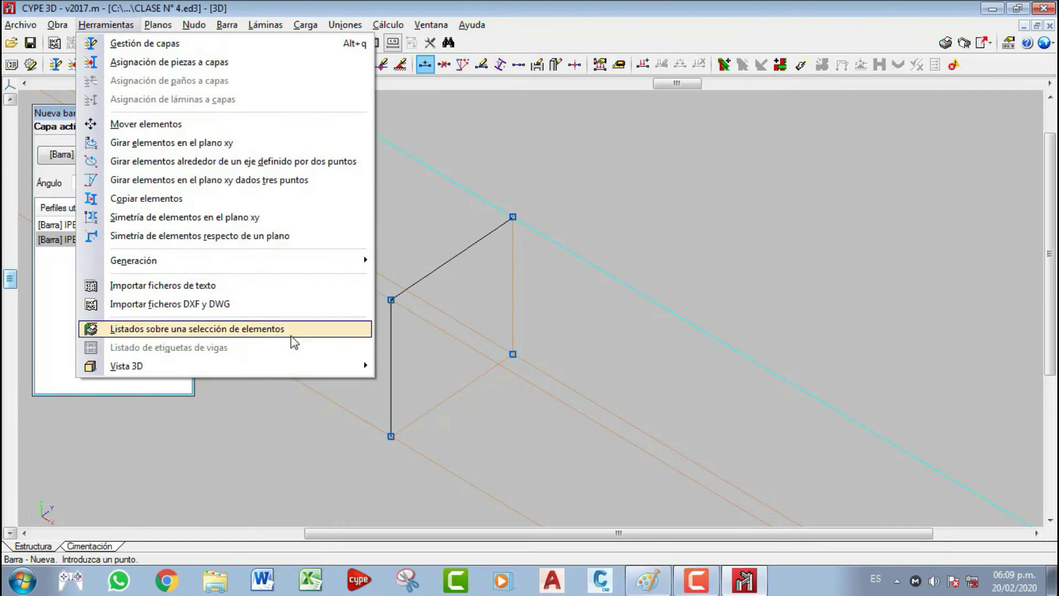
mouse_move(313, 367)
click(422, 367)
scroll(413, 311, up, 5)
scroll(426, 313, up, 5)
shift+middle_drag(345, 298, 238, 269)
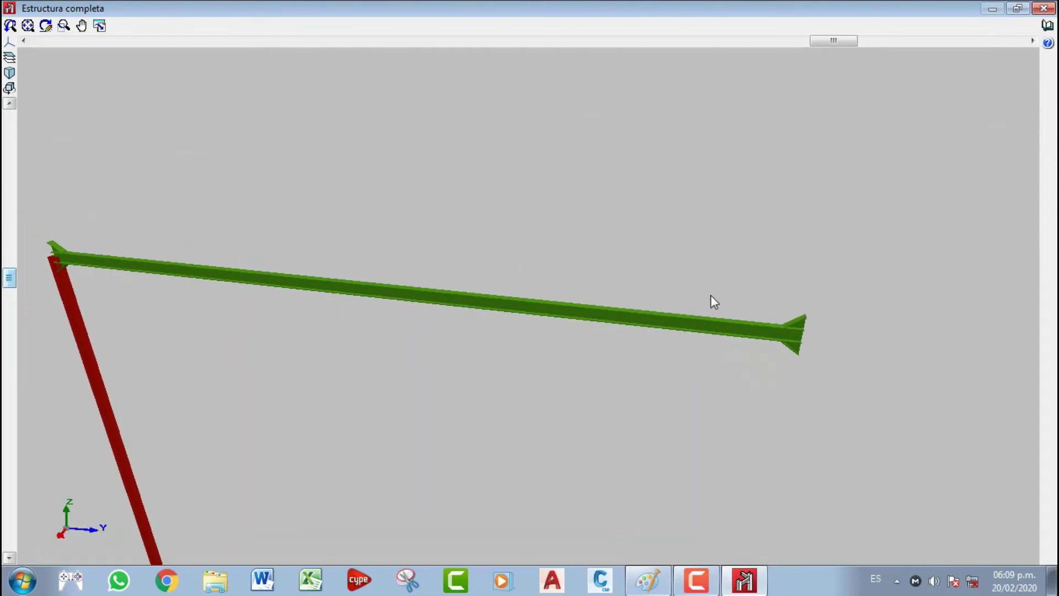
click(1044, 9)
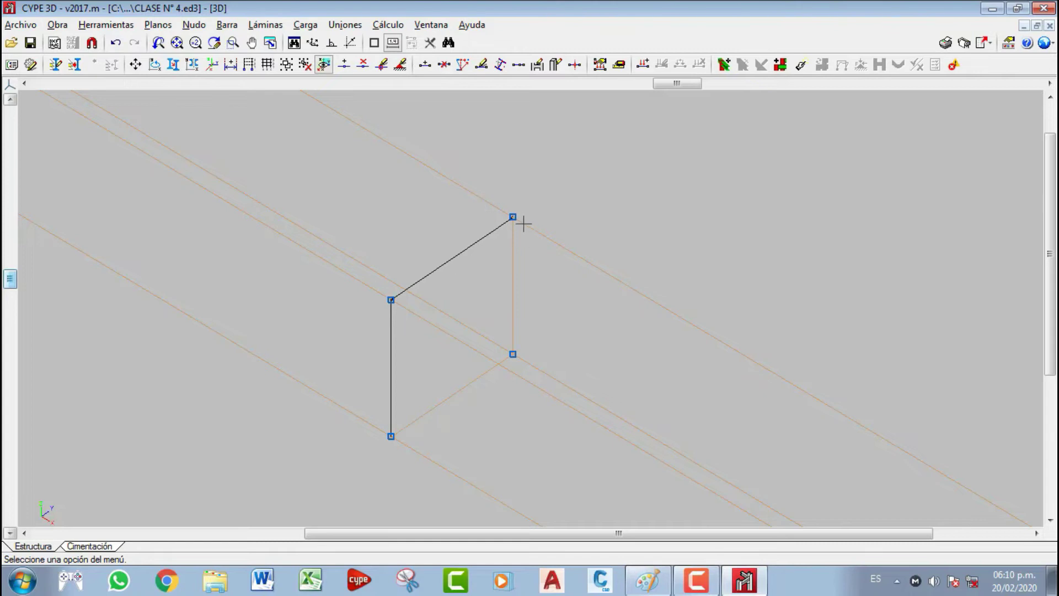
- Start a new bar, examine the slab settings of the Con losa de hormigón arrangement, and leave the profile description without applying it
click(227, 25)
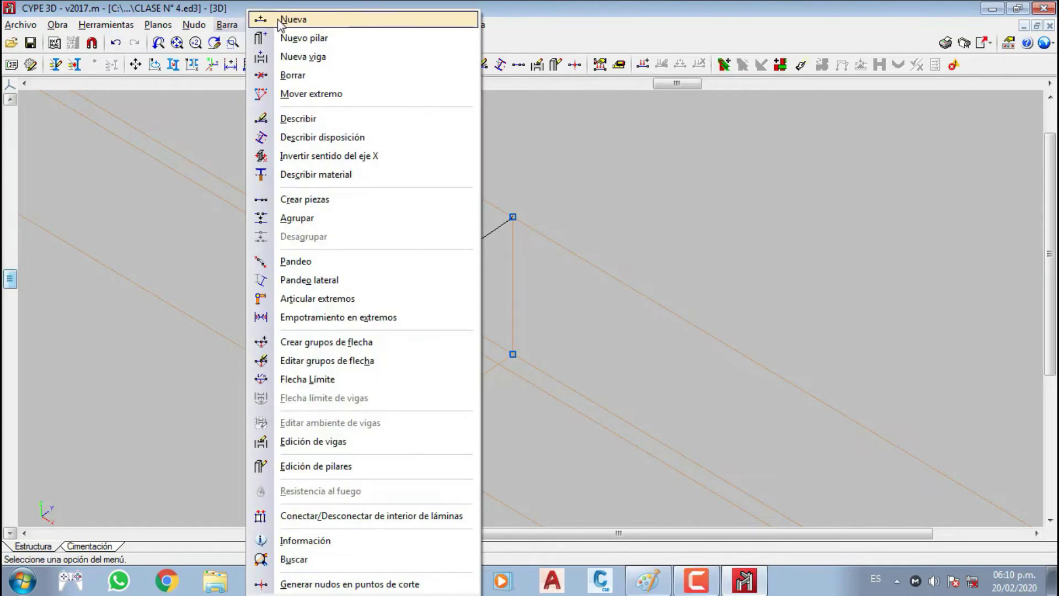
click(280, 20)
click(116, 158)
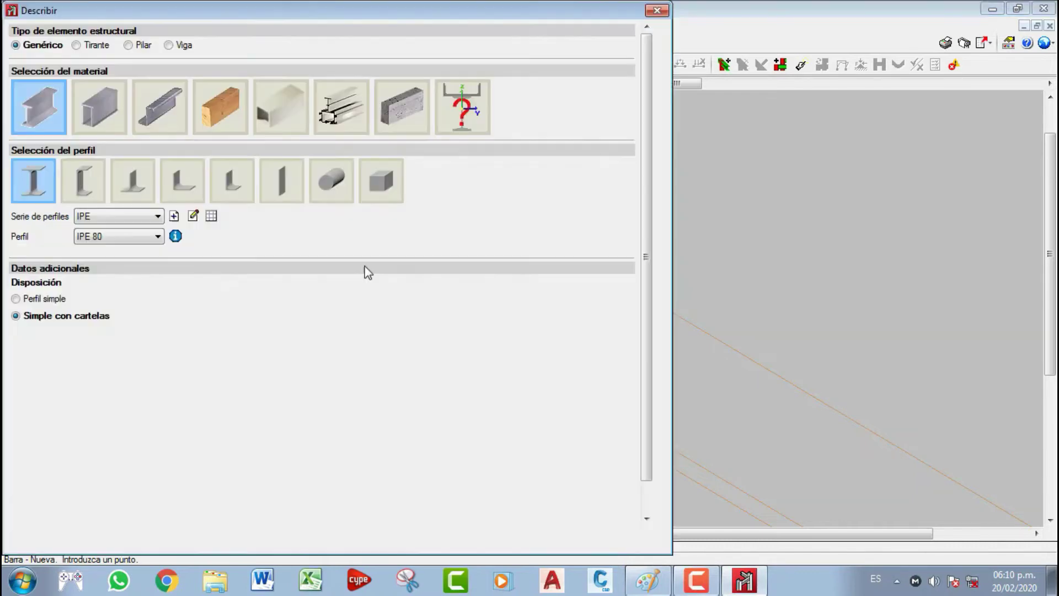
mouse_move(284, 14)
mouse_down()
mouse_move(408, 31)
mouse_move(537, 25)
mouse_up()
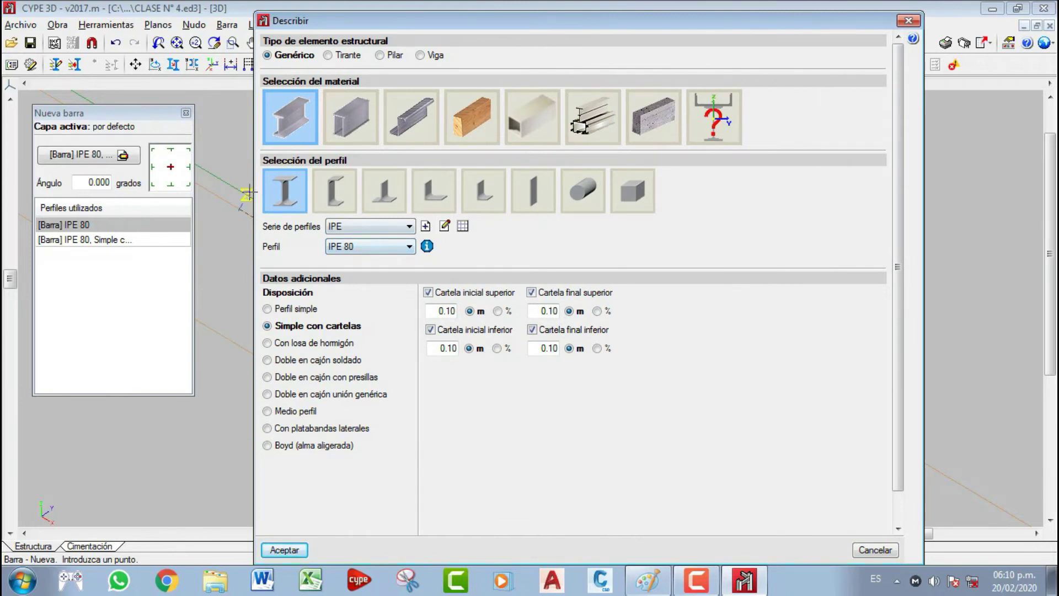
click(267, 343)
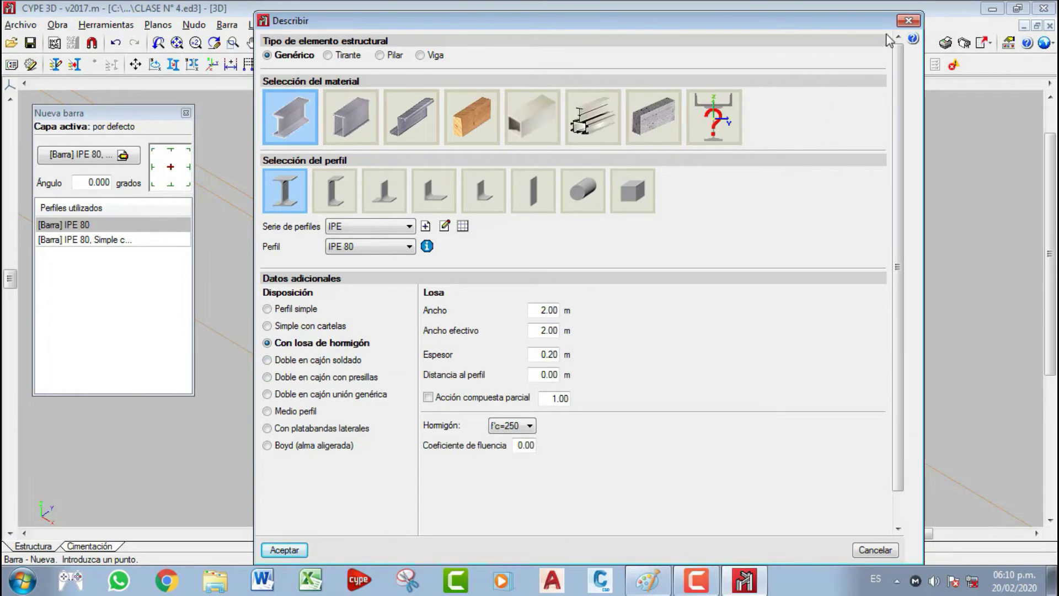
click(906, 22)
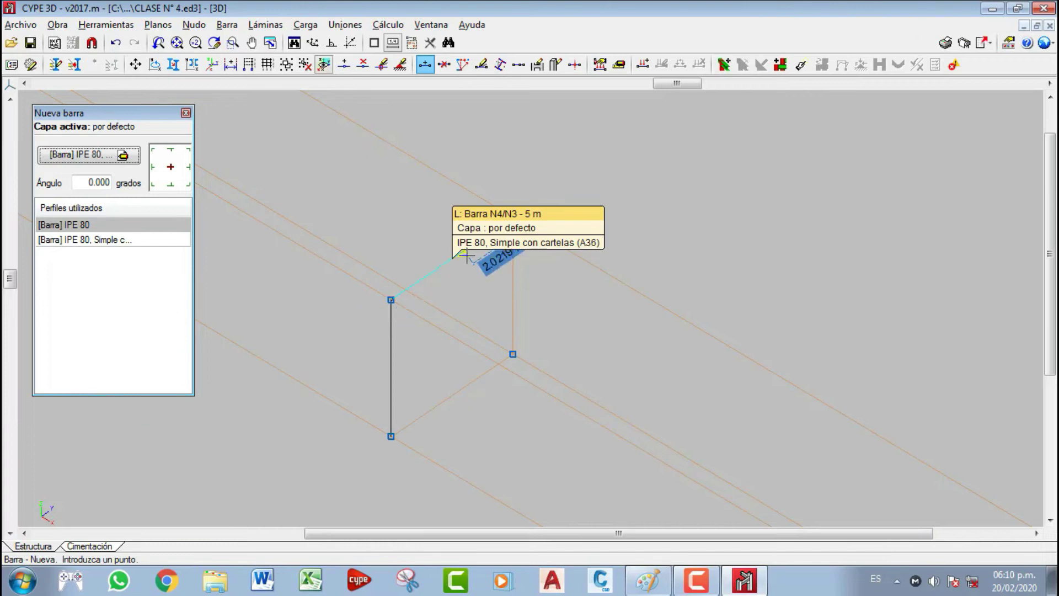
- Check that the midpoint object snap is active and insert a new node at the midpoint of the beam between N4 and N3
middle_drag(428, 254, 380, 266)
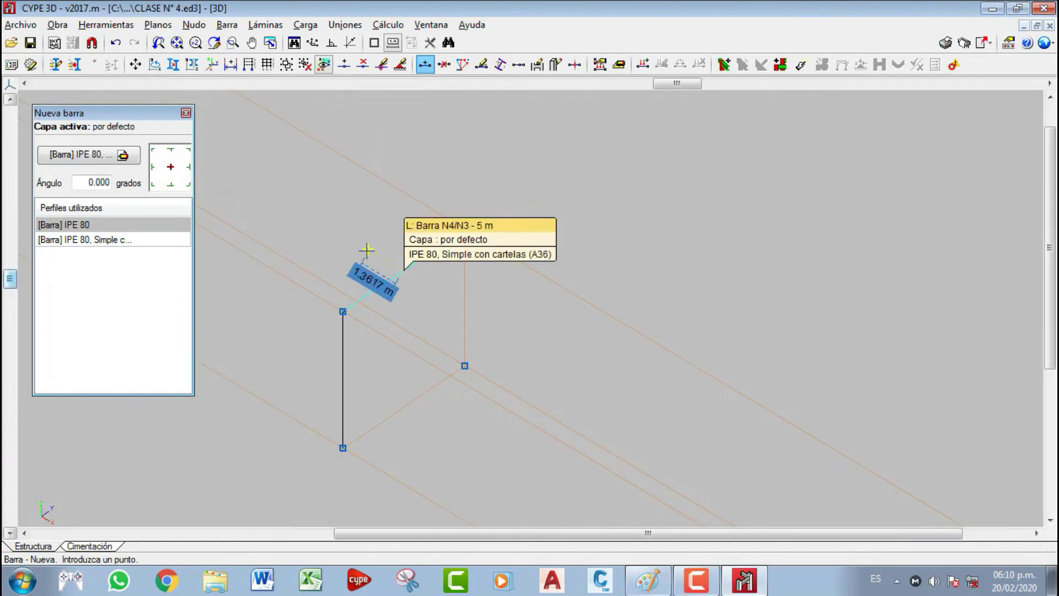
click(194, 24)
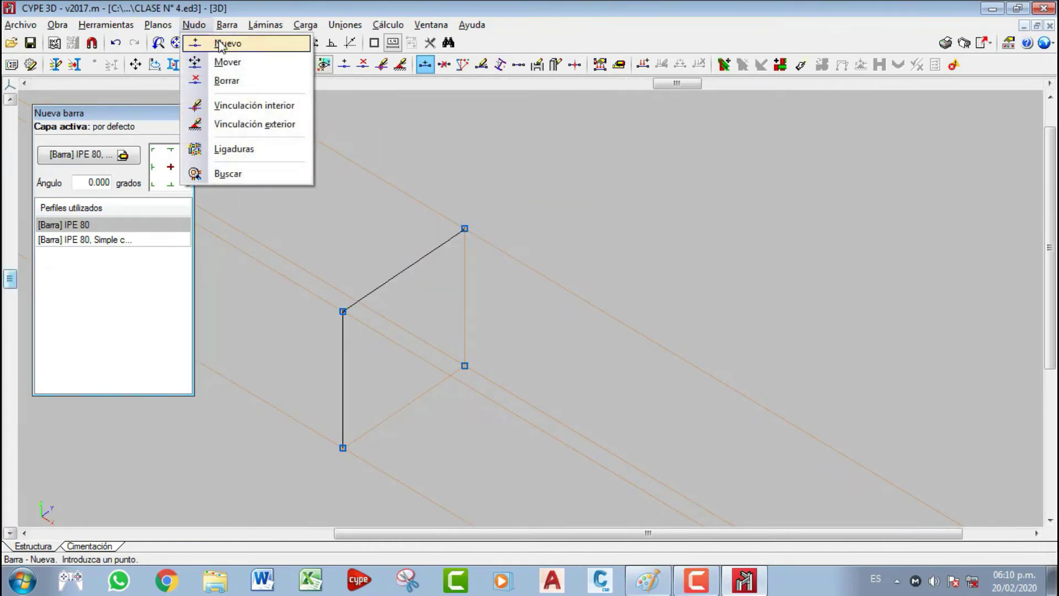
click(221, 42)
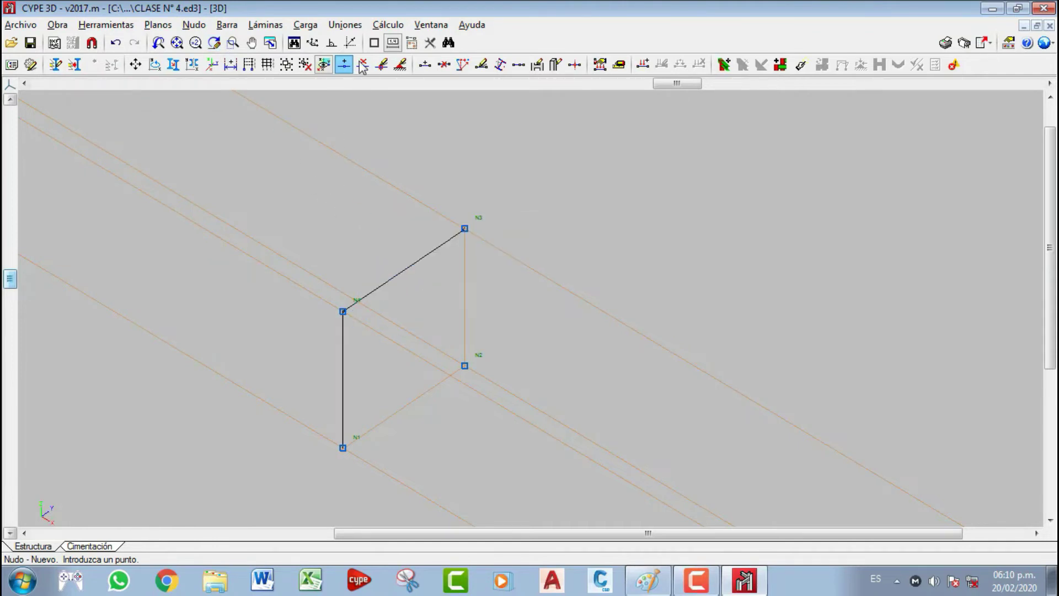
click(374, 42)
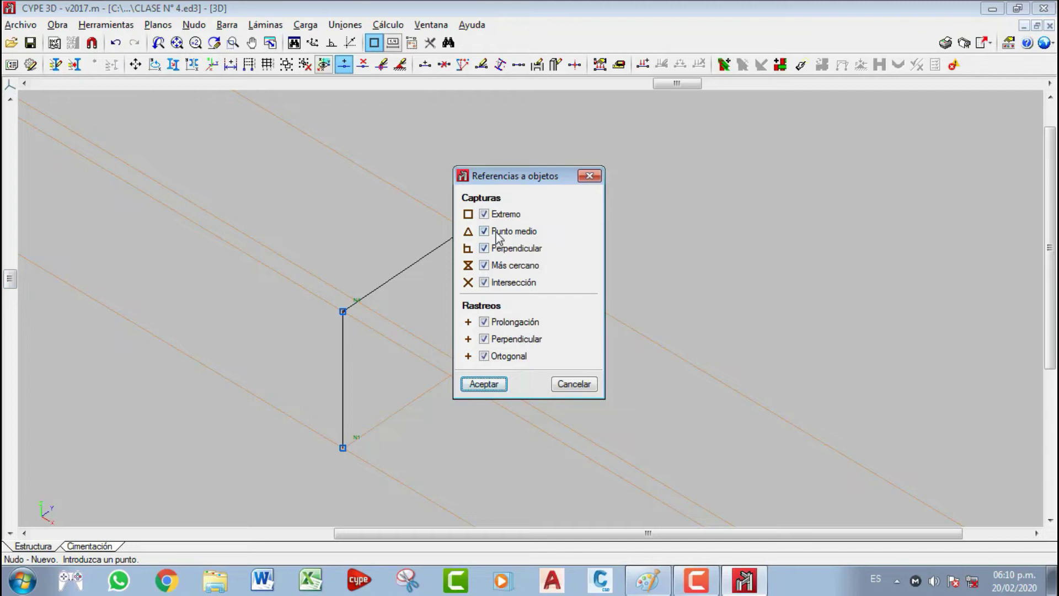
click(483, 384)
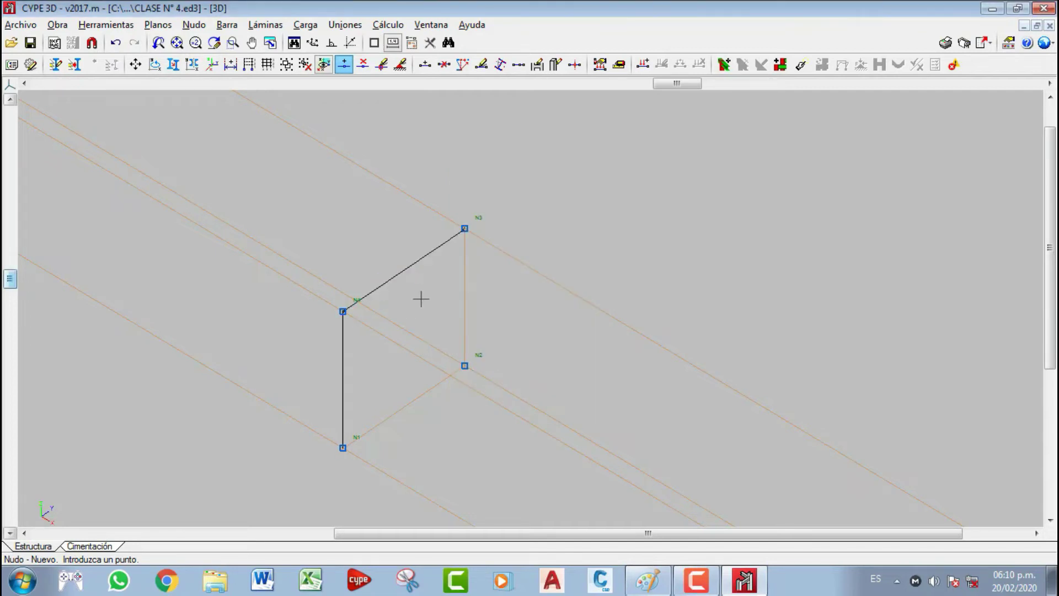
click(403, 271)
- Start copying elements with only Nudos included in the selection, and select all the nodes of the portal frame
middle_drag(466, 338, 324, 285)
scroll(425, 311, up, 1)
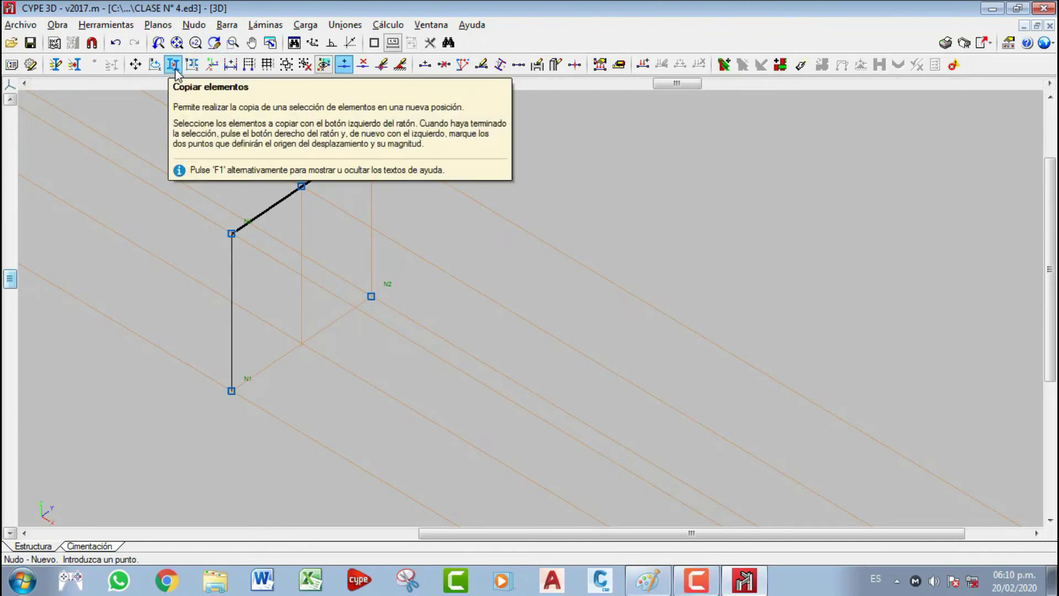
click(128, 28)
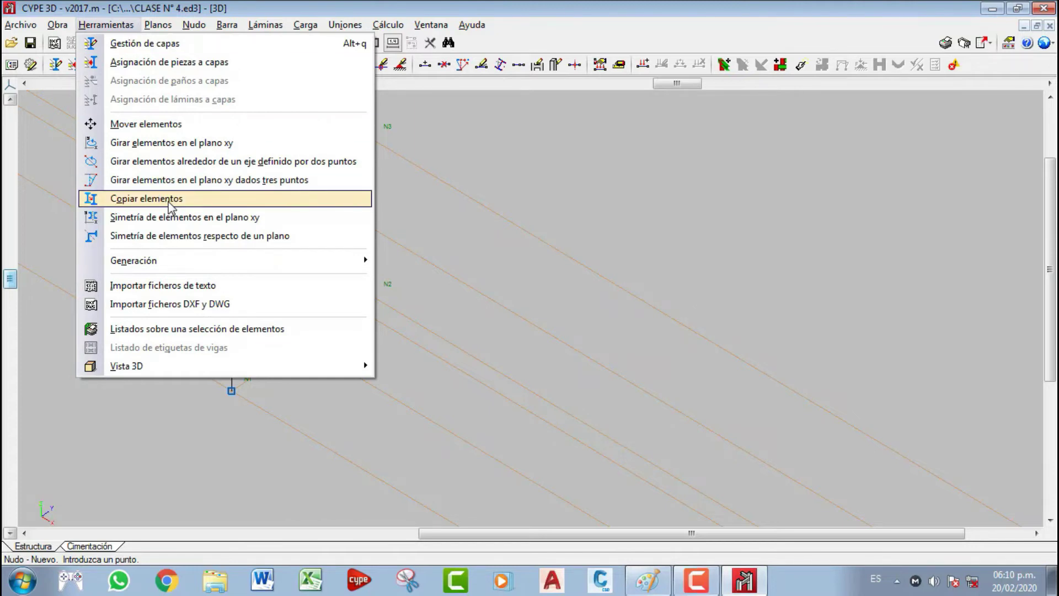
click(146, 198)
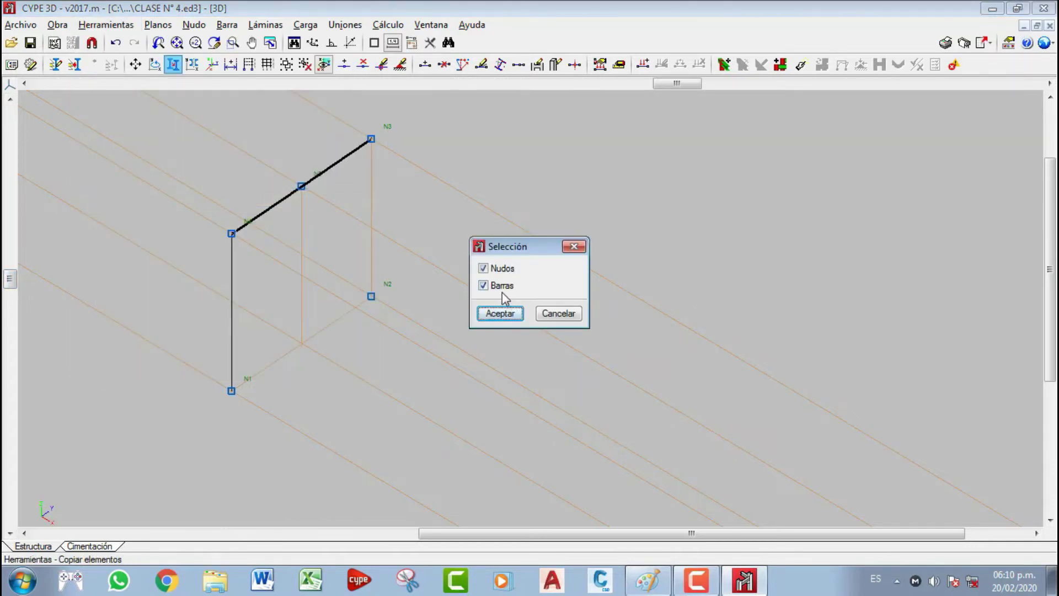
click(484, 286)
click(502, 312)
drag(579, 454, 180, 120)
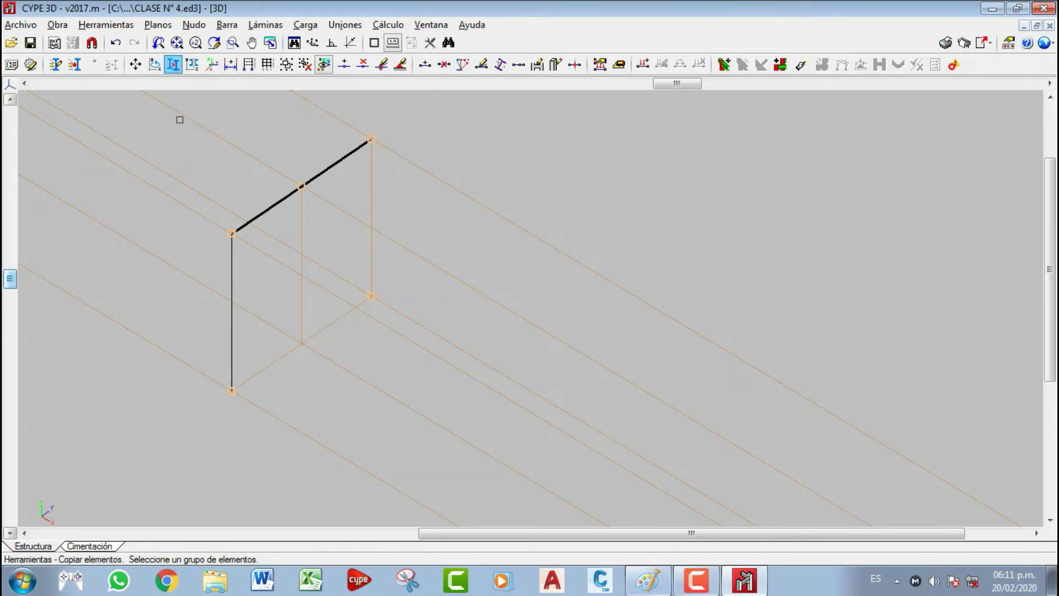
right_click(228, 167)
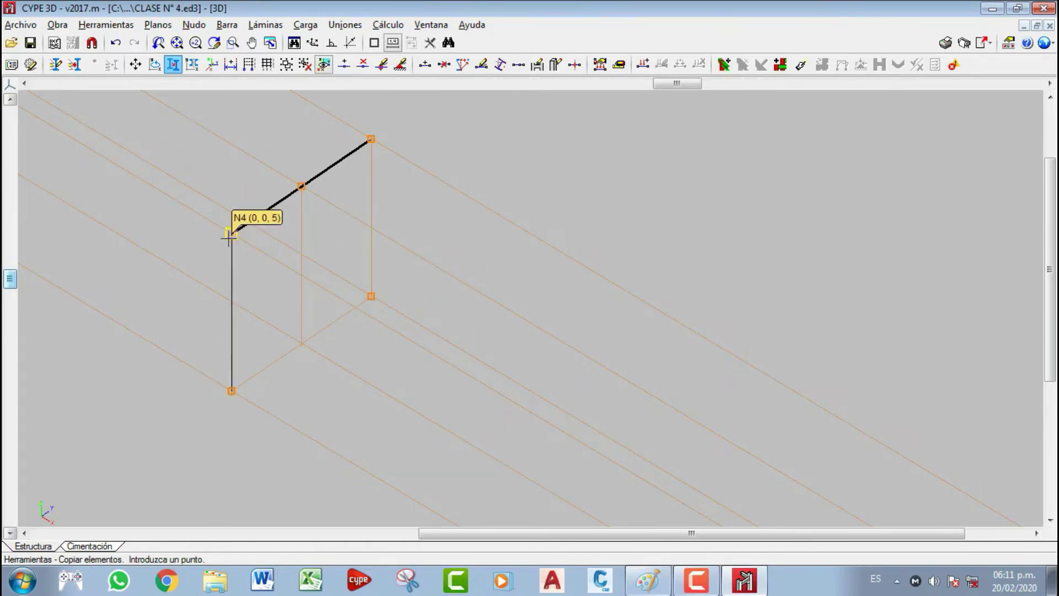
- Copy the selected nodes 5 m along the X axis, using base node N1 as the reference point
click(232, 390)
middle_drag(231, 390, 220, 348)
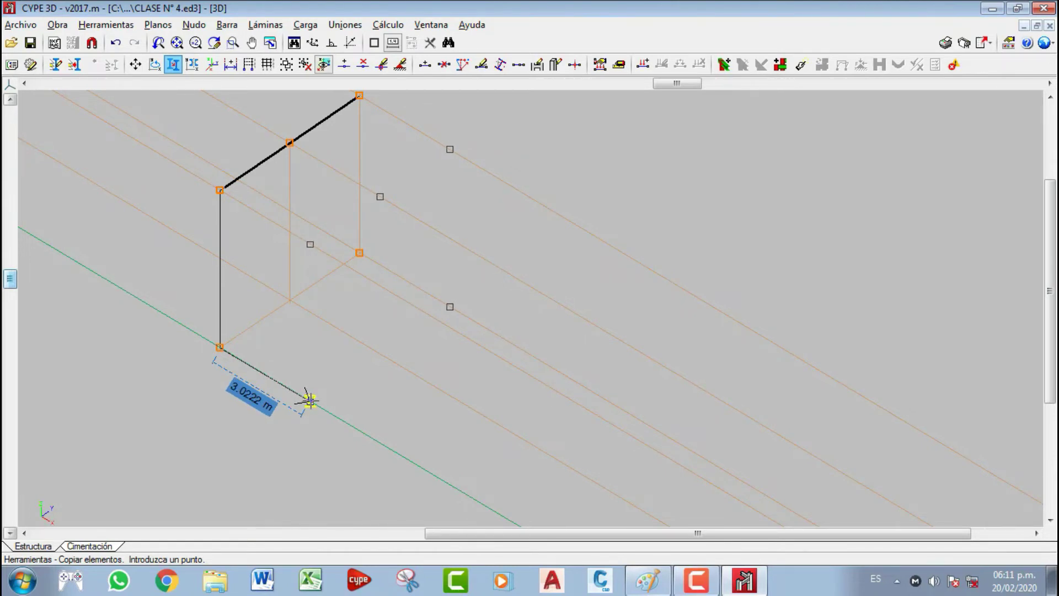
key(Return)
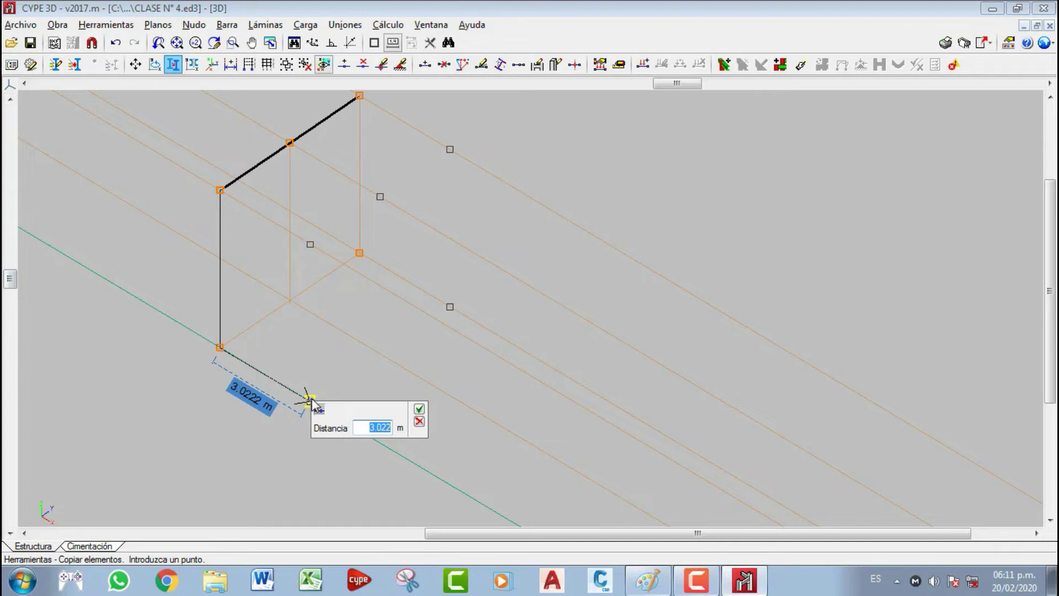
text(5)
click(419, 409)
- Place a second copy of the nodes 5 m beyond the first copy along the X axis
middle_drag(409, 407, 358, 359)
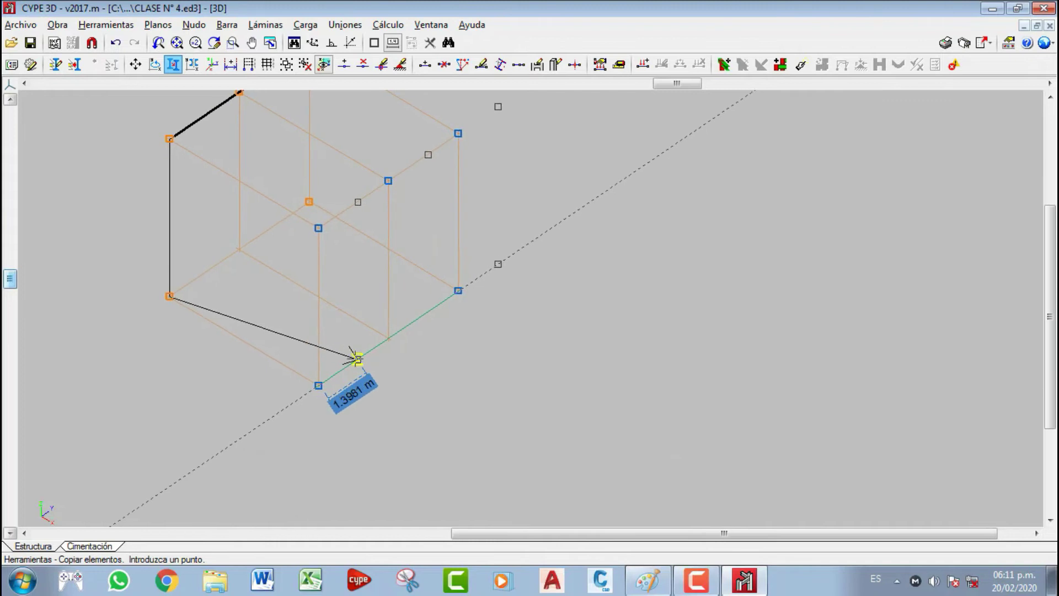
click(372, 418)
text(5)
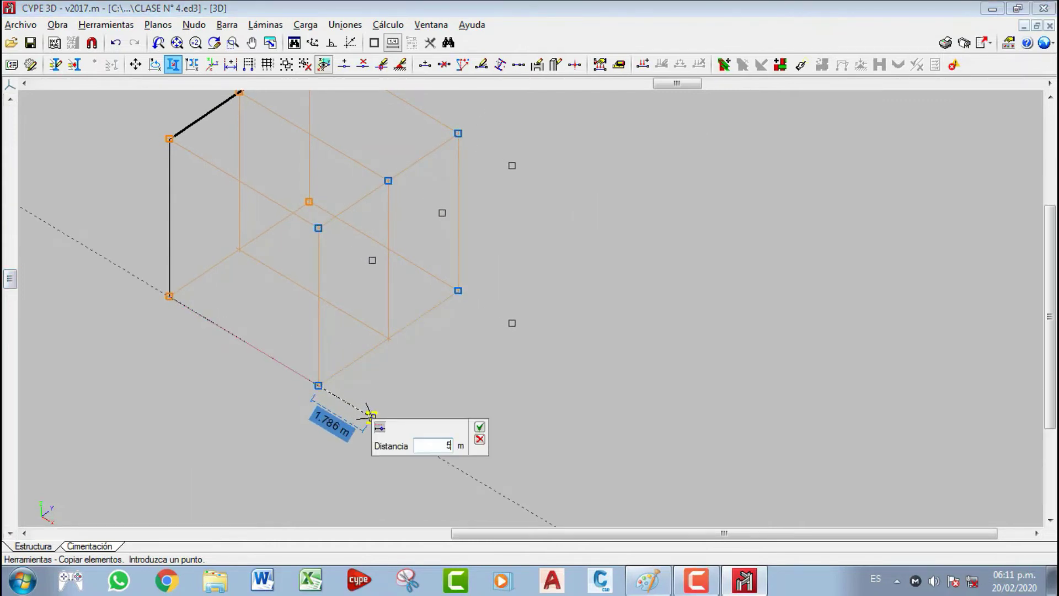
key(Return)
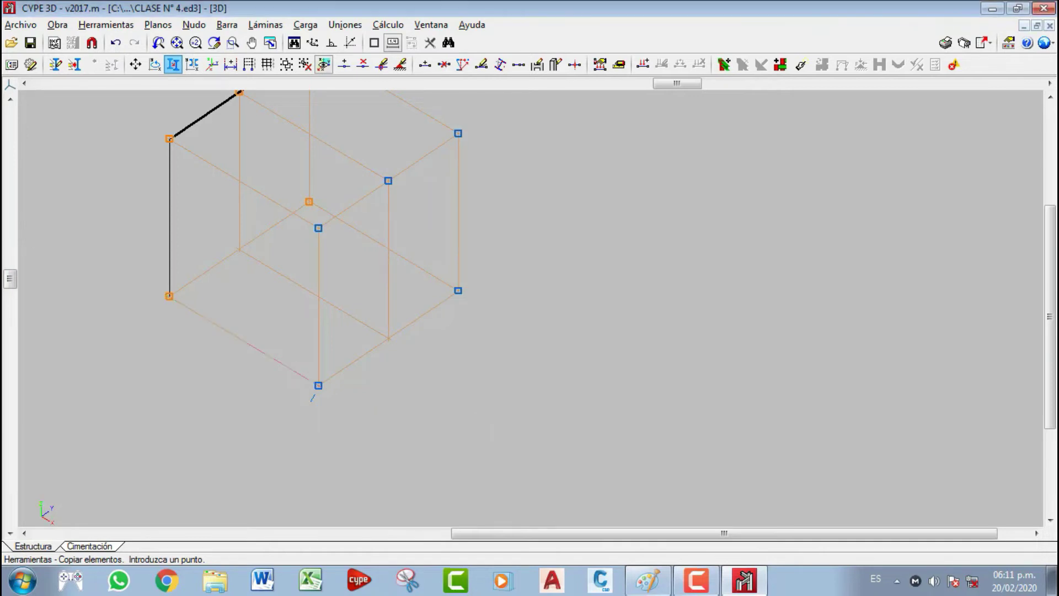
- Place a third copy of the nodes beyond the second at the same spacing along the X axis, and end the copying
scroll(349, 375, down, 1)
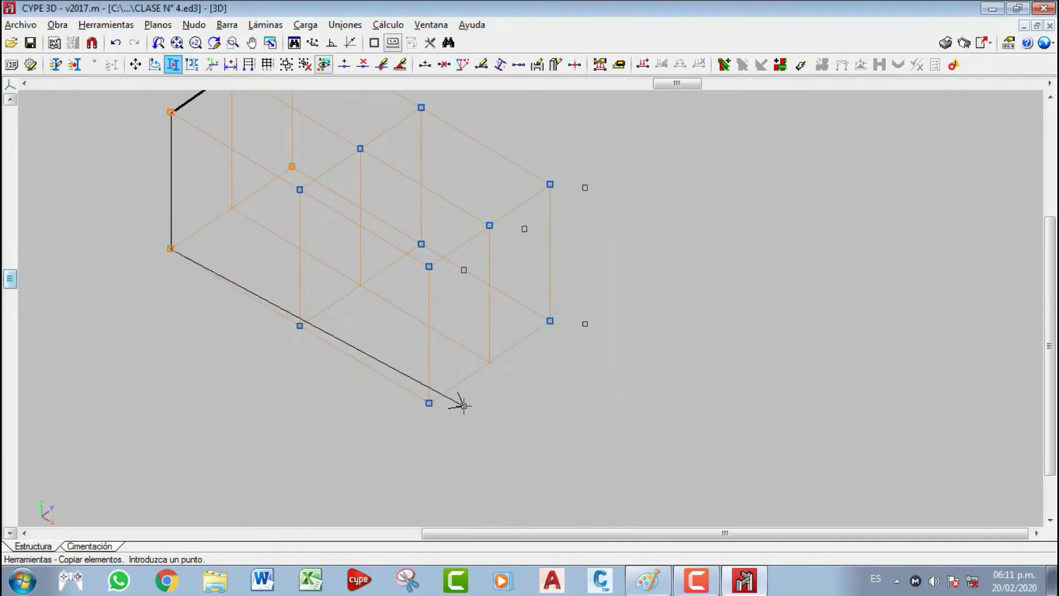
click(508, 451)
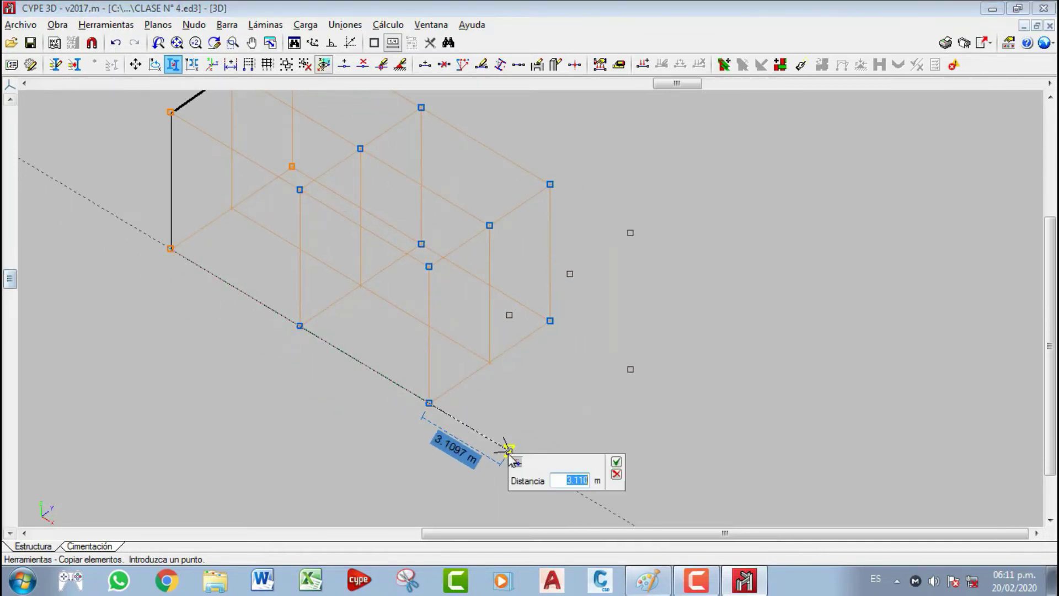
key(Tab)
key(Return)
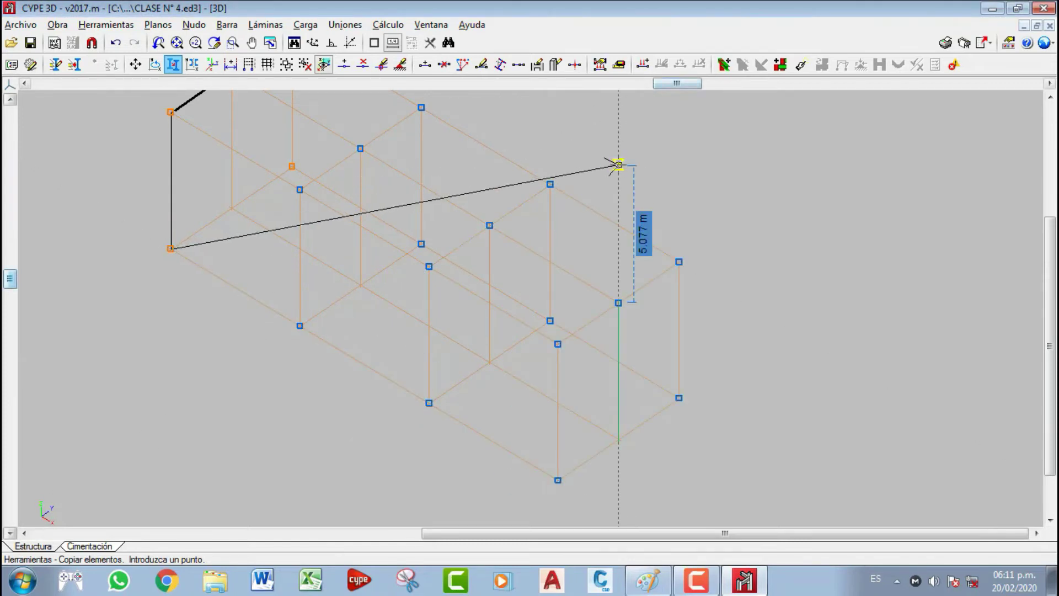
click(619, 164)
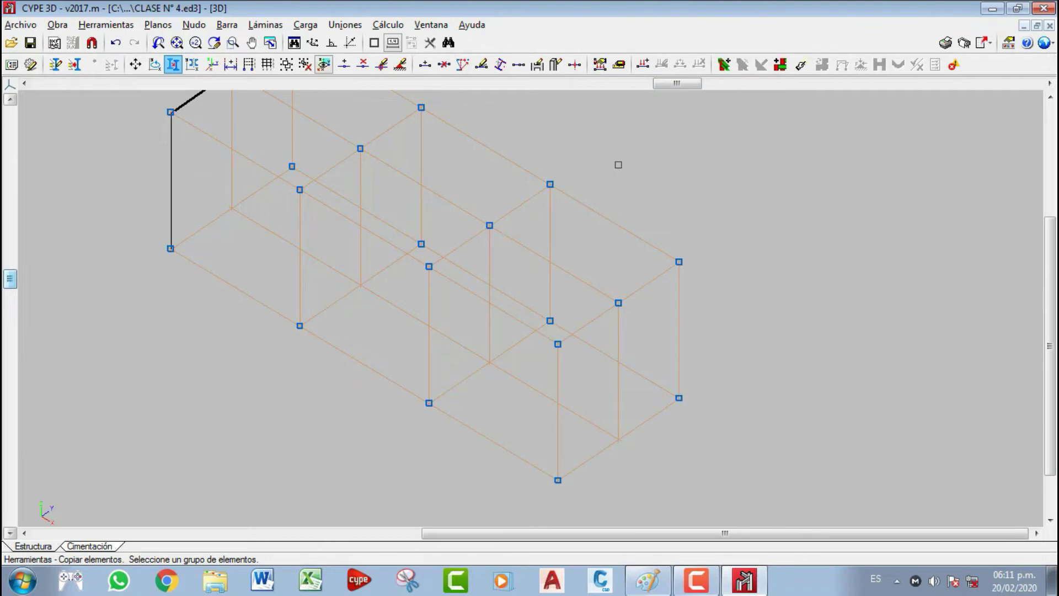
right_click(619, 164)
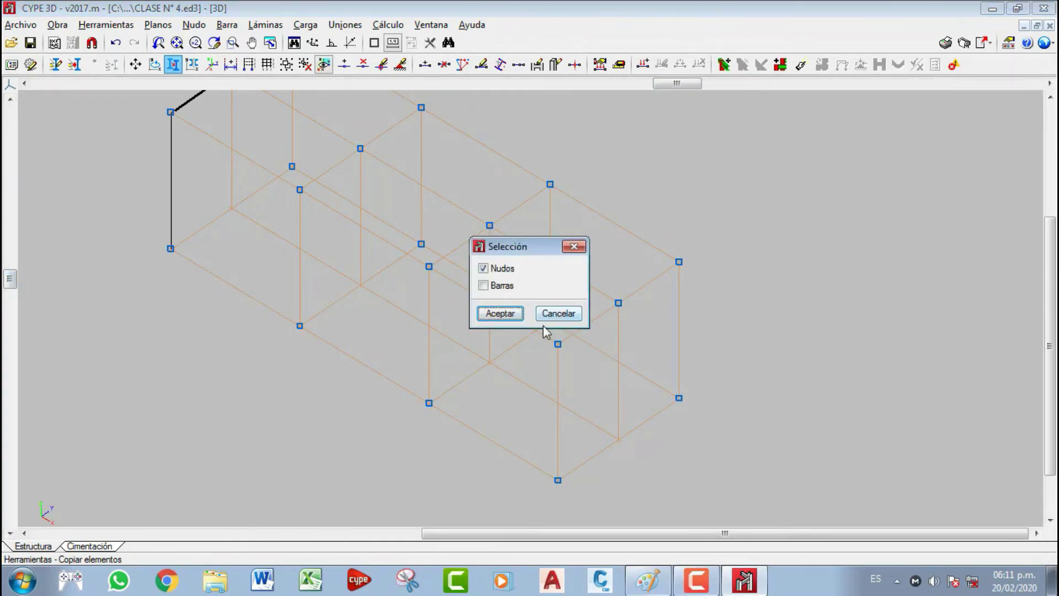
click(558, 314)
scroll(479, 280, down, 2)
middle_drag(479, 280, 494, 370)
scroll(322, 218, up, 2)
middle_drag(276, 182, 294, 213)
scroll(310, 215, up, 3)
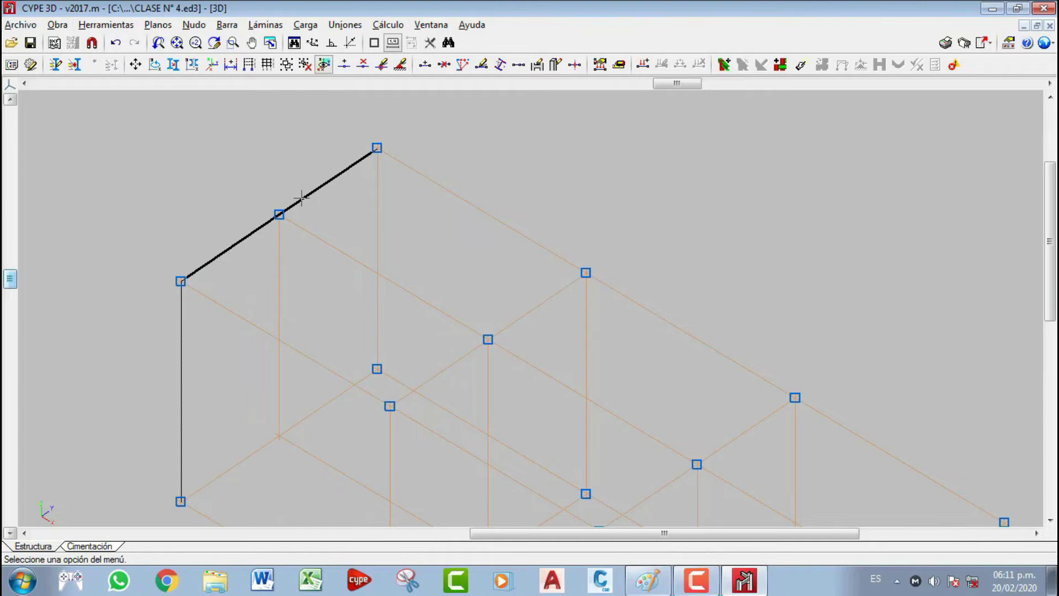
middle_drag(313, 194, 341, 186)
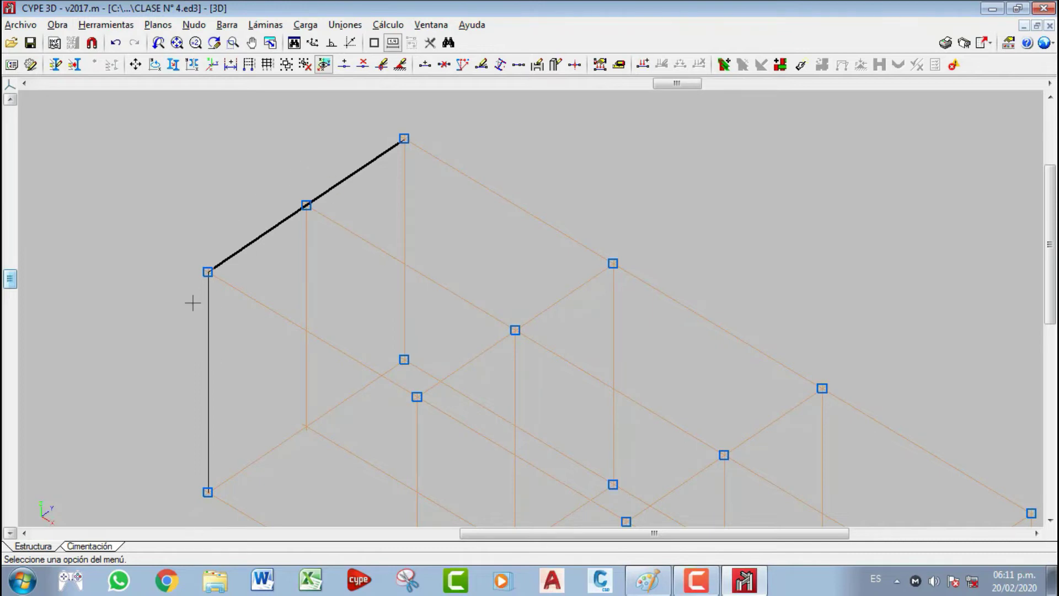
- Introduce an IPE 80 bar with haunches between nodes N9 and N8, across the top of the second frame
middle_drag(216, 325, 201, 325)
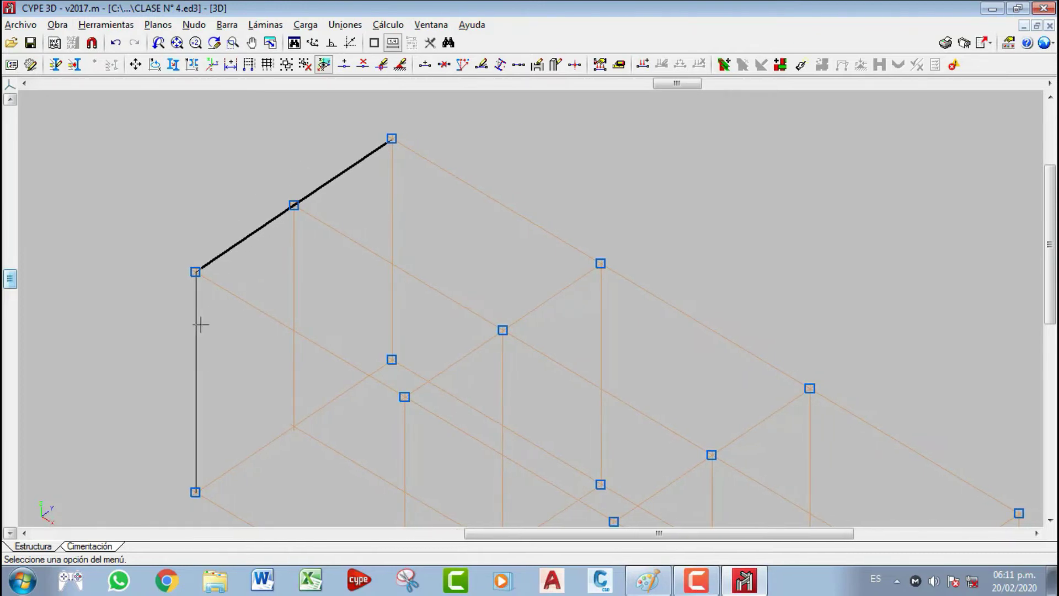
click(227, 24)
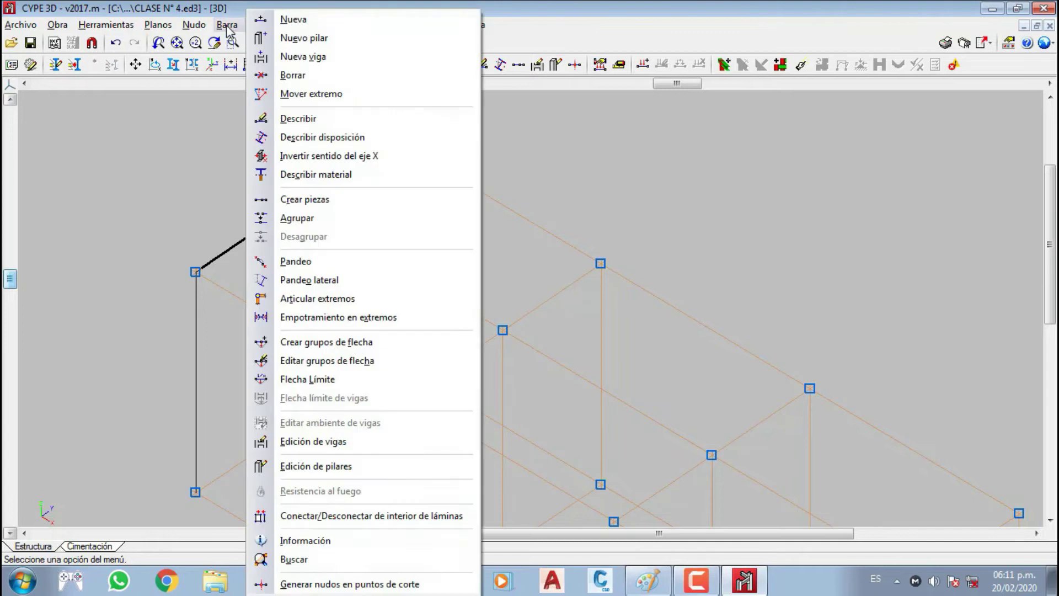
click(293, 19)
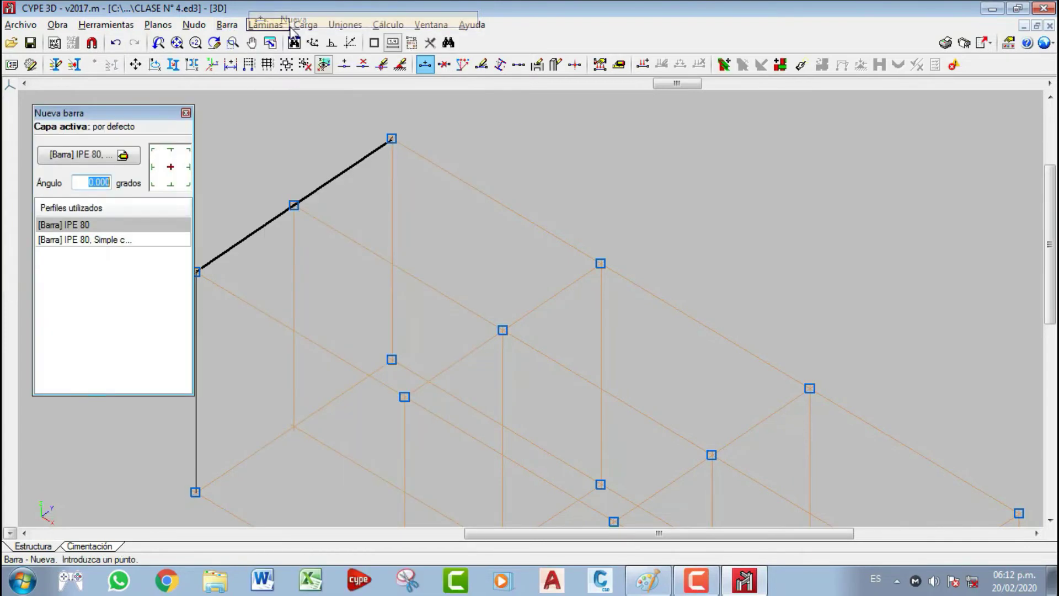
click(405, 395)
click(600, 263)
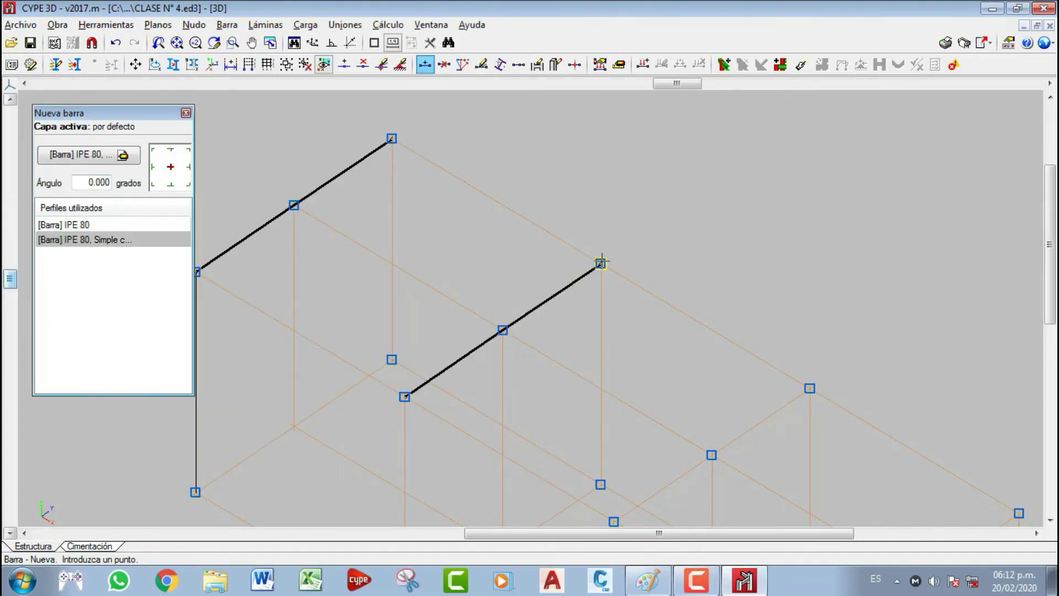
right_click(437, 193)
middle_drag(485, 262, 555, 270)
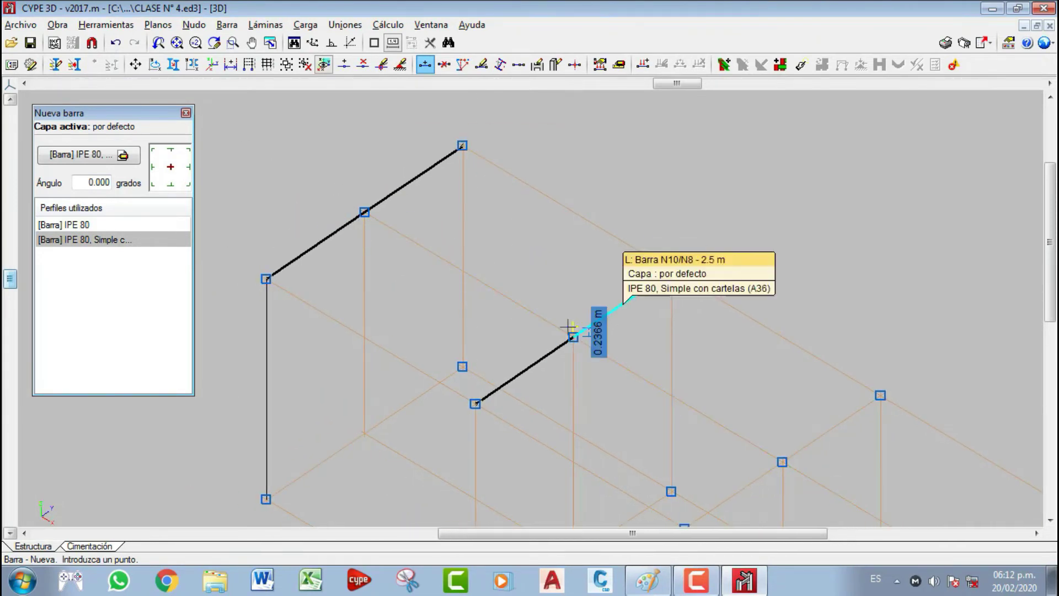
middle_drag(571, 329, 534, 329)
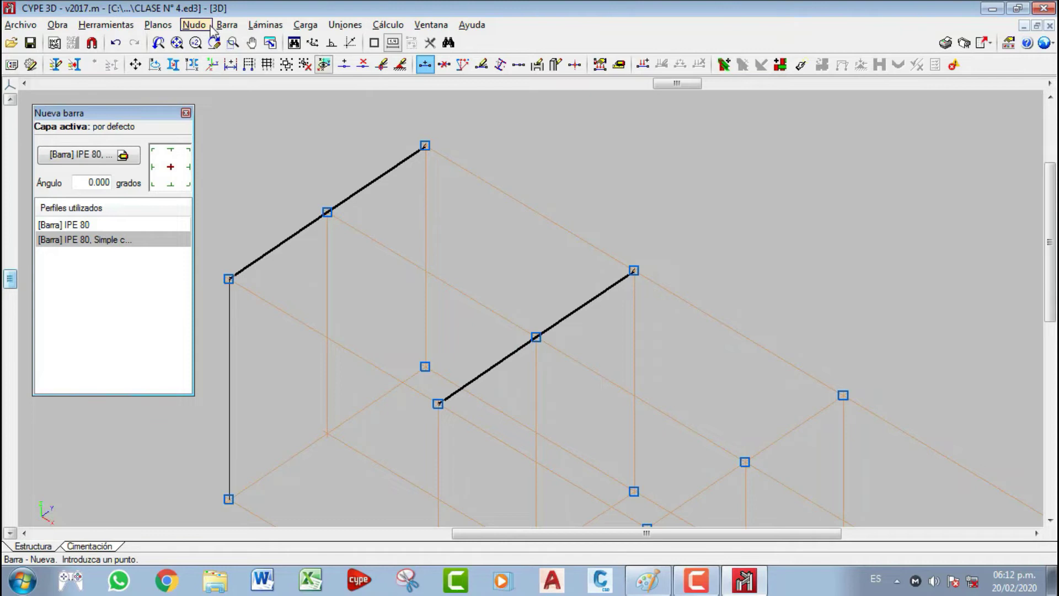
- Delete the intermediate node N10 from the top bar of the second frame
click(203, 24)
click(227, 80)
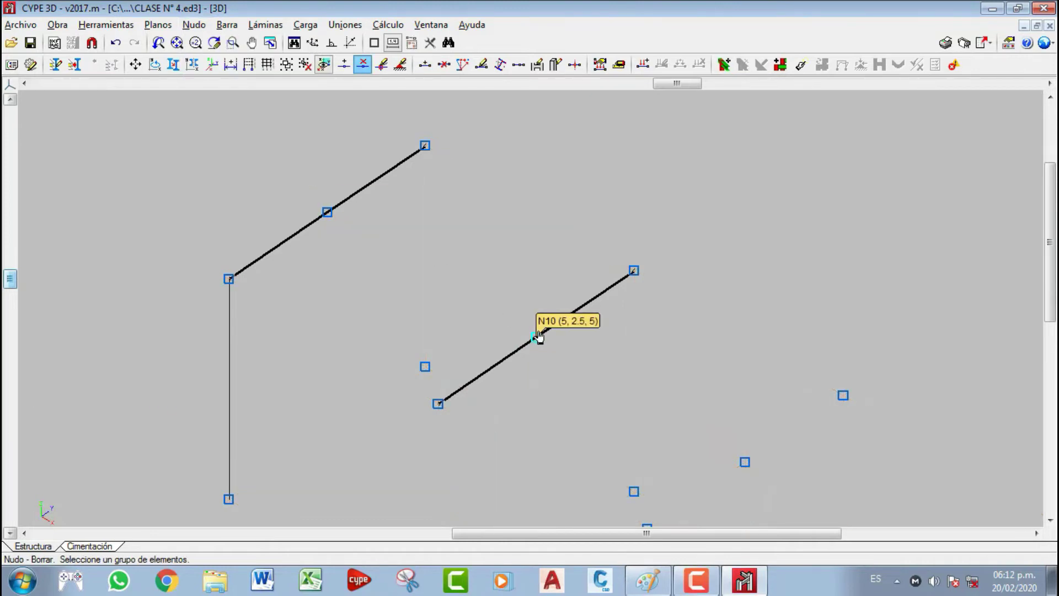
click(540, 338)
scroll(560, 336, down, 2)
middle_drag(517, 319, 501, 316)
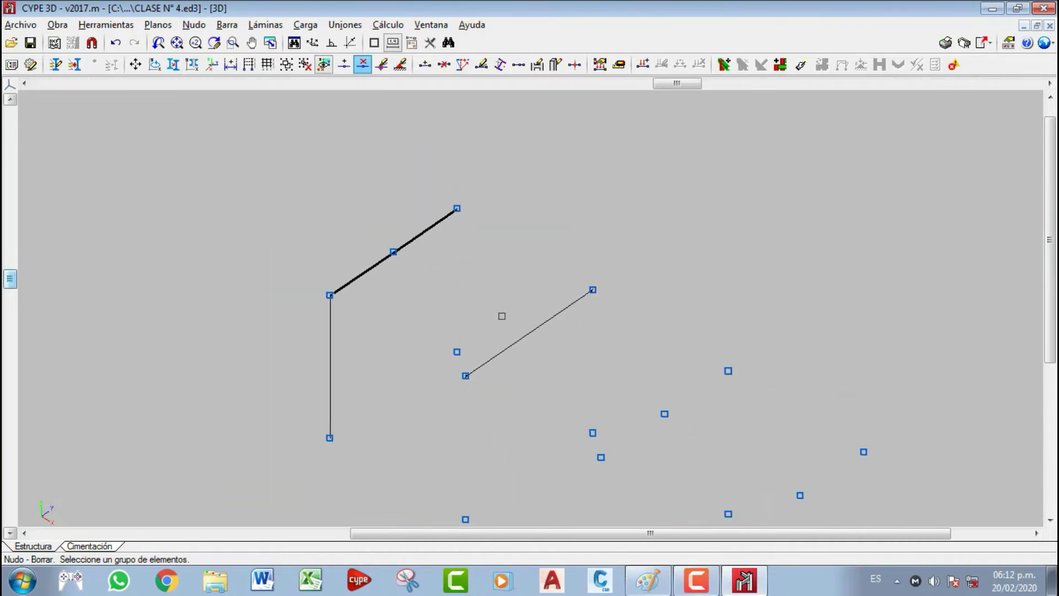
scroll(436, 287, down, 1)
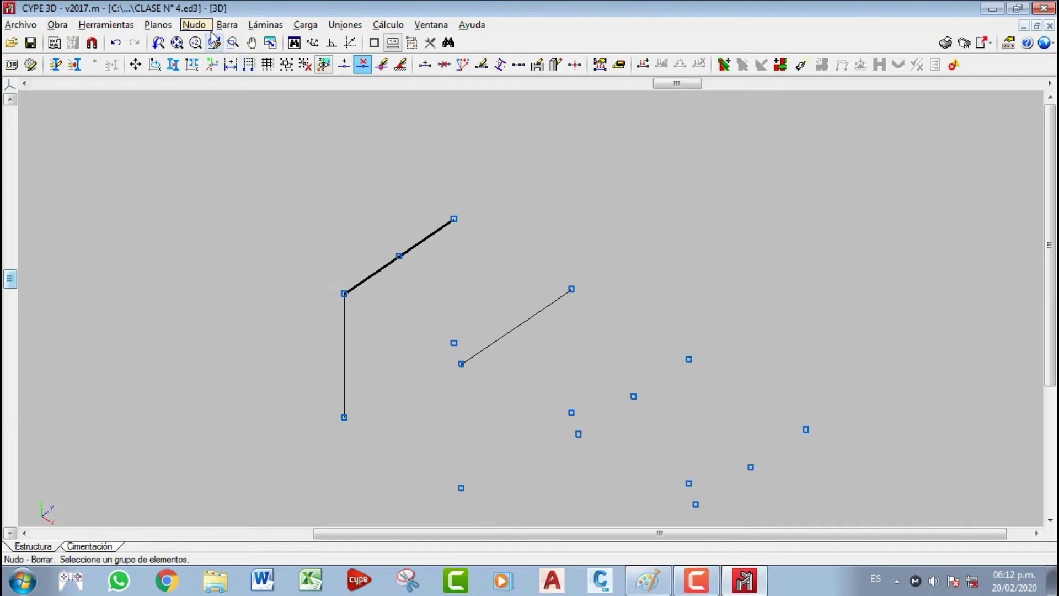
- With new-bar input active, compare the first frame's top beam, divided at node N5, with the second frame's undivided bar N9/N8
click(227, 24)
click(279, 18)
middle_drag(457, 301, 370, 298)
scroll(379, 303, up, 2)
middle_drag(336, 250, 409, 291)
click(388, 265)
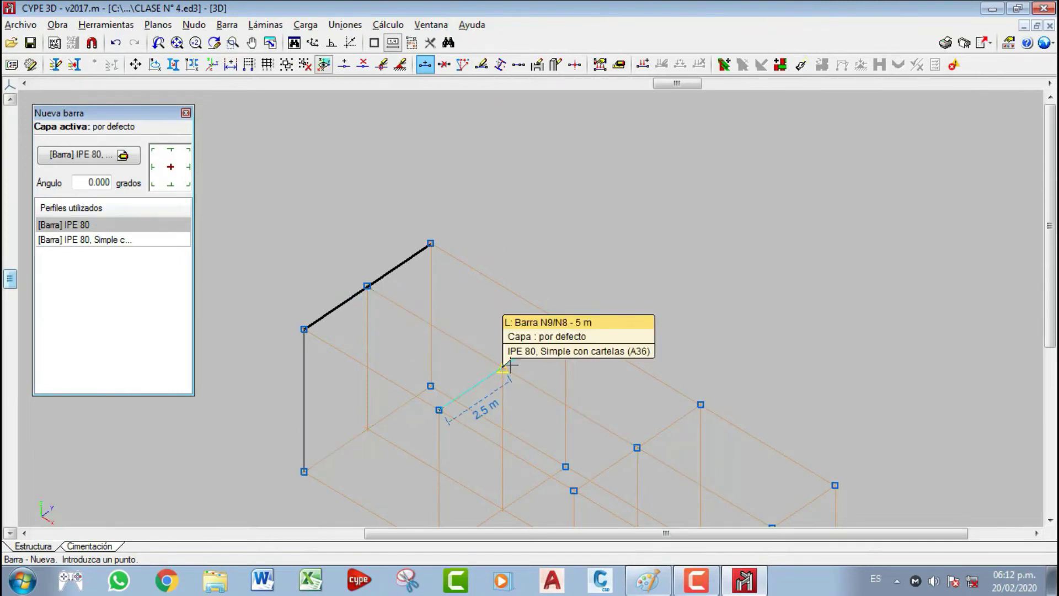
click(509, 364)
scroll(373, 286, up, 1)
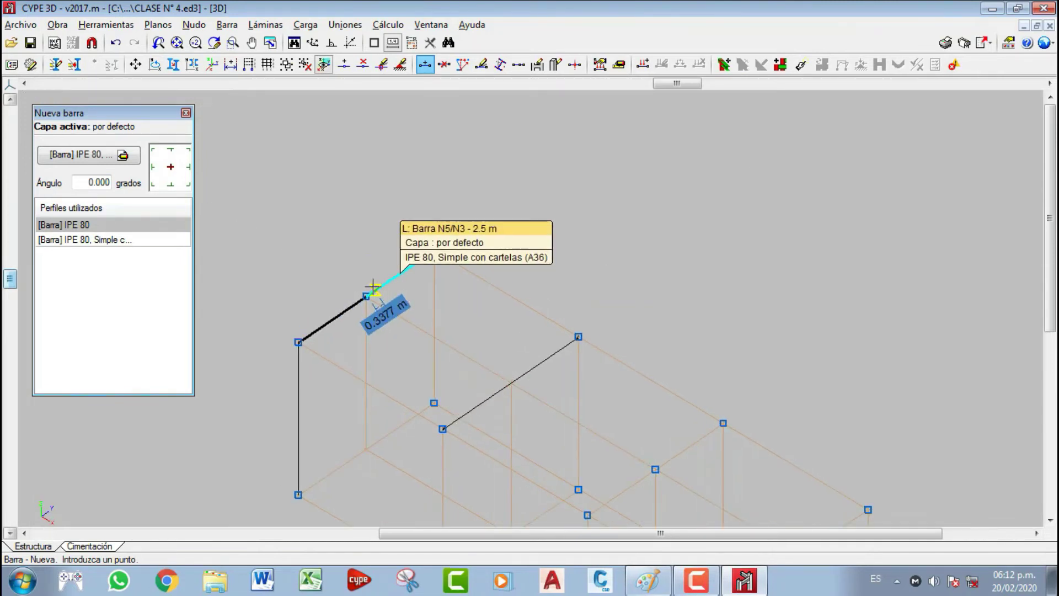
click(373, 287)
scroll(367, 295, up, 1)
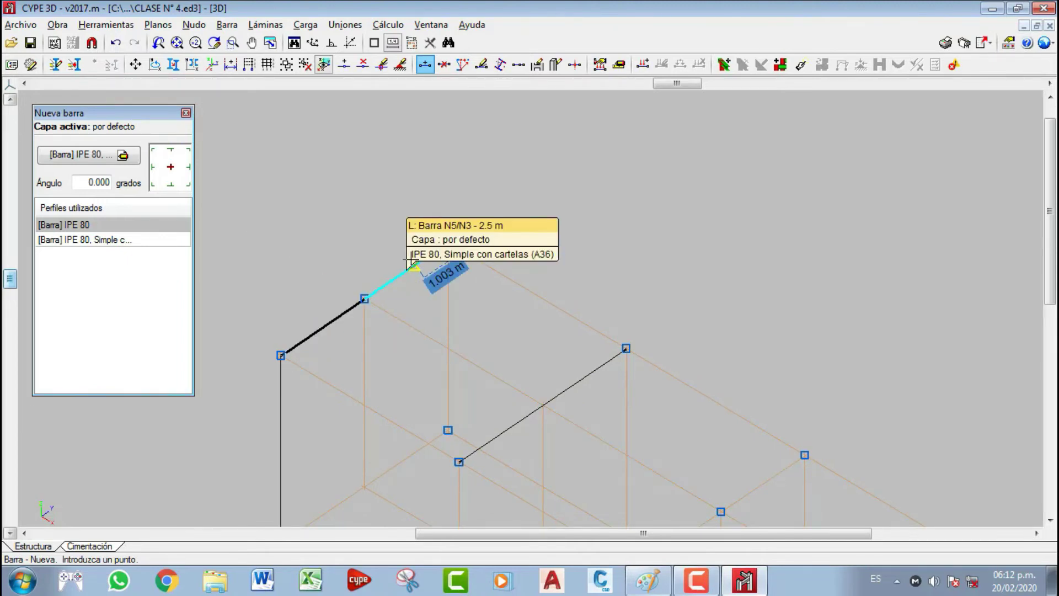
click(412, 260)
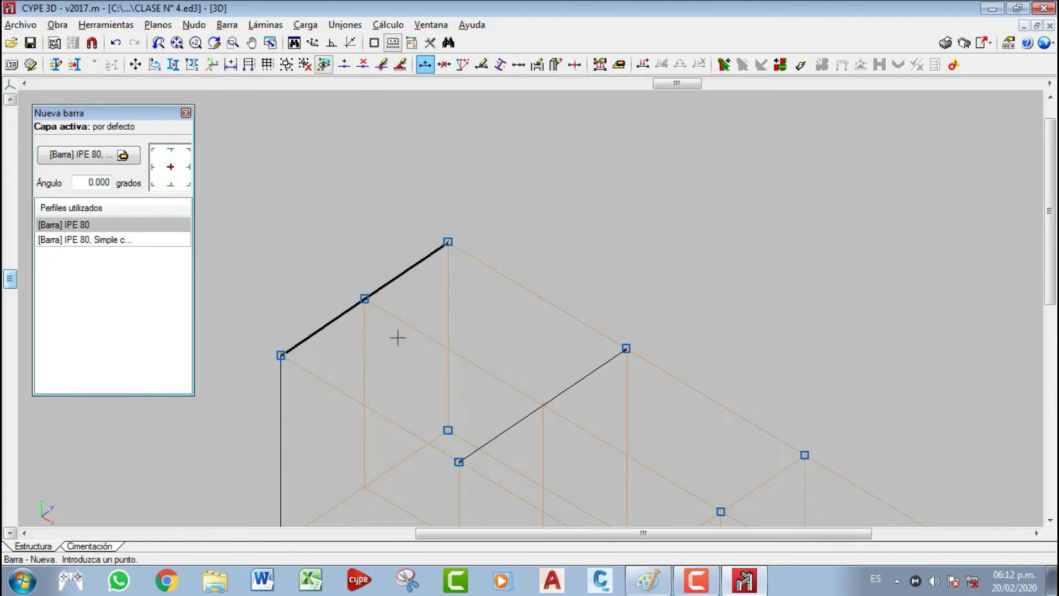
click(587, 366)
click(375, 286)
click(365, 301)
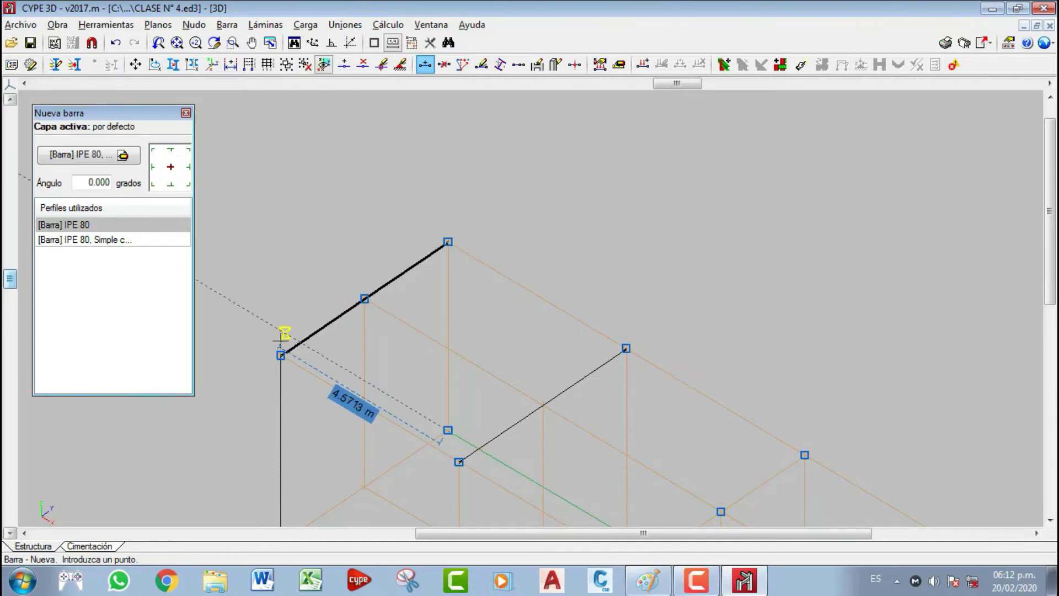
click(370, 301)
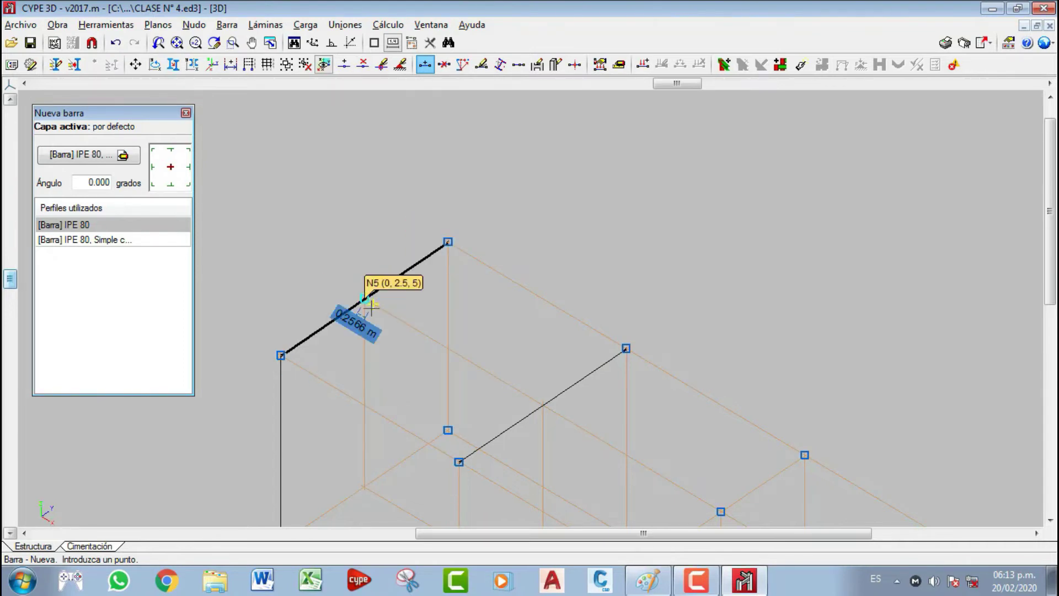
- Inspect the end nodes of the second frame's top bar and open the profile description for new bars
middle_drag(369, 300, 367, 267)
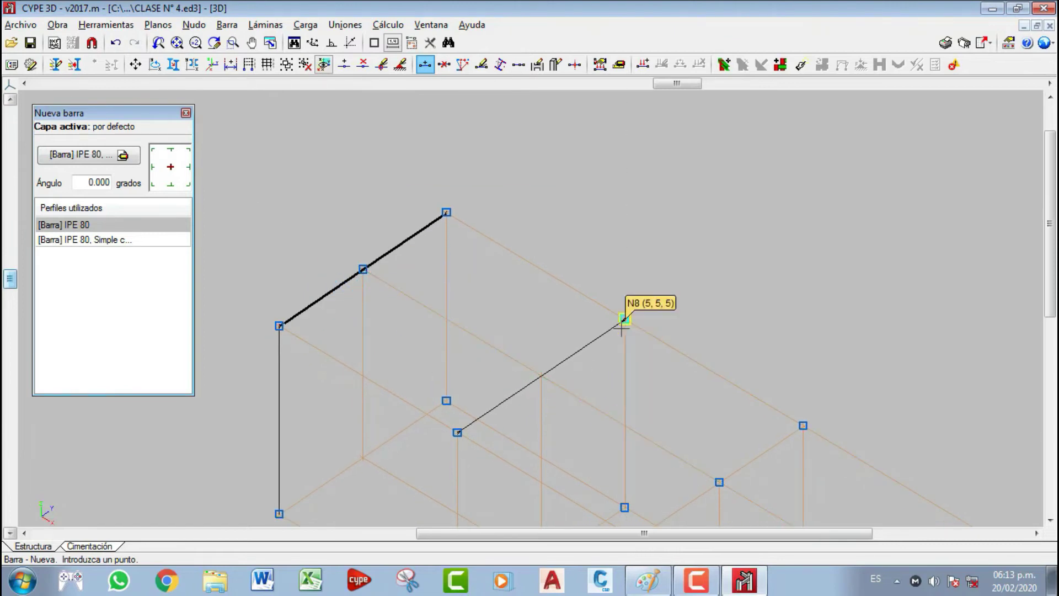
click(624, 319)
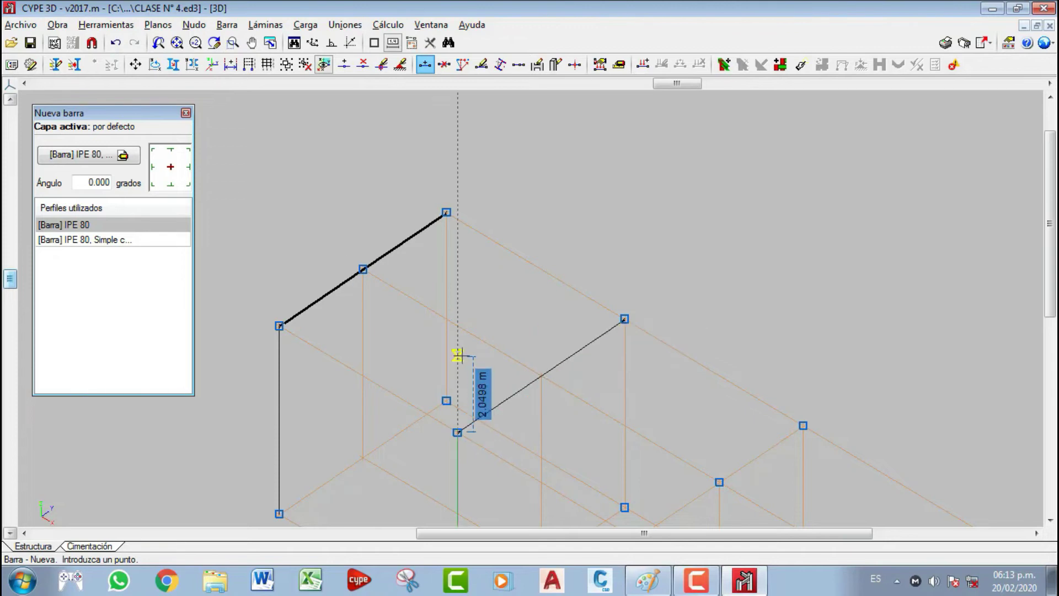
click(112, 159)
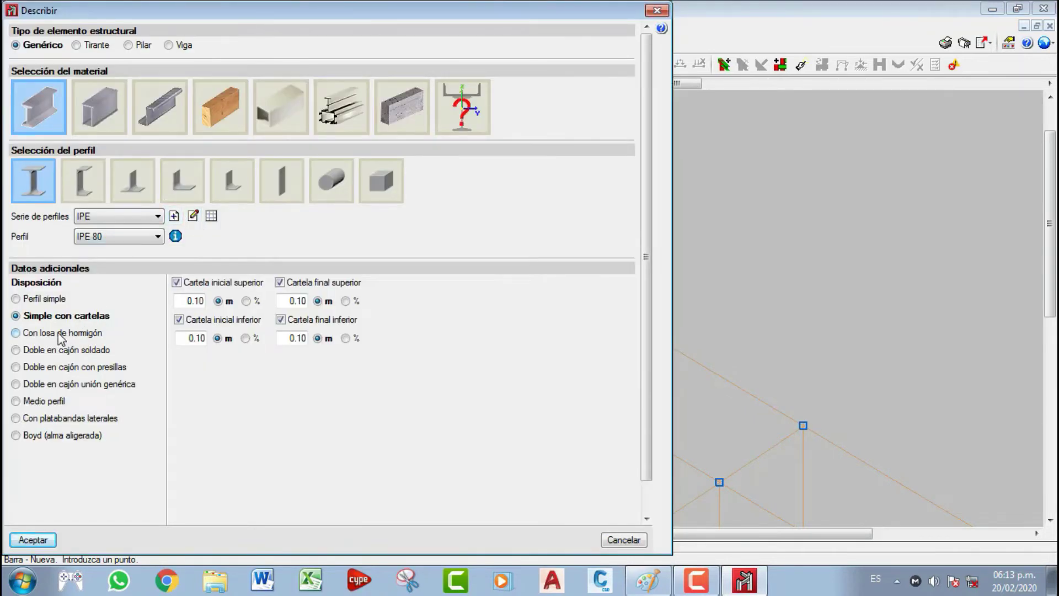
- Draw an IPE 80 bar with the Con losa de hormigón arrangement between the midpoint nodes of the first two upper crossbars
click(59, 334)
drag(273, 11, 407, 10)
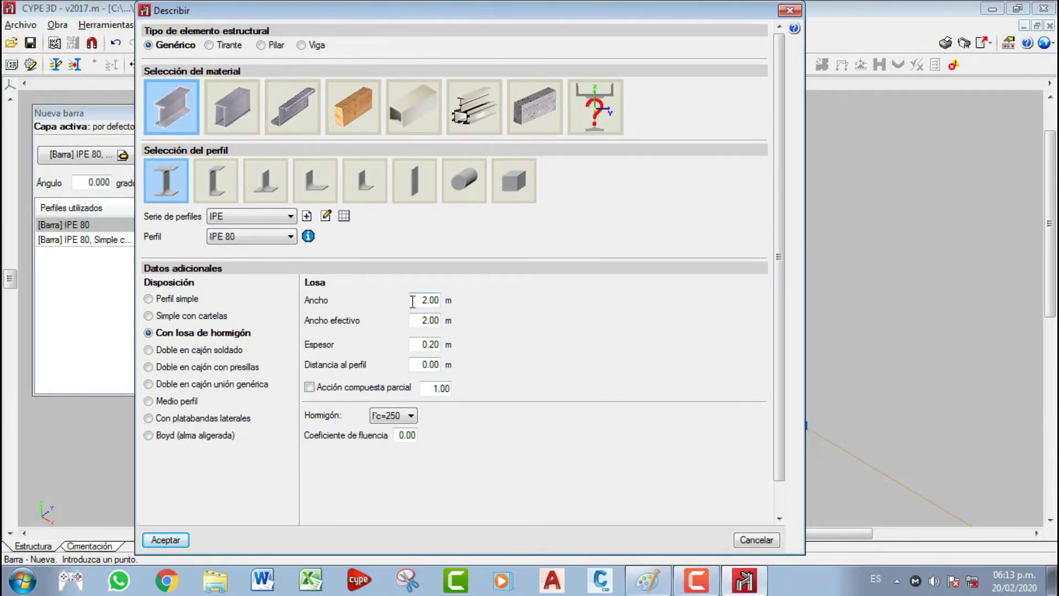
double_click(423, 366)
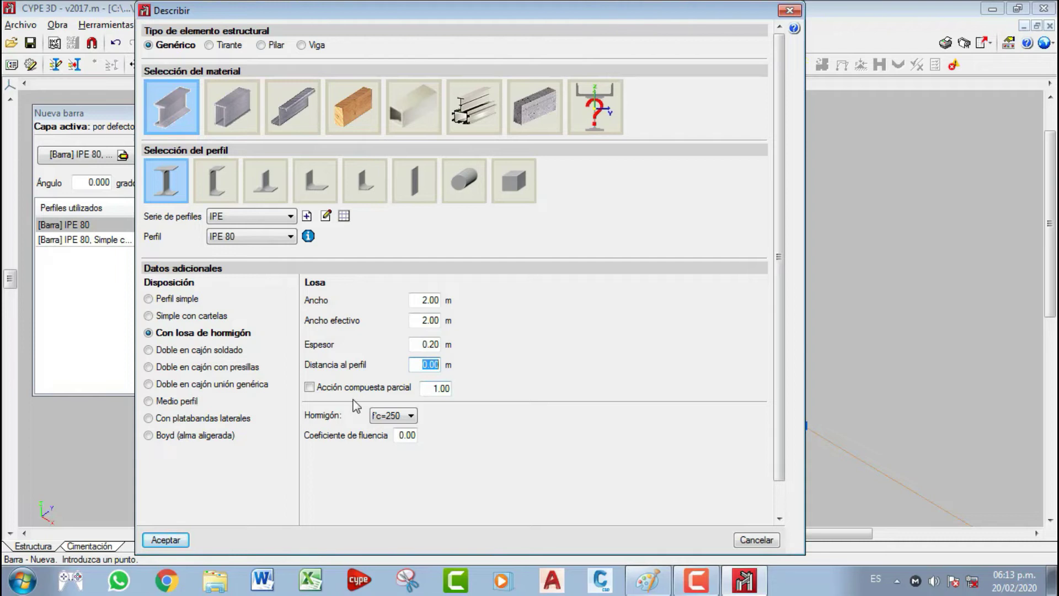
click(426, 388)
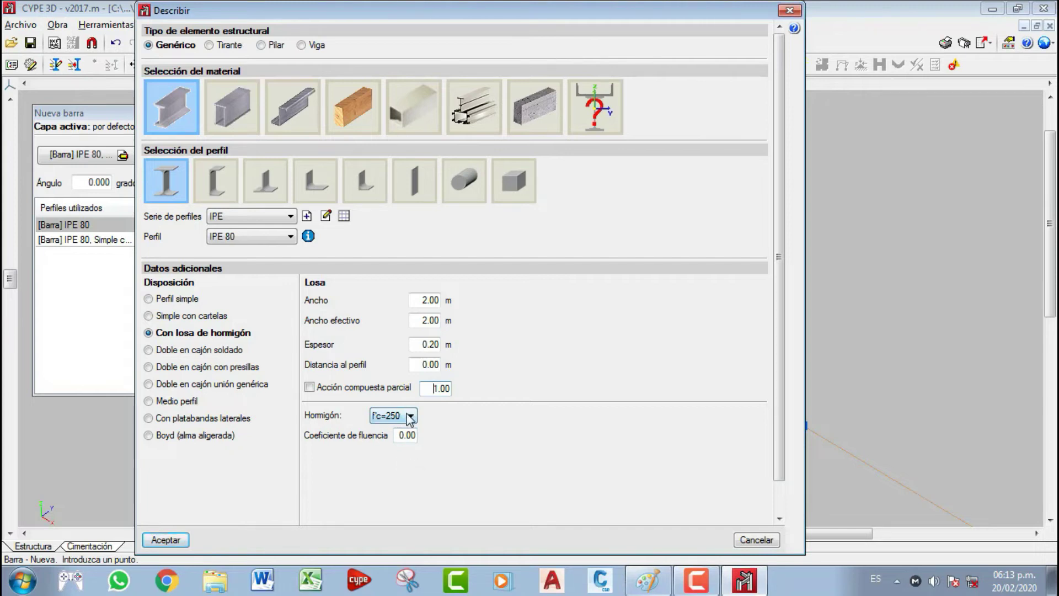
click(161, 539)
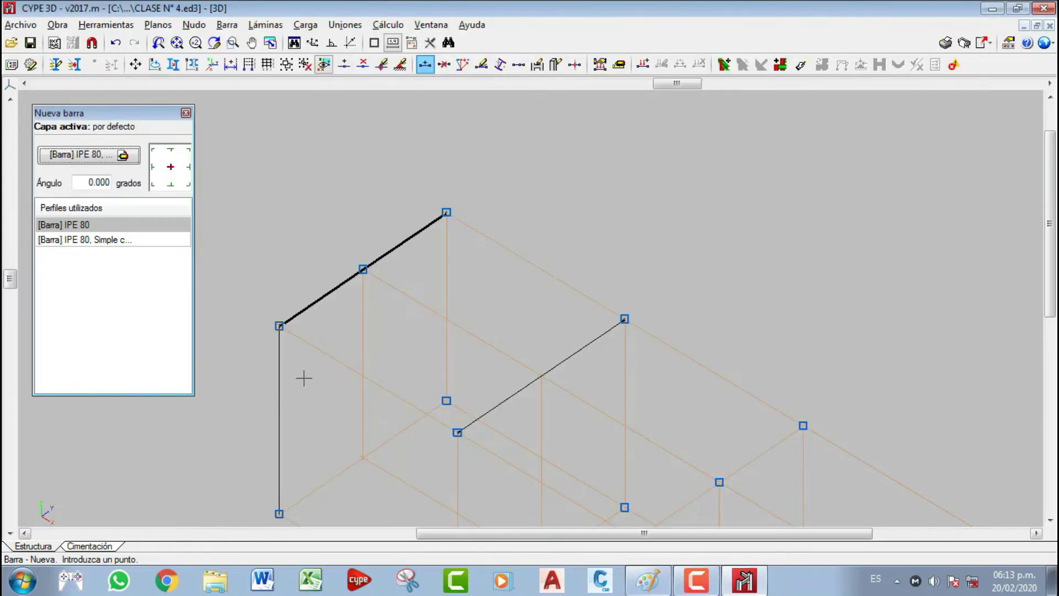
click(362, 269)
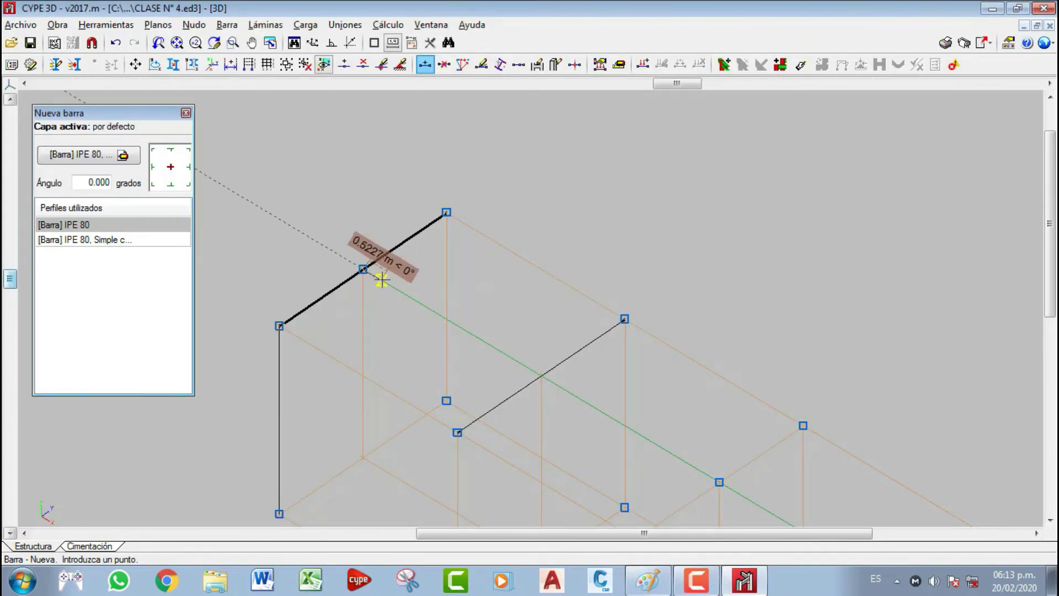
click(541, 376)
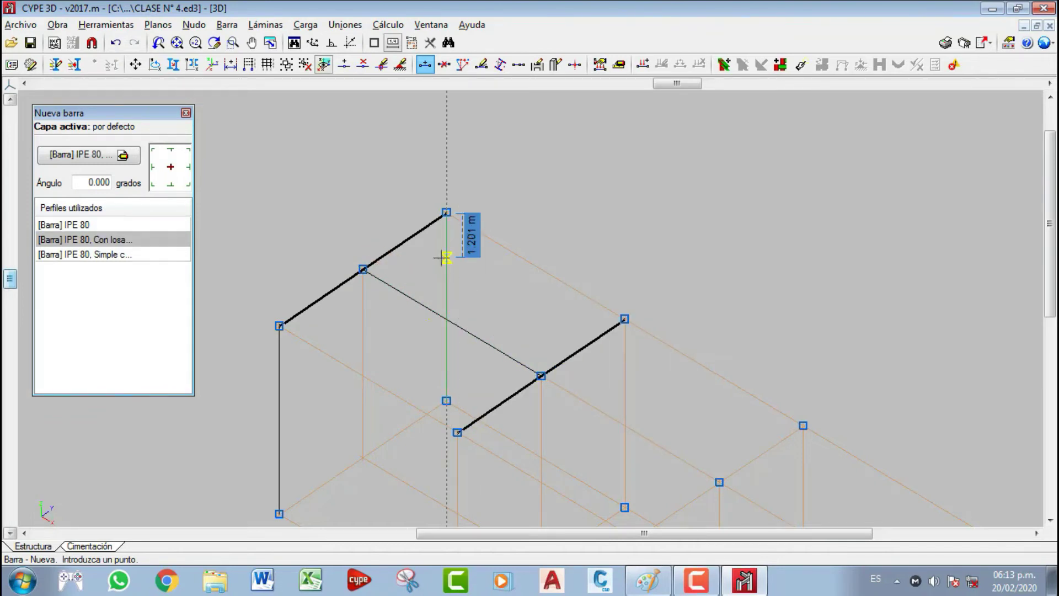
- Inspect the slab bar in the complete-structure 3D view with Suelo and Materiales display enabled
click(106, 25)
mouse_move(279, 371)
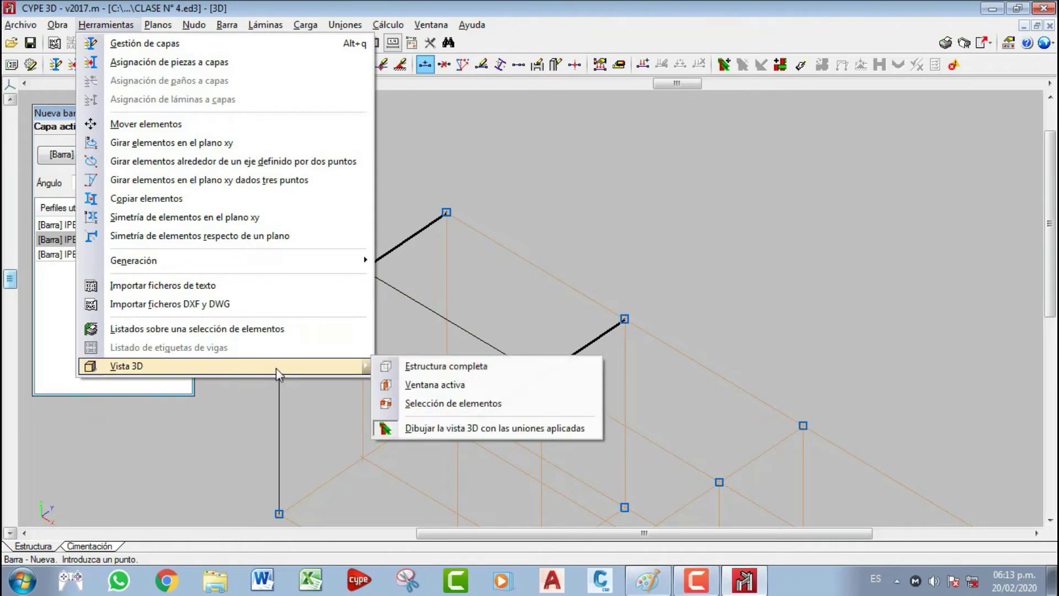
click(394, 368)
drag(373, 374, 588, 238)
click(10, 56)
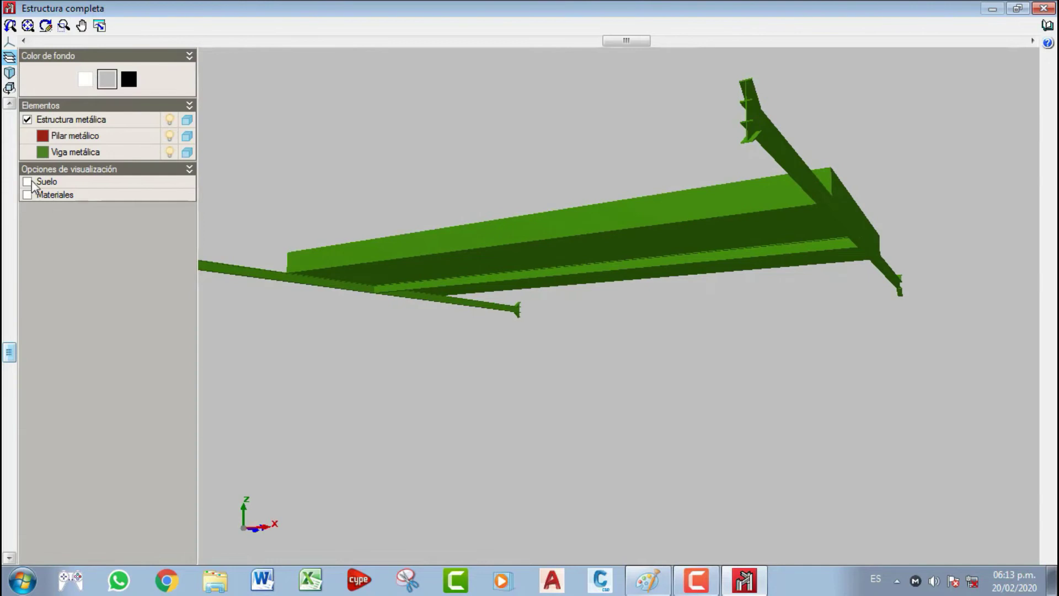
click(27, 182)
click(27, 195)
drag(200, 234, 416, 319)
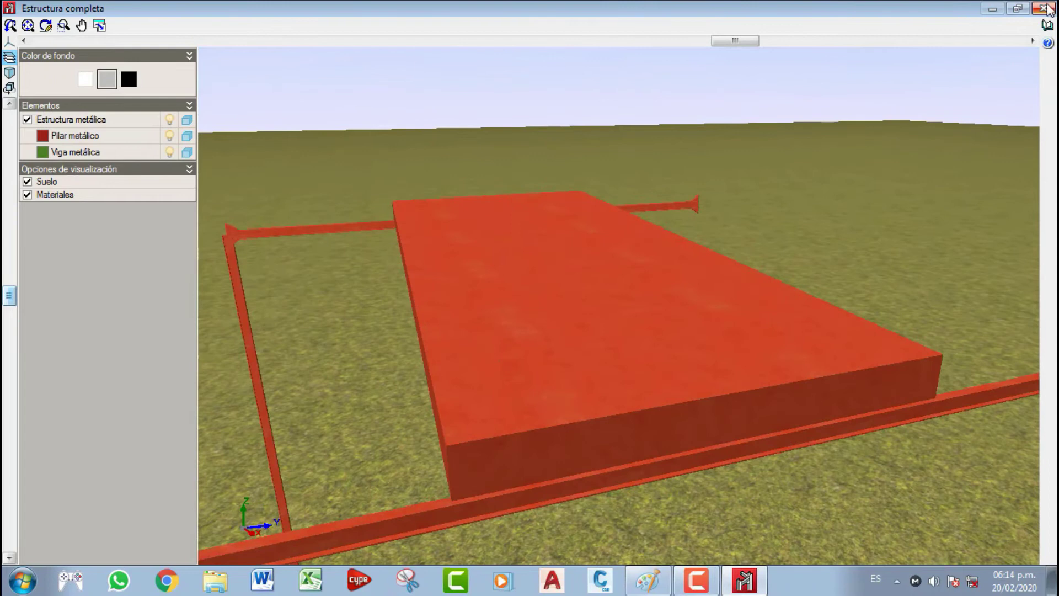
- Turn off the Suelo and Materiales display and close the 3D view
click(27, 182)
click(27, 195)
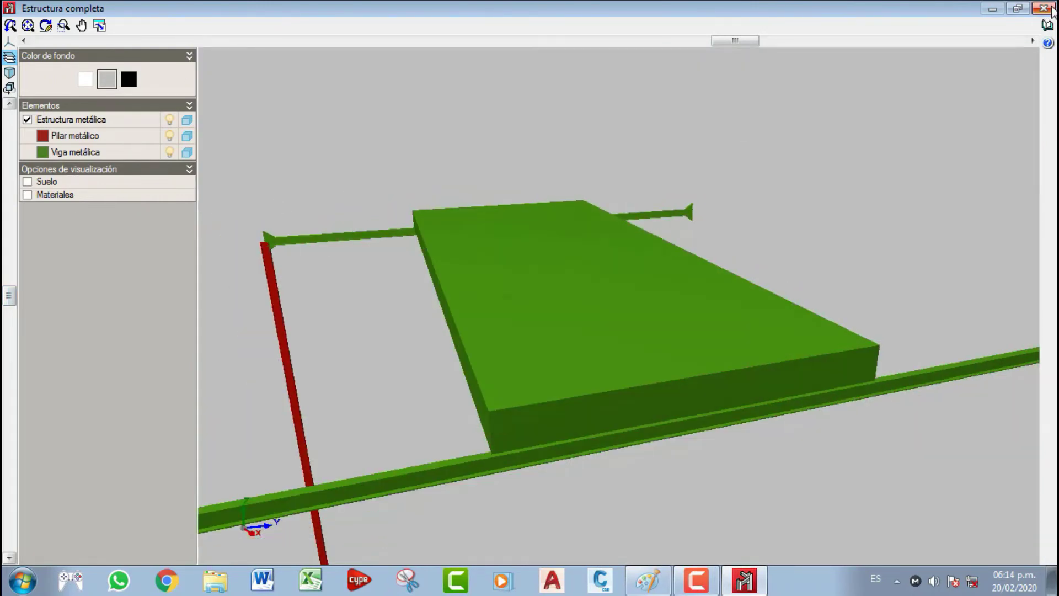
click(1044, 8)
- Draw a 5 m IPE 80 bar with the Doble en cajón soldado arrangement from the column's upper node to node N9
scroll(662, 143, down, 2)
middle_drag(605, 173, 530, 95)
mouse_move(489, 245)
middle_down()
mouse_move(466, 289)
mouse_move(449, 272)
mouse_move(470, 248)
middle_up()
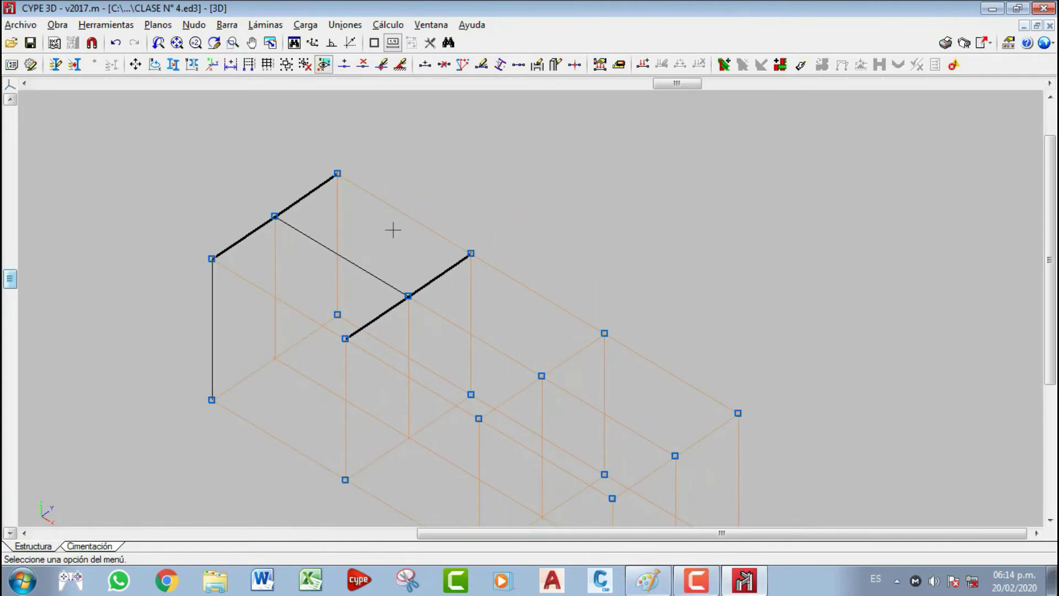
click(226, 24)
click(284, 19)
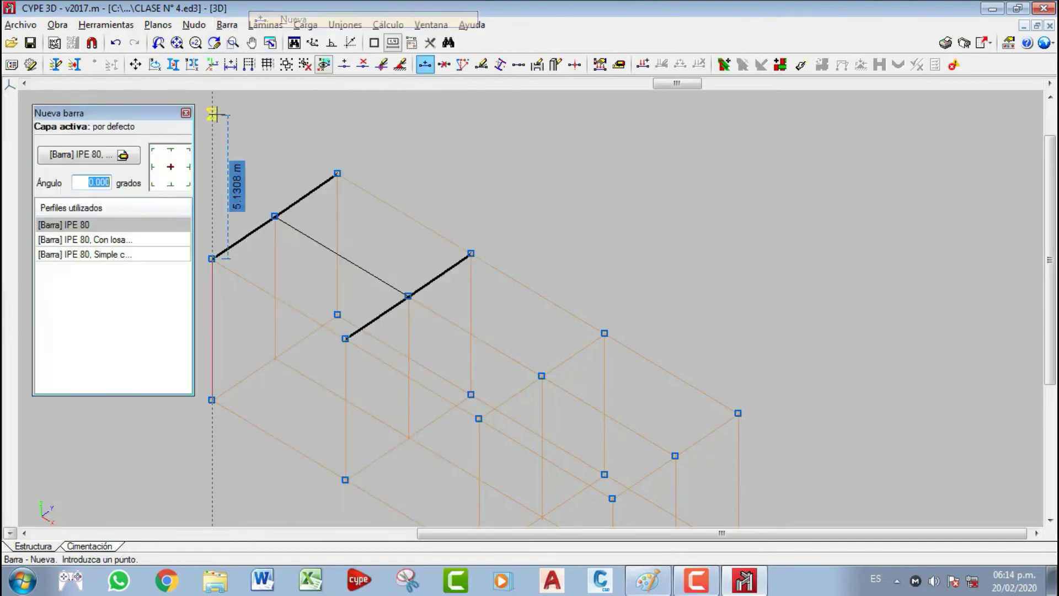
click(96, 157)
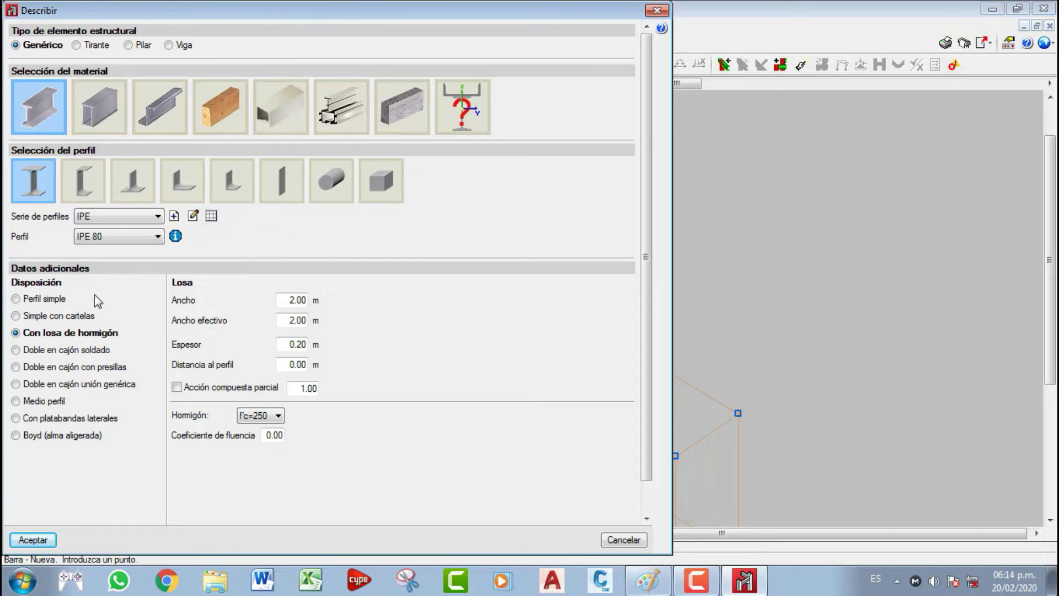
click(16, 350)
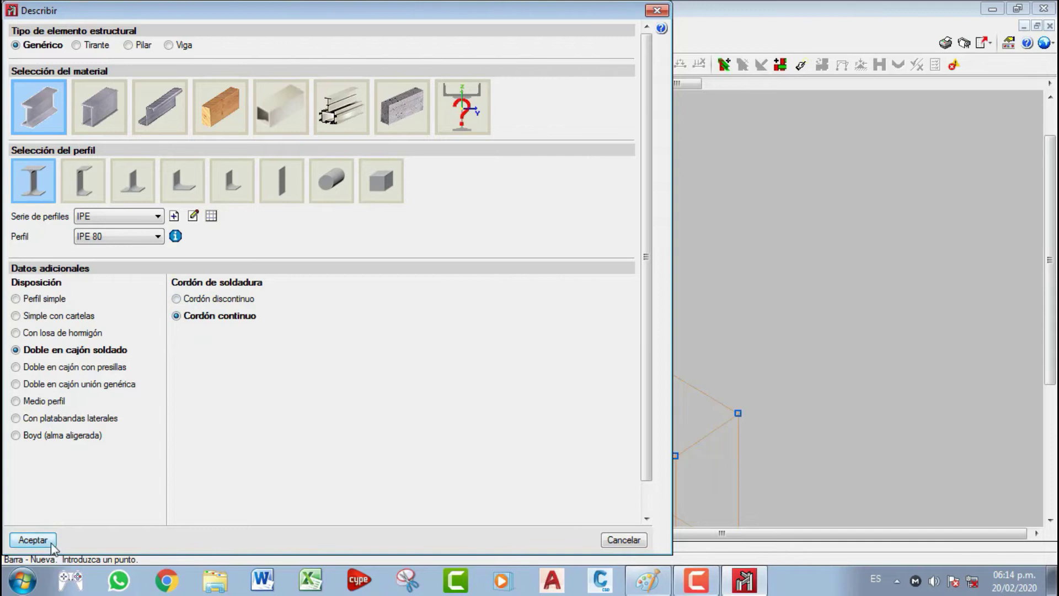
click(33, 540)
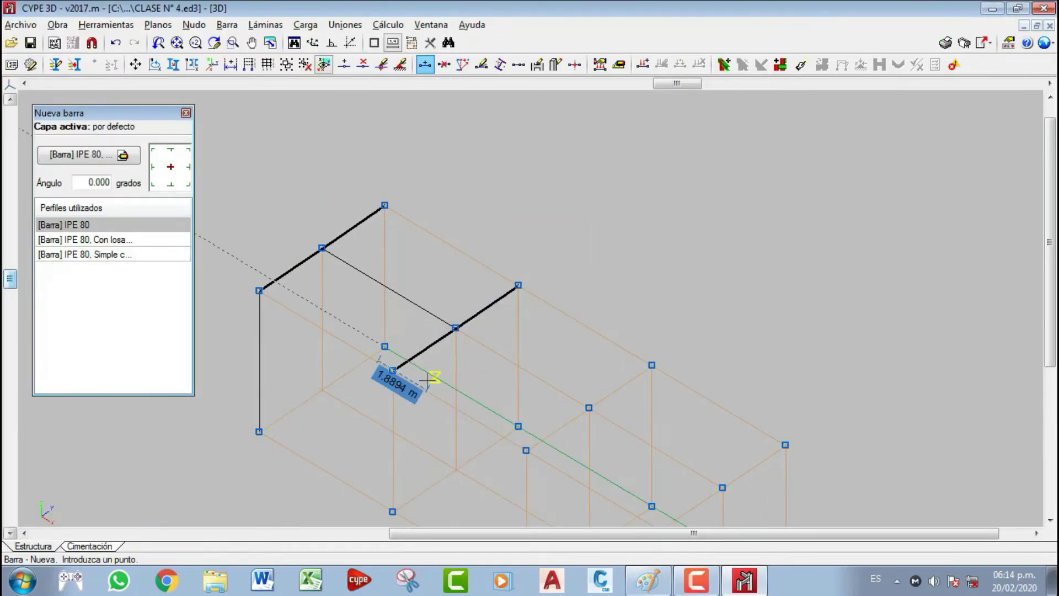
click(260, 289)
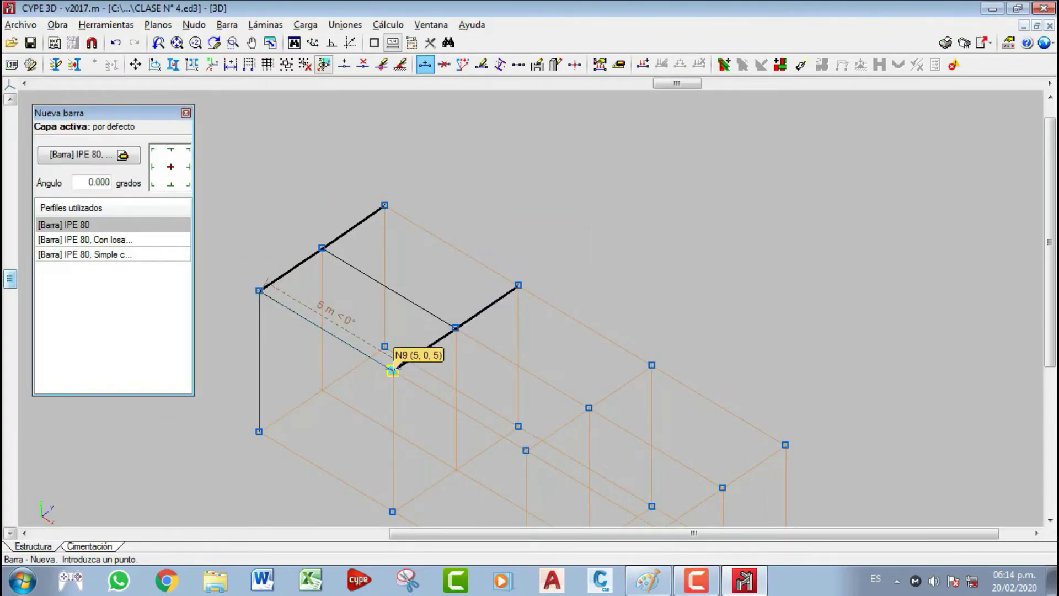
click(392, 371)
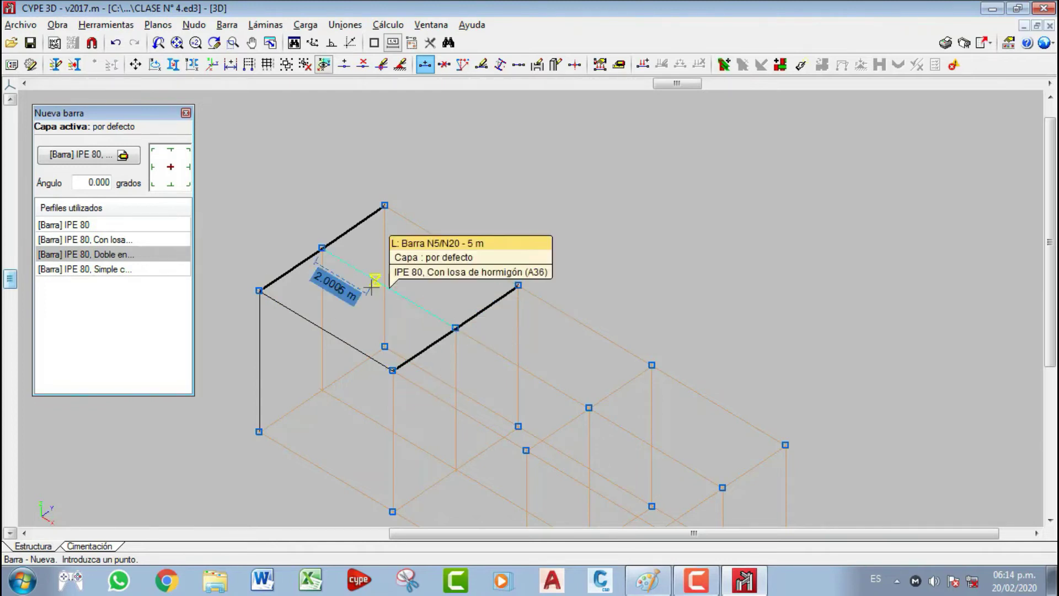
- Examine the welded double box bar and its corner joint in the complete-structure 3D view
click(128, 27)
mouse_move(286, 366)
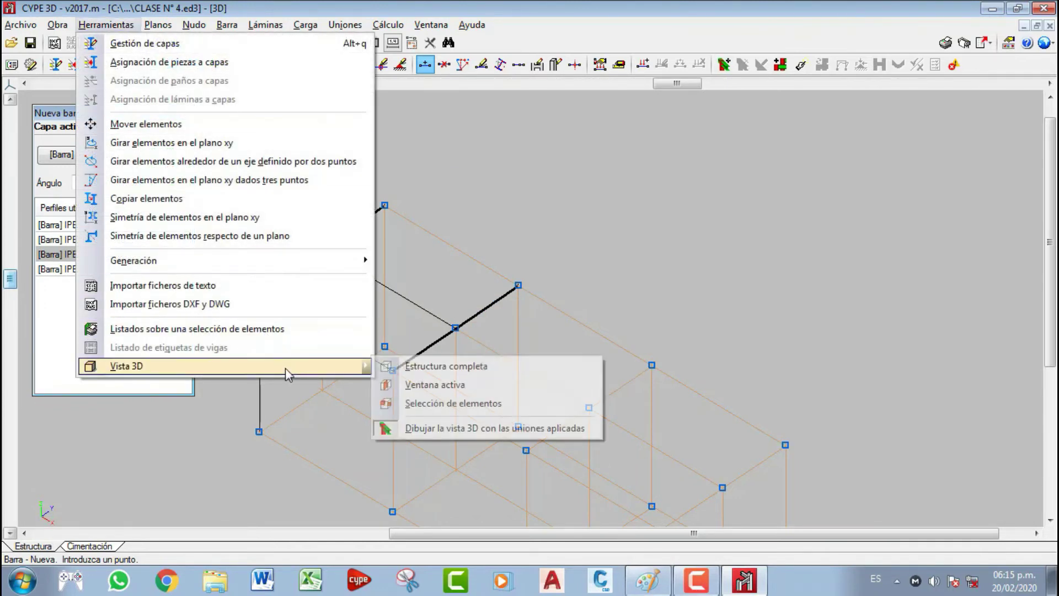
click(406, 368)
drag(388, 344, 473, 362)
scroll(503, 381, up, 5)
scroll(501, 369, down, 3)
scroll(667, 299, up, 2)
scroll(657, 302, down, 3)
scroll(659, 303, up, 2)
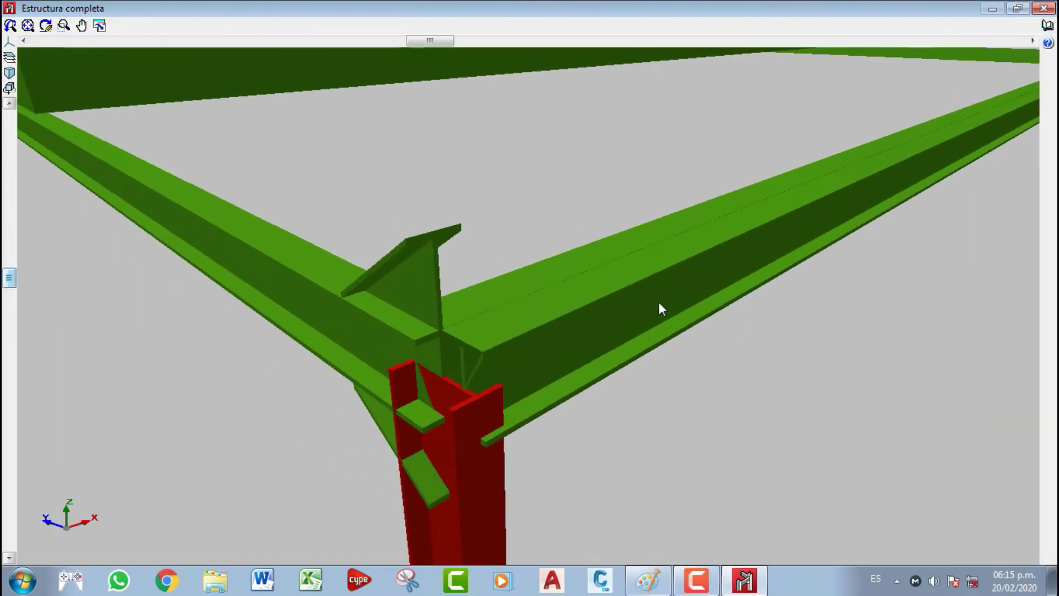
scroll(580, 339, down, 2)
drag(584, 337, 528, 364)
scroll(528, 357, up, 2)
drag(594, 442, 416, 374)
- Switch to Paint and sketch two green I-sections side by side with a dashed line between them, below the existing section sketches
click(648, 579)
mouse_move(290, 415)
mouse_down()
mouse_move(356, 412)
mouse_move(320, 447)
mouse_move(313, 481)
mouse_move(340, 483)
mouse_up()
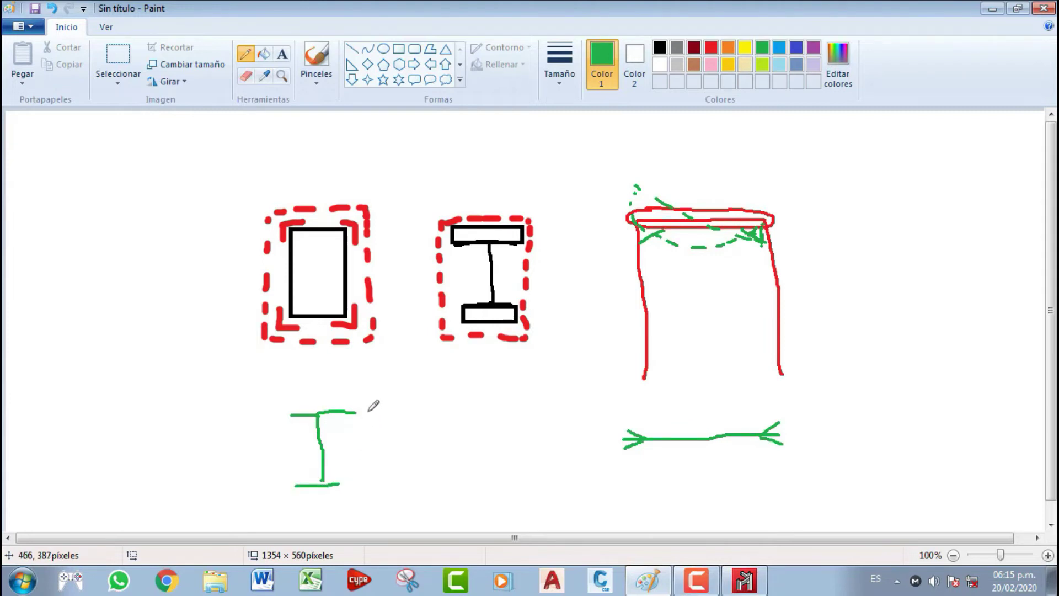
drag(360, 409, 359, 489)
drag(366, 413, 412, 412)
mouse_move(392, 414)
mouse_down()
mouse_move(394, 476)
mouse_move(416, 485)
mouse_up()
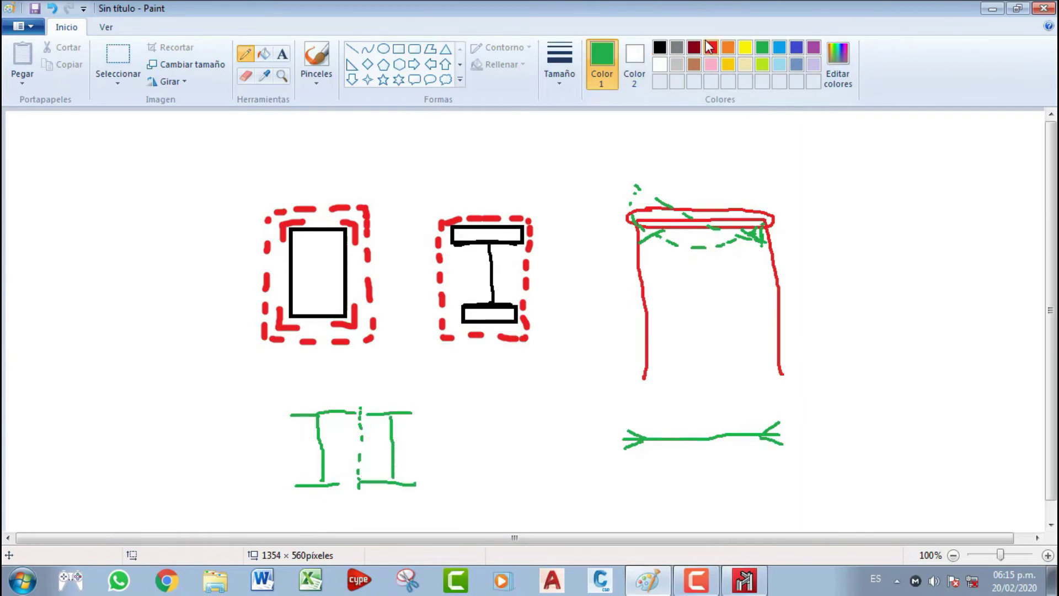
- Paint red brush strokes across the dashed line between the two I-sections to represent the weld
click(352, 49)
click(316, 58)
click(711, 47)
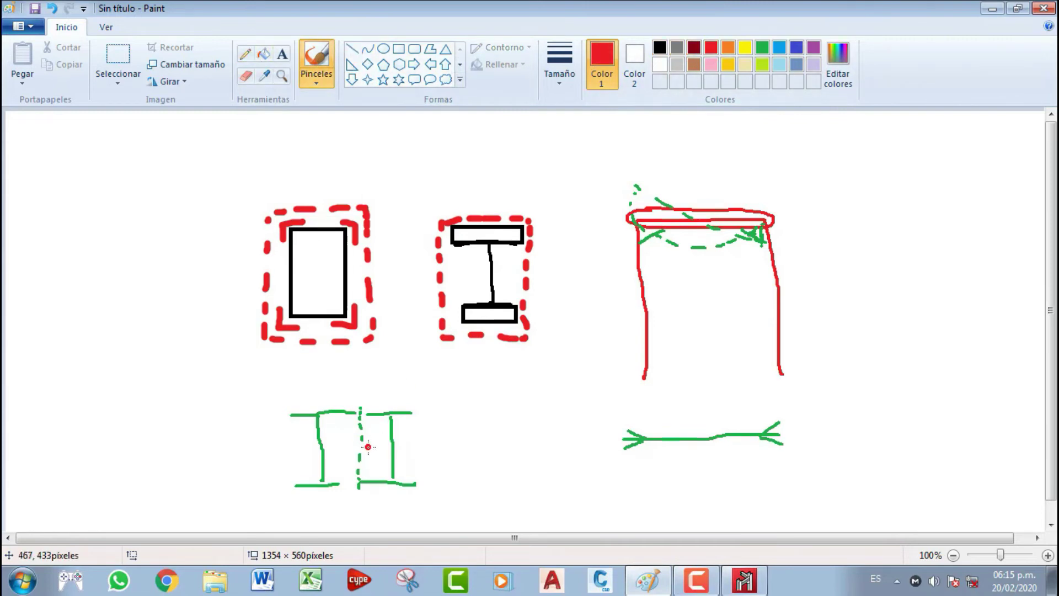
mouse_move(339, 426)
mouse_down()
mouse_move(348, 457)
mouse_move(384, 466)
mouse_move(373, 471)
mouse_up()
drag(359, 429, 396, 431)
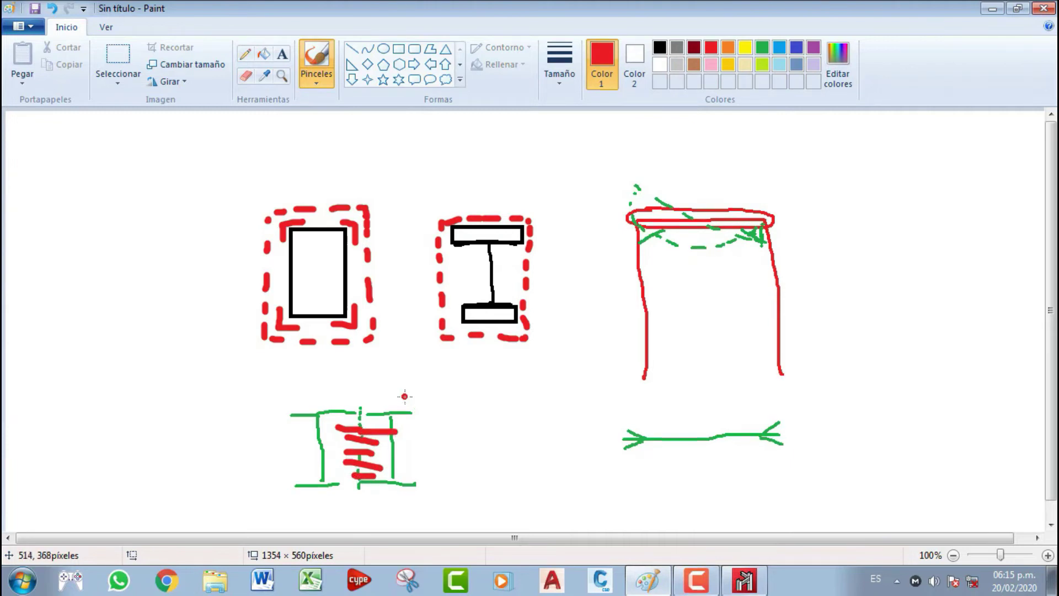
- Switch back to the CYPE 3D view, review the double box bar, and close the view
click(745, 577)
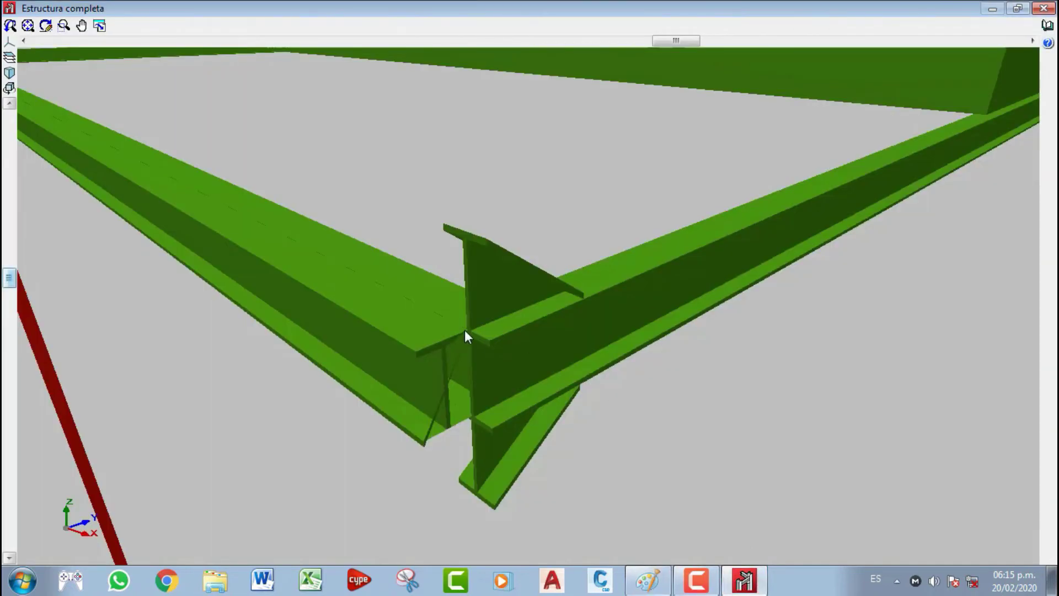
scroll(464, 330, down, 5)
click(1044, 8)
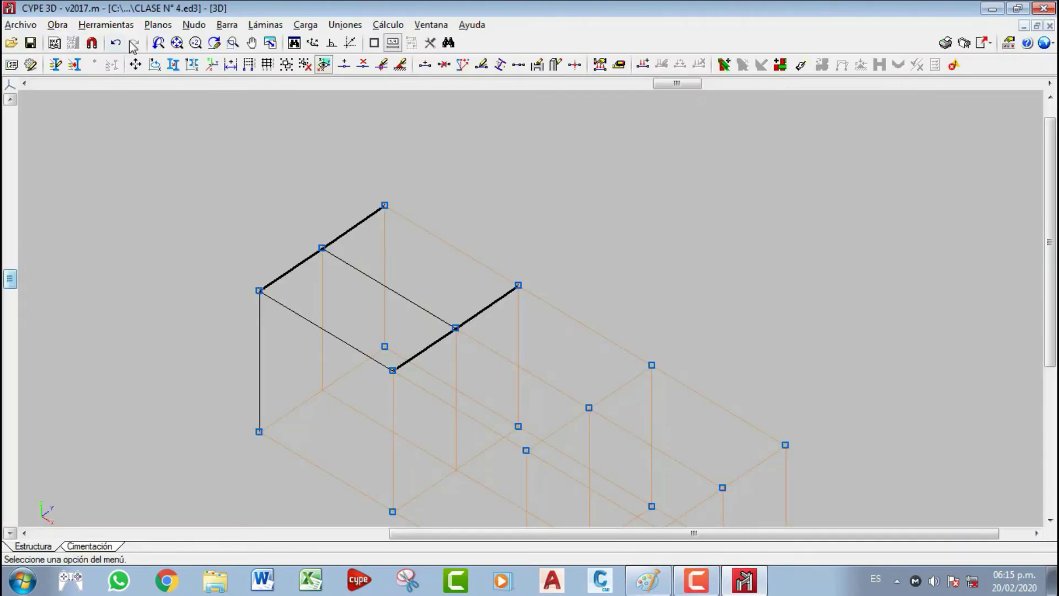
- Start a new bar and set its IPE 80 profile arrangement to Doble en cajón con presillas
click(224, 26)
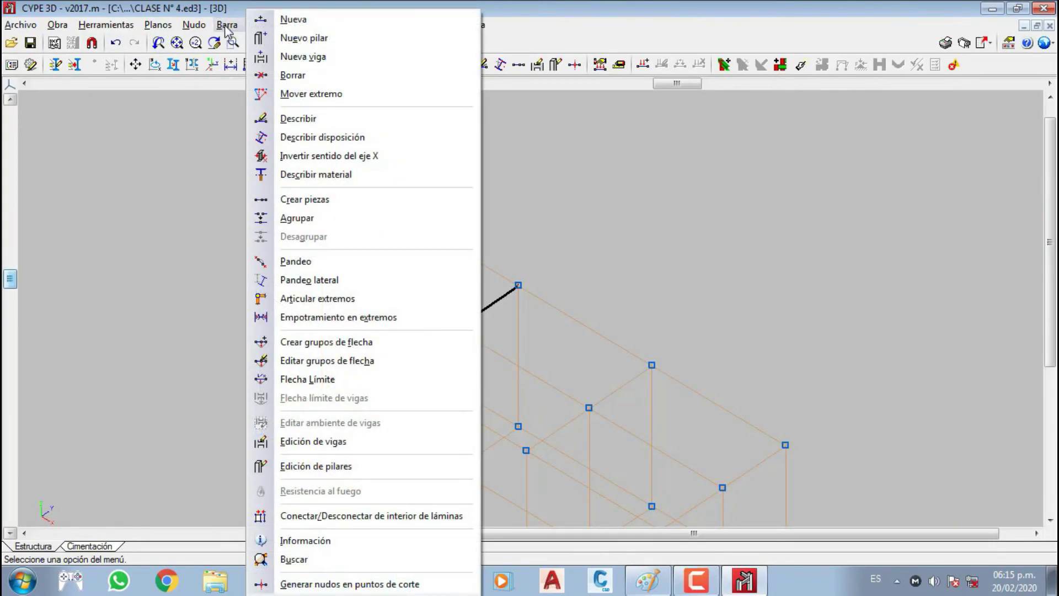
click(304, 35)
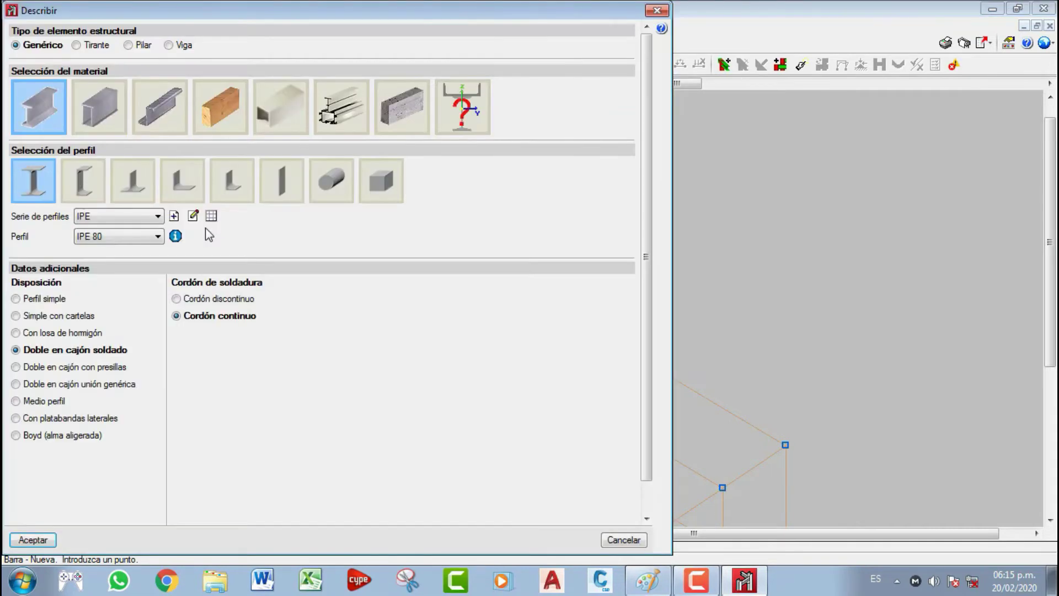
click(16, 367)
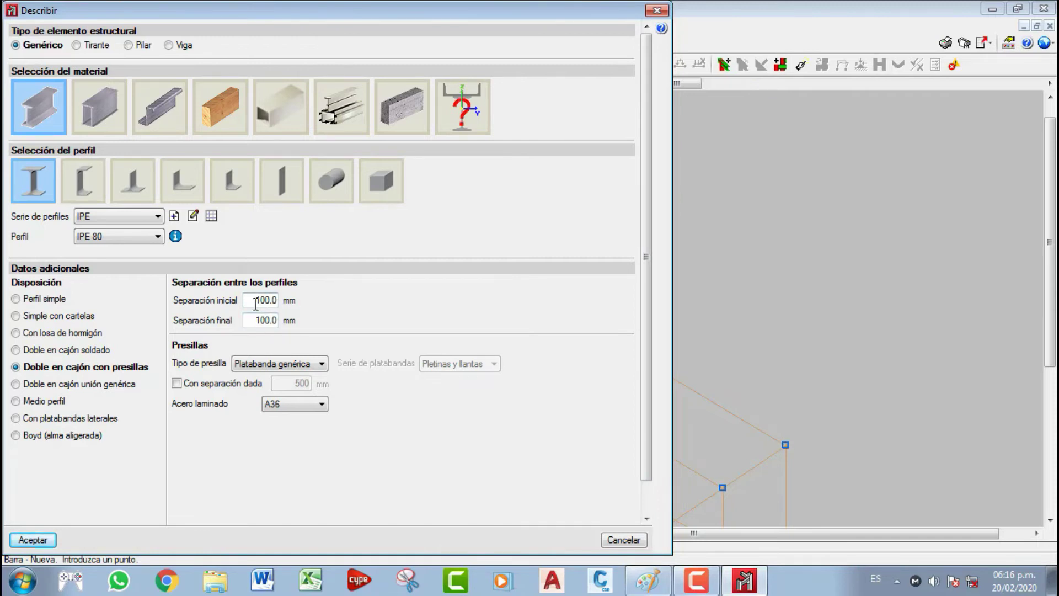
- Try Serie de platabanda as the batten type, check its plate series choices, and restore Platabanda genérica
click(260, 367)
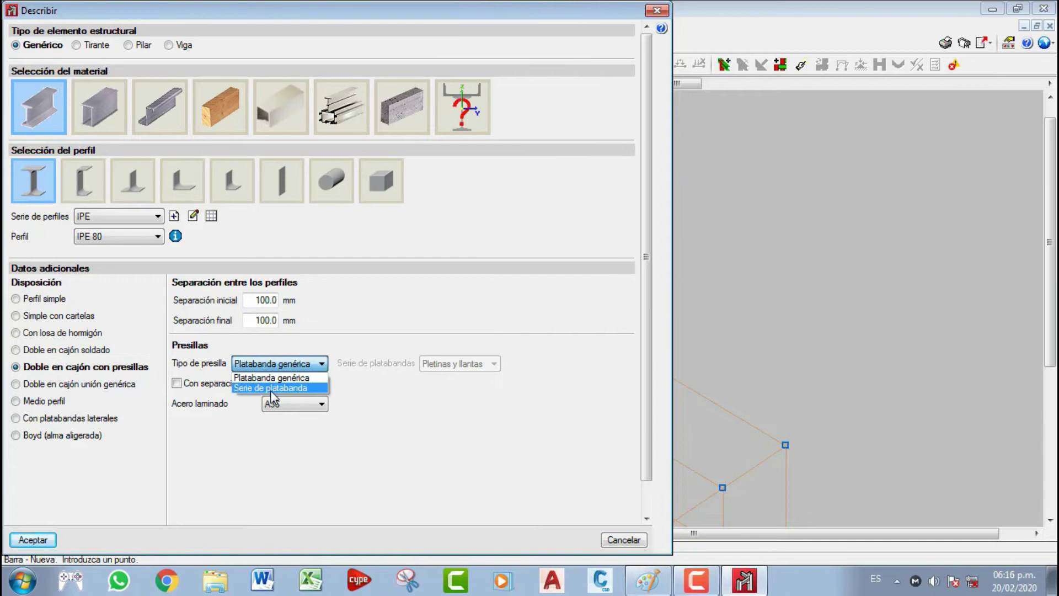
click(270, 388)
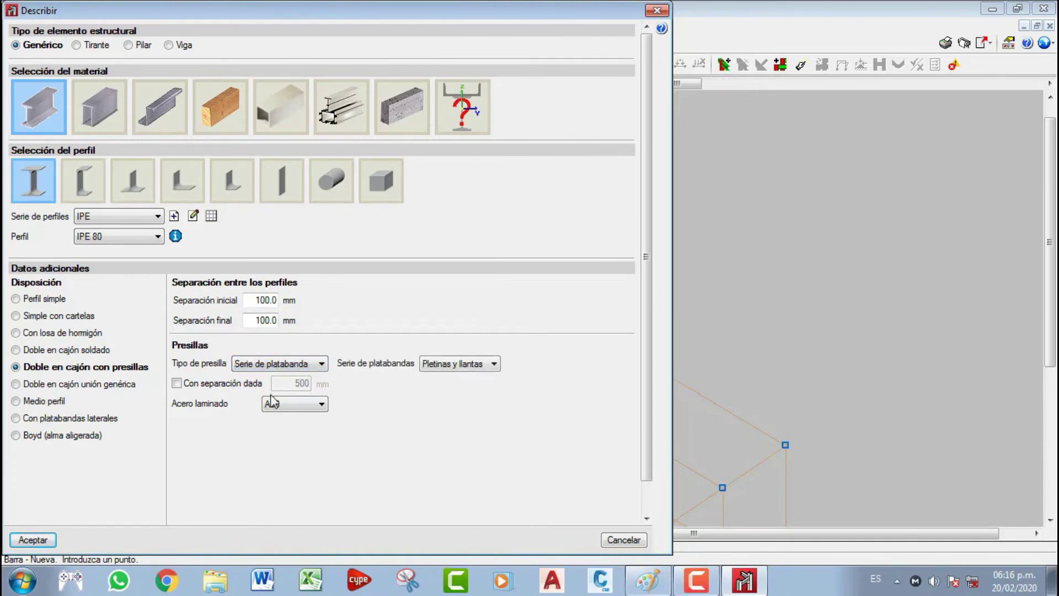
click(472, 365)
click(479, 366)
click(313, 365)
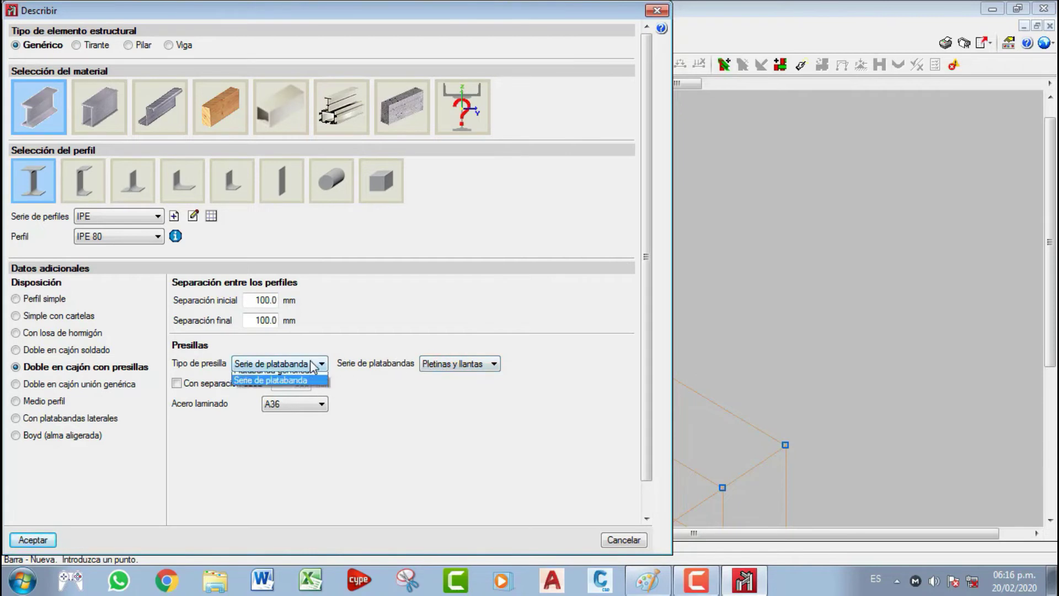
click(271, 372)
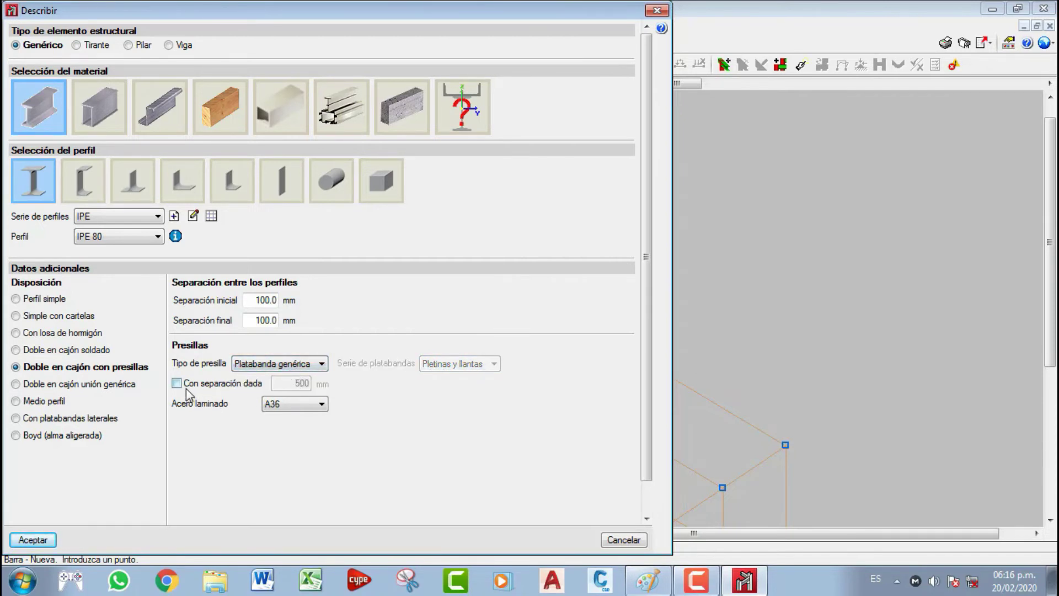
- Try the Con separación dada option for the battens, read its help text, and disable it again
mouse_move(184, 389)
click(176, 383)
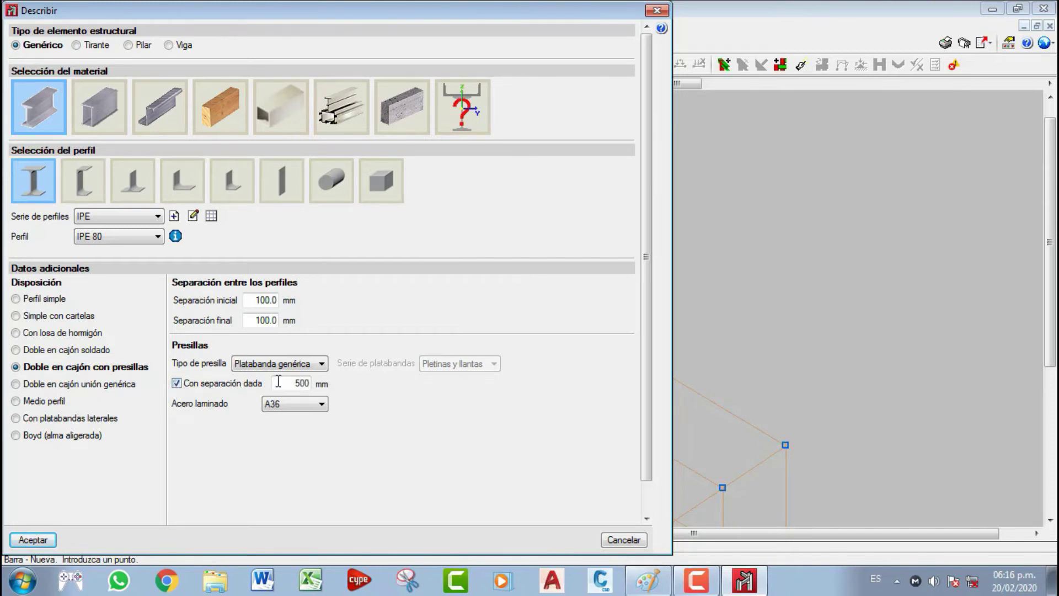
drag(291, 384, 333, 385)
mouse_move(261, 389)
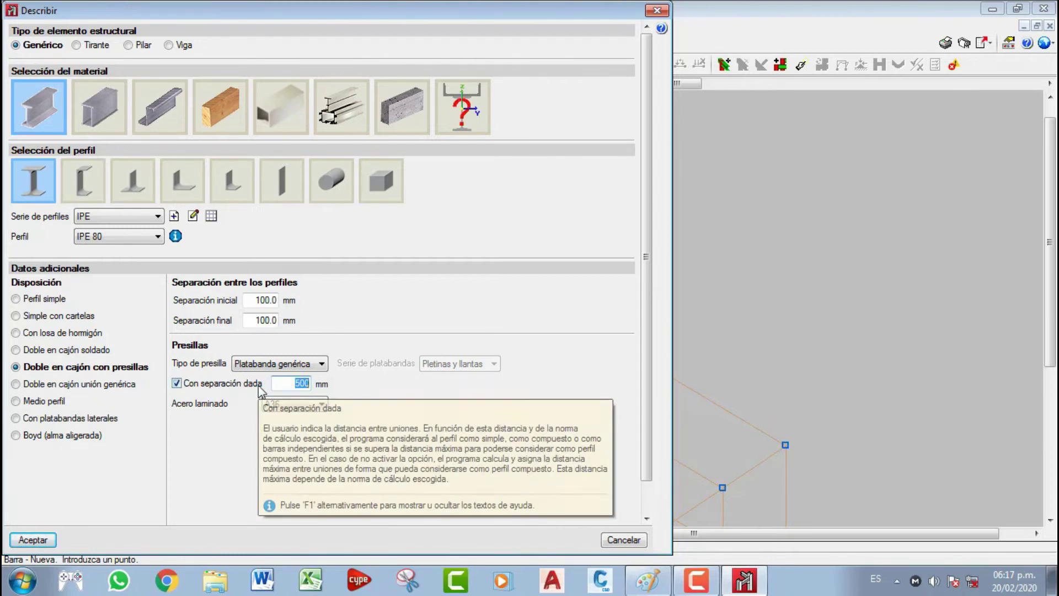
click(177, 383)
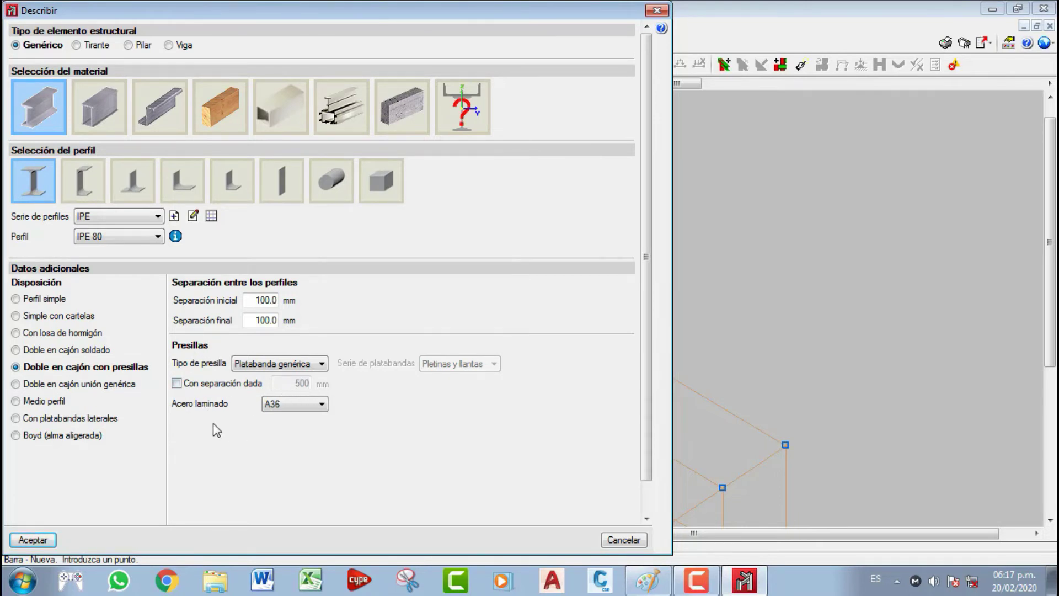
- Keep A36 as the batten steel, accept the bar description, and draw the battened double bar from node N20 to the next upper centreline node
click(297, 408)
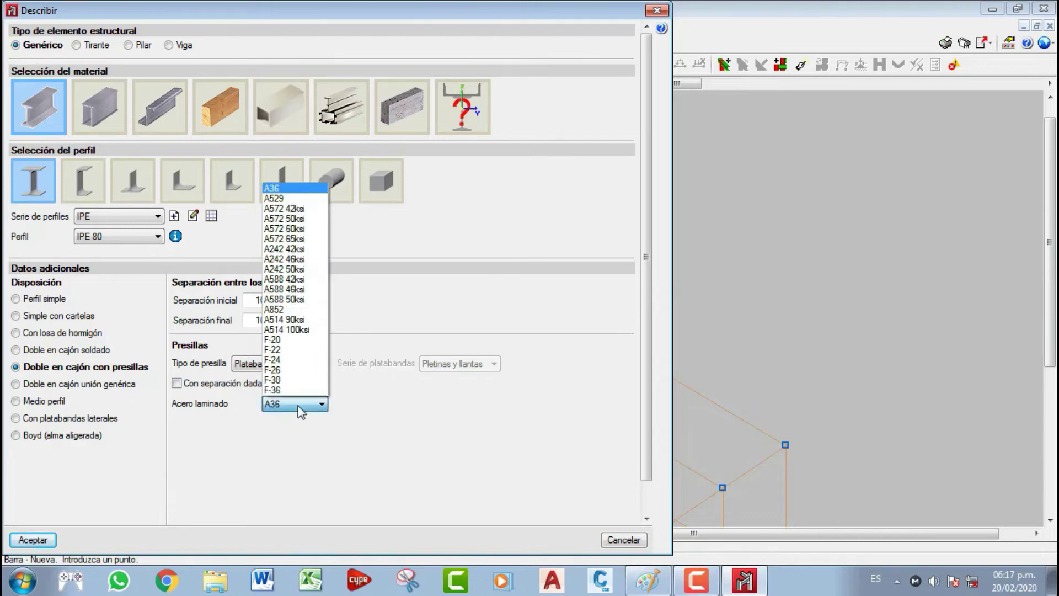
click(295, 189)
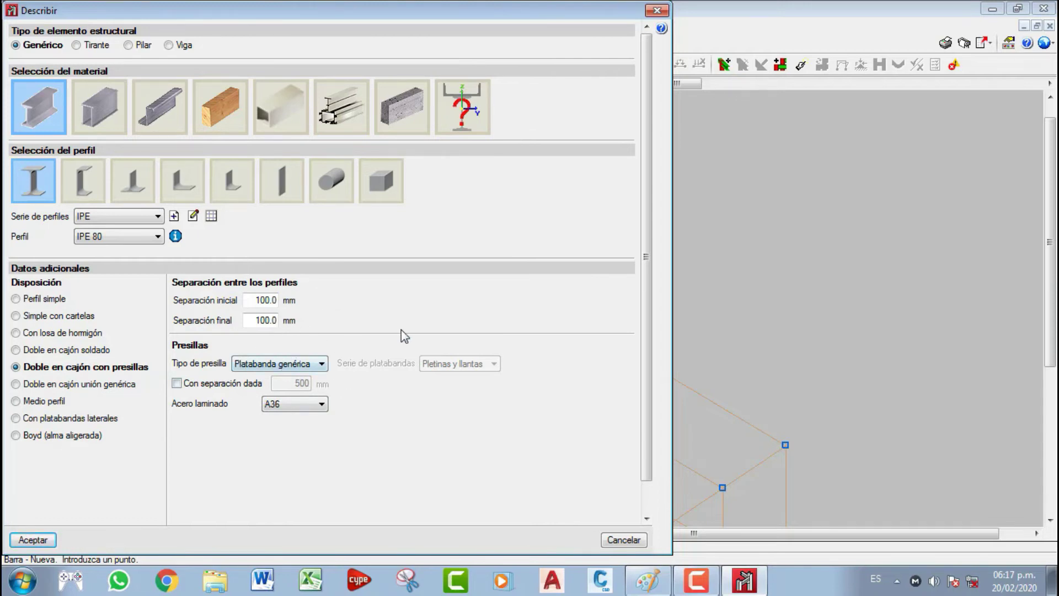
click(32, 540)
middle_drag(398, 428, 355, 406)
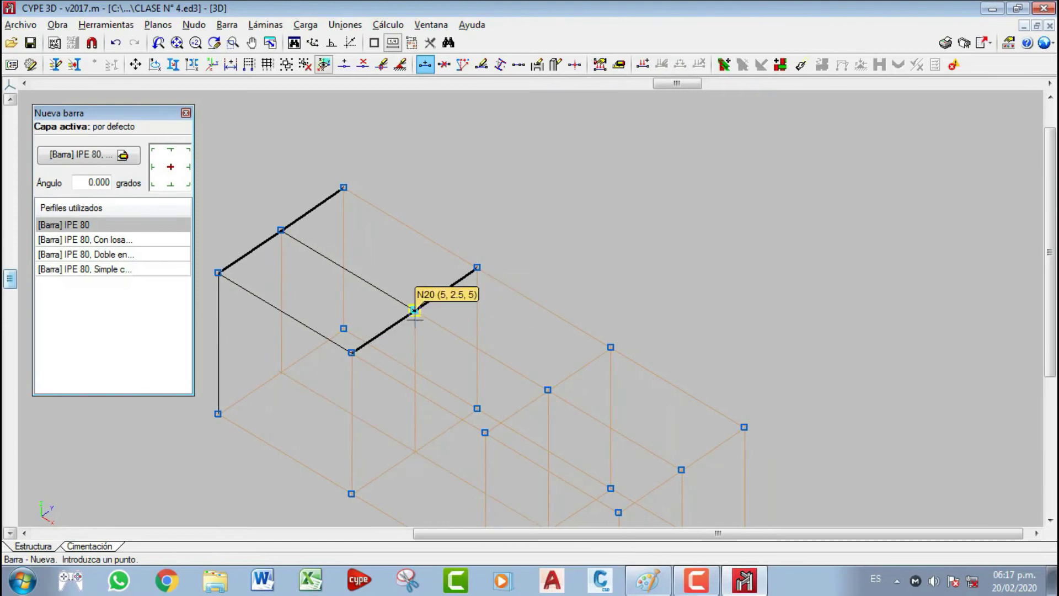
middle_drag(414, 318, 349, 248)
click(349, 241)
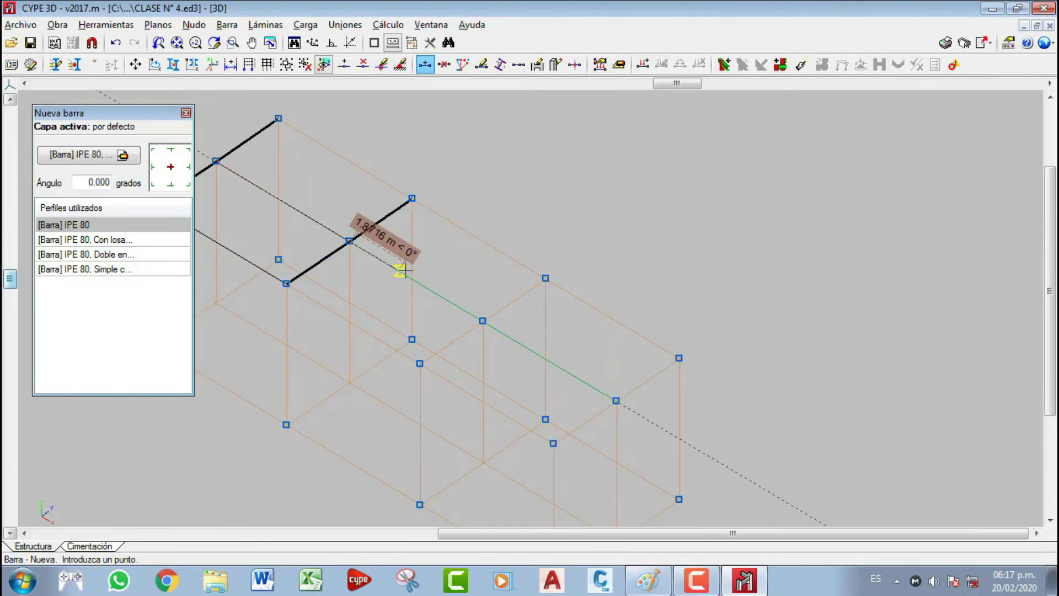
click(483, 319)
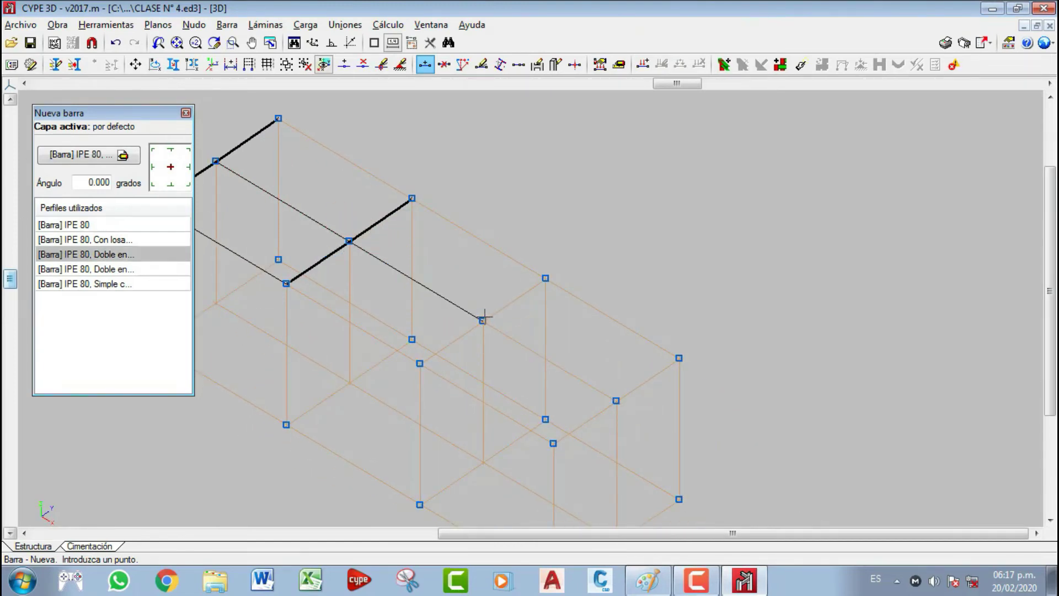
- Inspect the battened double box bar in the 3D view of the complete structure, and close the view
click(107, 25)
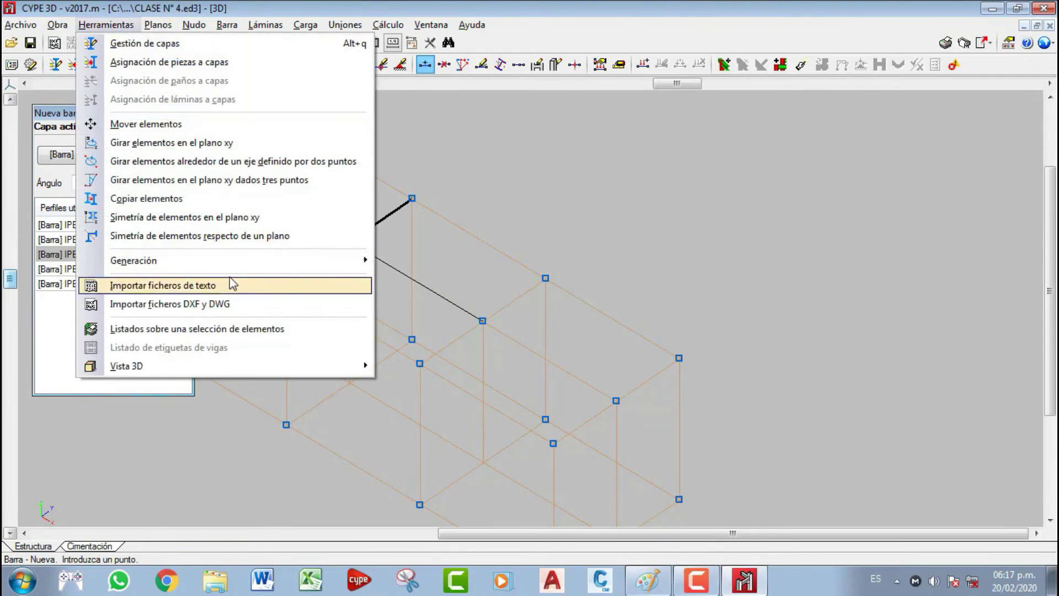
mouse_move(284, 366)
click(443, 368)
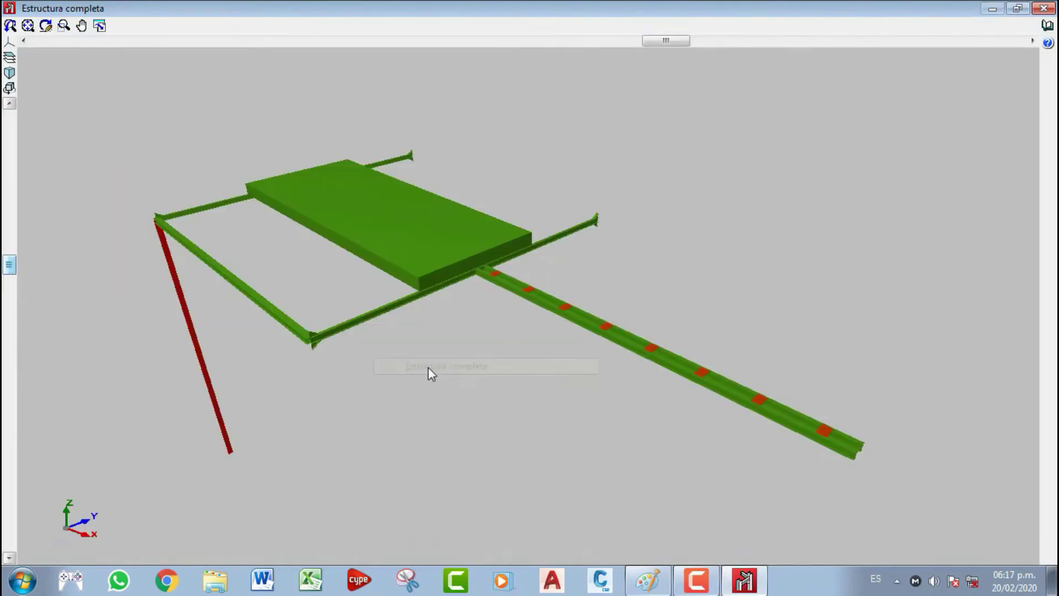
middle_drag(448, 368, 563, 341)
middle_drag(472, 272, 469, 299)
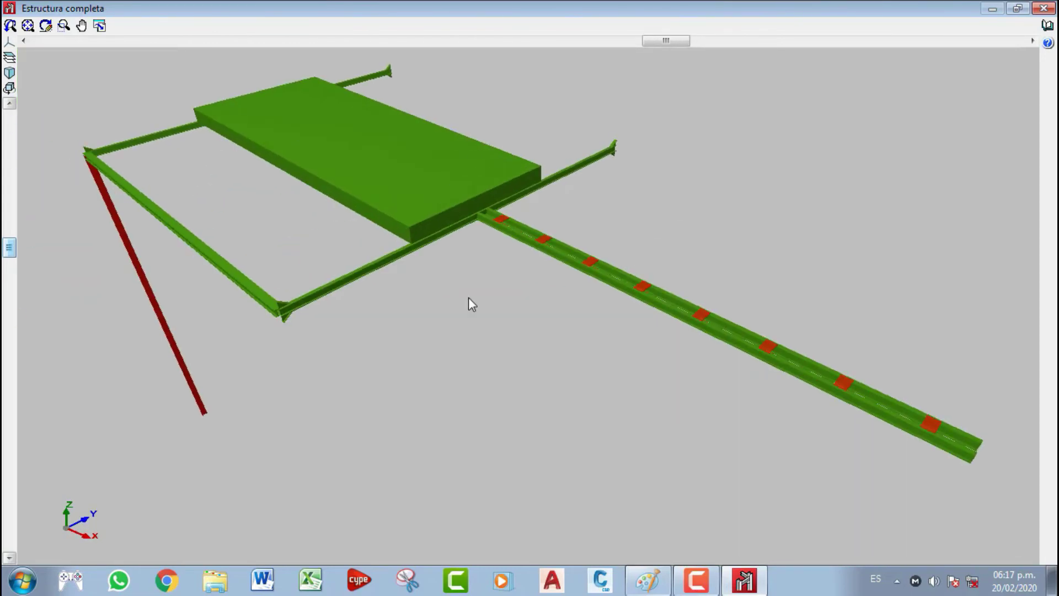
middle_drag(856, 438, 766, 381)
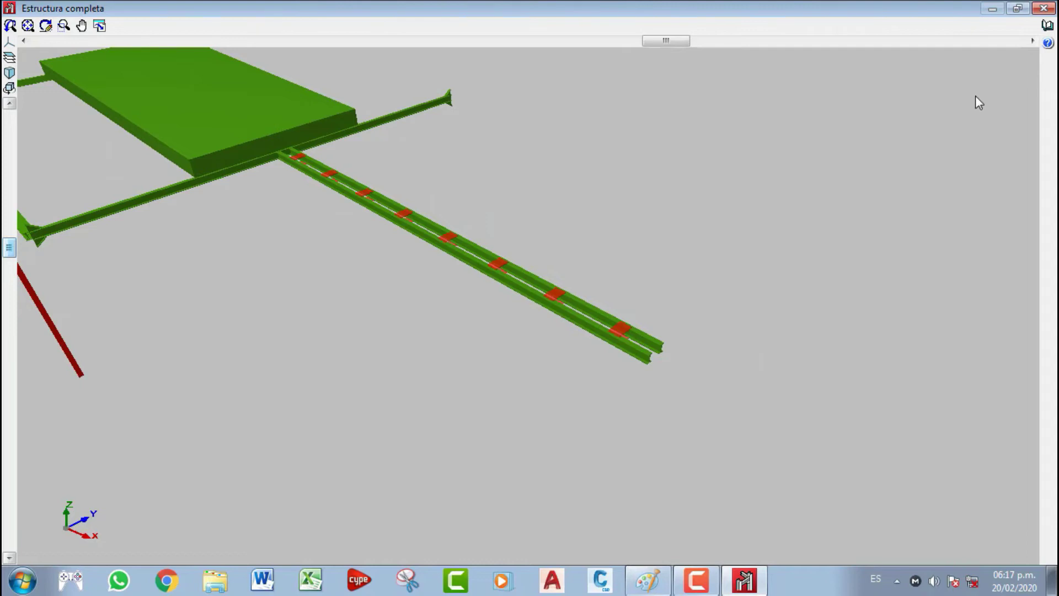
click(1044, 8)
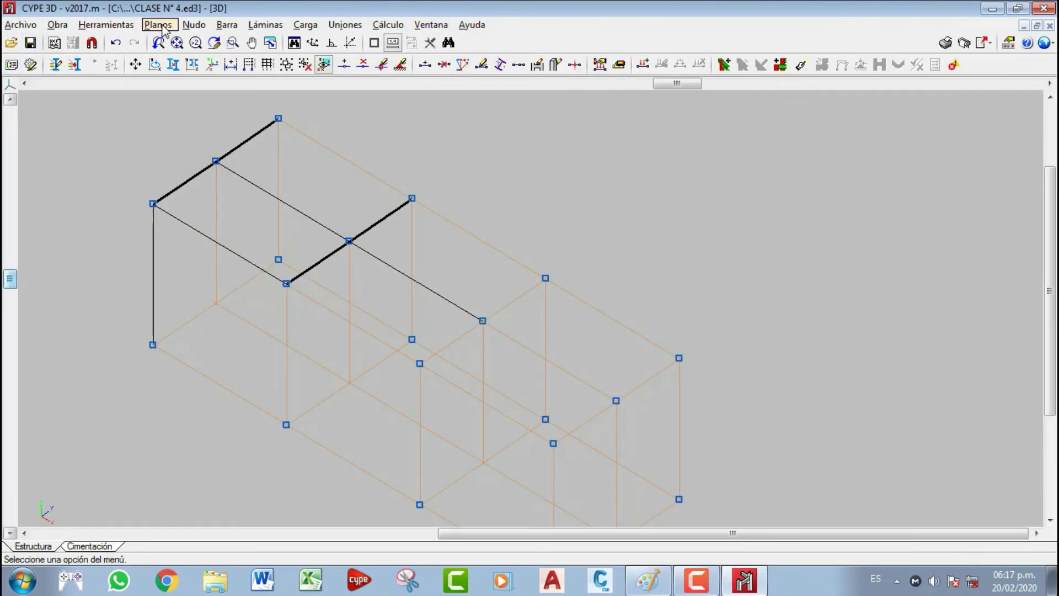
- Draw a new battened double IPE 80 bar with a 200 mm initial separation along the last upper centreline segment
click(237, 25)
click(298, 35)
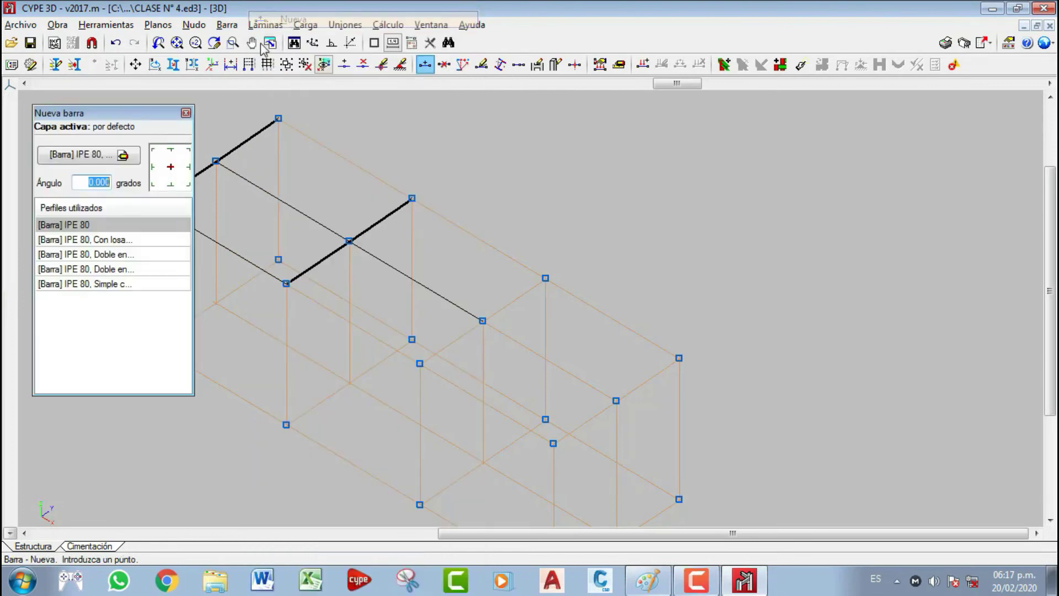
click(90, 154)
double_click(254, 301)
text(200)
click(47, 542)
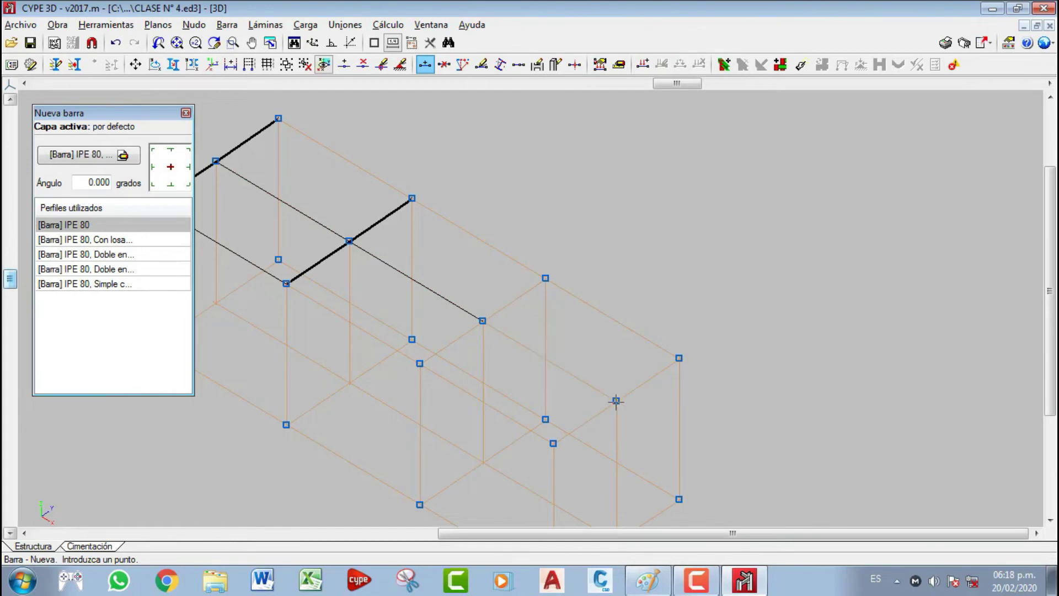
click(636, 387)
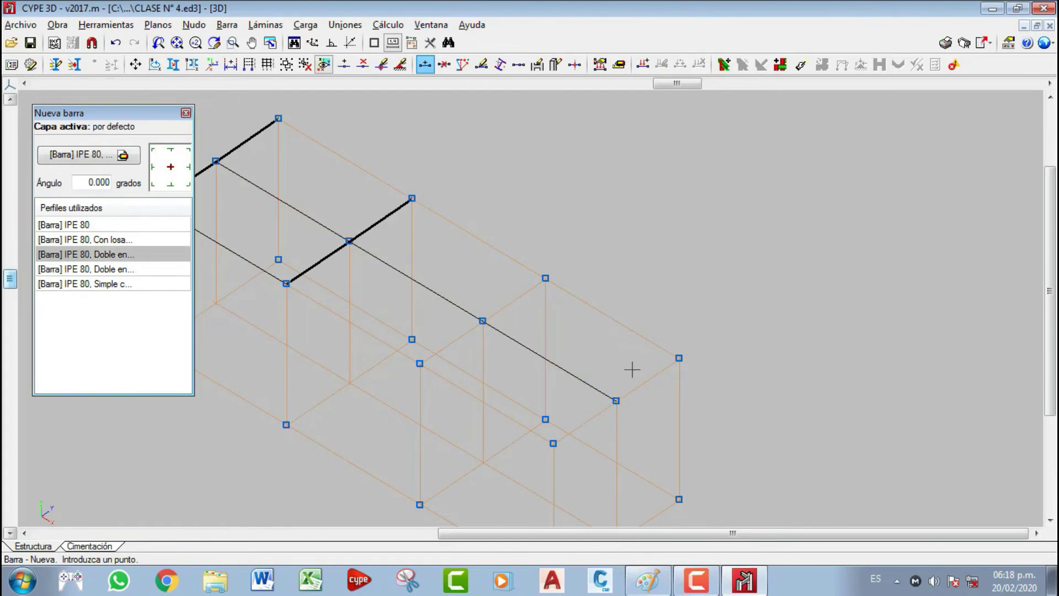
- Compare the two battened bars' profile separations in the 3D view of the complete structure, and close the view
click(108, 25)
mouse_move(271, 367)
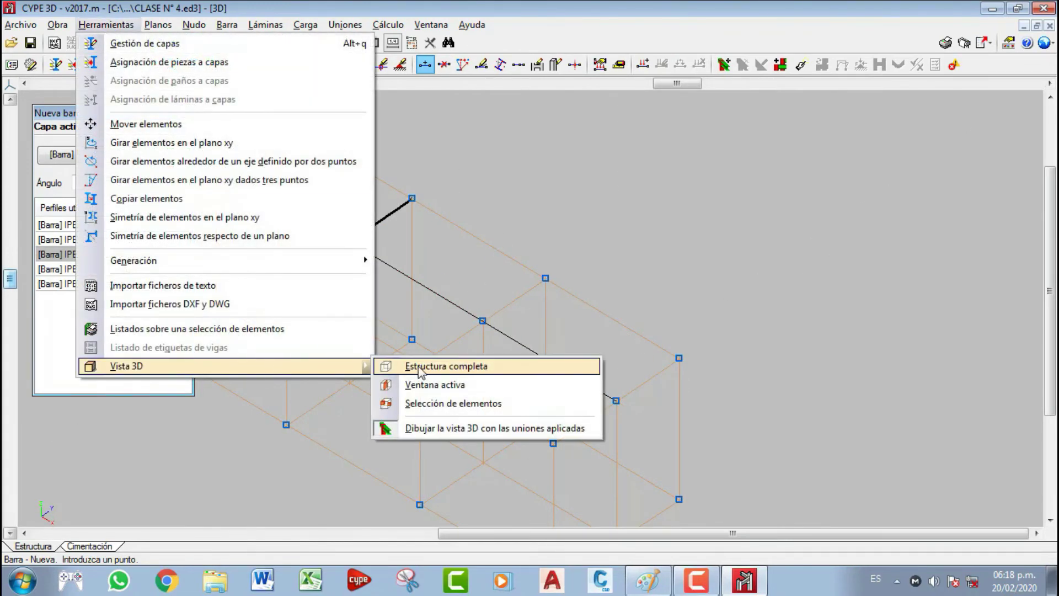
click(422, 368)
drag(344, 359, 564, 366)
middle_drag(177, 294, 339, 205)
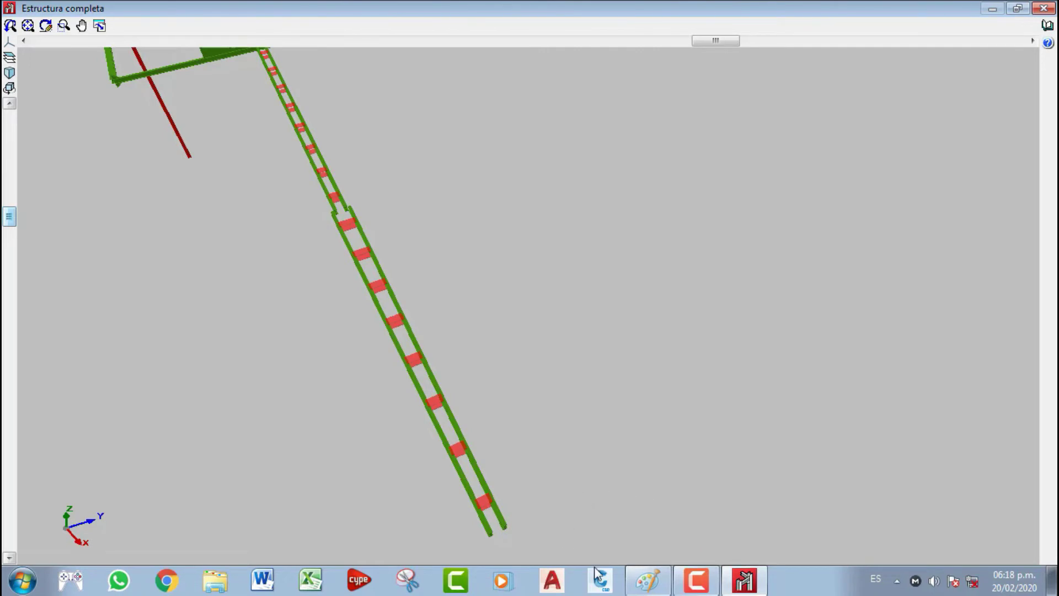
mouse_move(745, 583)
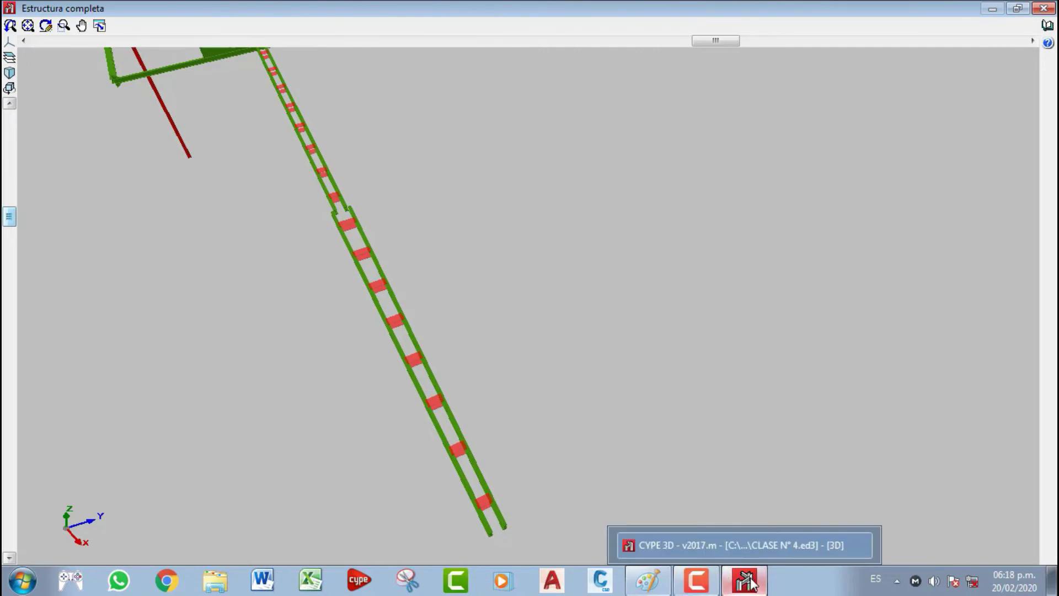
click(1044, 8)
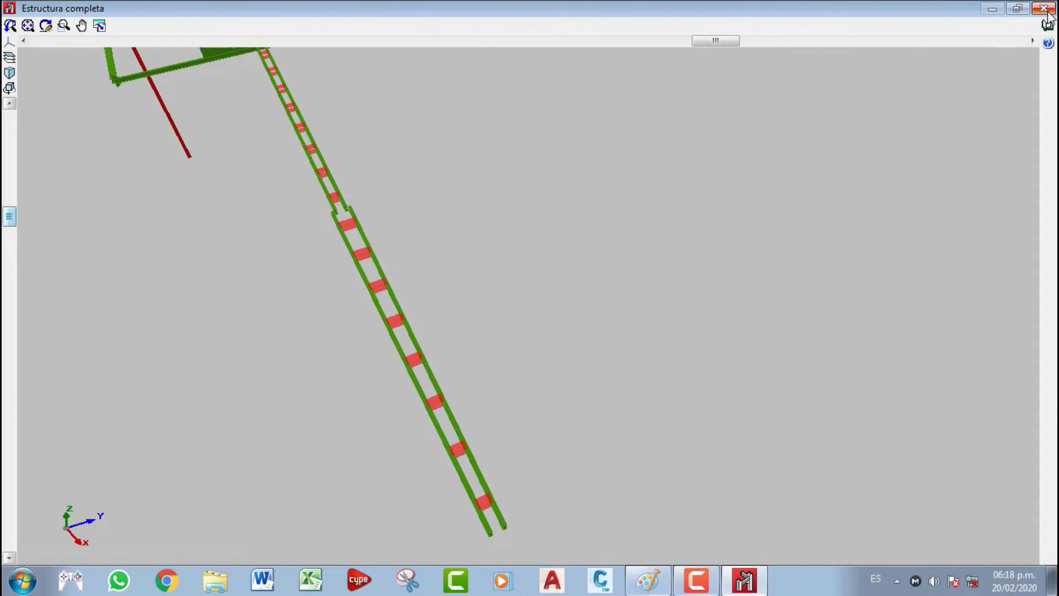
- Start a new IPE 80 bar with the Doble en cajón unión genérica arrangement and set its initial separation to 100 mm
scroll(428, 331, down, 2)
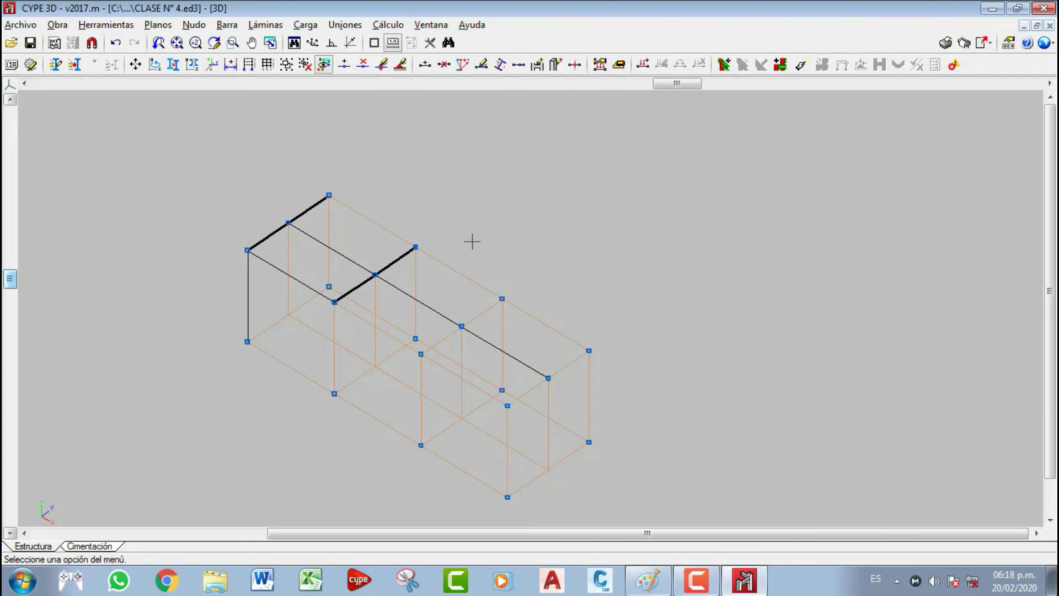
click(227, 25)
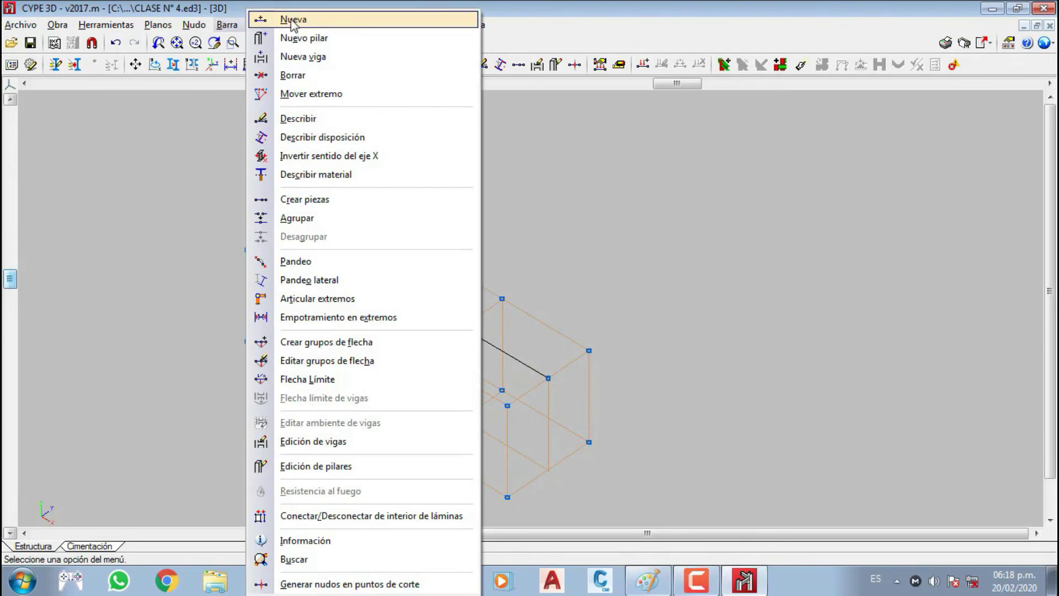
click(265, 34)
click(91, 156)
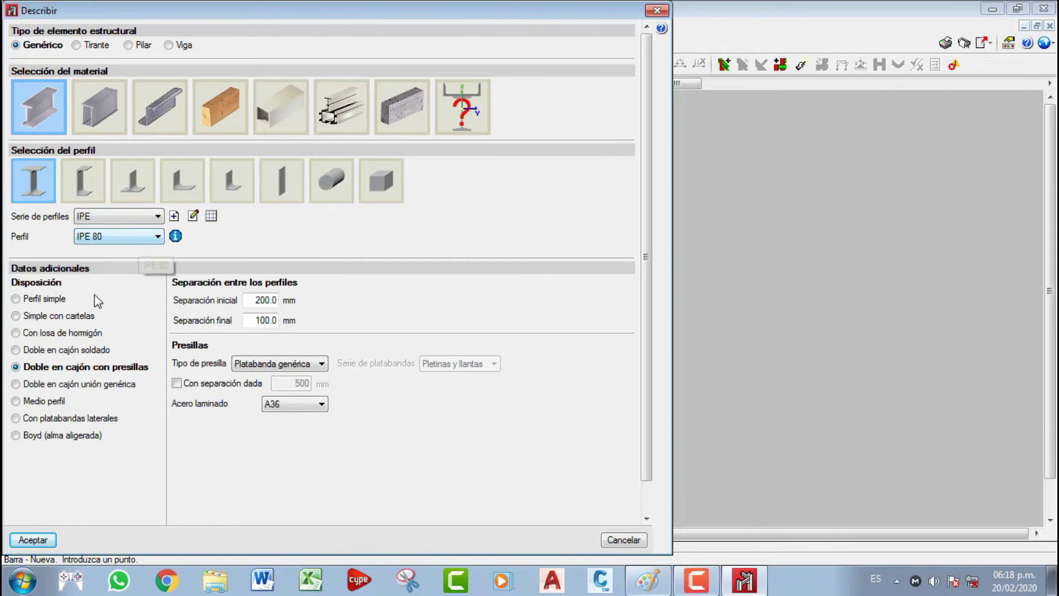
click(37, 385)
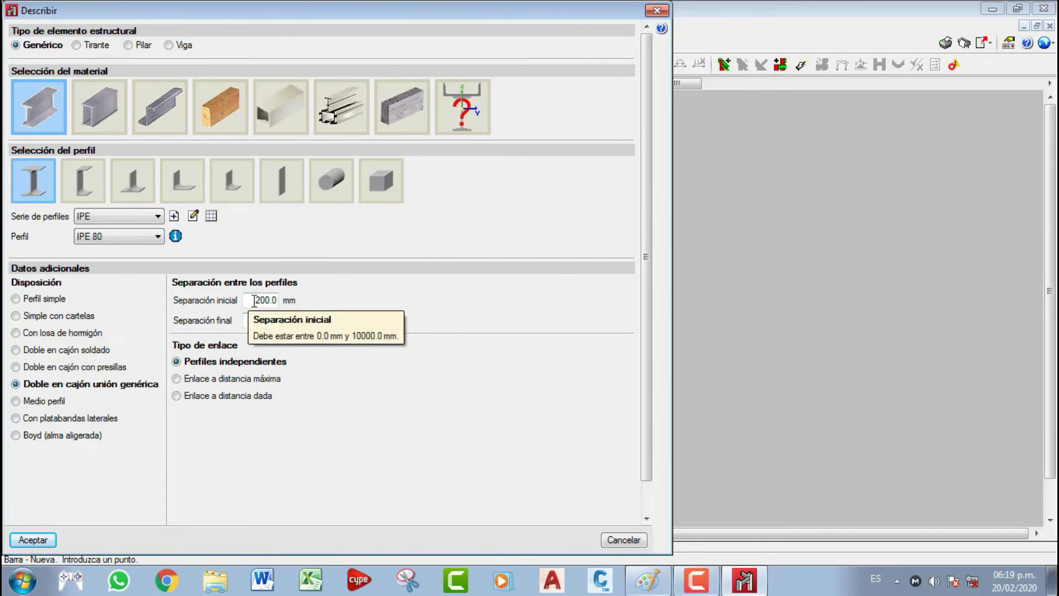
drag(252, 299, 307, 303)
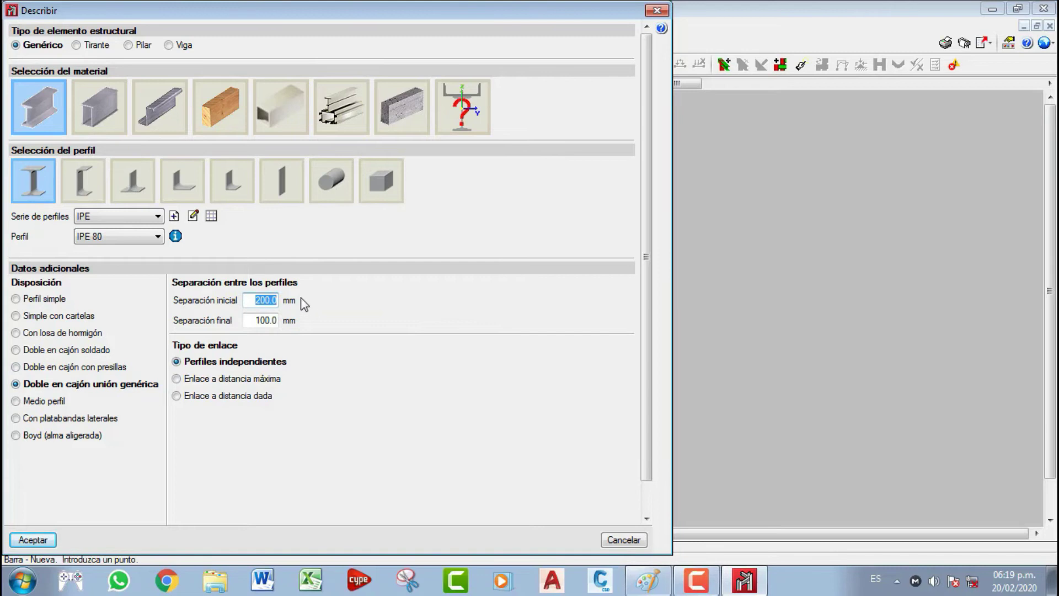
text(100.0)
click(263, 320)
- Read the help for the two distance-based link types and compare the generic union with the battened and welded double box arrangements
mouse_move(182, 381)
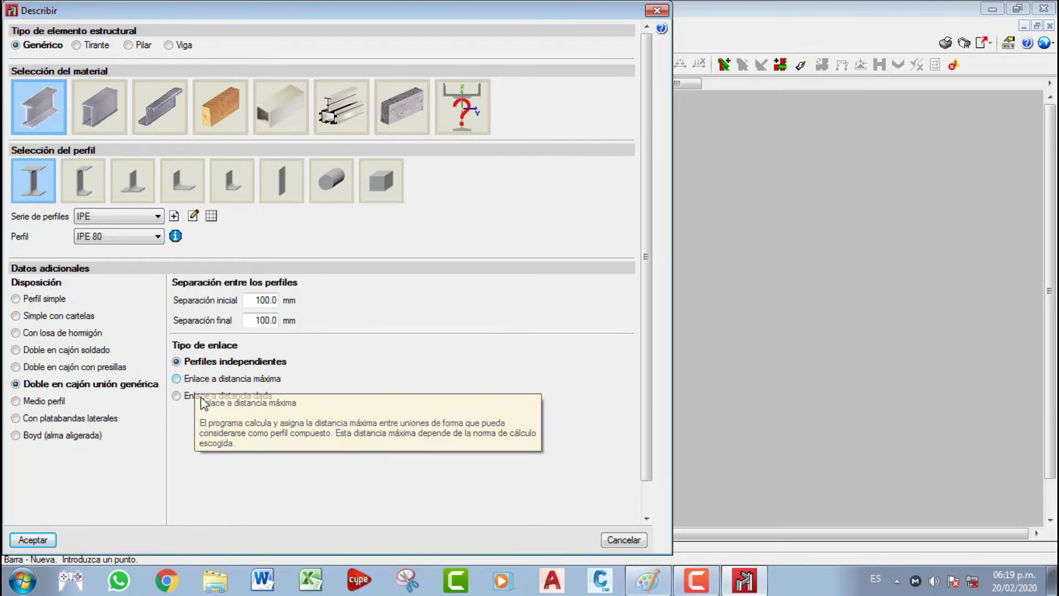
mouse_move(192, 403)
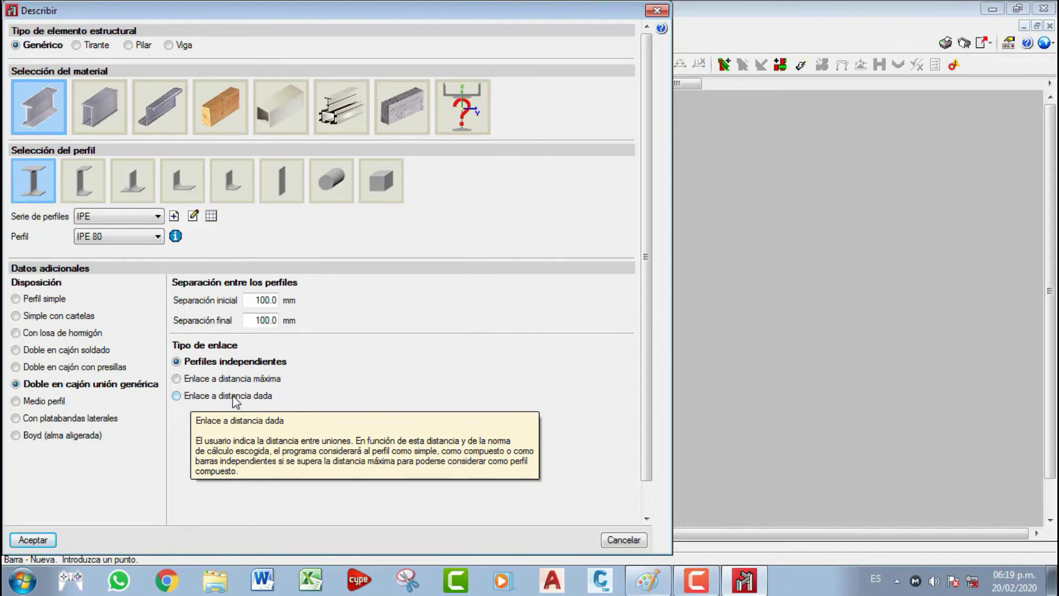
click(85, 369)
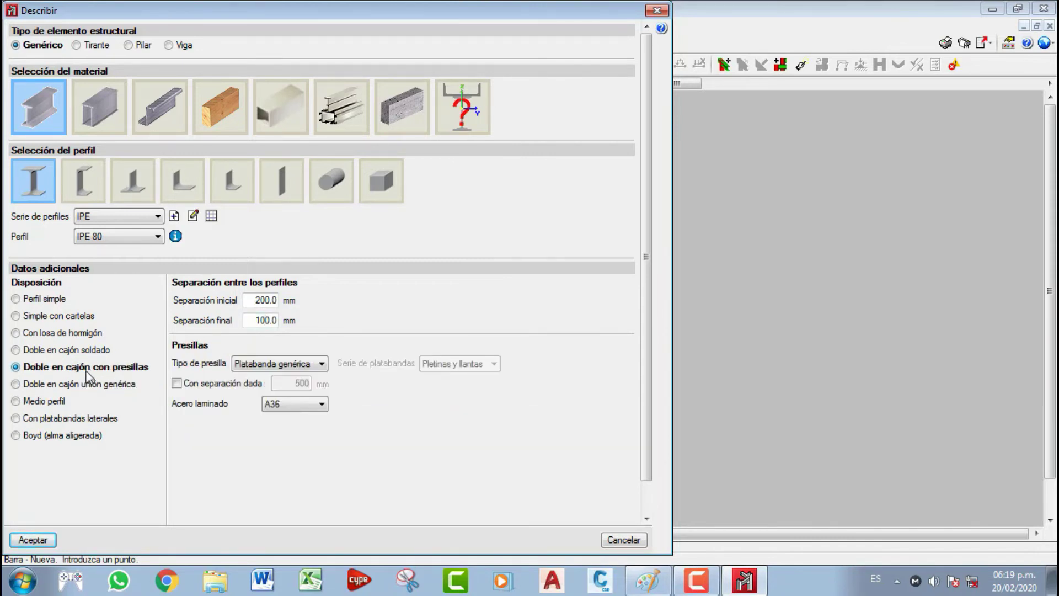
click(85, 353)
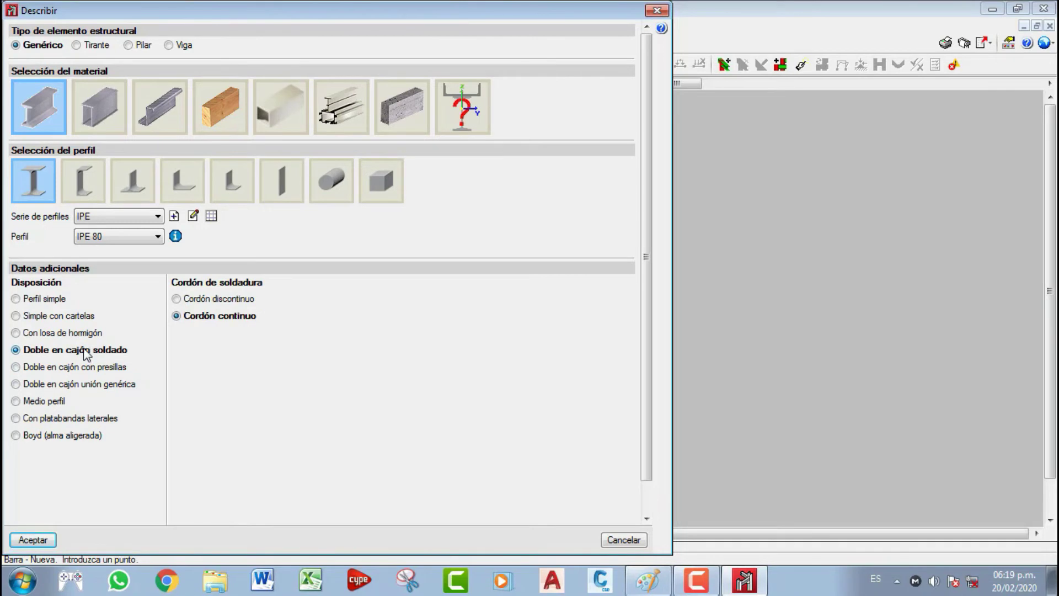
click(113, 384)
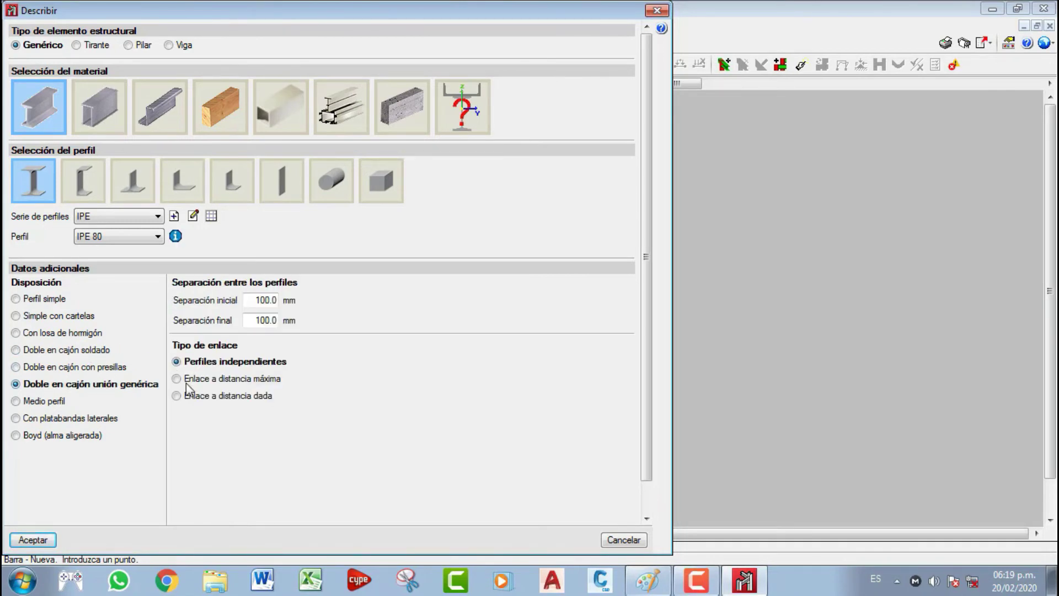
mouse_move(190, 396)
- Try the Enlace a distancia dada link type, set Enlace a distancia máxima instead, and accept the bar description
click(230, 397)
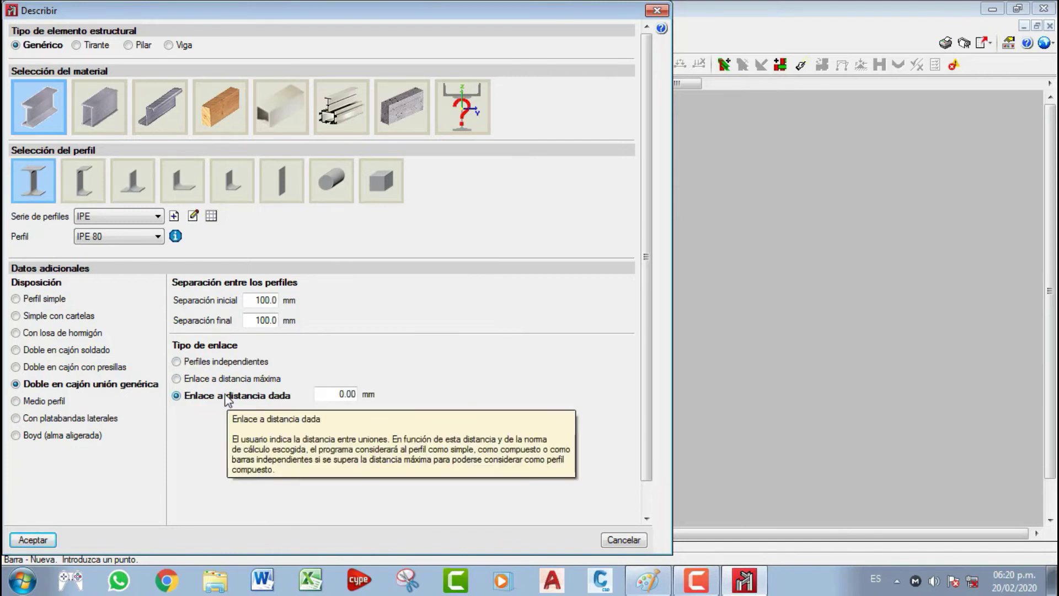
click(219, 380)
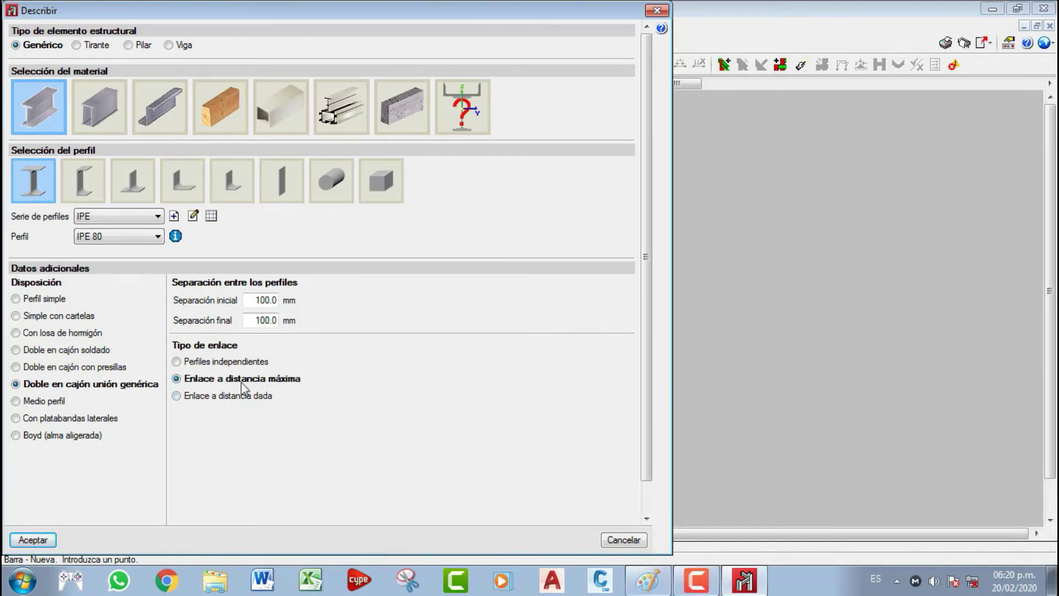
mouse_move(259, 384)
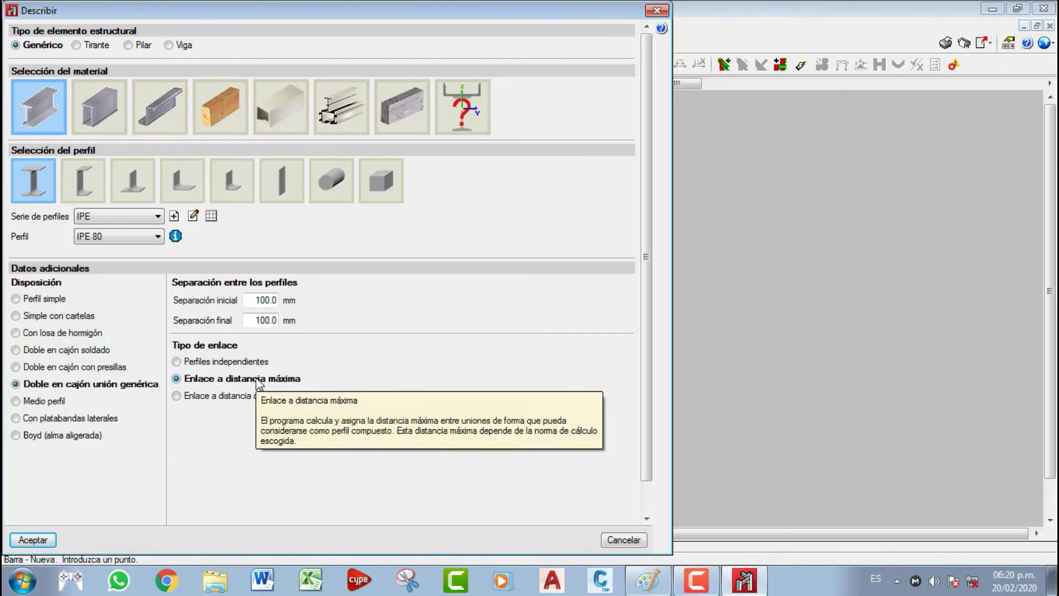
click(33, 540)
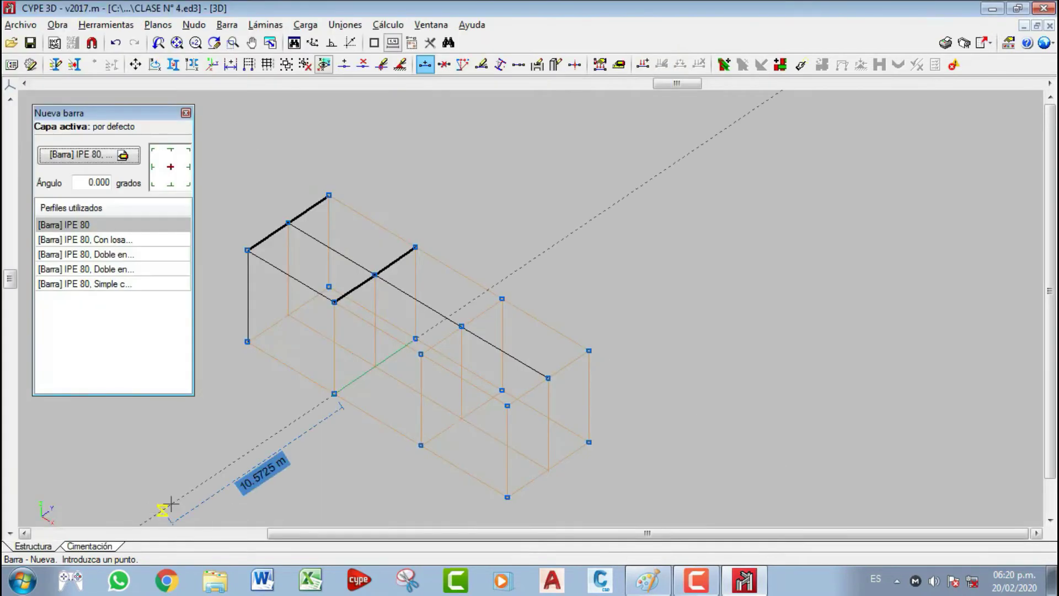
- Draw the generic-union double bar along the second segment of the front upper edge
scroll(475, 331, up, 2)
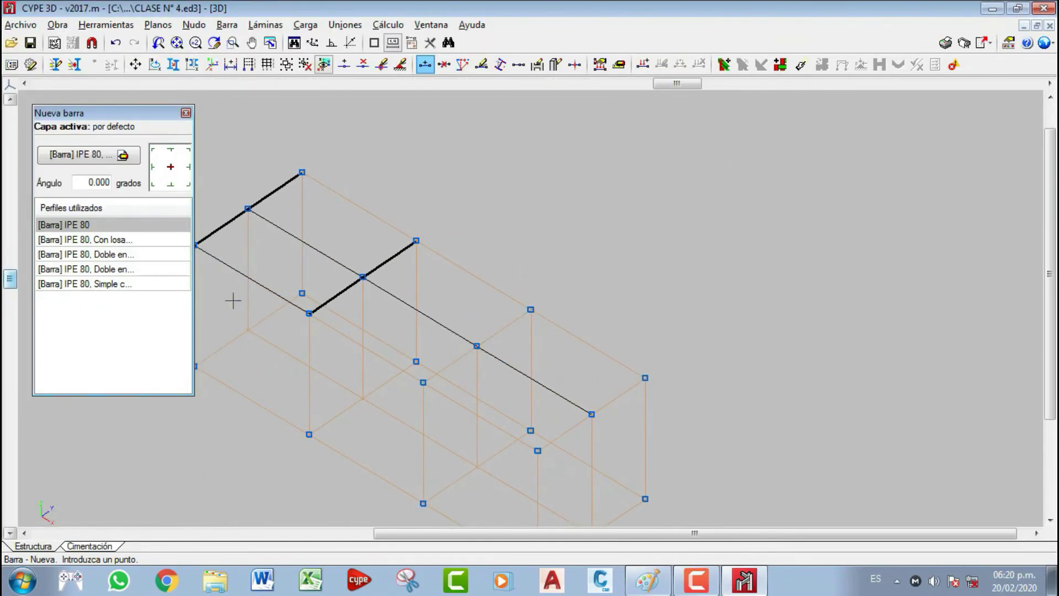
click(308, 313)
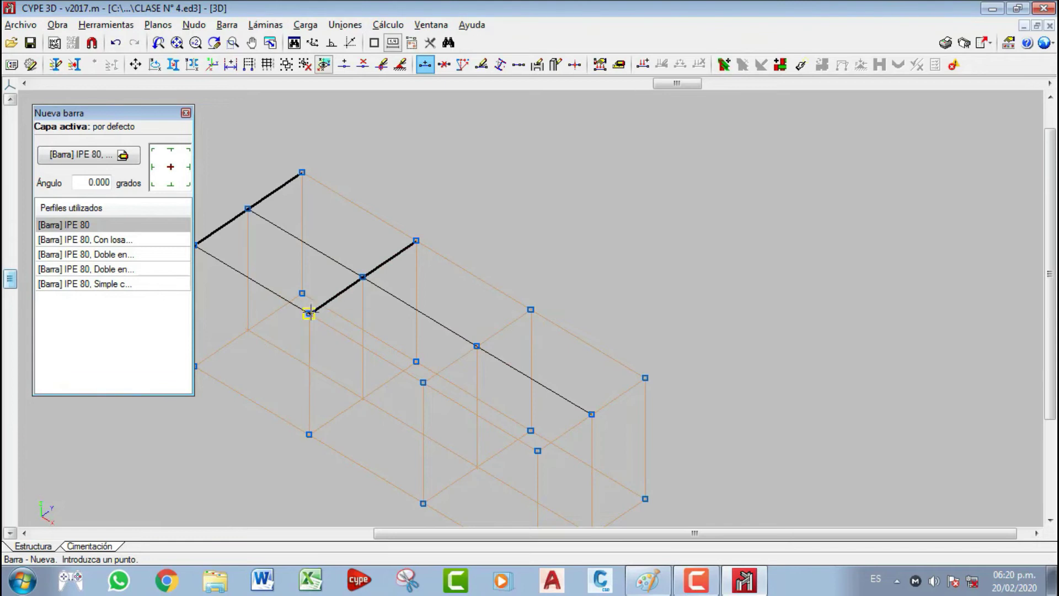
click(423, 382)
- Inspect the generic-union double bar in the 3D view of the complete structure and compare it with the battened bars
click(106, 25)
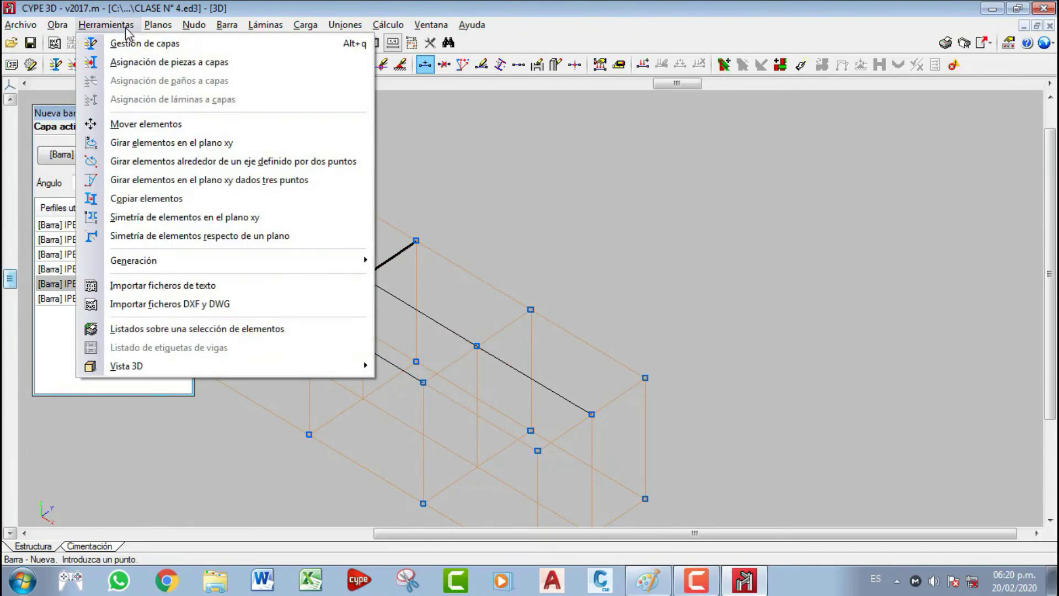
mouse_move(272, 370)
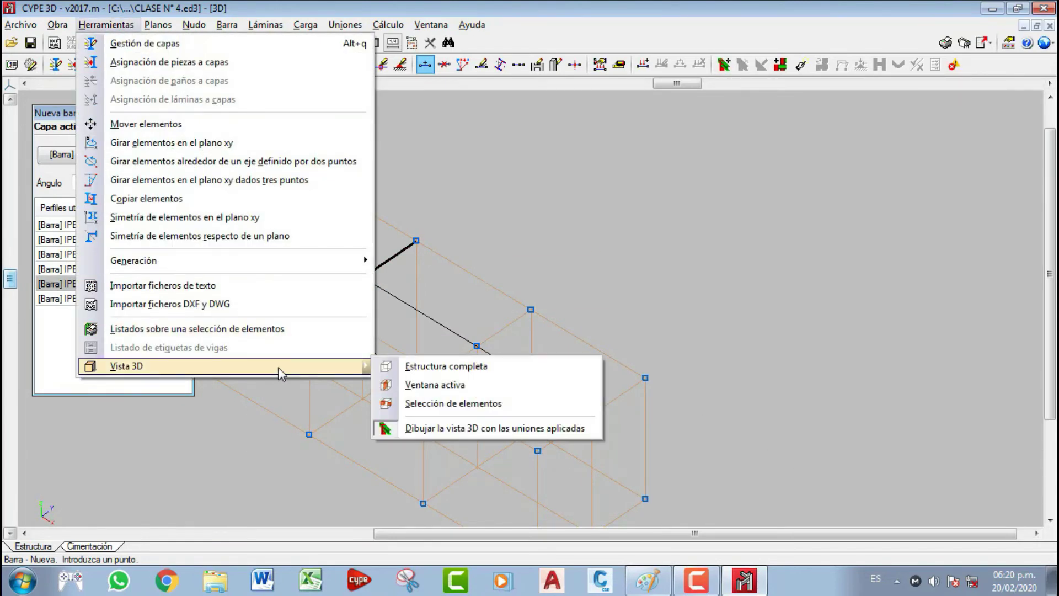
click(430, 368)
scroll(405, 399, up, 3)
scroll(404, 376, up, 1)
middle_drag(377, 382, 558, 504)
scroll(356, 353, up, 1)
scroll(356, 353, down, 1)
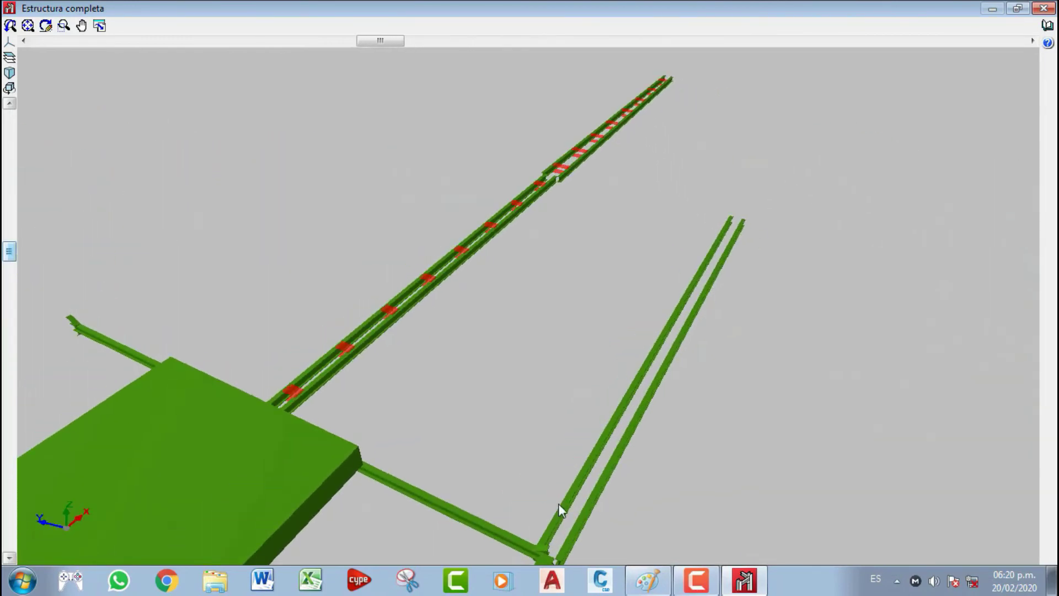
middle_drag(652, 430, 262, 354)
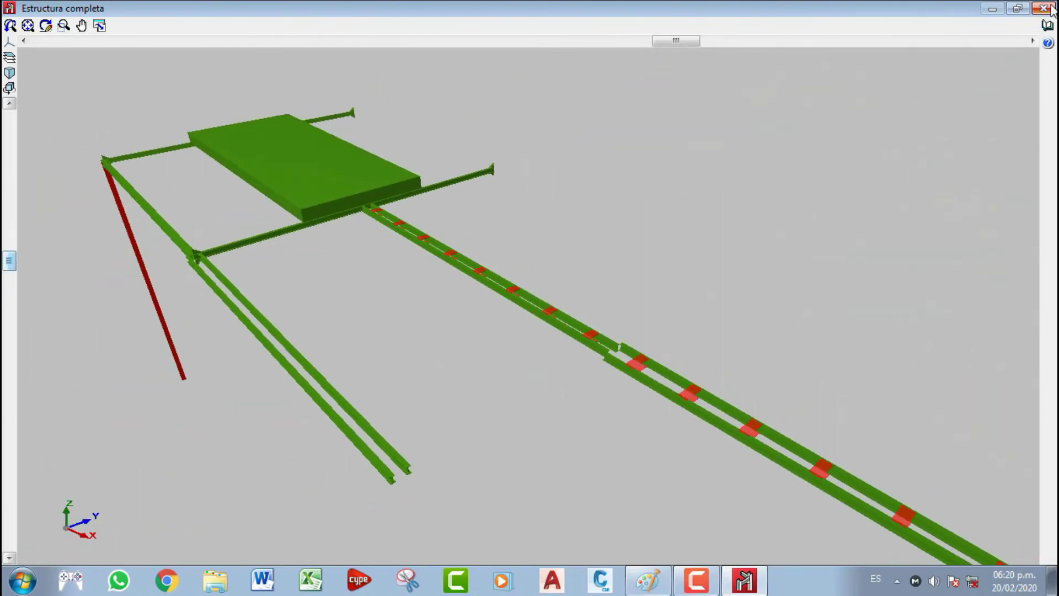
click(1045, 8)
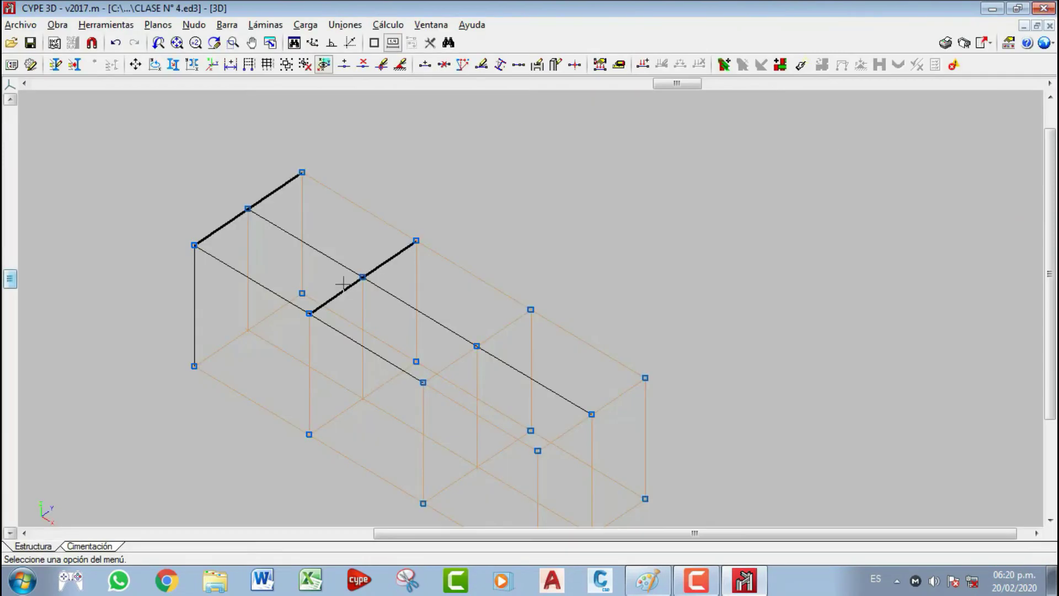
- Draw an IPE 80 bar with the Medio perfil arrangement along the first 5 m segment of the rear upper edge
click(224, 24)
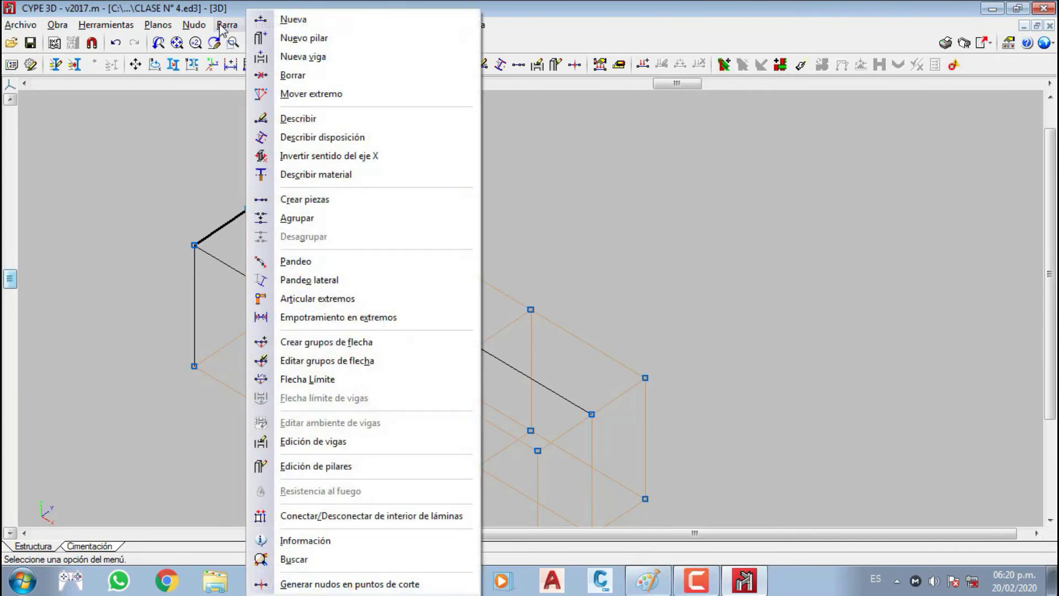
click(294, 20)
click(113, 166)
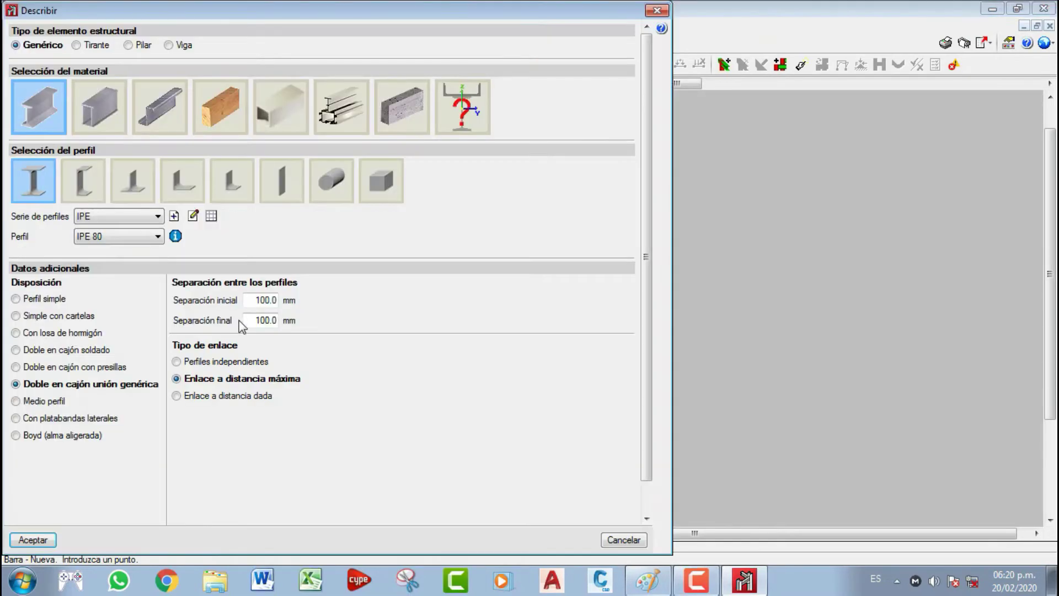
click(44, 402)
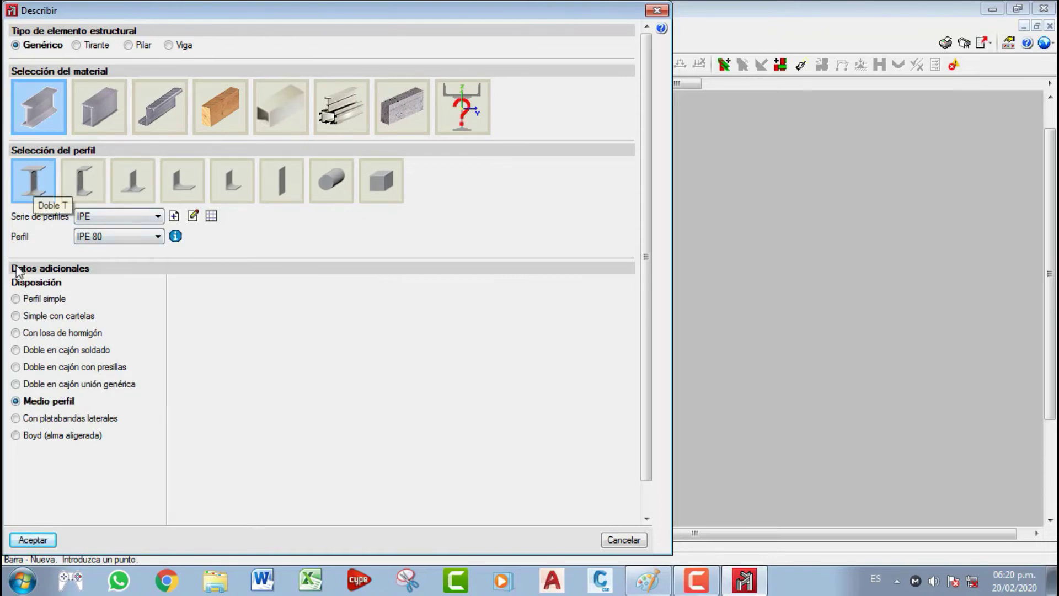
click(33, 540)
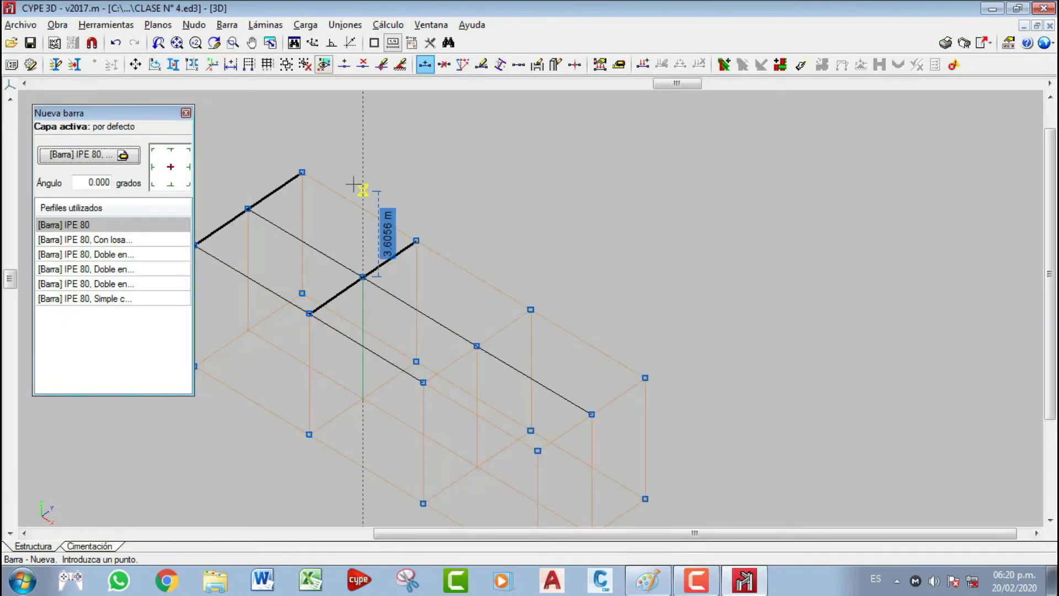
click(301, 172)
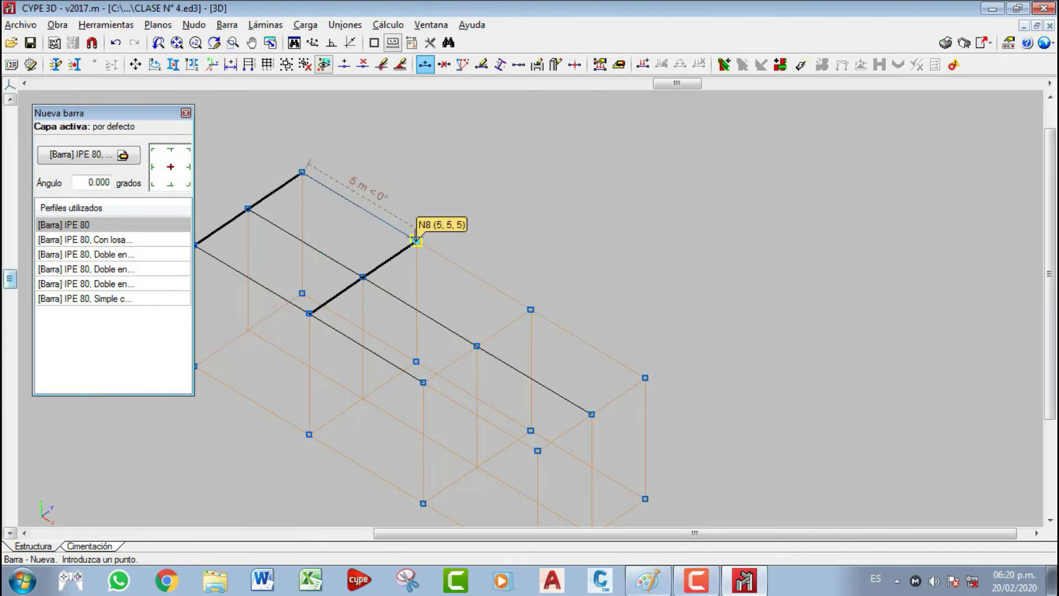
click(417, 240)
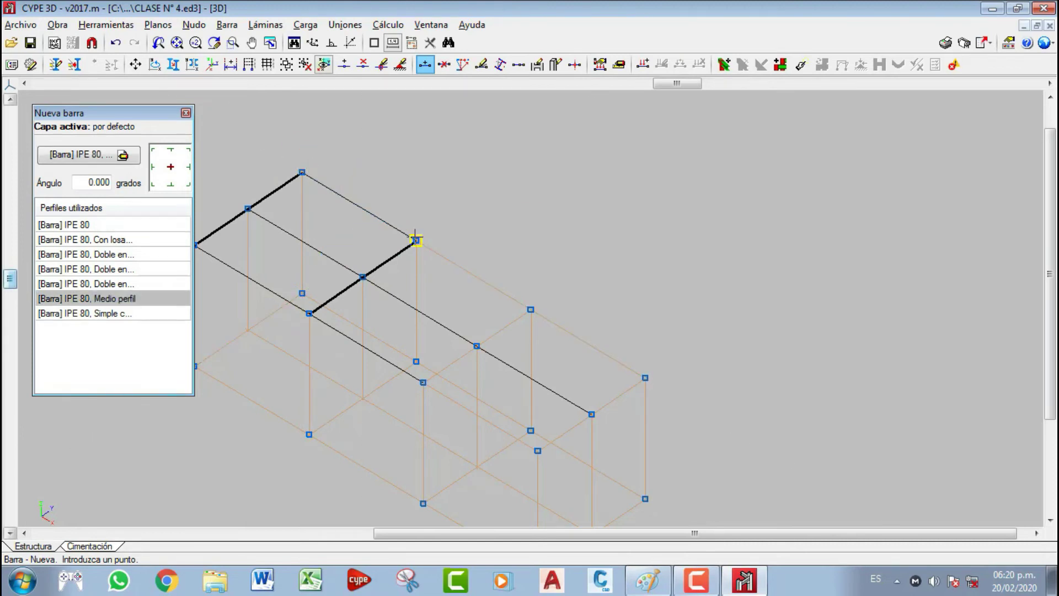
- Inspect the half-profile bar on the rear upper edge in the 3D view of the complete structure
click(116, 28)
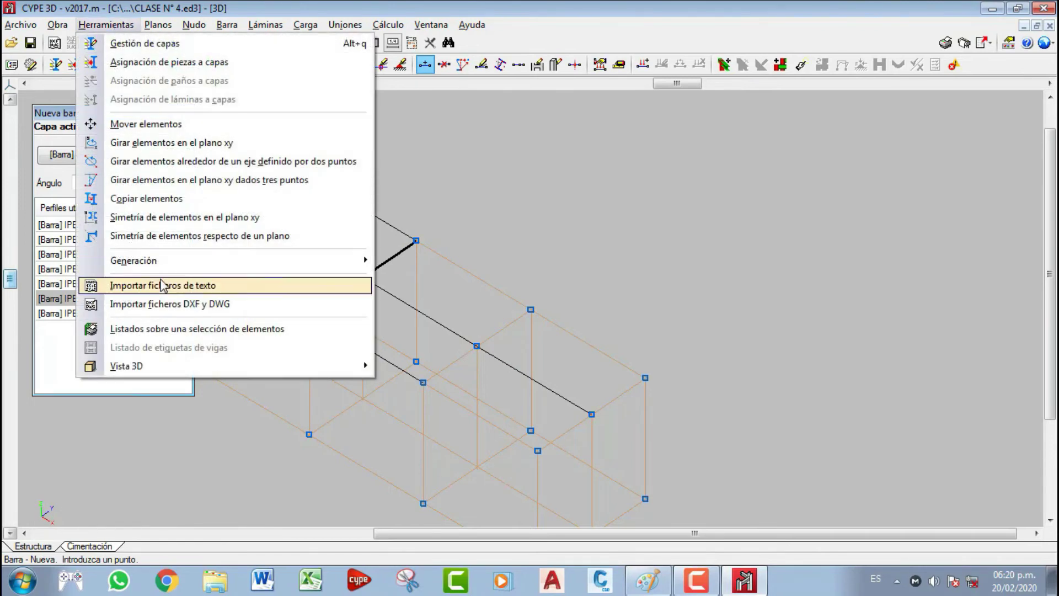
mouse_move(249, 375)
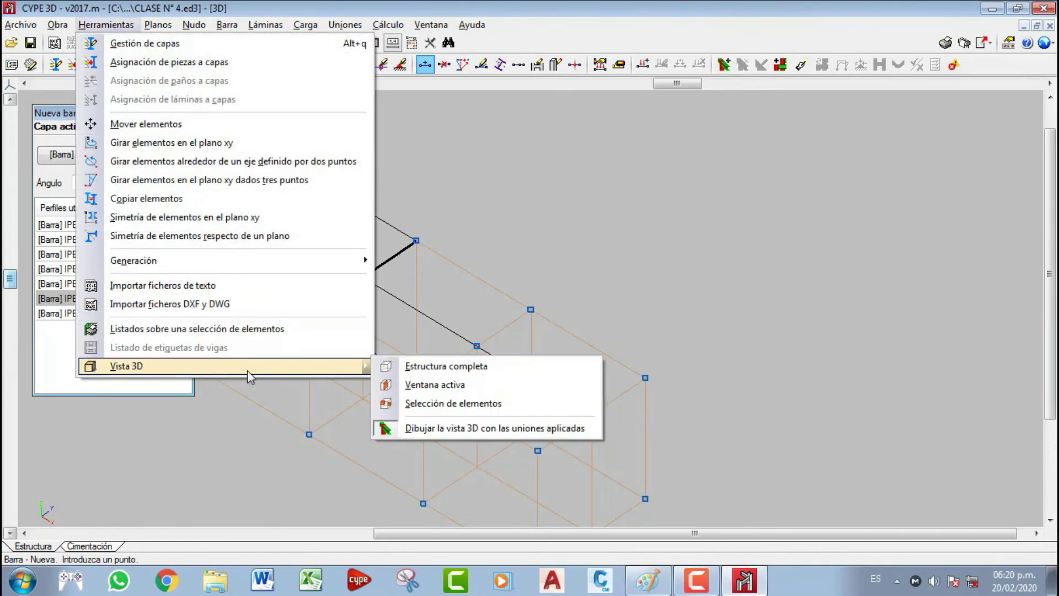
click(442, 367)
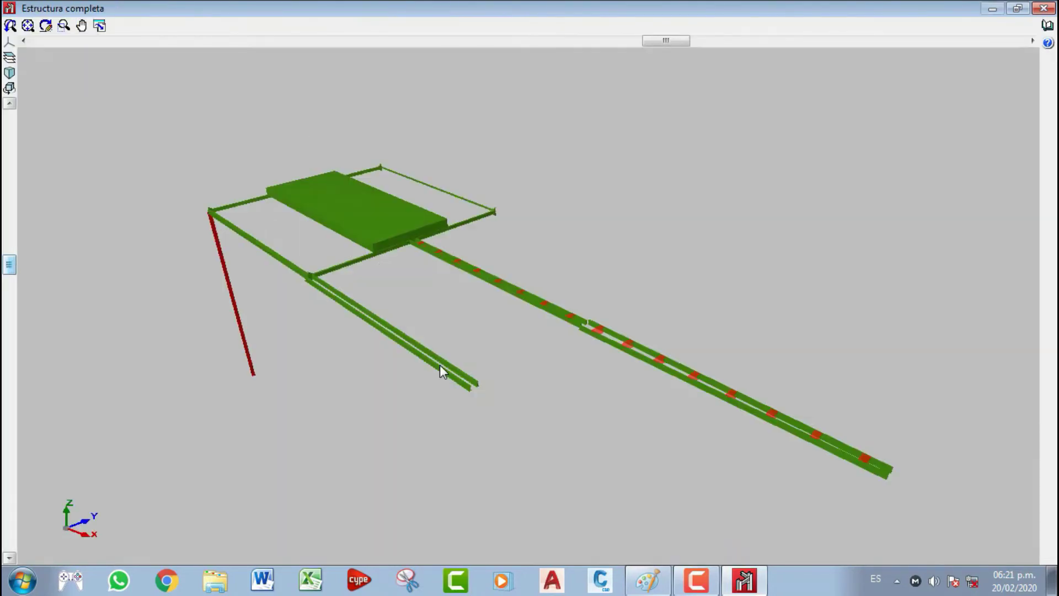
middle_drag(425, 376, 439, 392)
middle_drag(516, 401, 389, 468)
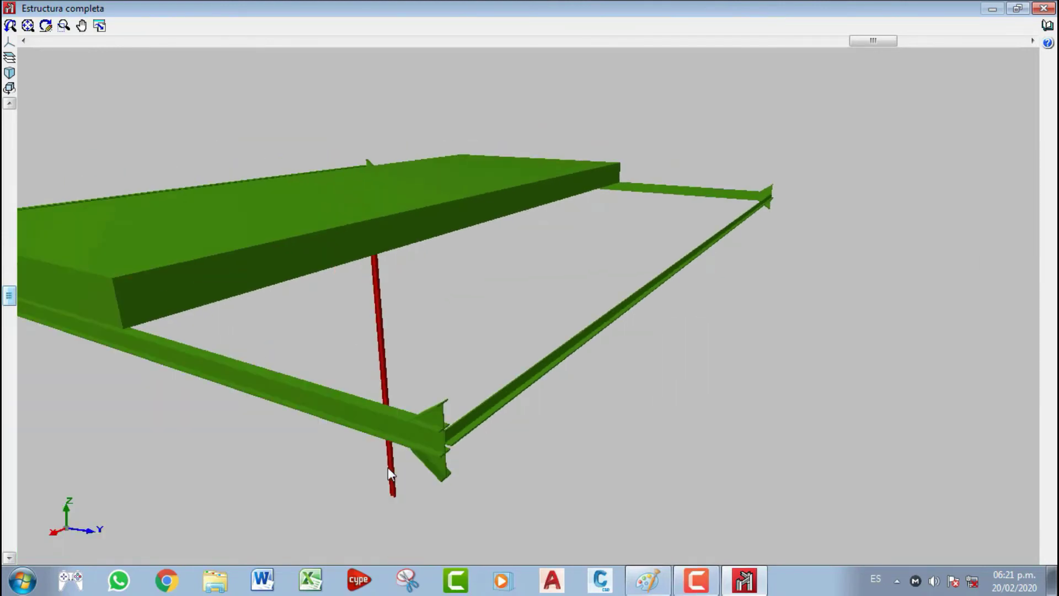
scroll(449, 428, up, 2)
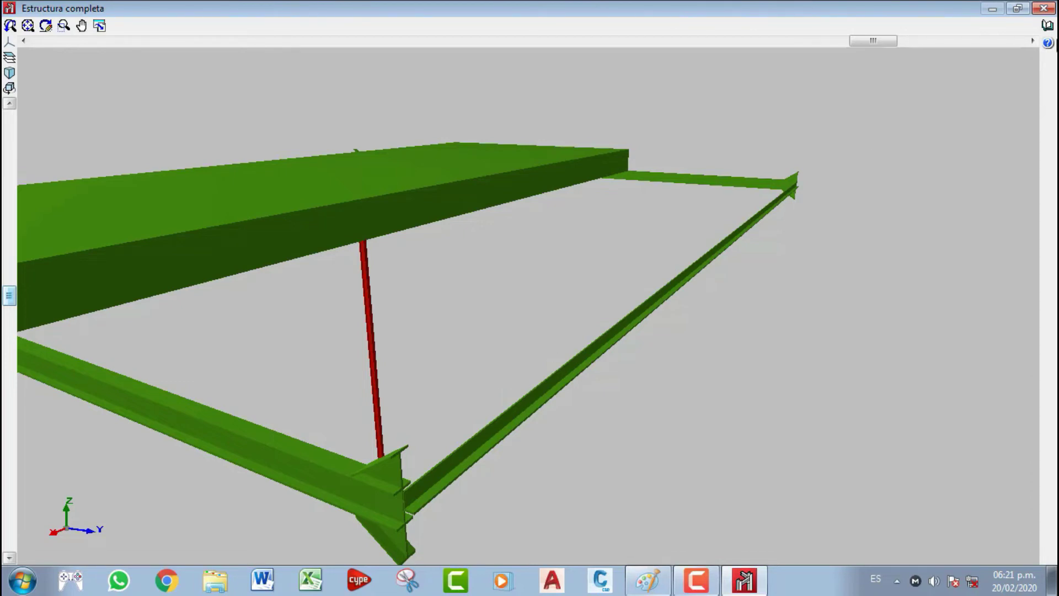
click(1043, 9)
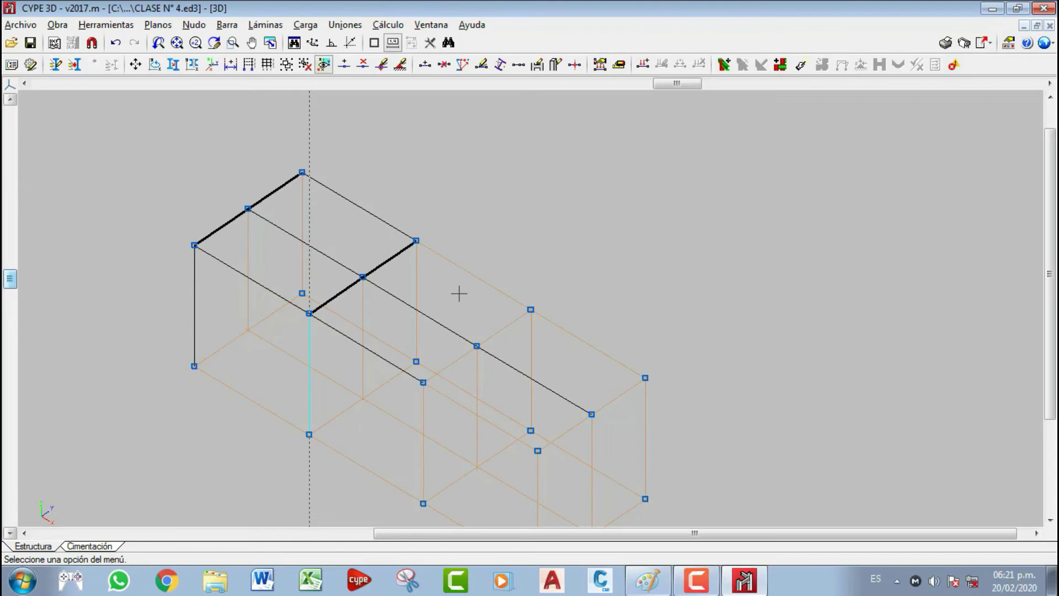
- Draw an IPE 80 bar Con platabandas laterales, with Cordón continuo and 10 mm plates, along the second segment of the rear upper edge
click(227, 24)
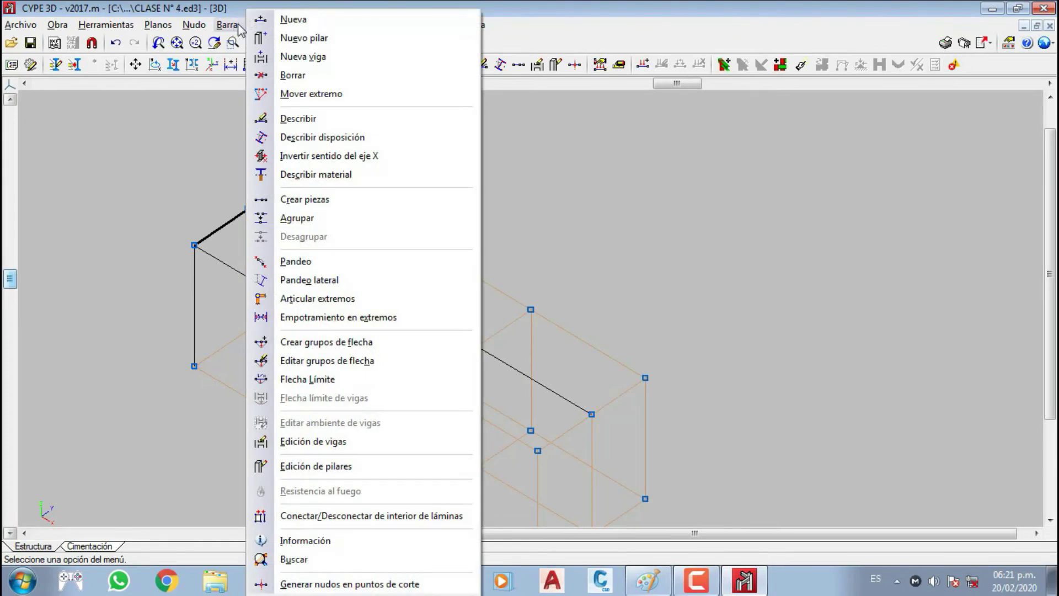
click(293, 20)
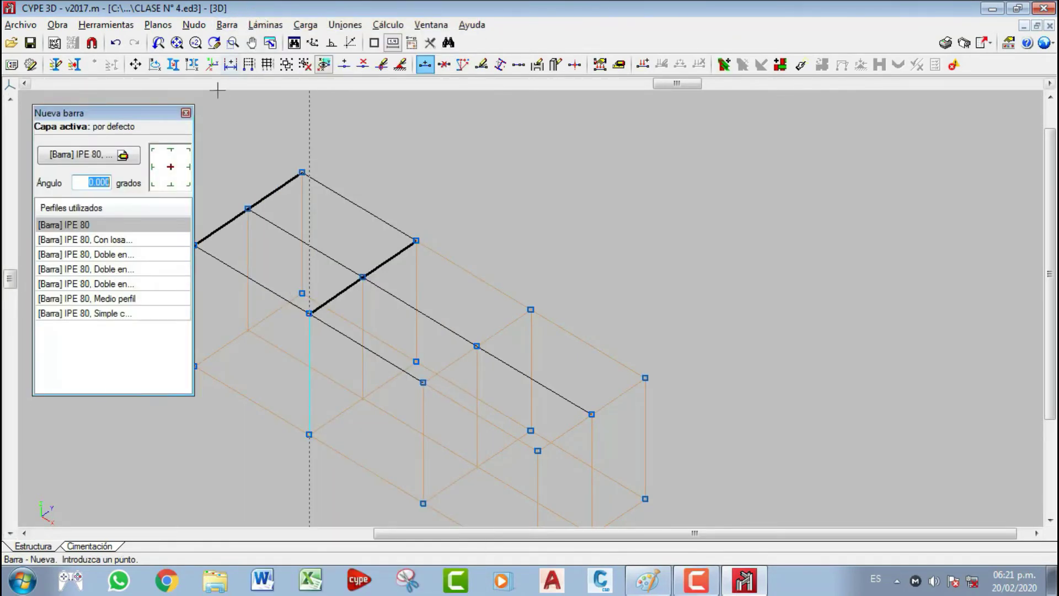
click(110, 155)
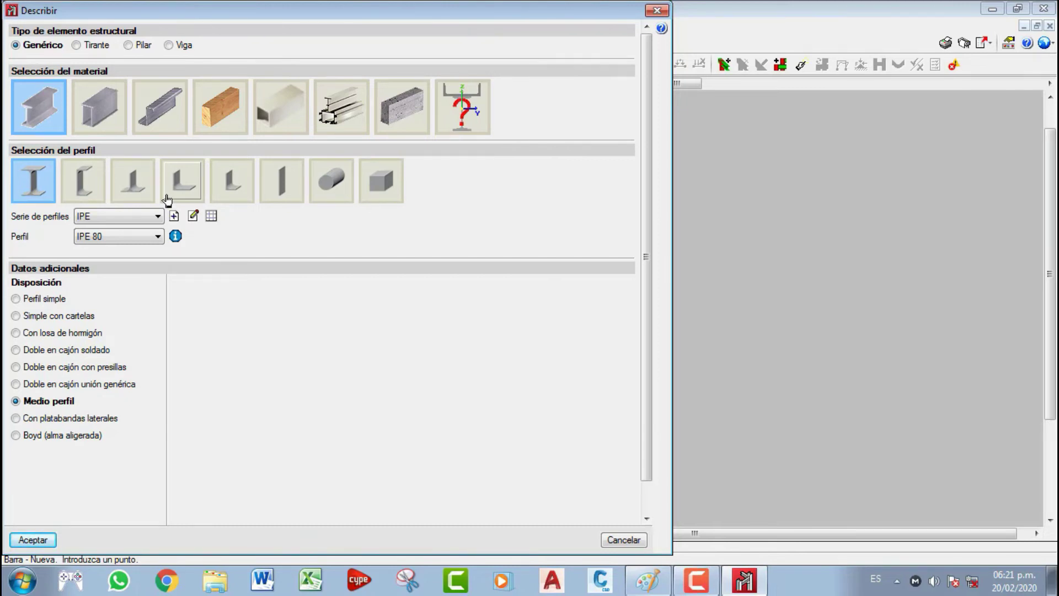
click(39, 421)
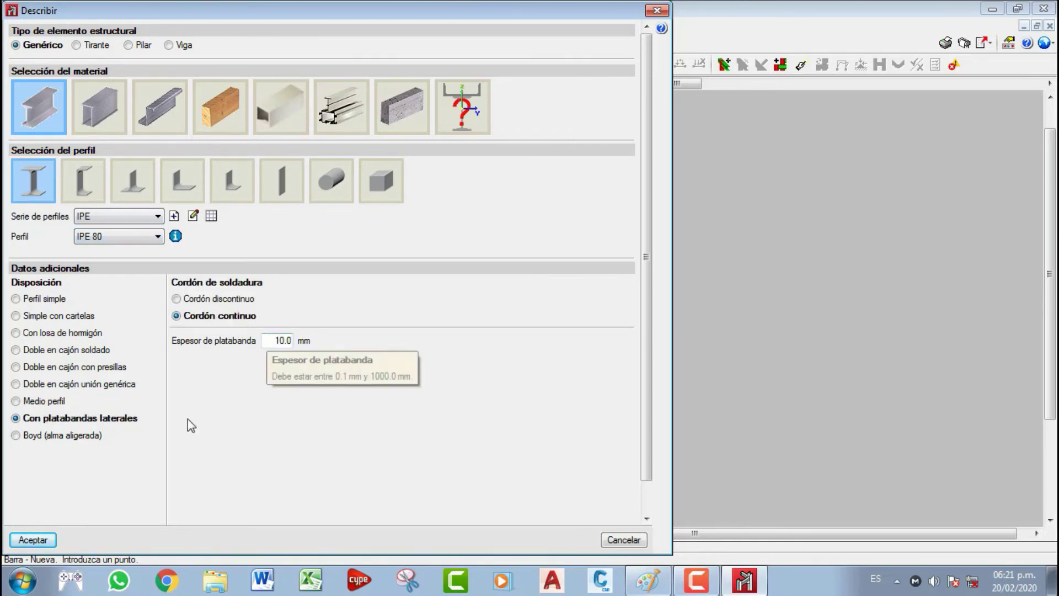
click(33, 540)
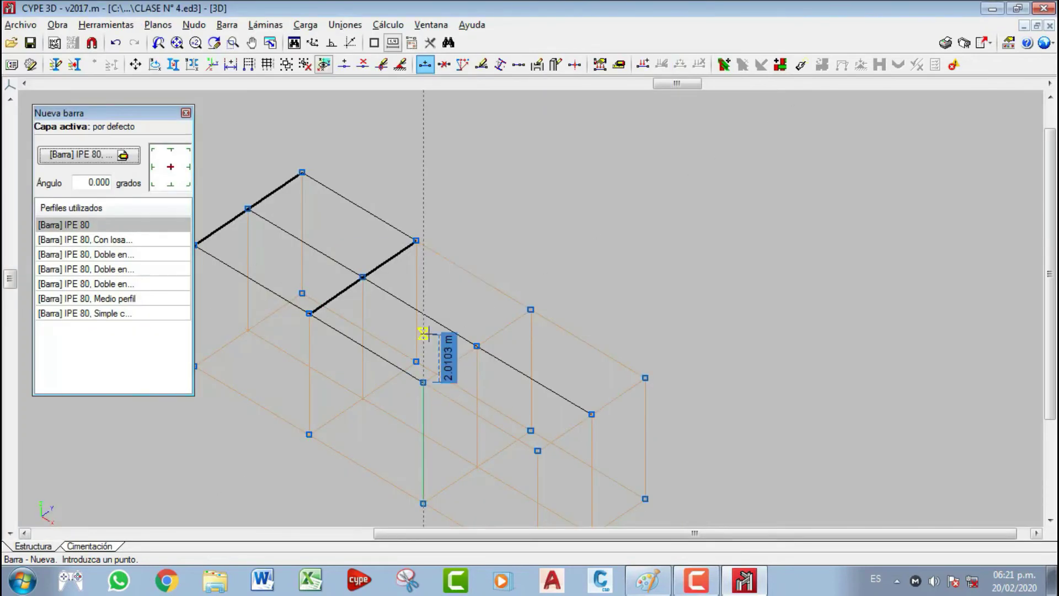
click(531, 309)
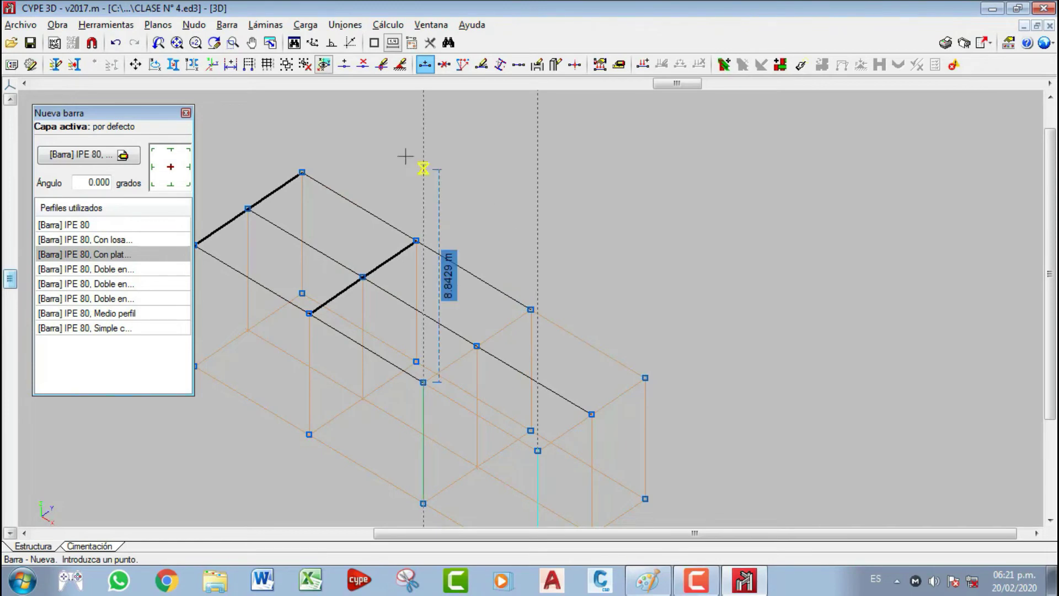
- Examine the end section of the bar with side plates in the 3D view of the complete structure
click(109, 24)
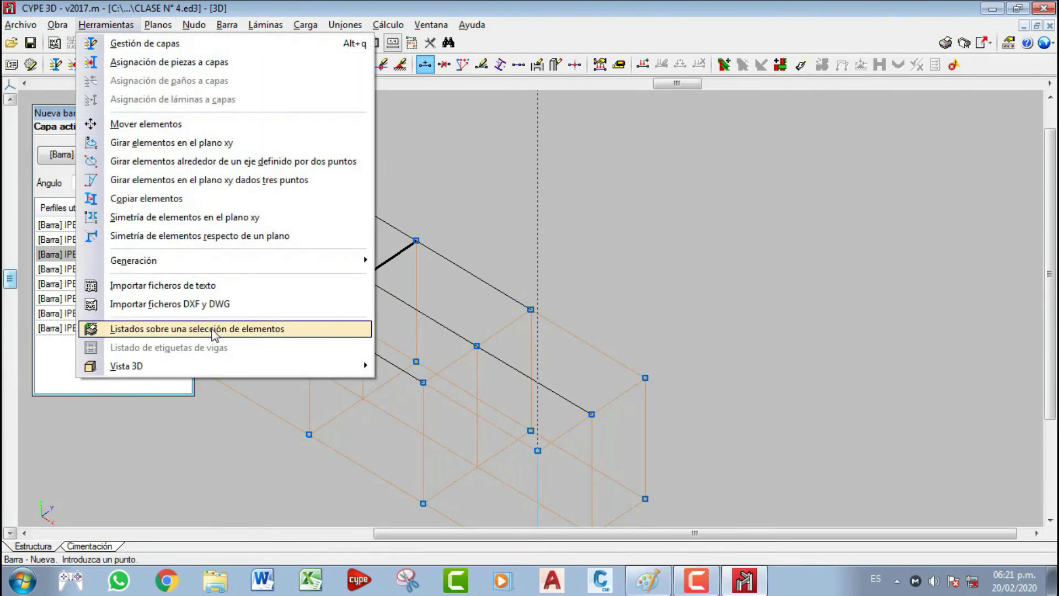
mouse_move(264, 364)
click(400, 365)
shift+middle_drag(453, 308, 272, 309)
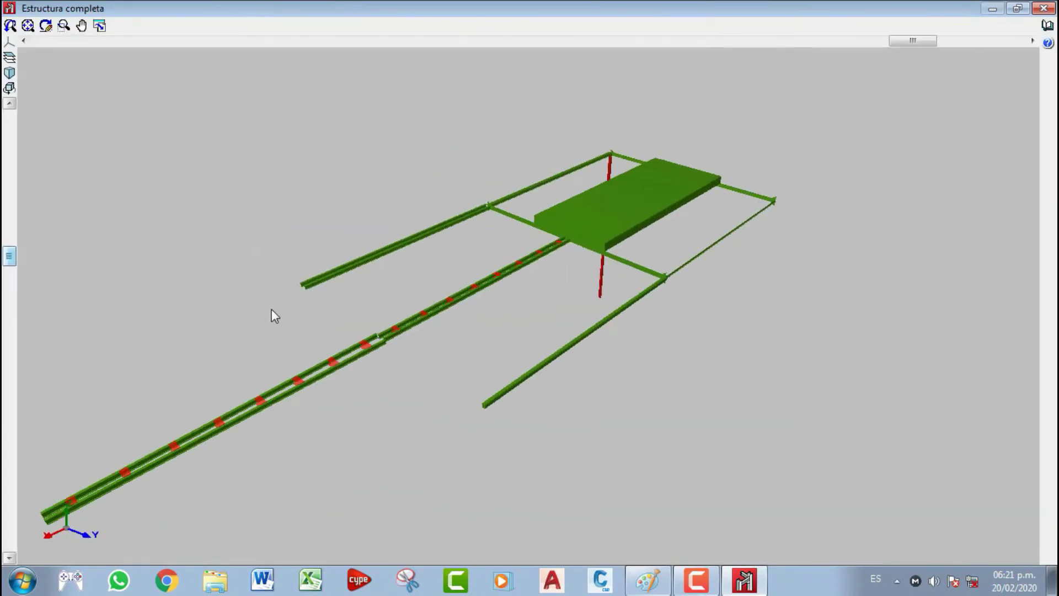
scroll(508, 397, up, 3)
scroll(512, 396, up, 4)
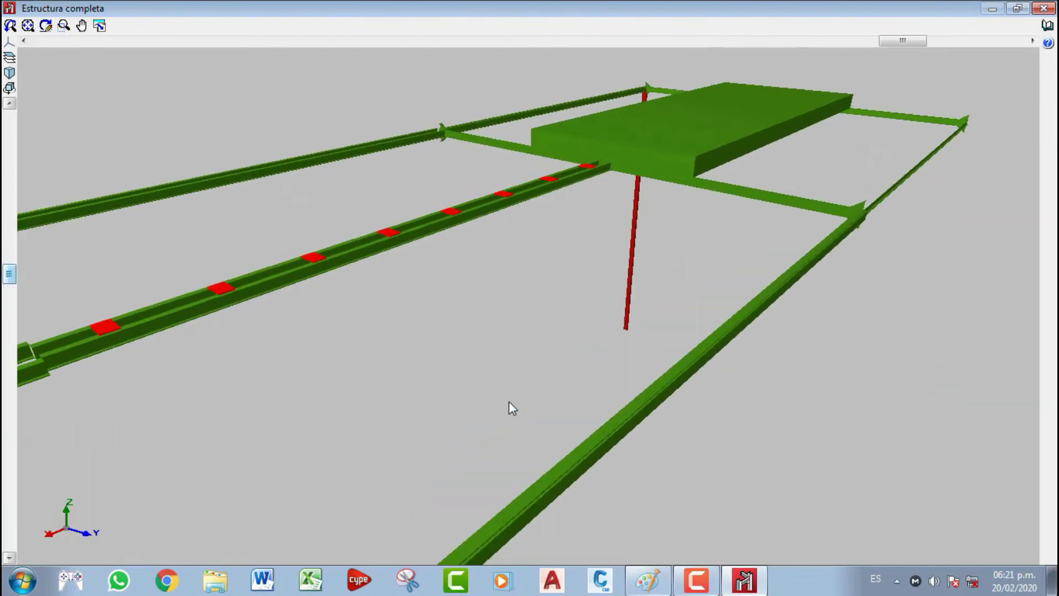
scroll(528, 389, up, 2)
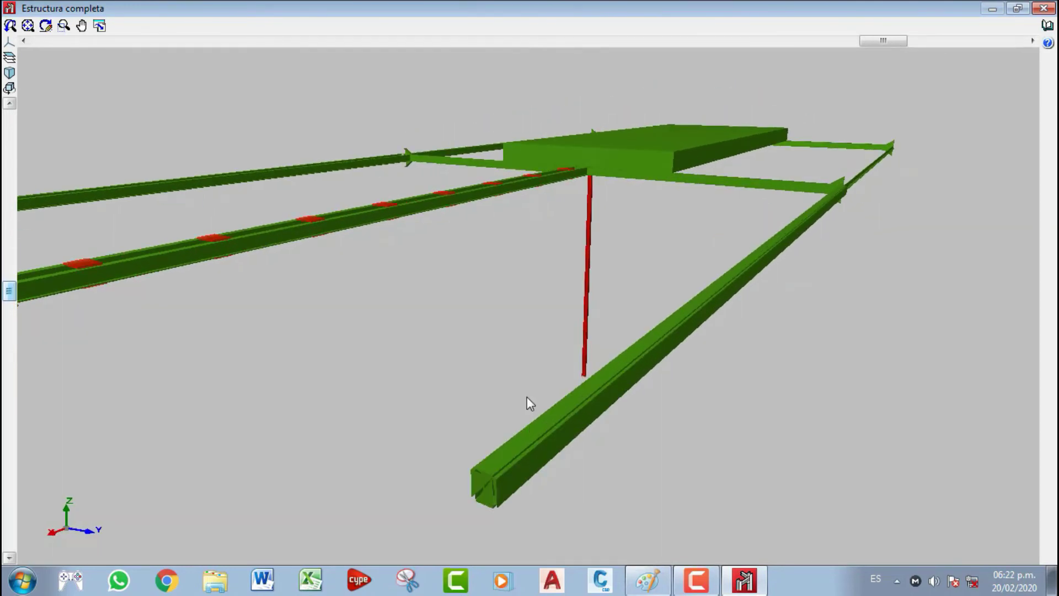
scroll(531, 408, up, 4)
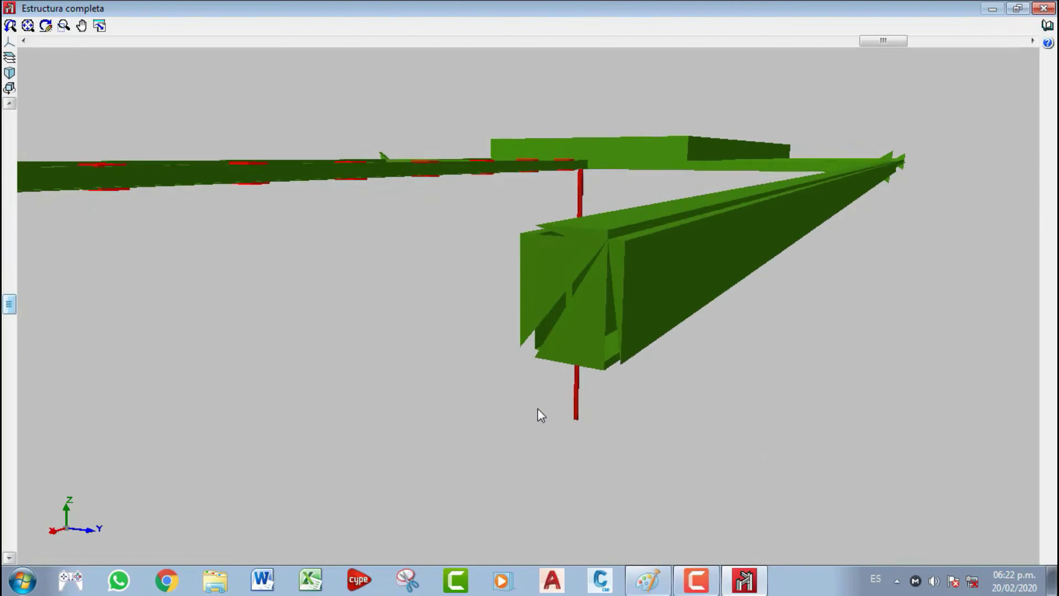
scroll(539, 416, up, 2)
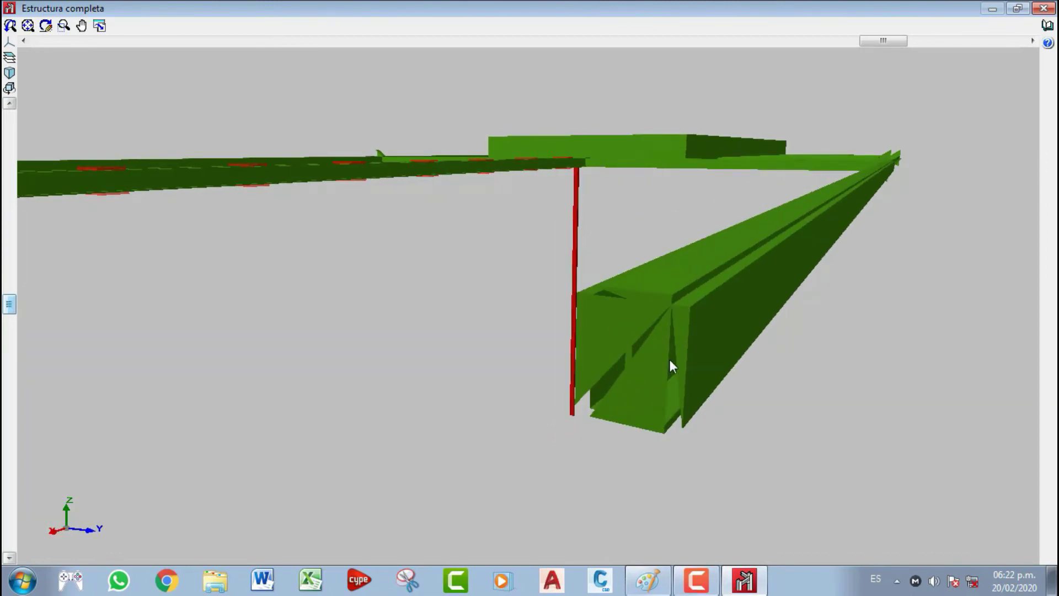
middle_drag(630, 365, 800, 175)
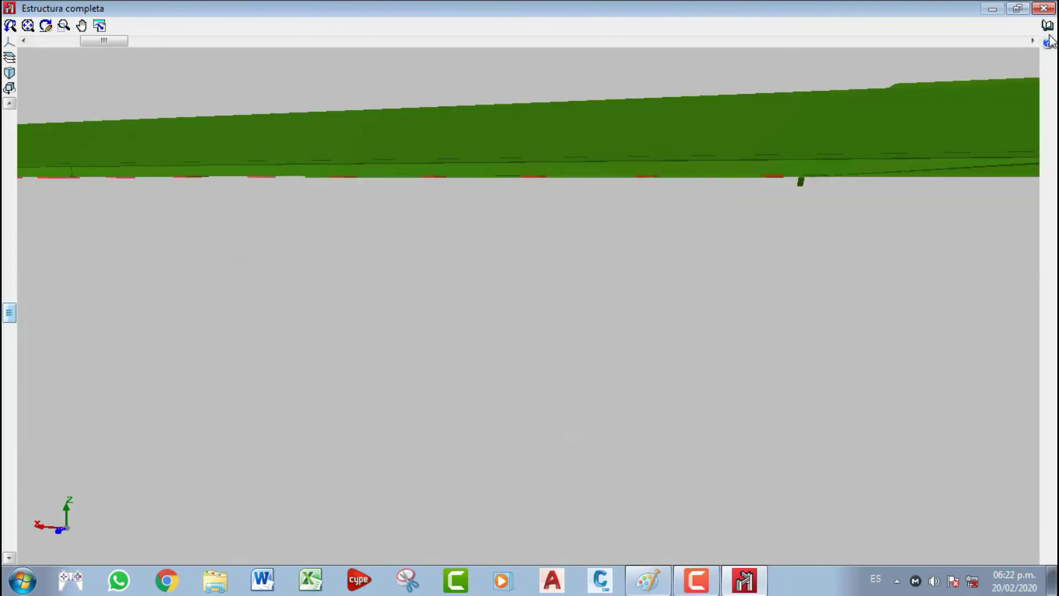
click(1044, 8)
- Start a new IPE 80 bar and give it the Boyd (alma aligerada) arrangement
click(227, 24)
click(293, 19)
click(99, 160)
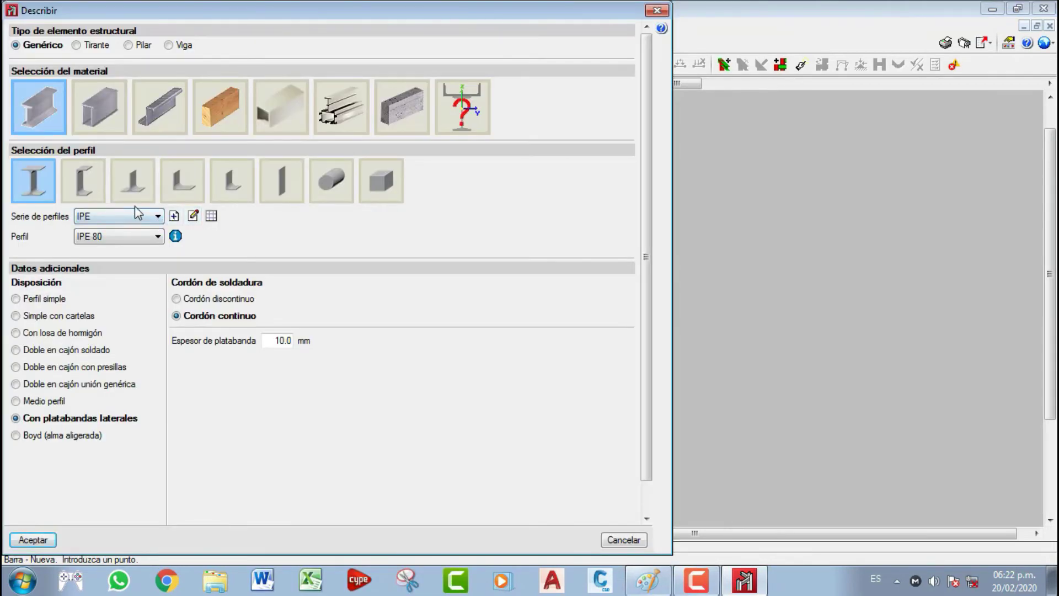
click(16, 436)
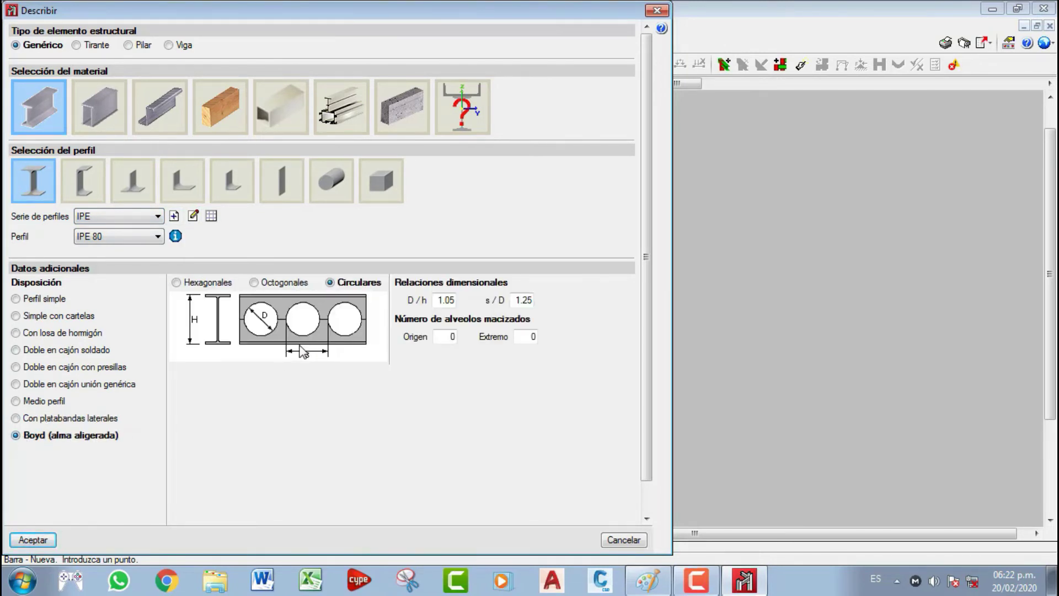
- Compare the dimensional ratios of the Hexagonales and Octogonales web openings with those of Circulares, leaving Circulares selected
click(177, 283)
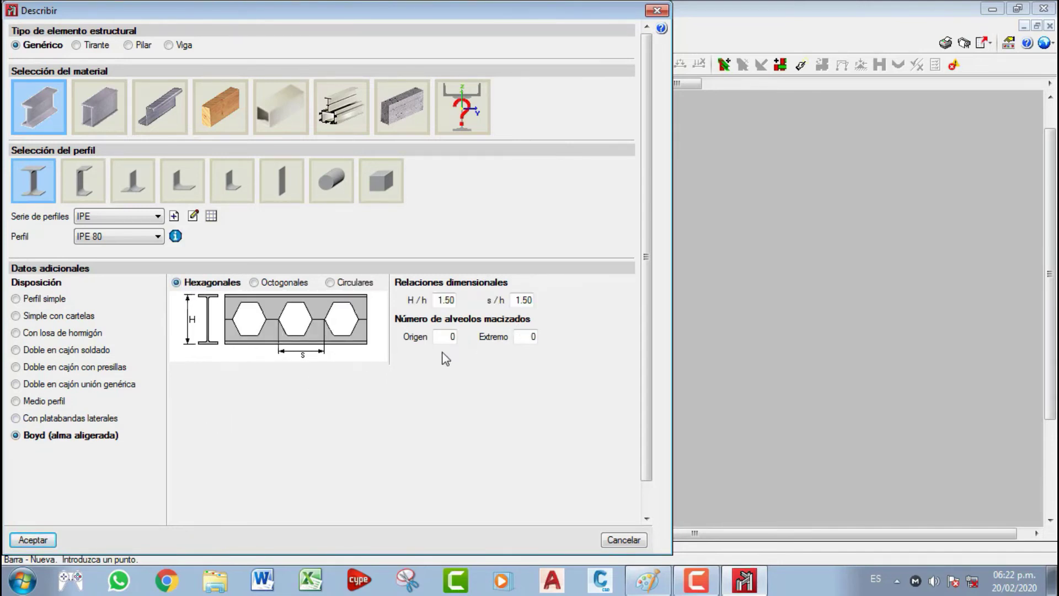
click(450, 336)
click(253, 283)
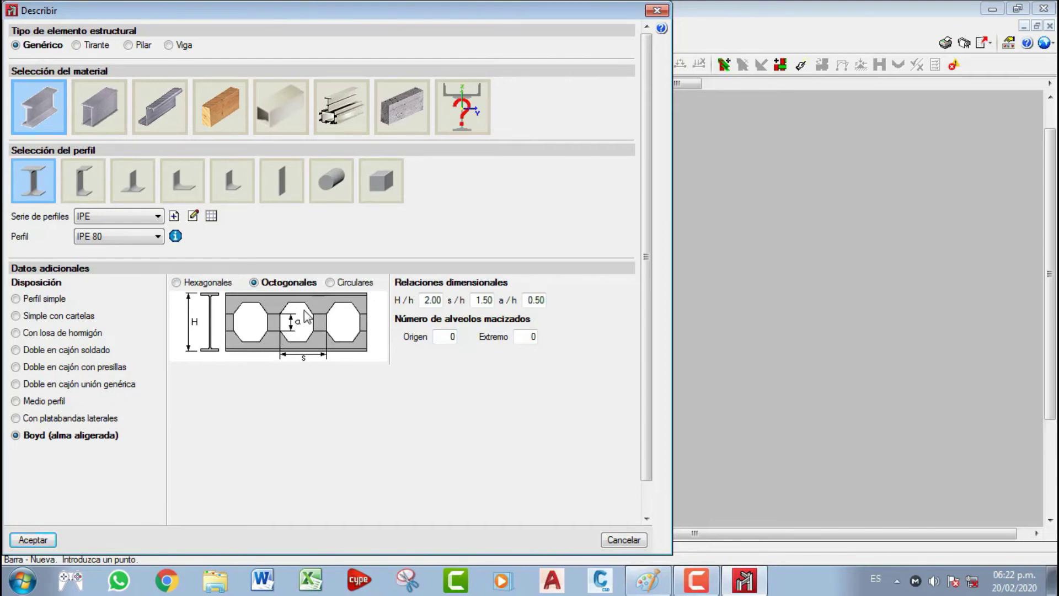
click(330, 283)
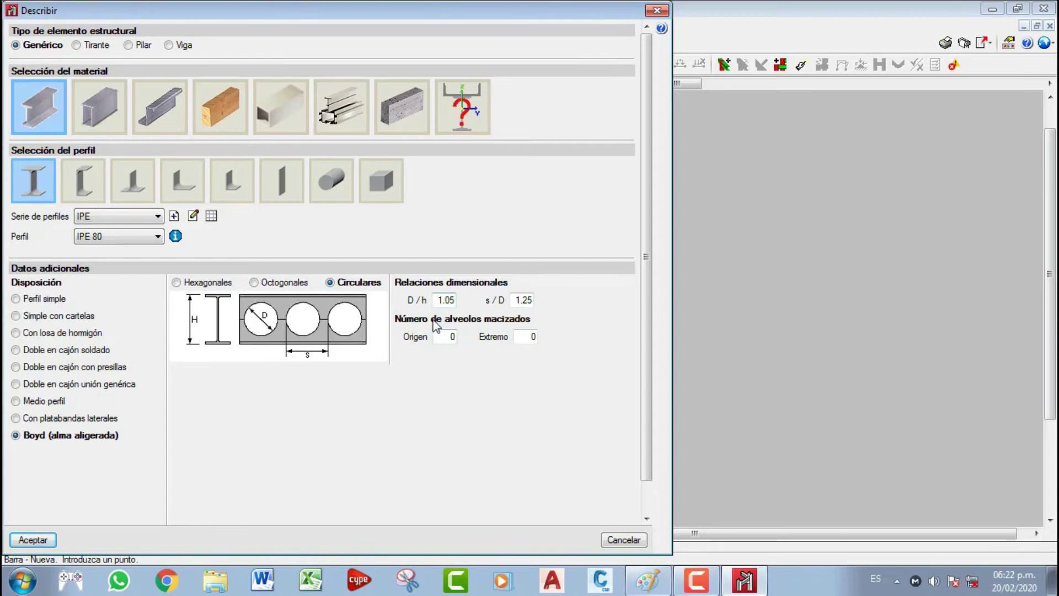
- Draw the IPE 80 Boyd bar with Circulares openings across the top of the third transverse frame
click(33, 540)
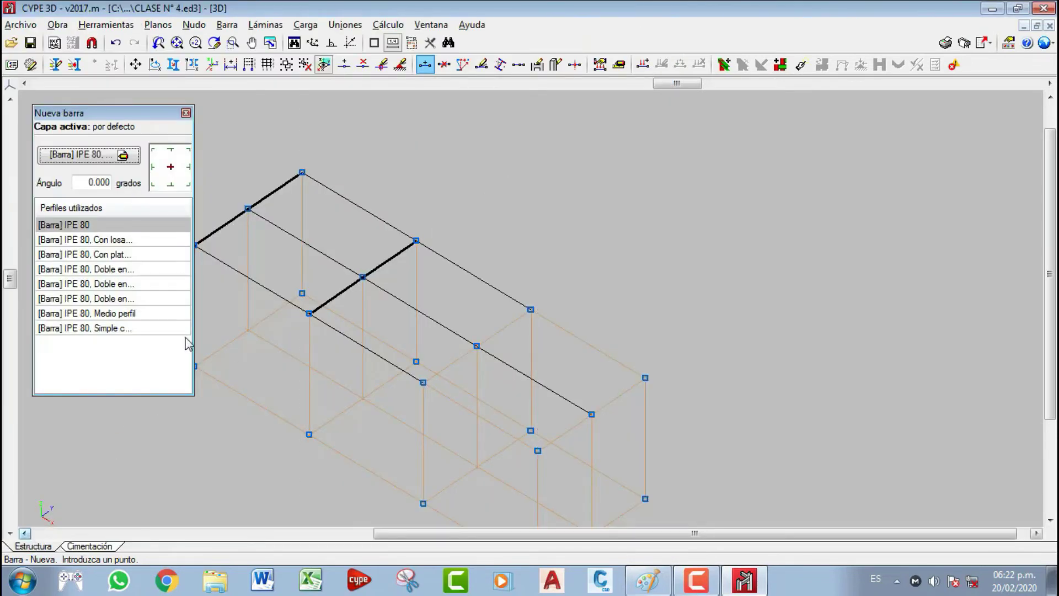
middle_drag(496, 385, 488, 377)
click(414, 373)
click(522, 302)
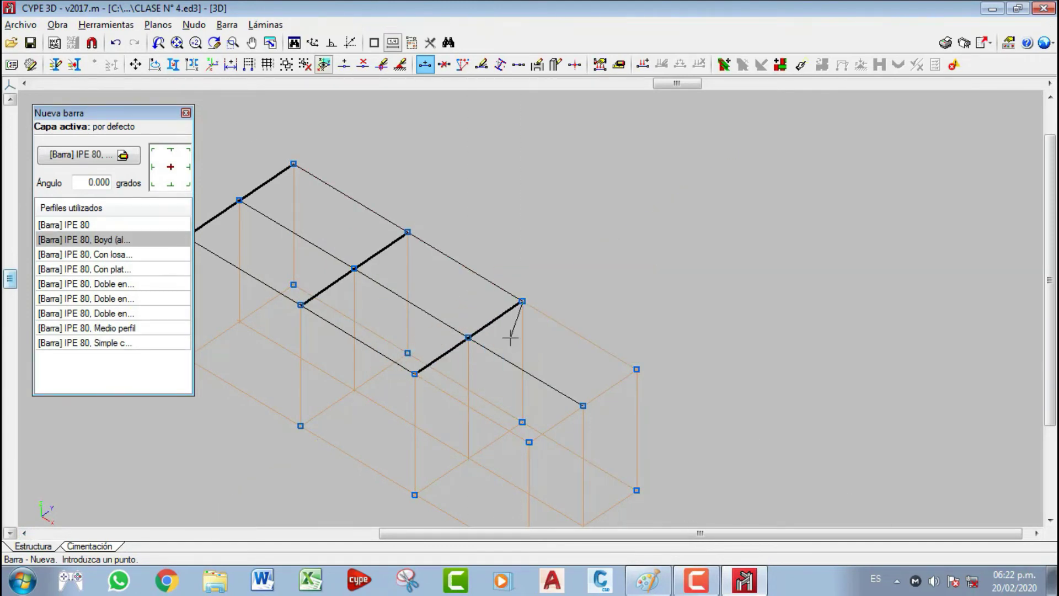
- Examine the circular web openings of the Boyd bar in the 3D view of the complete structure
click(106, 24)
mouse_move(198, 367)
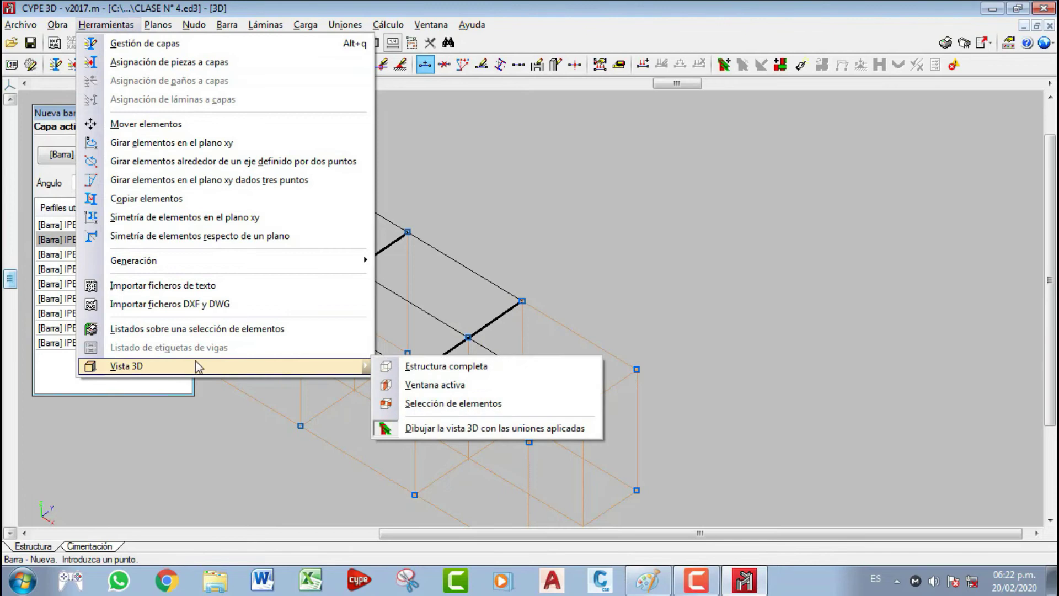
click(386, 366)
scroll(462, 329, up, 5)
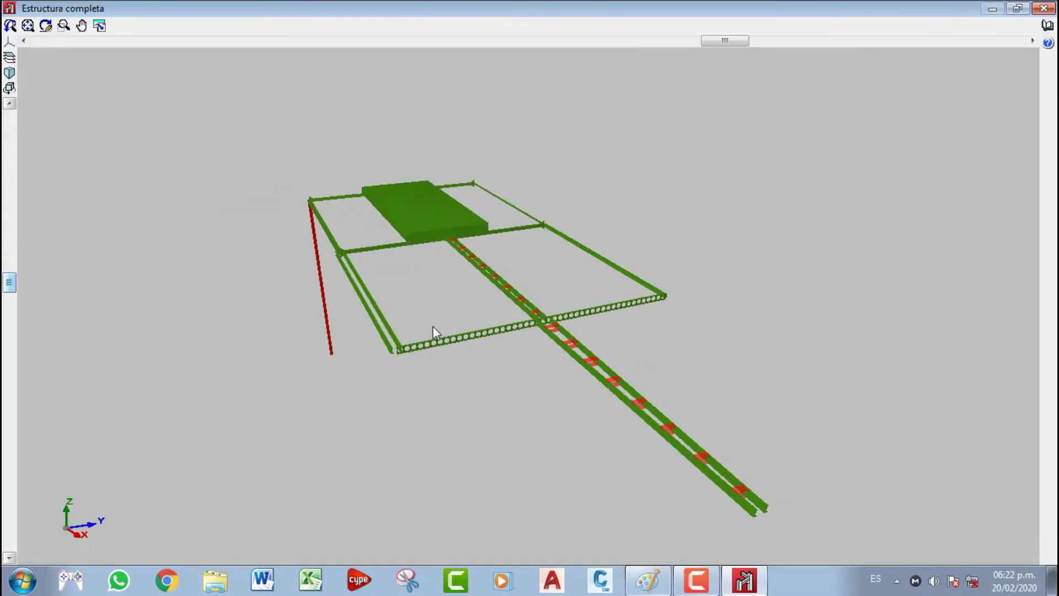
middle_drag(334, 370, 594, 353)
scroll(639, 439, up, 2)
middle_drag(629, 440, 454, 421)
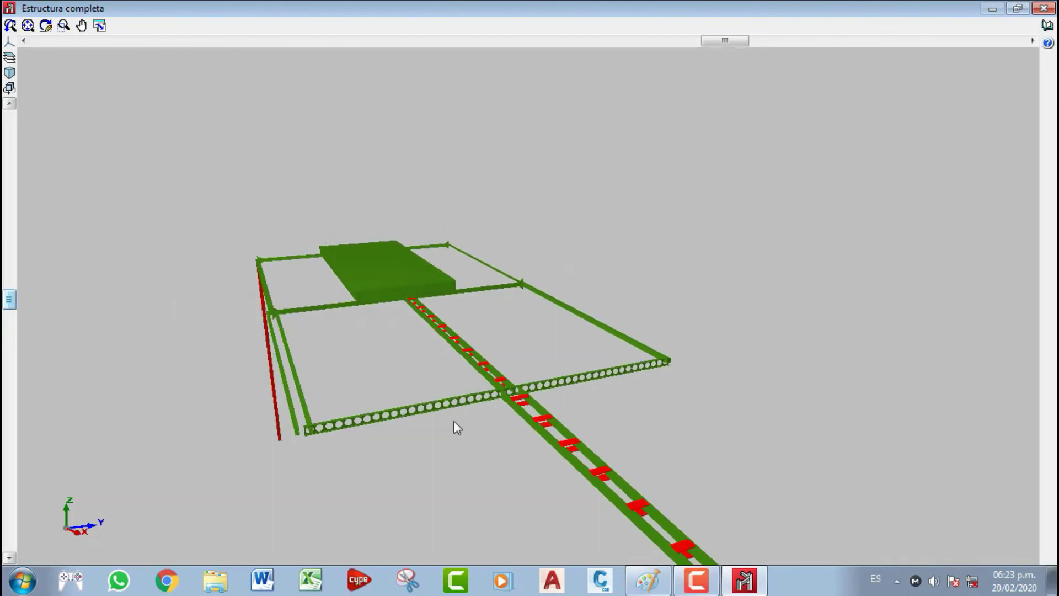
click(1043, 9)
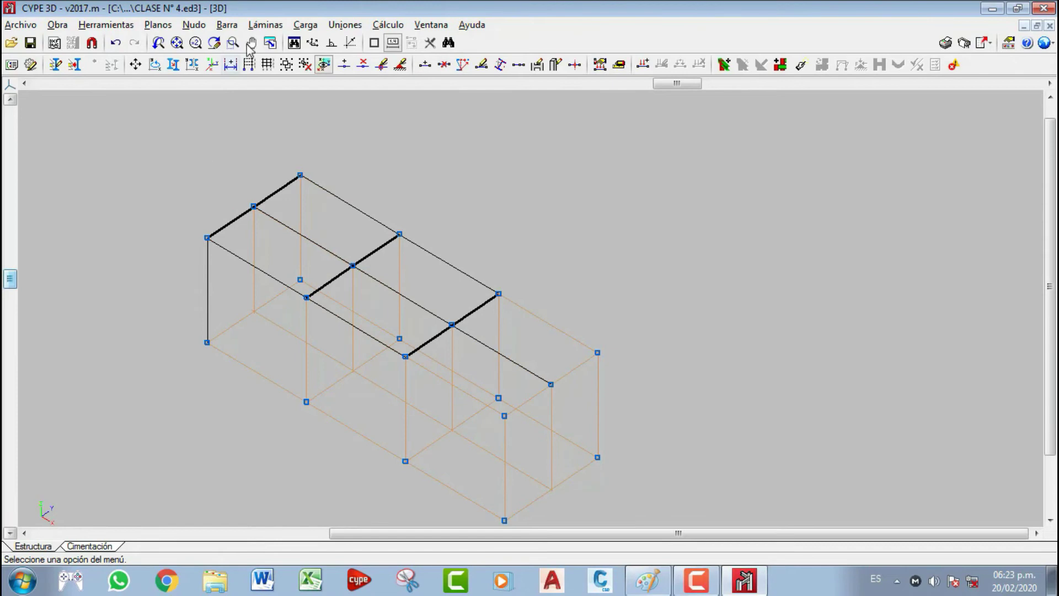
- Draw a TR 50 x 30 x 3 bar from SERIE 1 as Perfil simple along the last segment of the front upper edge
click(227, 24)
click(279, 18)
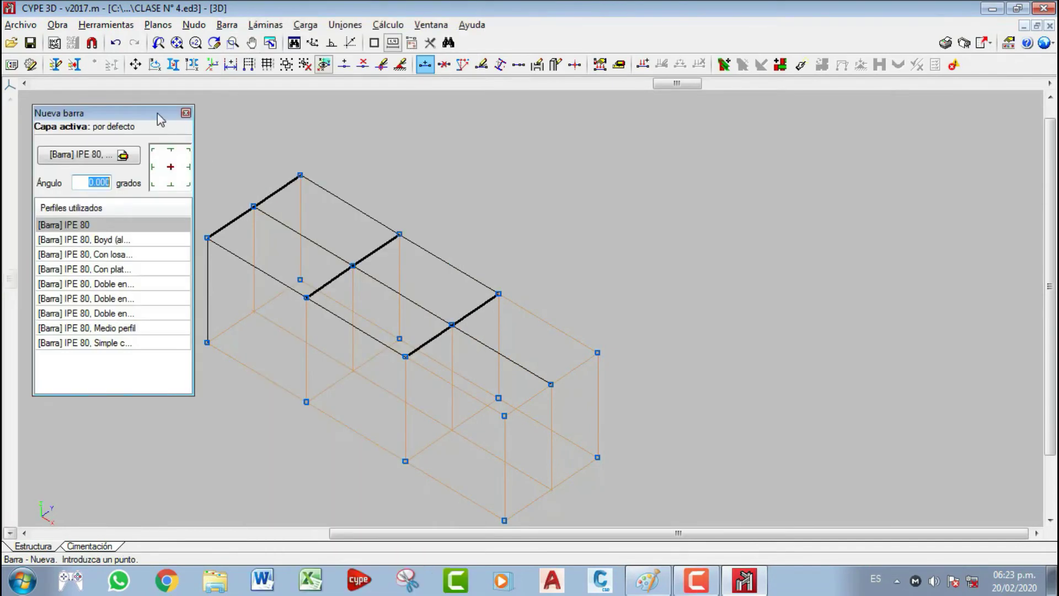
click(122, 155)
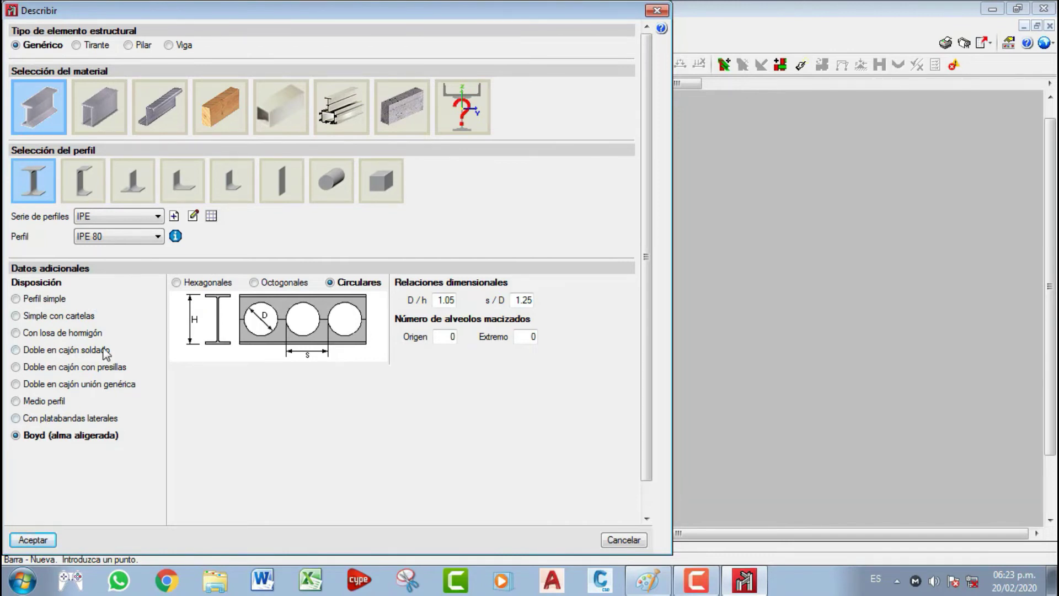
click(119, 128)
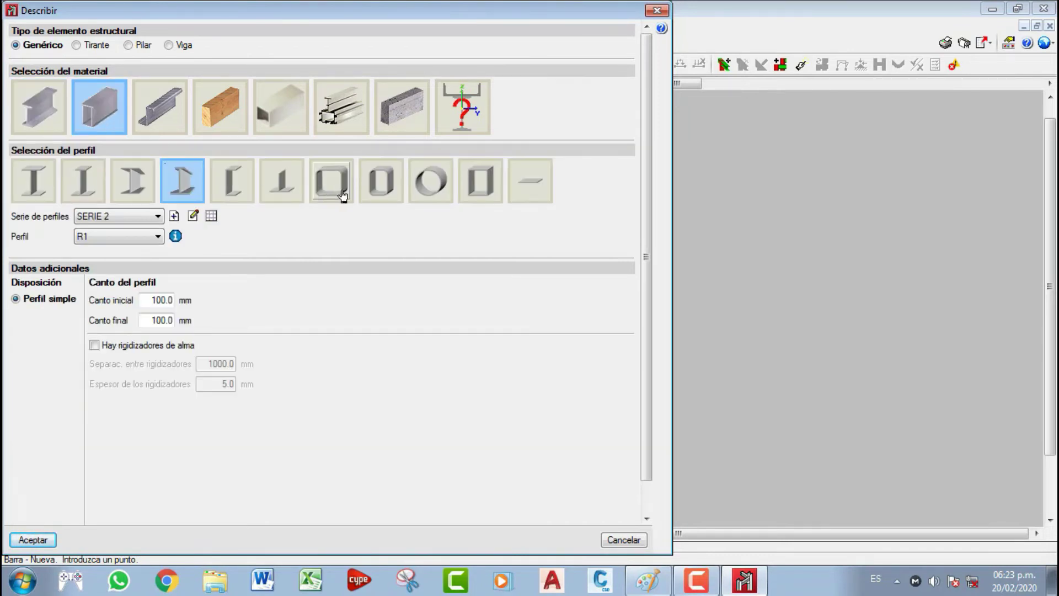
click(381, 186)
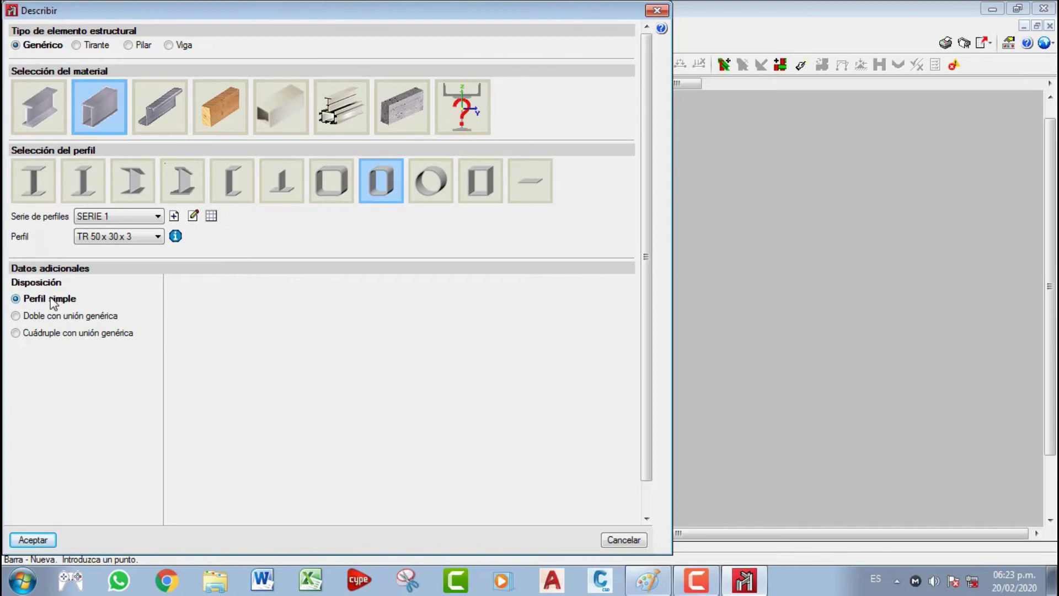
click(34, 540)
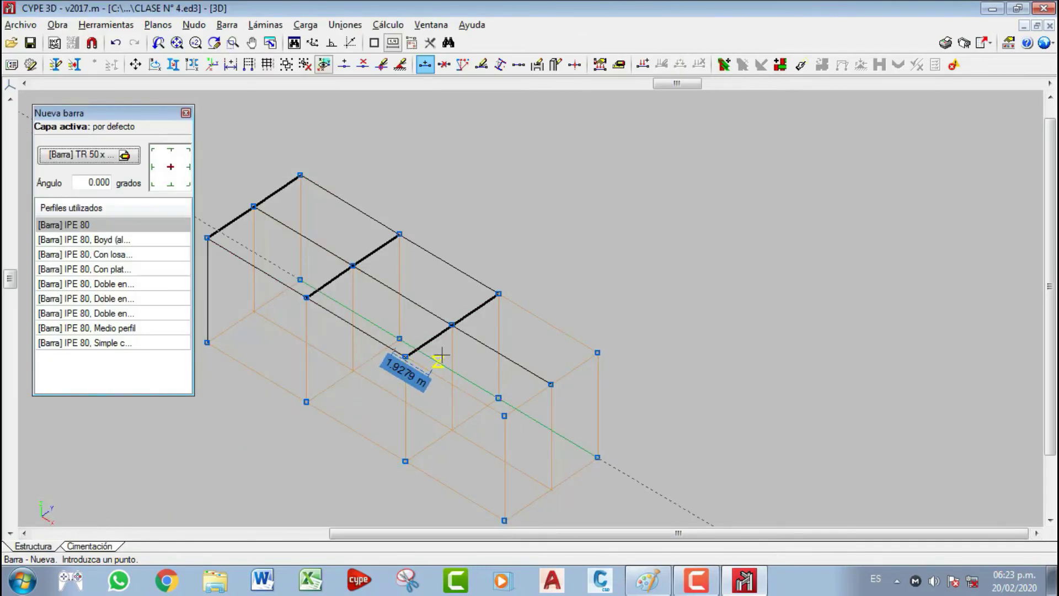
scroll(432, 368, up, 1)
click(389, 355)
click(539, 444)
- Examine the end section of the single rectangular tube in the 3D view of the complete structure
click(96, 27)
mouse_move(138, 367)
click(458, 367)
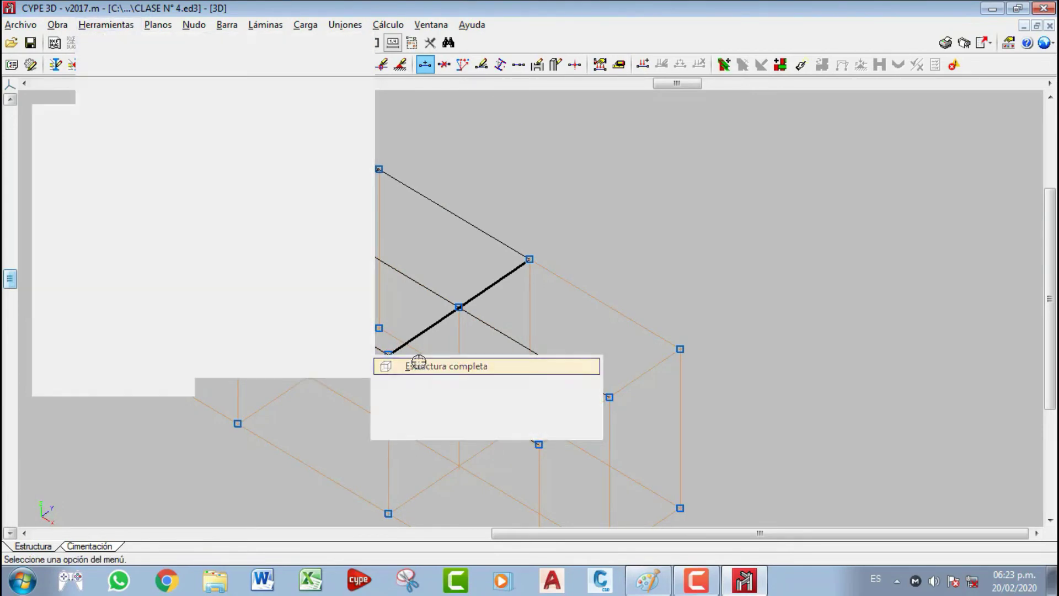
mouse_move(452, 353)
middle_down()
mouse_move(472, 342)
mouse_move(558, 358)
mouse_move(490, 325)
mouse_move(452, 340)
middle_up()
scroll(451, 339, up, 5)
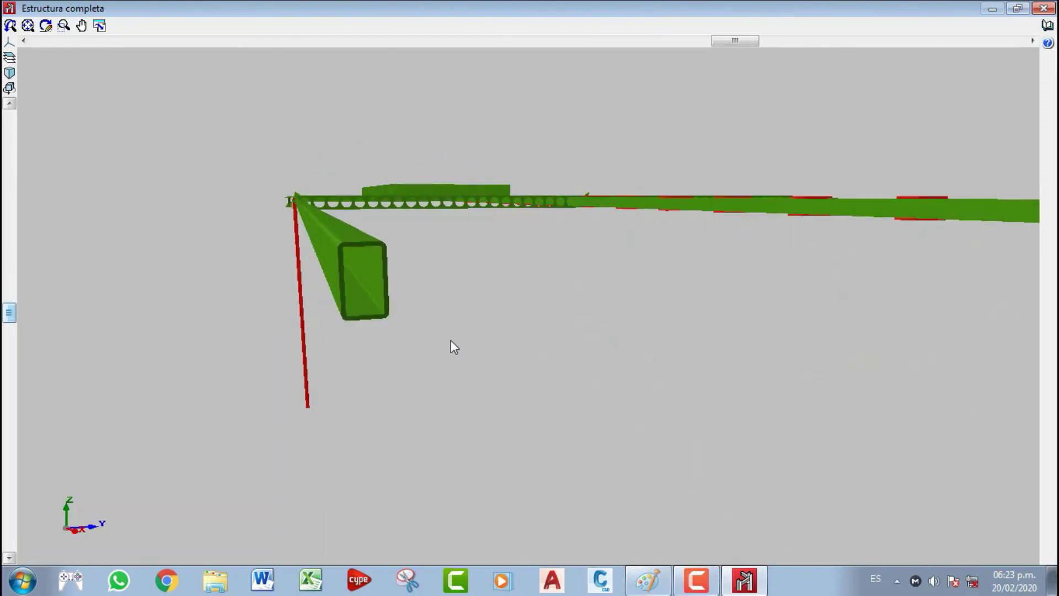
scroll(450, 346, up, 5)
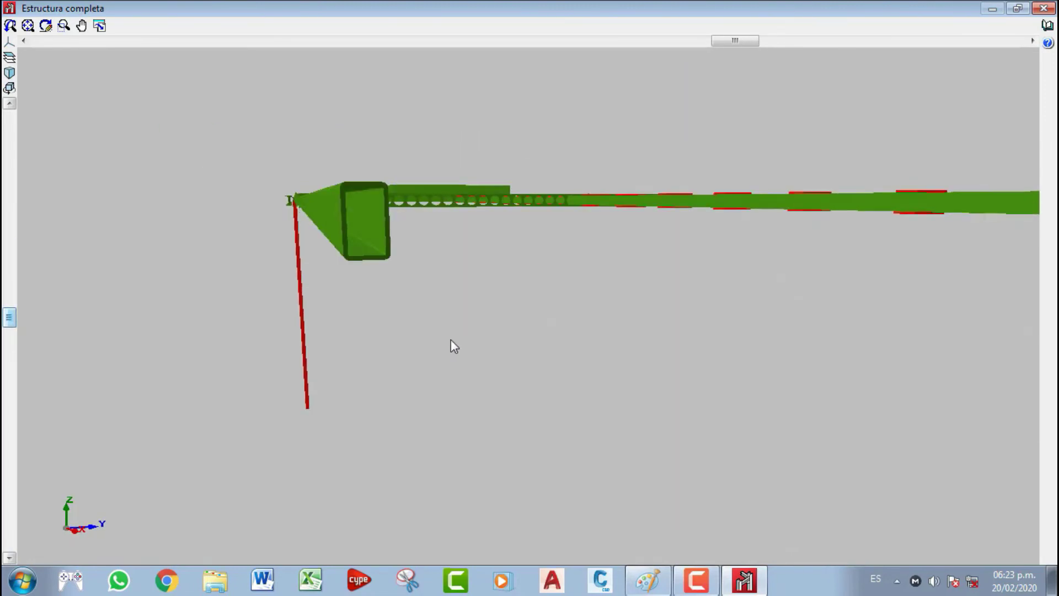
click(1044, 8)
- Configure a new TR 50 x 30 x 3 bar as Doble con unión genérica with 0 mm initial and final separation and Enlace a distancia máxima
click(227, 24)
click(281, 19)
click(113, 155)
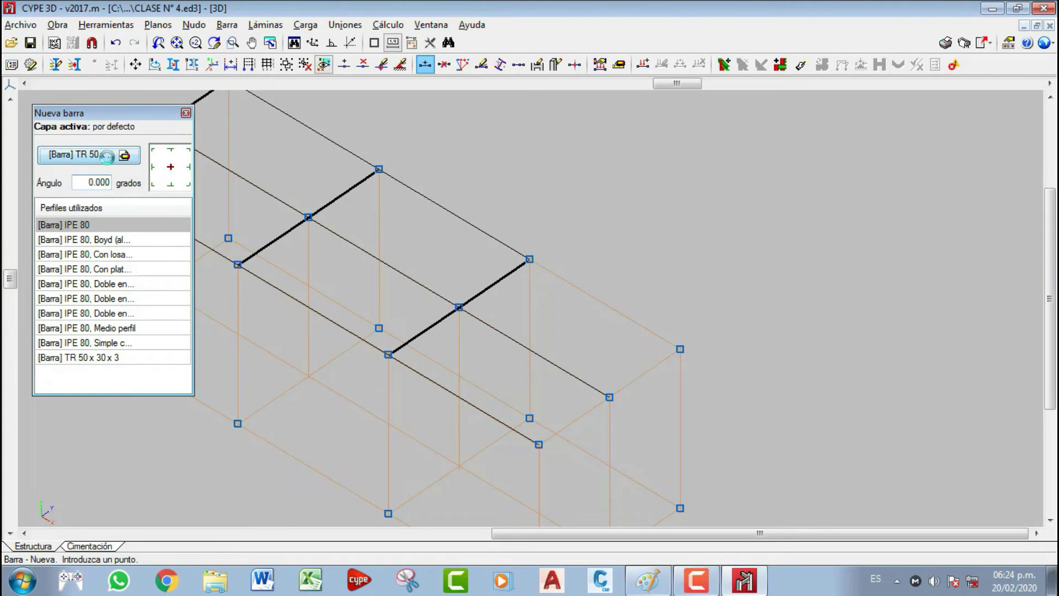
click(69, 319)
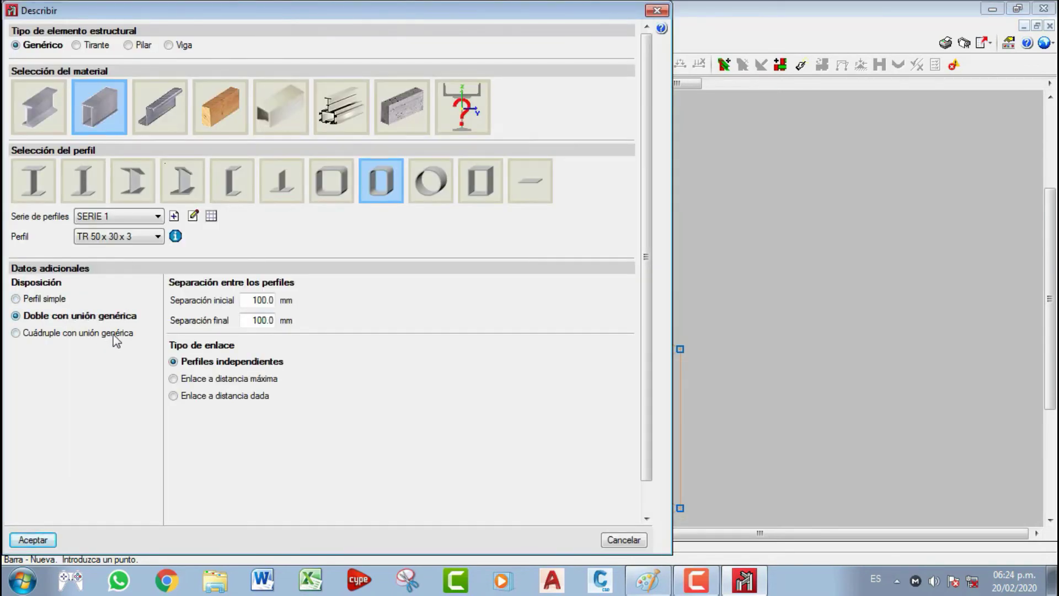
drag(251, 307, 318, 306)
text(0)
key(Tab)
text(0)
click(176, 382)
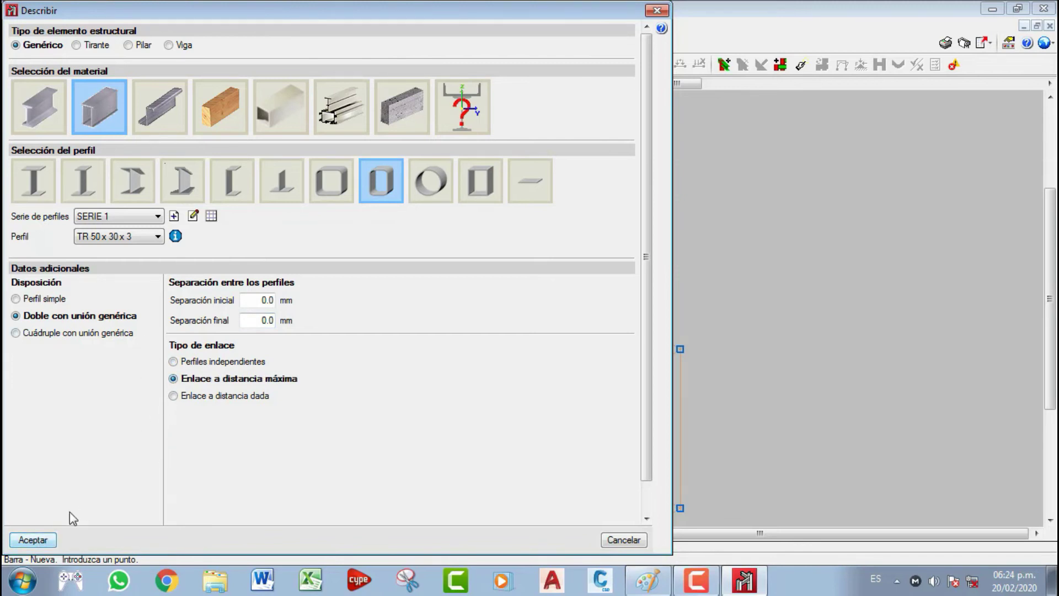
- Draw the double TR 50 x 30 x 3 bar along the last segment of the rear upper edge
click(32, 540)
click(509, 267)
click(662, 355)
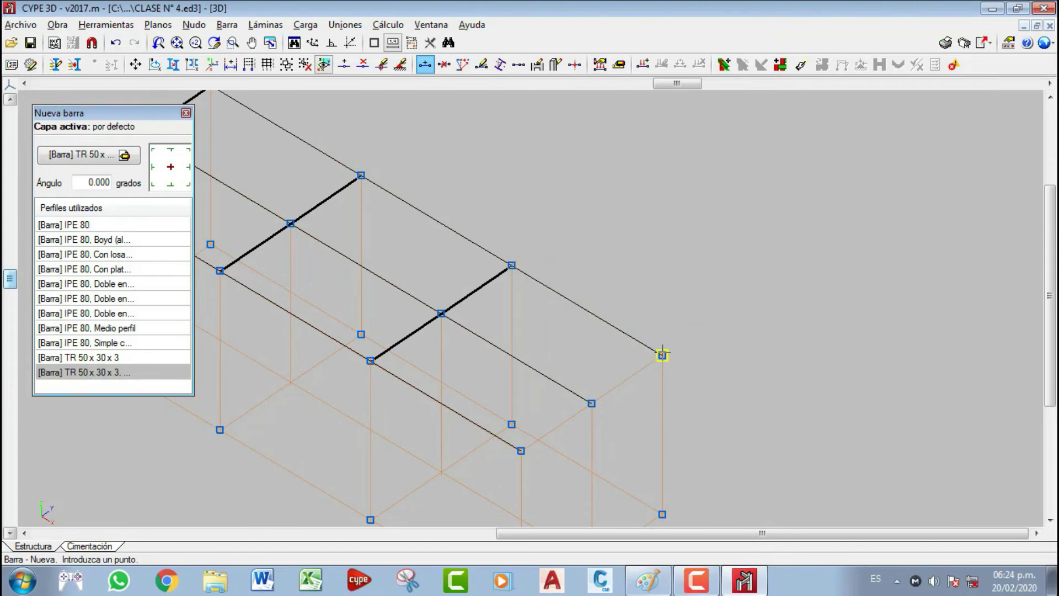
- Examine the end section of the double rectangular tube in the 3D view of the complete structure
click(131, 27)
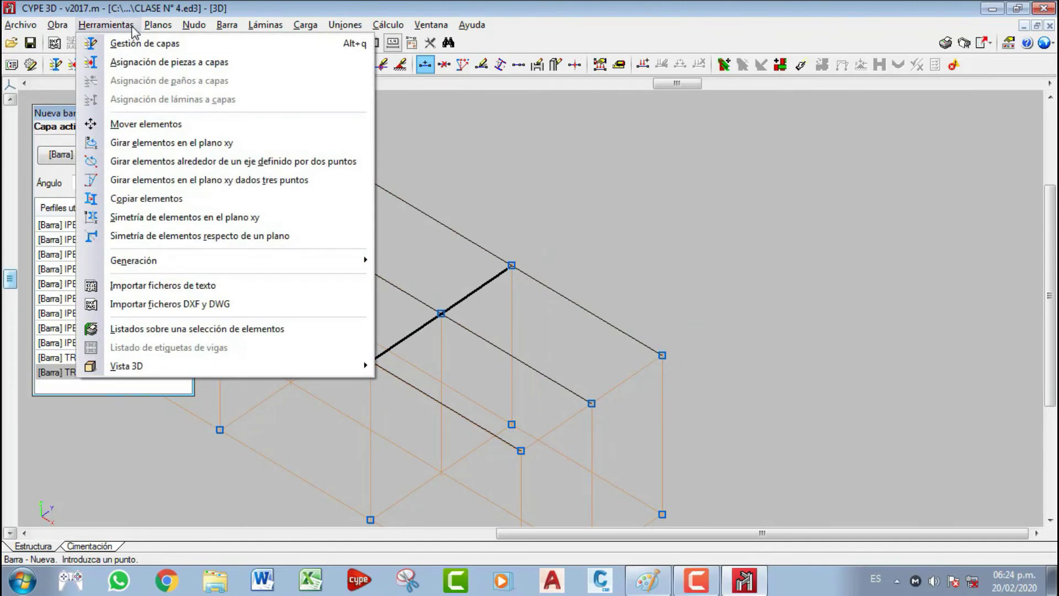
mouse_move(227, 366)
click(428, 366)
drag(391, 308, 634, 447)
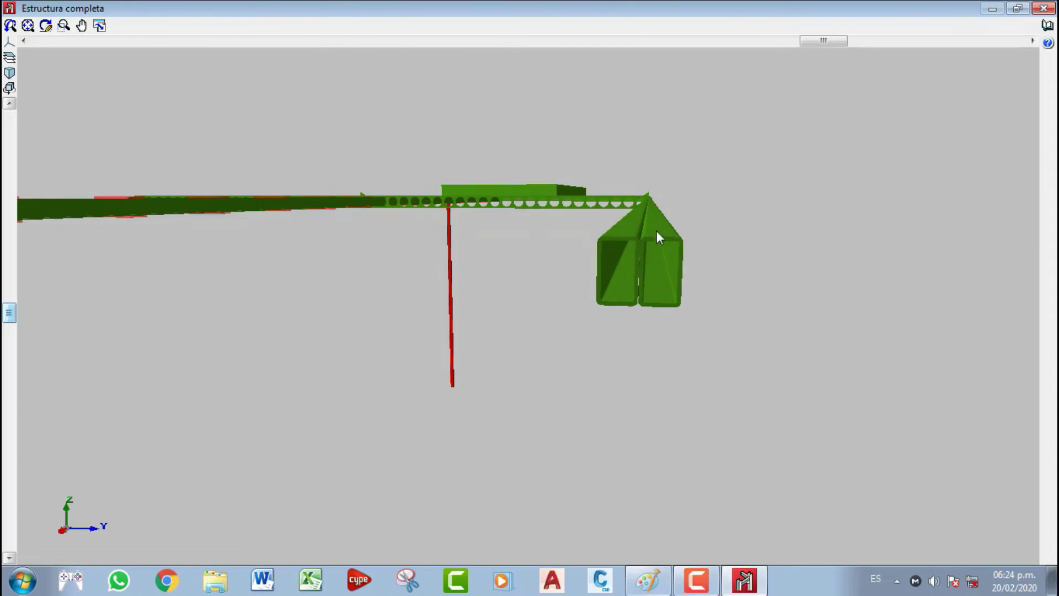
click(1044, 8)
- Configure a new TR 50 x 30 x 3 bar as Cuádruple con unión genérica with equal, constant separations of 0 mm
click(240, 30)
click(271, 19)
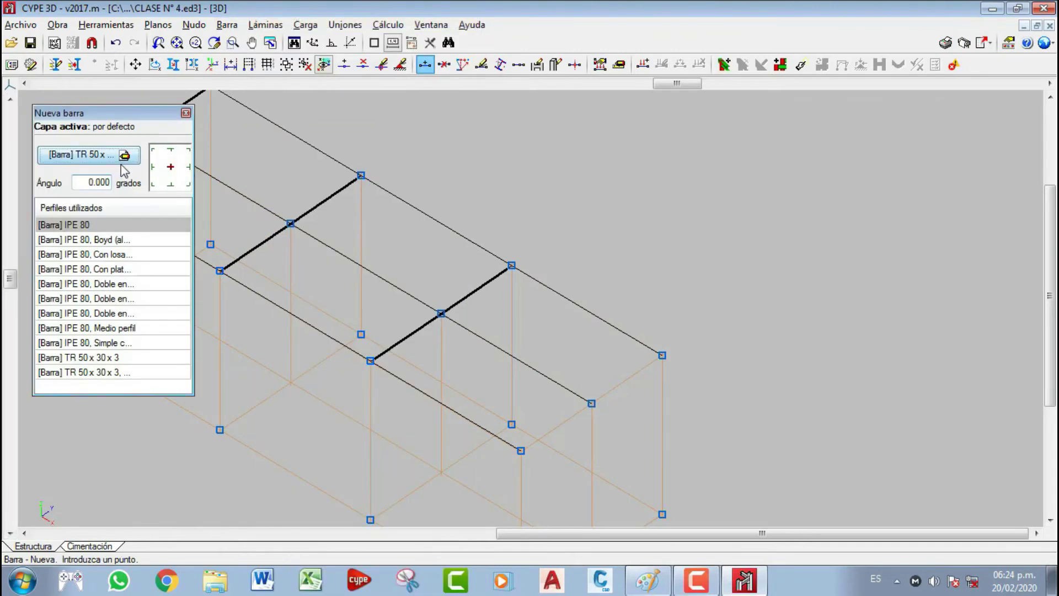
click(121, 160)
click(46, 335)
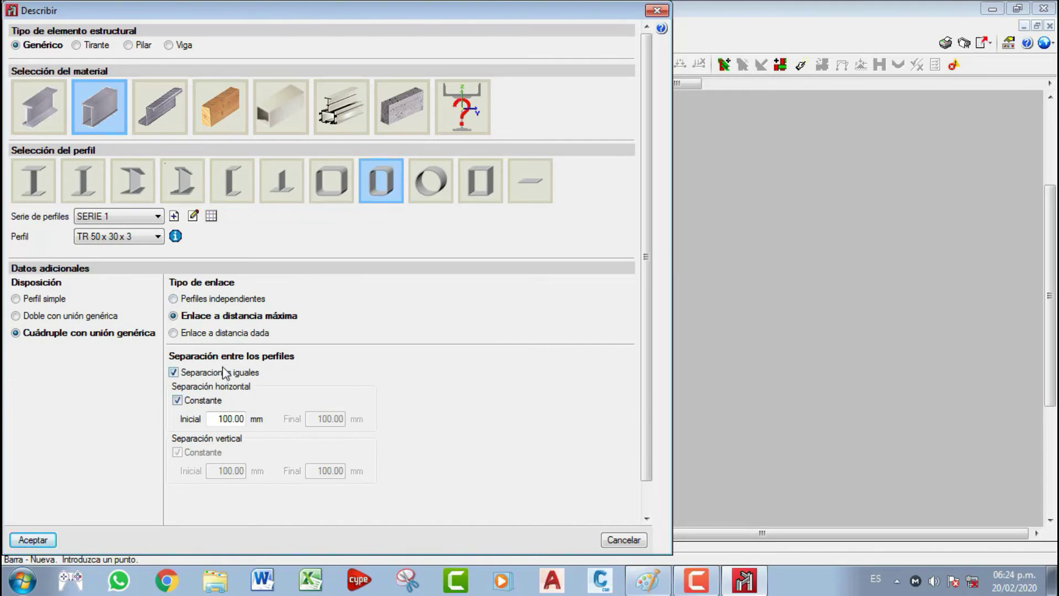
click(215, 417)
text(0.00)
click(202, 404)
drag(323, 419, 348, 418)
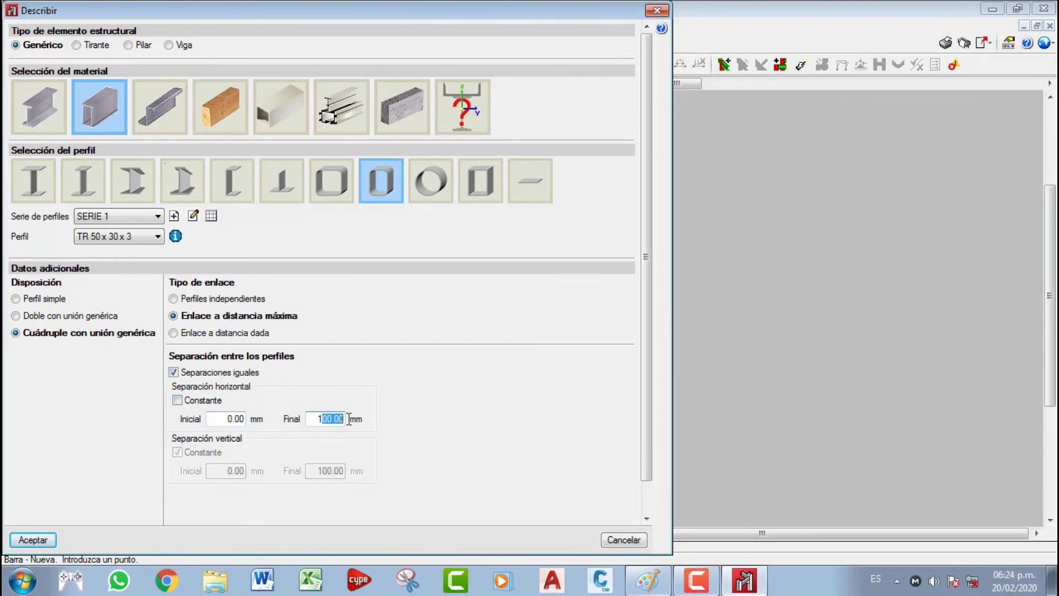
click(185, 402)
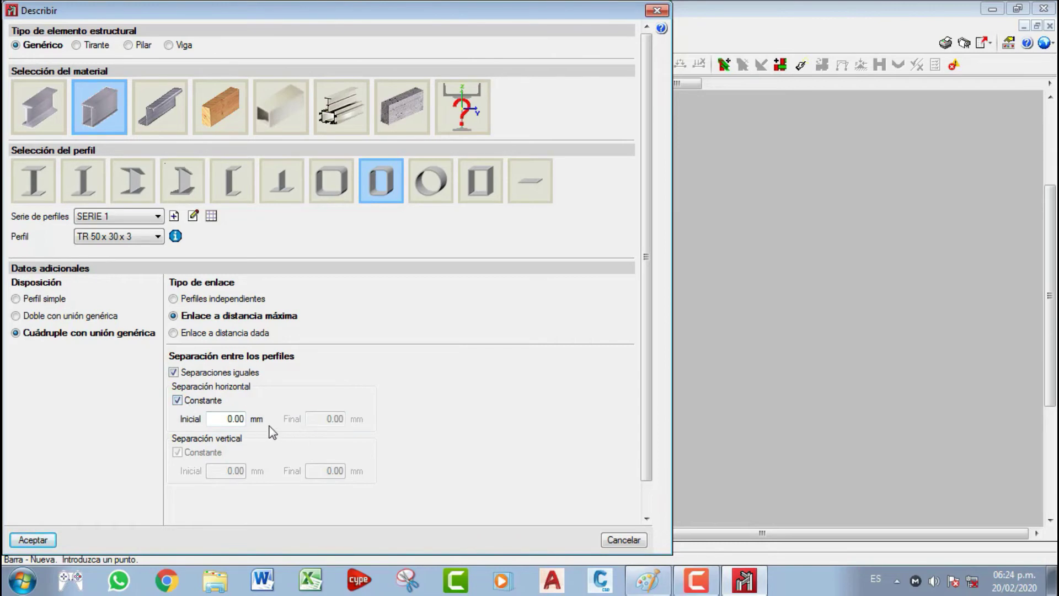
- Draw the quadruple TR 50 x 30 x 3 bar across the top of the last transverse frame, from front to rear corner
click(33, 540)
middle_drag(581, 433, 583, 437)
click(562, 449)
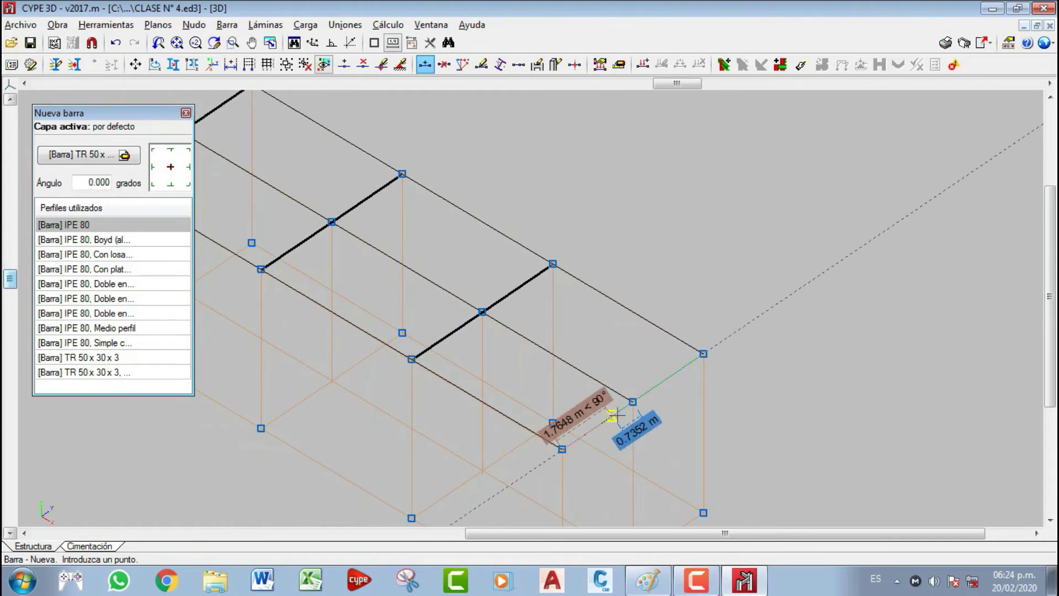
click(704, 354)
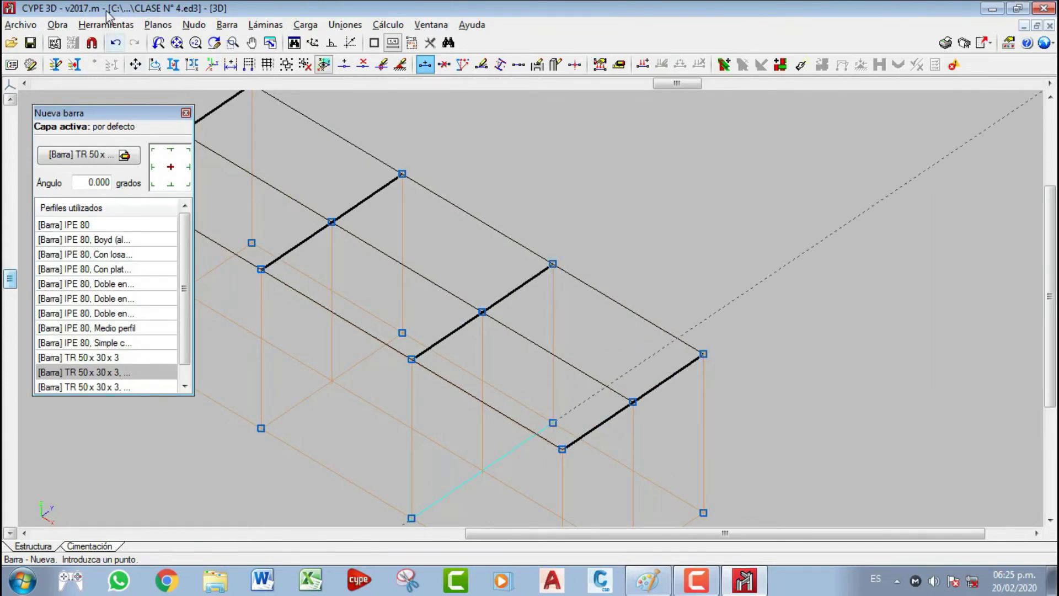
- Examine the end section of the quadruple rectangular tube in the 3D view of the complete structure
click(106, 24)
mouse_move(250, 370)
click(398, 366)
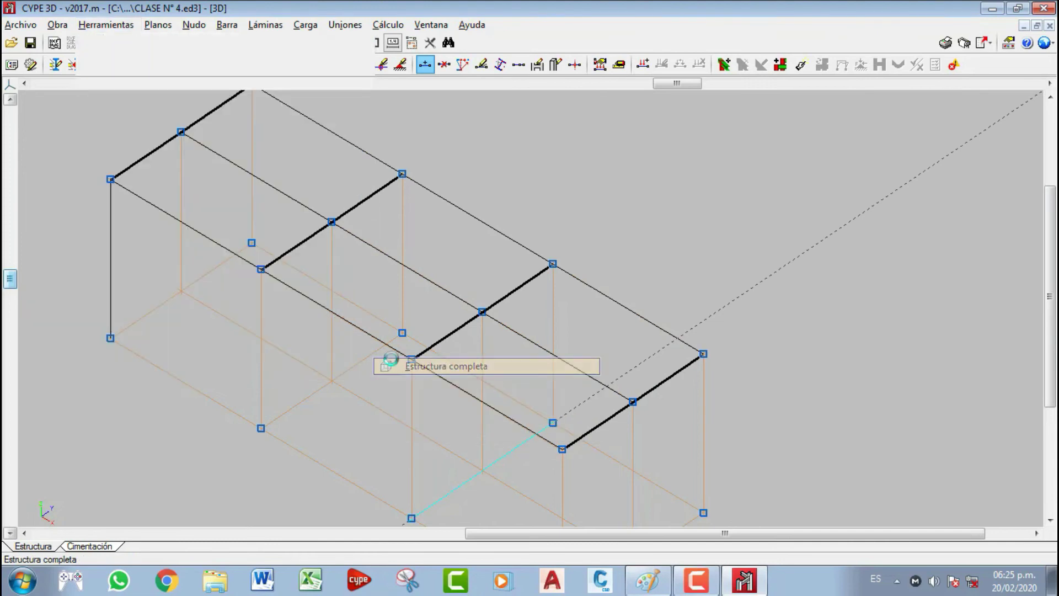
shift+middle_drag(310, 350, 617, 401)
scroll(603, 419, up, 1)
scroll(811, 384, up, 3)
shift+middle_drag(808, 433, 790, 423)
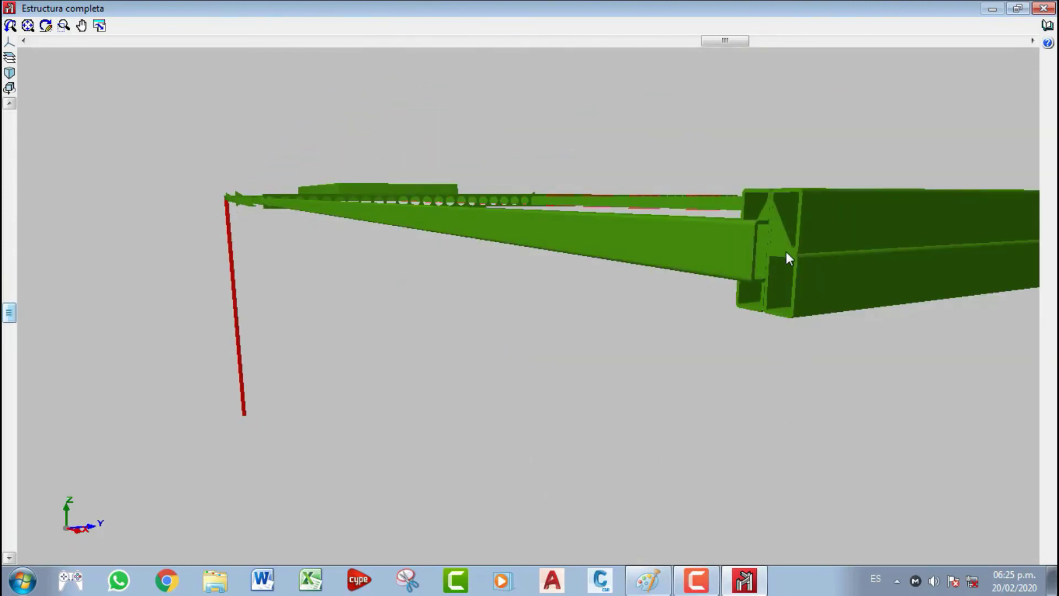
- Review all the drawn bar arrangements from several sides in the 3D view, then return to the wireframe model
shift+middle_drag(768, 241, 335, 256)
shift+middle_drag(485, 257, 443, 307)
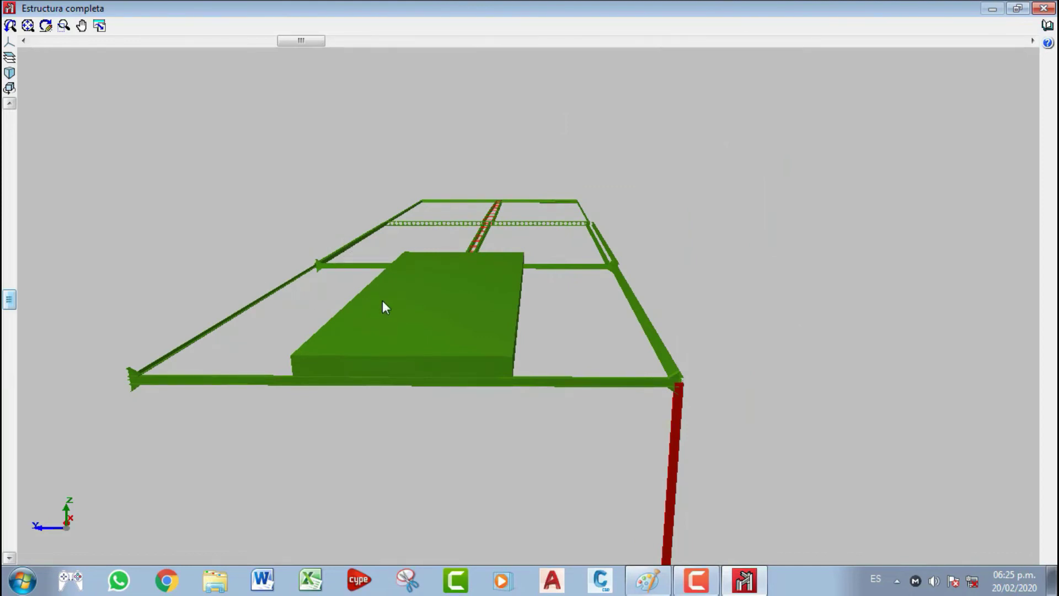
shift+middle_drag(489, 326, 574, 279)
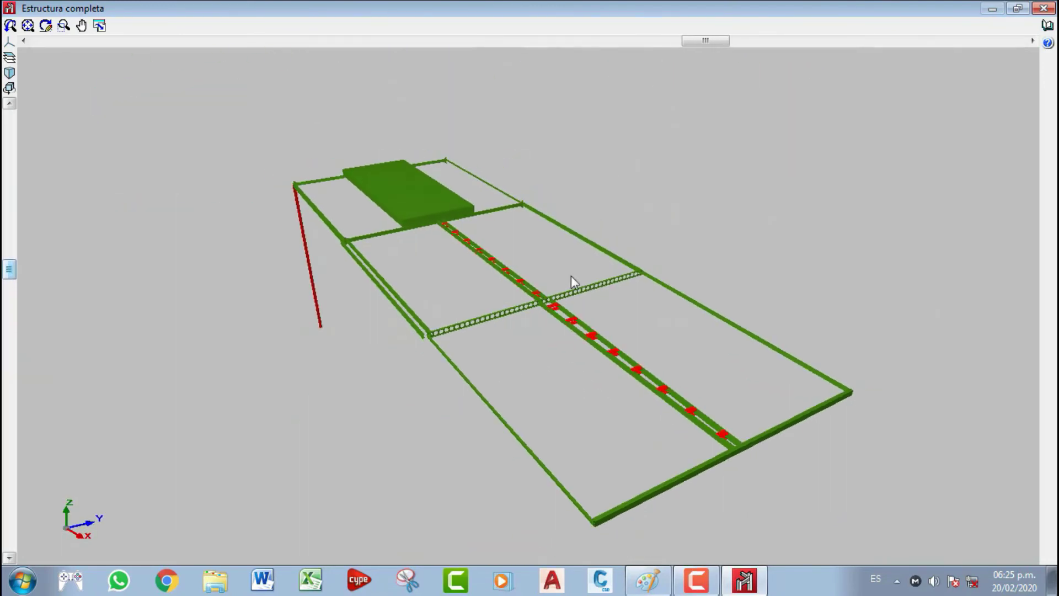
click(1044, 8)
- Inspect the crossing of the Boyd bar and the double bar with presillas in the 3D view of the complete structure
scroll(429, 234, down, 6)
middle_drag(428, 235, 425, 251)
scroll(426, 292, up, 3)
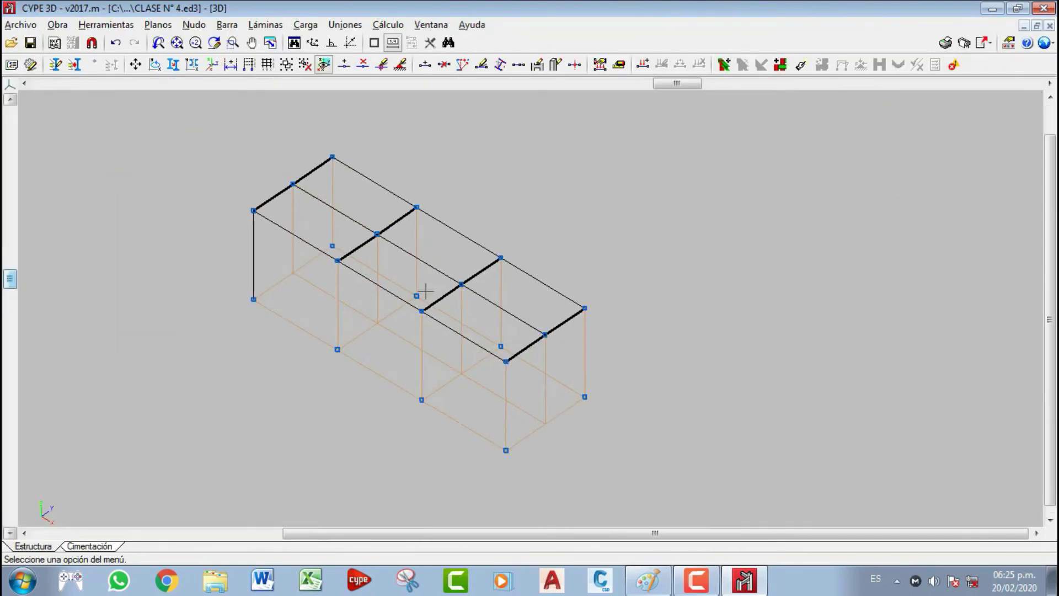
middle_drag(431, 289, 433, 299)
middle_drag(309, 212, 293, 248)
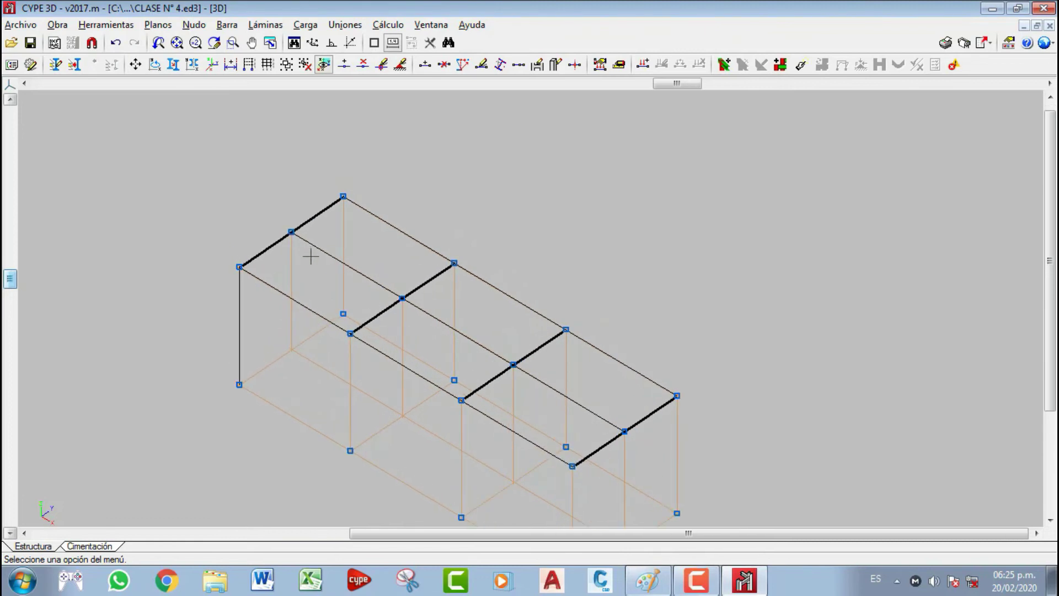
scroll(411, 271, up, 2)
click(106, 24)
mouse_move(307, 365)
click(428, 364)
middle_drag(396, 325, 550, 255)
scroll(633, 247, up, 5)
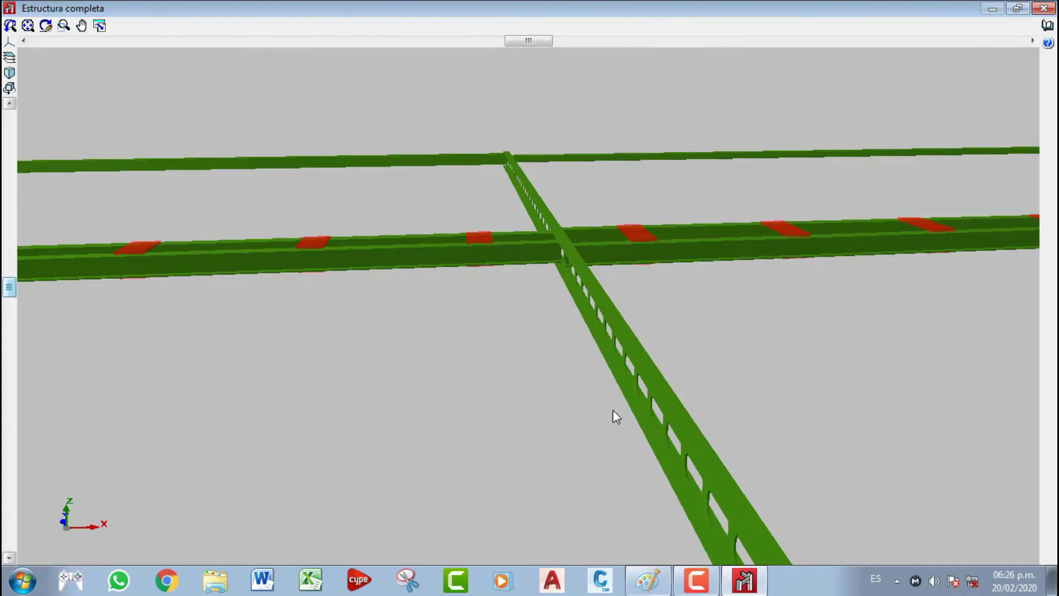
- Switch to Paint and mark both beam ends of the red portal frame sketch with light-blue dots and boxes
click(648, 580)
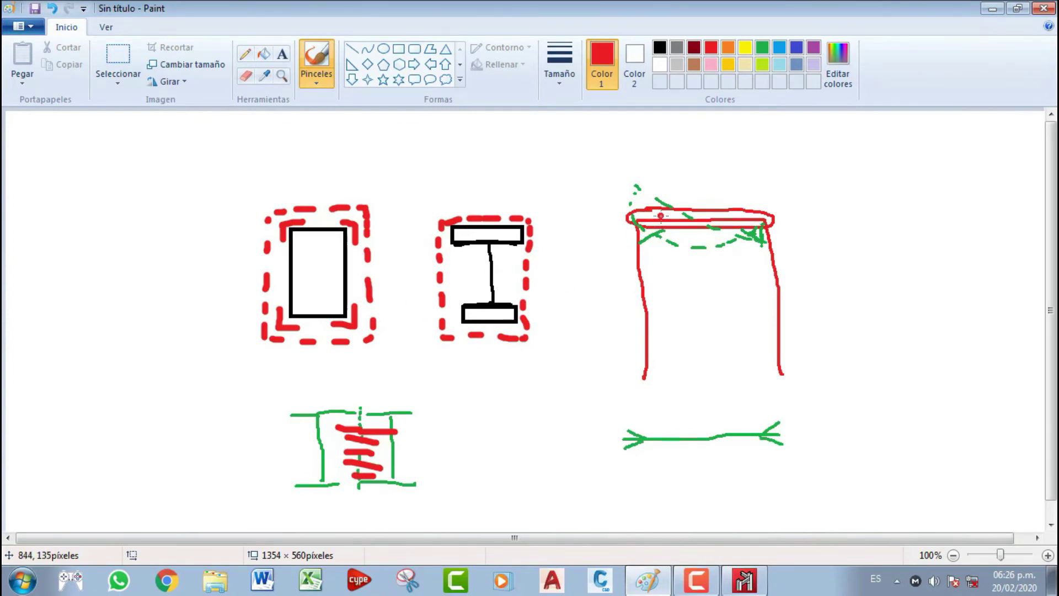
click(780, 48)
drag(751, 194, 752, 248)
mouse_move(753, 193)
mouse_down()
mouse_move(792, 240)
mouse_move(742, 247)
mouse_up()
mouse_move(621, 196)
mouse_down()
mouse_move(621, 233)
mouse_move(661, 246)
mouse_move(618, 243)
mouse_move(619, 229)
mouse_up()
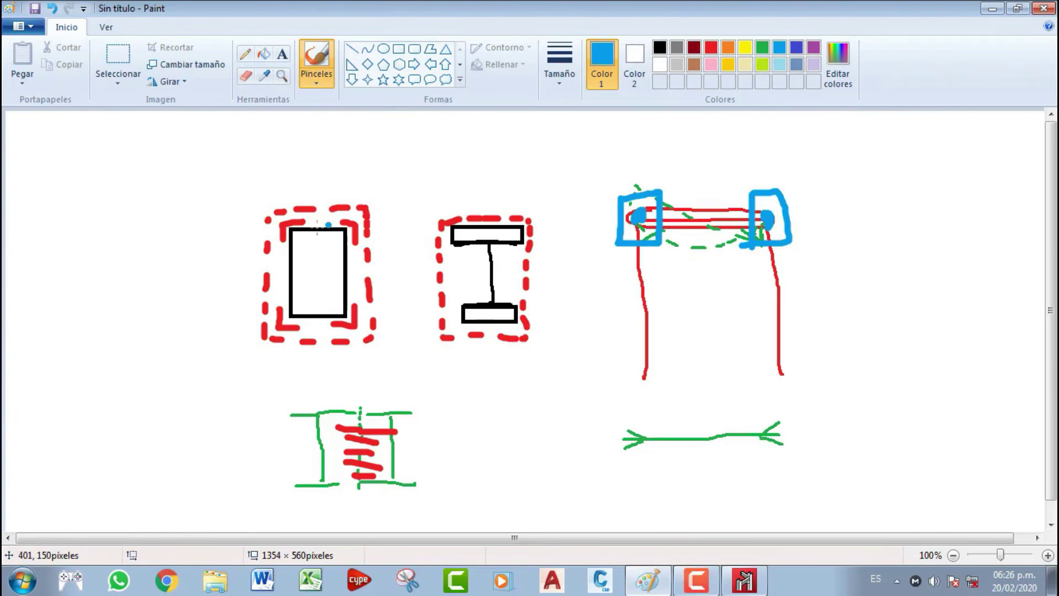
- Sketch a sloping light-blue beam outline beside the rectangular section, with three C-shaped purlins resting on its upper edge
drag(43, 381, 193, 269)
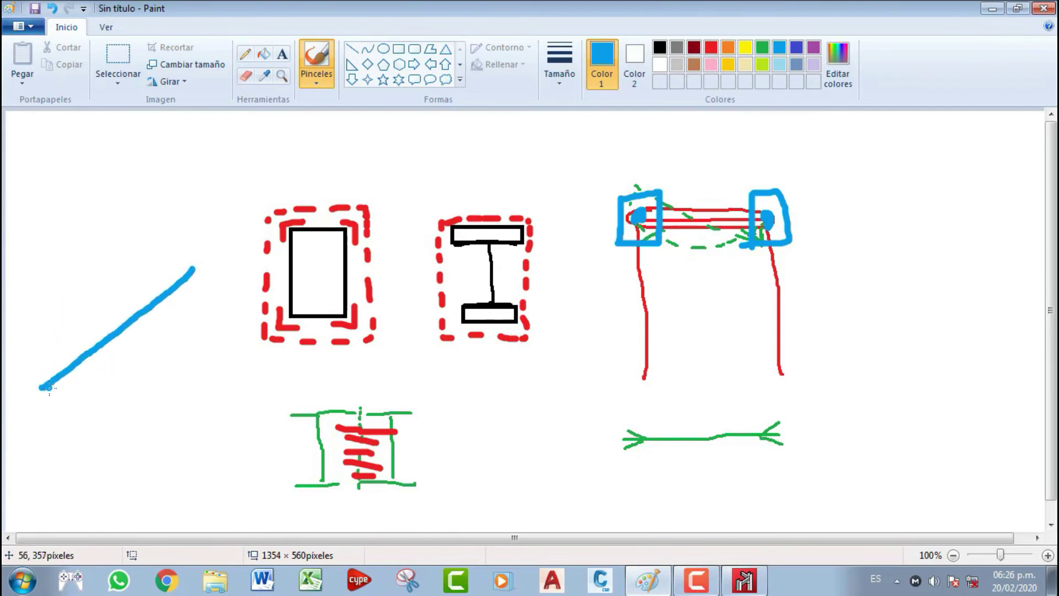
mouse_move(53, 404)
mouse_down()
mouse_move(197, 301)
mouse_move(193, 269)
mouse_up()
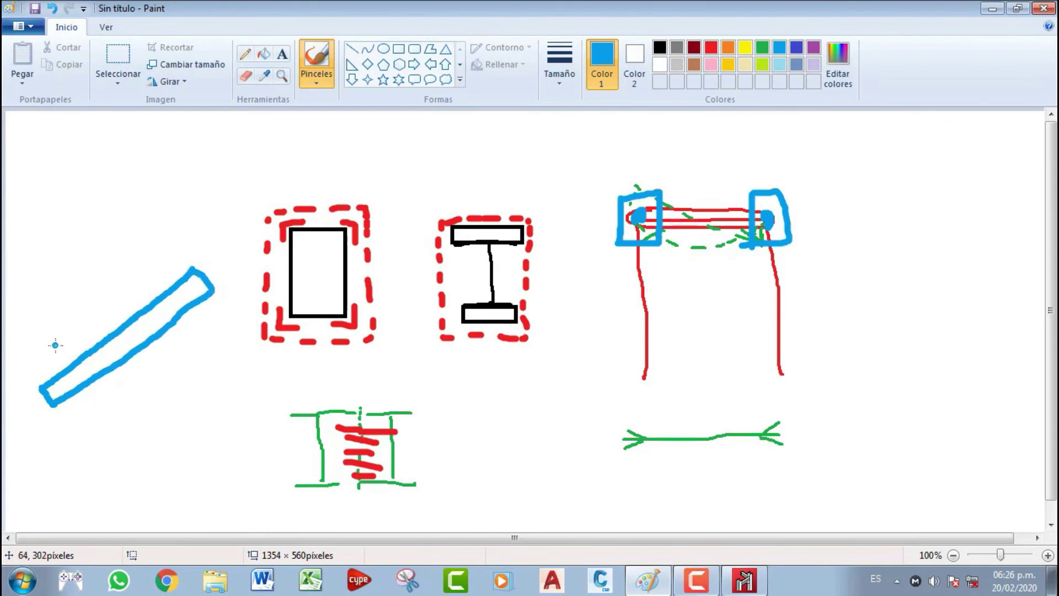
drag(45, 373, 56, 366)
mouse_move(94, 299)
mouse_down()
mouse_move(80, 304)
mouse_move(94, 332)
mouse_move(113, 331)
mouse_up()
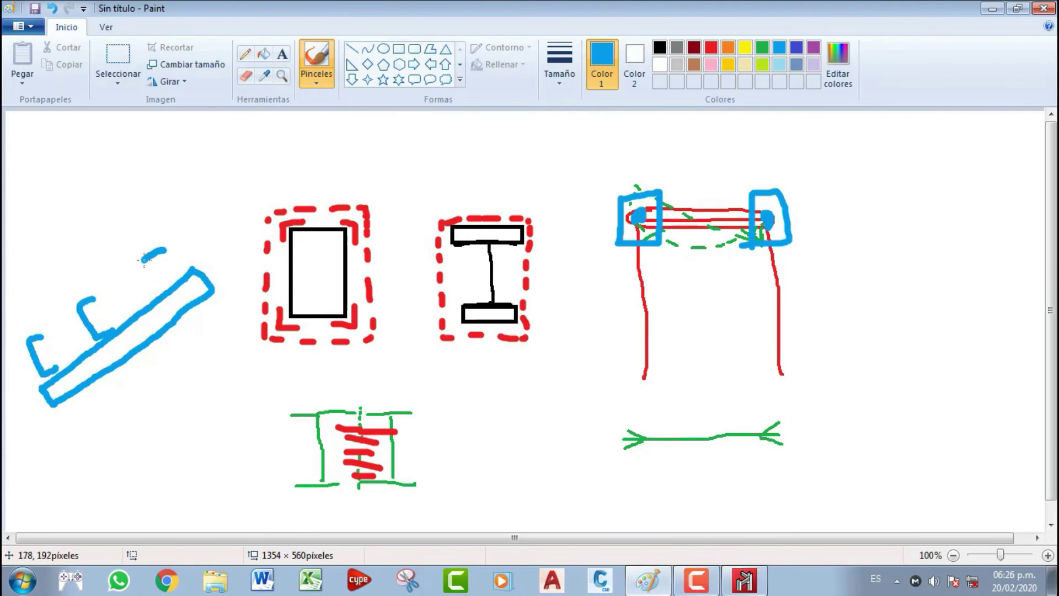
- Draw parallel black axis lines through the sloping beam and its purlins, and mark the distance between them with the letter e
click(352, 48)
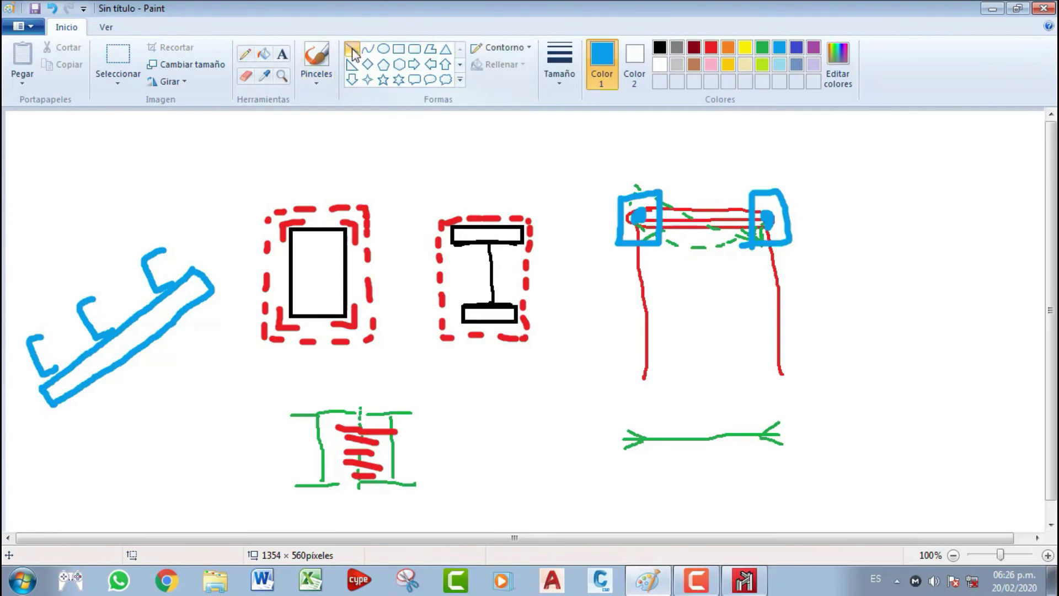
click(660, 49)
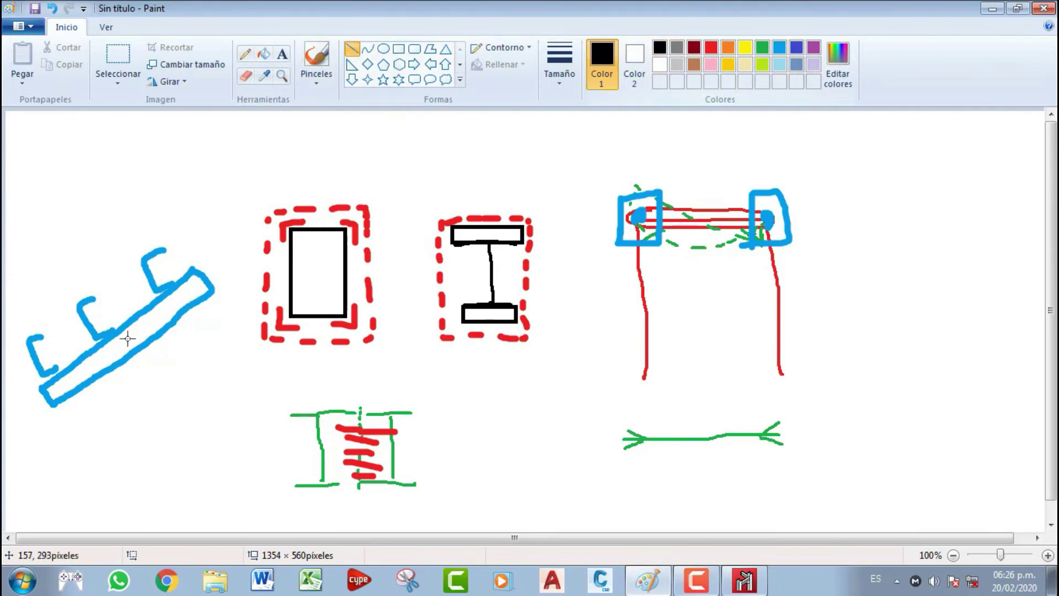
drag(40, 400, 216, 272)
mouse_move(20, 371)
mouse_down()
mouse_move(138, 301)
mouse_move(199, 243)
mouse_up()
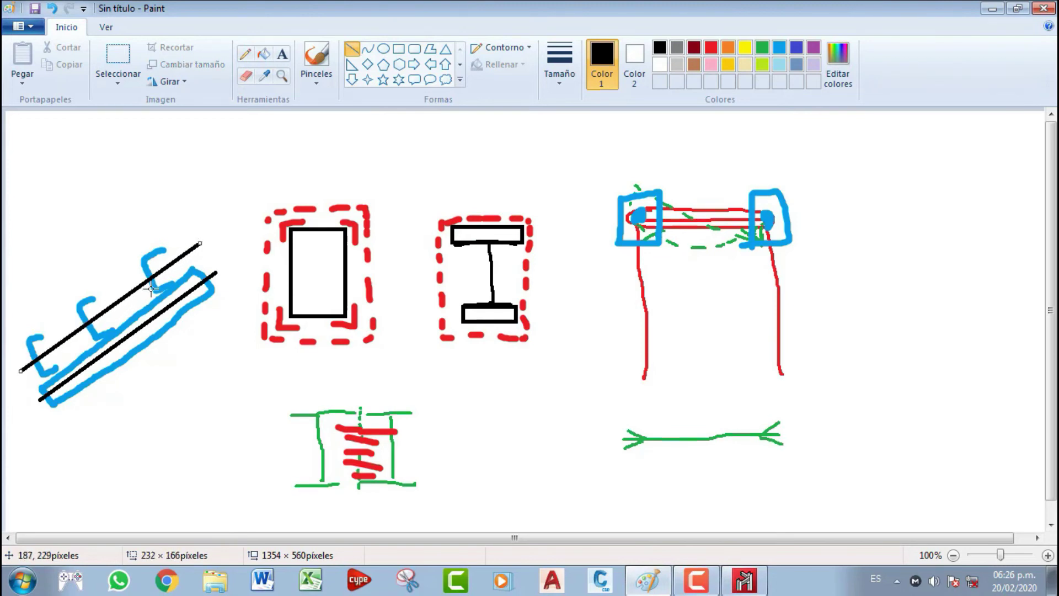
click(246, 54)
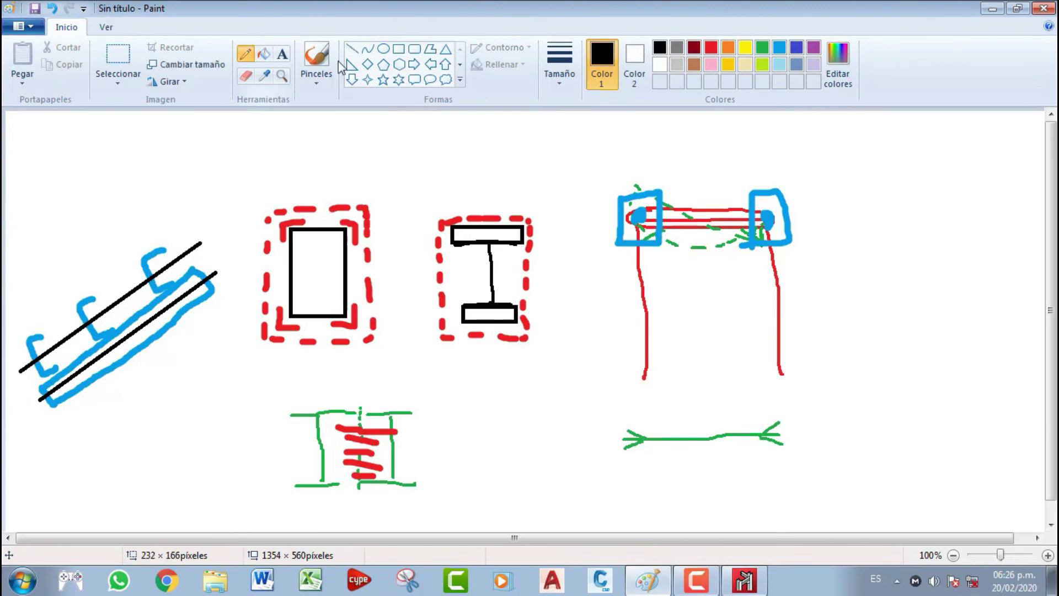
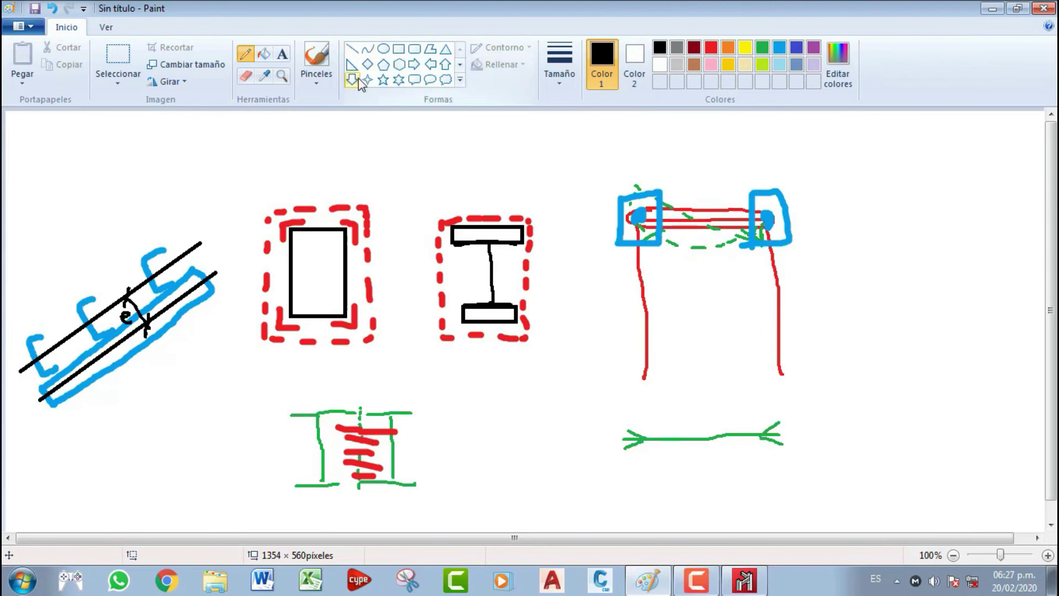
- Draw two parallel sloping black lines below the first beam sketch and add three light-blue C-shaped purlins between them
click(352, 50)
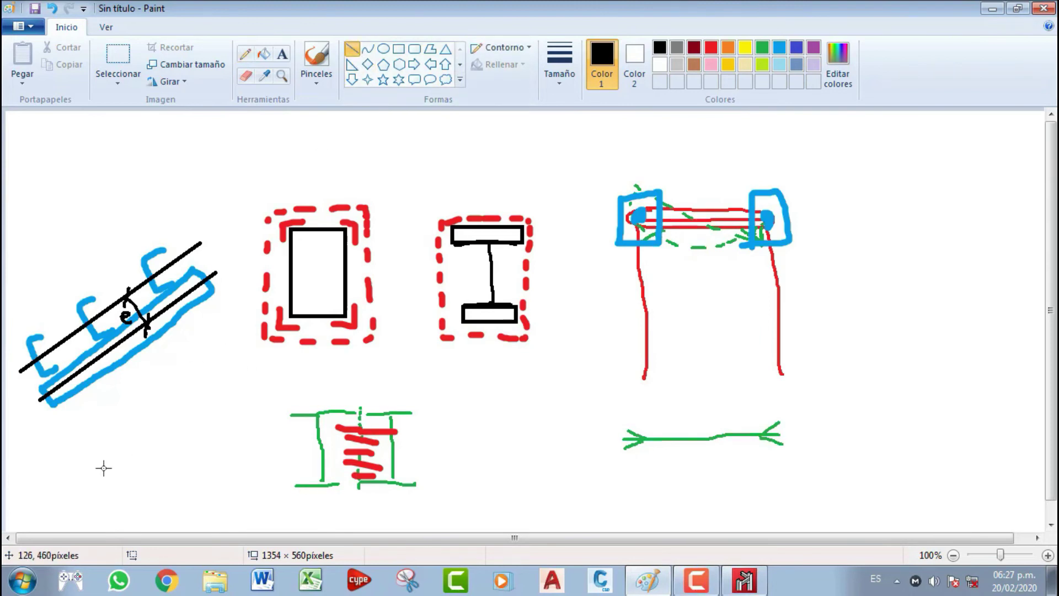
drag(95, 471, 243, 354)
drag(116, 497, 262, 378)
click(317, 58)
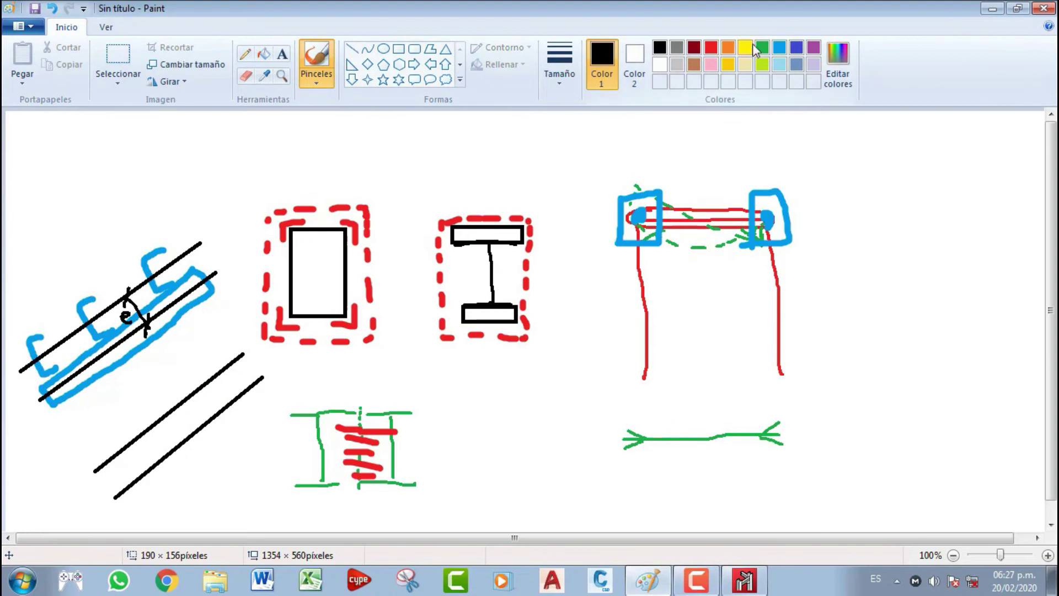
click(779, 47)
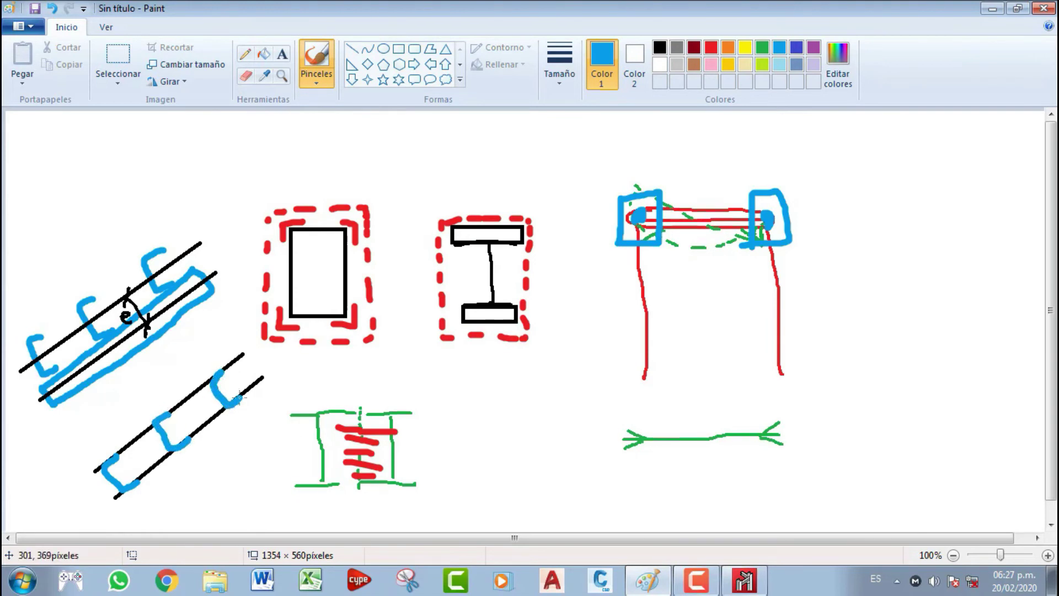
mouse_move(121, 472)
mouse_down()
mouse_move(267, 353)
mouse_move(150, 449)
mouse_up()
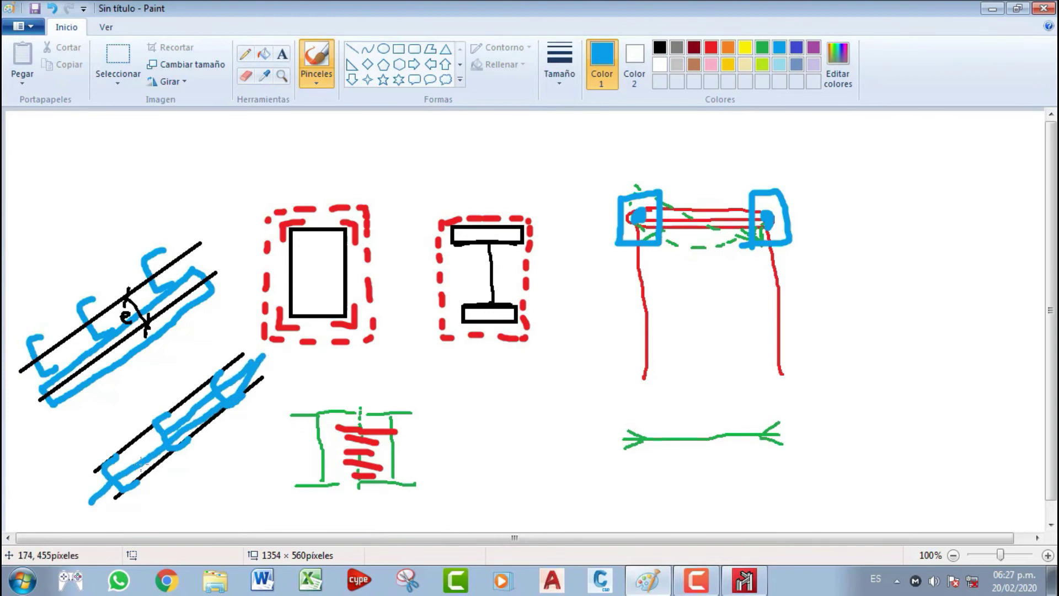
key(ctrl+z)
key(ctrl+z)
- Draw a light-blue beam line through the lower purlins, marking the lower sketch with an X and the upper one with a check mark
drag(100, 489, 257, 360)
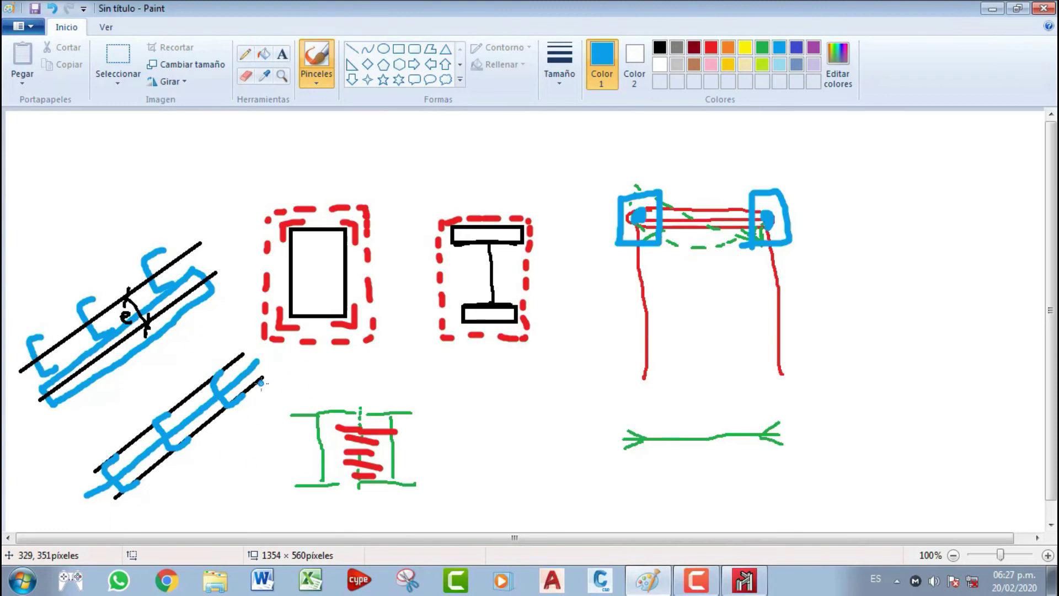
mouse_move(261, 441)
mouse_down()
mouse_move(238, 470)
mouse_move(266, 473)
mouse_up()
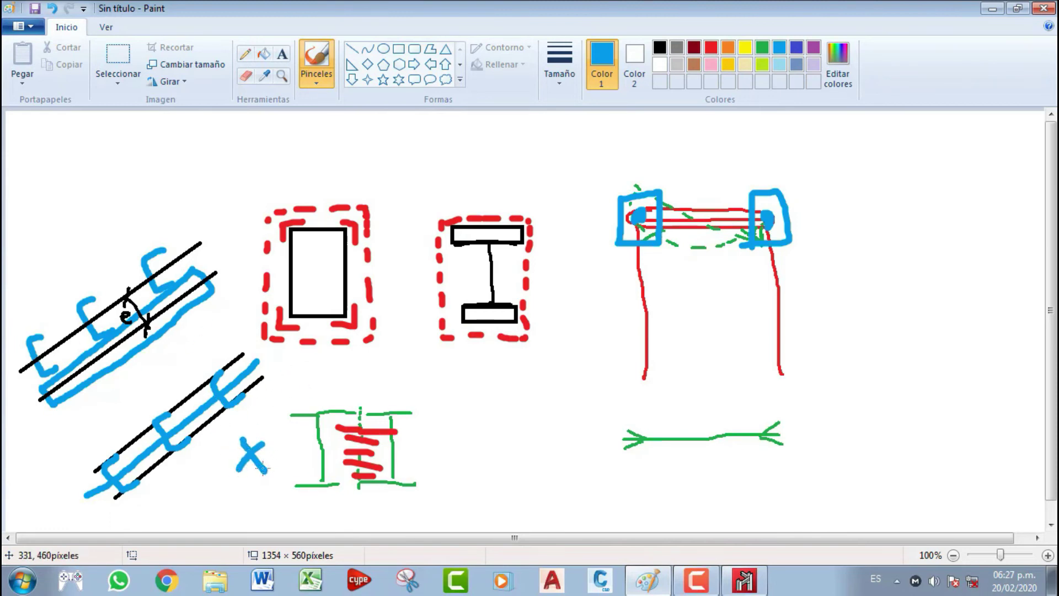
mouse_move(153, 360)
mouse_down()
mouse_move(177, 373)
mouse_move(213, 330)
mouse_up()
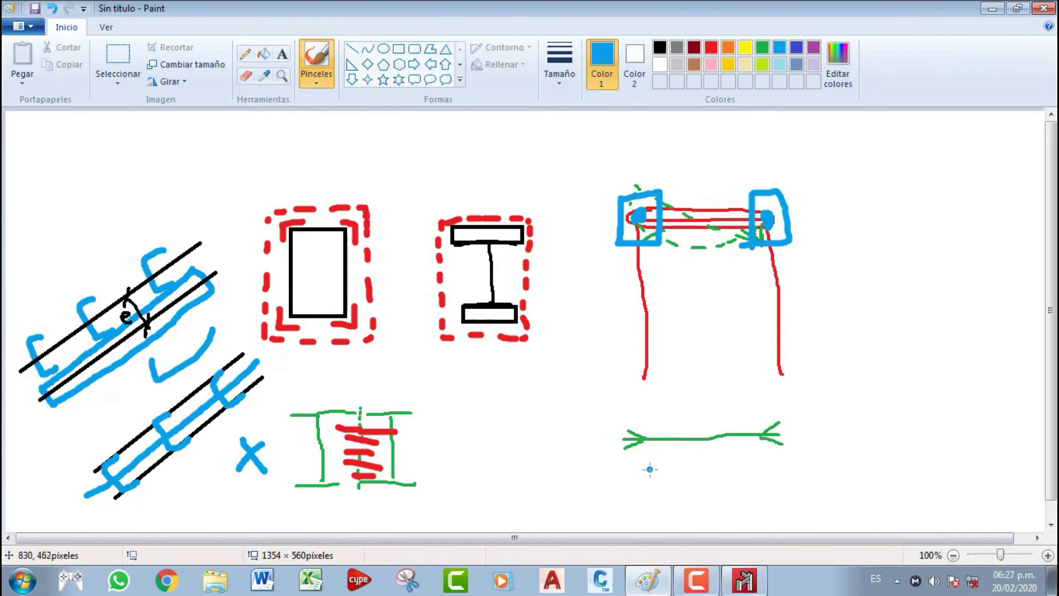
- Return to CYPE 3D, close the complete structure view and delete the vertical bar at the model's corner
click(744, 580)
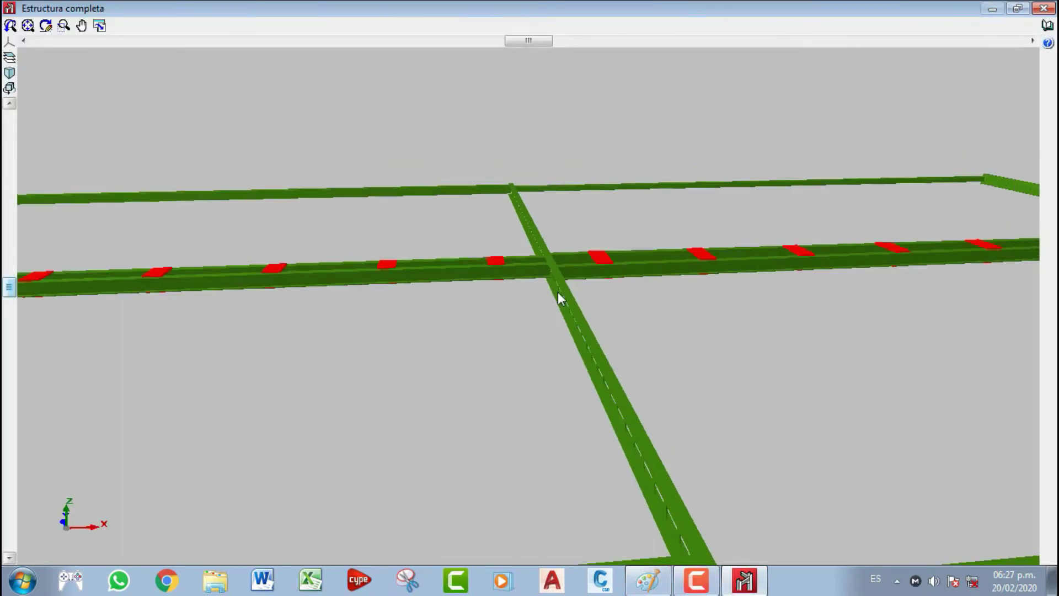
click(1043, 7)
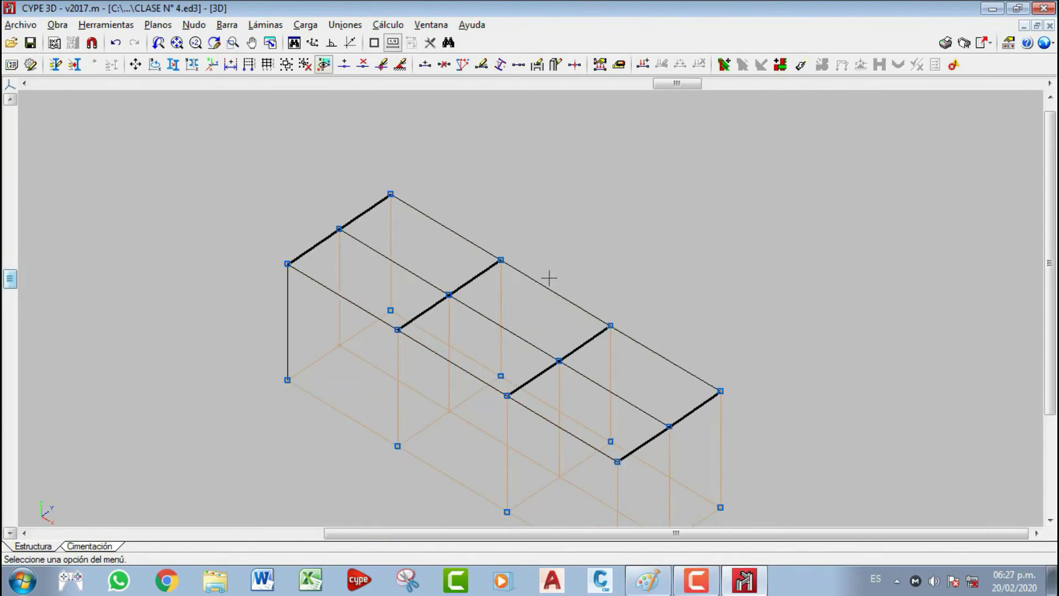
click(226, 24)
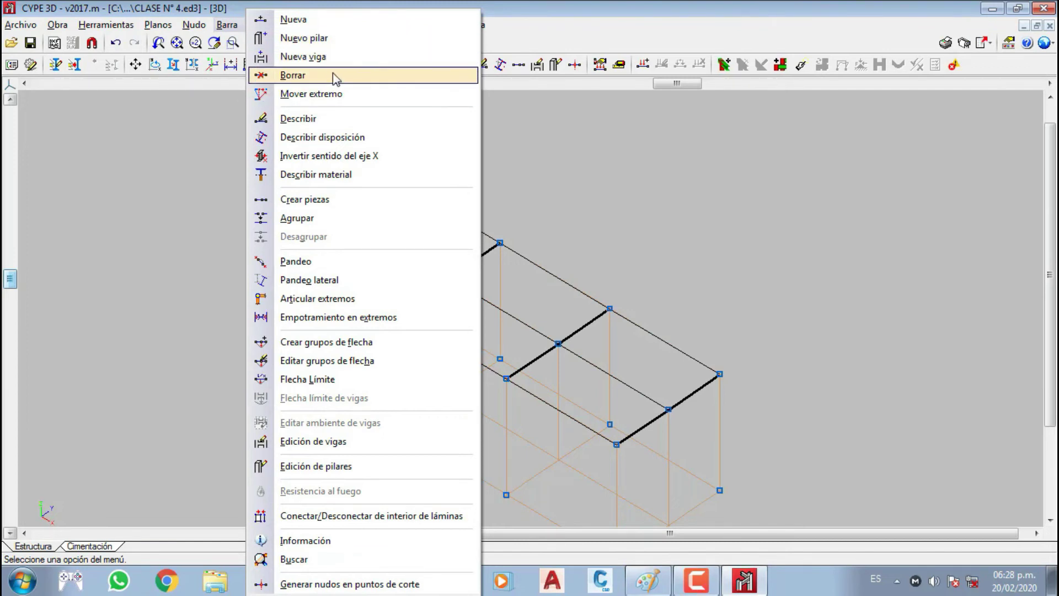
click(292, 75)
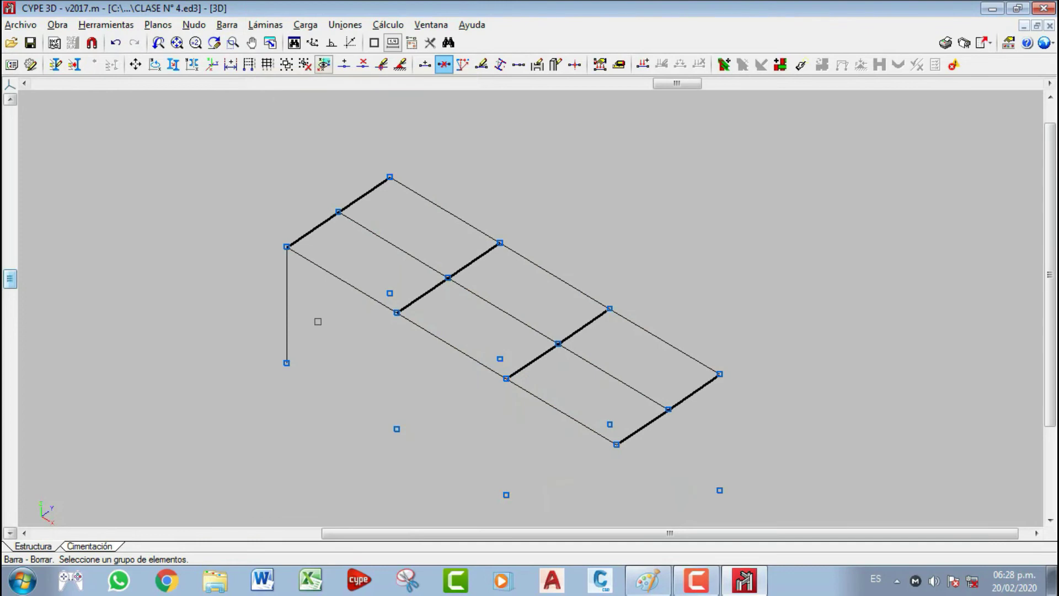
click(288, 305)
- Move the outer end of the quadruple tube bar at the model's far corner 2.500 m outward along the X direction
click(230, 25)
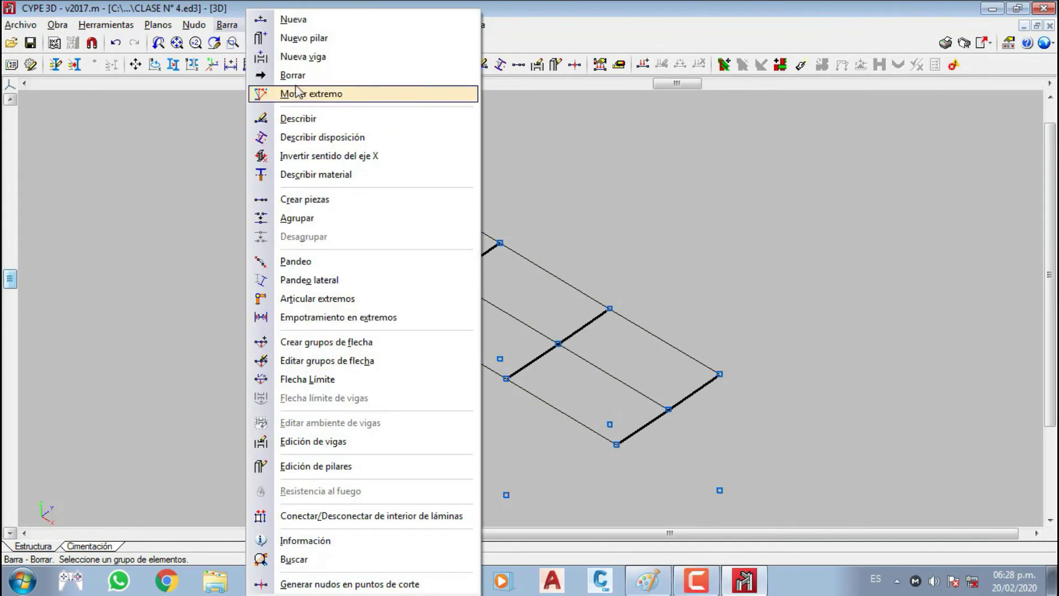
click(298, 93)
scroll(460, 331, up, 2)
middle_drag(475, 306, 466, 318)
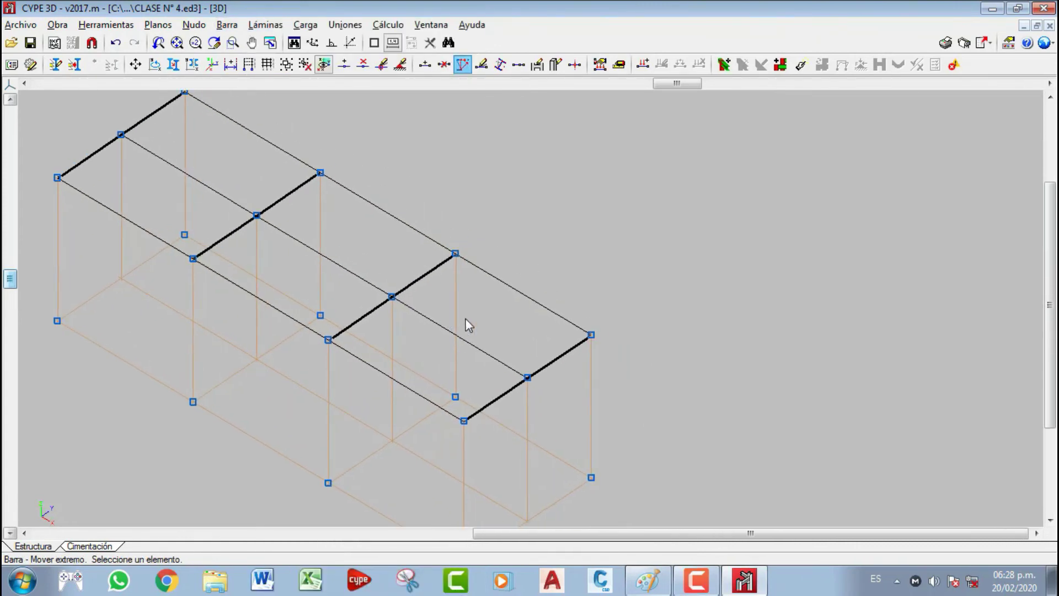
middle_drag(529, 366, 498, 338)
click(560, 307)
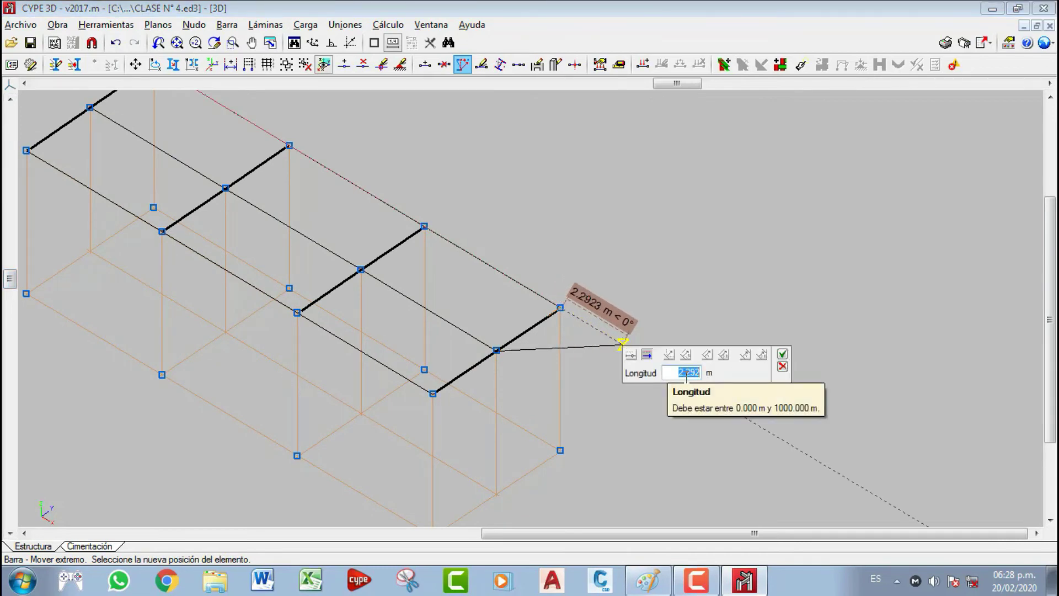
text(2.500)
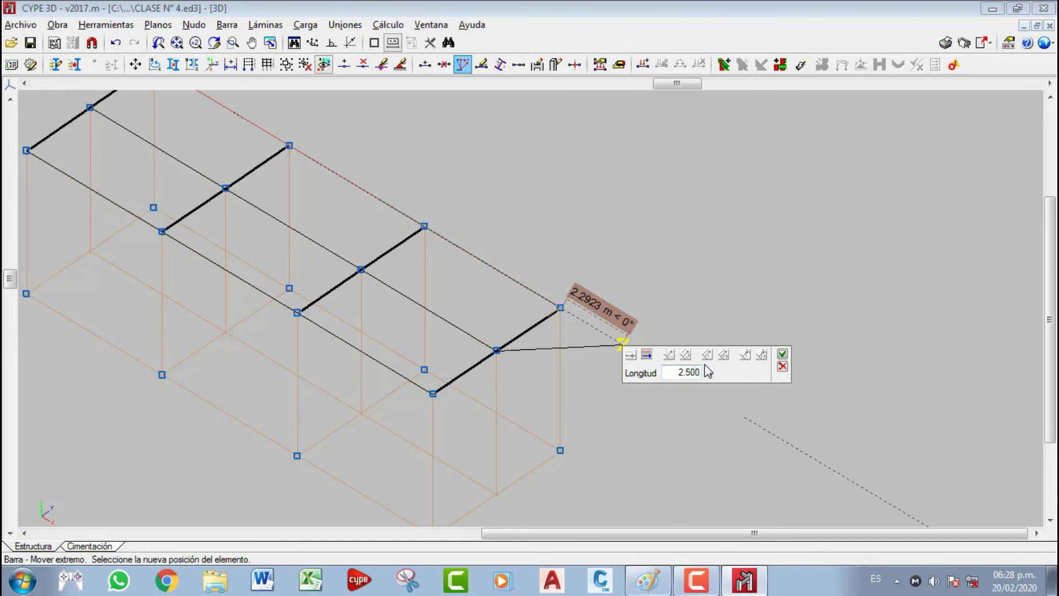
click(782, 355)
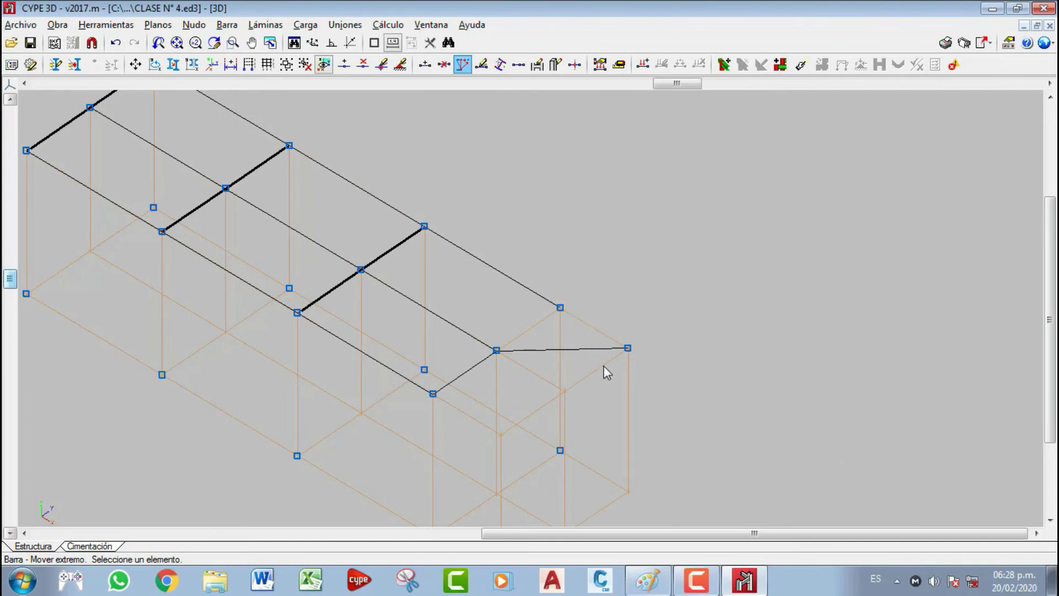
- Change the skewed end bar's arrangement to Doble con unión genérica, keeping the TR 50 x 30 x 3 profile
middle_drag(507, 333, 531, 346)
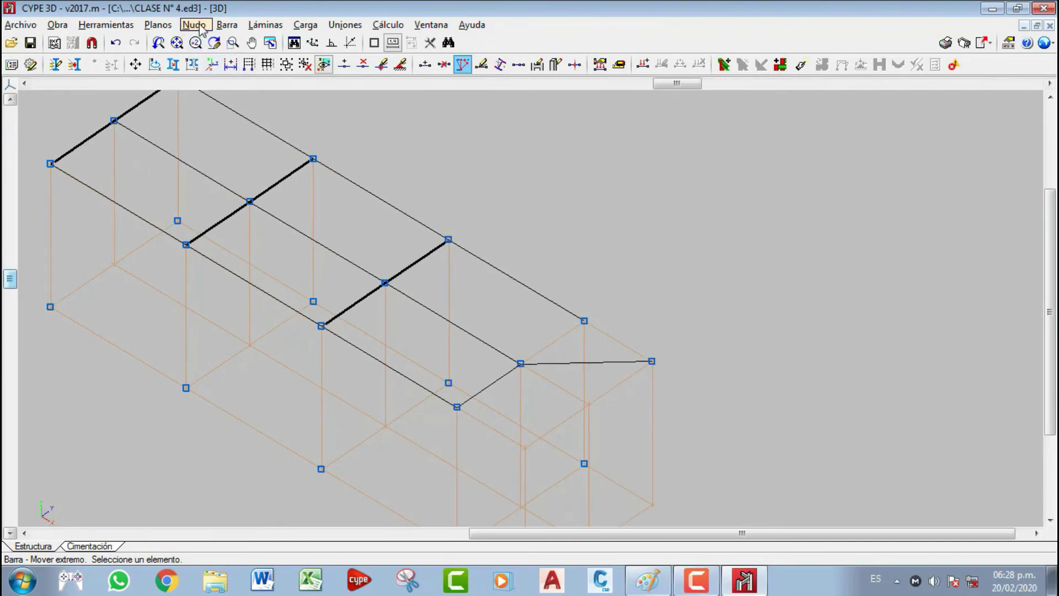
click(226, 25)
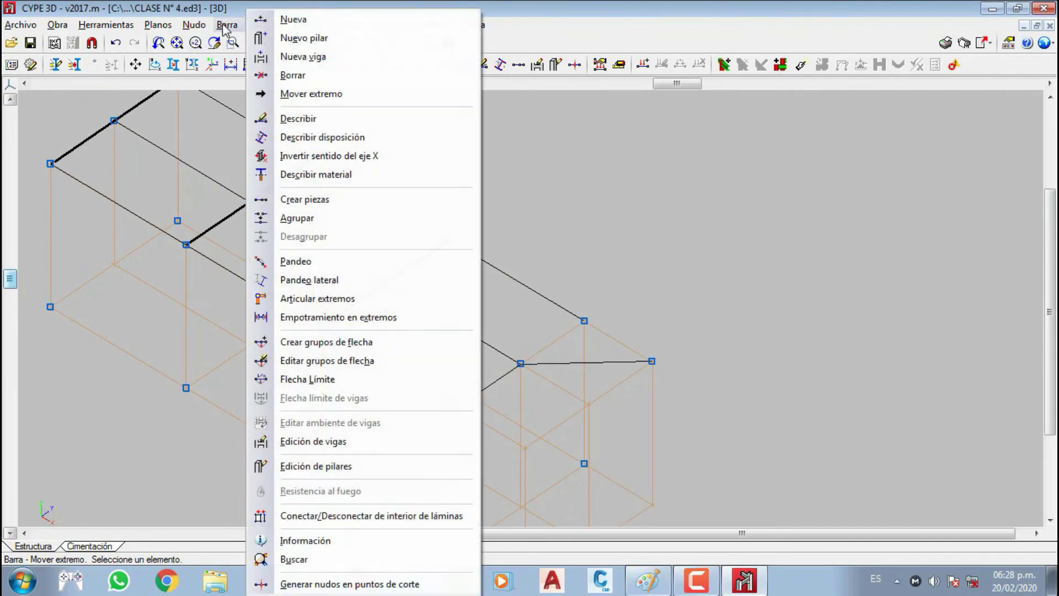
click(337, 120)
mouse_move(315, 338)
middle_down()
mouse_move(370, 380)
mouse_move(296, 343)
middle_up()
scroll(567, 361, up, 3)
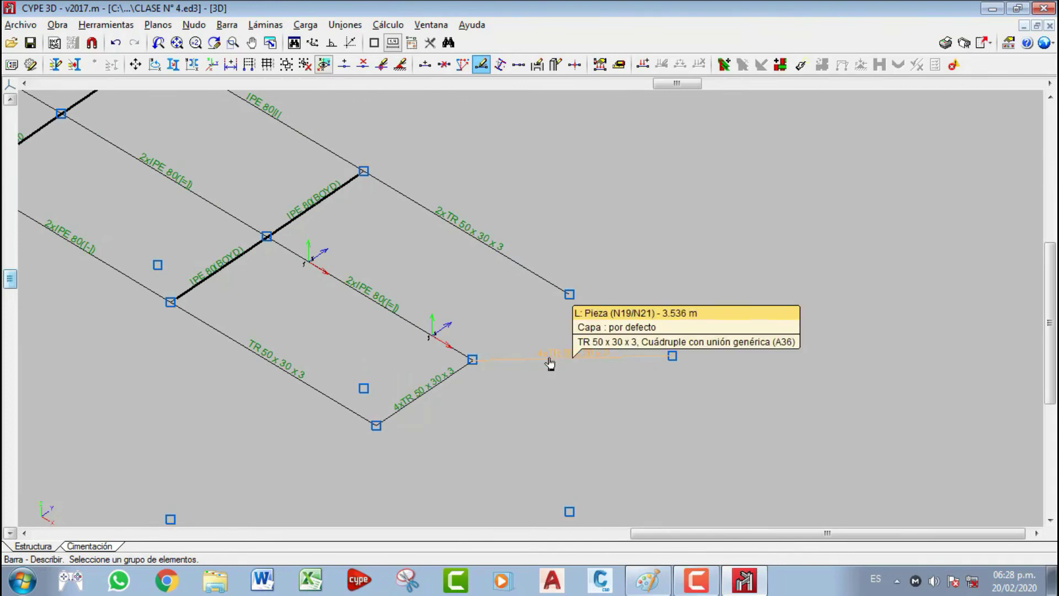
click(550, 362)
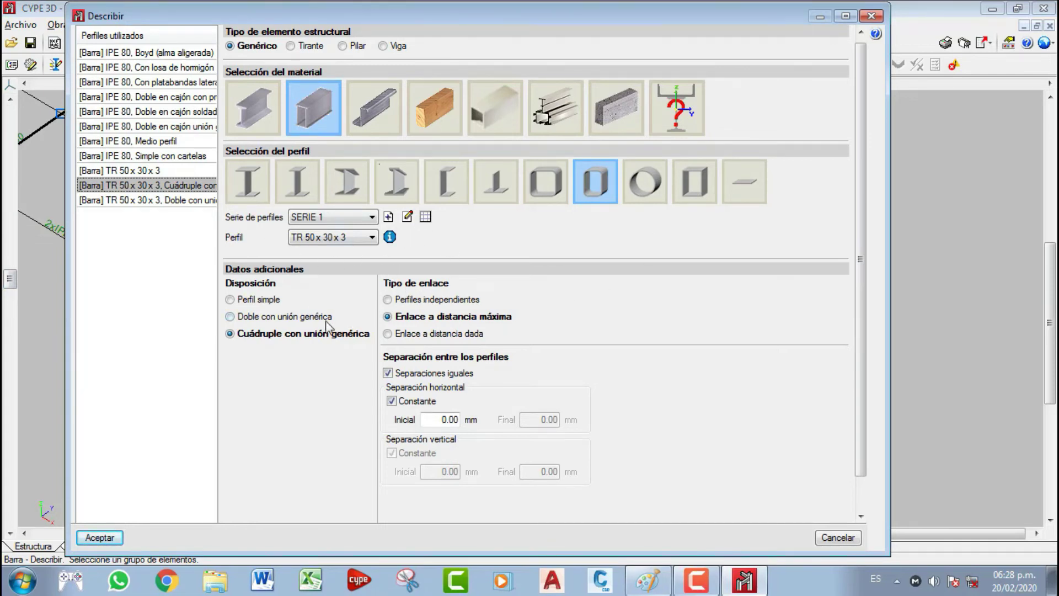
click(301, 317)
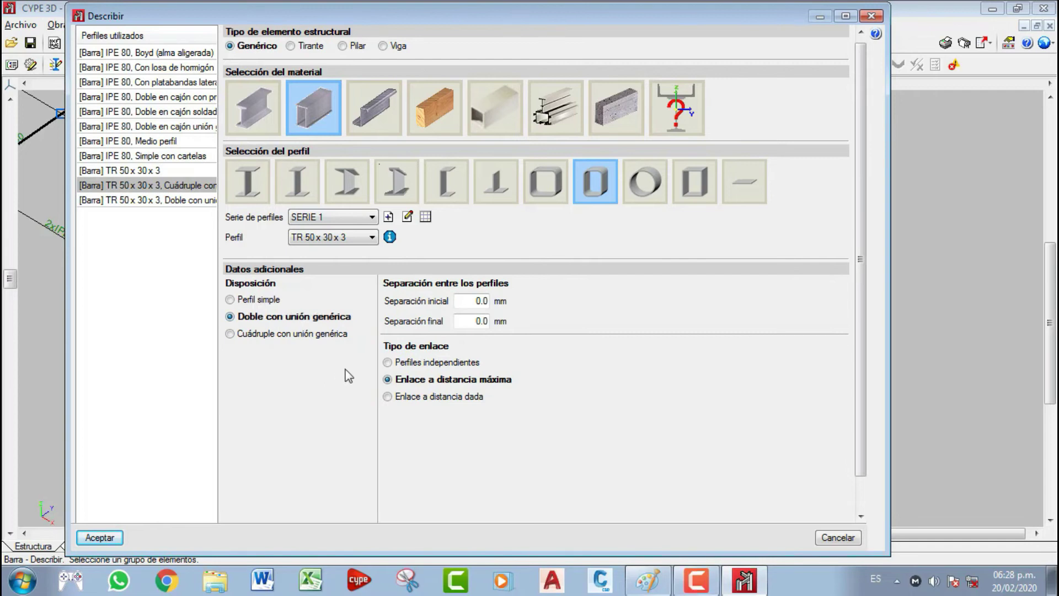
click(100, 538)
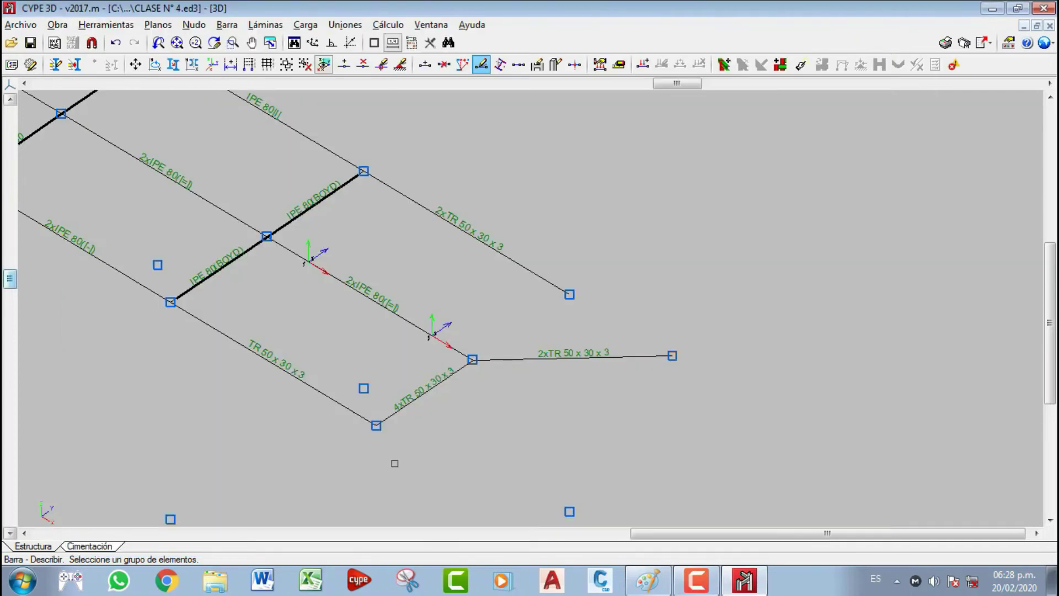
- Examine the joint between the double bar with presillas, the quadruple tube and the skewed double tube in the complete structure 3D view
scroll(578, 370, up, 1)
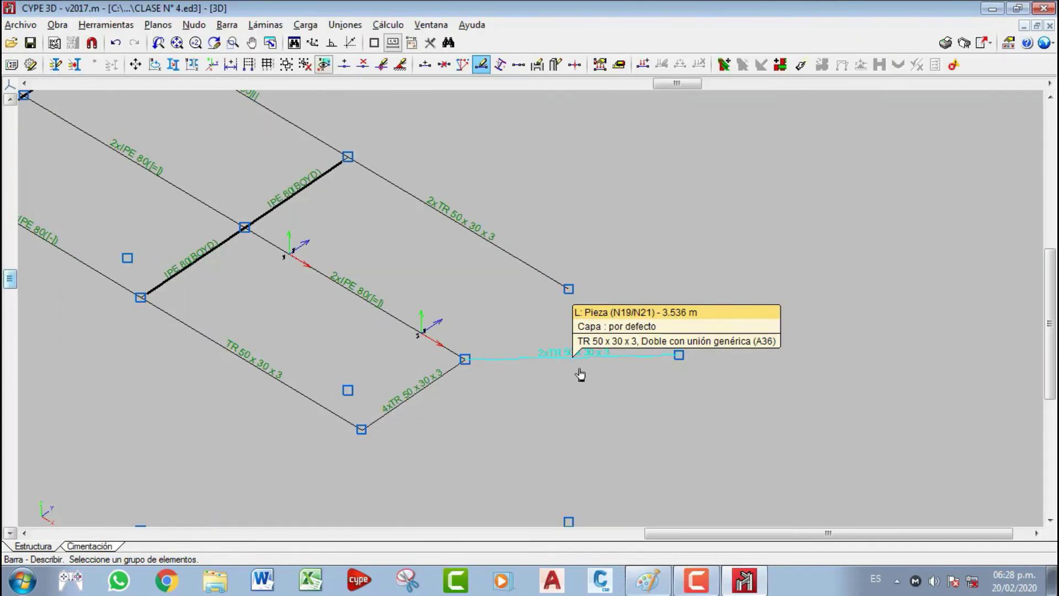
click(106, 24)
mouse_move(359, 362)
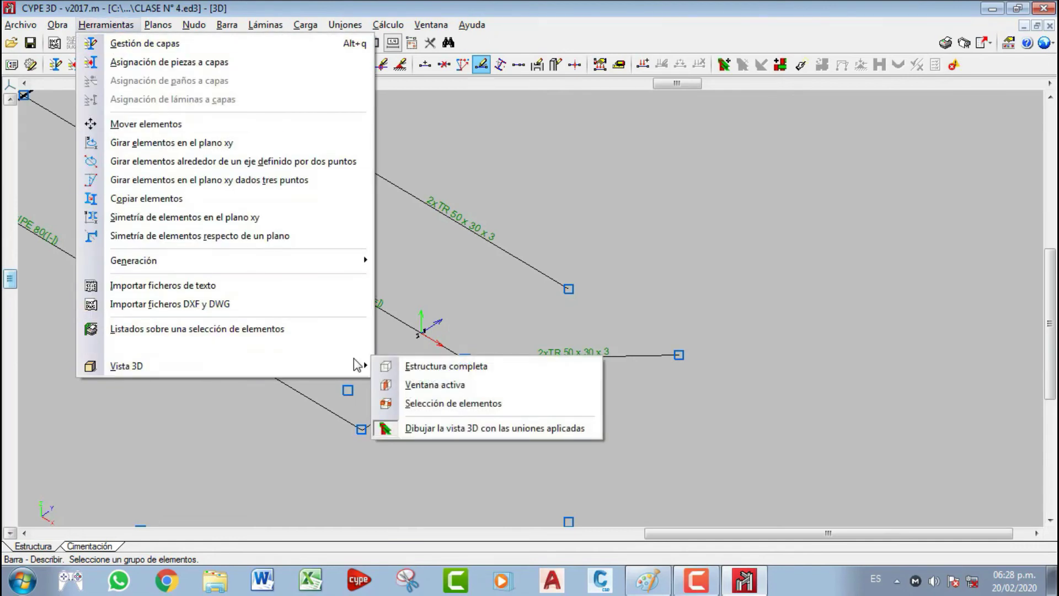
click(420, 365)
drag(760, 367, 712, 439)
scroll(612, 469, up, 4)
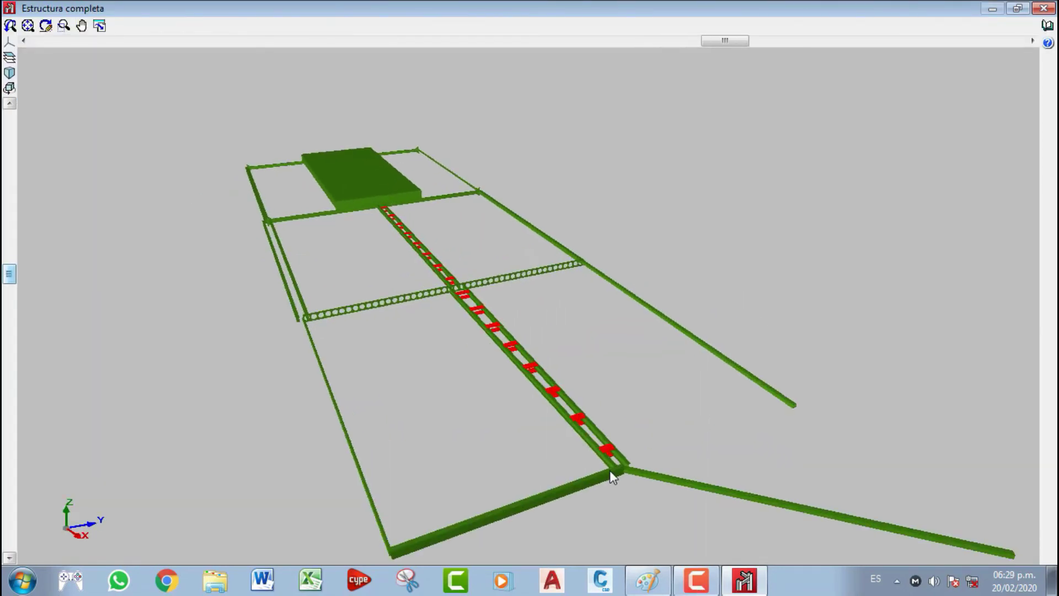
scroll(671, 472, up, 5)
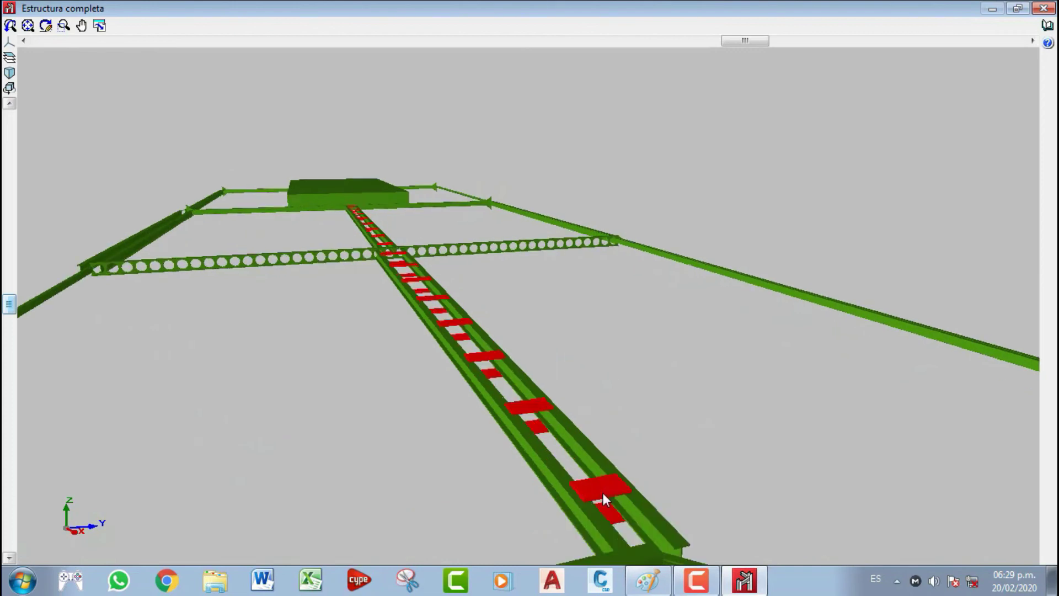
scroll(587, 465, down, 2)
scroll(516, 280, up, 3)
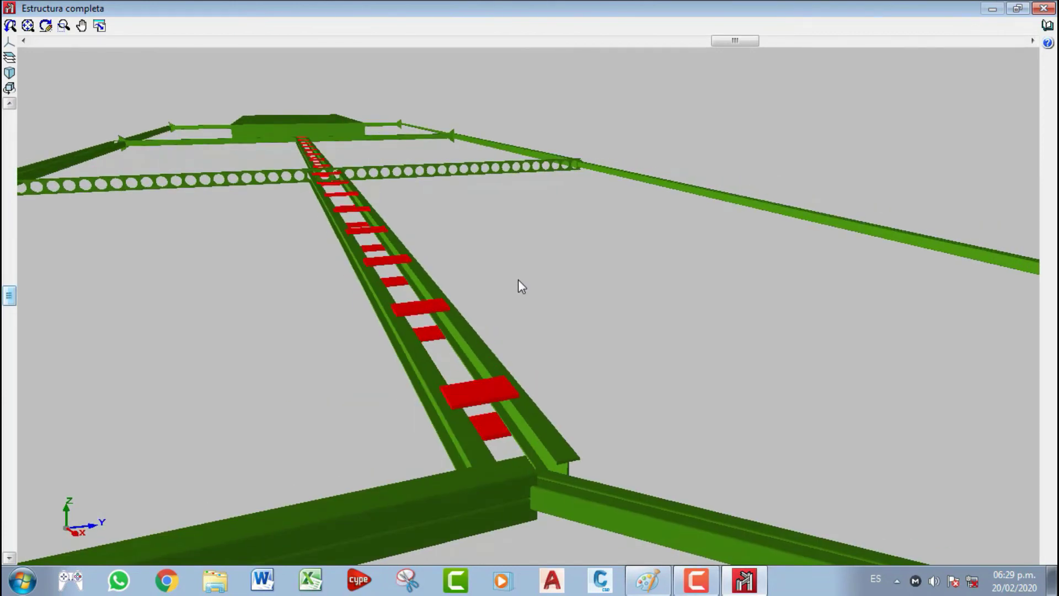
- Close the complete structure view and open the arrangement description of the middle Doble en cajón con presillas IPE 80 bar beside the Boyd bars
click(1044, 8)
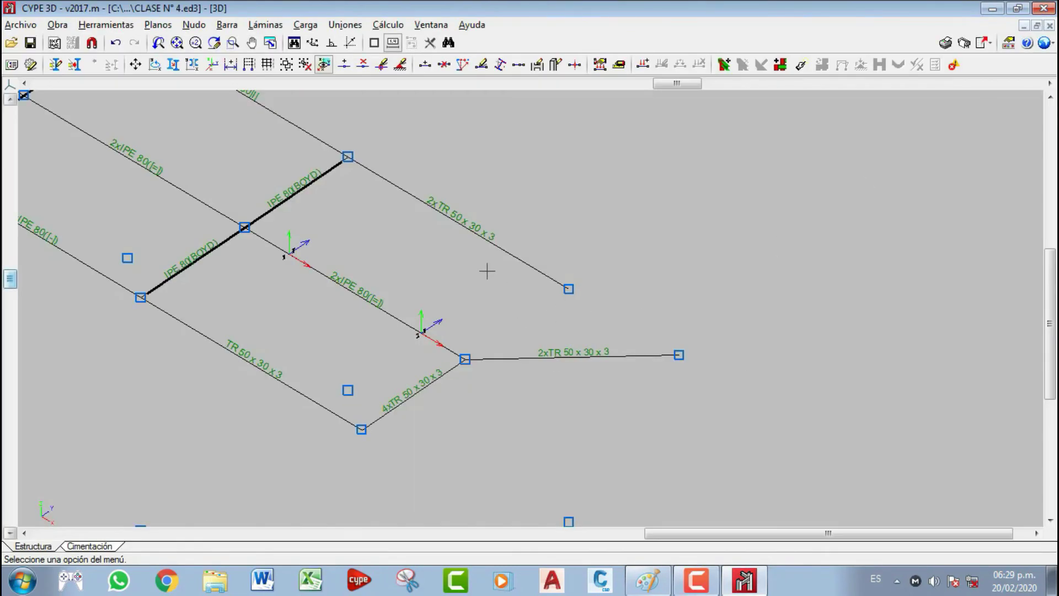
click(227, 24)
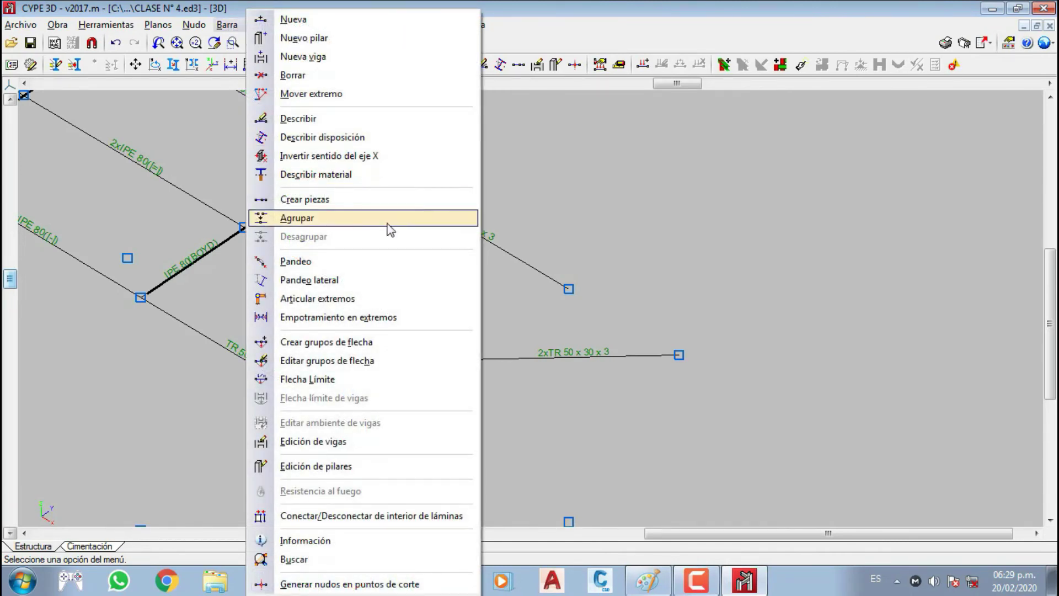
click(328, 138)
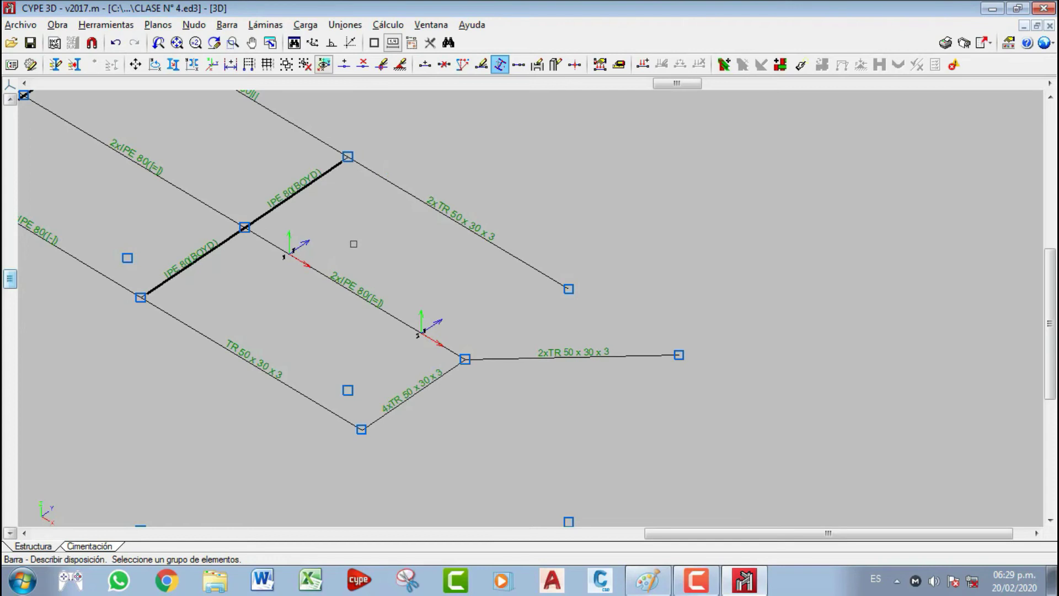
middle_drag(355, 241, 462, 296)
middle_drag(368, 273, 406, 287)
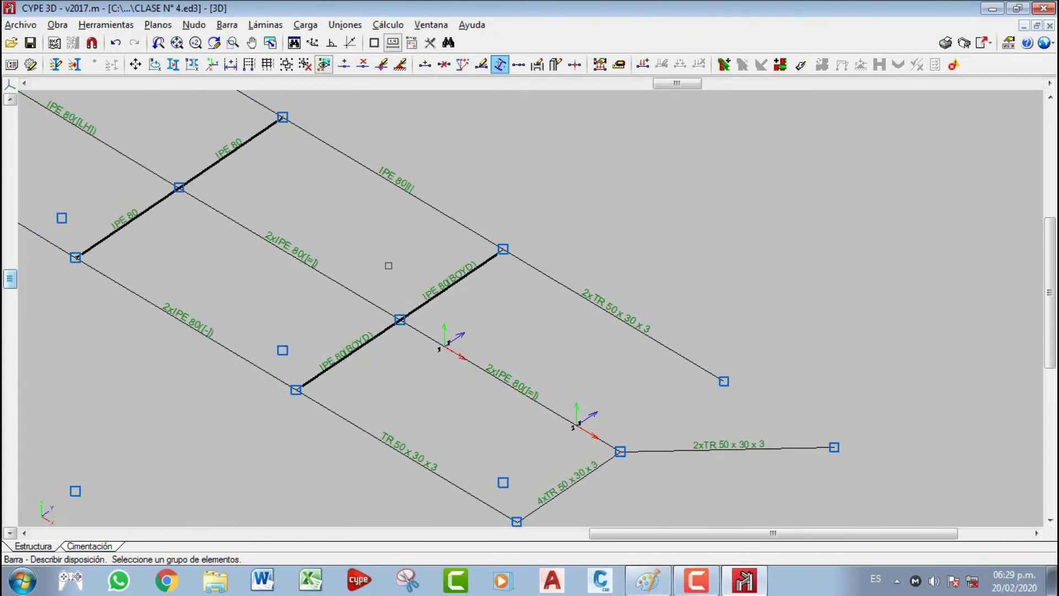
click(274, 251)
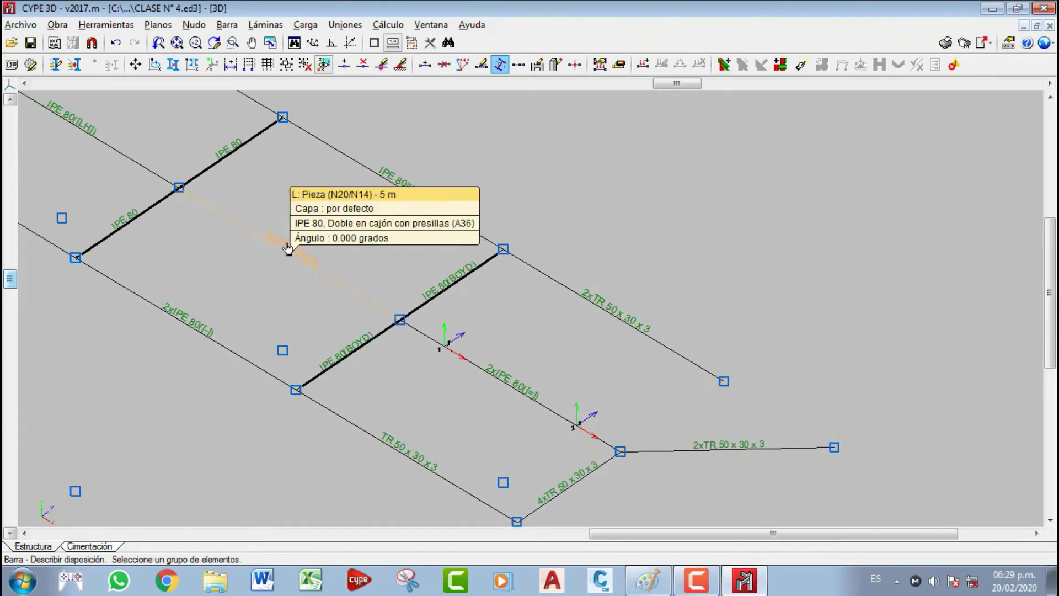
right_click(289, 252)
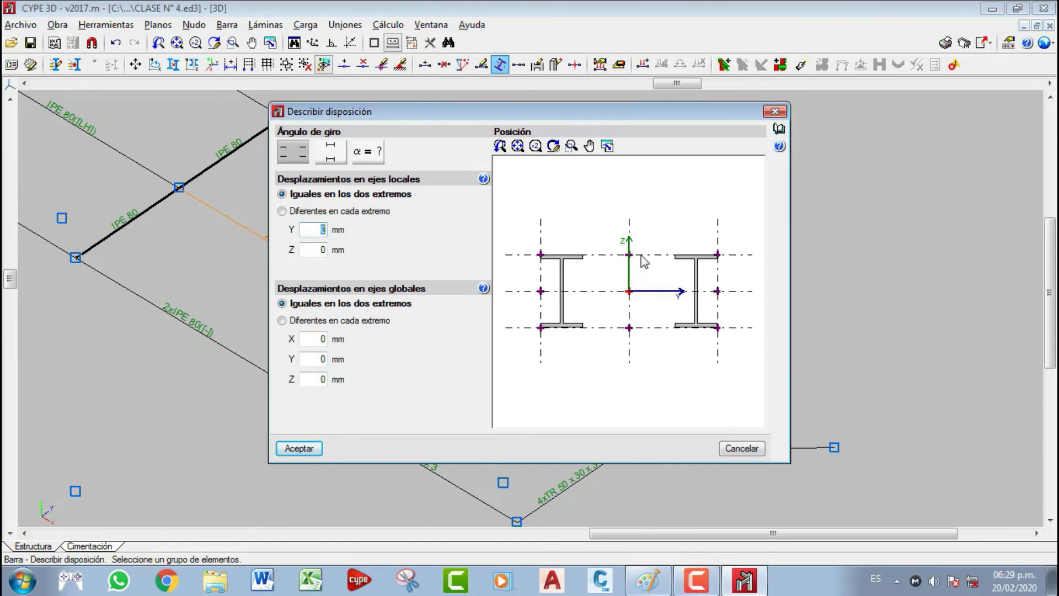
click(775, 111)
click(226, 25)
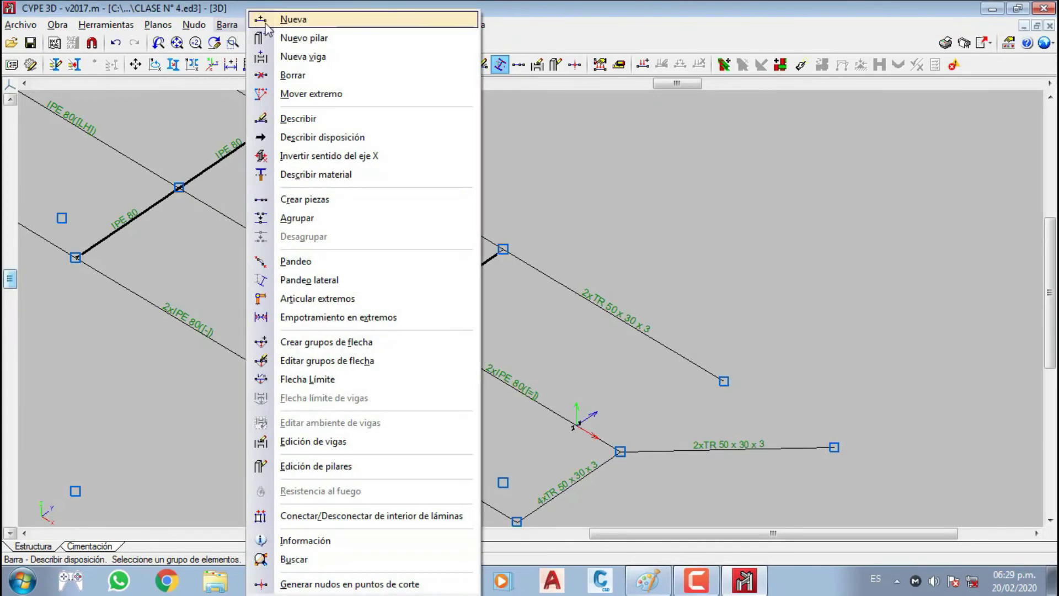
click(266, 21)
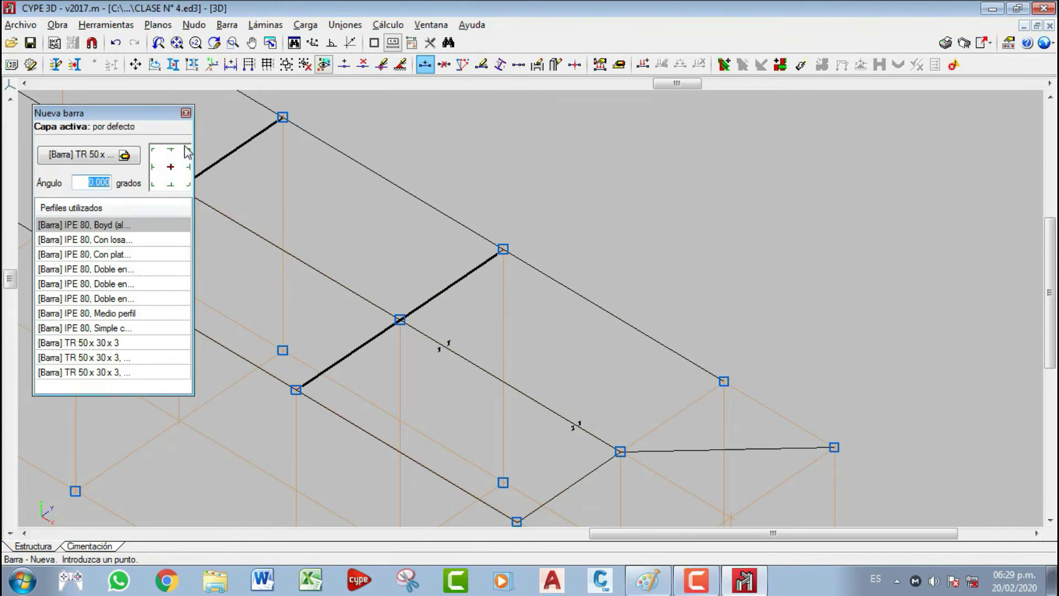
click(185, 113)
click(227, 25)
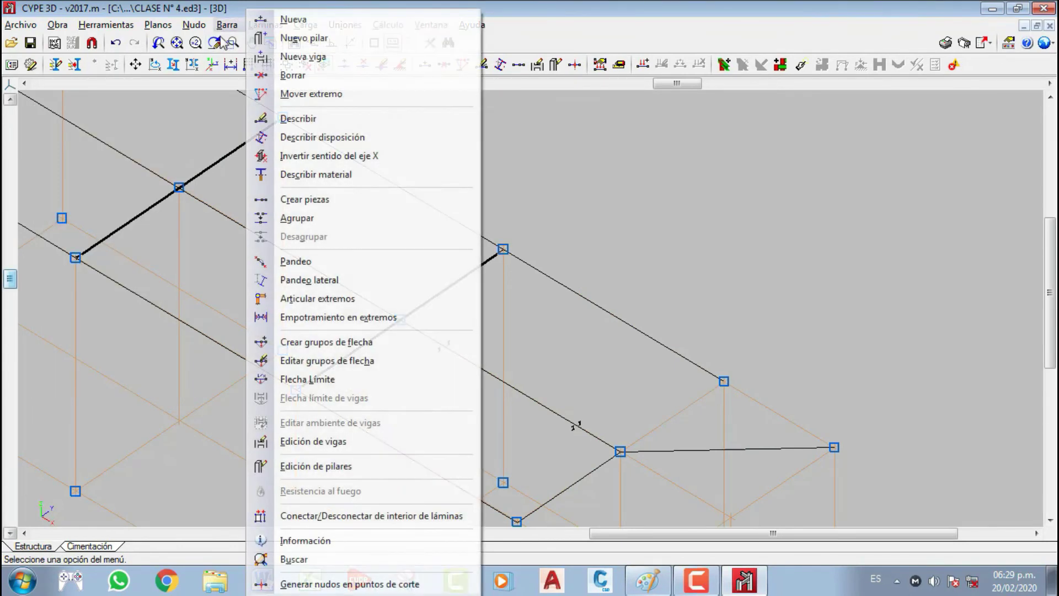
click(283, 21)
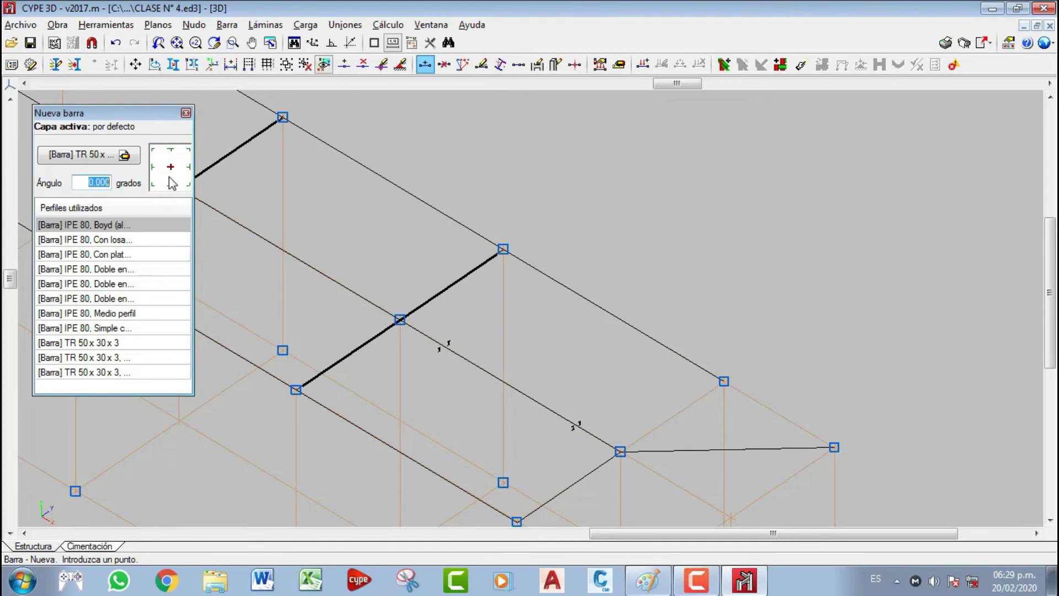
click(186, 112)
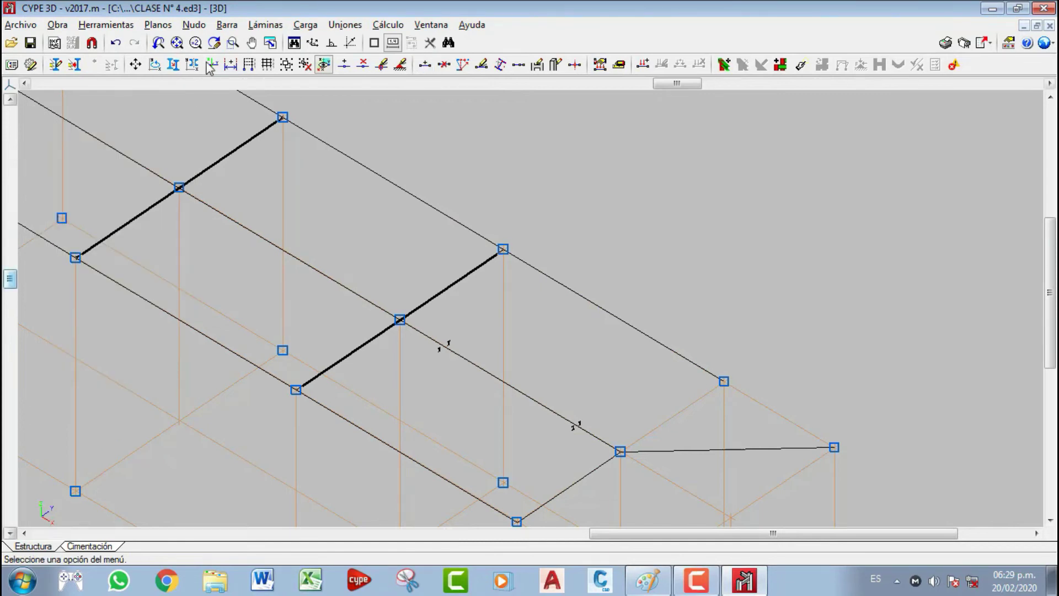
- Describe the arrangement of the same middle double IPE 80 bar, orienting its two profiles one above the other
click(227, 25)
click(322, 137)
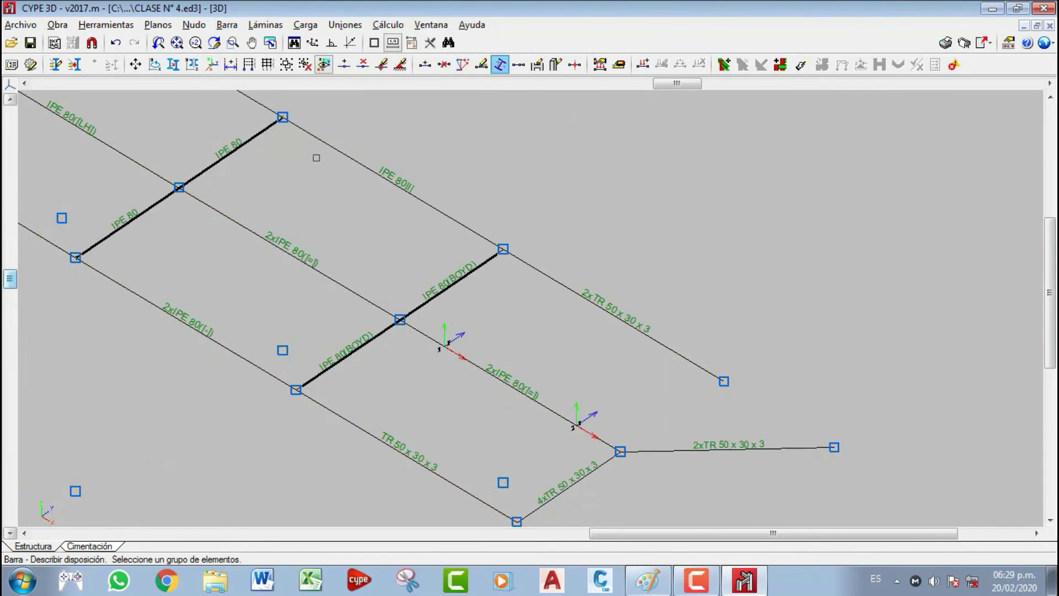
click(307, 265)
right_click(311, 266)
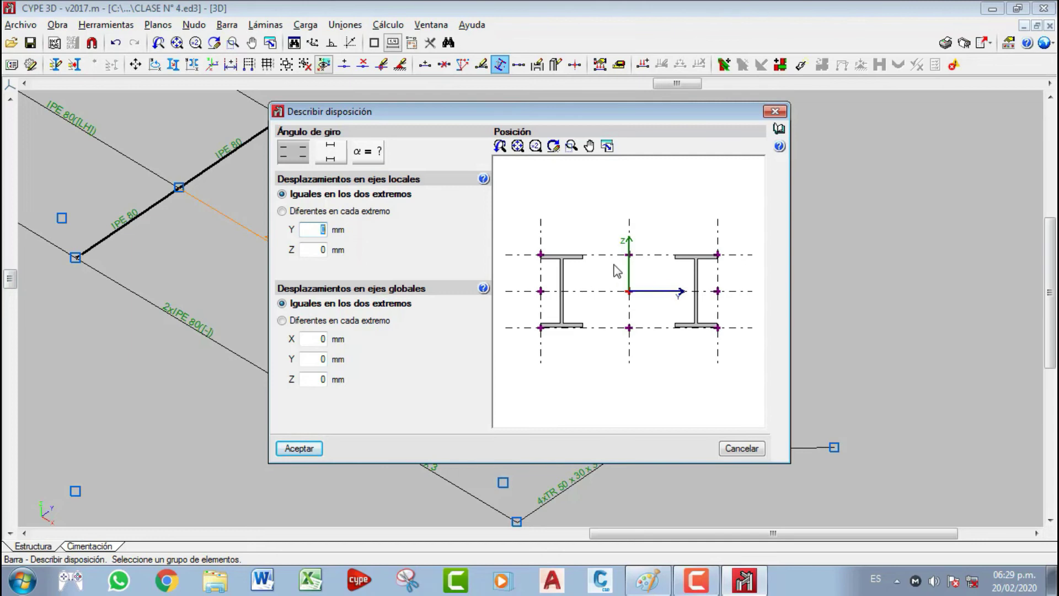
click(332, 156)
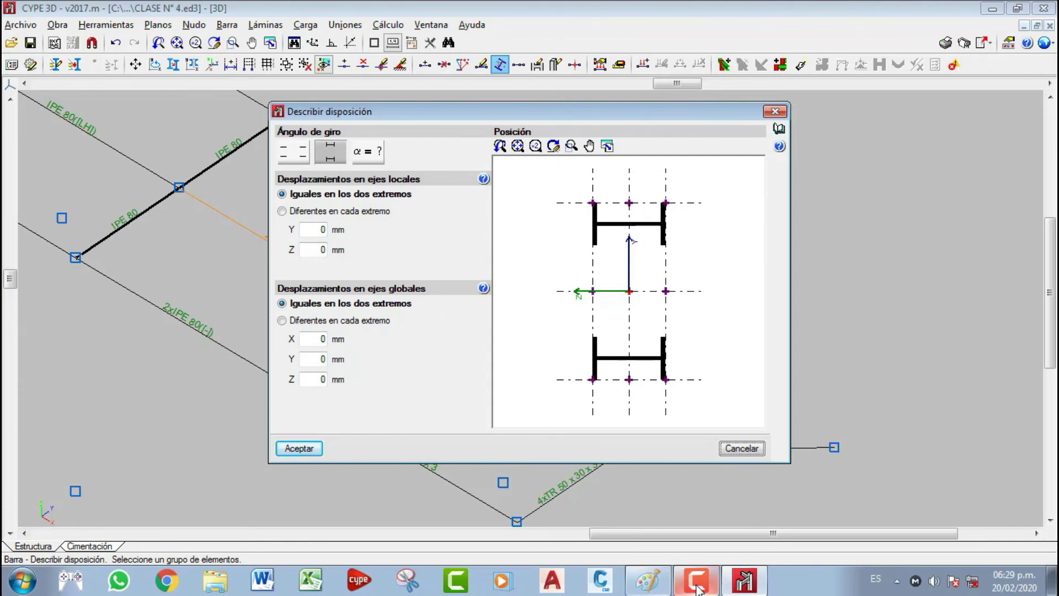
- Switch to Paint and erase all the existing sketches from the canvas
click(649, 579)
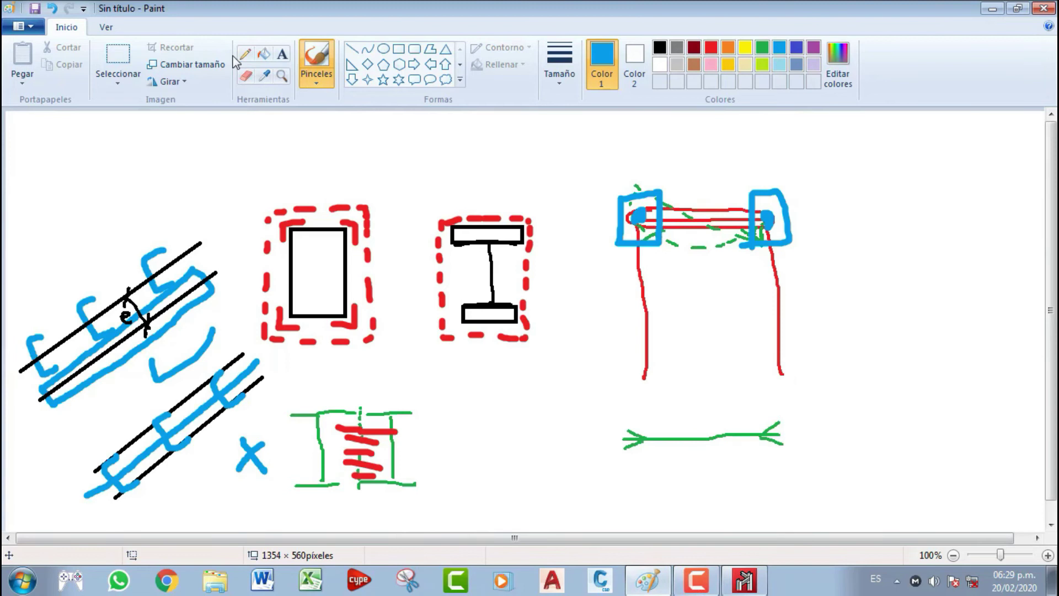
click(117, 57)
drag(19, 126, 844, 516)
key(Delete)
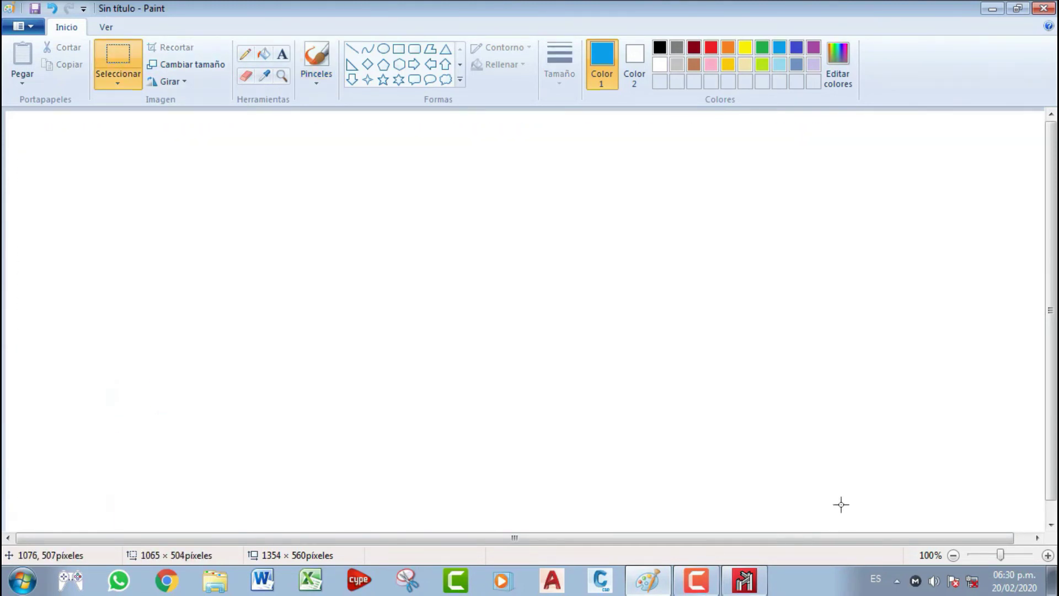
- Draw two stacked horizontal rectangles and, beside them, two adjoining vertical rectangles to illustrate both section orientations
click(398, 48)
drag(346, 202, 518, 243)
drag(522, 288, 346, 244)
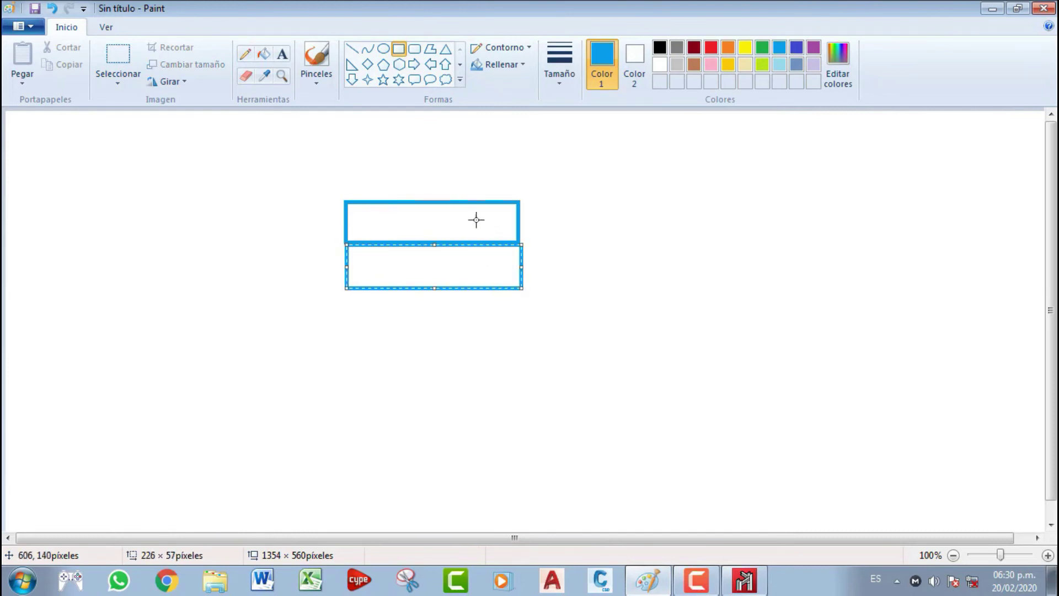
drag(597, 194, 639, 327)
drag(689, 190, 642, 329)
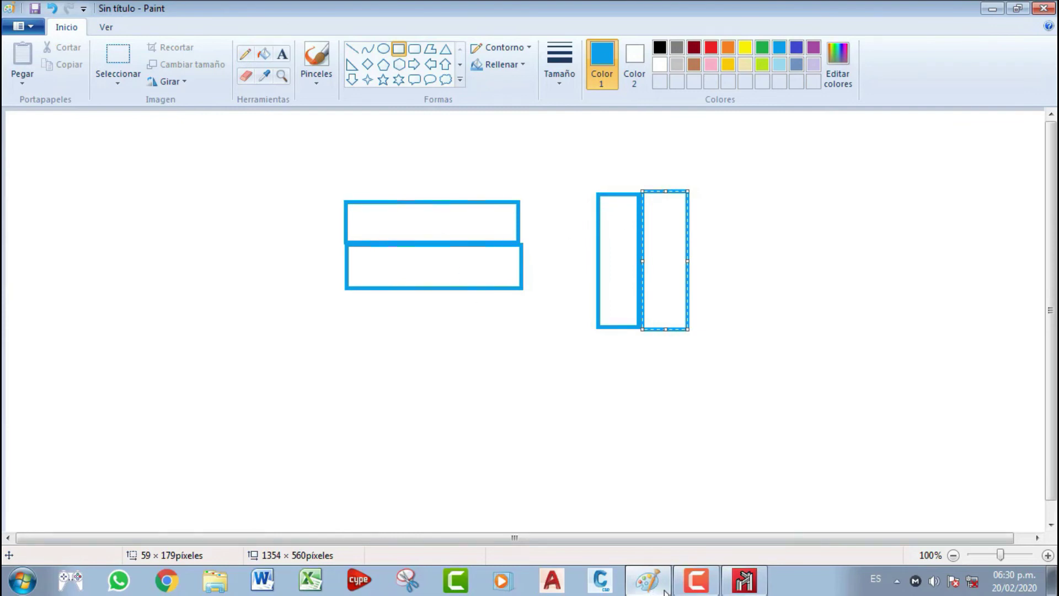
- Return to CYPE 3D, orient the two profiles side by side, and set a custom rotation angle of 30 degrees
click(744, 579)
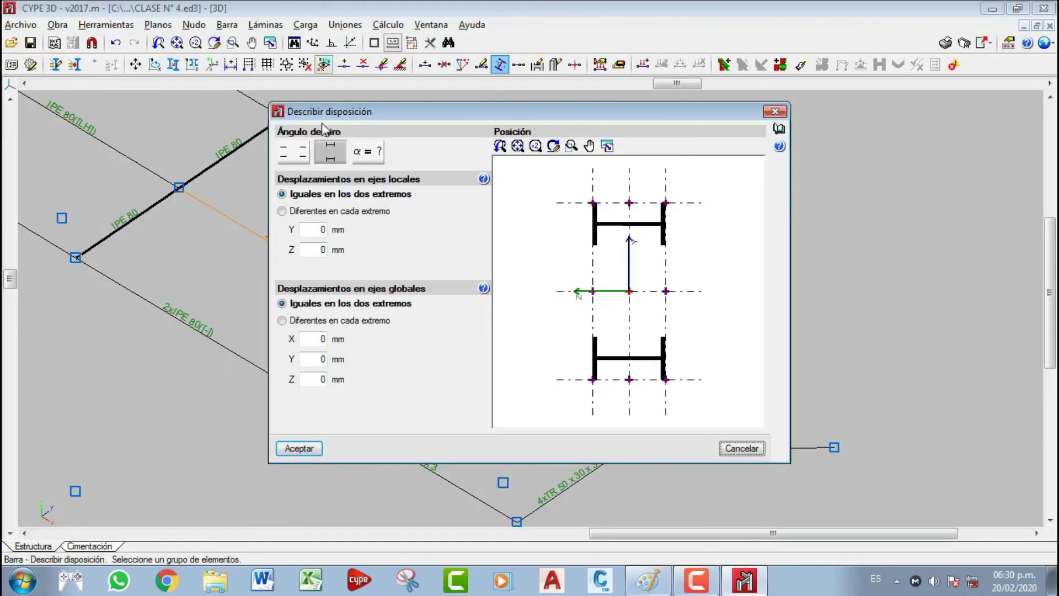
click(285, 155)
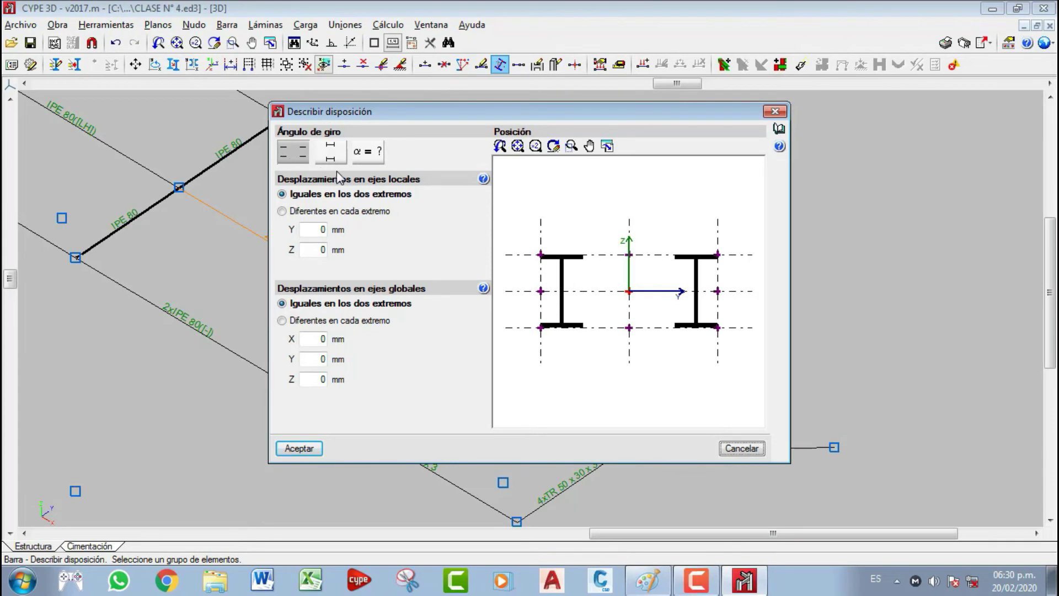
click(368, 151)
click(422, 153)
text(30)
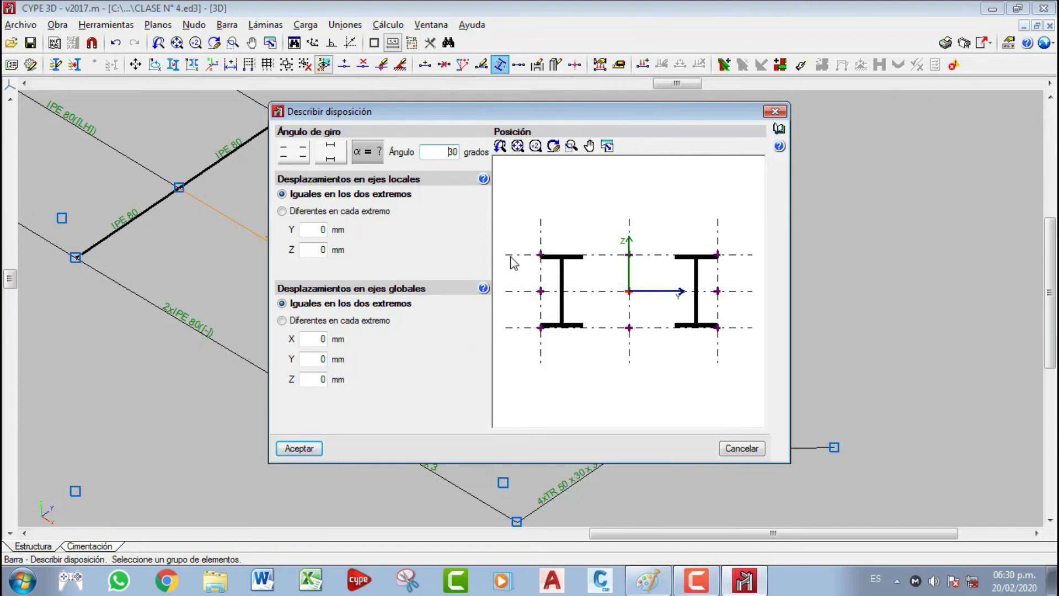
click(318, 228)
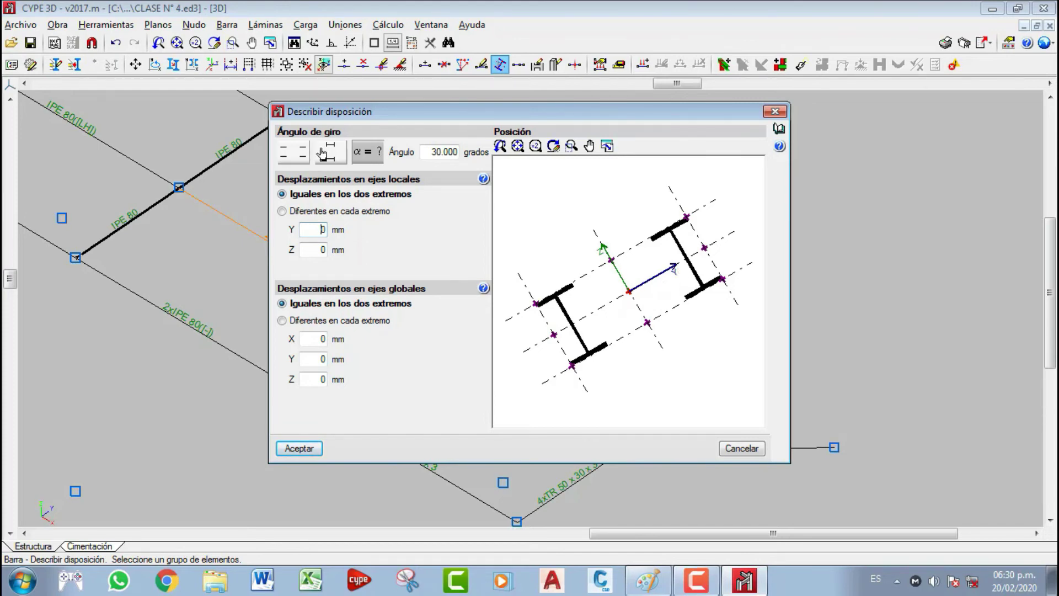
- Set the custom rotation angle of the double IPE 80 bar to 0 degrees
double_click(436, 155)
text(0)
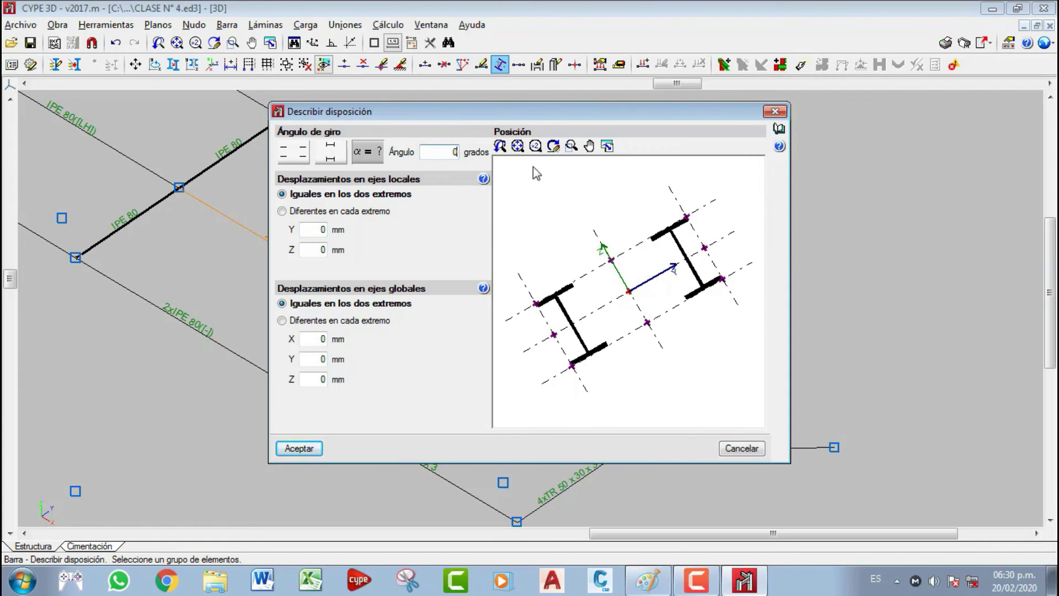
click(315, 228)
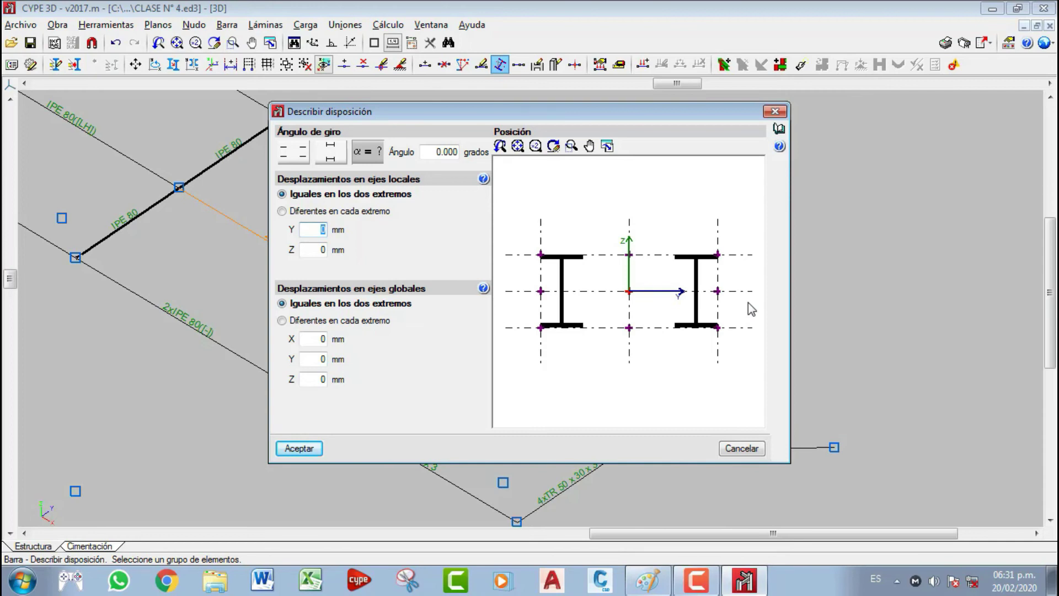
- Try local axis displacements of 20 mm in Y and -20 mm in Z, and reset both to 0
text(20)
click(320, 247)
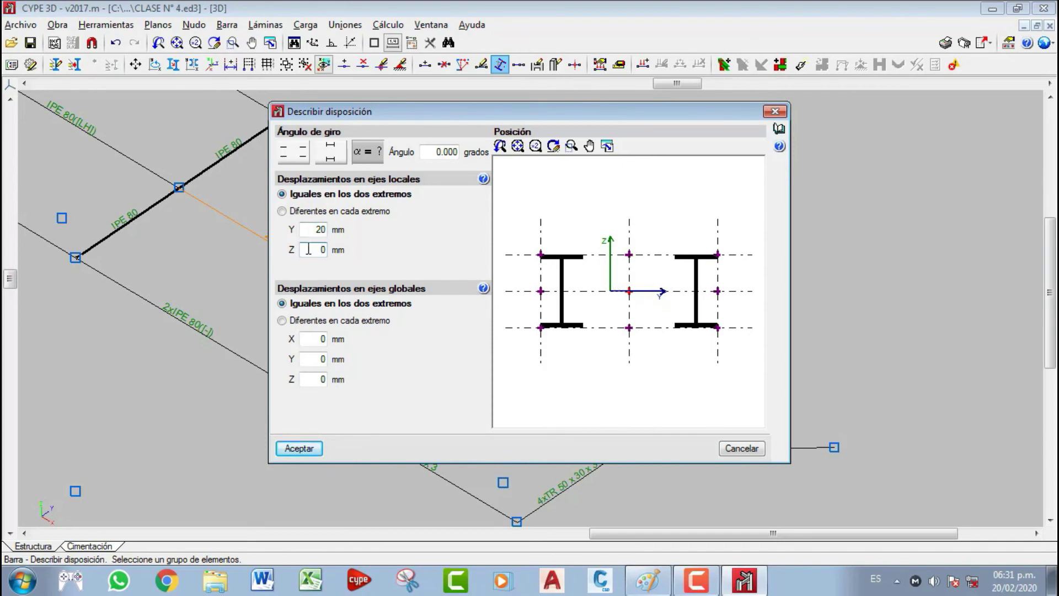
key(BackSpace)
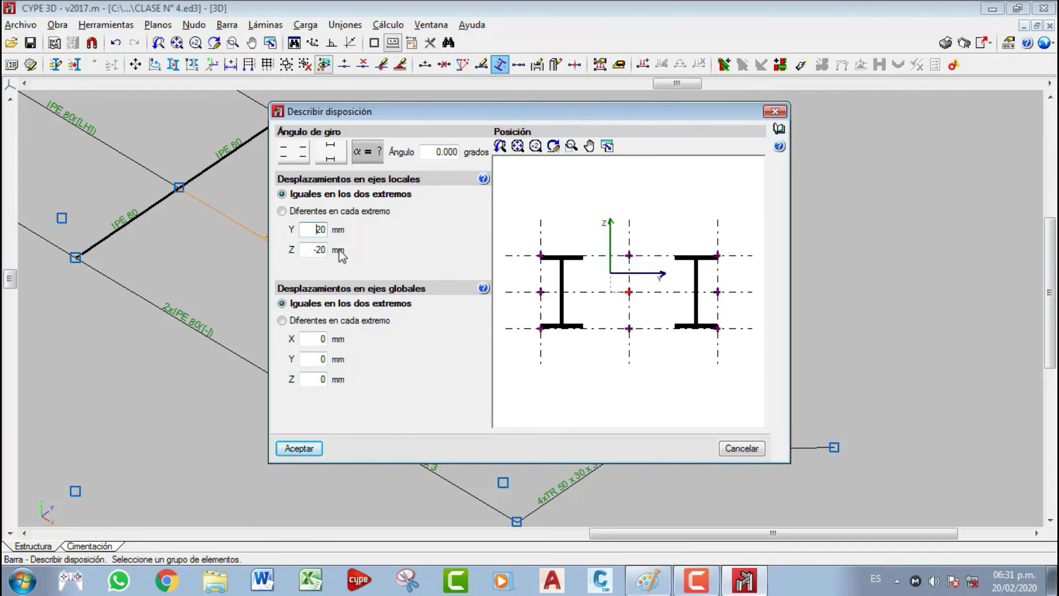
key(BackSpace)
drag(313, 249, 339, 253)
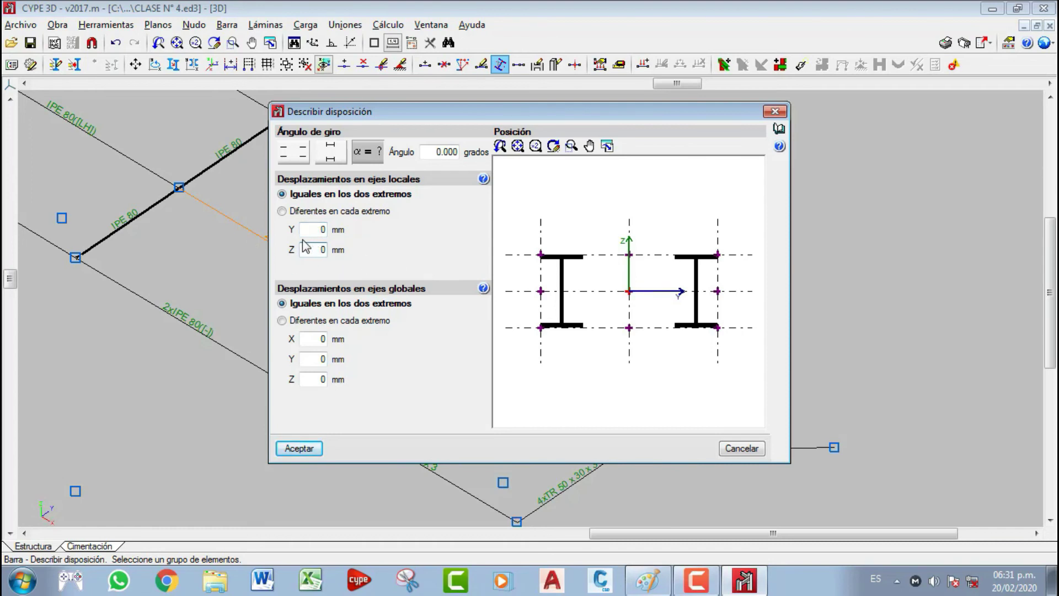
- In Paint, draw a long horizontal line with a small I-section below its left end and another above its right end
click(648, 580)
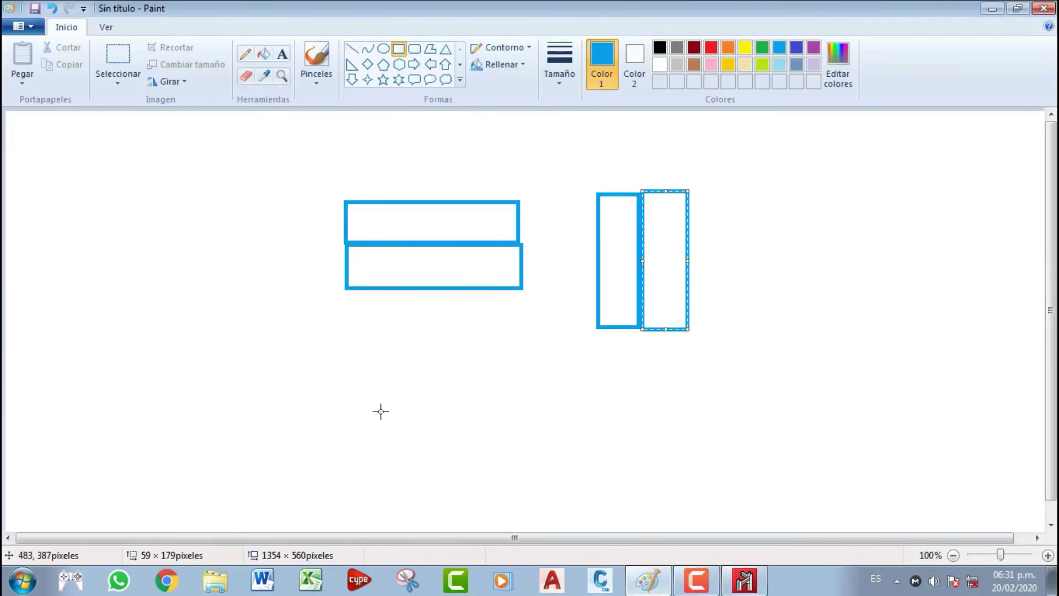
drag(319, 424, 788, 424)
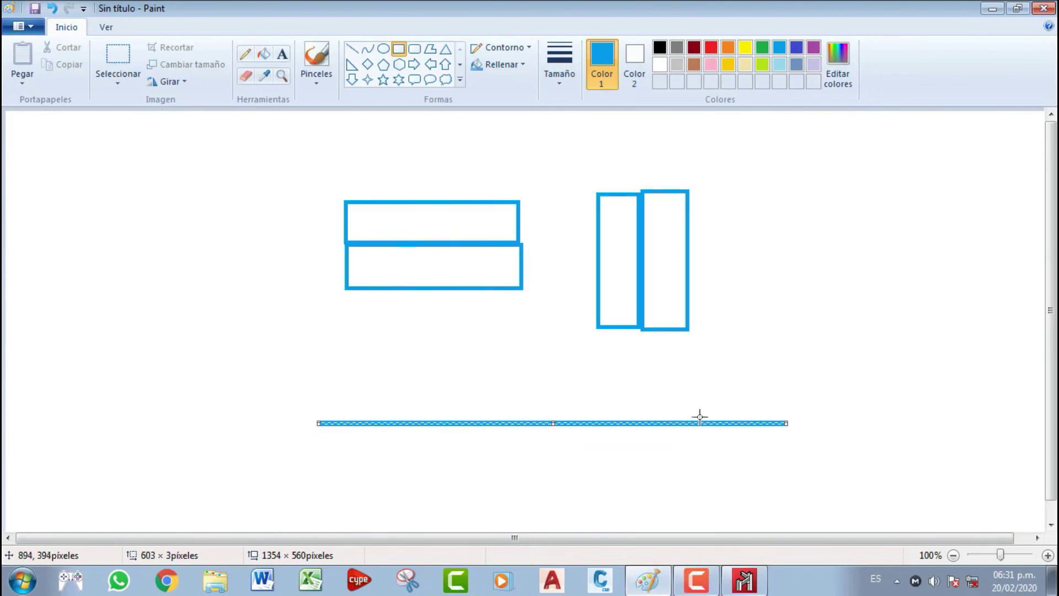
click(246, 54)
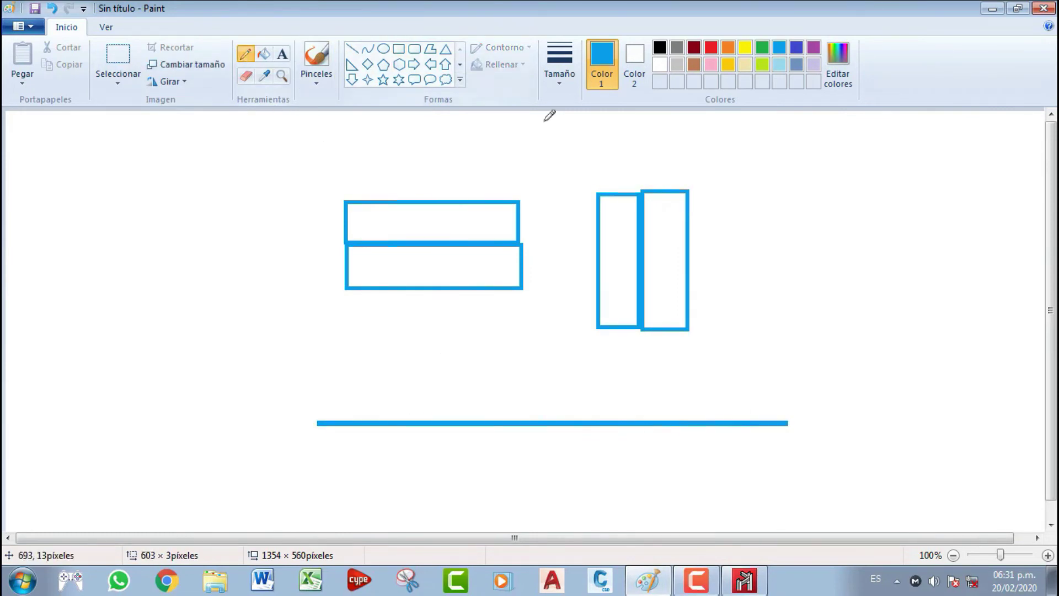
mouse_move(317, 423)
mouse_down()
mouse_move(317, 444)
mouse_move(302, 423)
mouse_up()
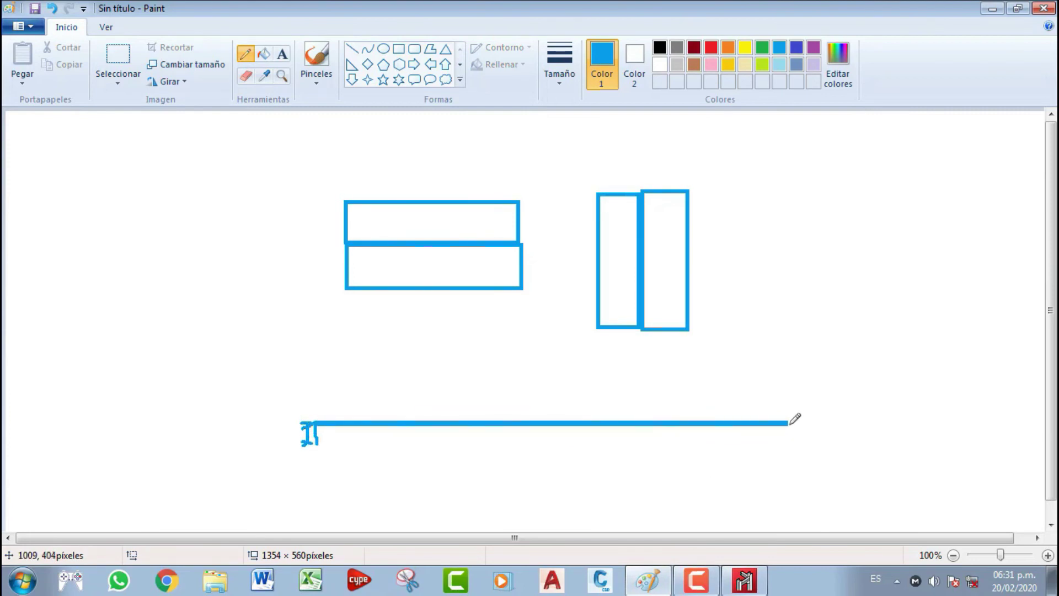
mouse_move(793, 423)
mouse_down()
mouse_move(795, 399)
mouse_move(807, 398)
mouse_move(790, 428)
mouse_up()
- Return to CYPE 3D, set the local axis displacements to Diferentes en cada extremo, and switch back to Paint
click(745, 579)
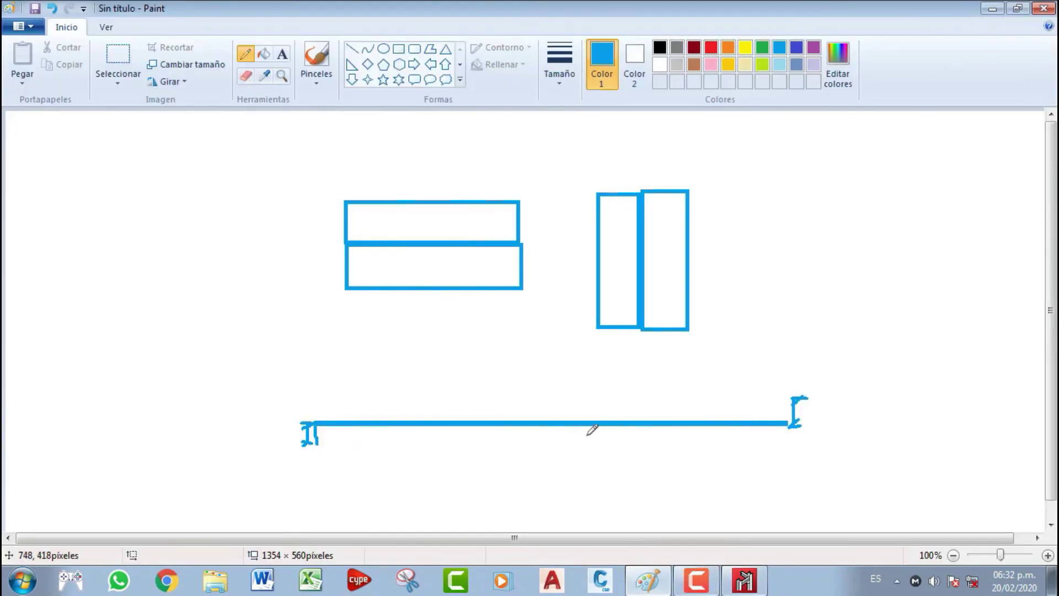
click(649, 580)
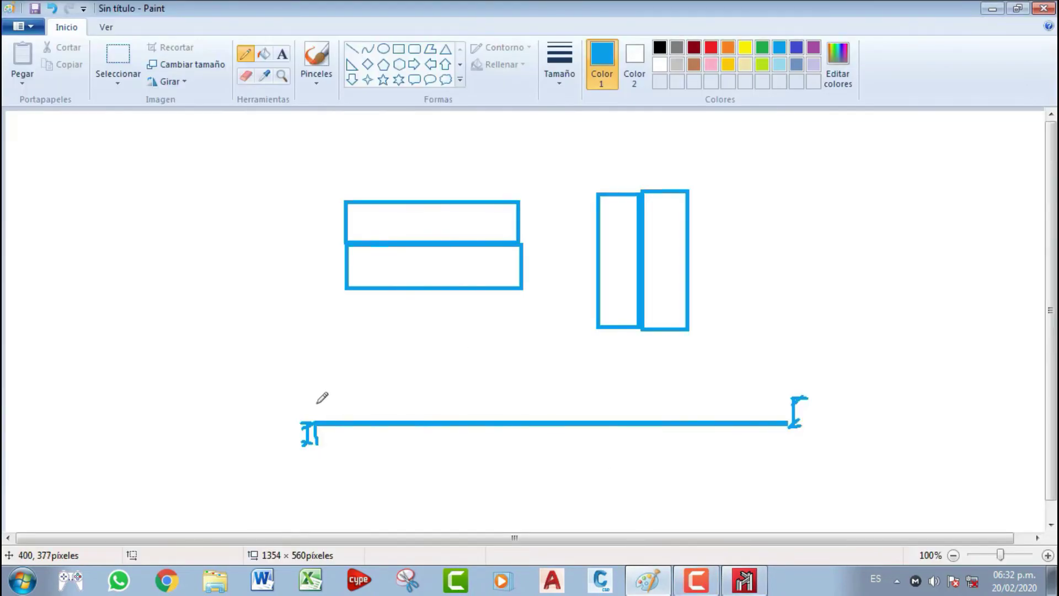
click(745, 579)
click(304, 212)
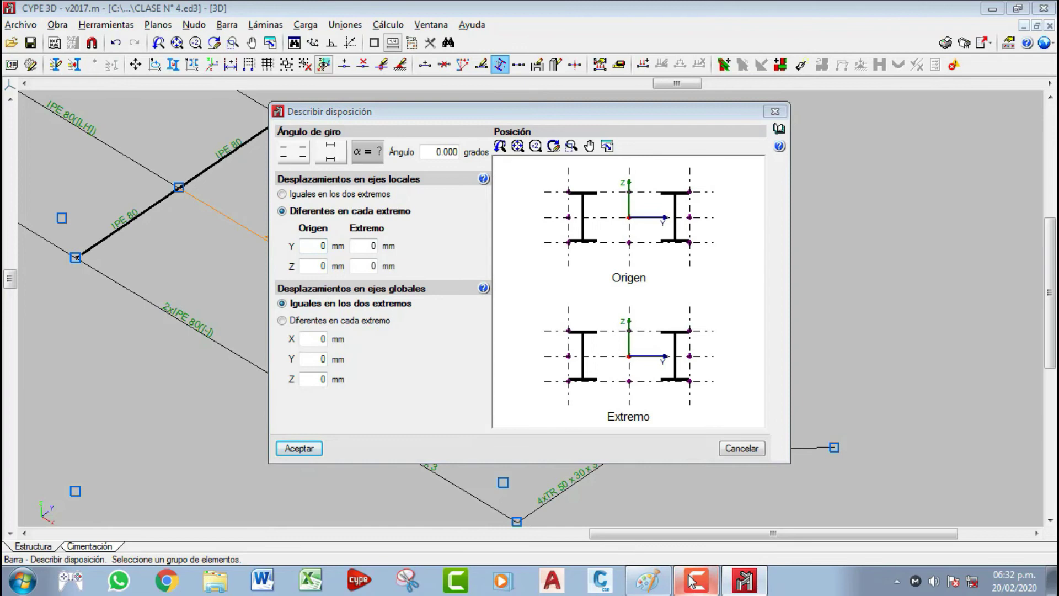
right_click(658, 577)
click(648, 580)
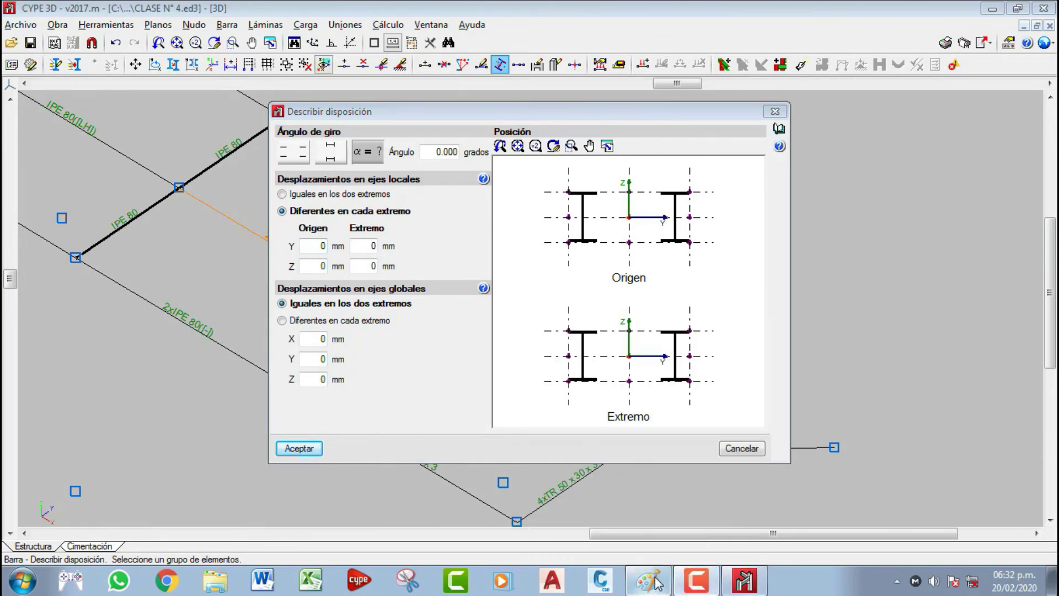
- Set the local axis displacements back to Iguales en los dos extremos, comparing the CYPE 3D arrangement dialog with the Paint sketch
click(648, 580)
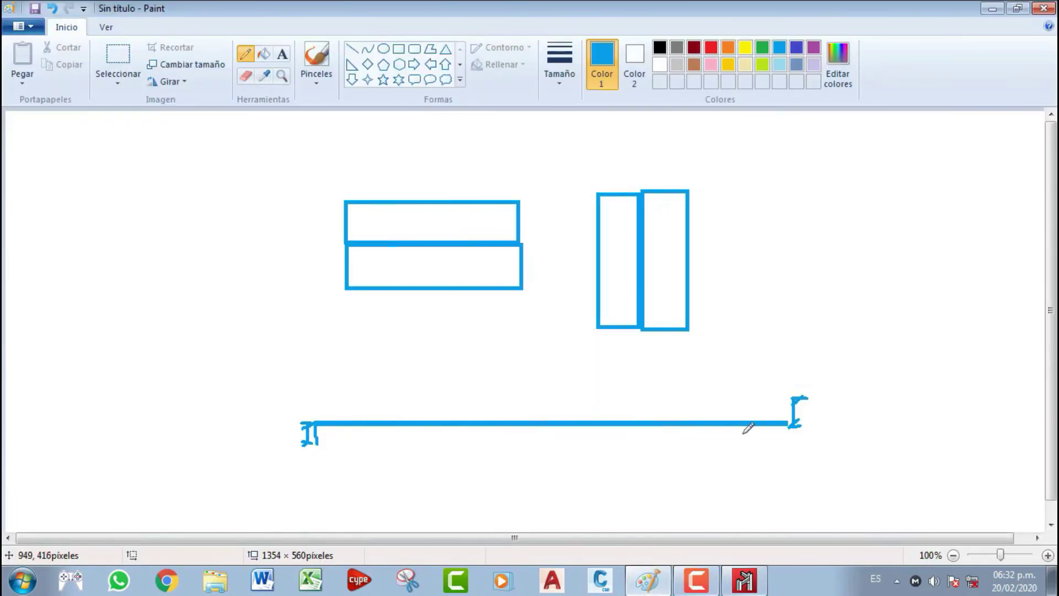
click(759, 590)
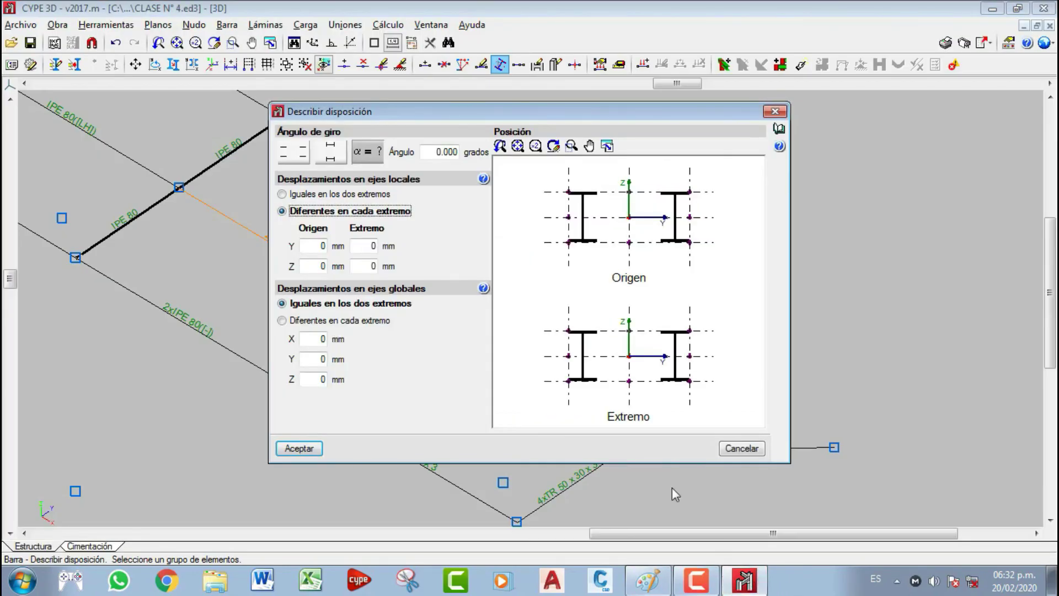
click(309, 194)
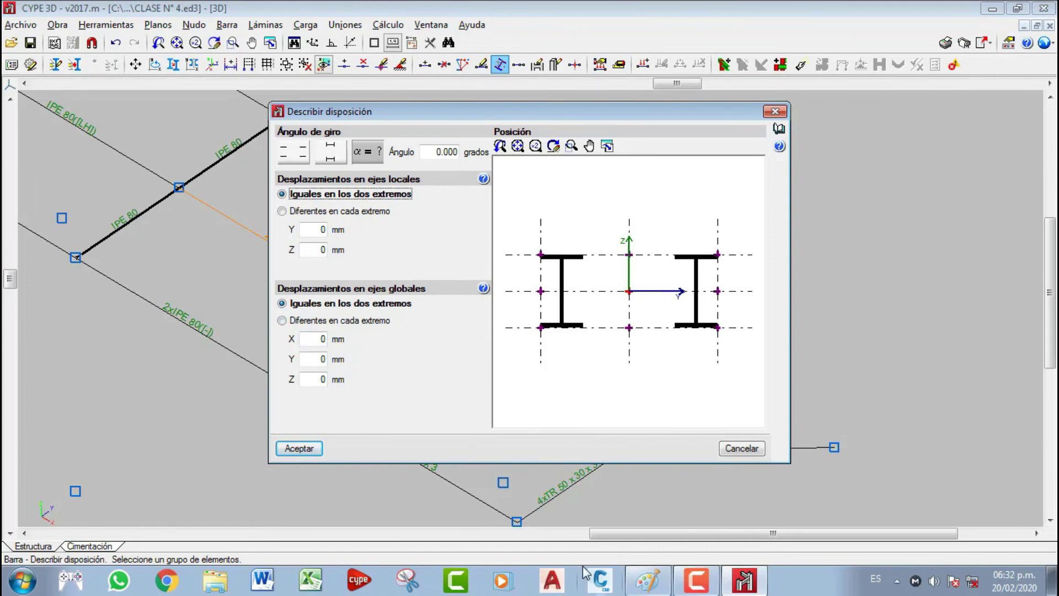
click(649, 579)
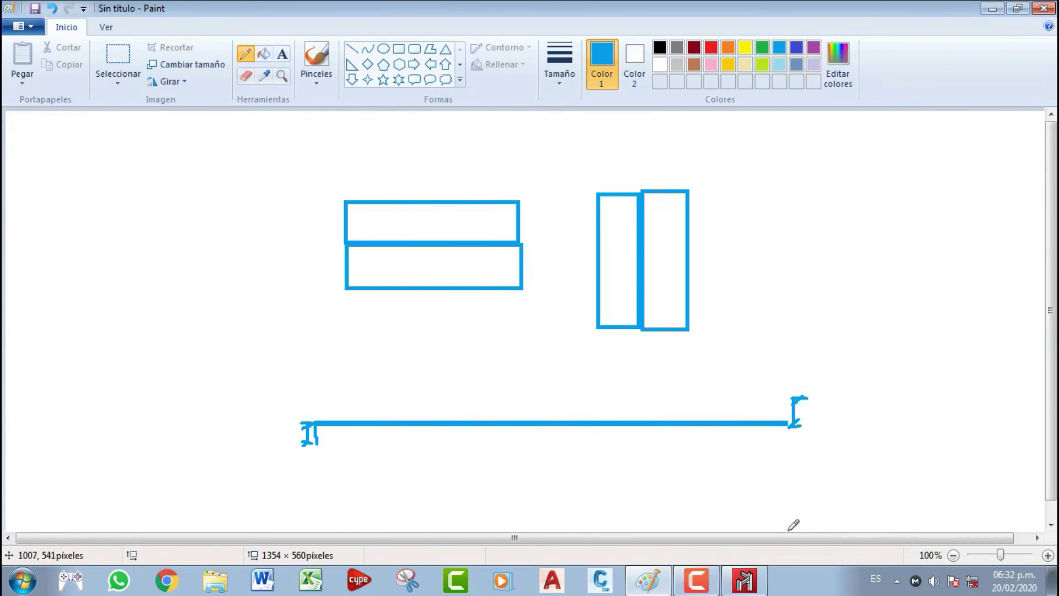
click(744, 580)
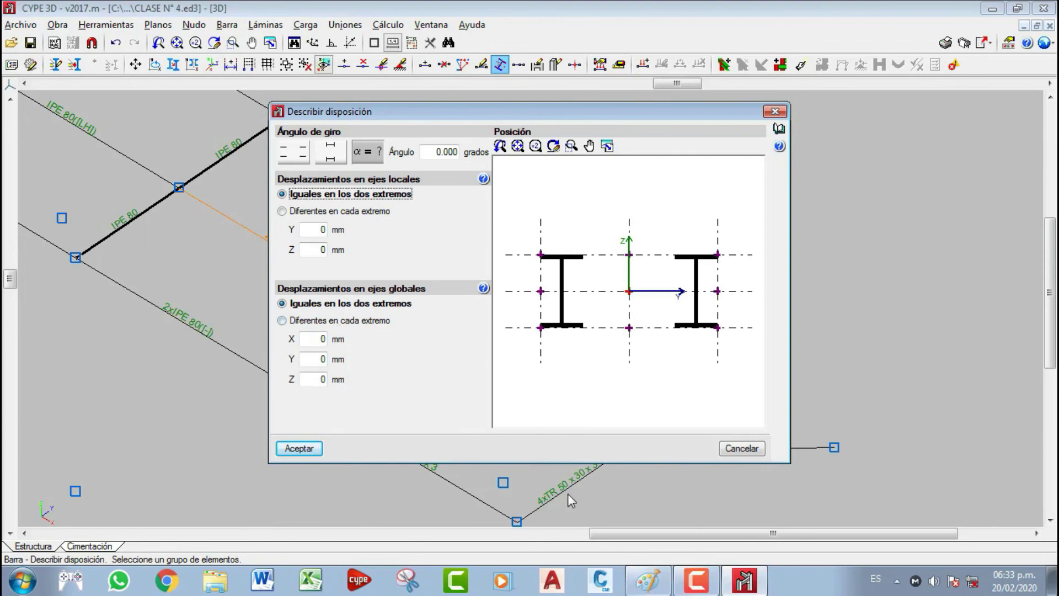
click(649, 580)
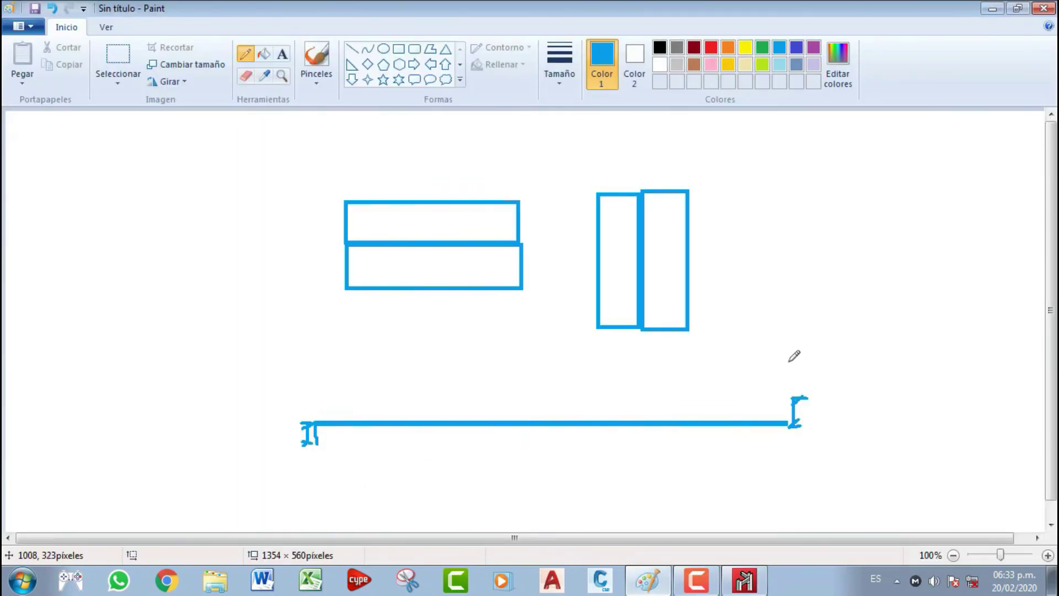
click(745, 580)
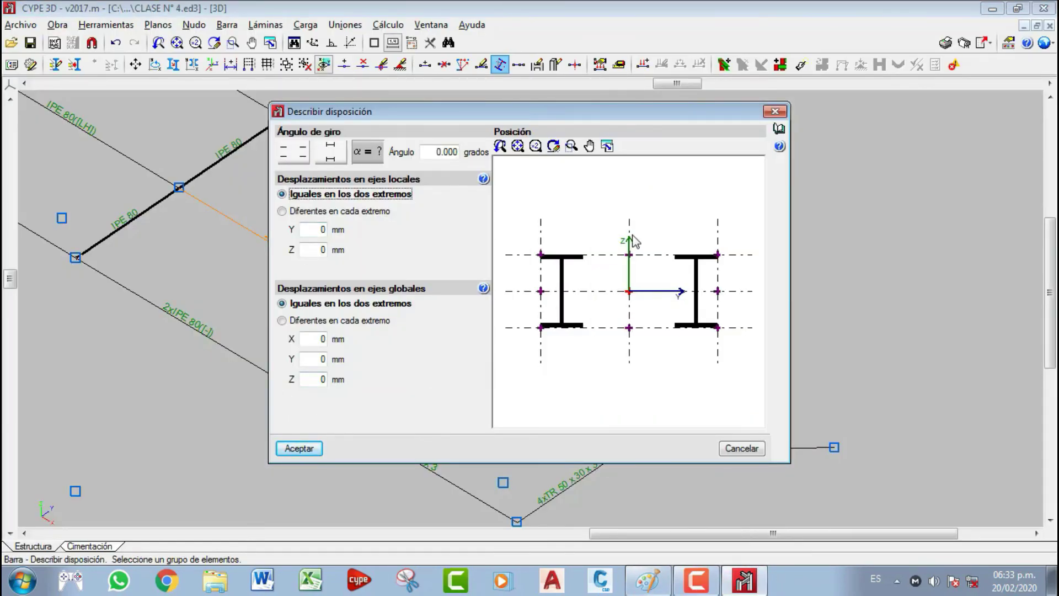
- Place the reference axis of the double IPE 80 bar at the bottom-centre point of the section and accept the arrangement
click(630, 328)
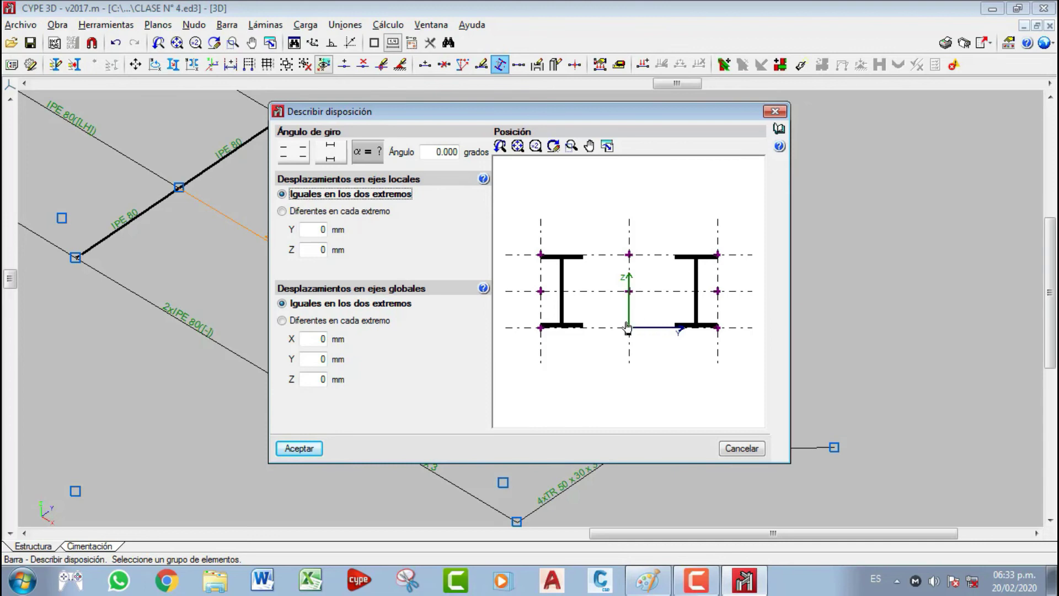
click(299, 448)
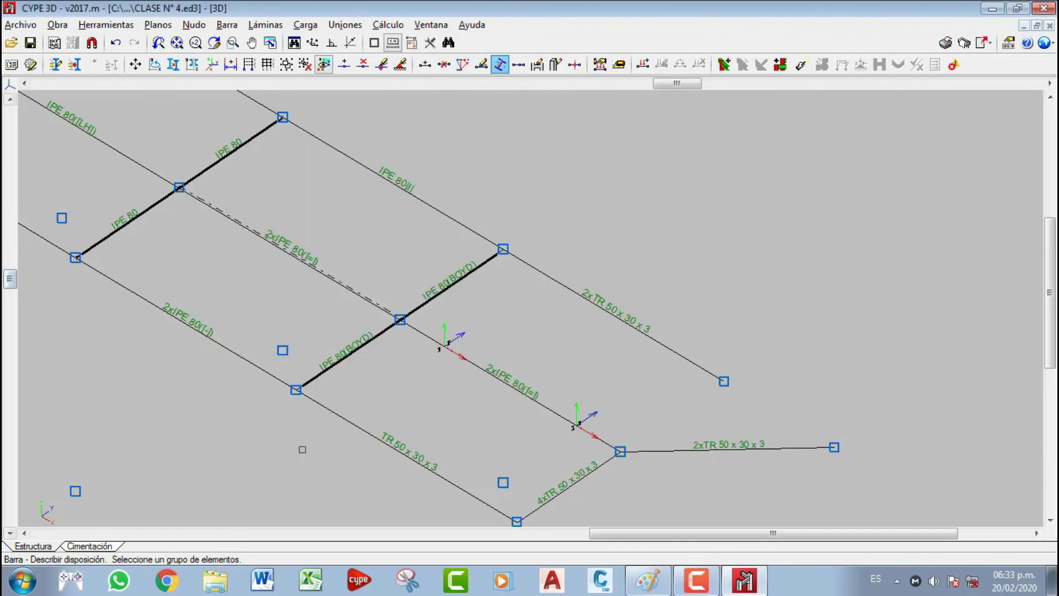
scroll(355, 291, up, 4)
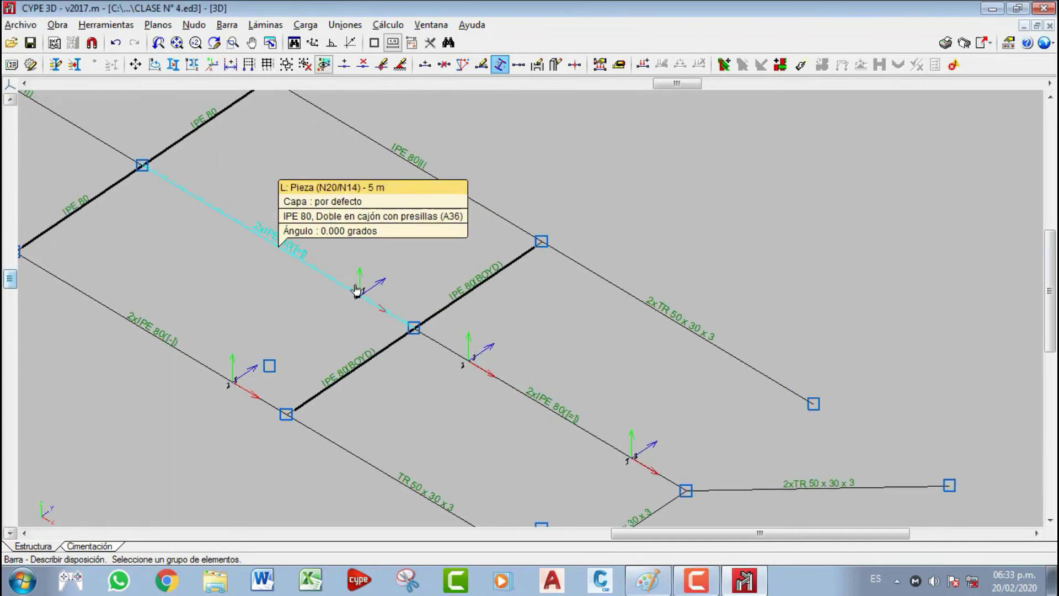
scroll(365, 284, up, 4)
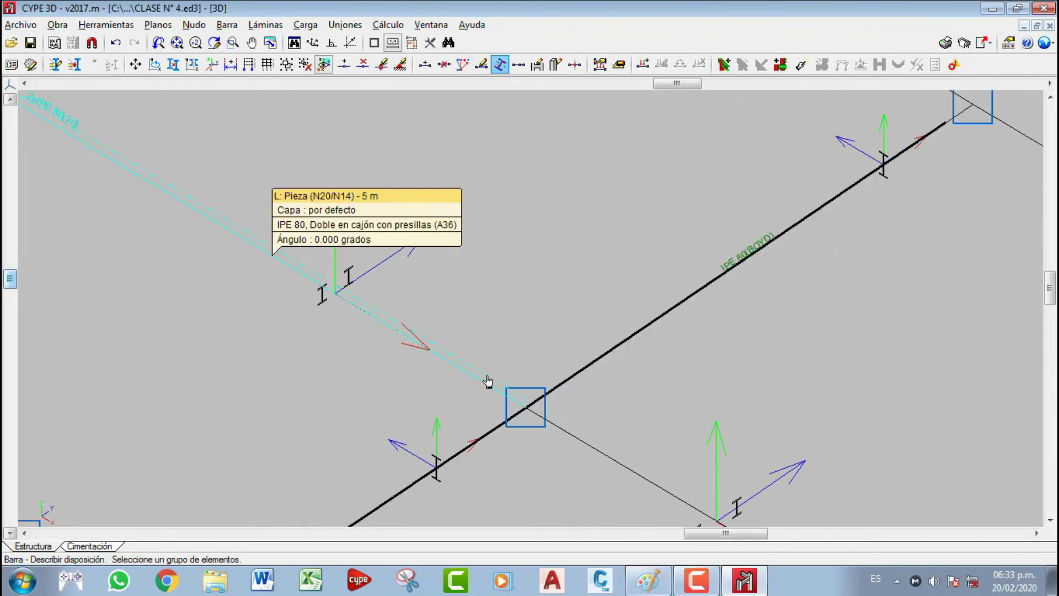
scroll(473, 376, up, 3)
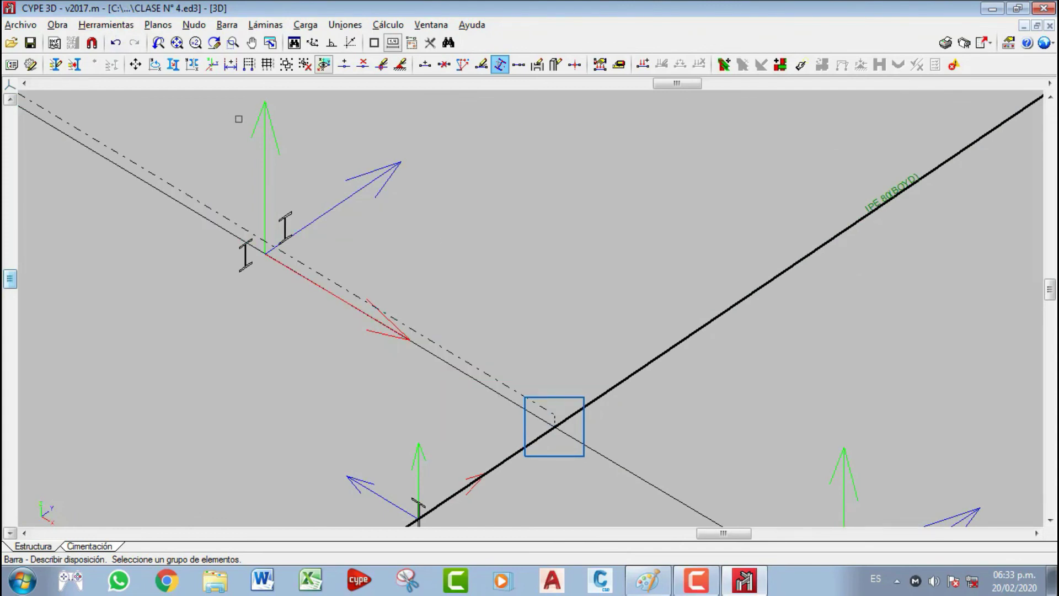
- Open the 3D view of the complete structure and examine how the double IPE 80 bars meet the Boyd beam
click(106, 25)
mouse_move(346, 365)
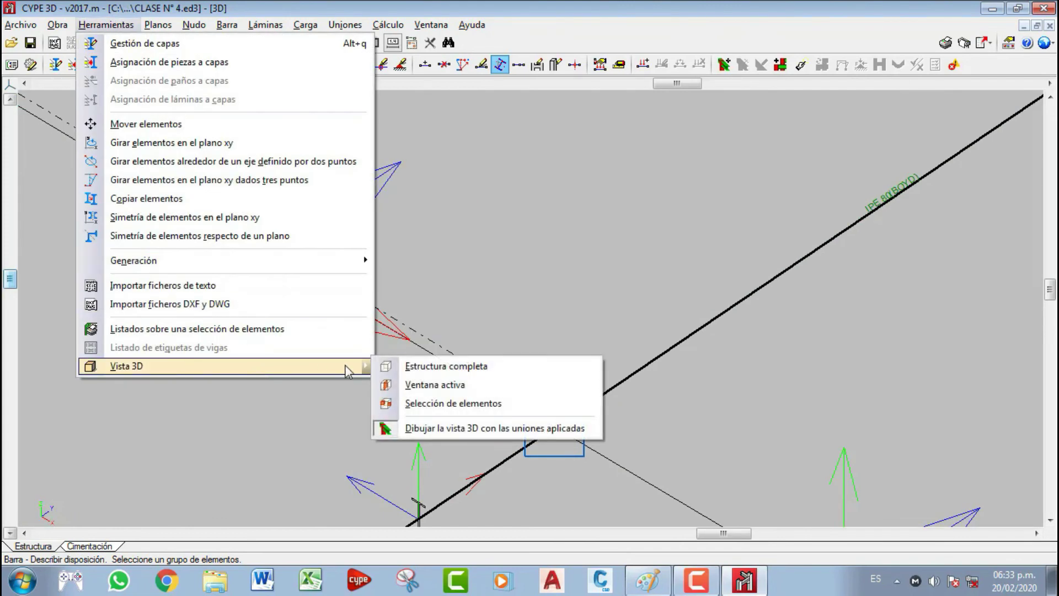
click(442, 366)
scroll(579, 343, up, 6)
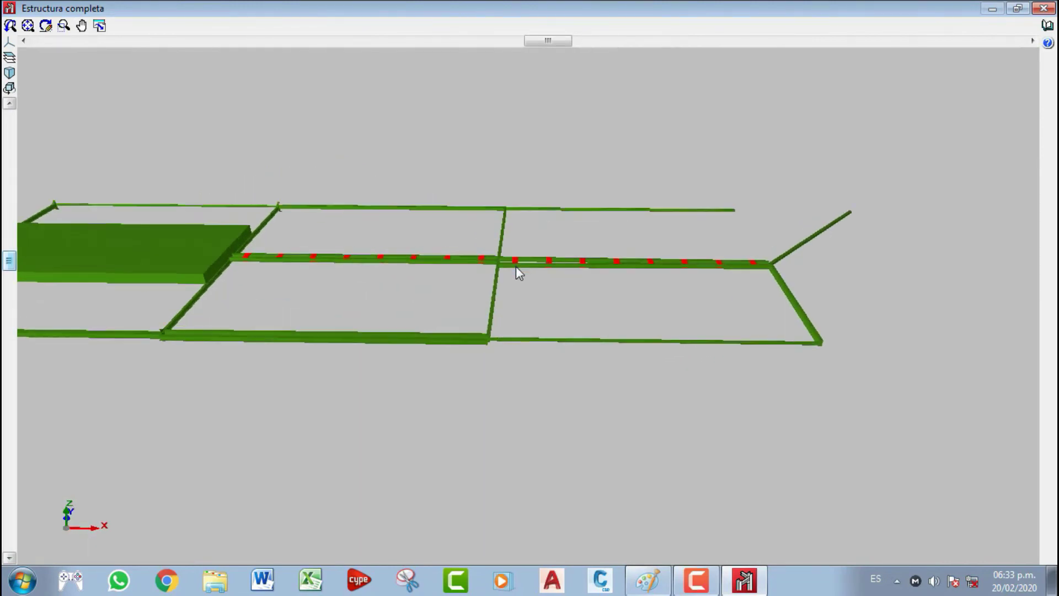
scroll(455, 222, up, 8)
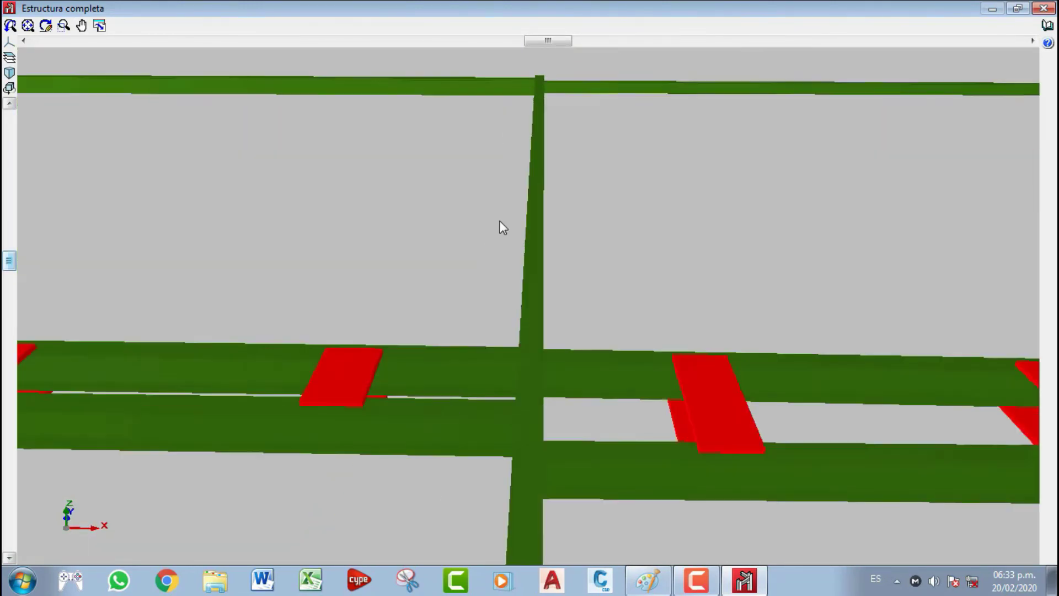
scroll(500, 218, down, 3)
middle_drag(499, 210, 316, 482)
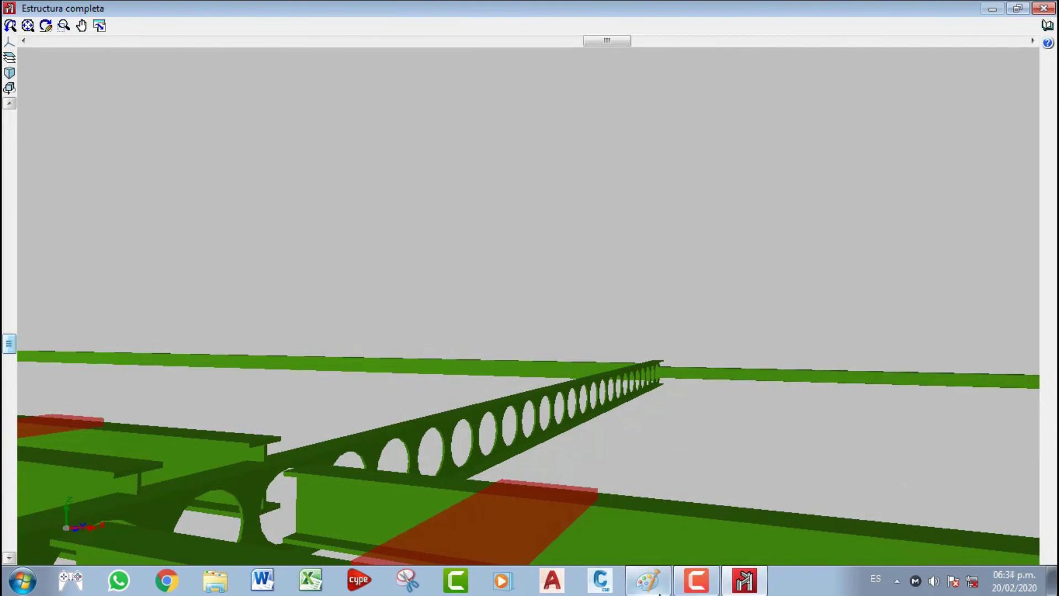
- In Paint, sketch three parallel horizontal lines, a U shape standing on the middle line's right end, and small marks at the contact points
click(649, 581)
drag(73, 331, 209, 336)
drag(69, 378, 214, 385)
drag(48, 357, 289, 359)
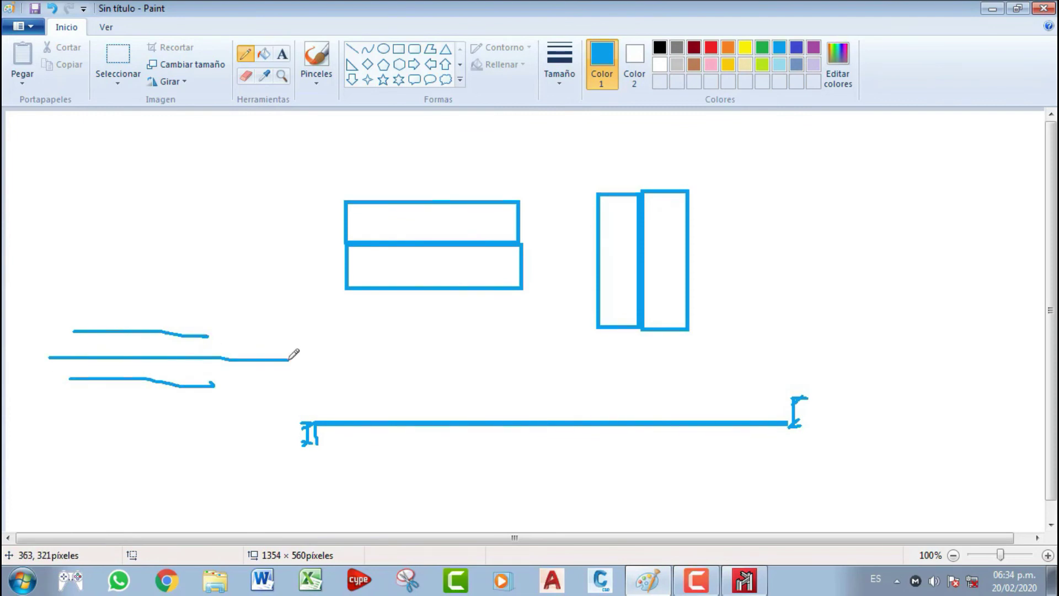
mouse_move(239, 269)
mouse_down()
mouse_move(248, 345)
mouse_move(284, 351)
mouse_move(305, 327)
mouse_move(306, 263)
mouse_up()
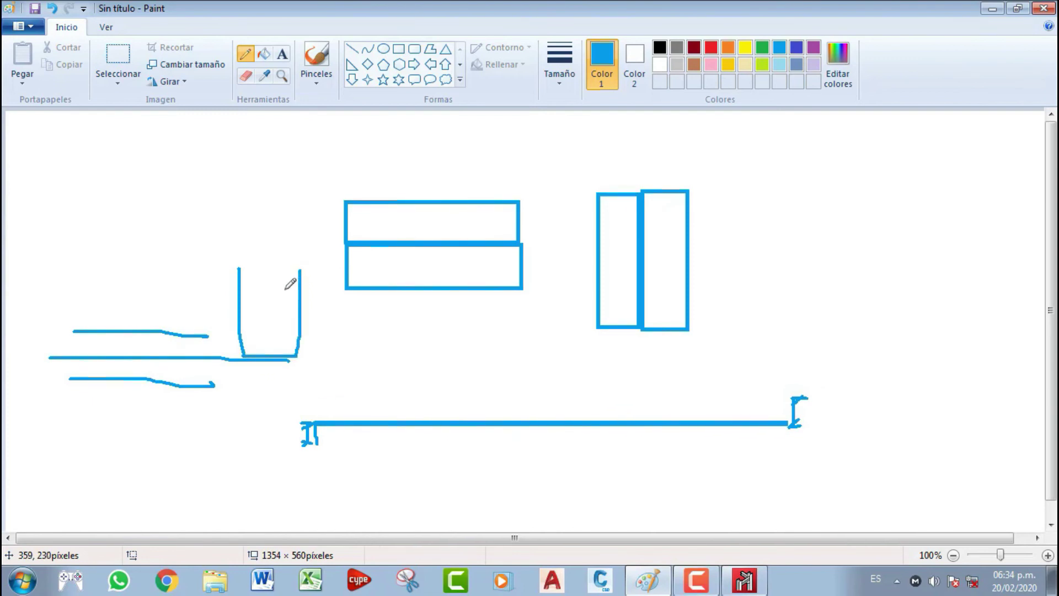
drag(248, 349, 285, 346)
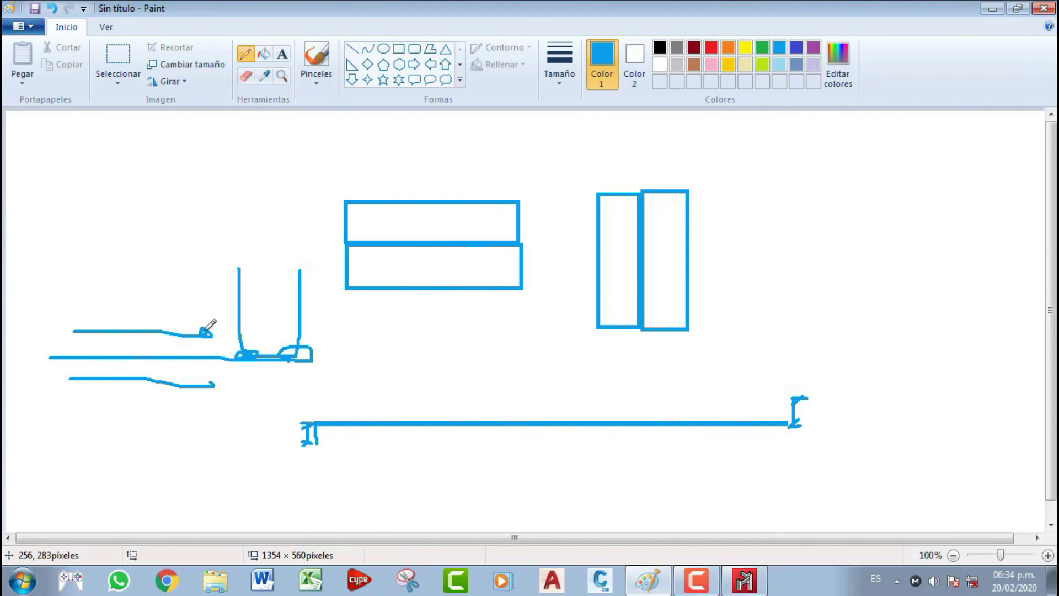
- Return to CYPE 3D, inspect the joint between the double bars and the Boyd beam, and close the 3D view
click(745, 579)
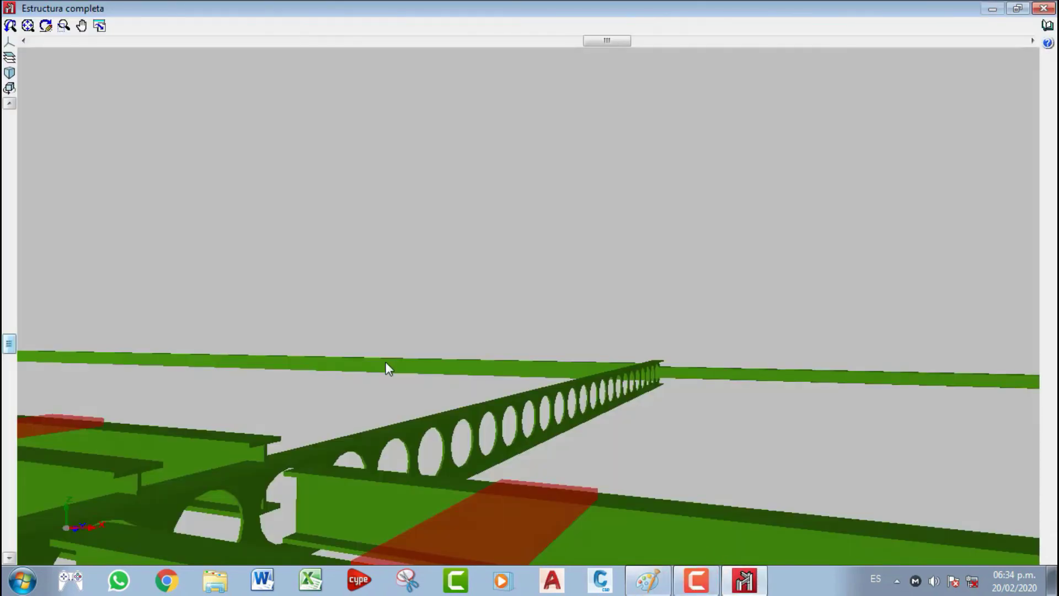
middle_drag(386, 362, 545, 380)
scroll(394, 381, up, 5)
click(1044, 8)
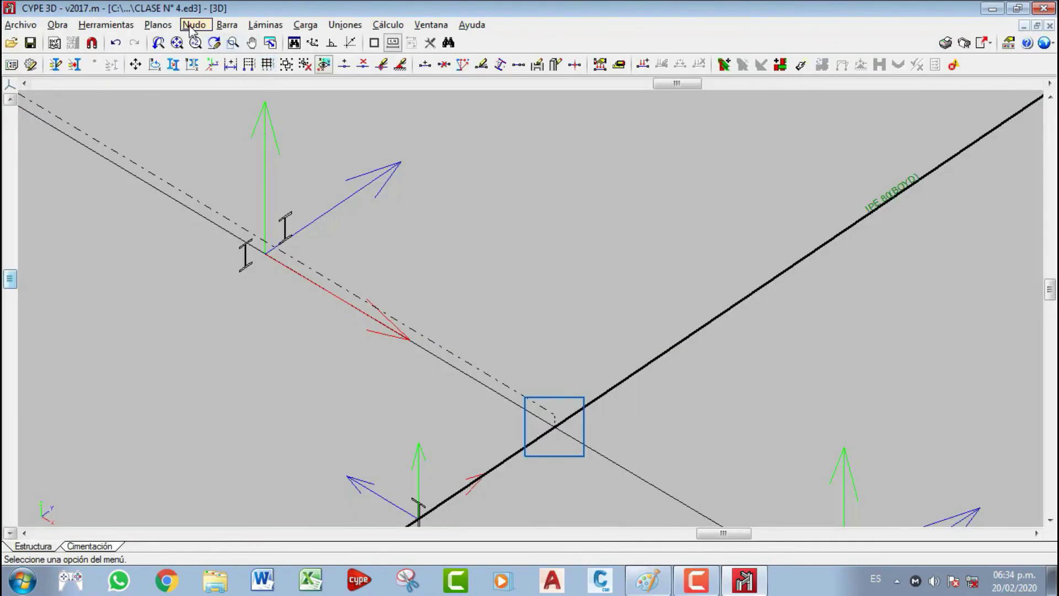
- Describe the arrangement of the transverse IPE 80 Boyd beam with its reference axis at the top-centre point of the section
click(227, 24)
click(331, 135)
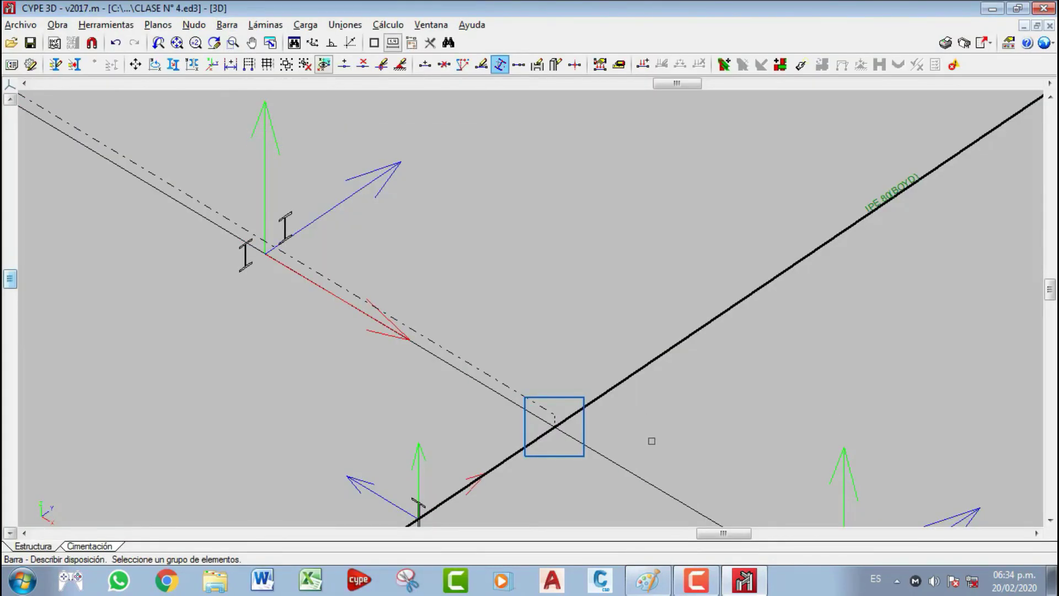
scroll(642, 375, down, 1)
click(649, 368)
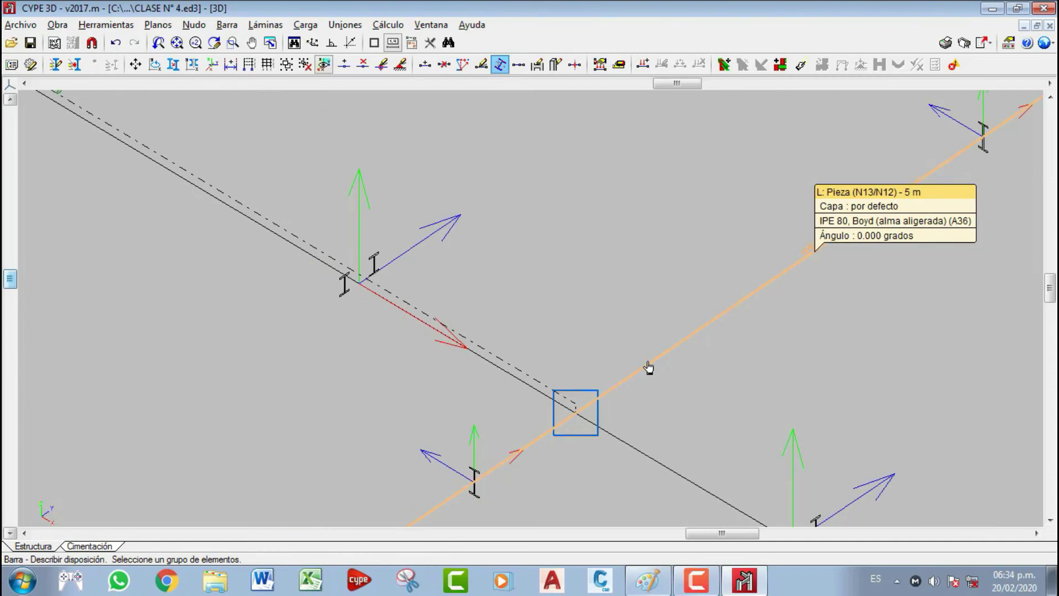
right_click(646, 364)
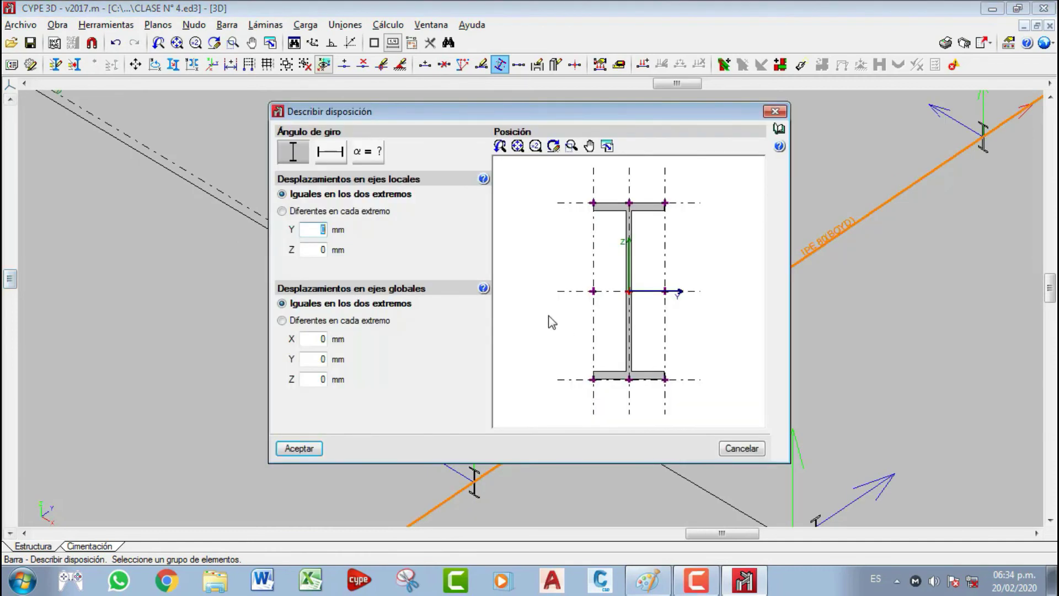
click(631, 203)
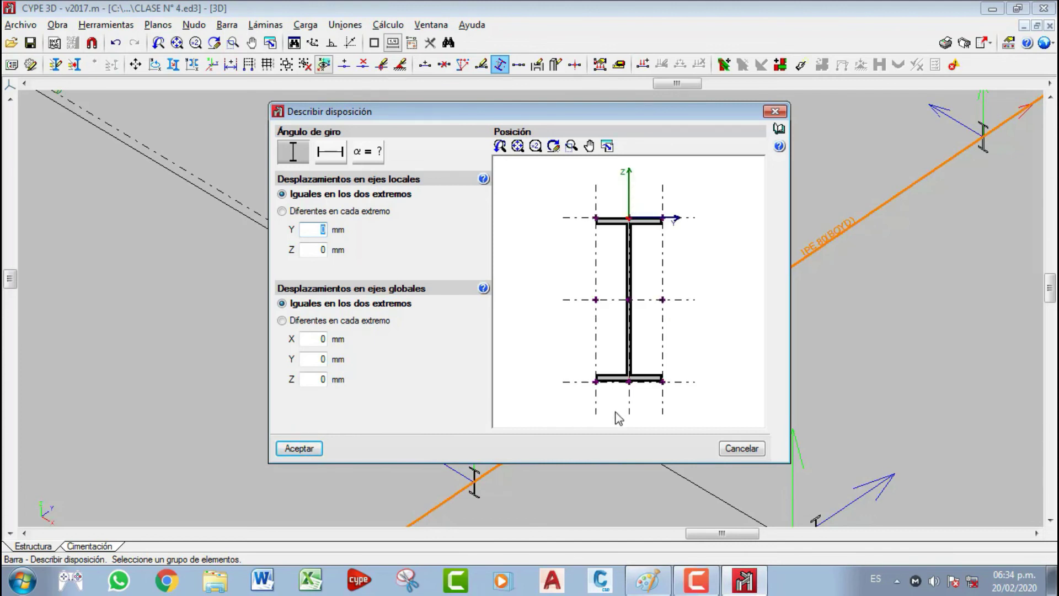
click(299, 449)
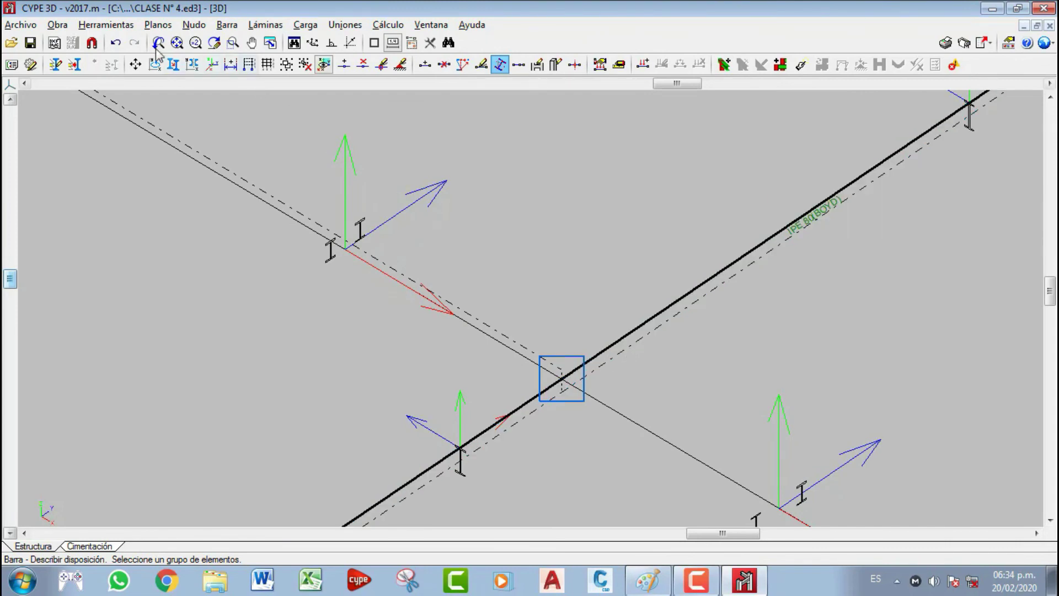
- Examine how the double IPE 80 bars rest on the Boyd beam in the complete 3D view, and close it
click(106, 24)
mouse_move(224, 369)
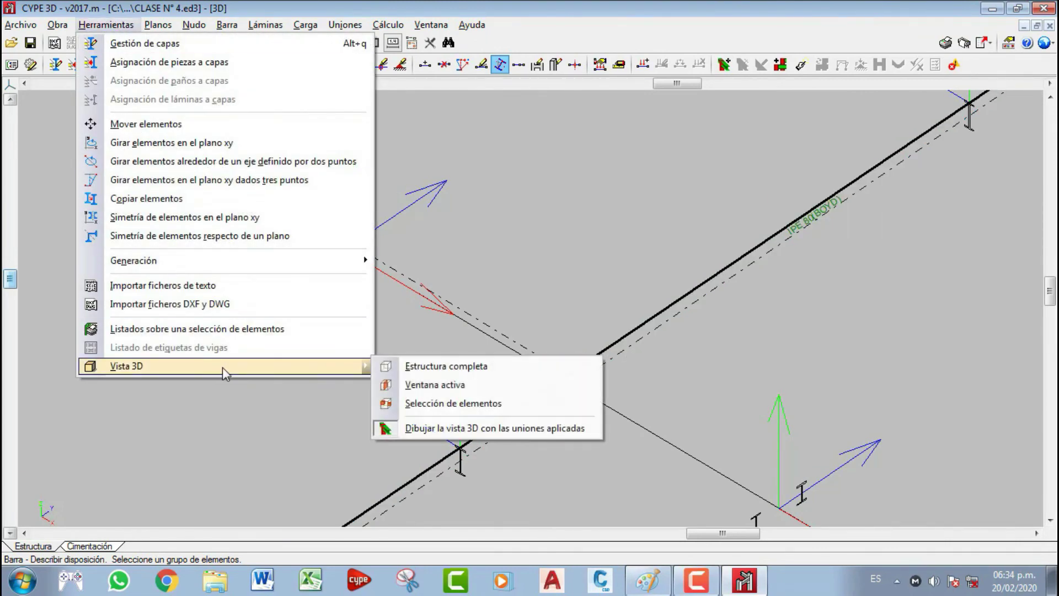
click(467, 367)
scroll(415, 346, up, 10)
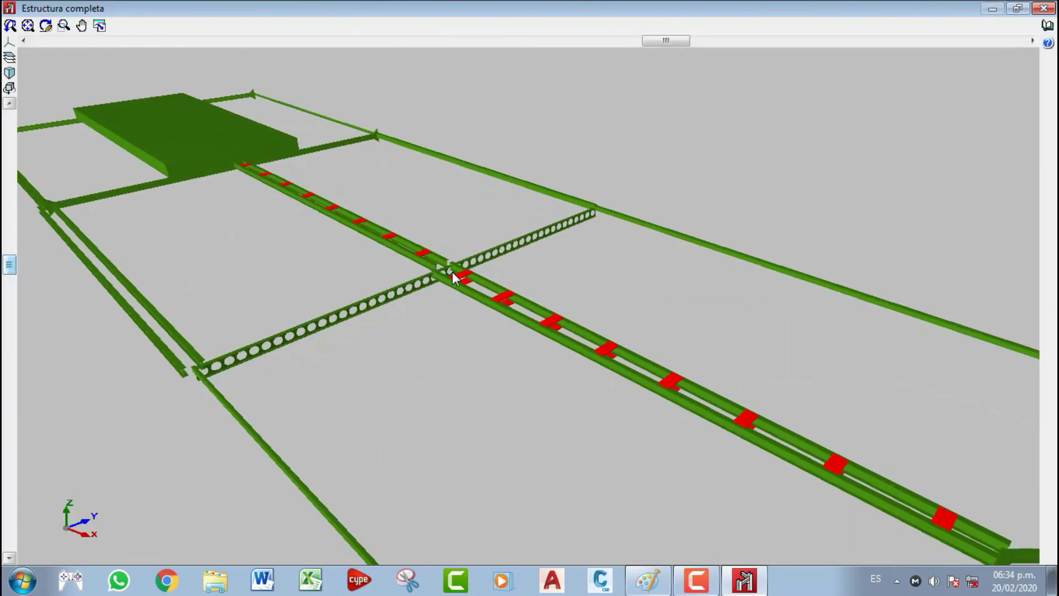
scroll(690, 432, up, 10)
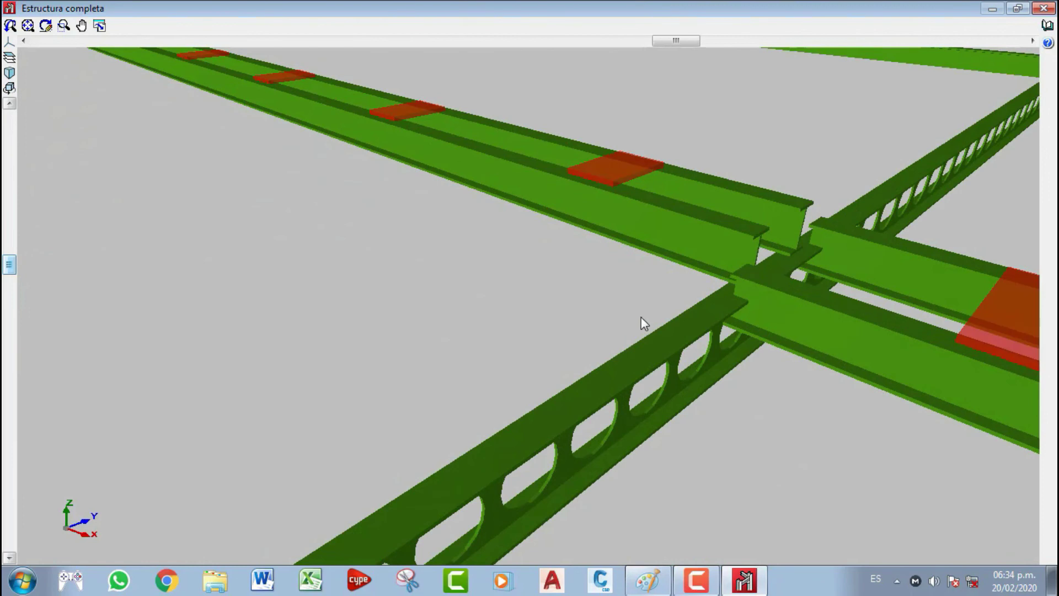
middle_drag(642, 316, 558, 267)
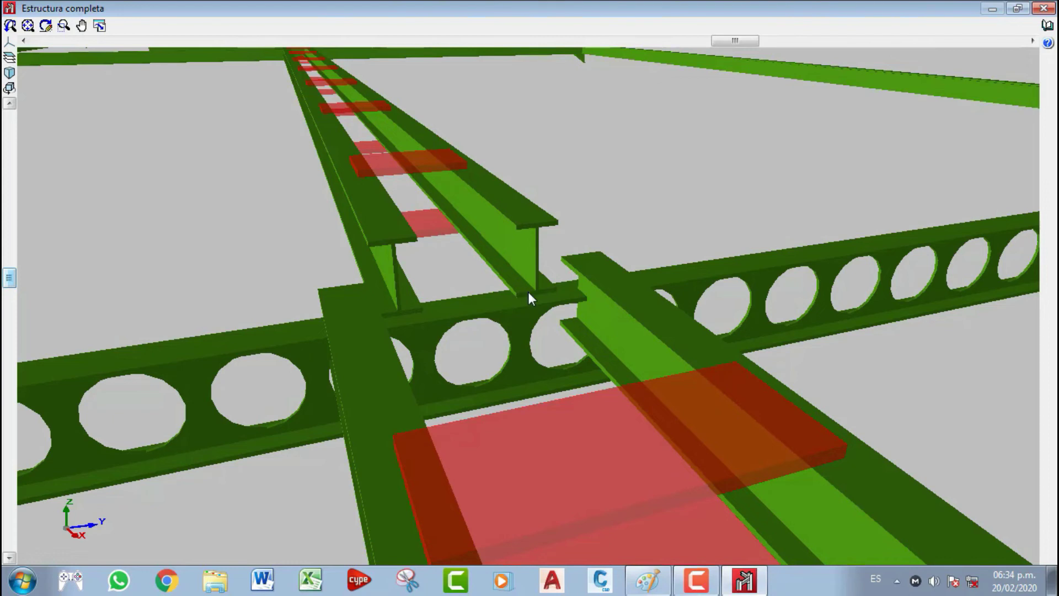
middle_drag(445, 287, 542, 302)
middle_drag(485, 315, 622, 323)
middle_drag(385, 315, 457, 319)
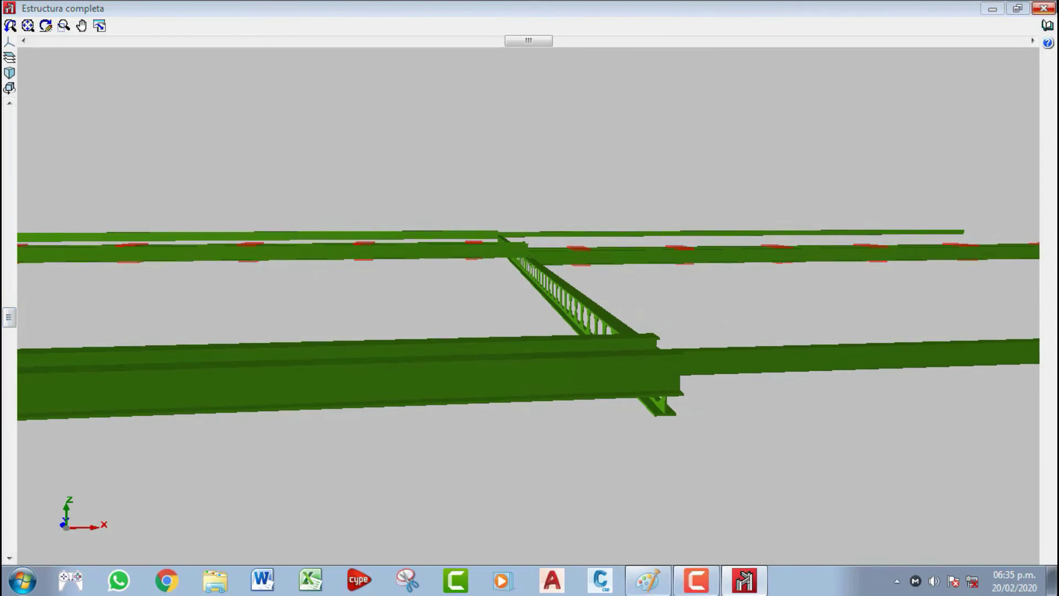
click(1047, 10)
- Invert the X-axis direction of the double IPE 80 bar between the Boyd beam and the TR profiles, and invert it back
scroll(496, 289, down, 3)
scroll(372, 283, down, 5)
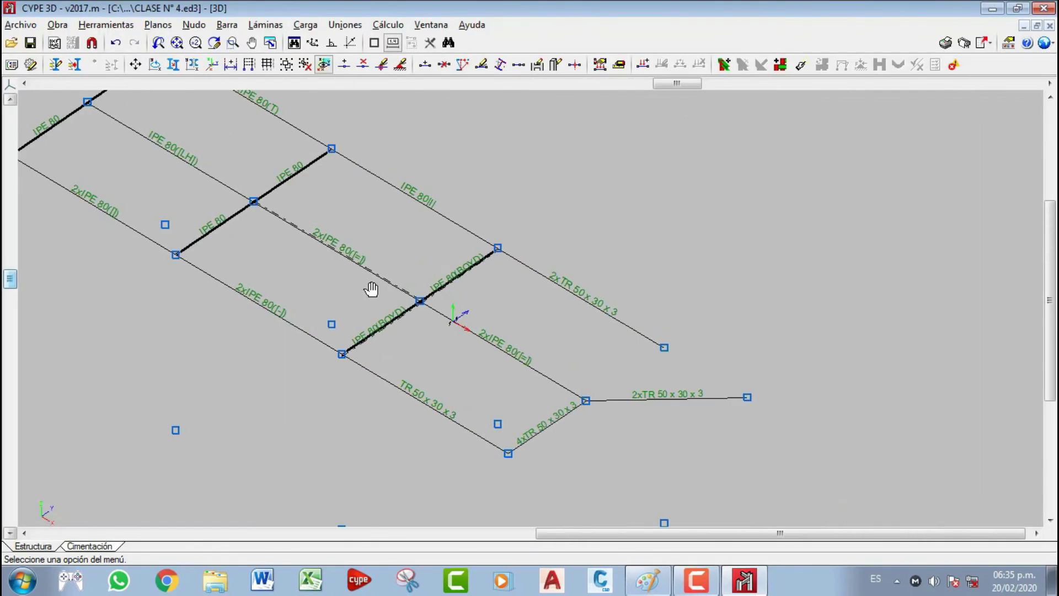
click(227, 24)
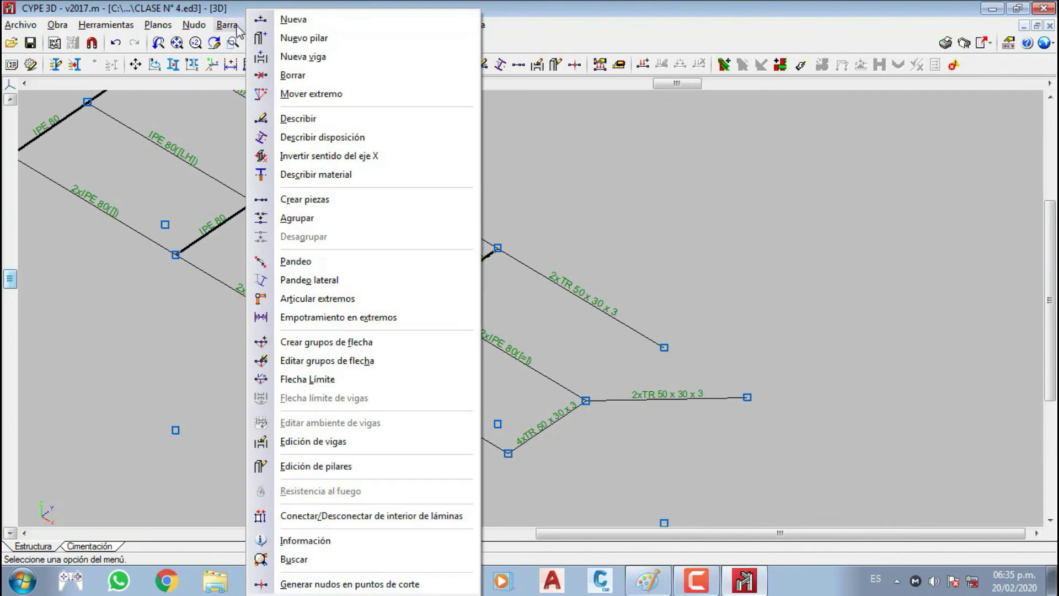
click(332, 161)
scroll(453, 334, up, 3)
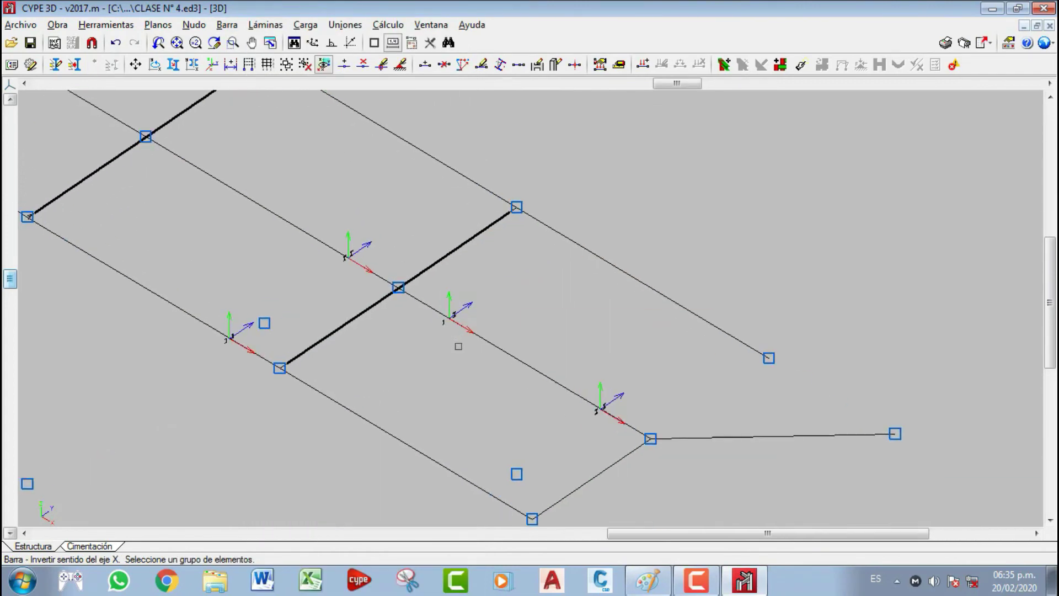
scroll(463, 326, up, 3)
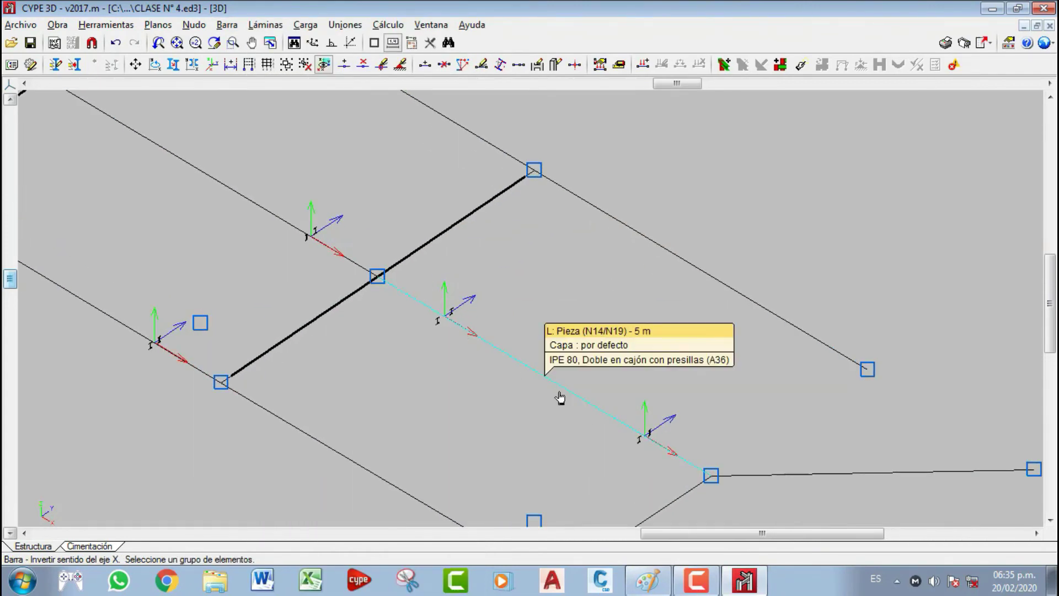
click(506, 358)
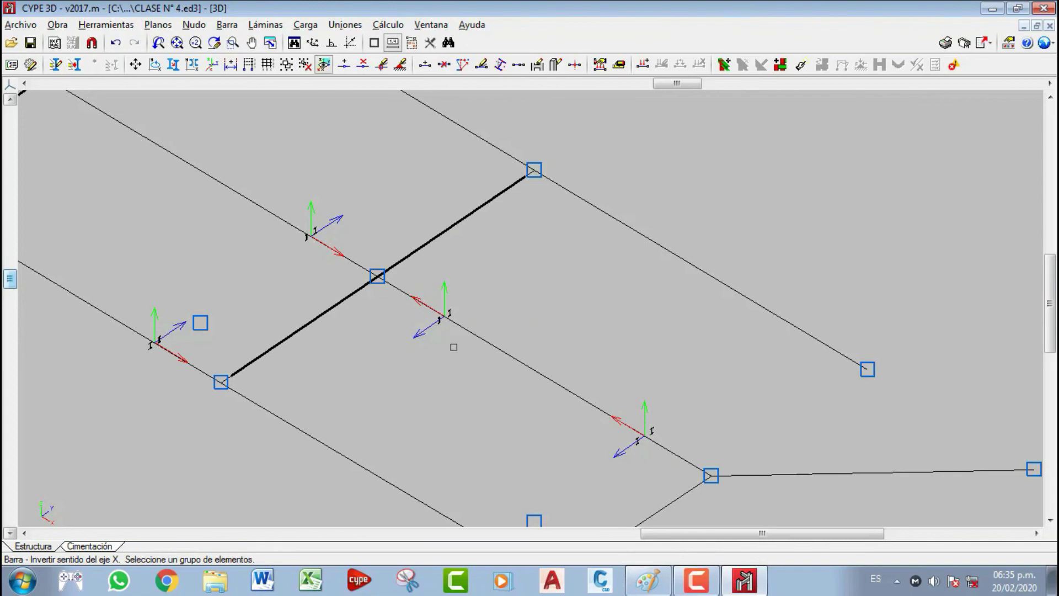
click(524, 371)
right_click(502, 363)
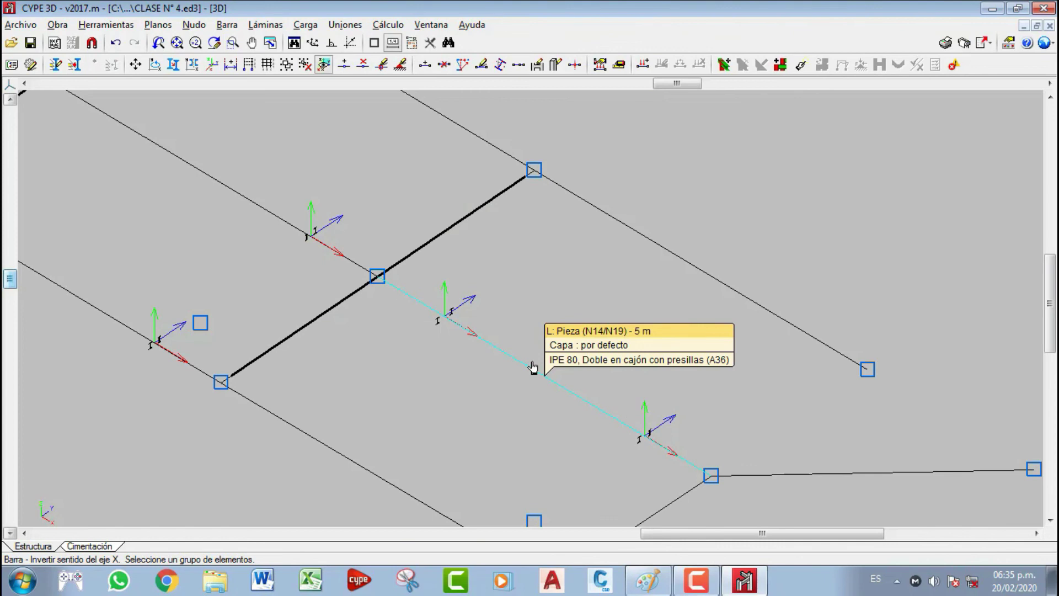
- Demonstrate the X-axis inversion again on the same double IPE 80 bar and restore its direction
click(227, 24)
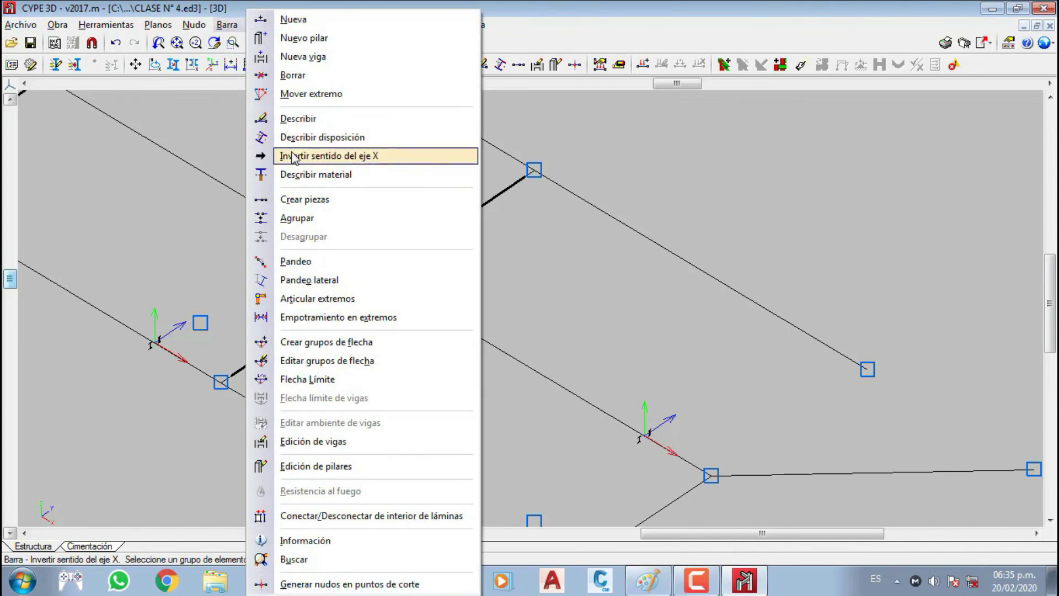
click(354, 157)
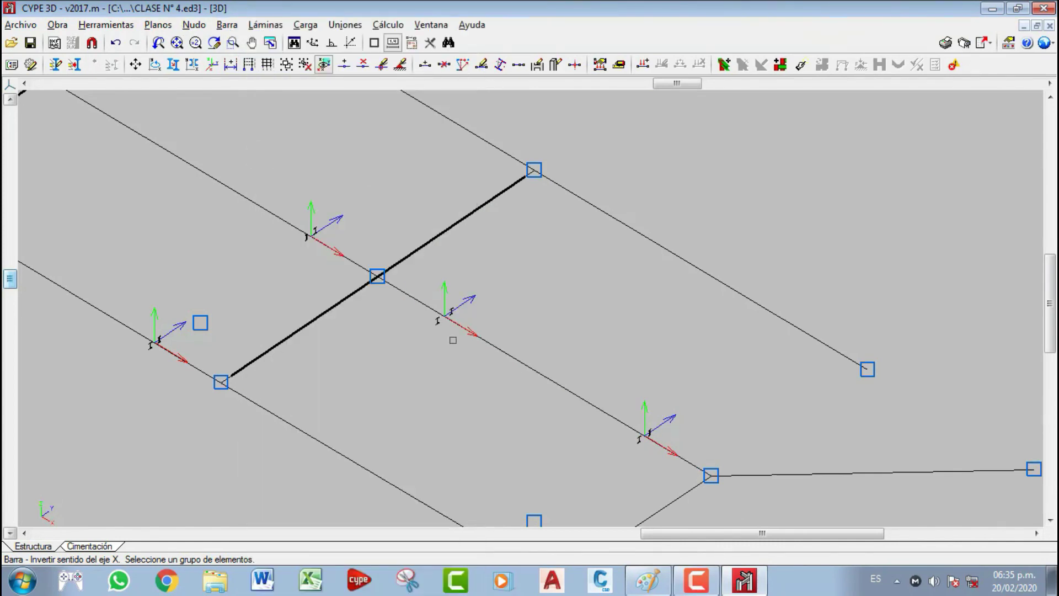
click(500, 359)
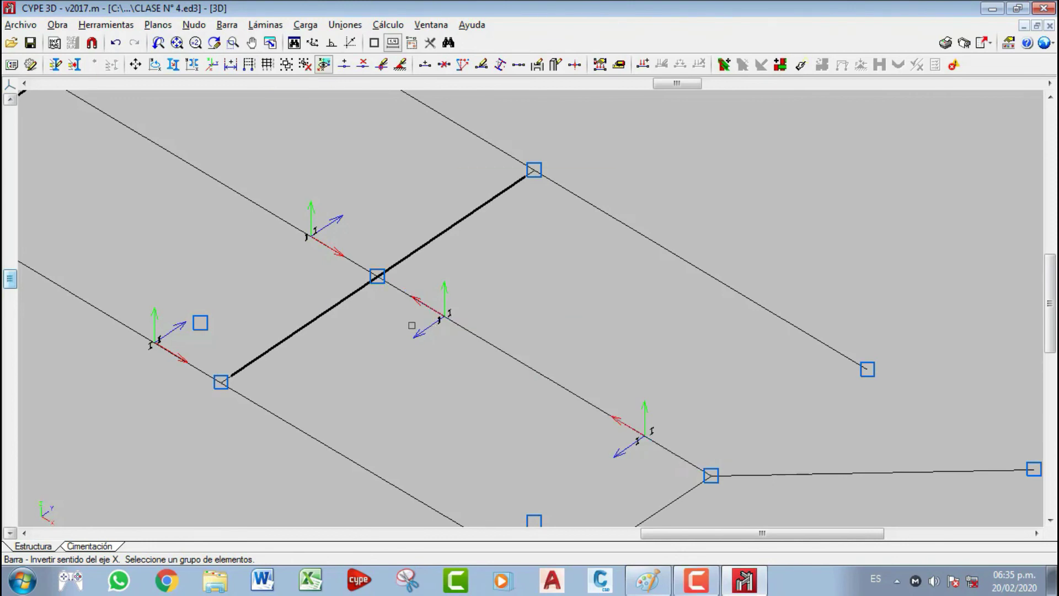
click(462, 331)
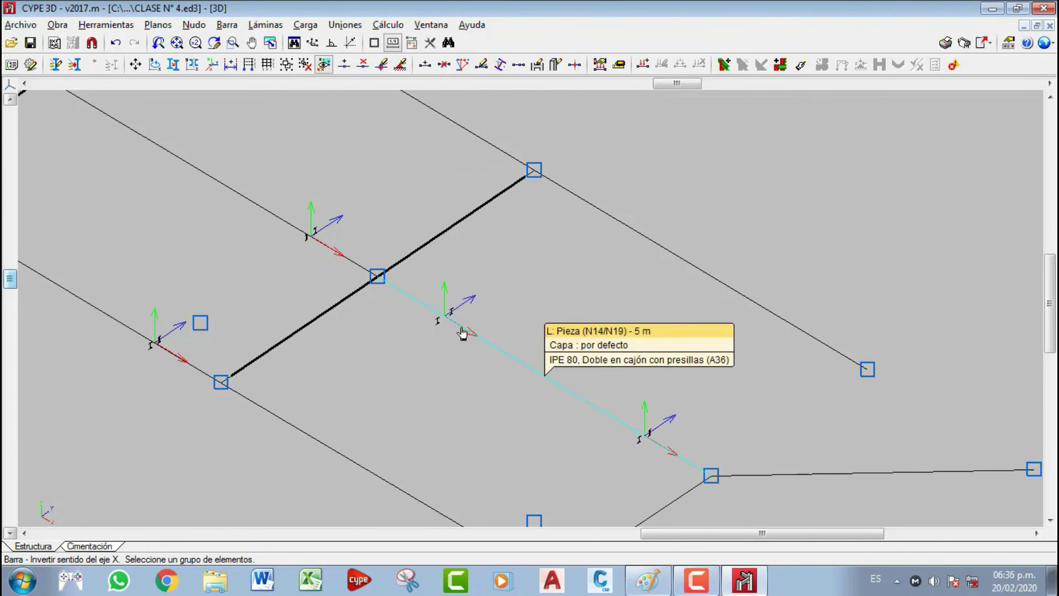
- Display the material assigned to each bar with Describir material and examine the labels across the frame
click(226, 25)
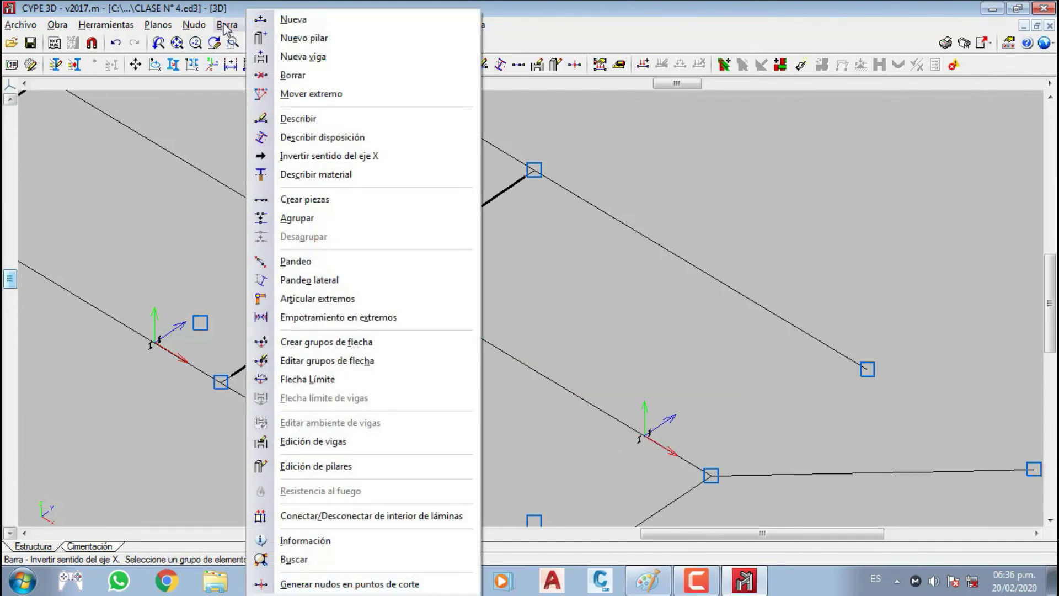
click(353, 178)
middle_drag(406, 229, 451, 265)
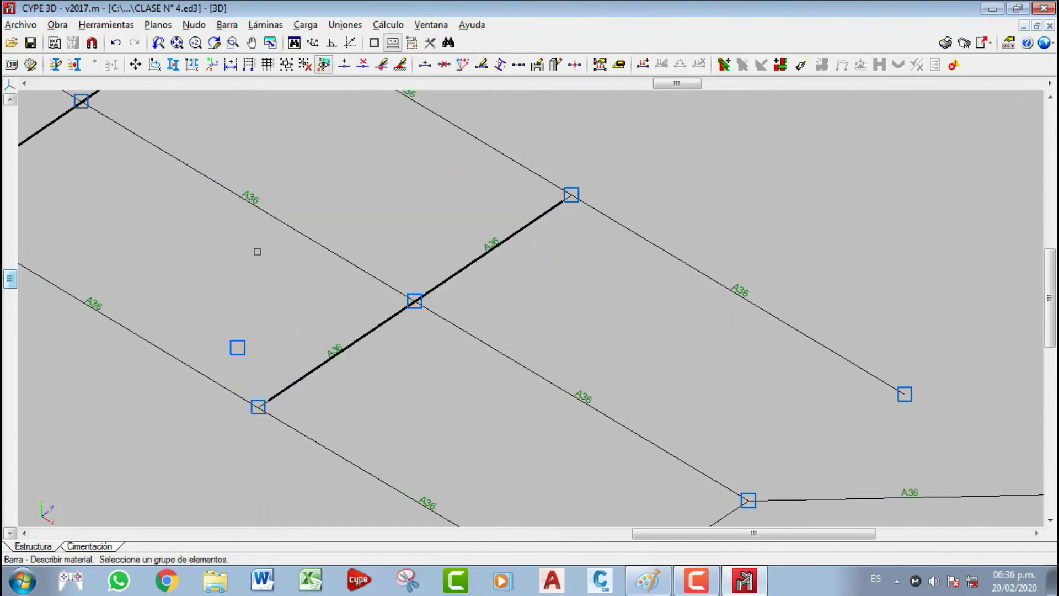
middle_drag(383, 281, 412, 296)
middle_drag(749, 364, 549, 198)
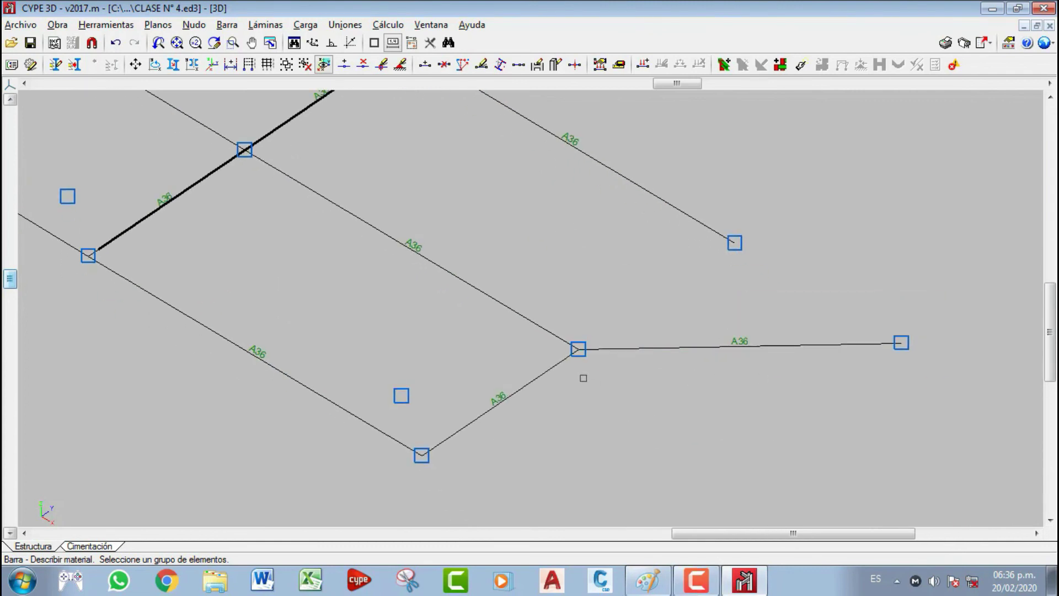
middle_drag(368, 232, 504, 314)
middle_drag(291, 167, 431, 355)
middle_drag(260, 260, 520, 306)
key(ctrl+z)
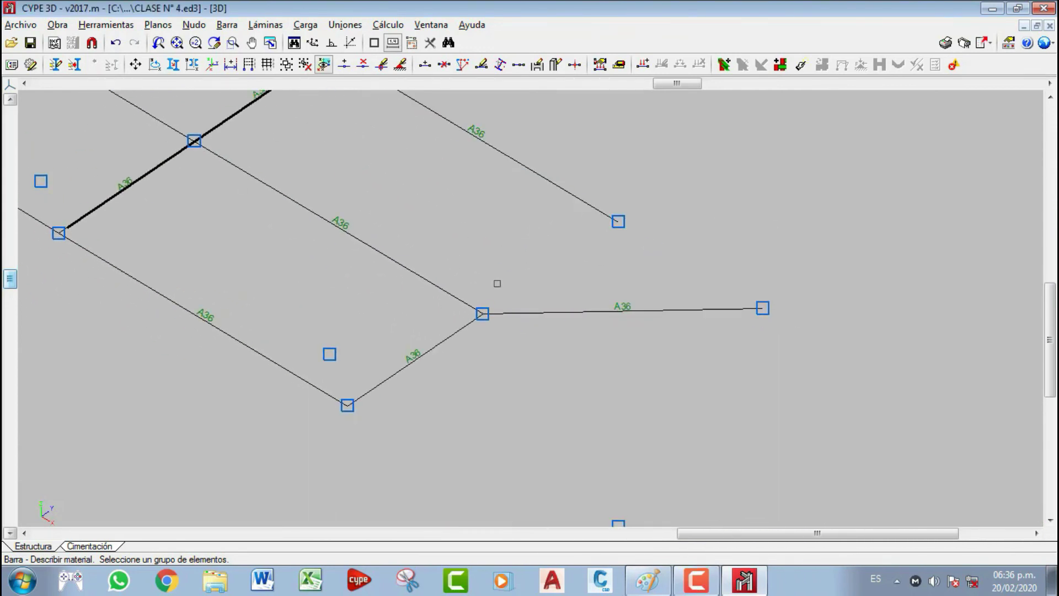
- Review the Boyd beam's material options and the steel settings in Datos generales, closing both dialogs without changes
click(424, 277)
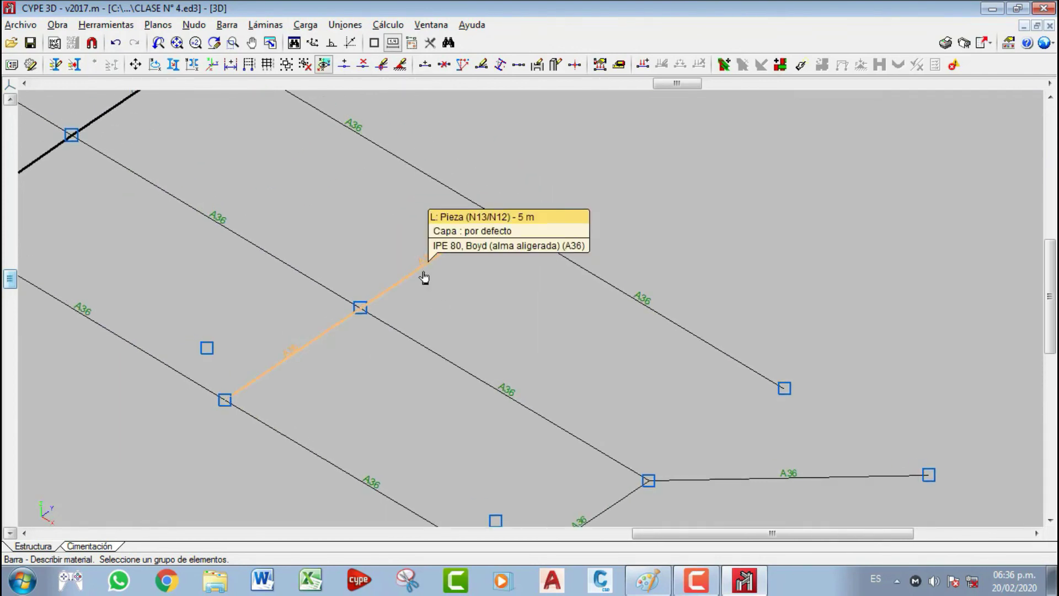
right_click(426, 276)
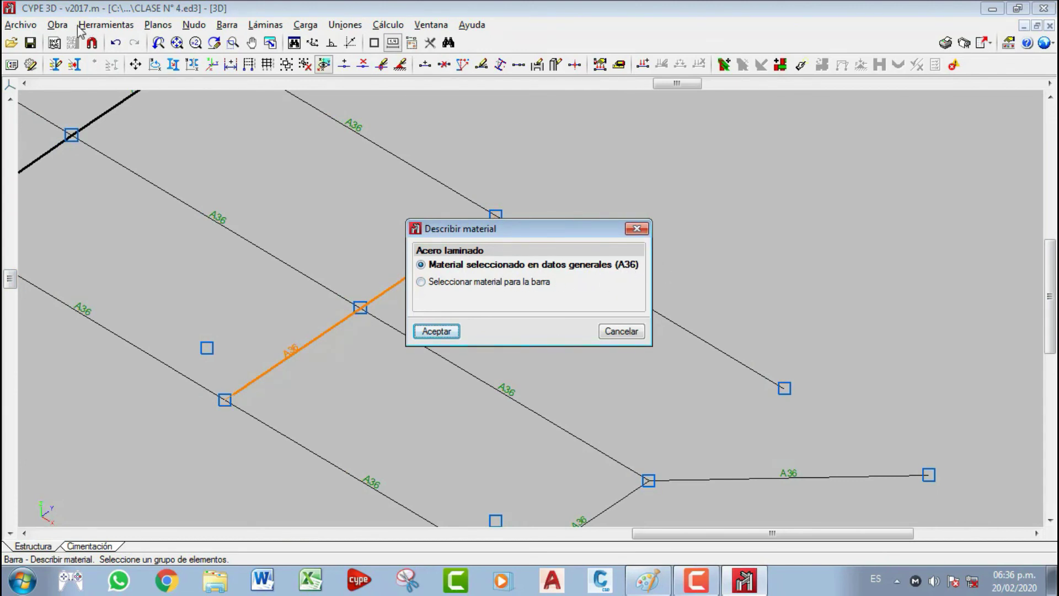
click(637, 227)
click(57, 25)
click(109, 44)
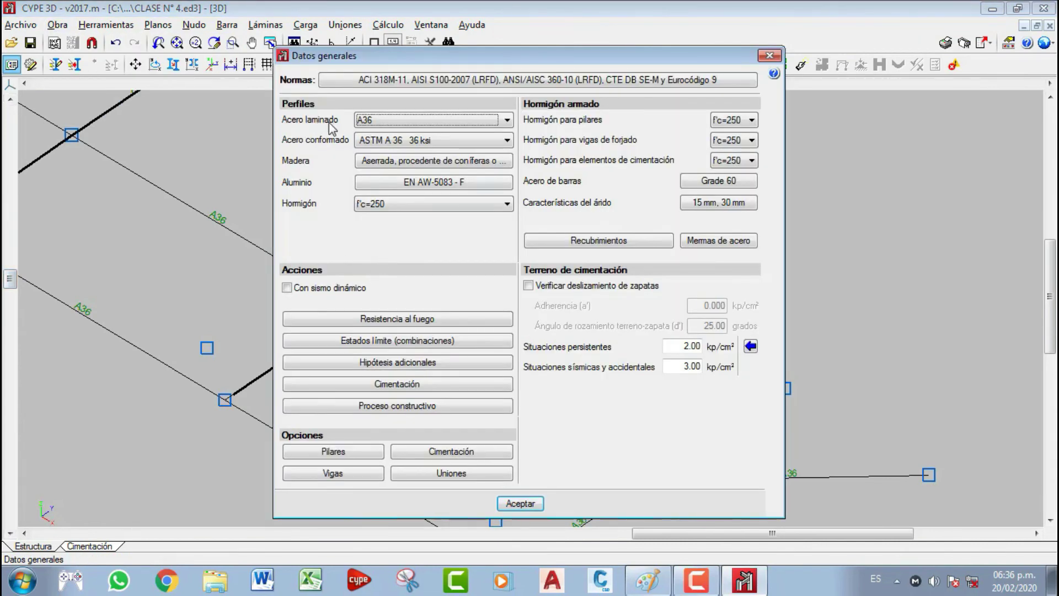
click(770, 55)
scroll(338, 331, down, 1)
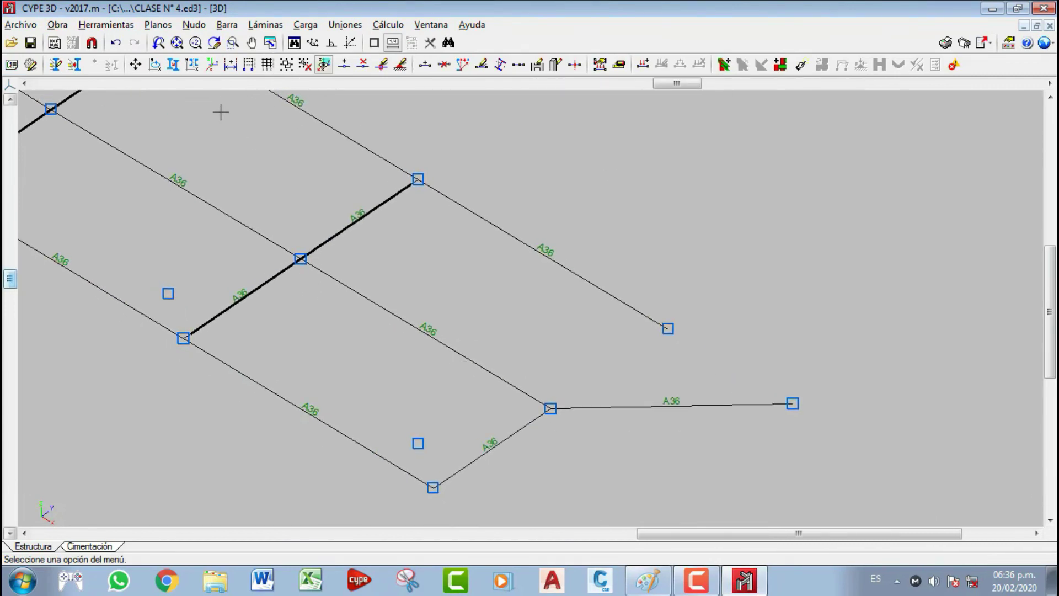
- Describe the outer double TR 50 x 30 x 3 bar as a simple cold-formed steel C profile, CF-60x2.0
click(227, 24)
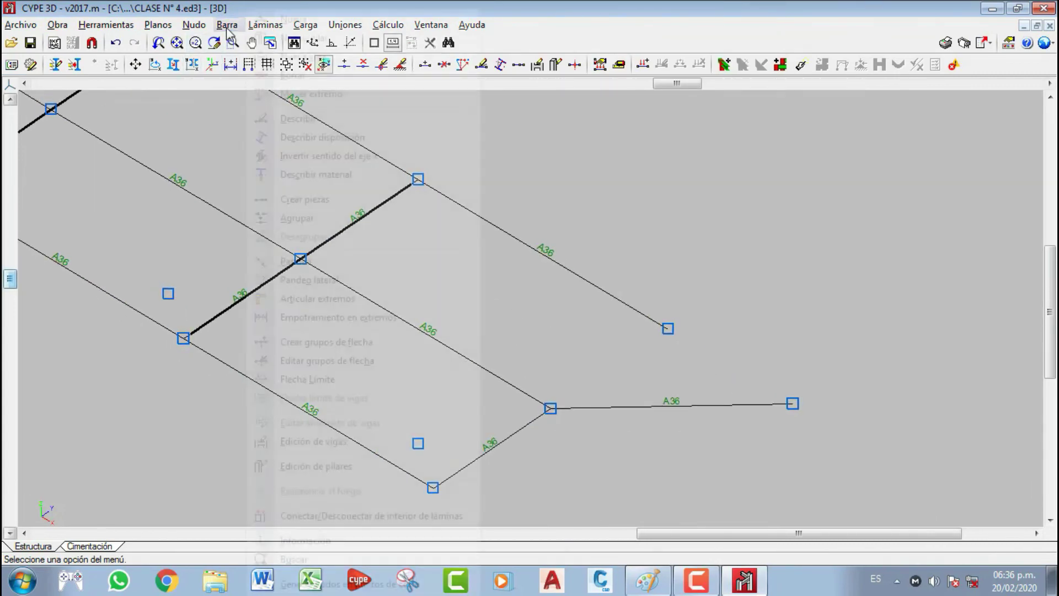
click(326, 121)
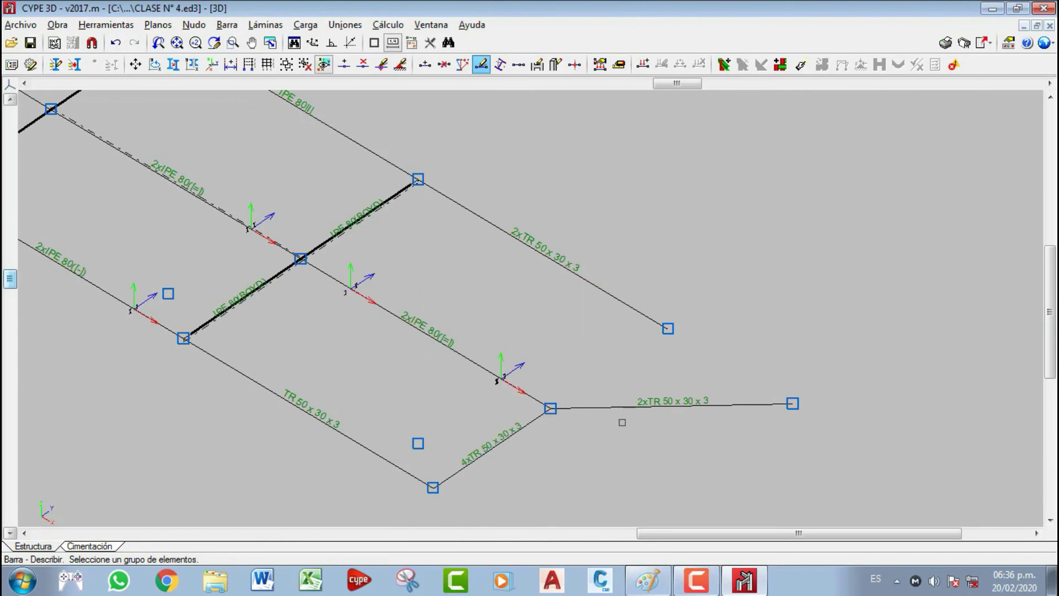
mouse_move(564, 331)
middle_down()
mouse_move(604, 382)
mouse_move(559, 320)
middle_up()
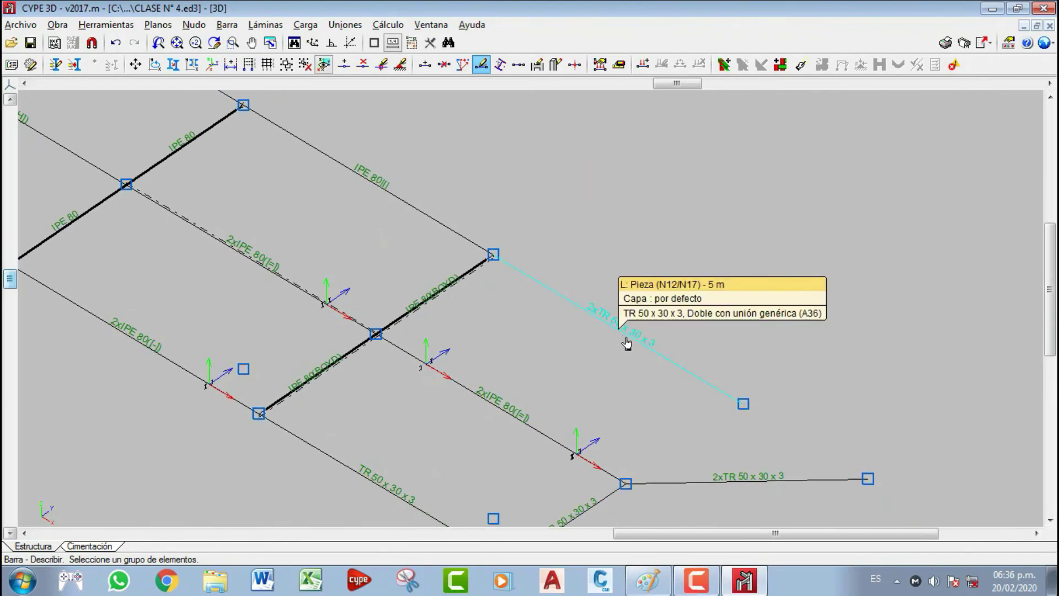
middle_drag(650, 385, 637, 376)
middle_drag(681, 477, 637, 415)
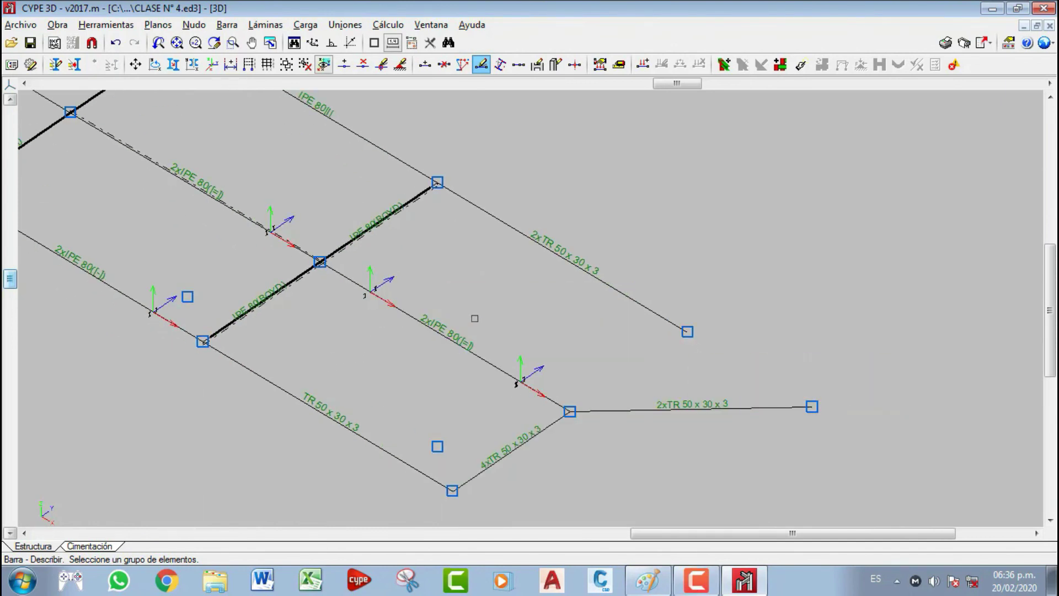
click(559, 266)
right_click(559, 265)
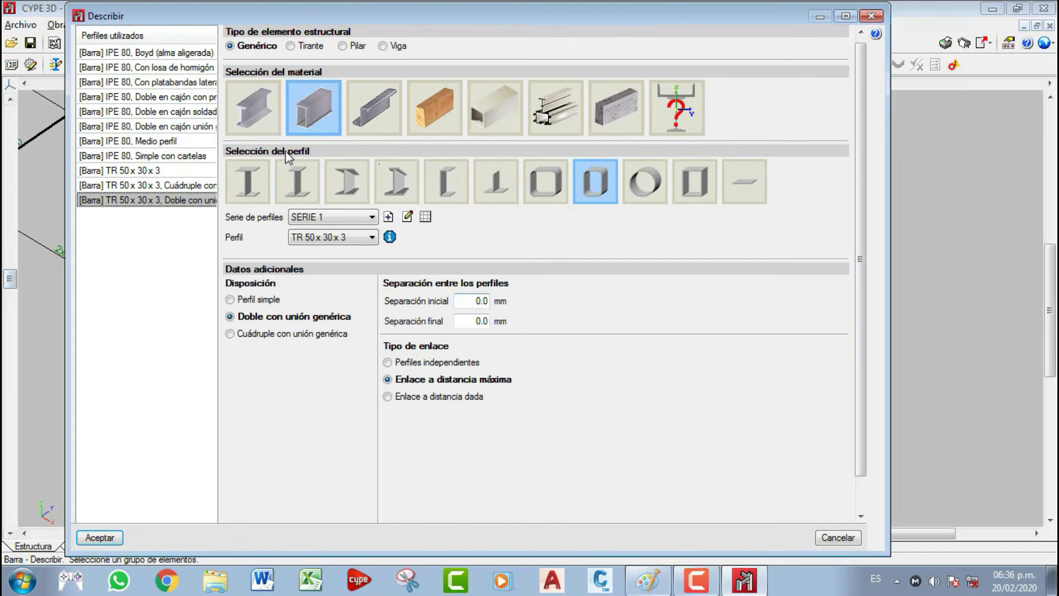
click(363, 122)
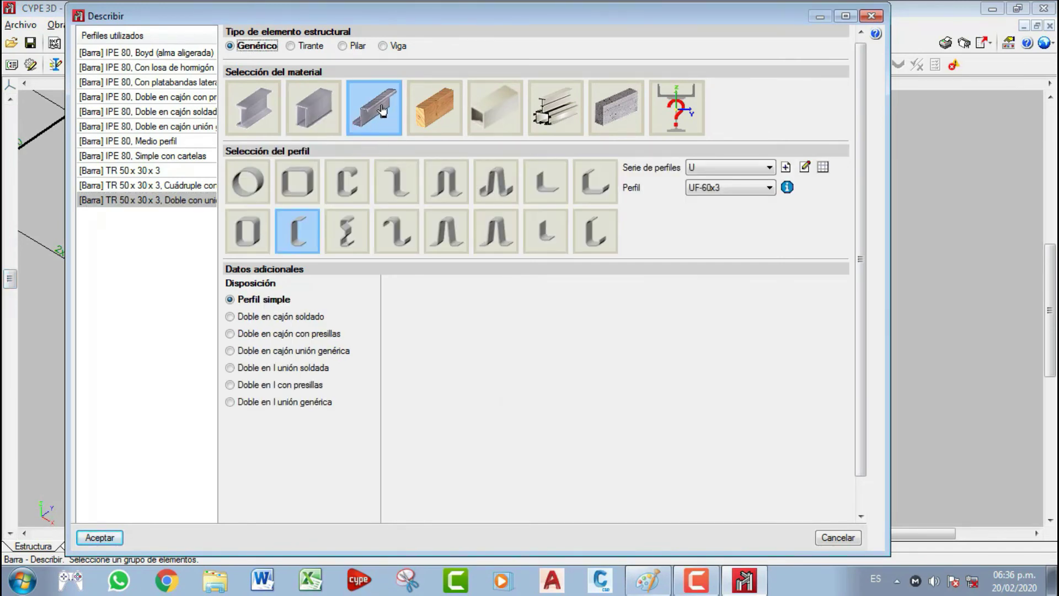
click(361, 197)
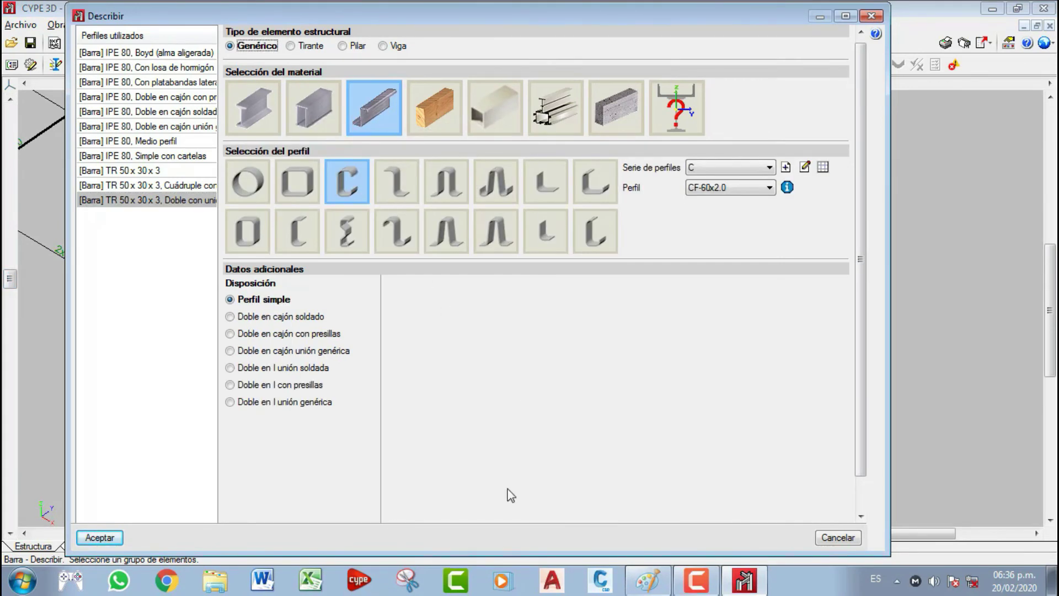
click(100, 537)
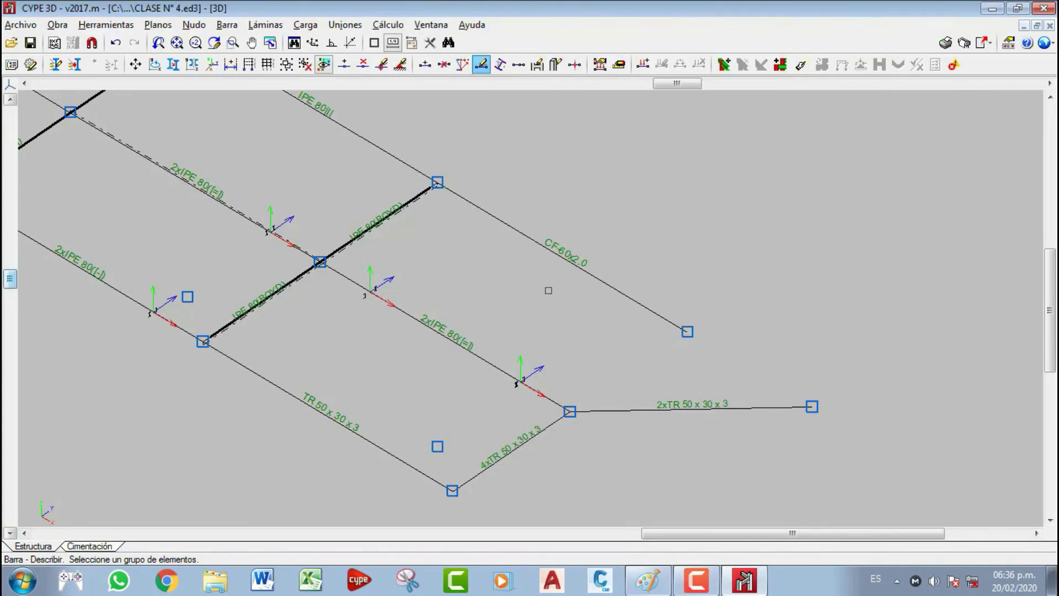
- Display the bar materials with Describir material and compare the steel of the CF-60x2.0 bar with that of the rolled bars
click(226, 24)
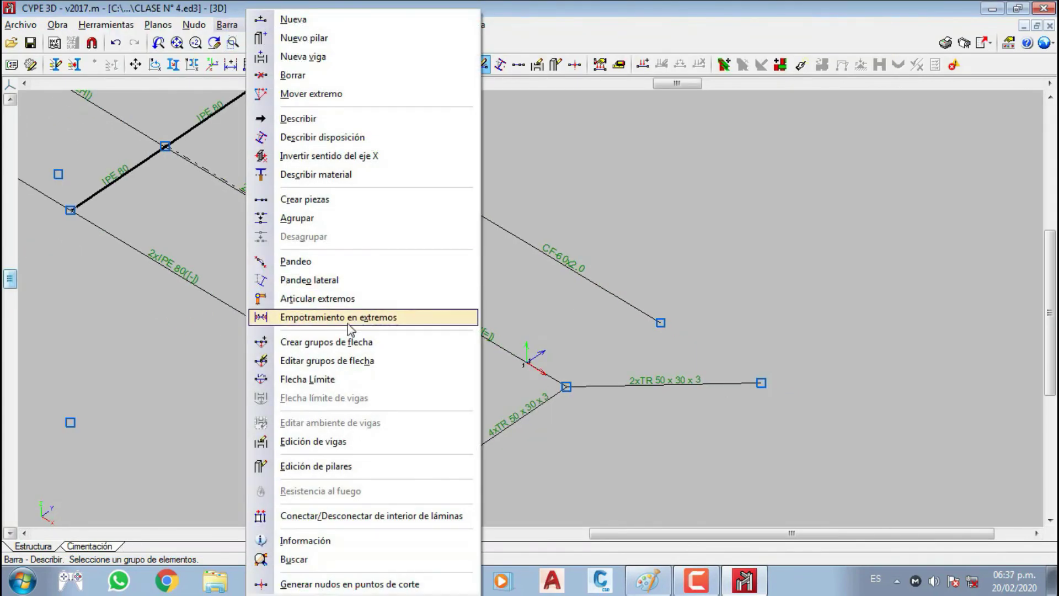
click(331, 175)
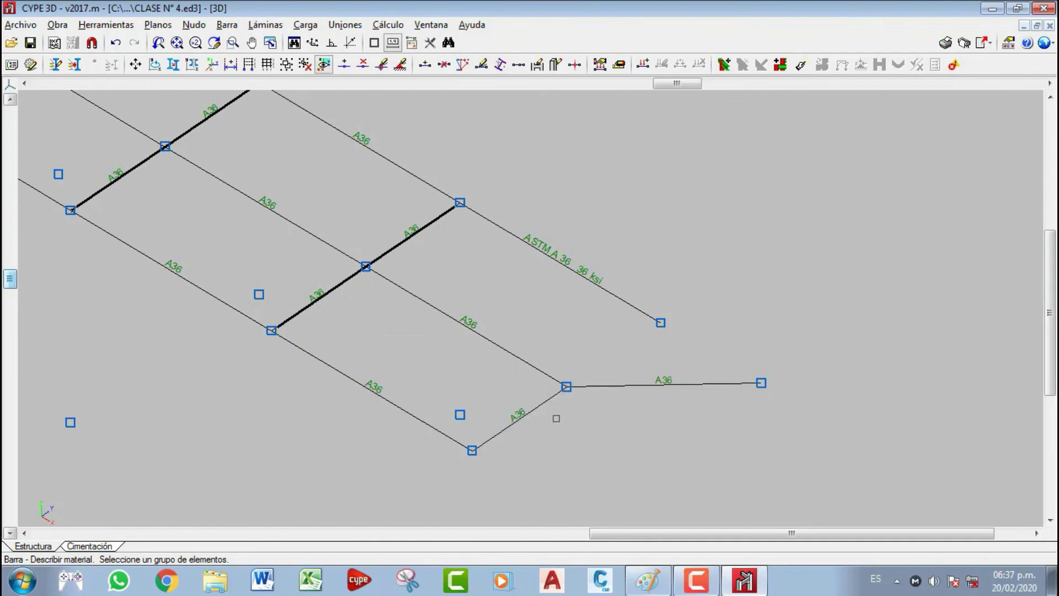
middle_drag(473, 346, 426, 407)
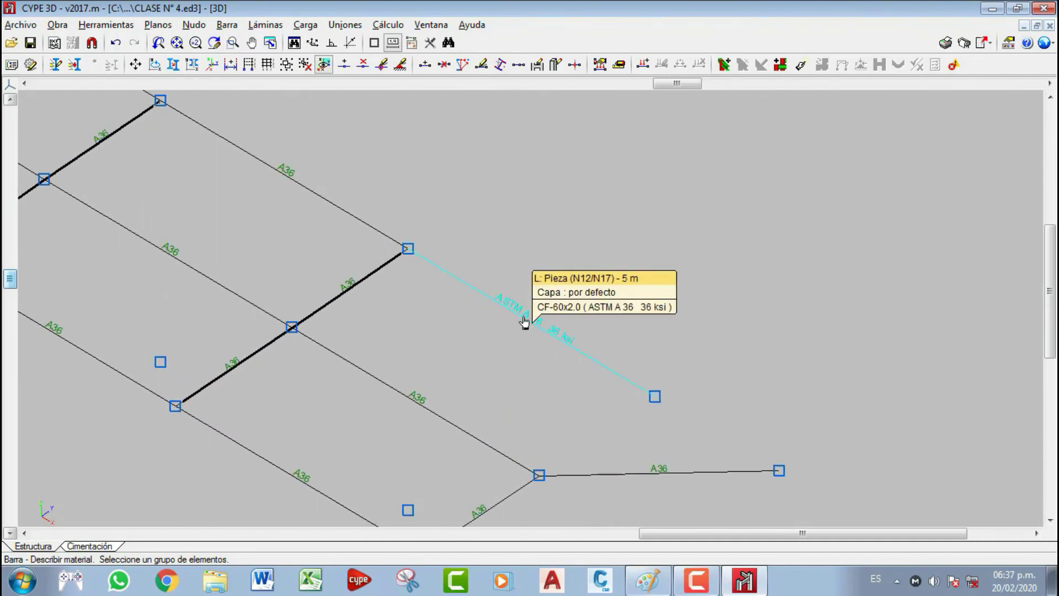
scroll(524, 320, up, 2)
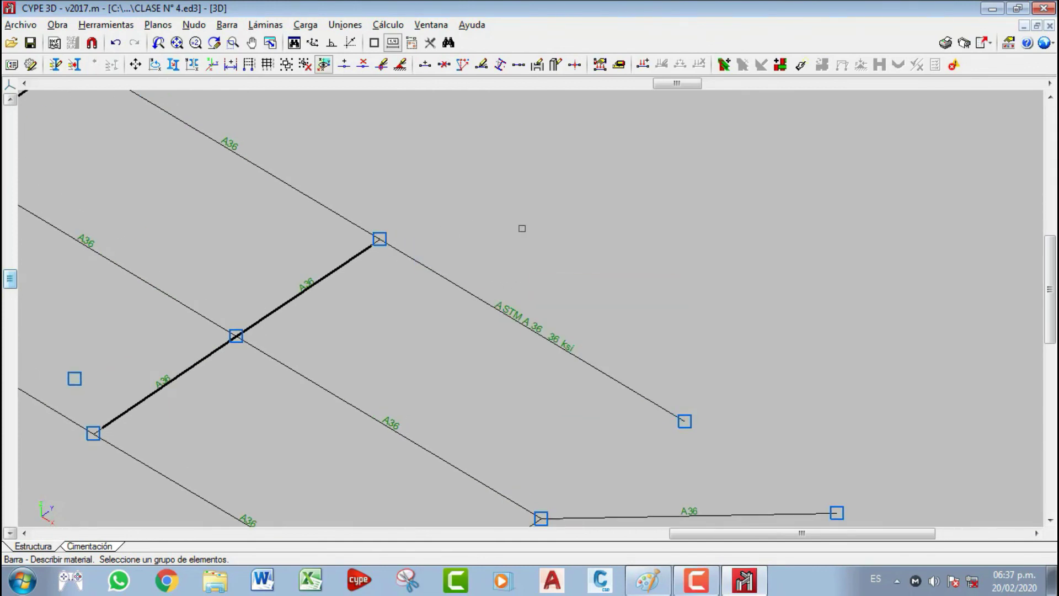
middle_drag(575, 324, 490, 274)
scroll(480, 292, down, 1)
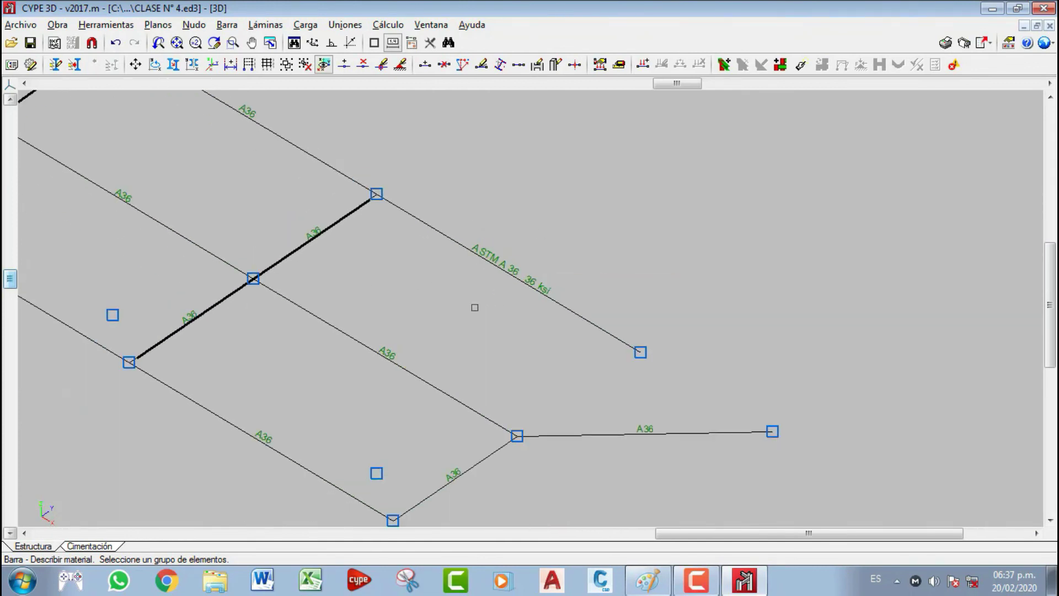
scroll(380, 301, down, 2)
middle_drag(381, 301, 474, 350)
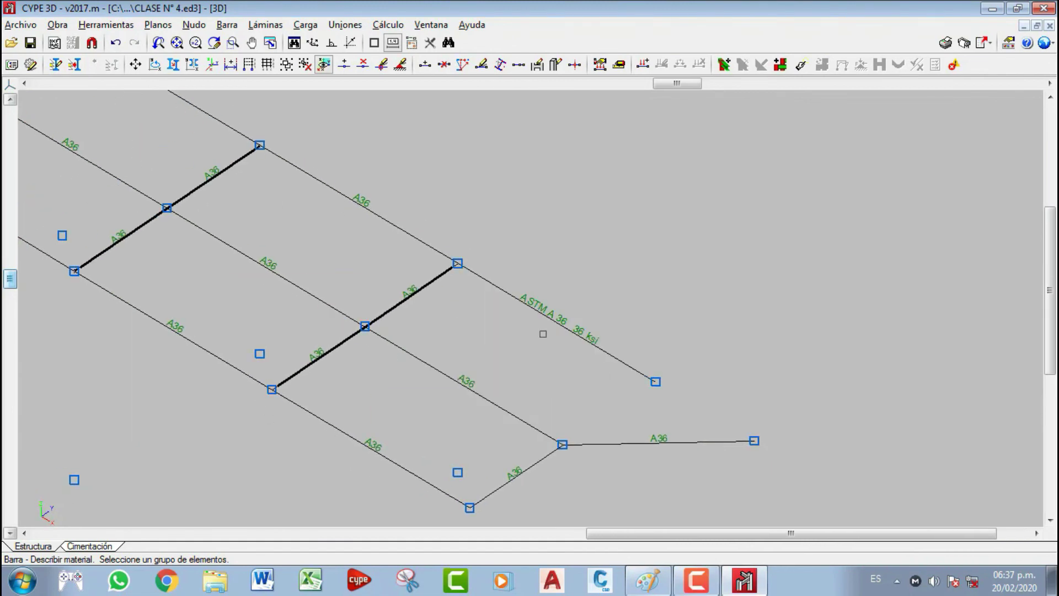
scroll(505, 340, down, 1)
middle_drag(402, 327, 469, 281)
scroll(323, 302, down, 2)
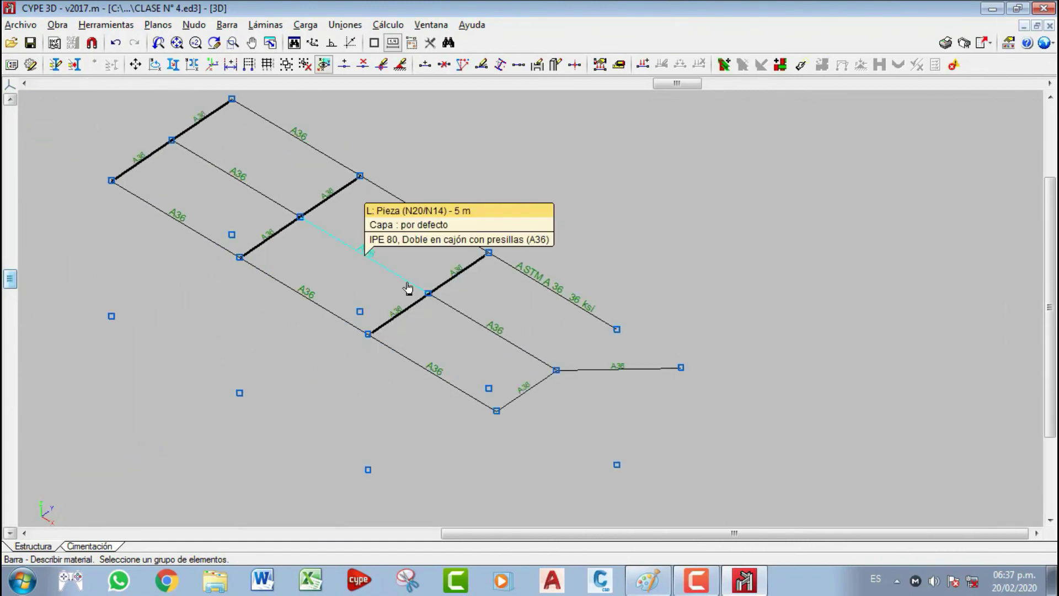
click(402, 328)
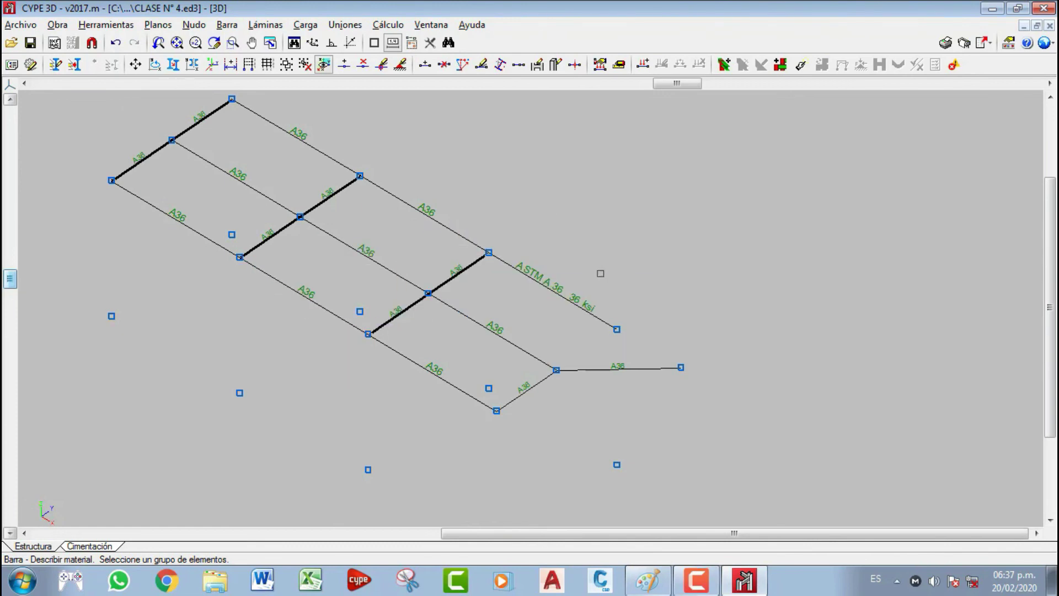
scroll(558, 298, up, 4)
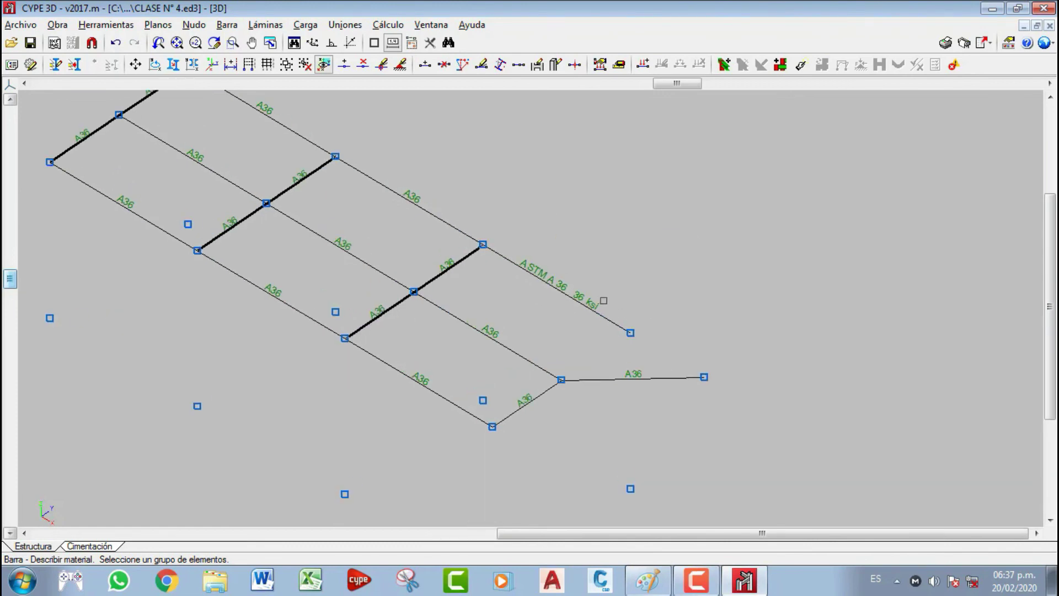
- Assign the outer CF-60x2.0 bar its own material, ASTM A 36 36 ksi, with Describir material after reviewing the available cold-formed steels
scroll(485, 298, down, 4)
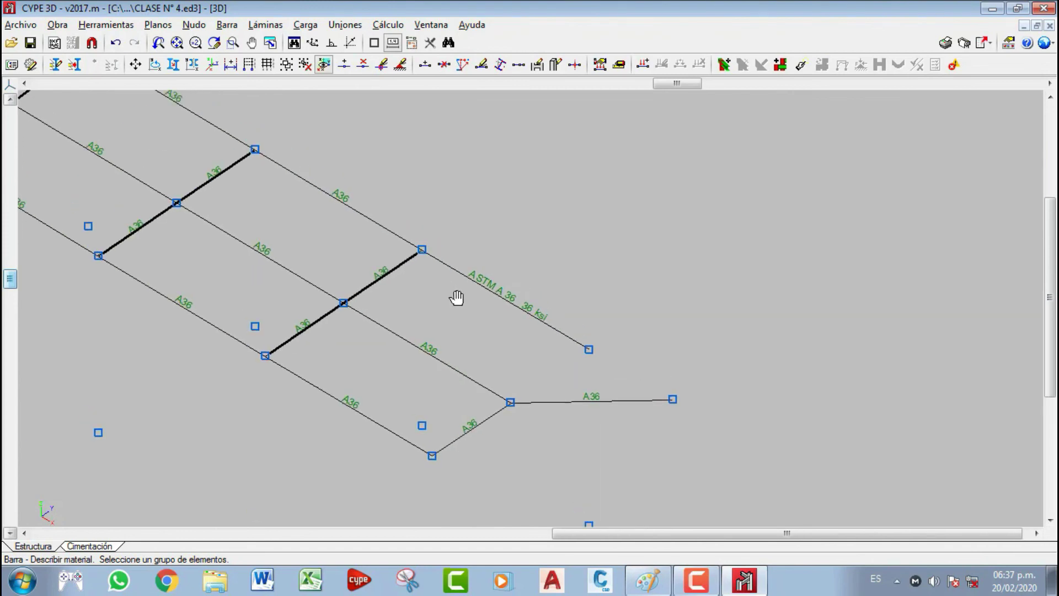
scroll(446, 305, up, 3)
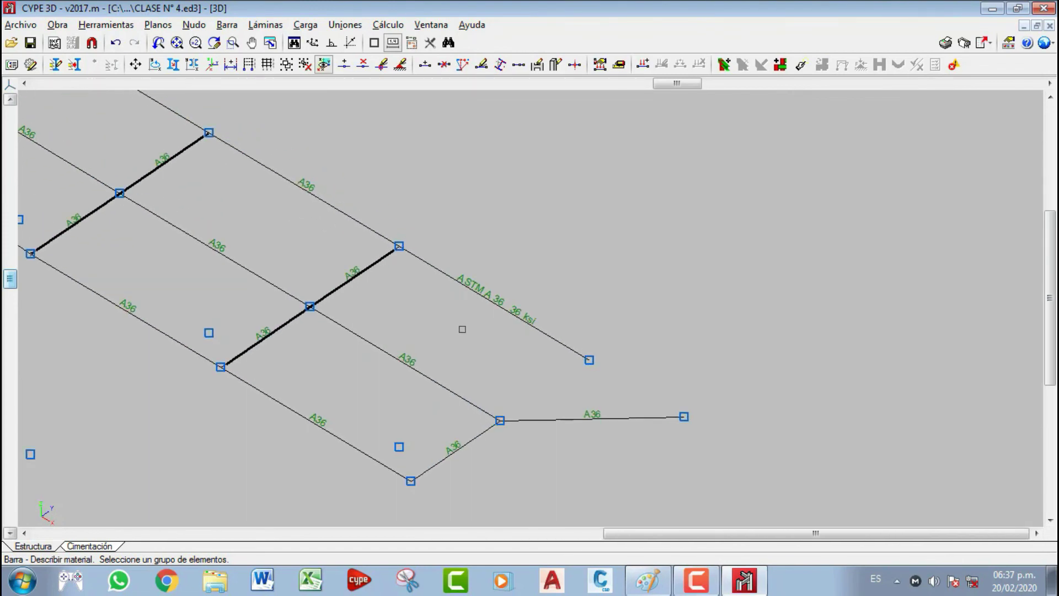
click(227, 24)
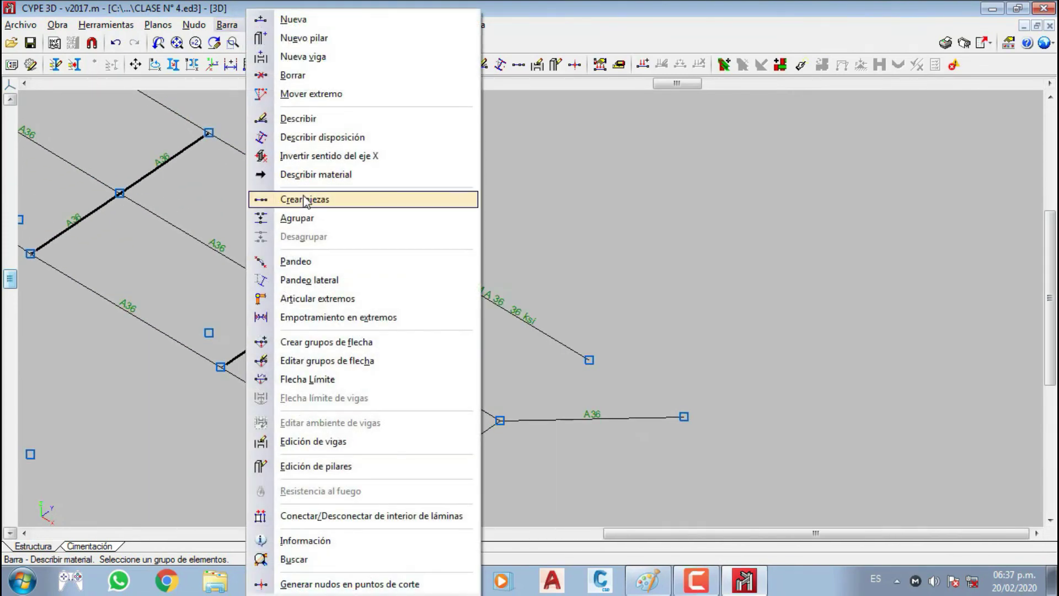
click(270, 173)
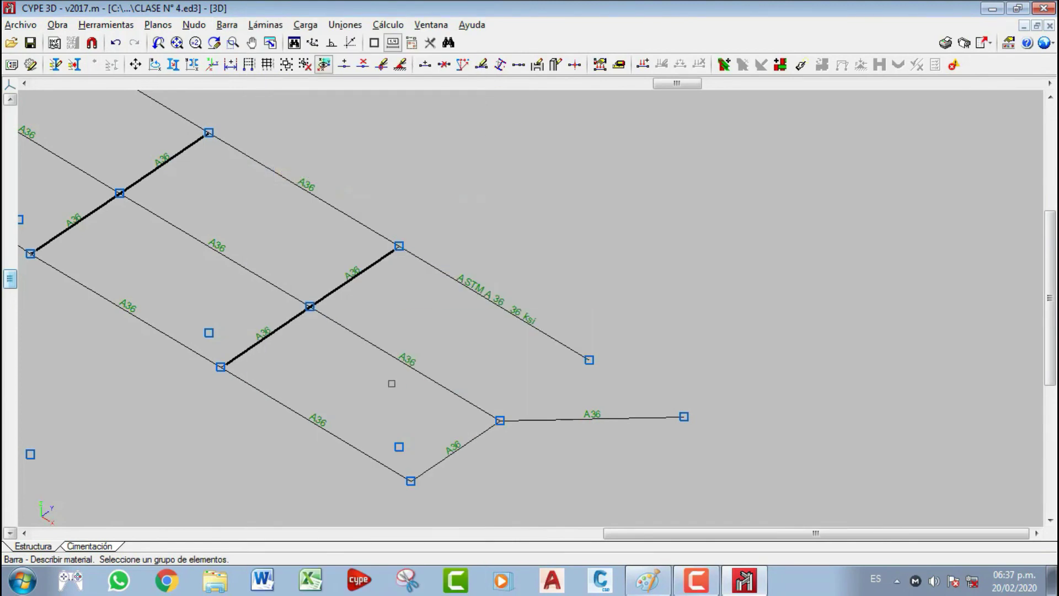
click(503, 316)
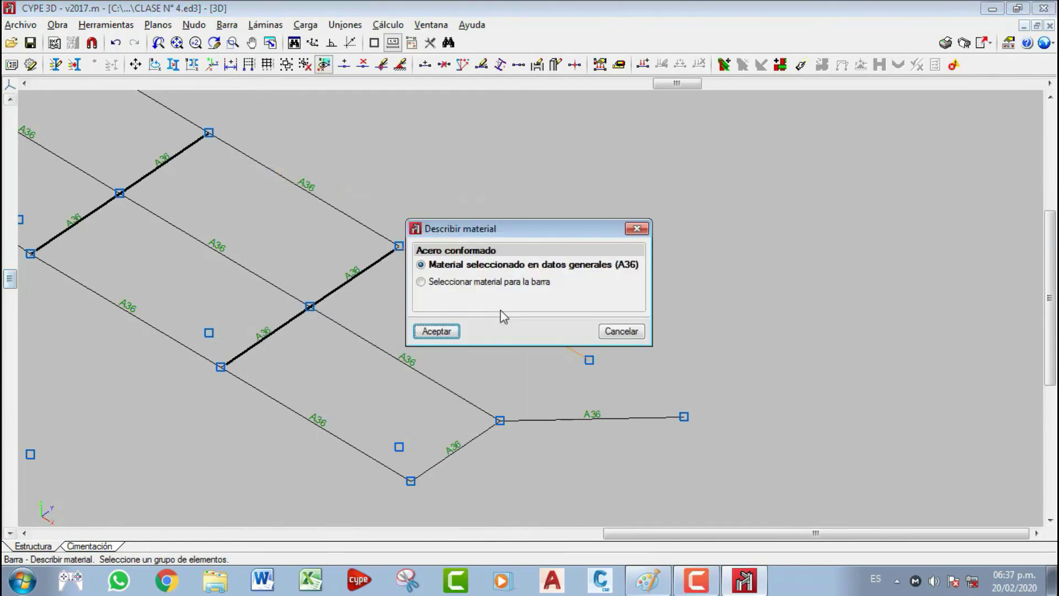
click(455, 282)
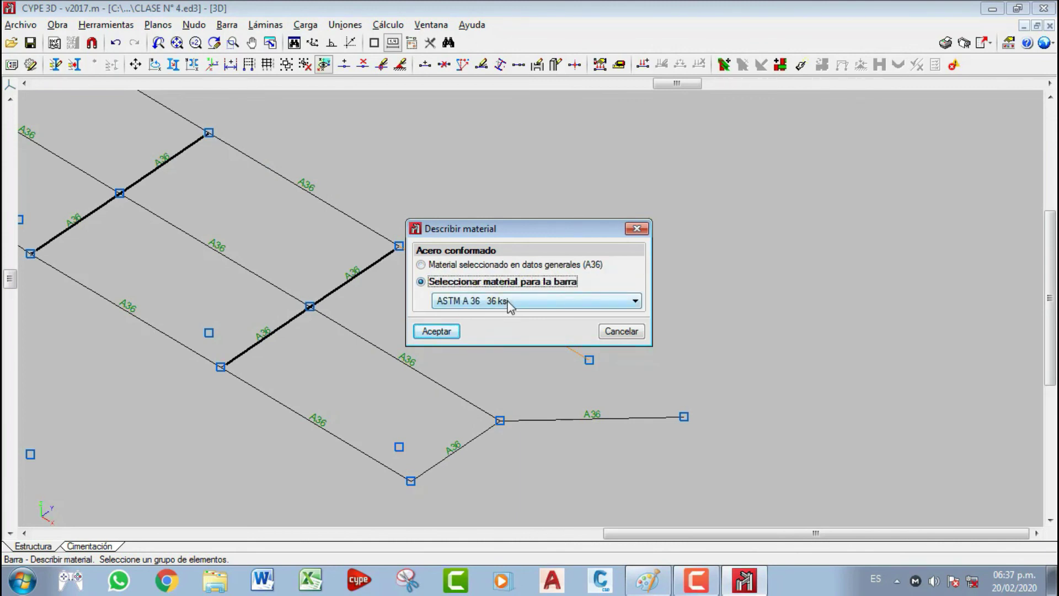
drag(522, 235, 673, 191)
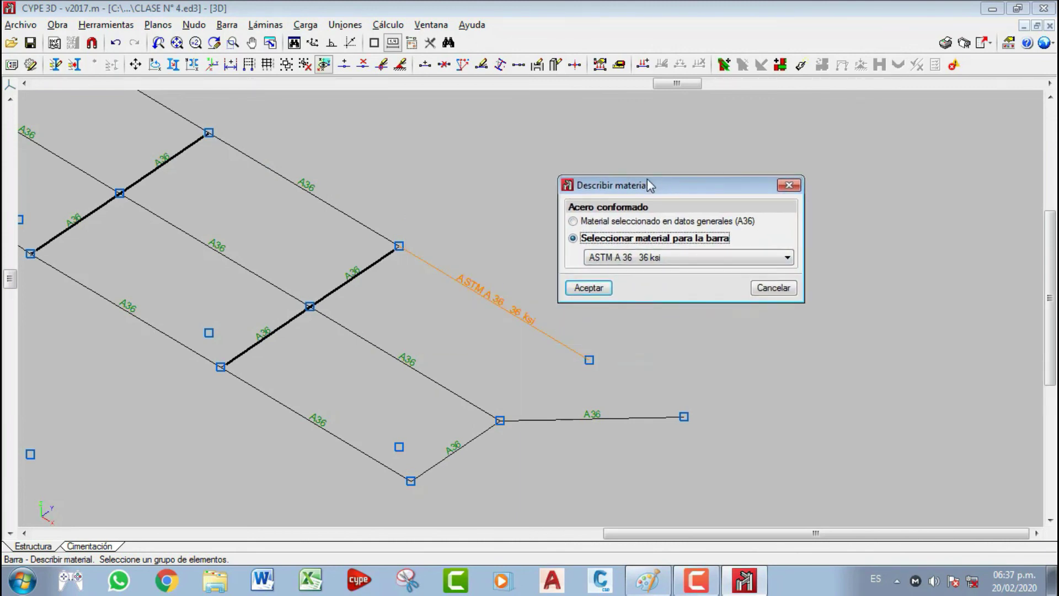
click(632, 263)
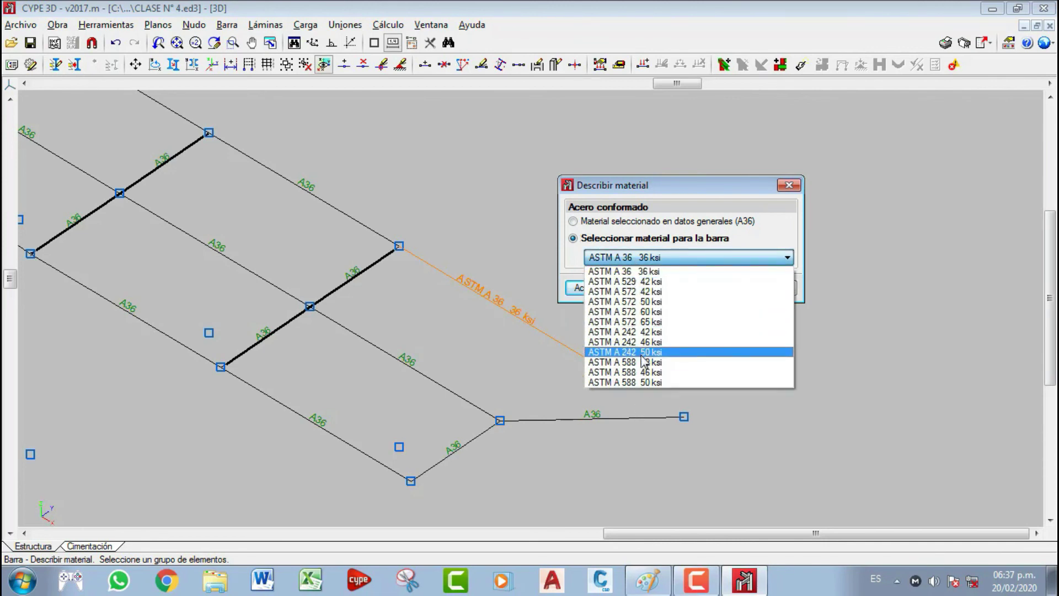
click(752, 261)
key(Return)
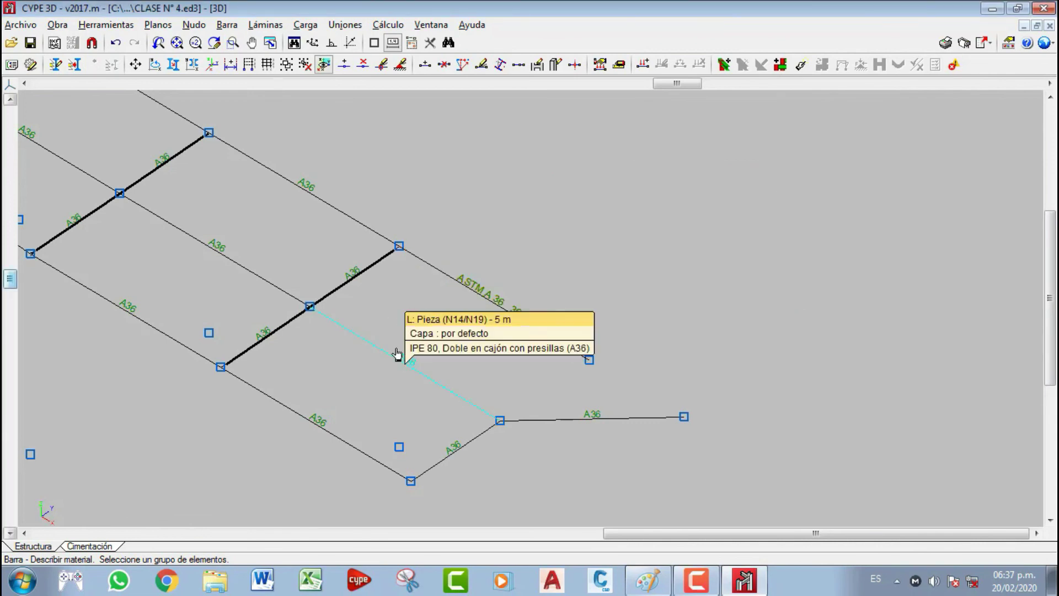
- Assign the rolled steel A529 specifically to the last central double IPE 80 bar between nodes N14 and N19
click(406, 368)
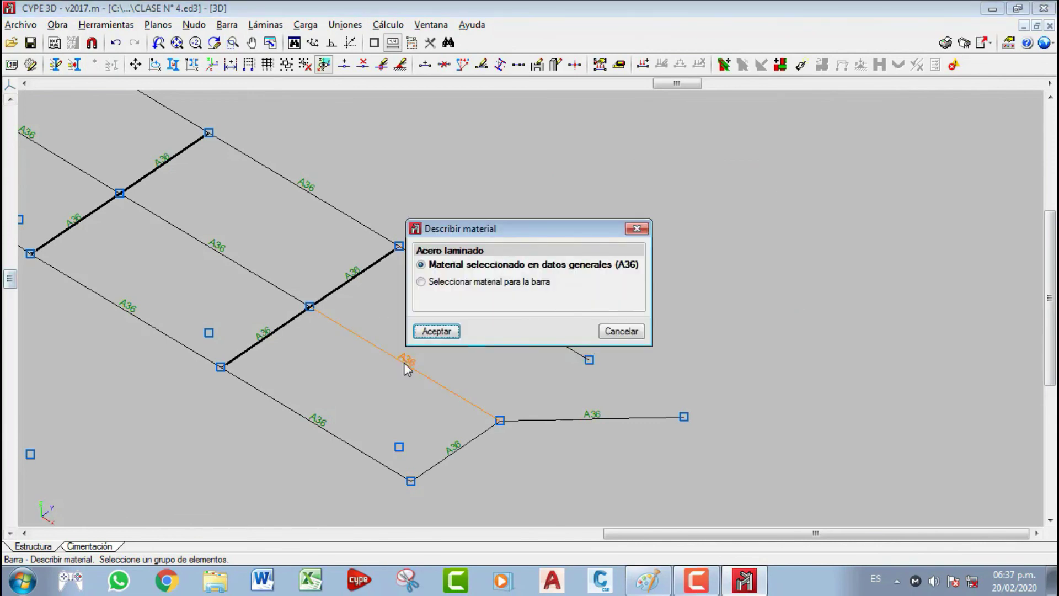
click(445, 283)
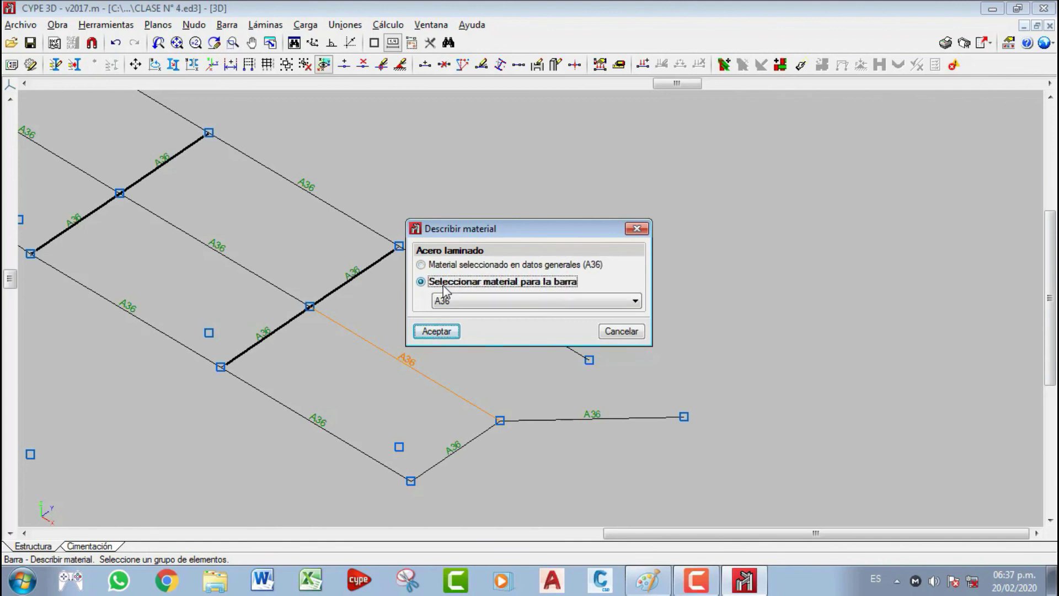
click(503, 312)
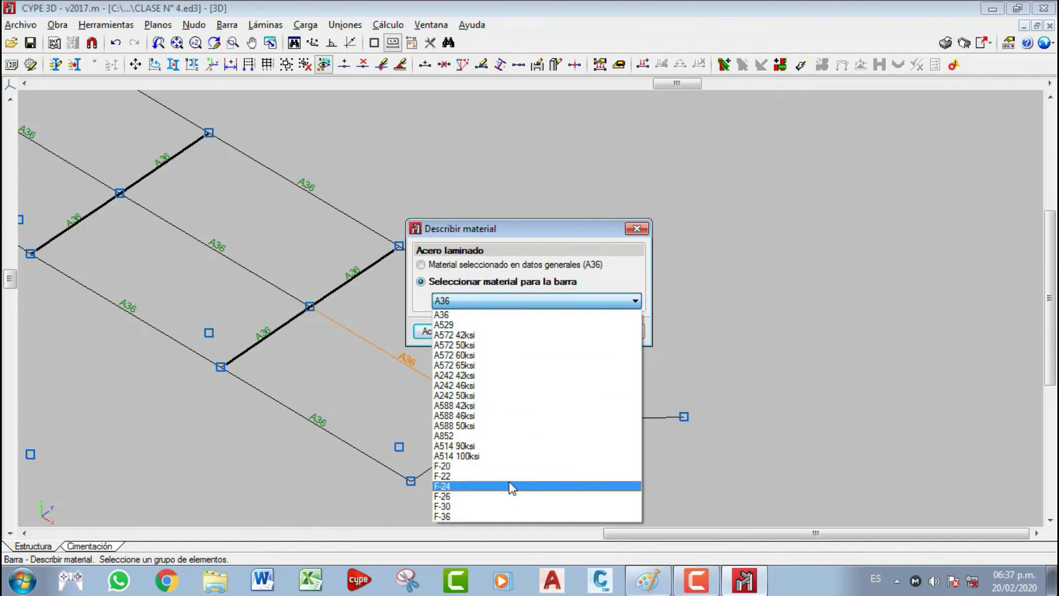
click(596, 303)
click(456, 303)
click(458, 333)
click(436, 331)
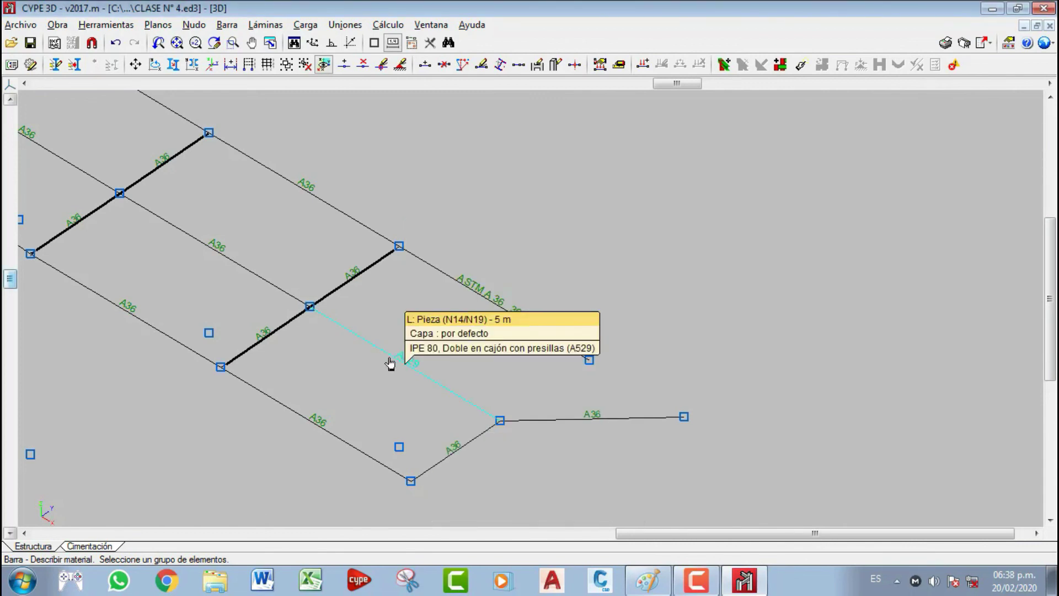
scroll(409, 369, up, 2)
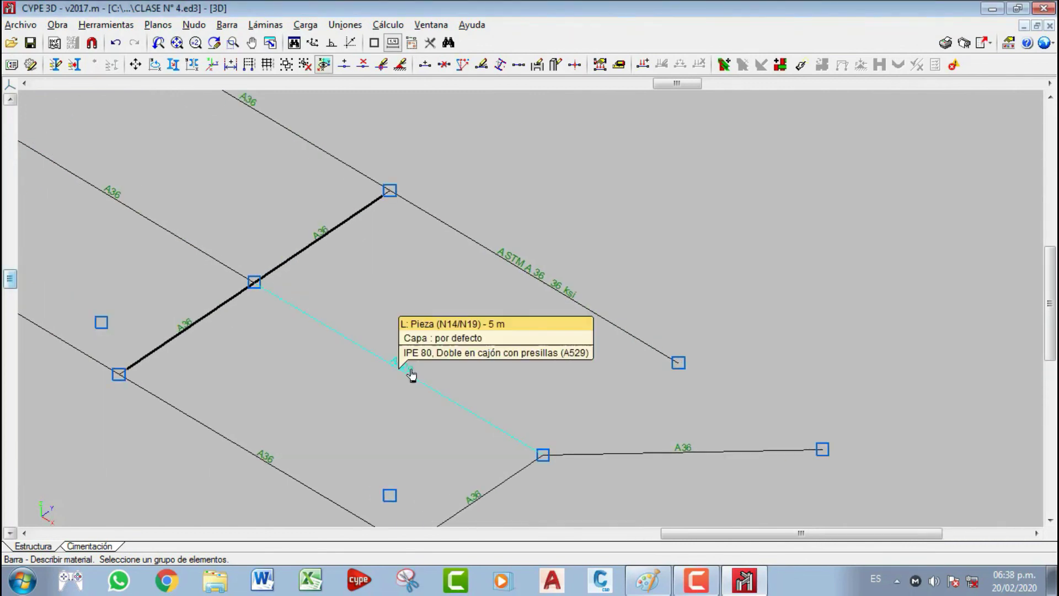
click(533, 286)
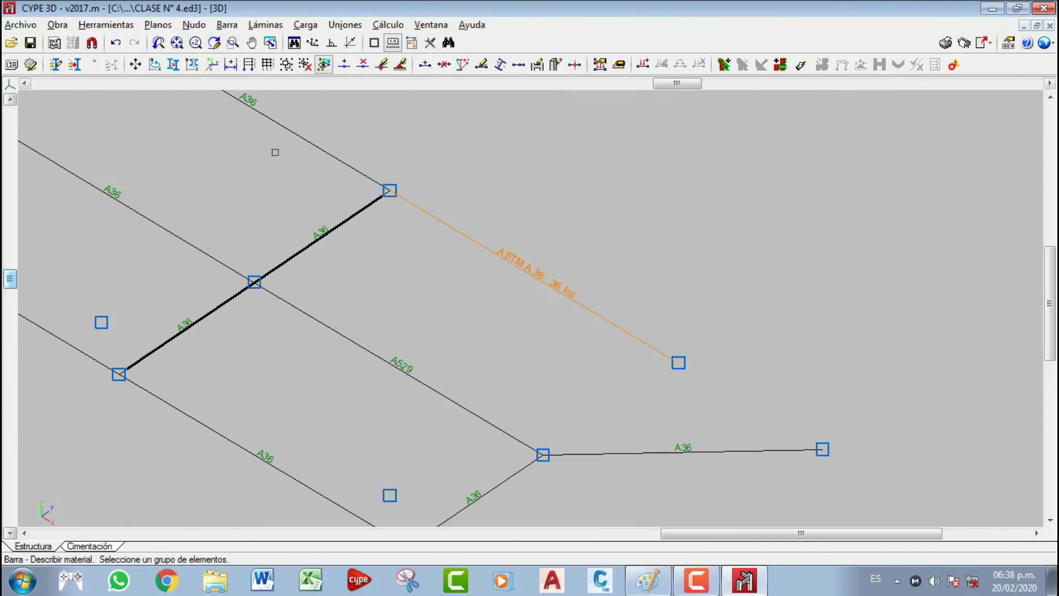
click(228, 25)
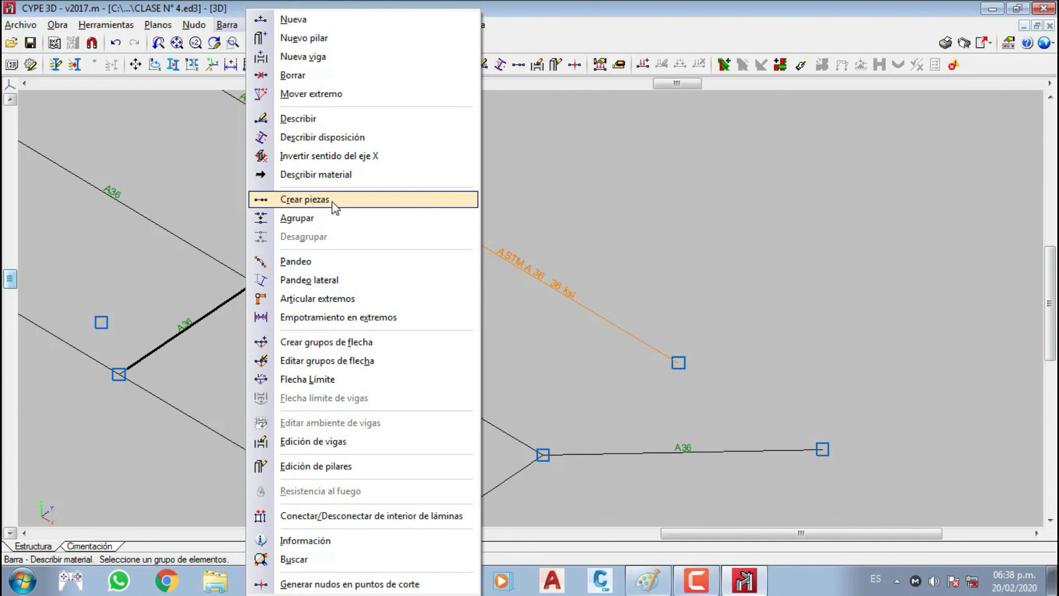
click(233, 28)
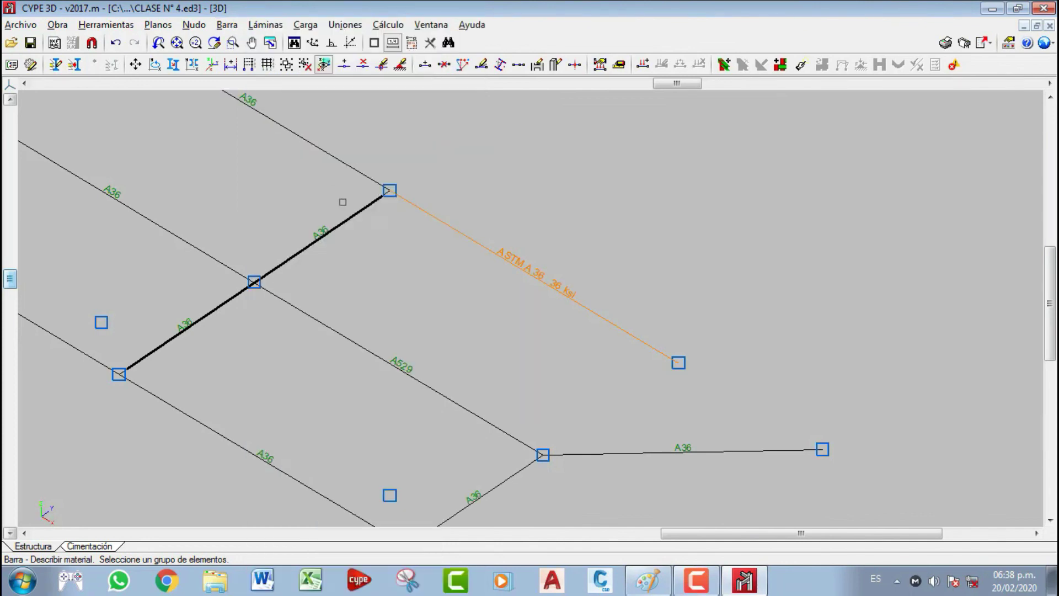
- Use Crear piezas to join the first two central longitudinal bars, from node N5 to node N14, into a single piece
scroll(342, 202, down, 3)
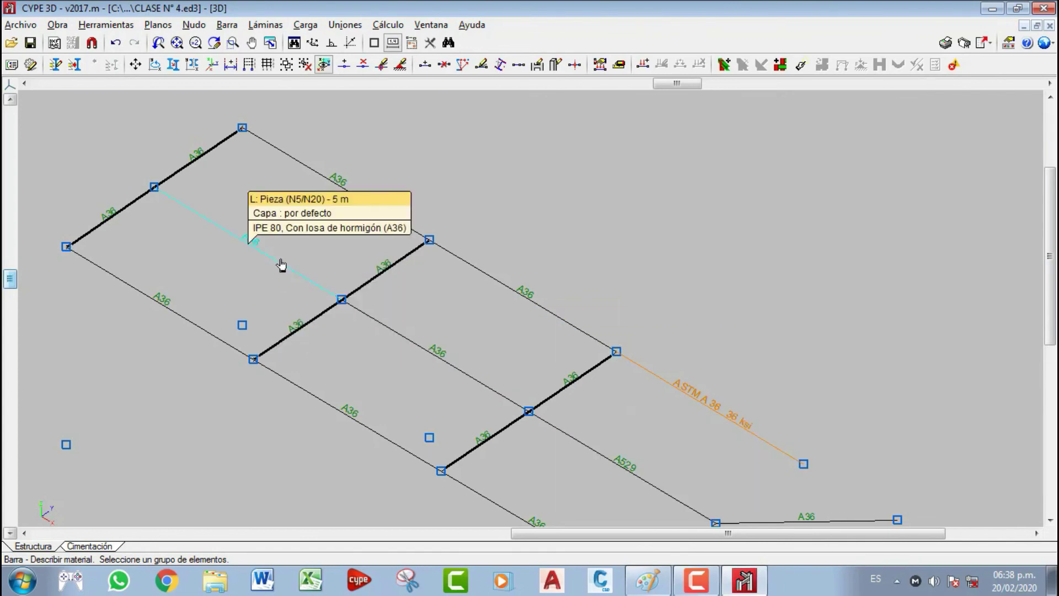
middle_drag(375, 312, 338, 288)
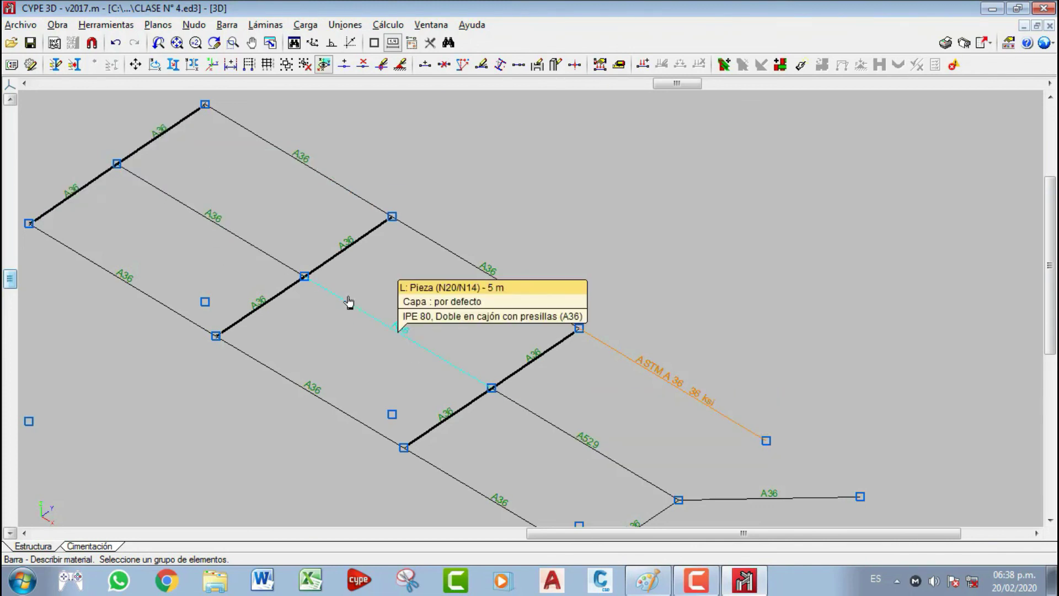
middle_drag(613, 450, 608, 448)
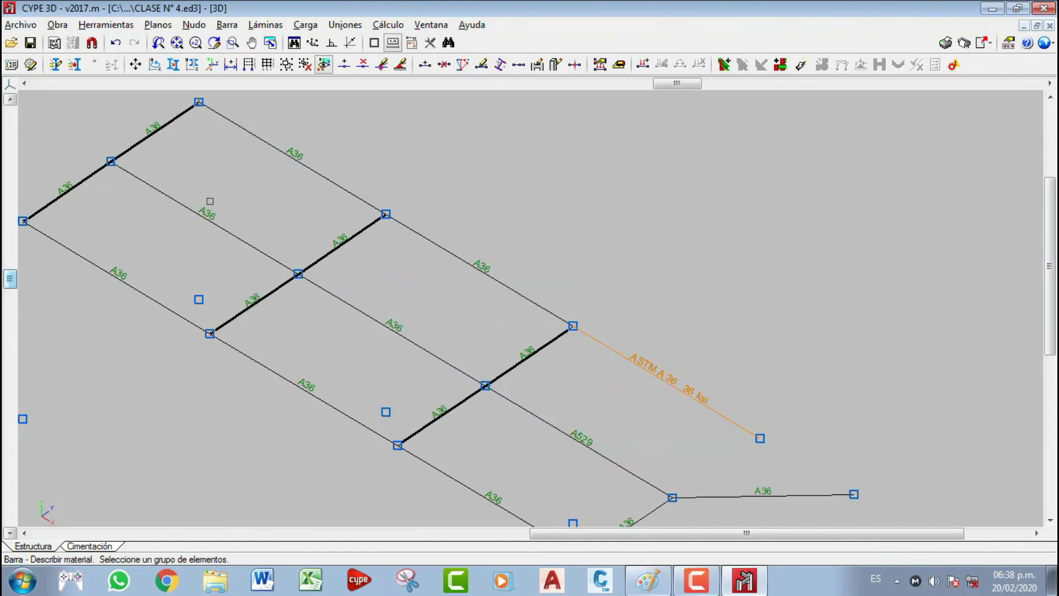
click(226, 25)
click(330, 200)
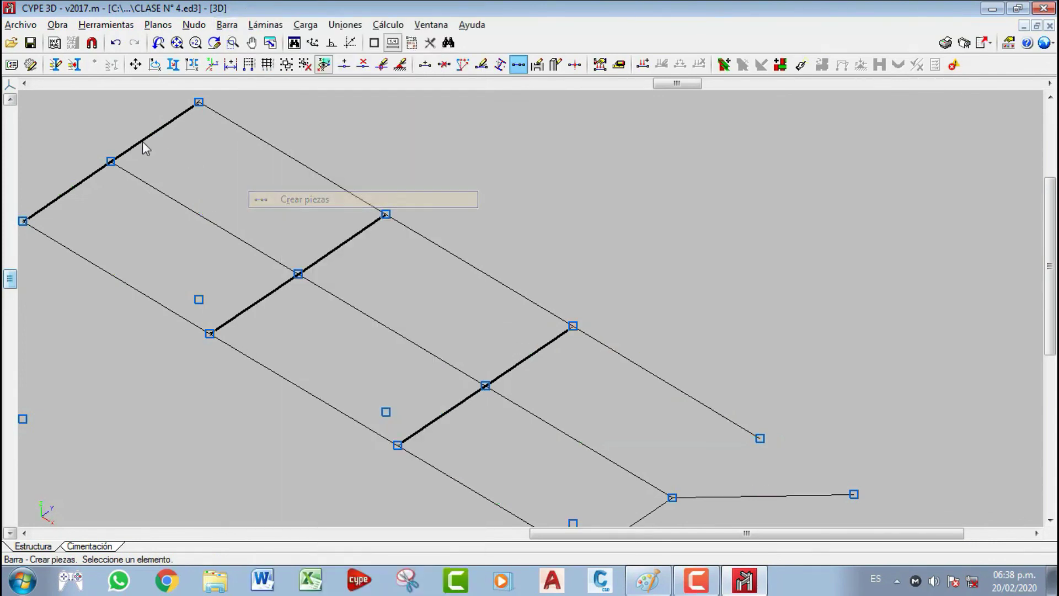
click(111, 162)
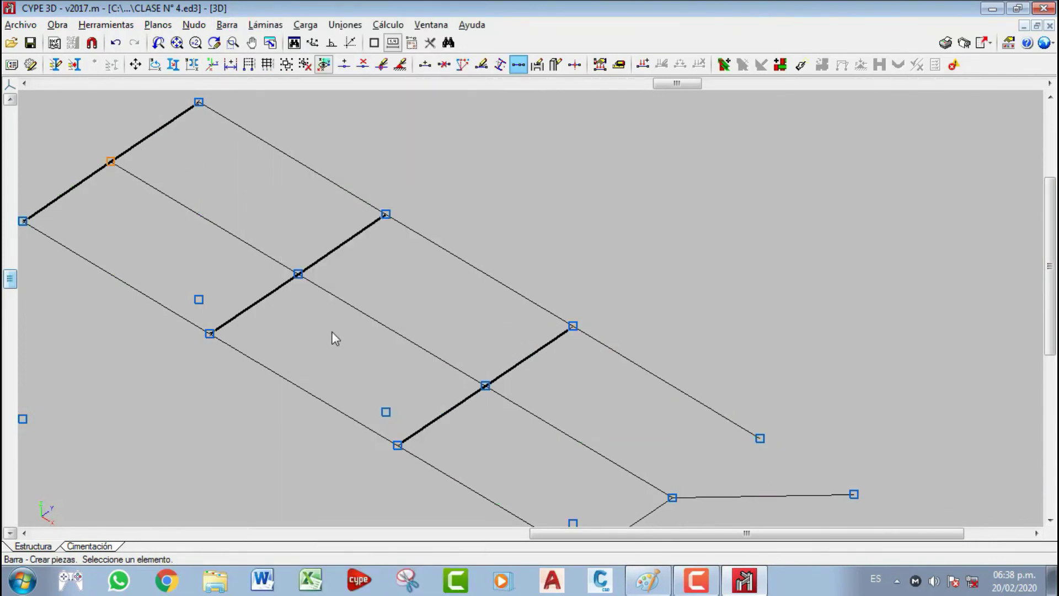
click(483, 385)
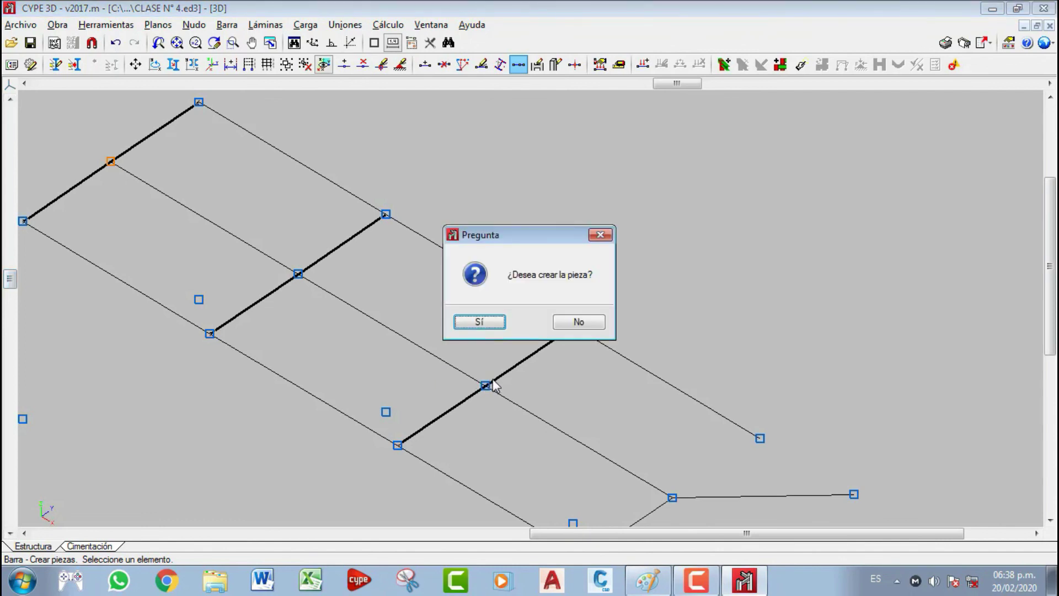
click(492, 323)
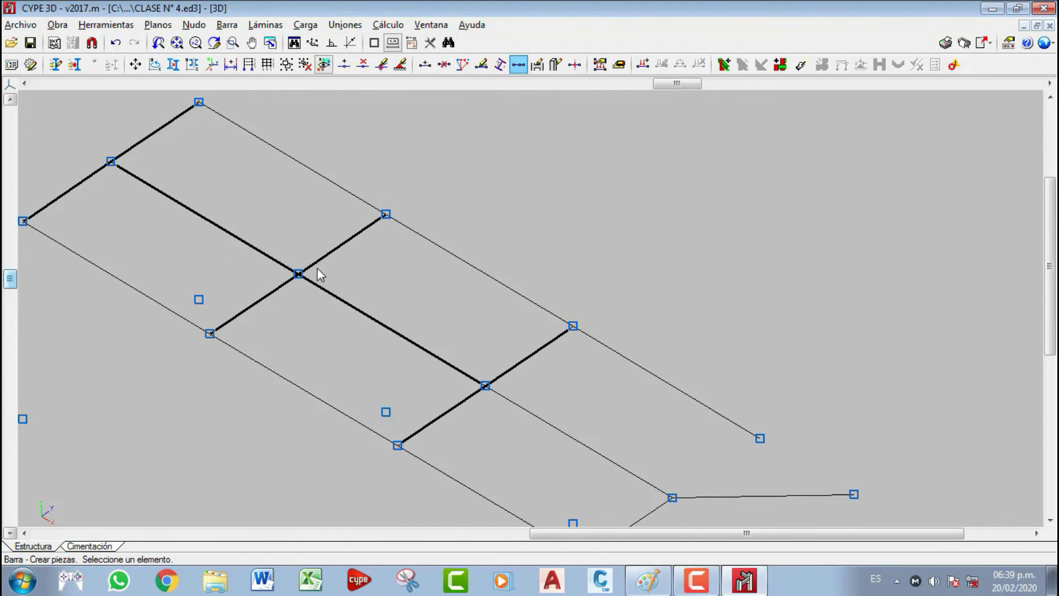
- Switch to Paint and delete all the existing sketches from the canvas
middle_drag(339, 305, 341, 350)
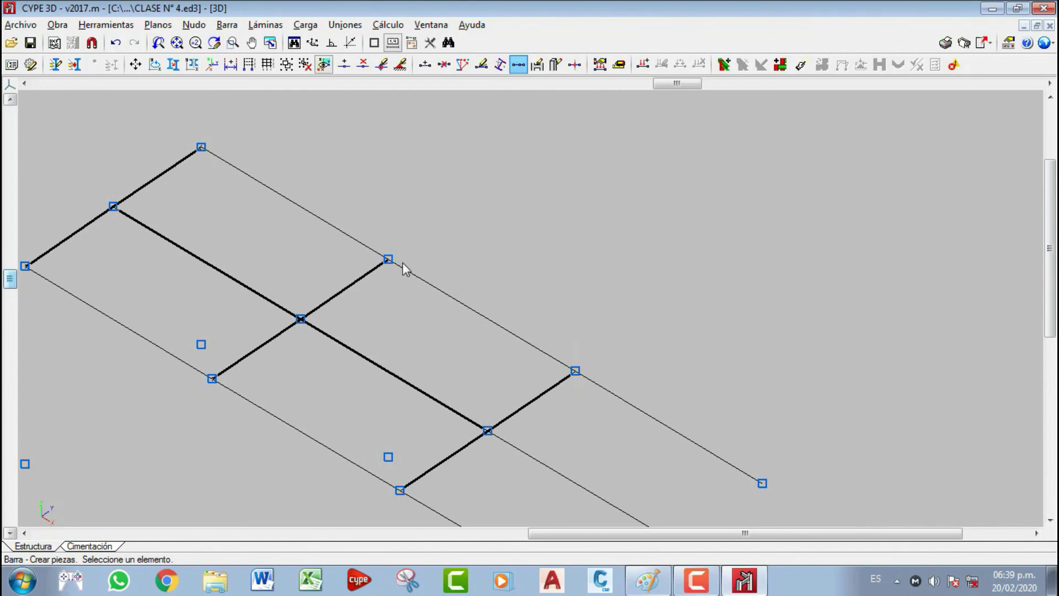
middle_drag(402, 265, 409, 250)
click(649, 580)
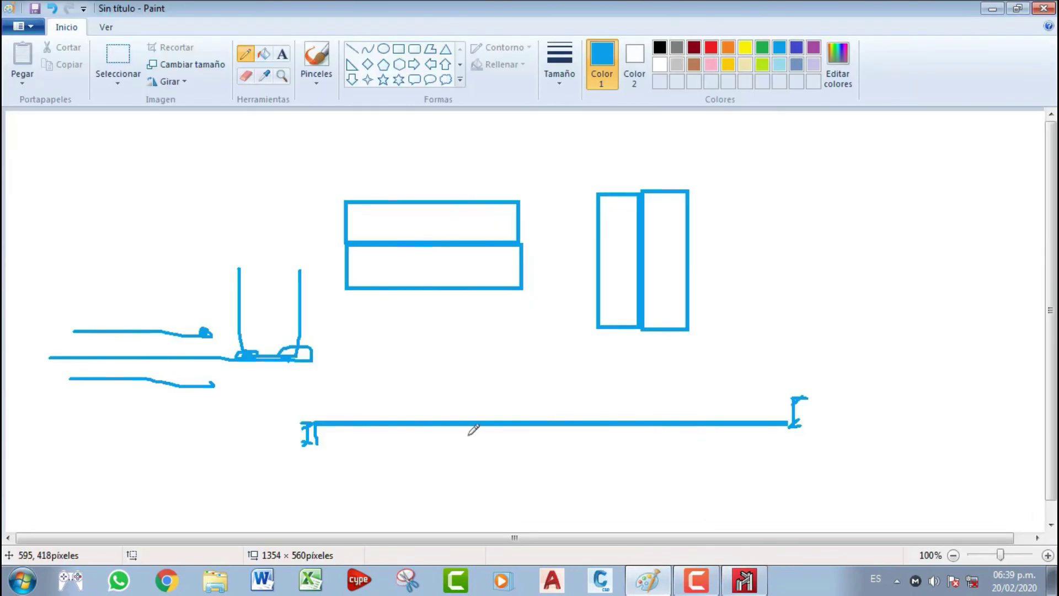
click(118, 60)
drag(26, 128, 865, 517)
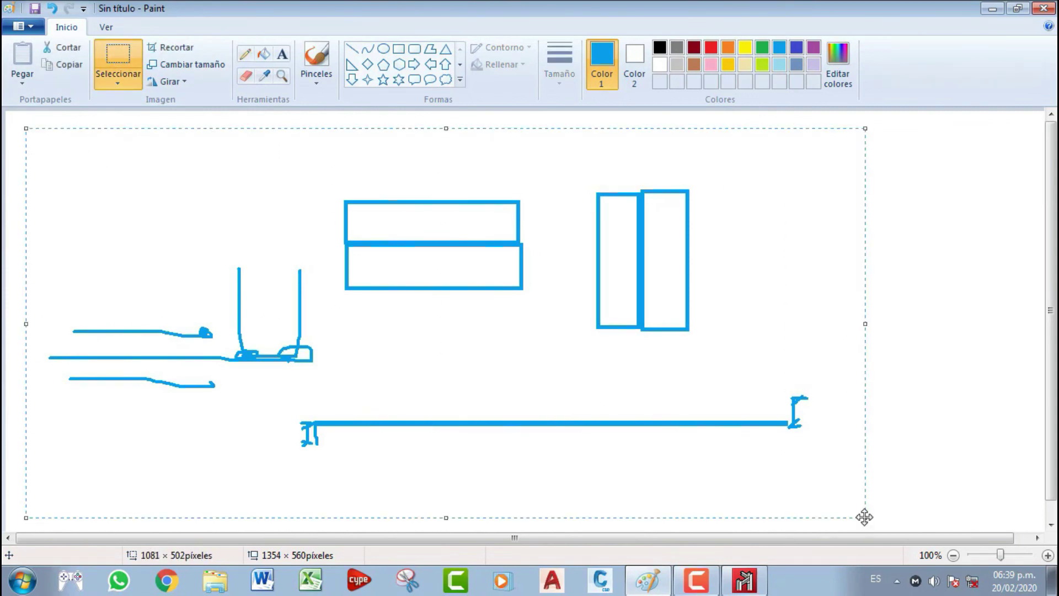
key(Delete)
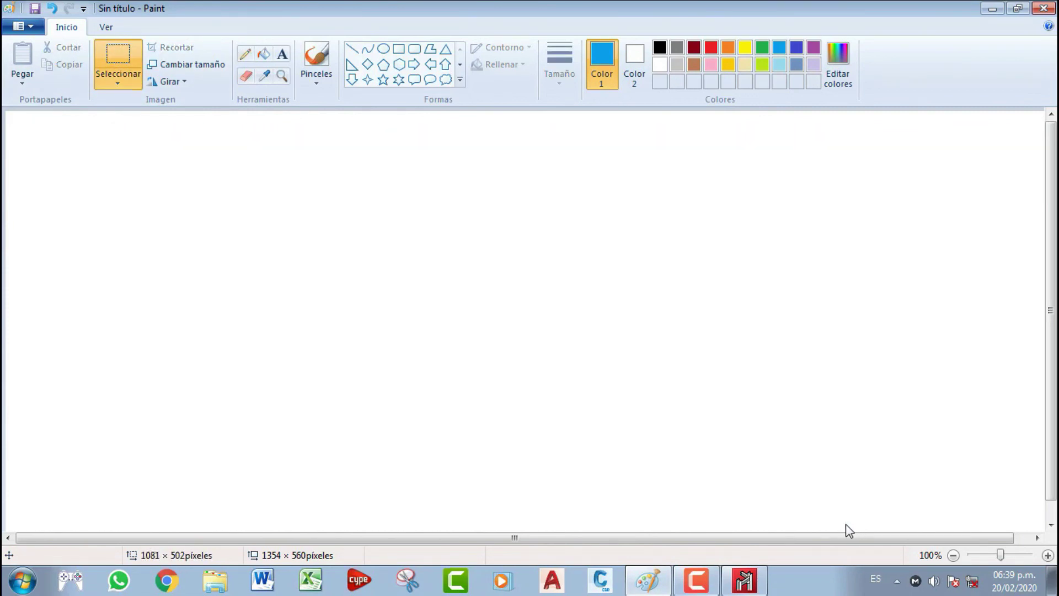
- Draw a thick blue horizontal line about 512 pixels long in the upper canvas and a thin one of equal length below it
click(352, 51)
click(559, 80)
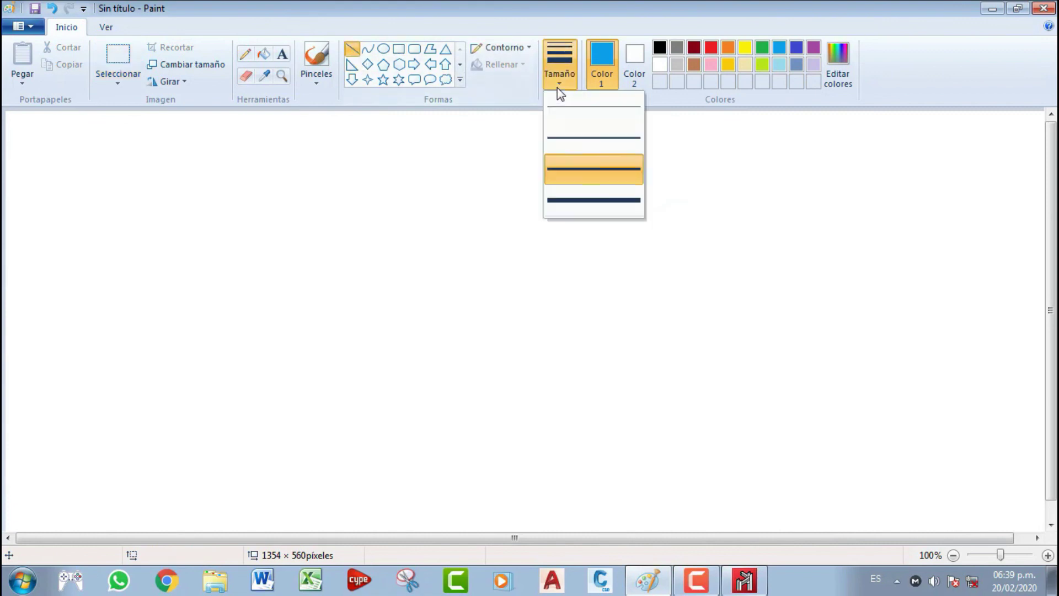
click(583, 107)
drag(299, 189, 697, 188)
click(560, 80)
click(586, 202)
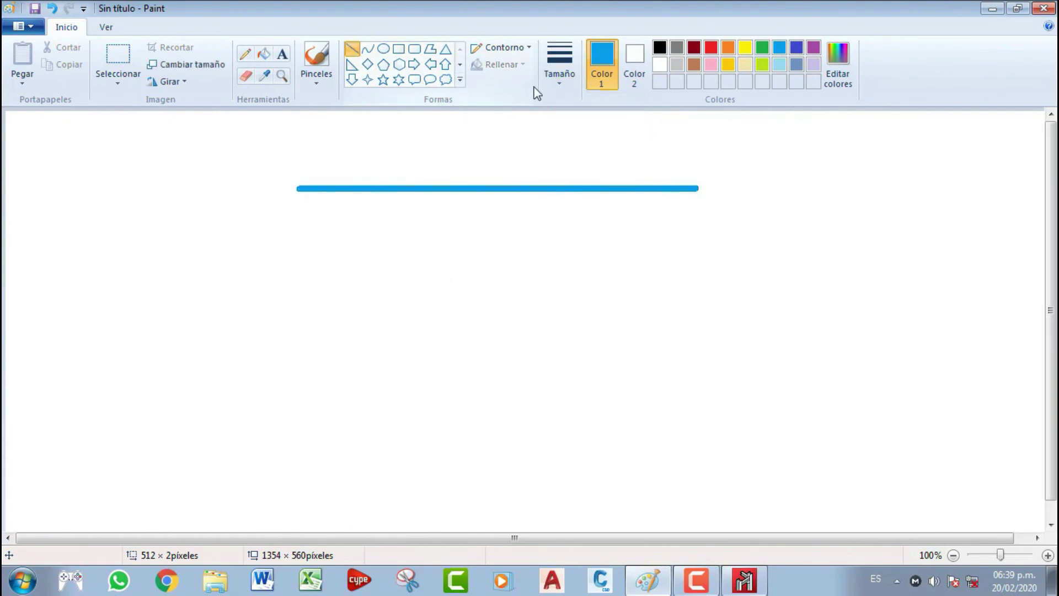
click(560, 80)
click(572, 113)
drag(312, 380, 709, 379)
- Draw small red rectangles as nodes at both ends and the middle of the thick and thin lines
click(398, 48)
click(711, 47)
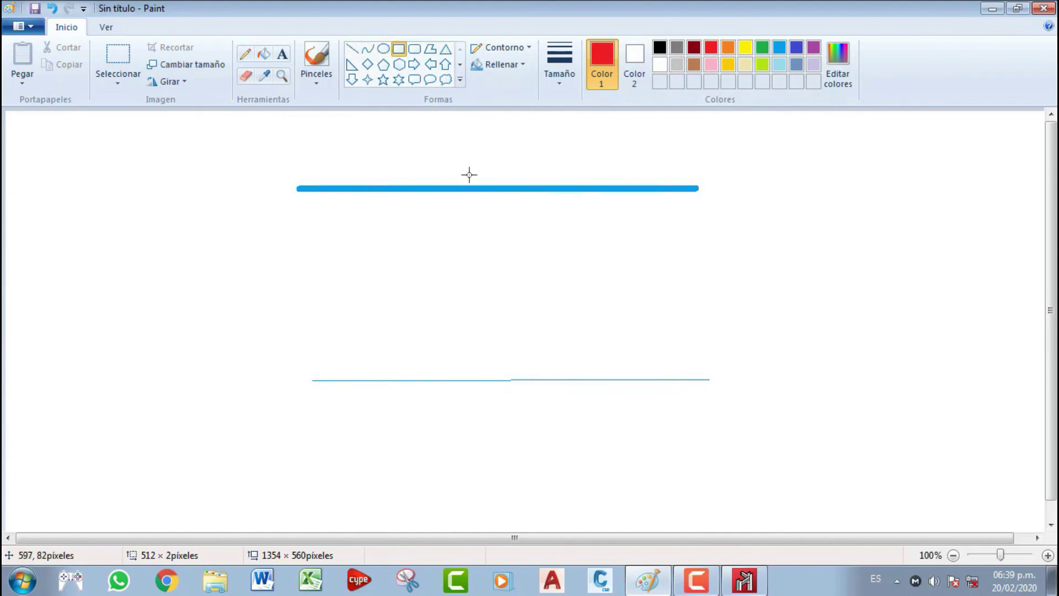
drag(290, 177, 309, 200)
drag(473, 171, 495, 201)
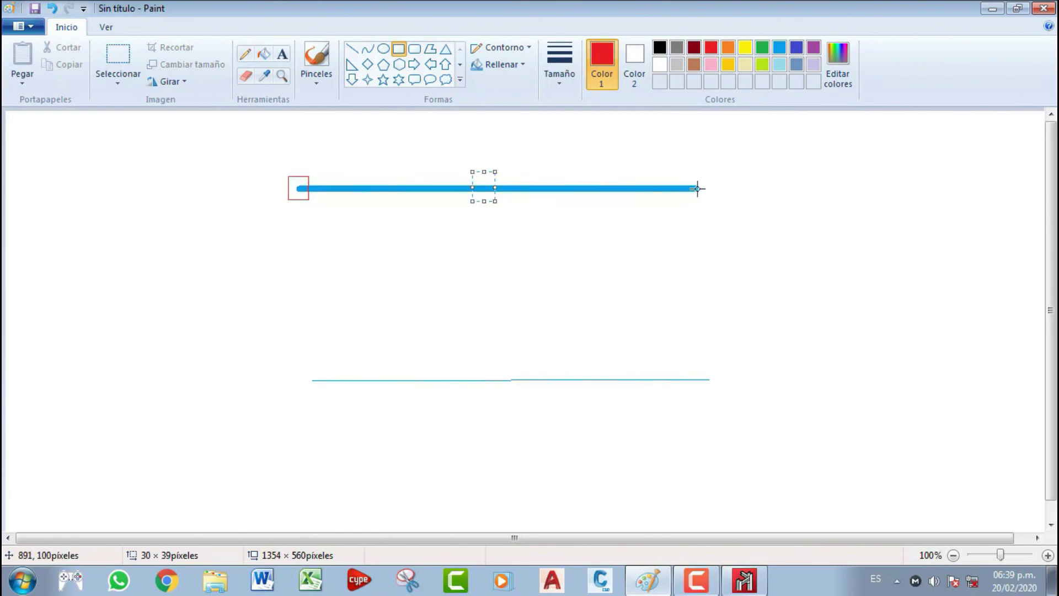
drag(689, 175, 706, 204)
drag(303, 373, 325, 395)
drag(497, 369, 527, 396)
drag(701, 367, 724, 396)
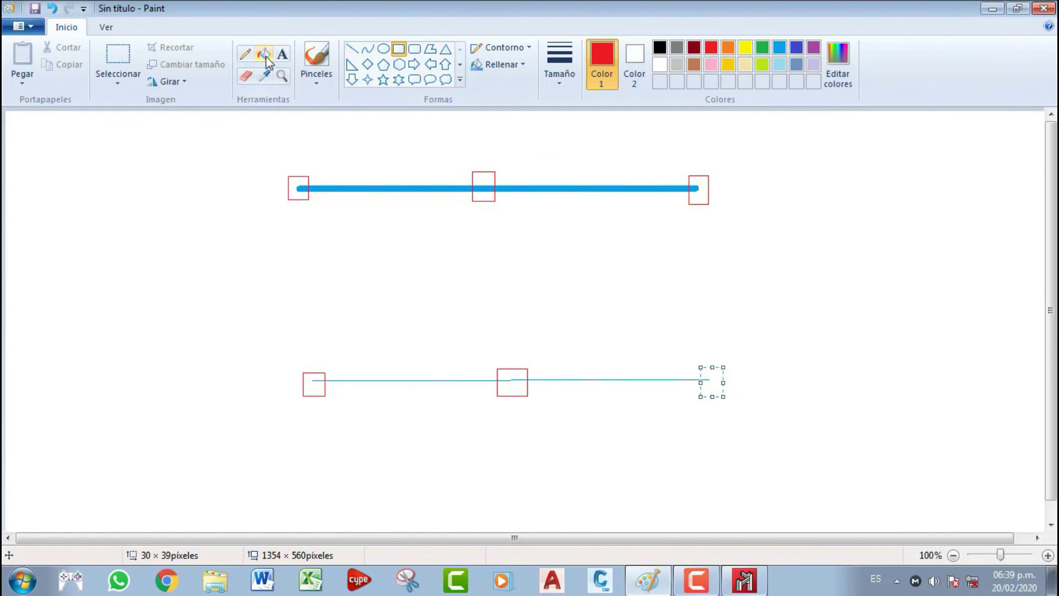
- Write a black number 1 with the brush beyond the end of the thick line
click(316, 61)
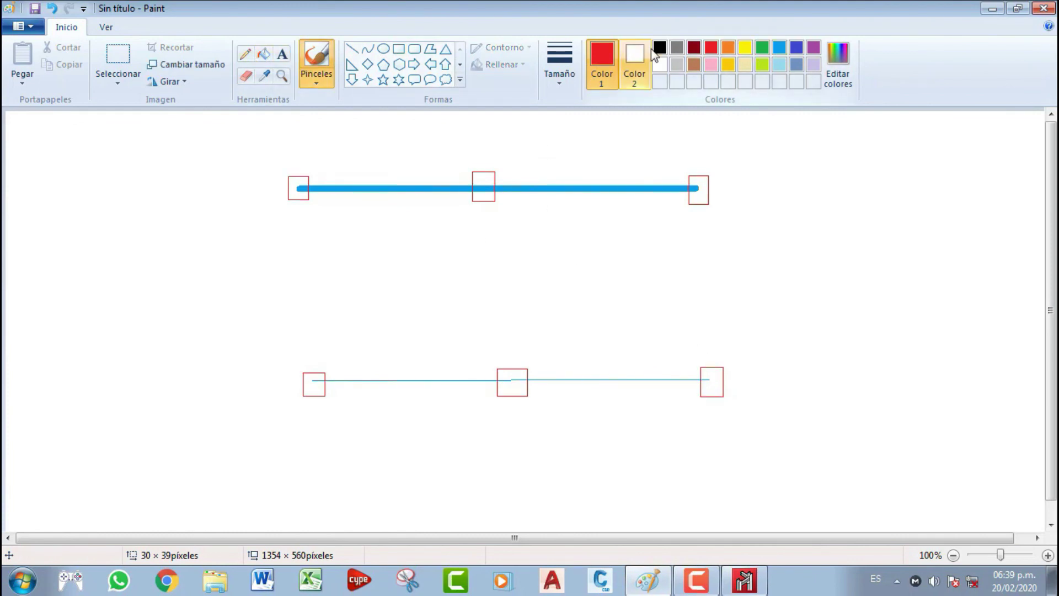
click(660, 47)
mouse_move(797, 185)
mouse_down()
mouse_move(823, 165)
mouse_move(821, 208)
mouse_up()
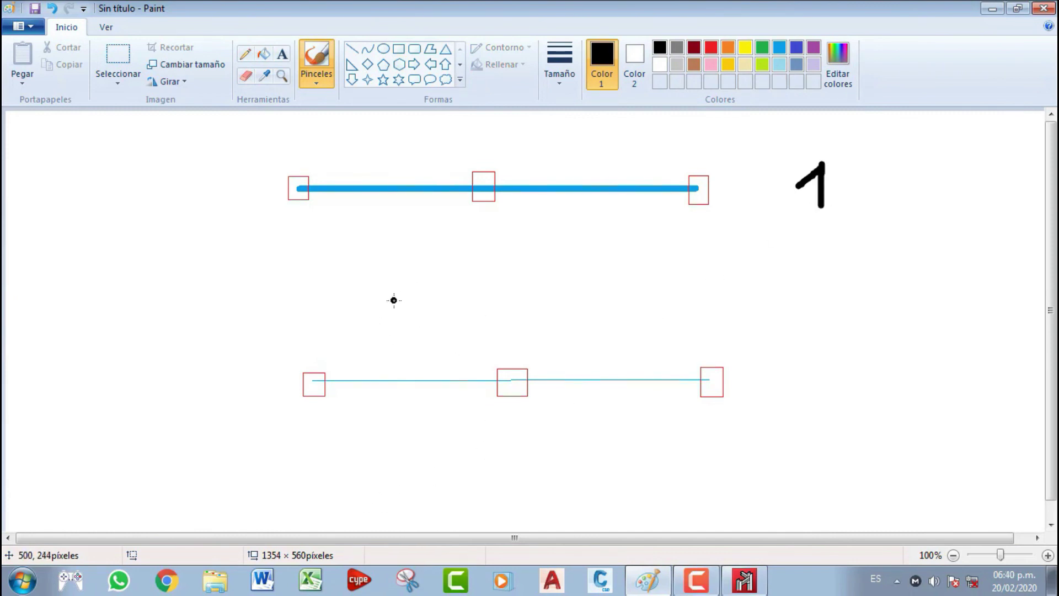
- Number the thin line's halves 1 and 2 in black and brush green dashed deflection curves below both lines, one arc per numbered piece
drag(407, 290, 408, 322)
drag(603, 292, 634, 315)
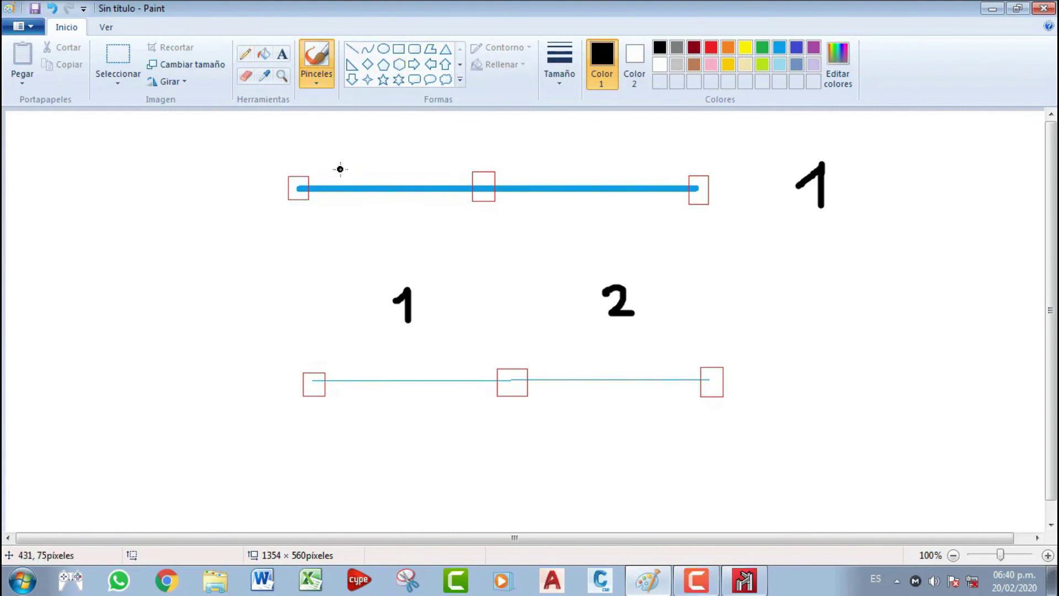
click(763, 50)
mouse_move(334, 203)
mouse_down()
mouse_move(384, 224)
mouse_move(546, 234)
mouse_move(688, 194)
mouse_up()
mouse_move(316, 383)
mouse_down()
mouse_move(358, 415)
mouse_move(427, 430)
mouse_move(509, 381)
mouse_move(599, 428)
mouse_move(666, 418)
mouse_move(705, 390)
mouse_up()
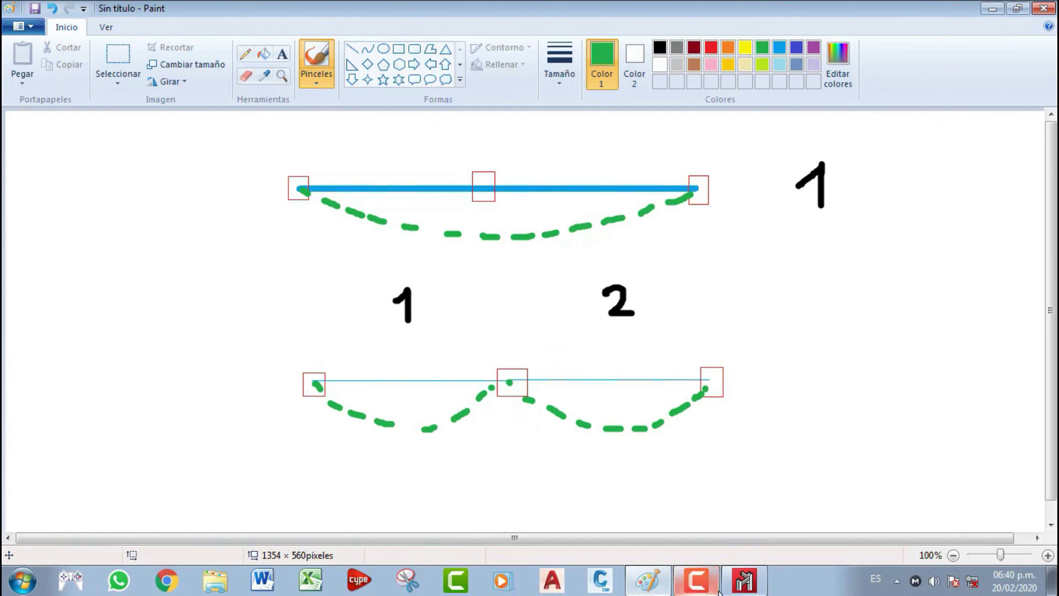
- Switch to CYPE 3D and look over the list of bar commands
click(745, 579)
click(229, 26)
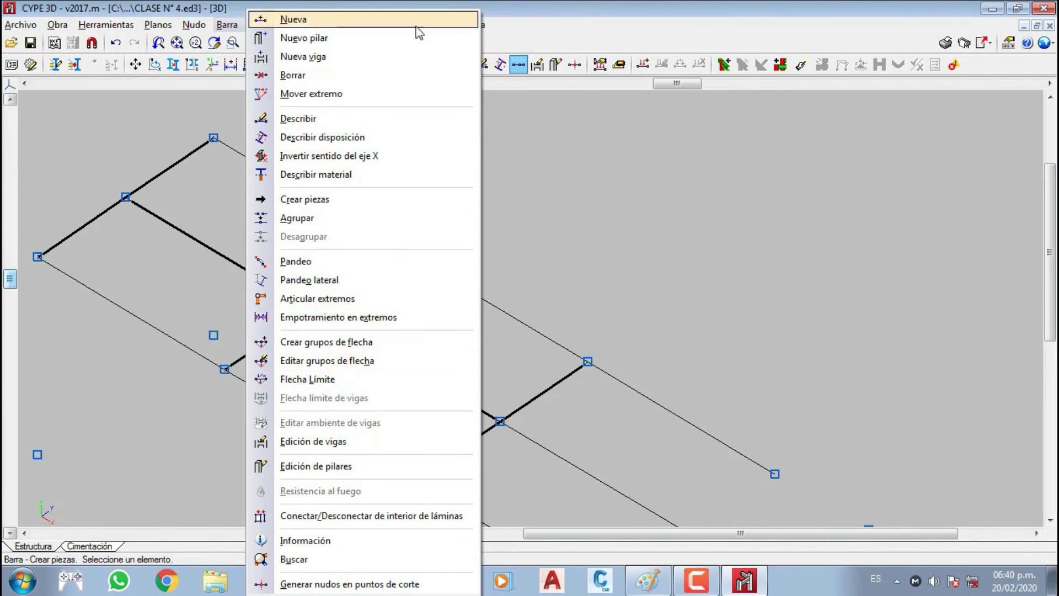
click(571, 42)
- Switch back to Paint and brush a single green dashed deflection curve spanning the thin line between its outer nodes
click(648, 581)
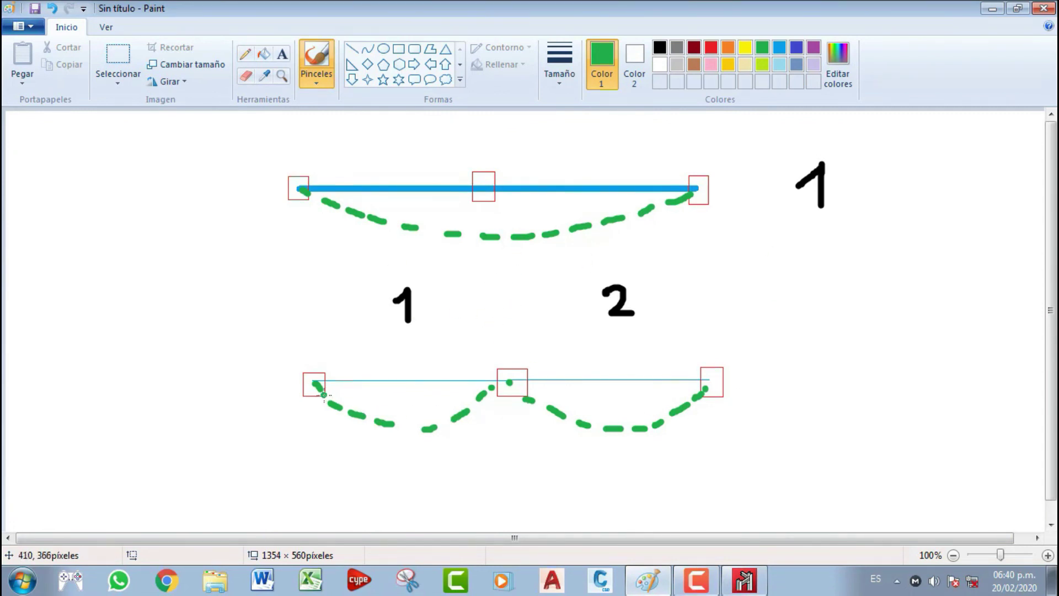
mouse_move(323, 388)
mouse_down()
mouse_move(415, 426)
mouse_move(557, 443)
mouse_move(706, 400)
mouse_up()
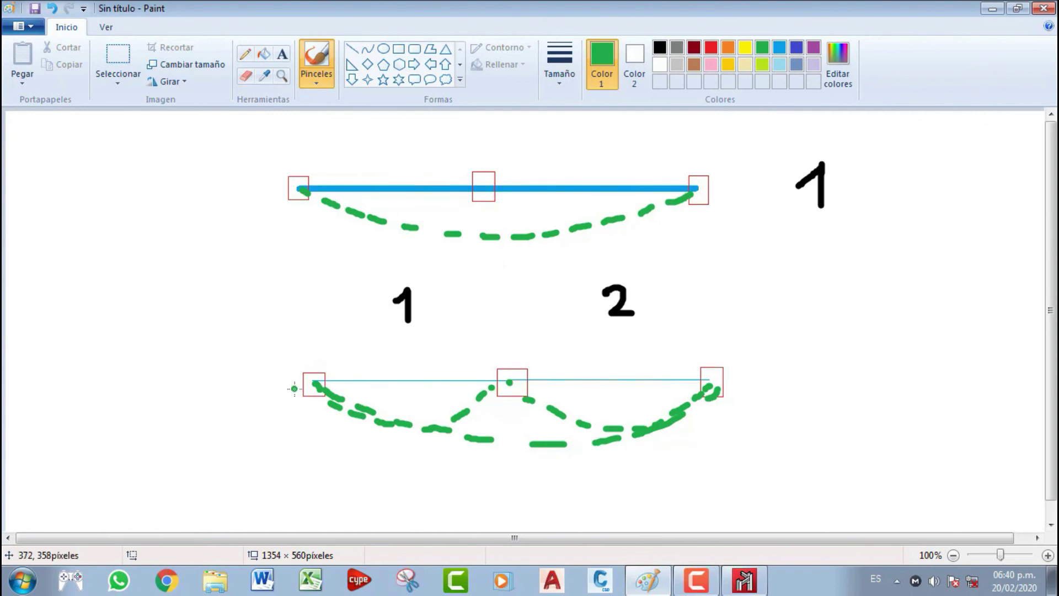
- Select the whole sketch area on the canvas and delete all the drawings
click(118, 55)
mouse_move(128, 127)
mouse_down()
mouse_move(142, 135)
mouse_move(101, 118)
mouse_move(804, 442)
mouse_move(867, 490)
mouse_up()
key(Delete)
- Switch to CYPE 3D and review the bar commands for description, piece creation, grouping, buckling, end fixity and deflection
click(744, 580)
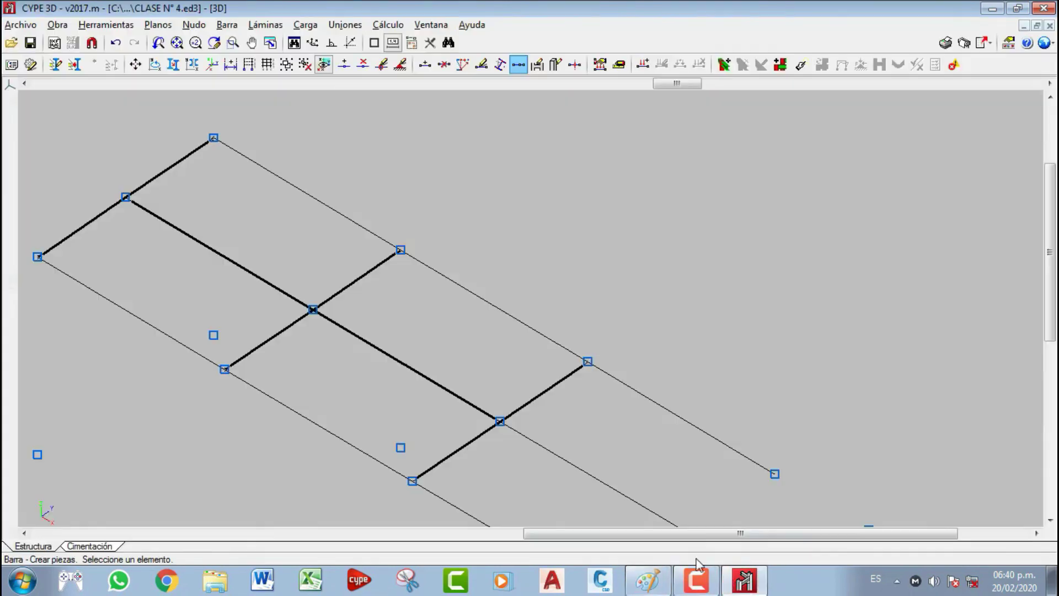
scroll(408, 271, up, 2)
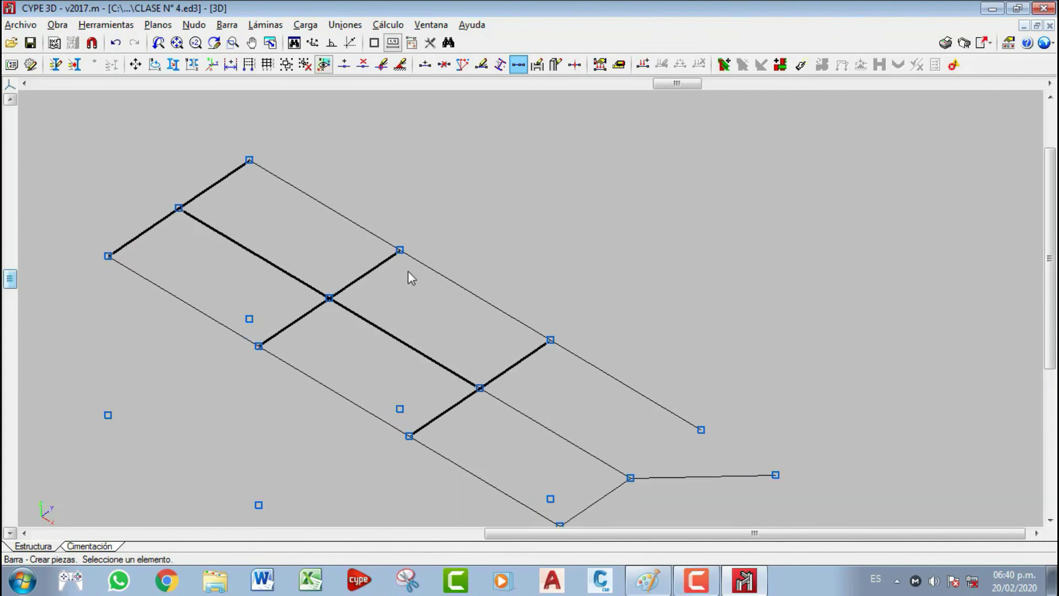
click(227, 25)
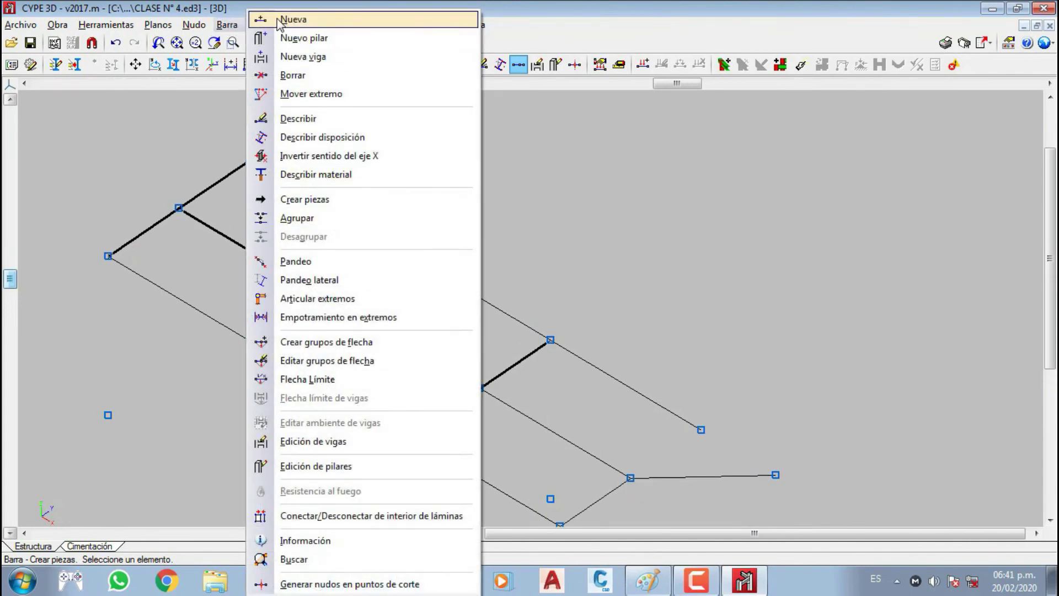
click(237, 28)
click(239, 29)
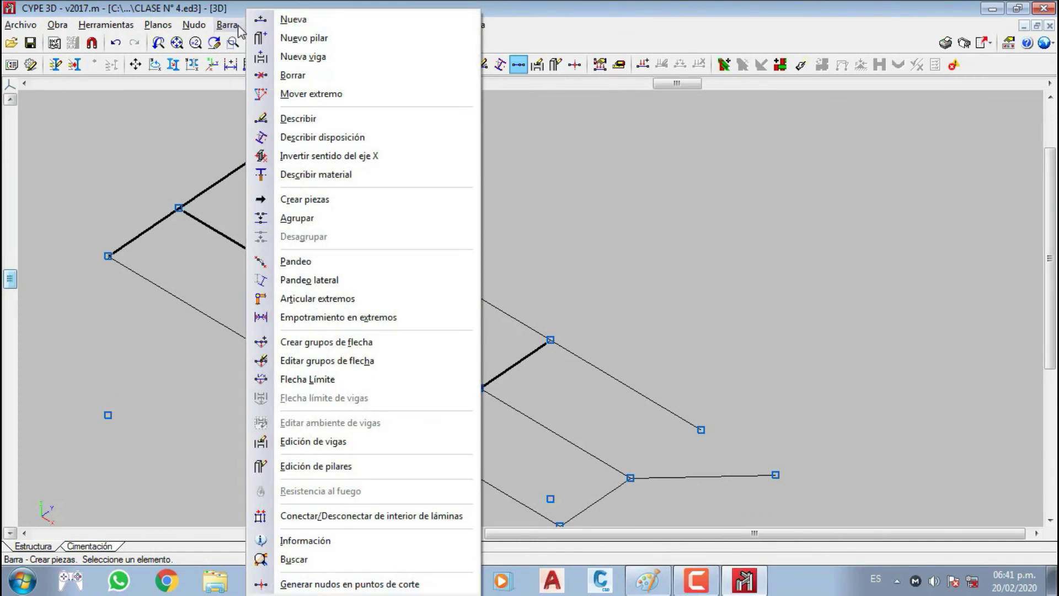
click(238, 27)
click(238, 28)
click(238, 27)
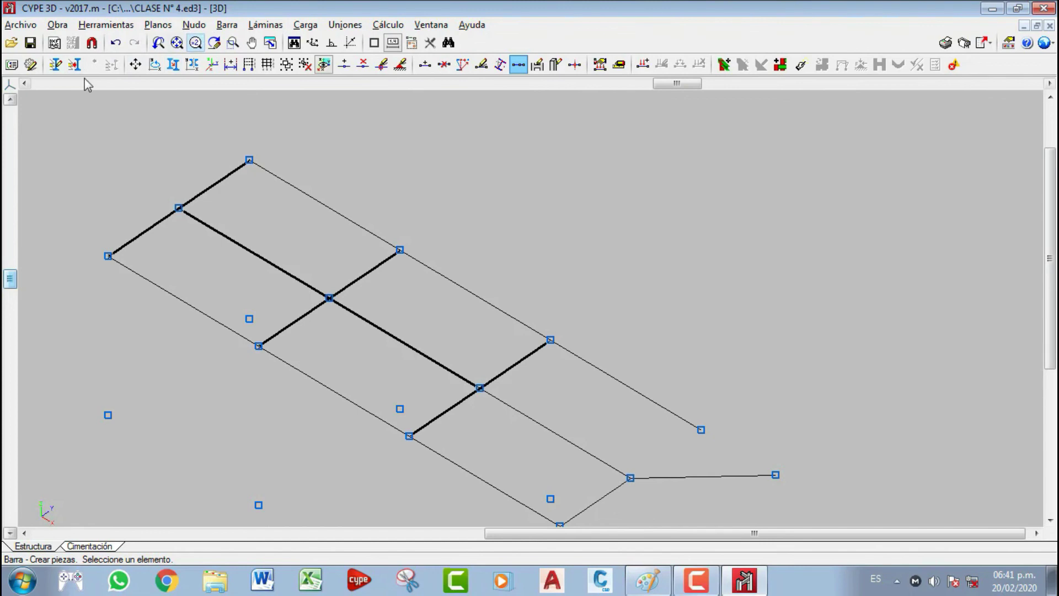
click(227, 24)
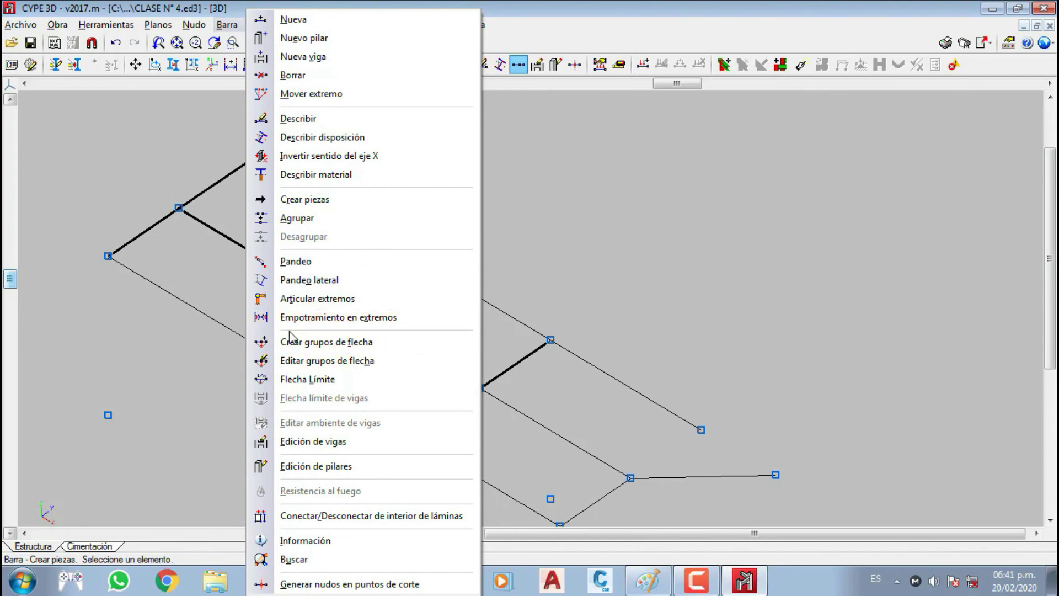
click(156, 137)
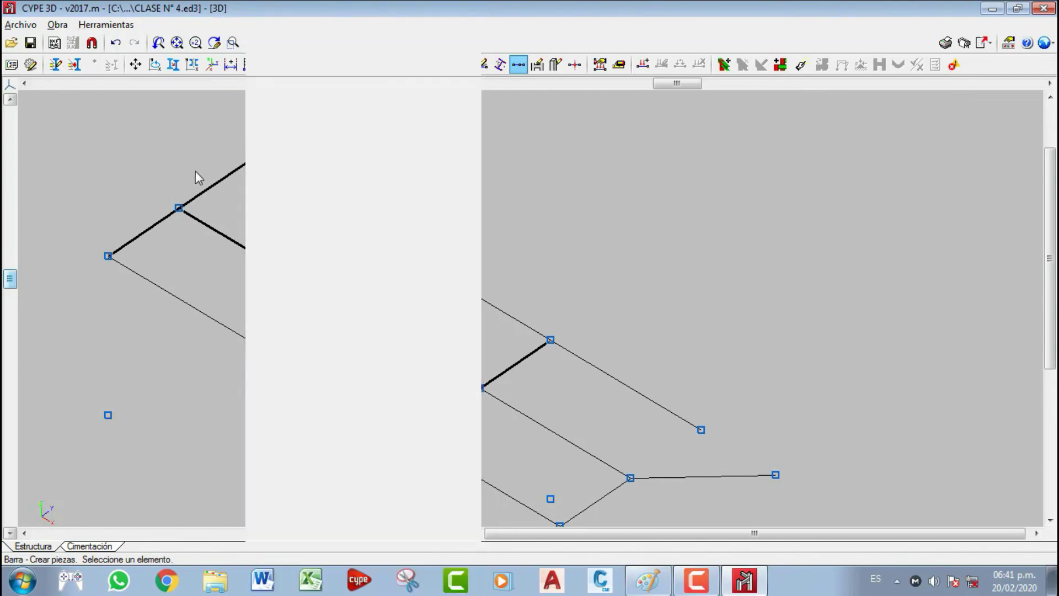
- Close CYPE 3D and save the job
scroll(322, 265, down, 2)
scroll(331, 293, down, 1)
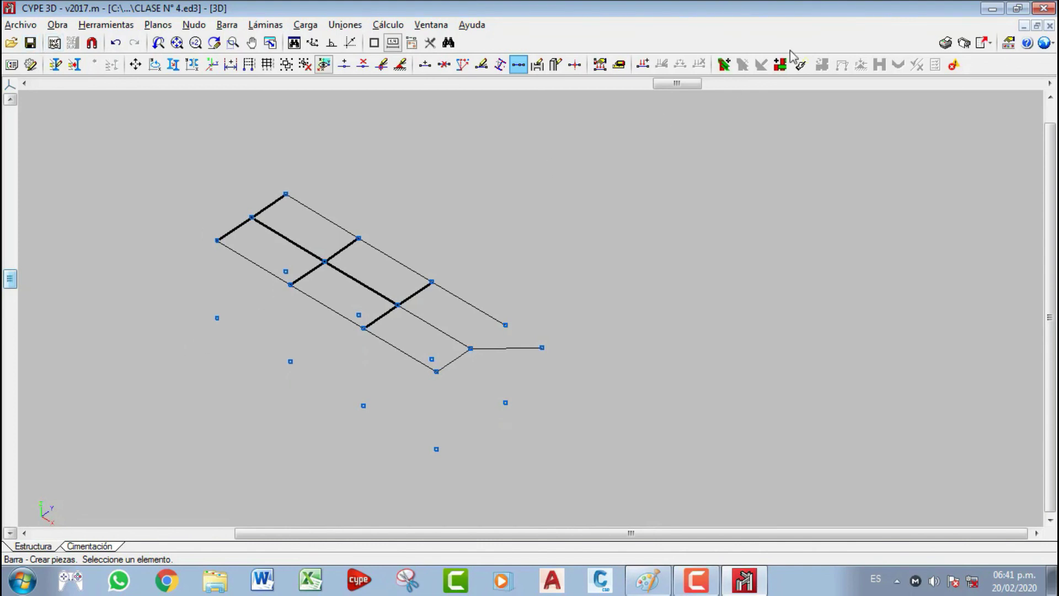
click(1045, 9)
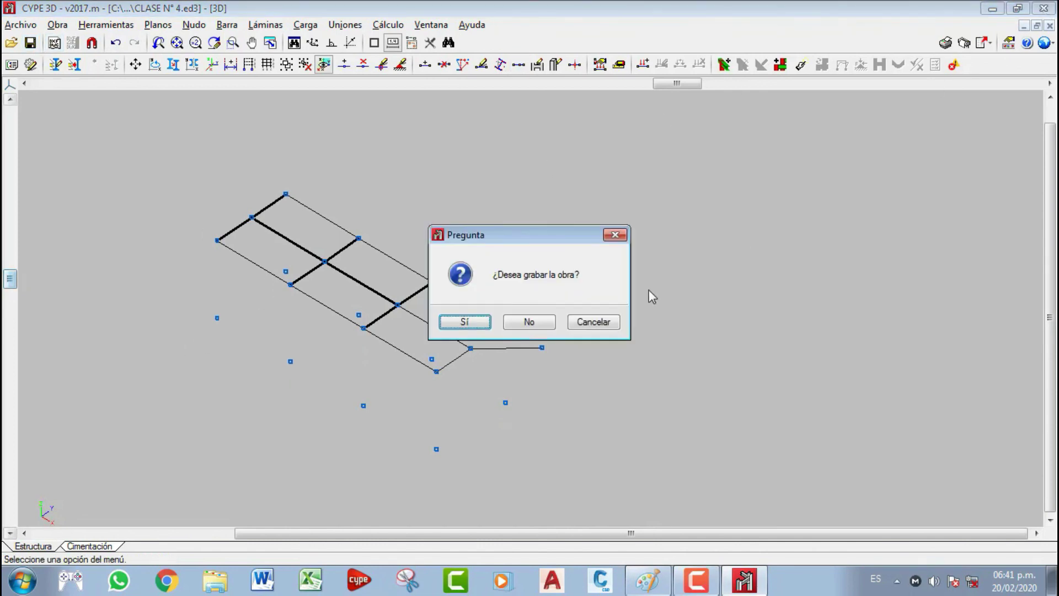
click(468, 324)
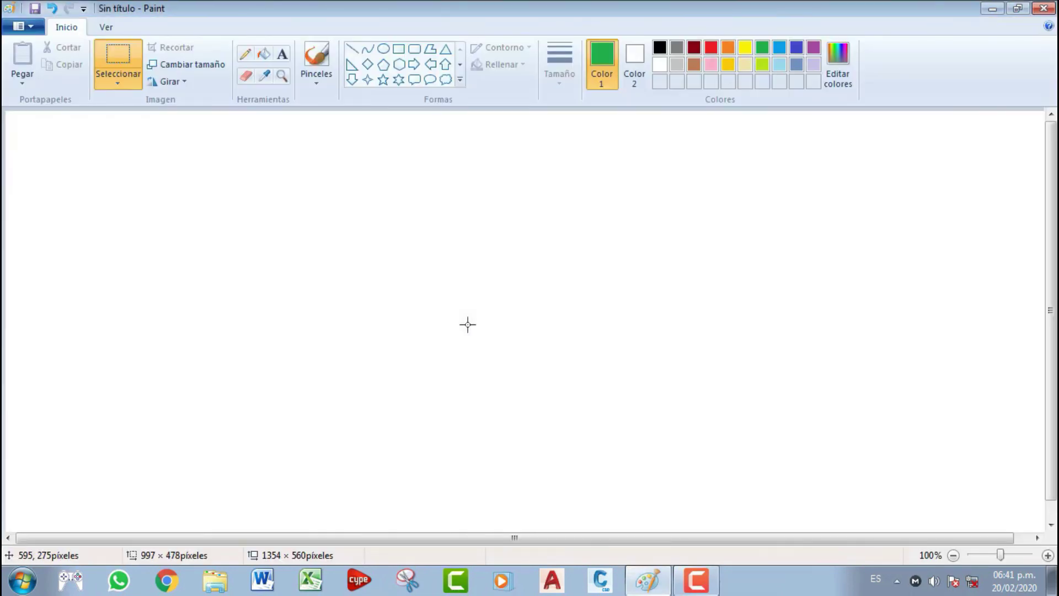
- Close Paint without saving the drawing and close the CYPE 2017 launcher window
click(1045, 8)
click(539, 291)
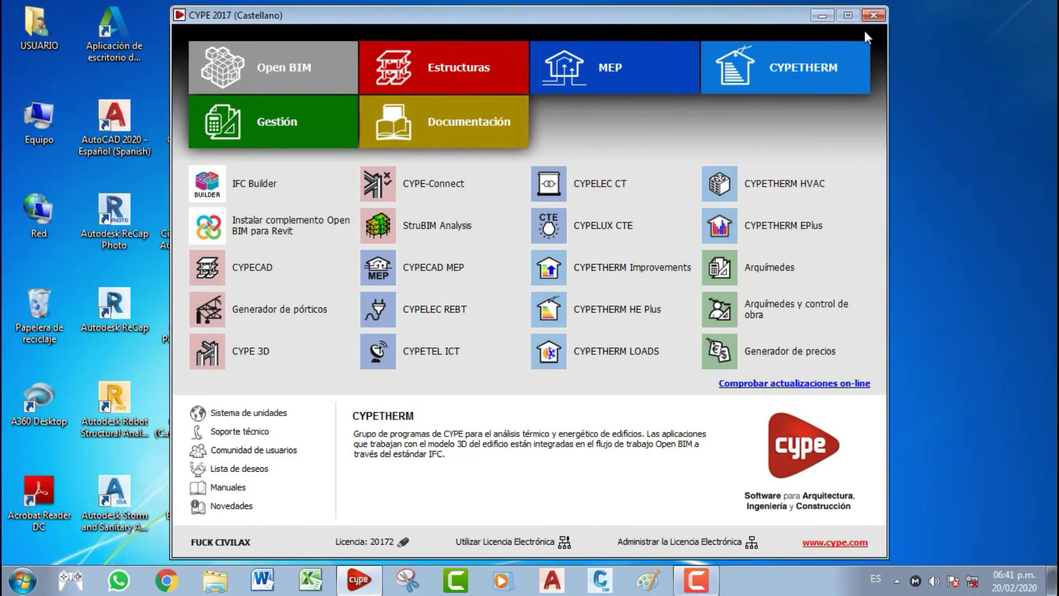
click(874, 15)
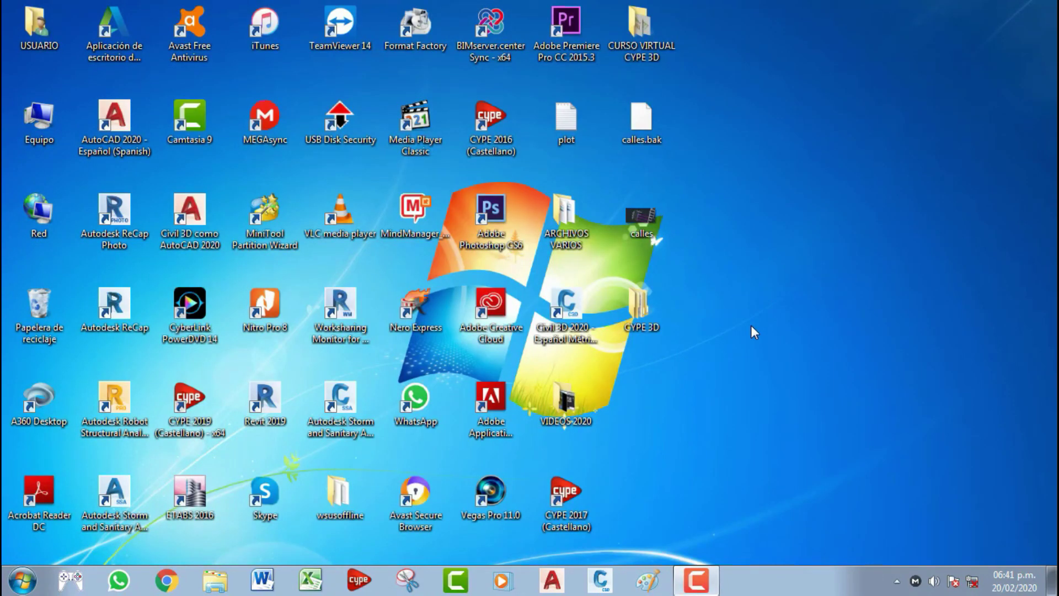